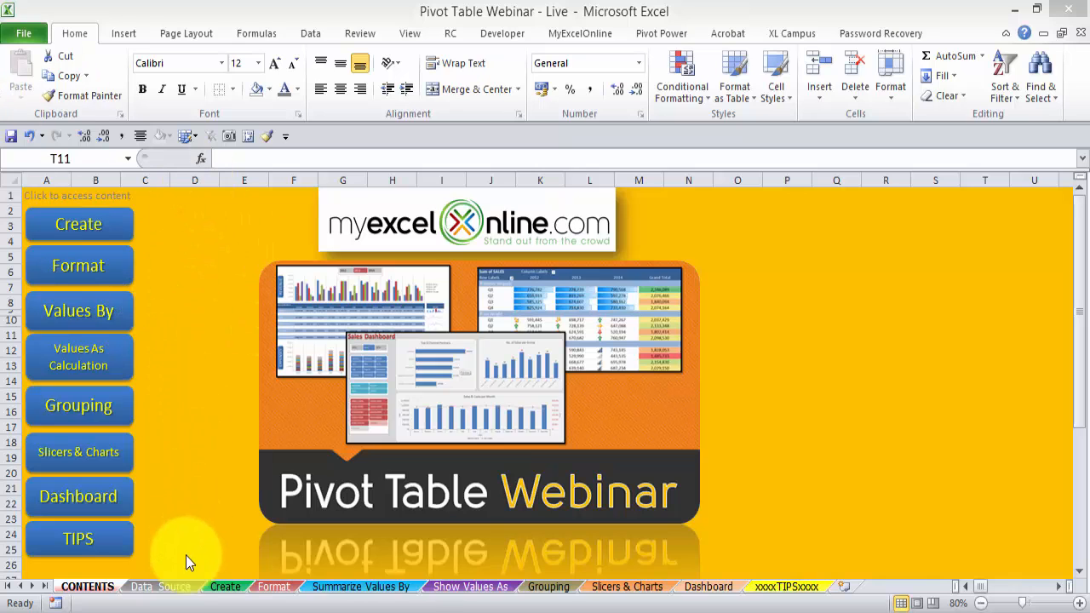
Open the Data_Source sheet and look through its sales records.
{"action": "left_click", "coordinate": [170, 588]}
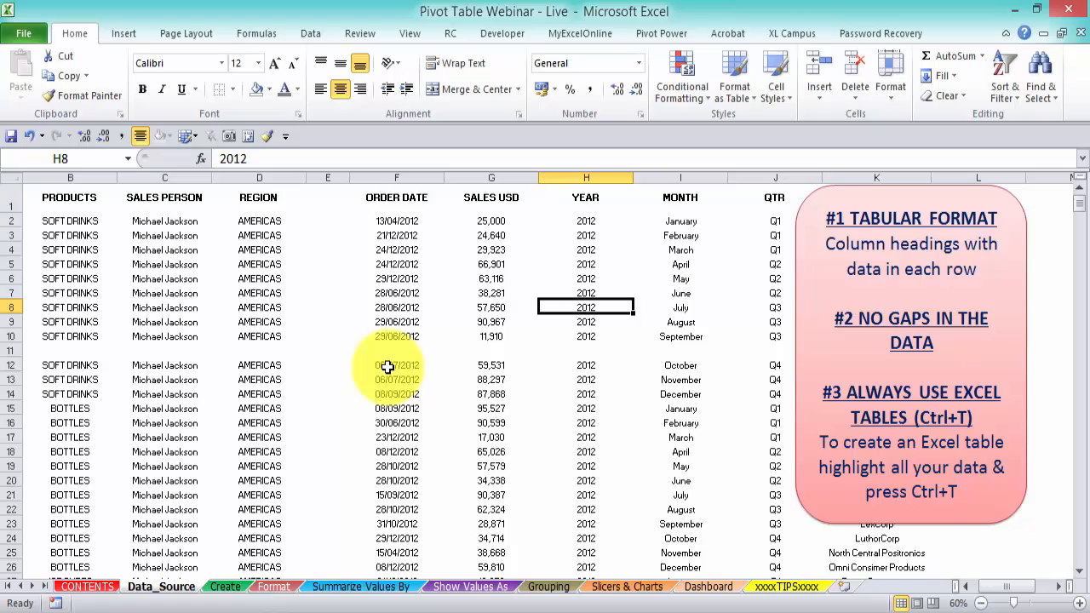
{"action": "left_click", "coordinate": [191, 293]}
{"action": "scroll", "coordinate": [200, 289], "scroll_direction": "down", "scroll_amount": 12}
{"action": "scroll", "coordinate": [198, 296], "scroll_direction": "down", "scroll_amount": 14}
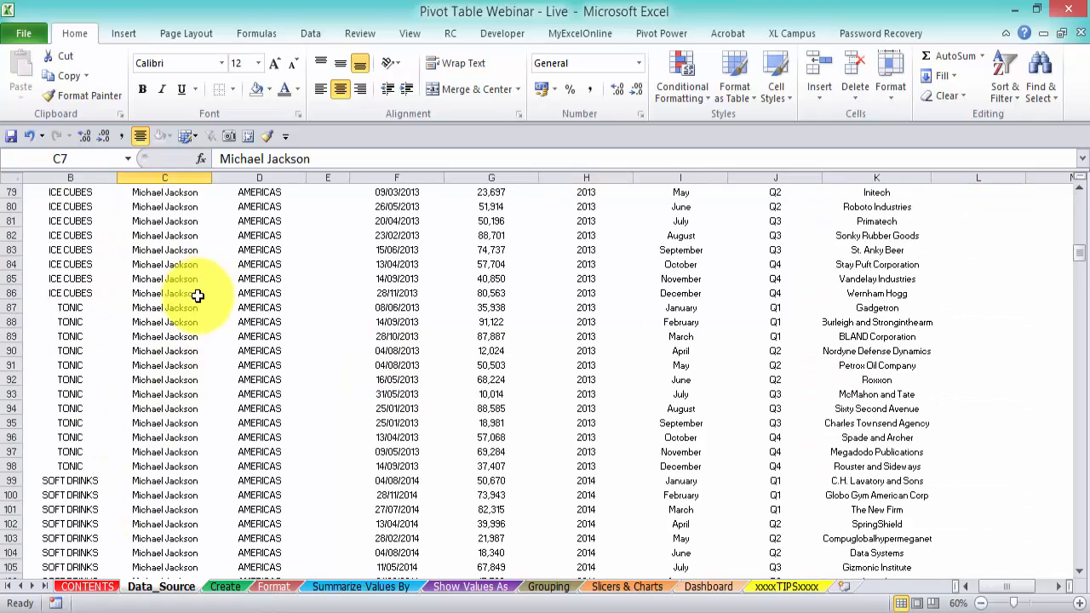
{"action": "scroll", "coordinate": [219, 392], "scroll_direction": "up", "scroll_amount": 20}
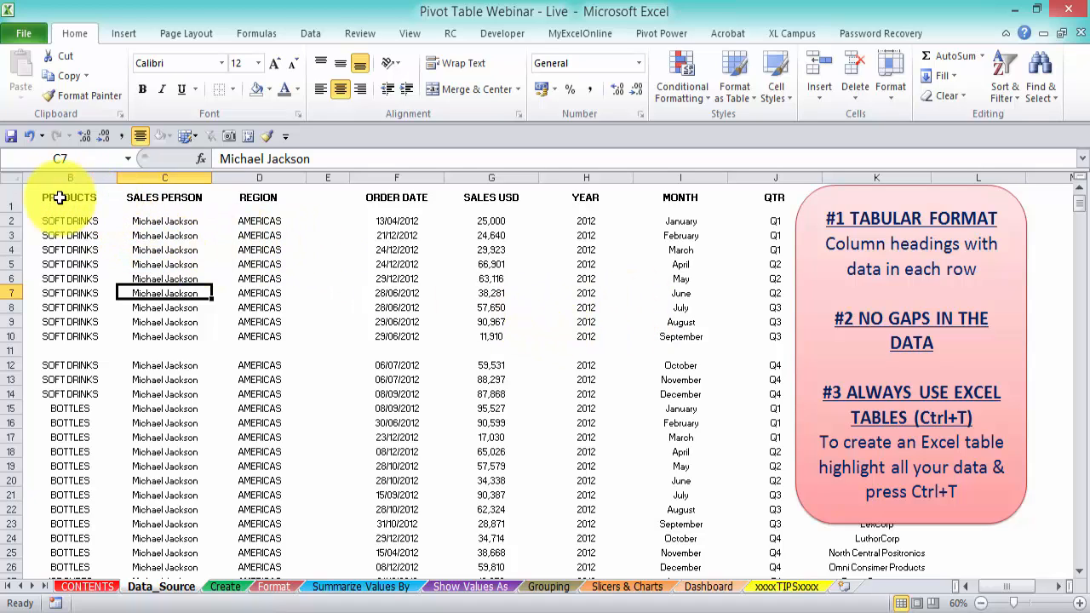
Examine the Products heading and the entries beneath it, checking that each column holds matching data all the way down.
{"action": "left_click", "coordinate": [90, 197]}
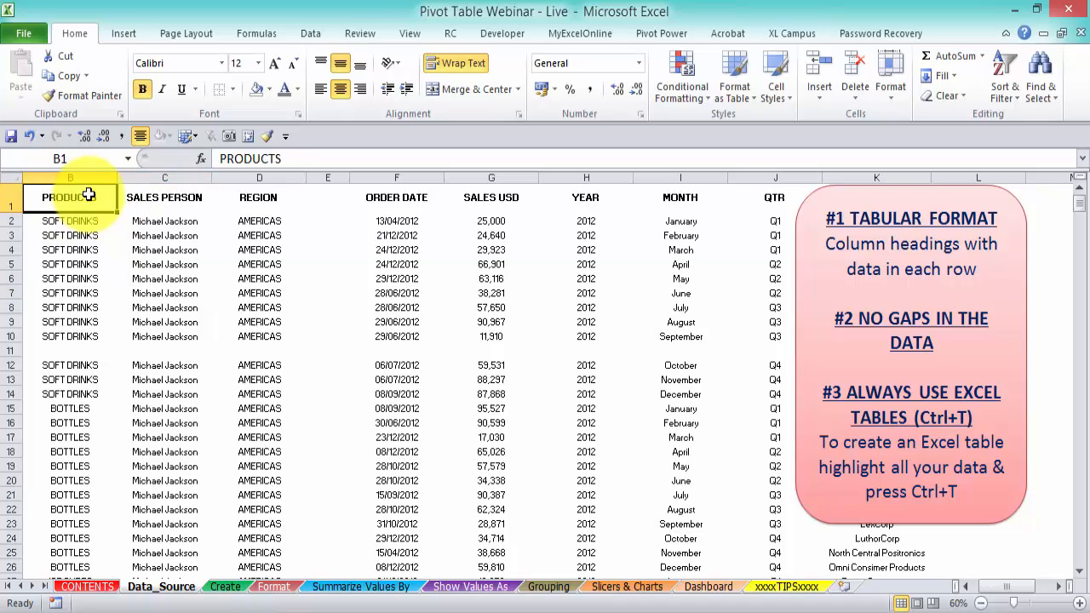
{"action": "left_click_drag", "start_coordinate": [73, 222], "coordinate": [80, 466]}
{"action": "left_click", "coordinate": [75, 451]}
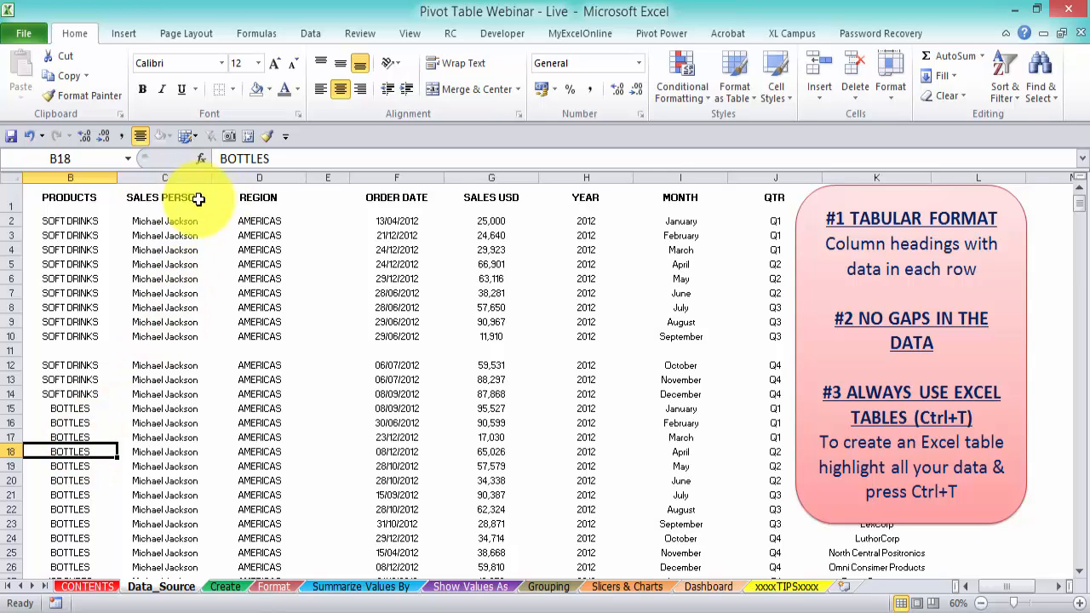
{"action": "scroll", "coordinate": [179, 305], "scroll_direction": "down", "scroll_amount": 1}
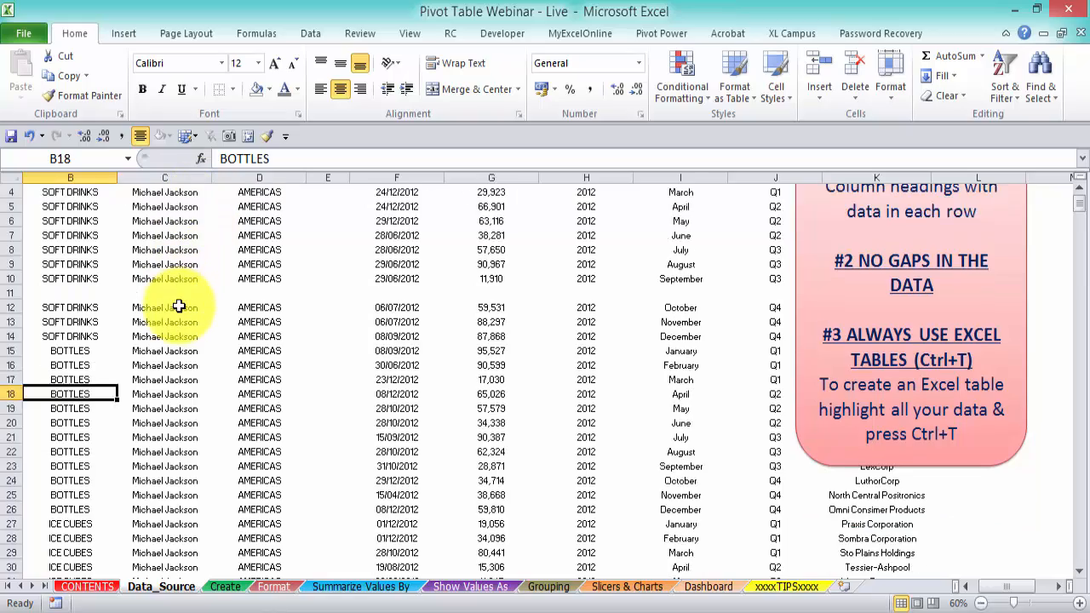
{"action": "scroll", "coordinate": [179, 306], "scroll_direction": "down", "scroll_amount": 20}
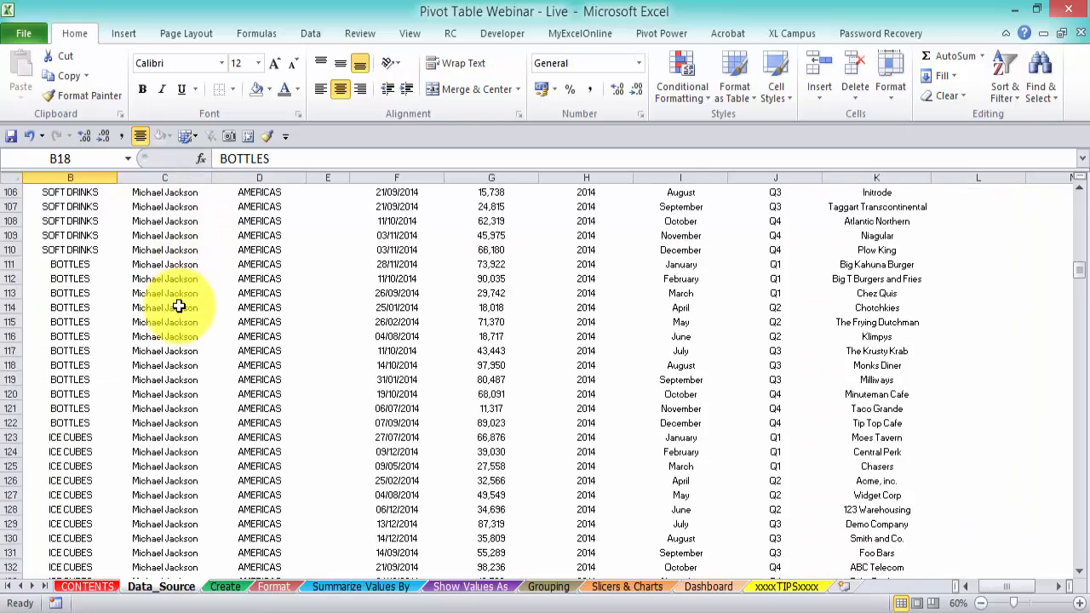
{"action": "scroll", "coordinate": [179, 306], "scroll_direction": "down", "scroll_amount": 20}
{"action": "scroll", "coordinate": [179, 306], "scroll_direction": "up", "scroll_amount": 19}
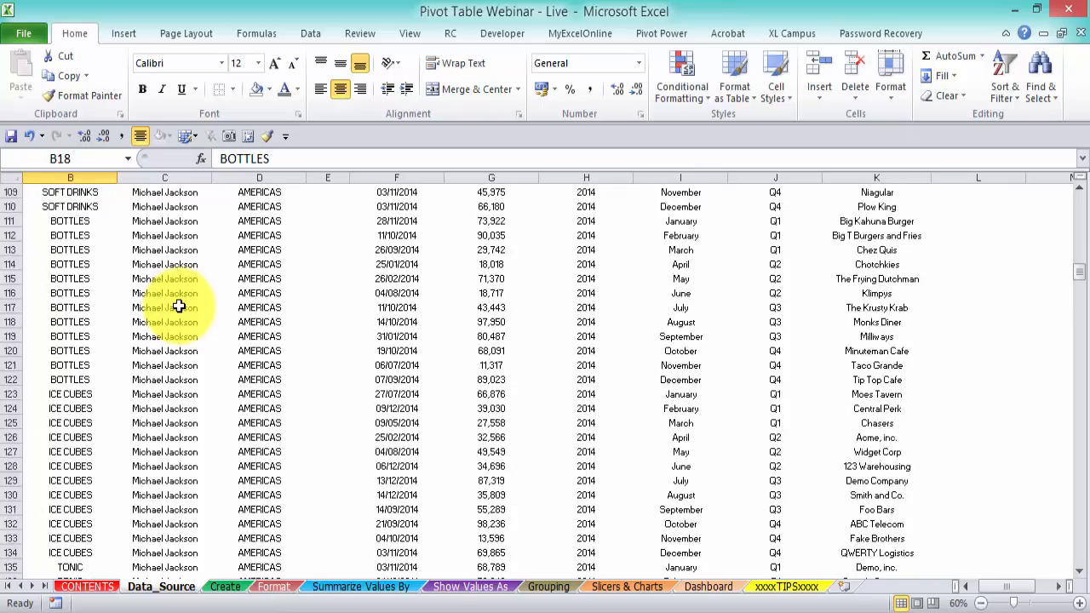
{"action": "scroll", "coordinate": [179, 305], "scroll_direction": "up", "scroll_amount": 20}
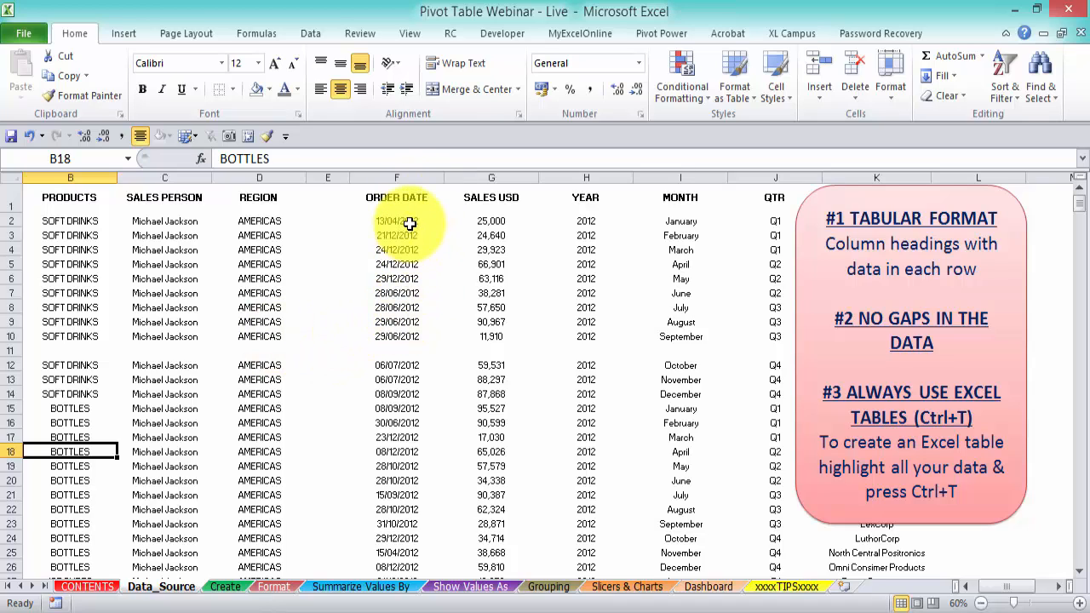
Format the entire Order Date column as Short Date.
{"action": "left_click_drag", "start_coordinate": [410, 223], "coordinate": [402, 379]}
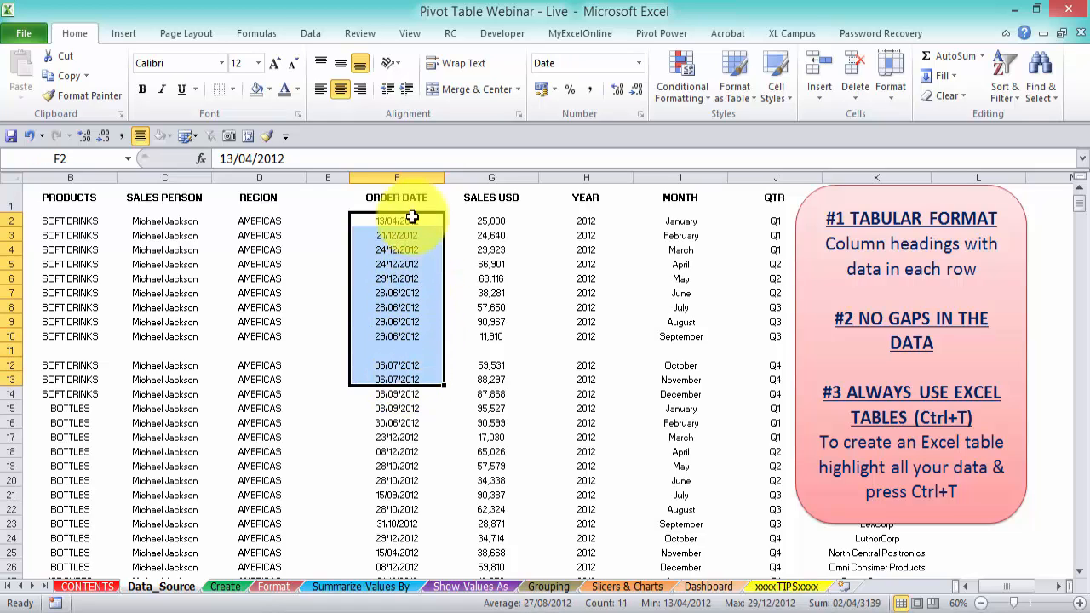
{"action": "left_click", "coordinate": [414, 176]}
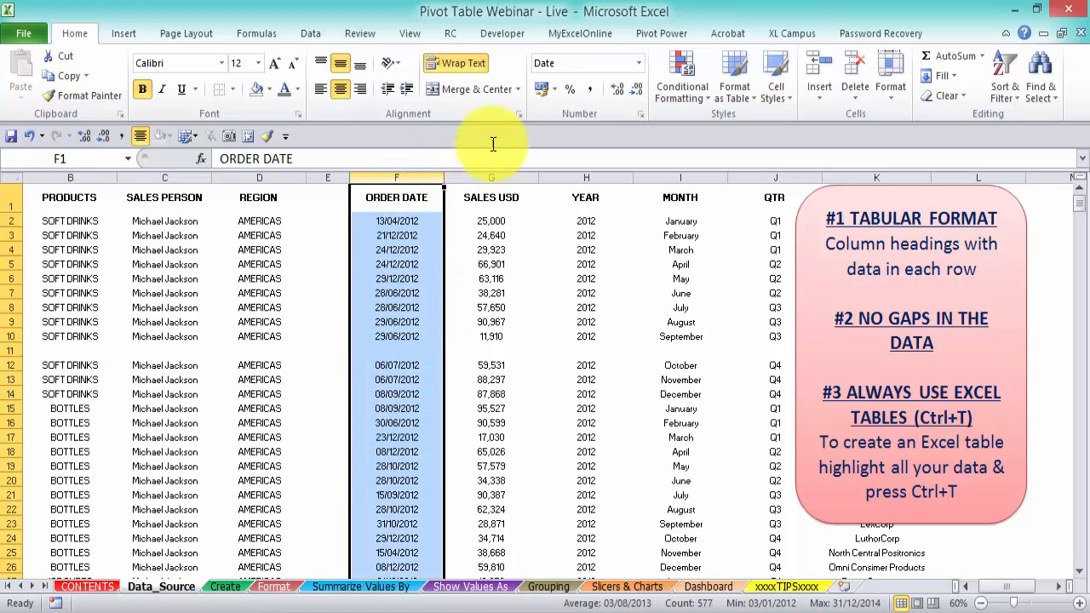
{"action": "left_click", "coordinate": [639, 63]}
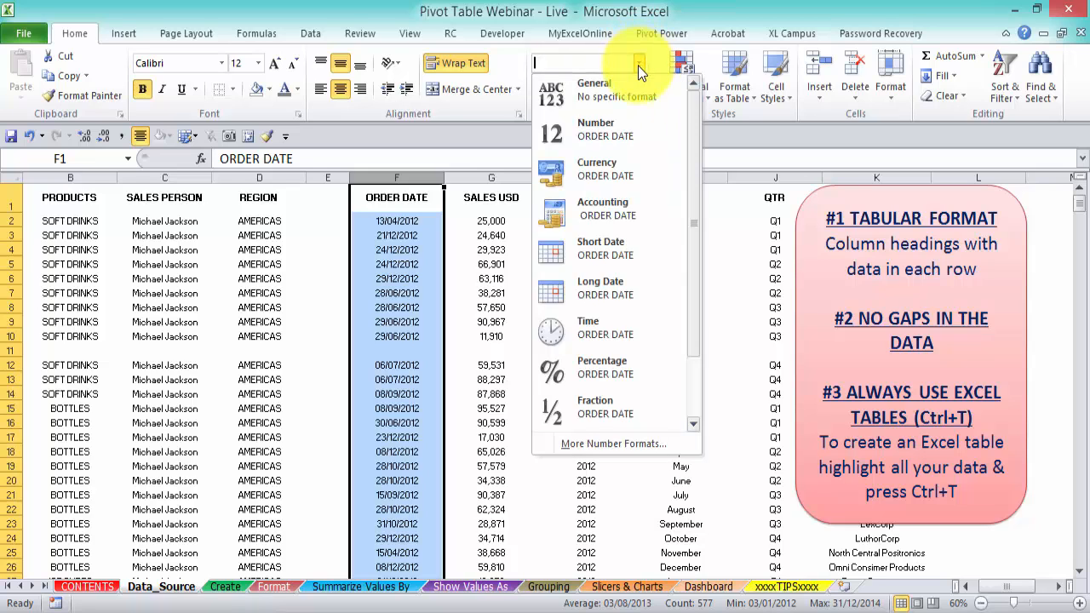
{"action": "left_click", "coordinate": [600, 248]}
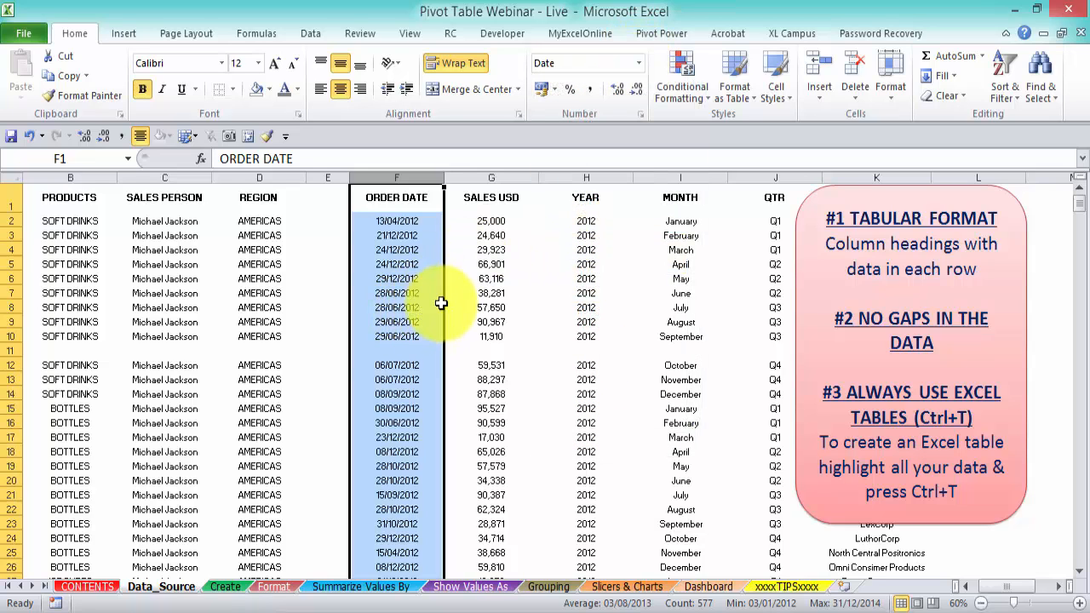
Check the Sales USD column's heading, number format and values down the sheet.
{"action": "left_click", "coordinate": [511, 201]}
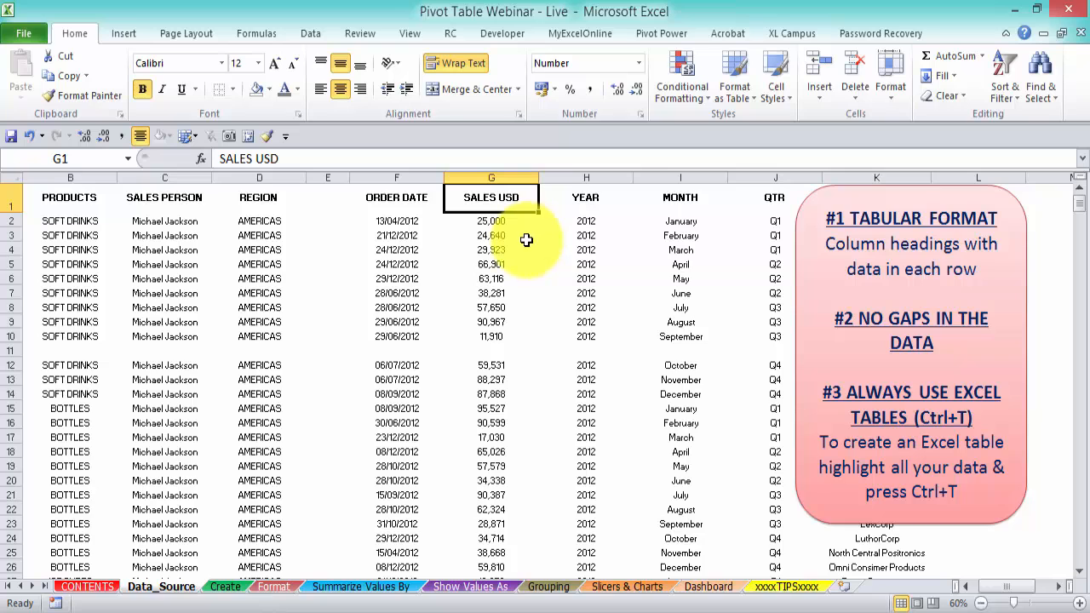
{"action": "key", "text": "Down"}
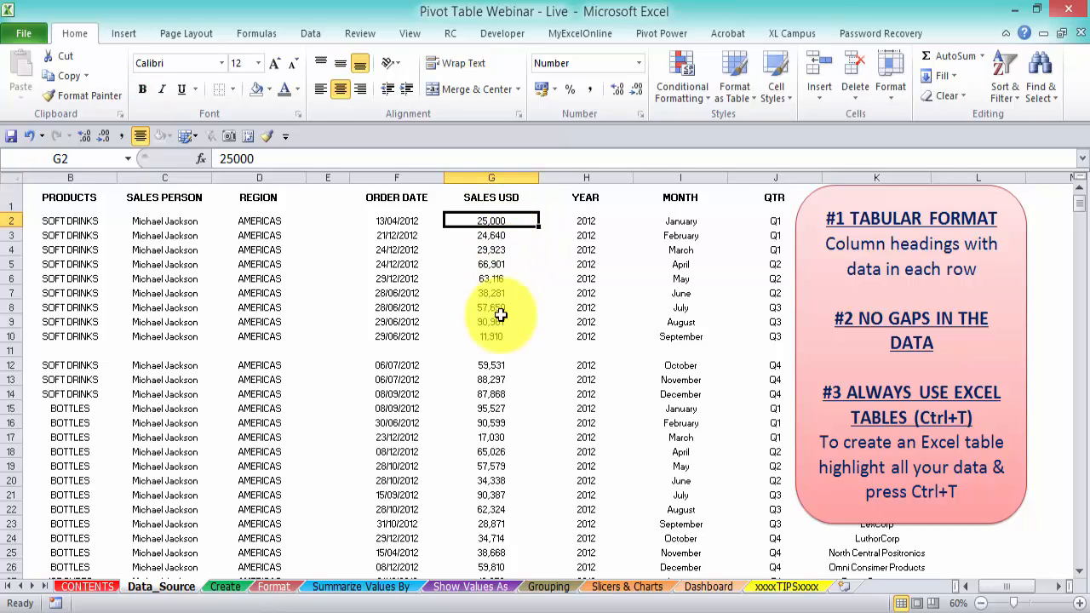
{"action": "scroll", "coordinate": [490, 357], "scroll_direction": "down", "scroll_amount": 5}
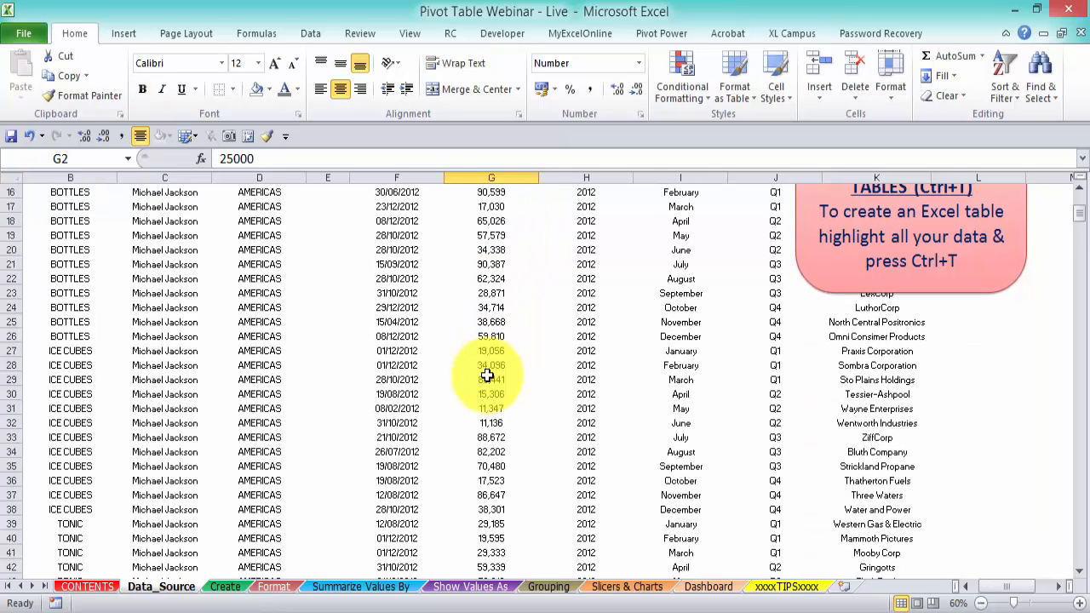
{"action": "scroll", "coordinate": [498, 388], "scroll_direction": "up", "scroll_amount": 5}
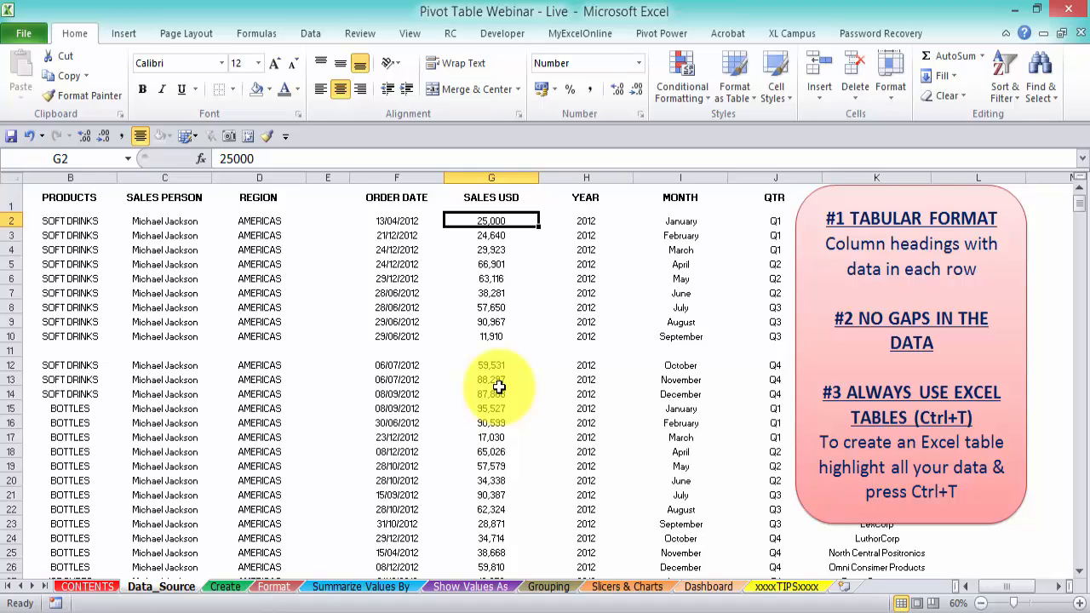
Delete the empty column E between Region and Order Date.
{"action": "left_click", "coordinate": [327, 177]}
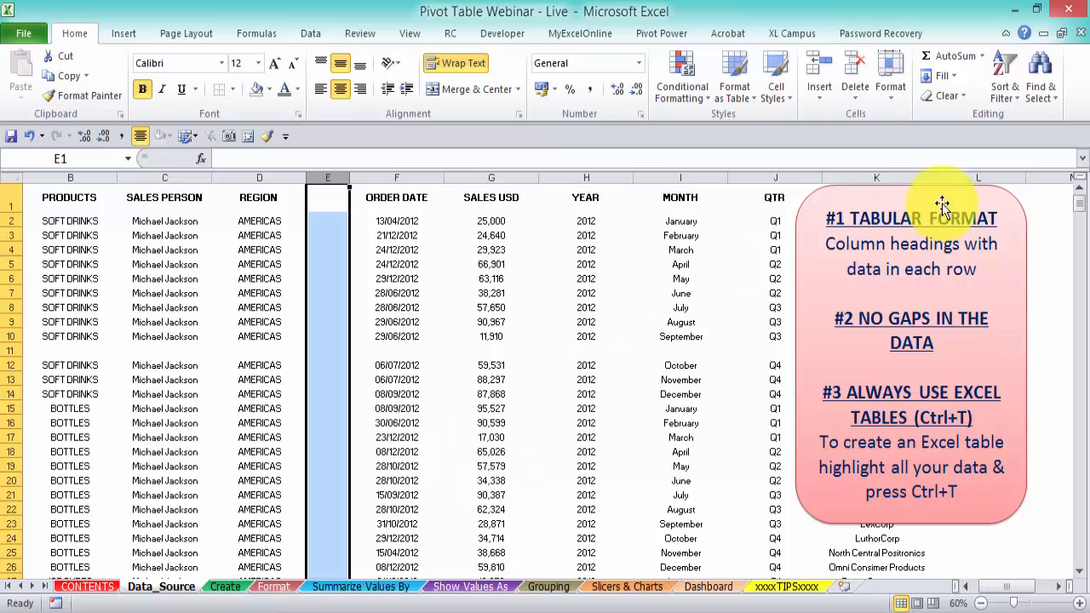
{"action": "left_click_drag", "start_coordinate": [1079, 204], "coordinate": [1043, 92]}
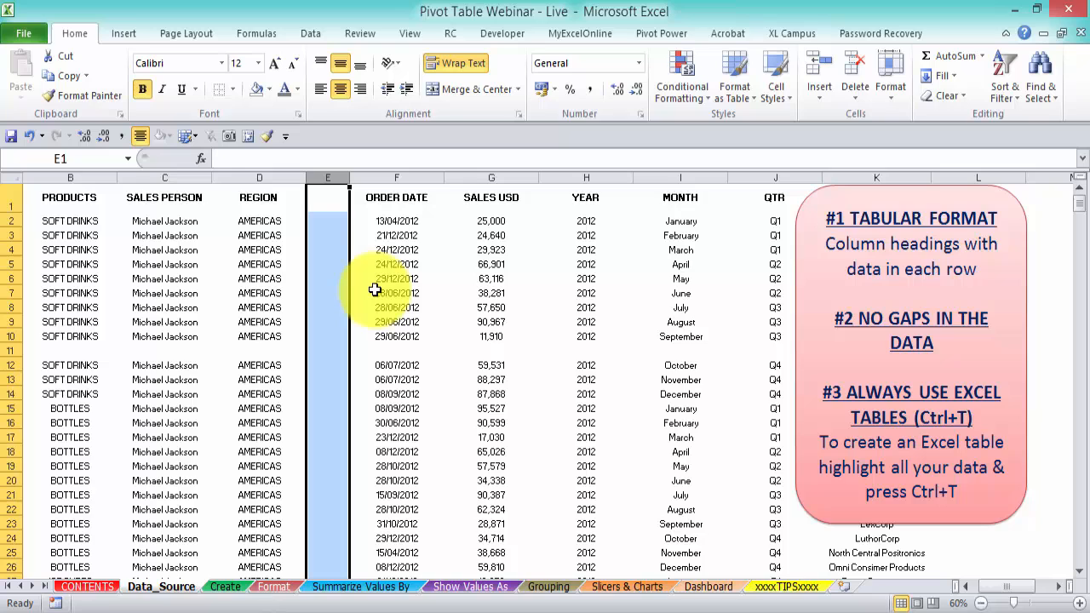
{"action": "right_click", "coordinate": [334, 178]}
{"action": "left_click", "coordinate": [382, 316]}
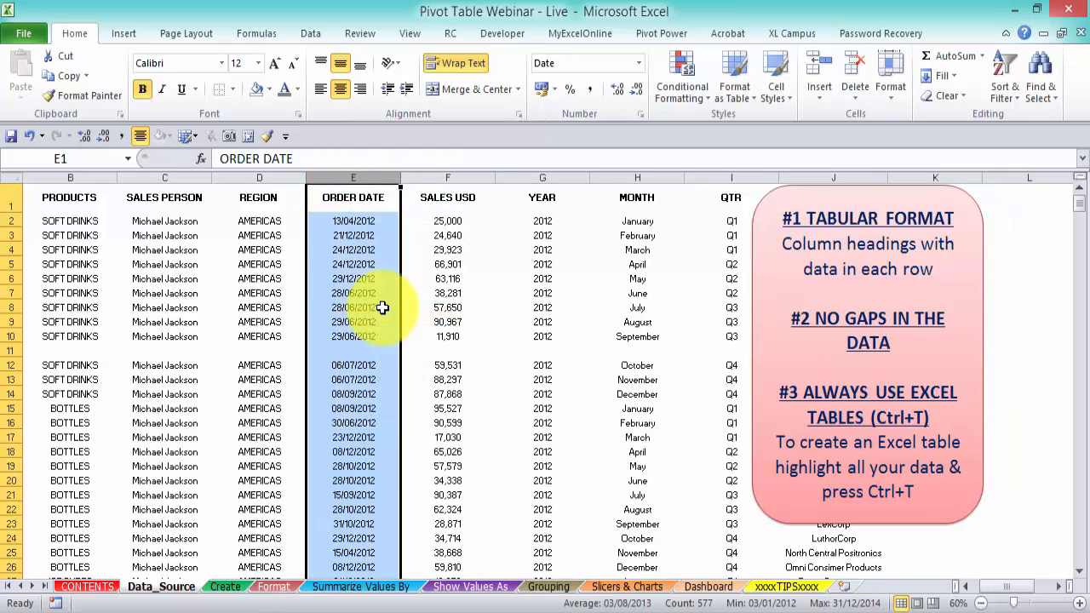
{"action": "left_click", "coordinate": [378, 308]}
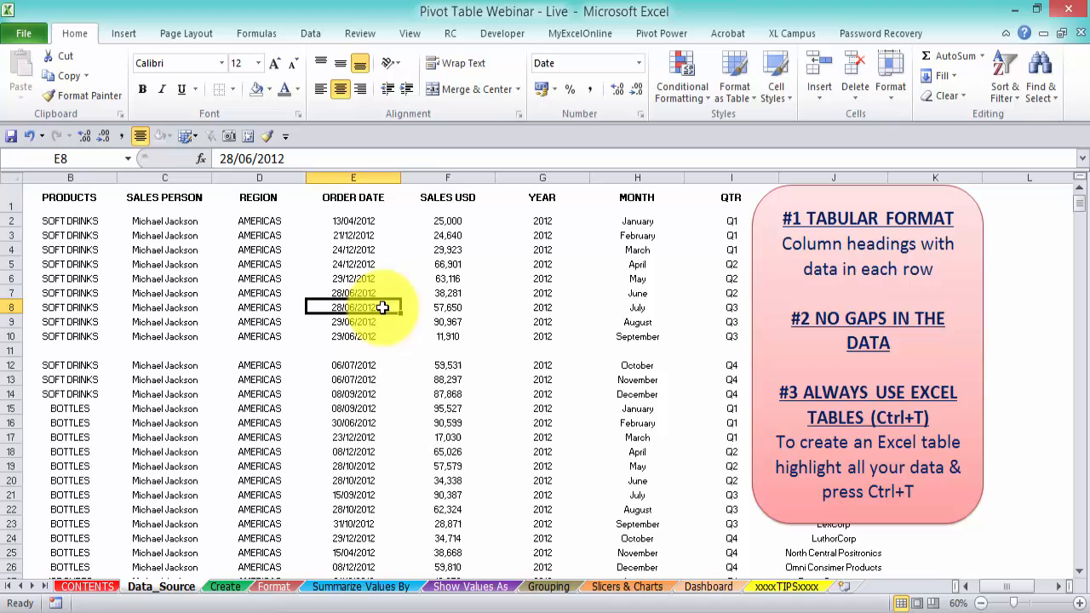
Delete the blank row 11 within the sales data.
{"action": "left_click", "coordinate": [8, 351]}
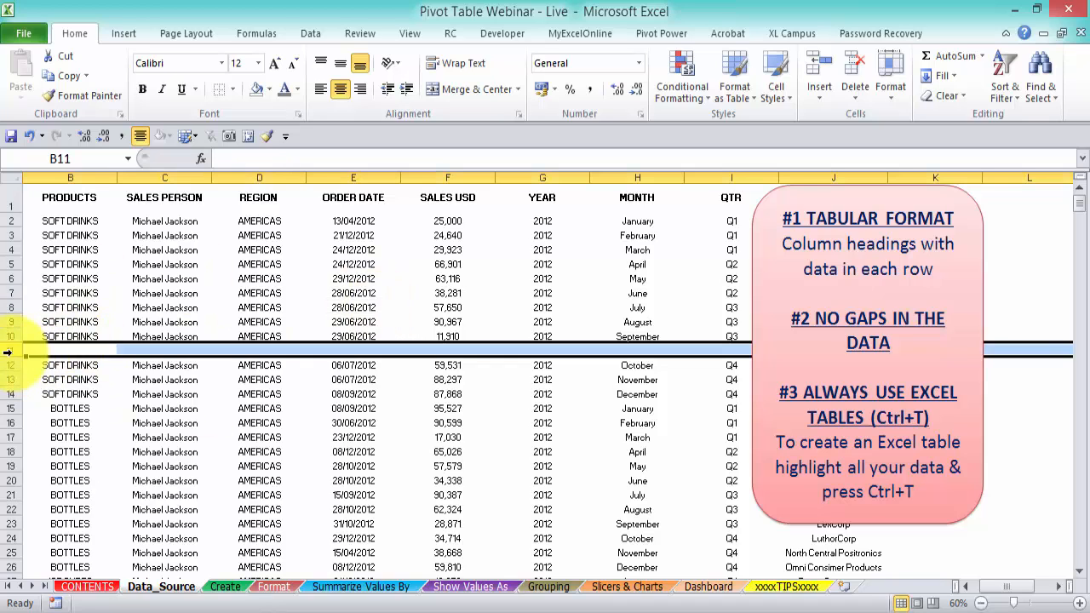
{"action": "right_click", "coordinate": [7, 352]}
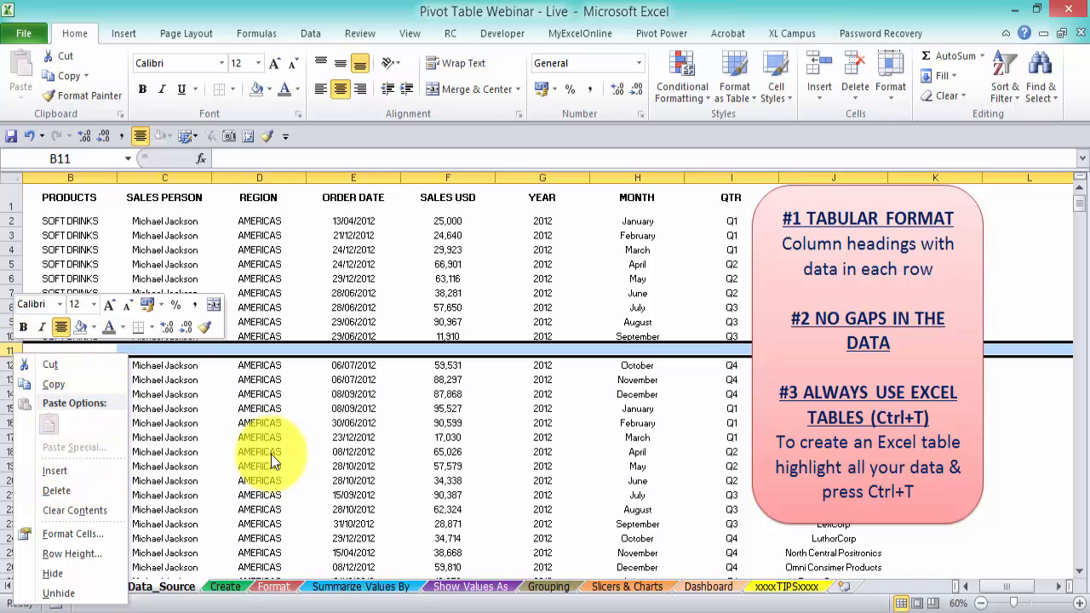
{"action": "left_click", "coordinate": [87, 490]}
{"action": "left_click", "coordinate": [249, 460]}
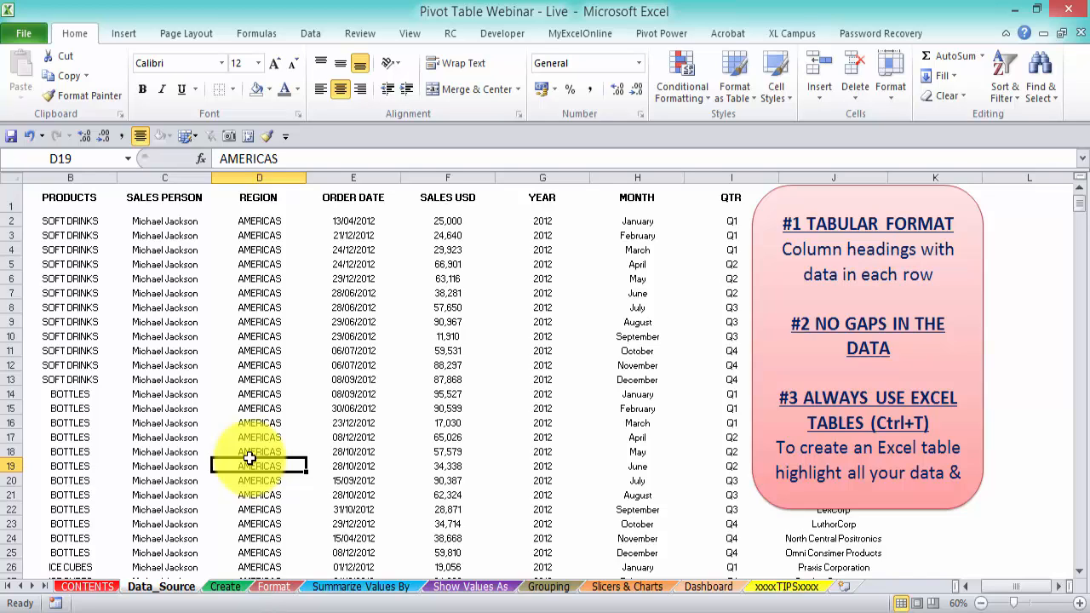
Move the tips note off the Channel Partners heading and convert A1:J577 into an Excel table with headers, excluding the Total row.
{"action": "left_click_drag", "start_coordinate": [870, 199], "coordinate": [925, 220]}
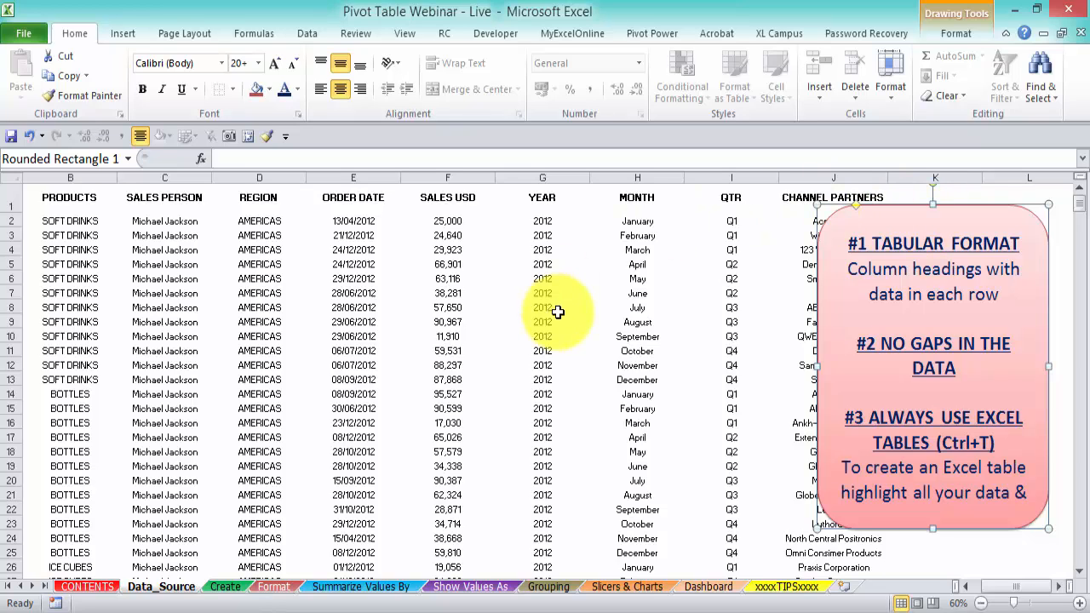
{"action": "left_click", "coordinate": [350, 260]}
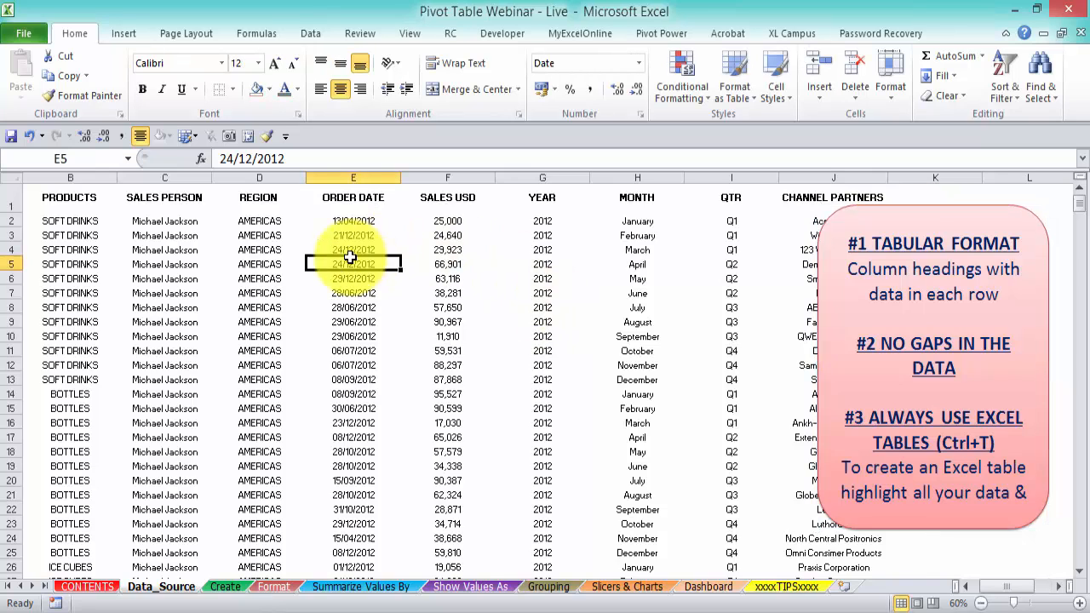
{"action": "left_click", "coordinate": [123, 33]}
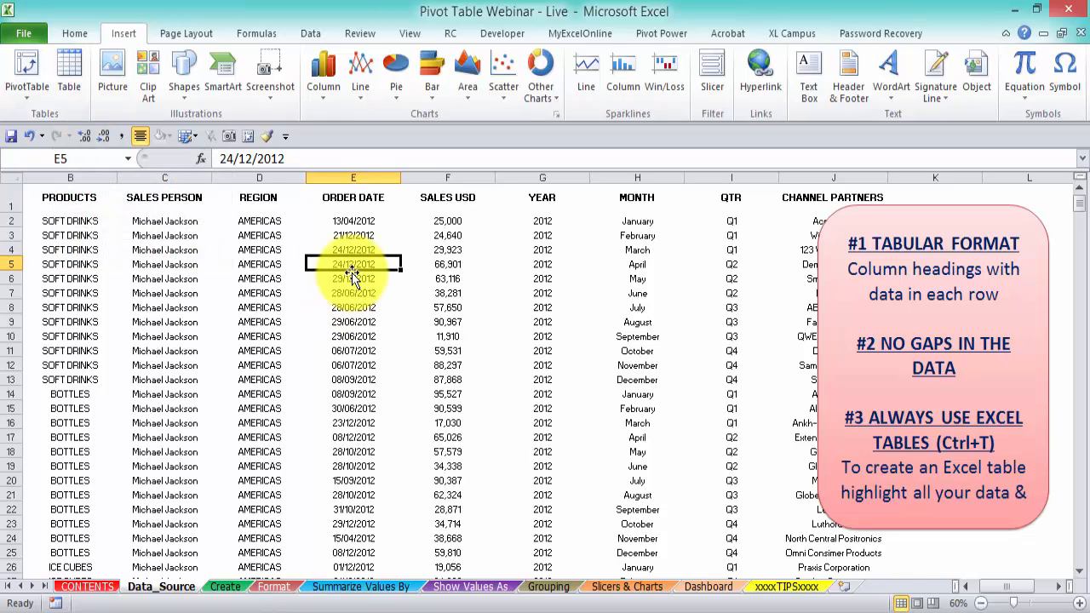
{"action": "key", "text": "ctrl+t"}
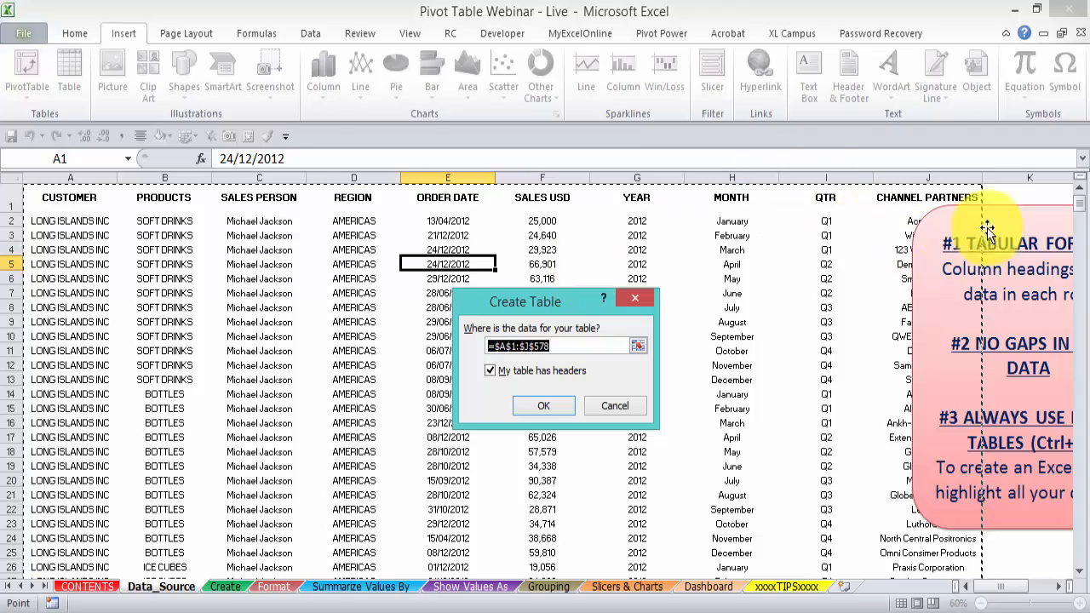
{"action": "left_click_drag", "start_coordinate": [1080, 208], "coordinate": [1080, 572]}
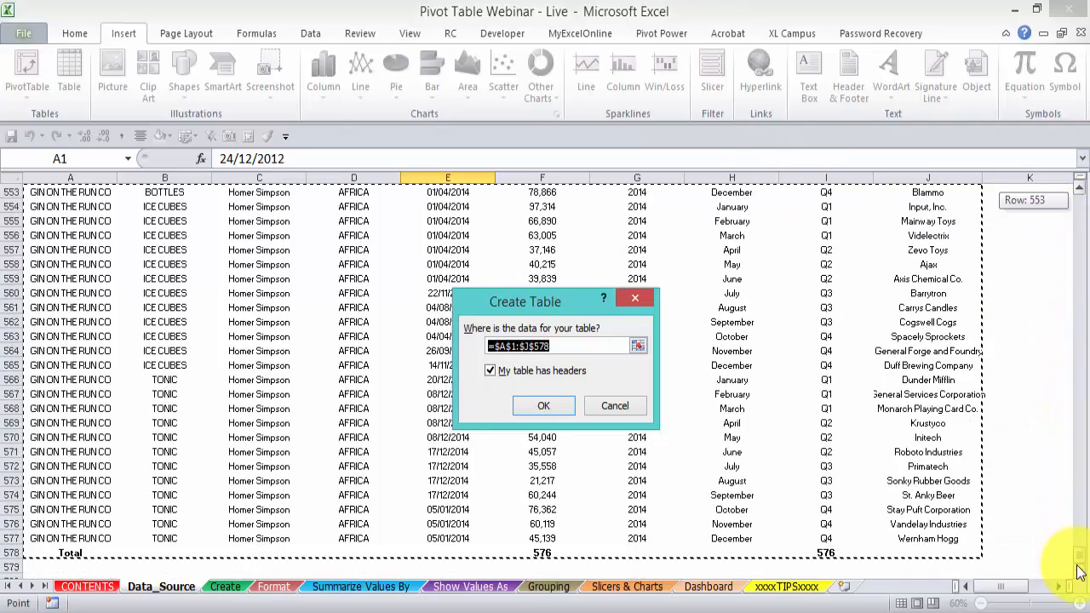
{"action": "left_click_drag", "start_coordinate": [1080, 573], "coordinate": [1080, 575]}
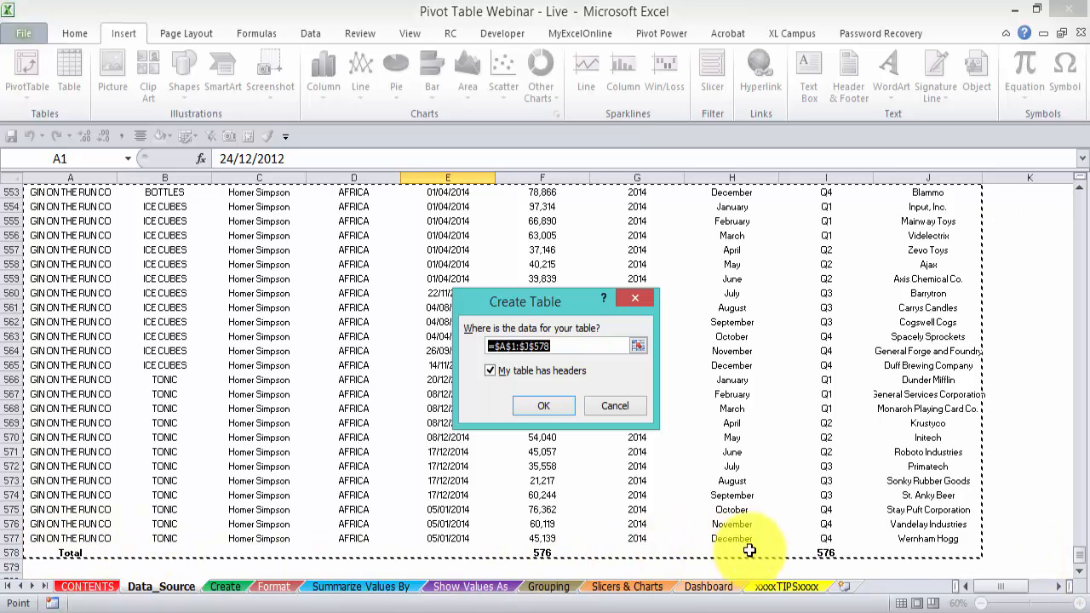
{"action": "left_click", "coordinate": [560, 345]}
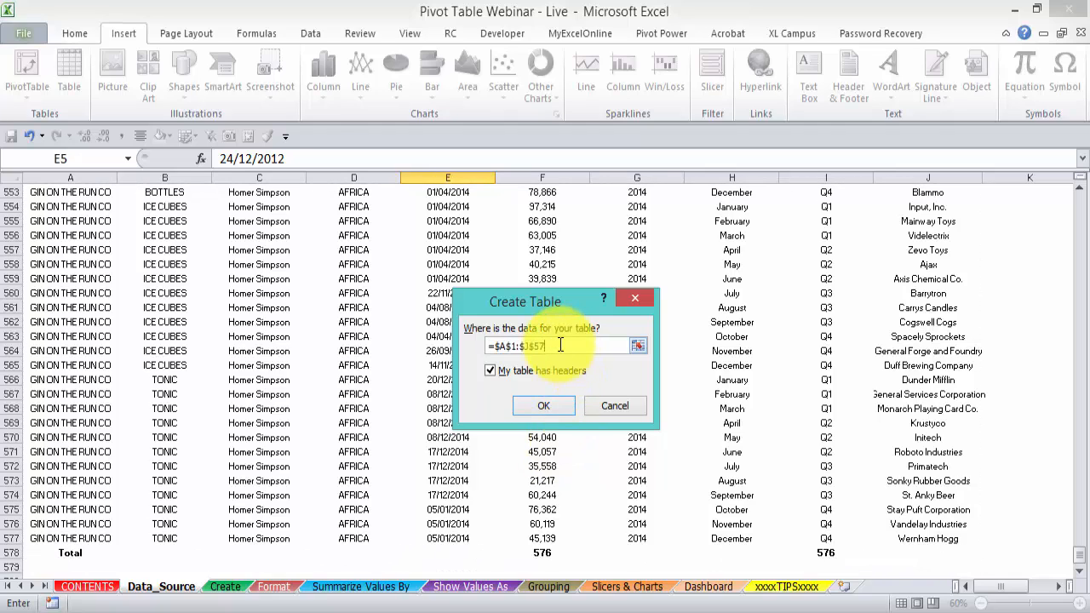
{"action": "left_click", "coordinate": [546, 407]}
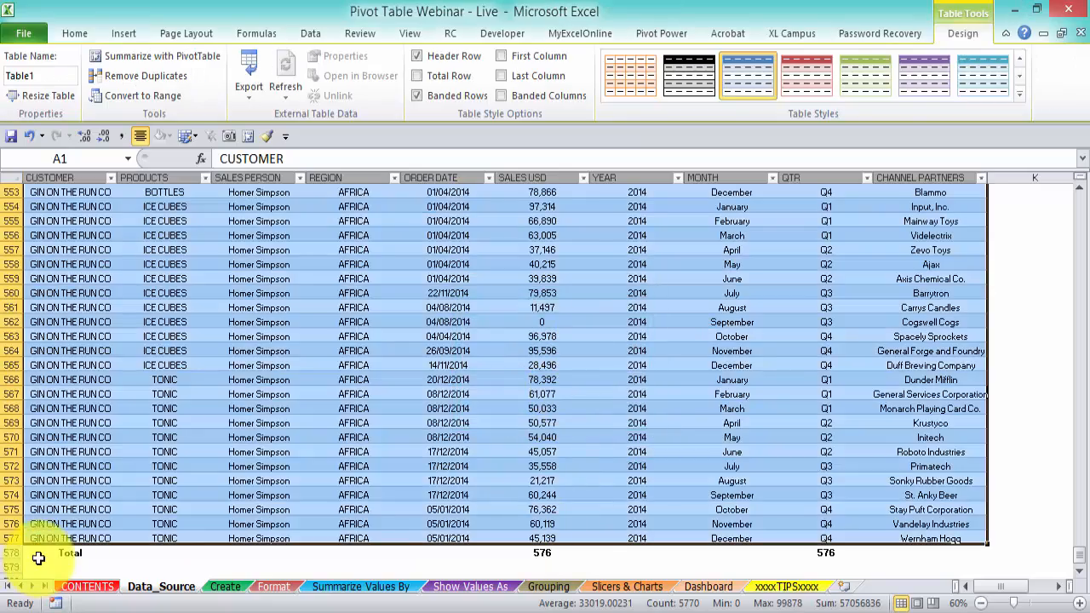
Clear the Total row 578 below the table and move the tips note clear of the Channel Partners column.
{"action": "left_click", "coordinate": [7, 552]}
{"action": "key", "text": "Delete"}
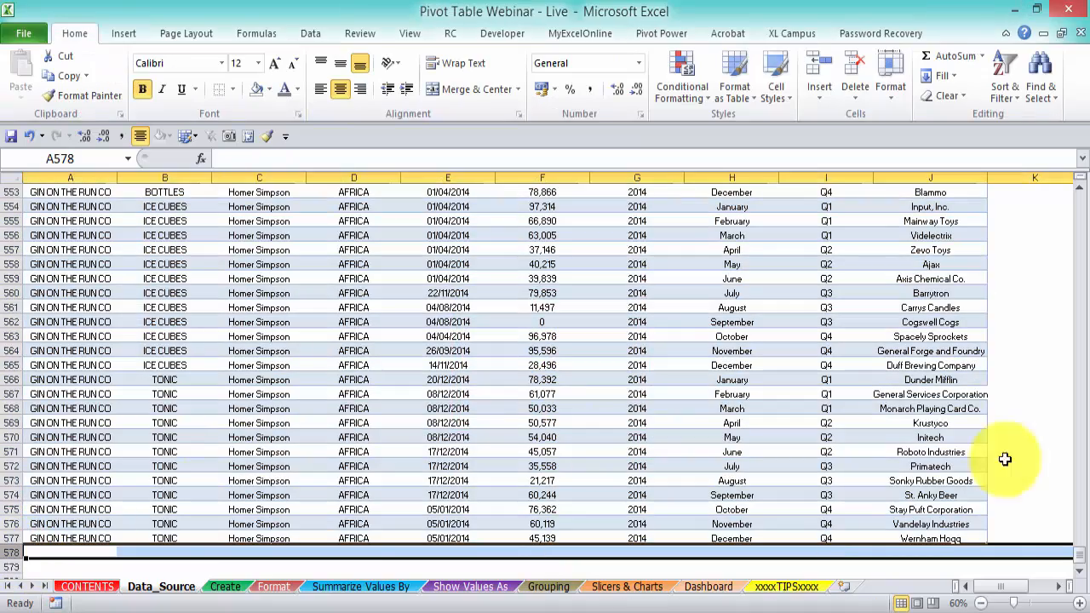
{"action": "left_click_drag", "start_coordinate": [1080, 554], "coordinate": [1071, 14]}
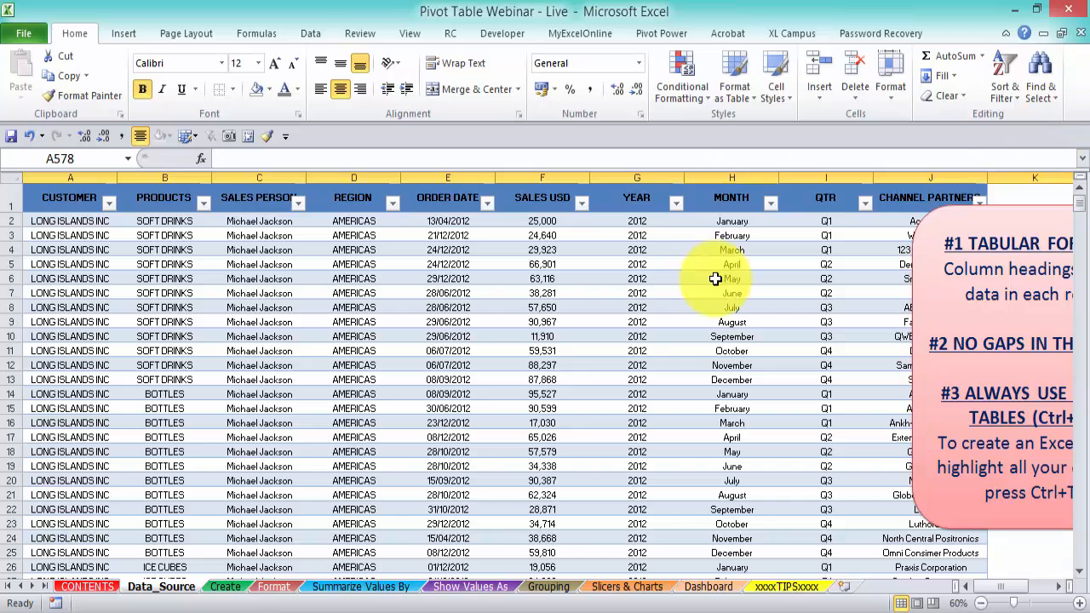
{"action": "left_click_drag", "start_coordinate": [932, 219], "coordinate": [1026, 244]}
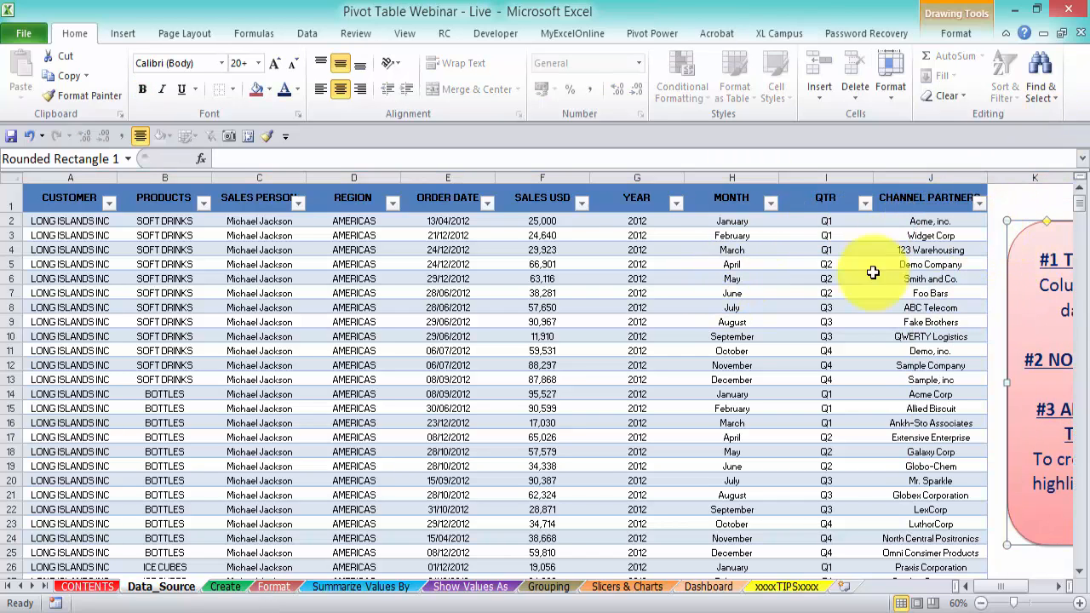
Restyle the sales table with the blue banded style in the second row of the Medium table styles.
{"action": "left_click", "coordinate": [1019, 204]}
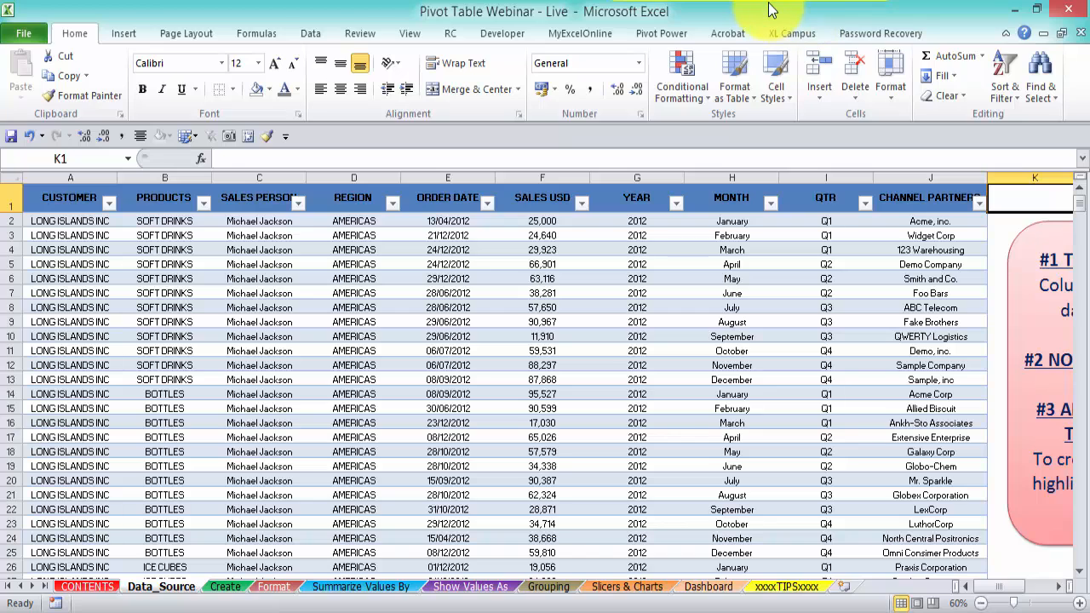
{"action": "left_click", "coordinate": [927, 265]}
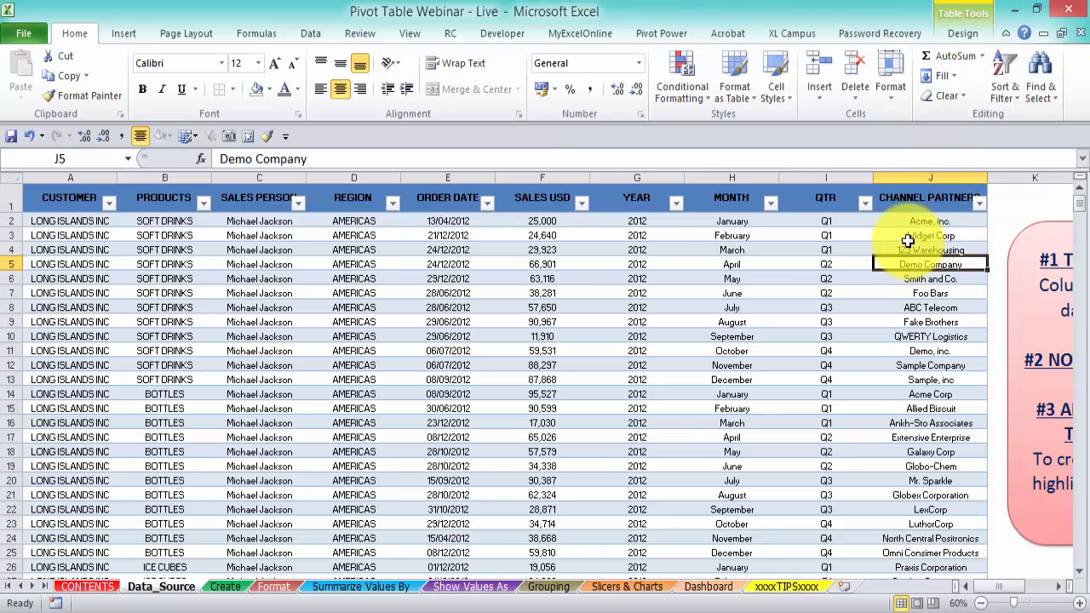
{"action": "left_click", "coordinate": [969, 32]}
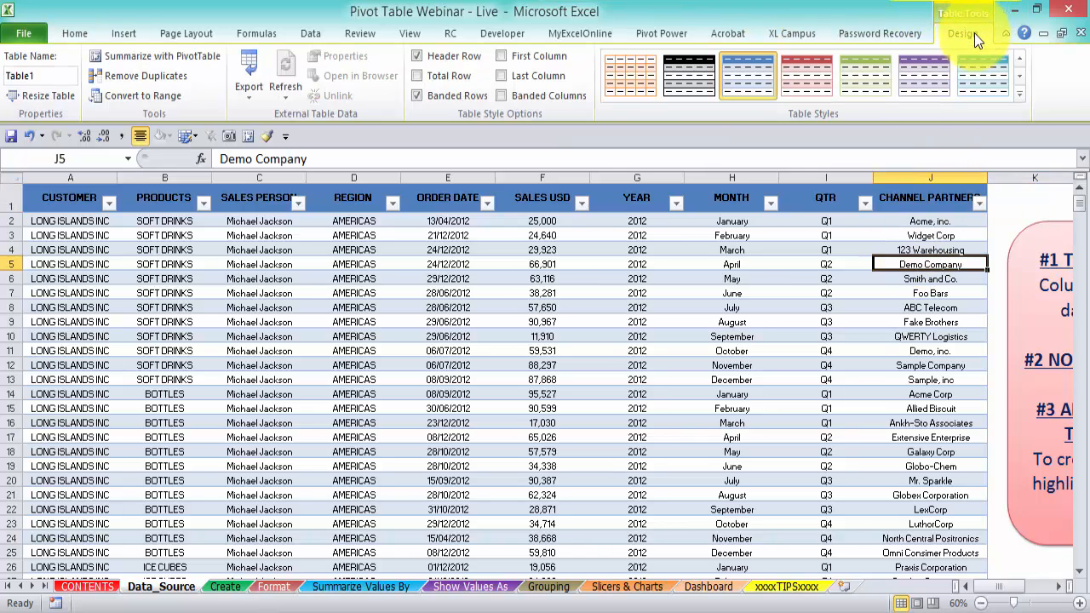
{"action": "left_click", "coordinate": [1008, 94]}
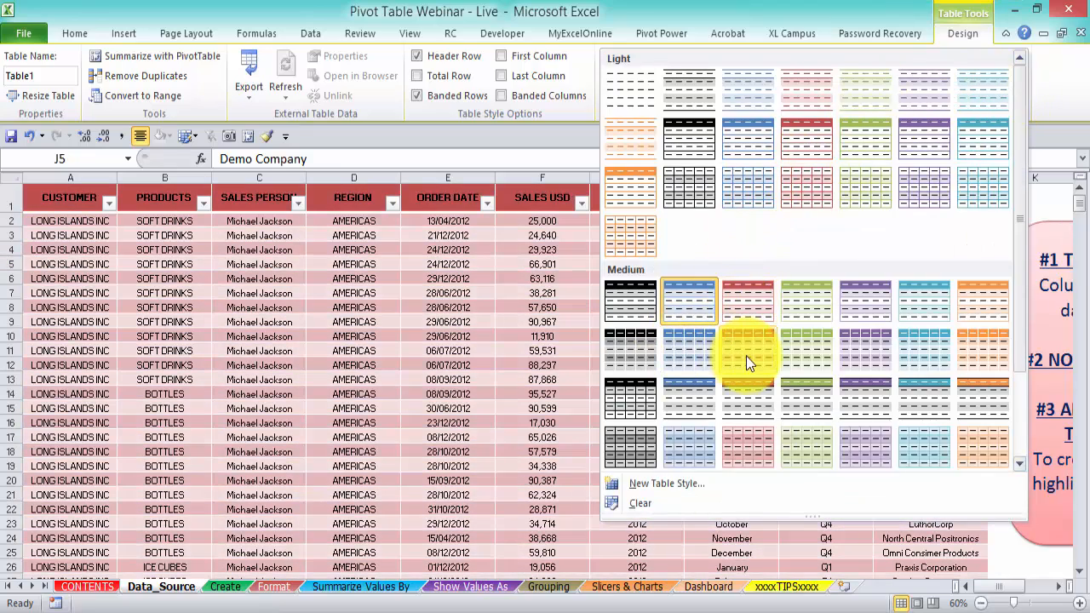
{"action": "left_click", "coordinate": [688, 349]}
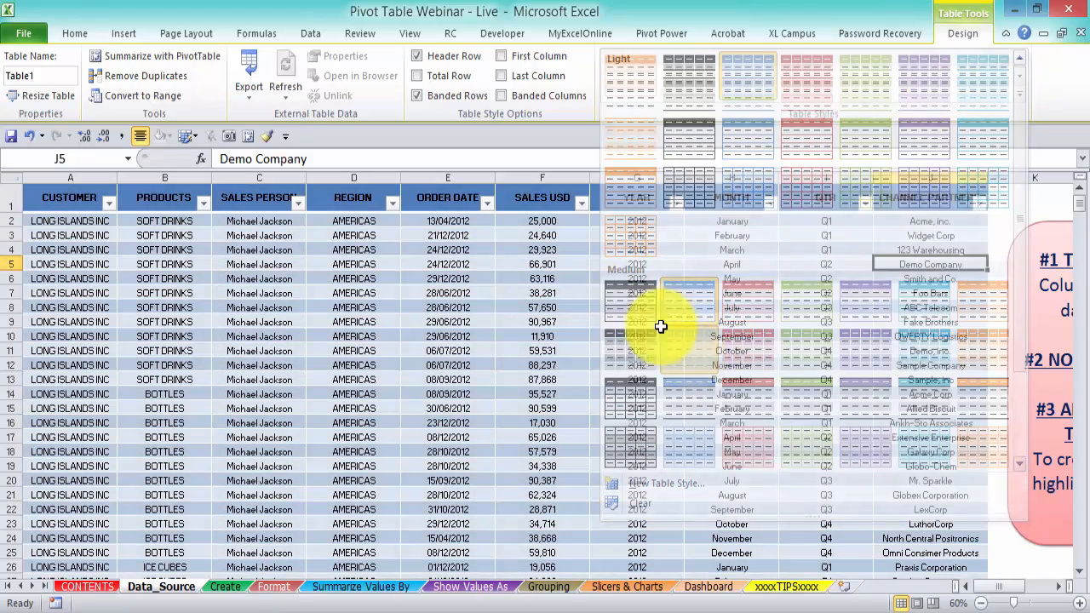
{"action": "left_click", "coordinate": [381, 276]}
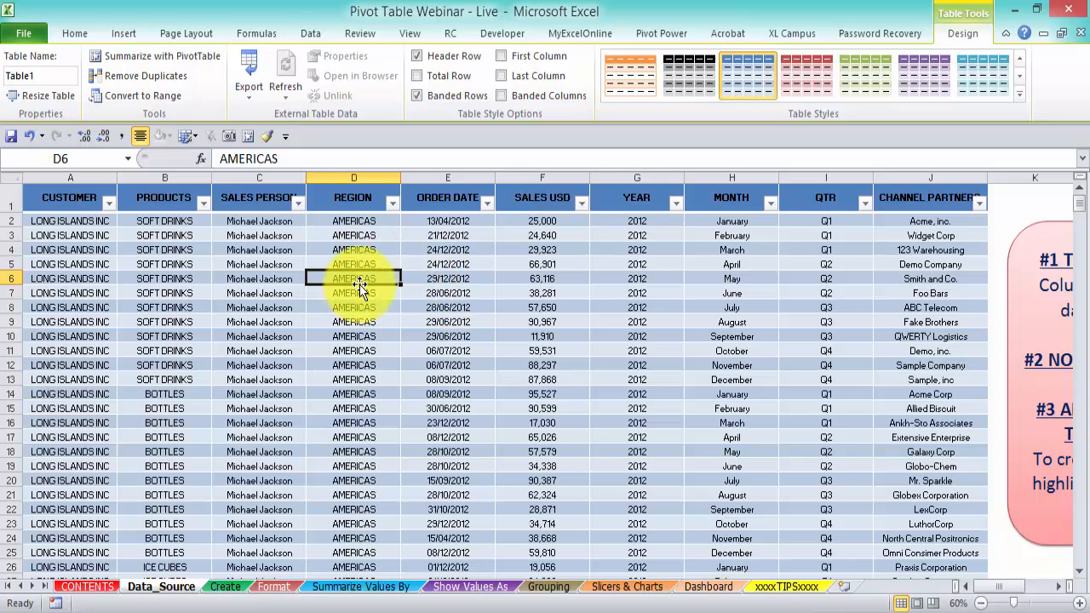
Add a Total Row beneath the last data row 577 of the sales table.
{"action": "scroll", "coordinate": [356, 279], "scroll_direction": "down", "scroll_amount": 2}
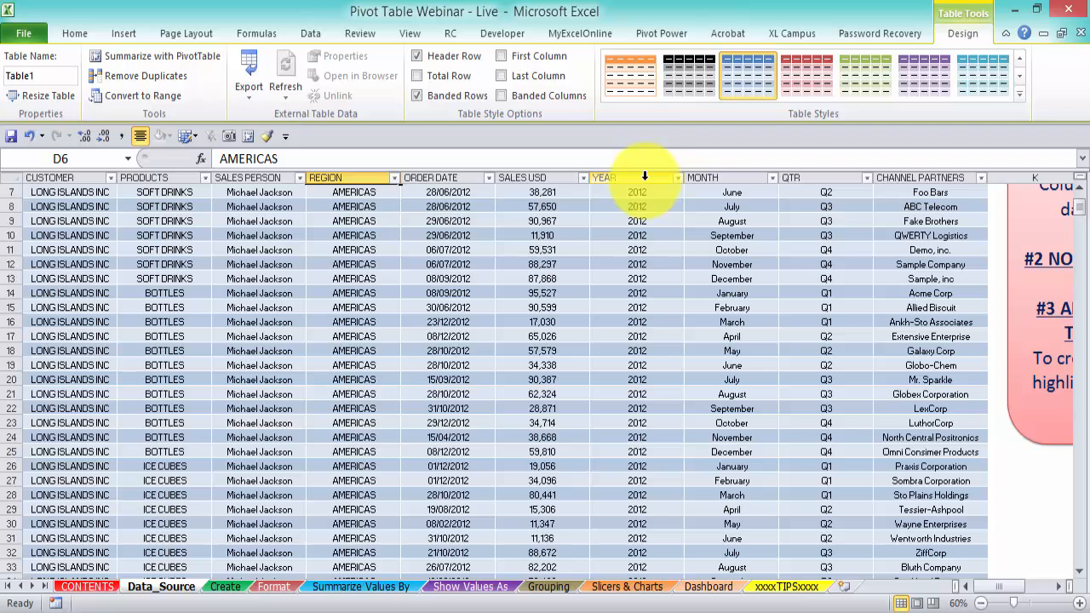
{"action": "scroll", "coordinate": [652, 221], "scroll_direction": "down", "scroll_amount": 4}
{"action": "left_click", "coordinate": [511, 321]}
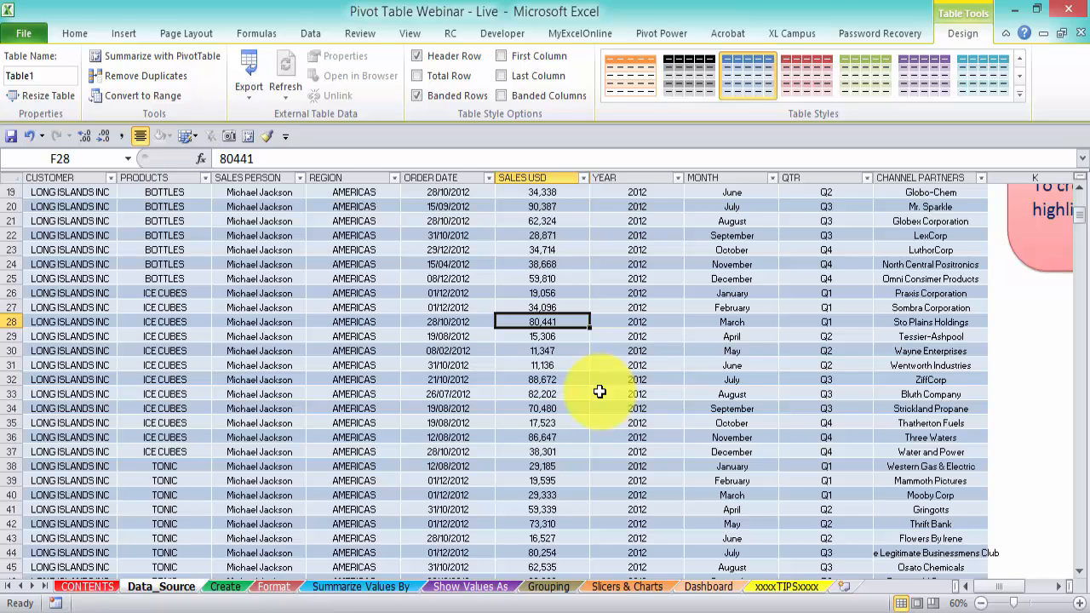
{"action": "key", "text": "ctrl+Down"}
{"action": "scroll", "coordinate": [599, 391], "scroll_direction": "down", "scroll_amount": 3}
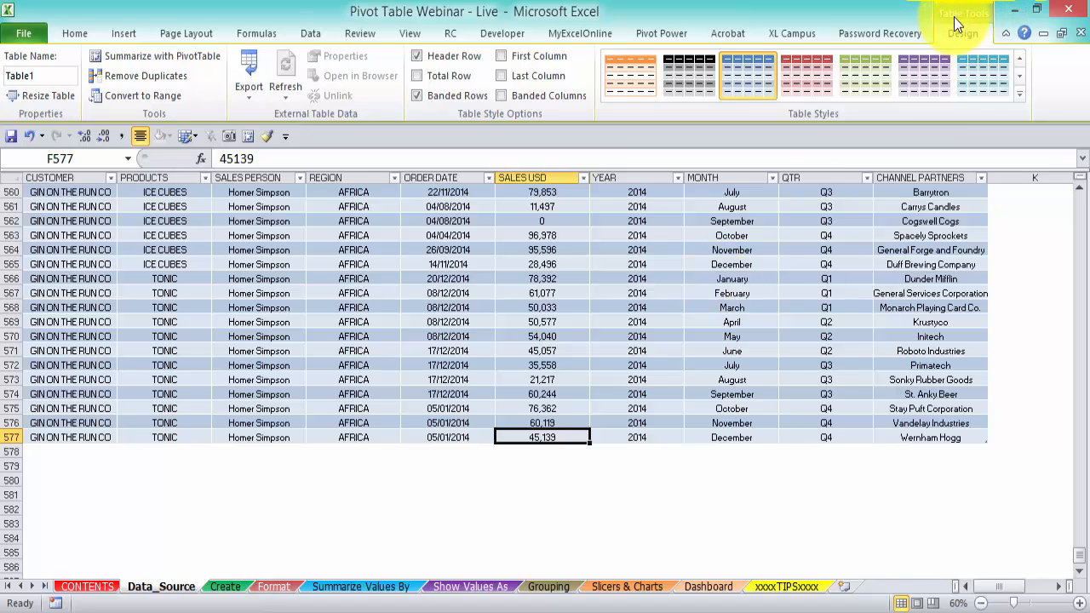
{"action": "left_click", "coordinate": [584, 508]}
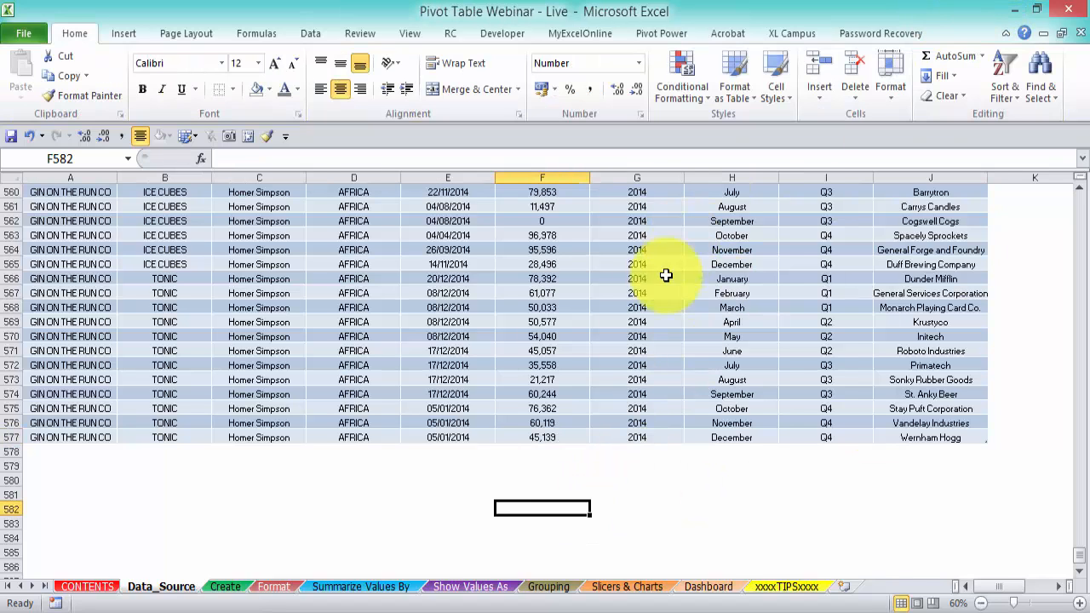
{"action": "left_click", "coordinate": [540, 379]}
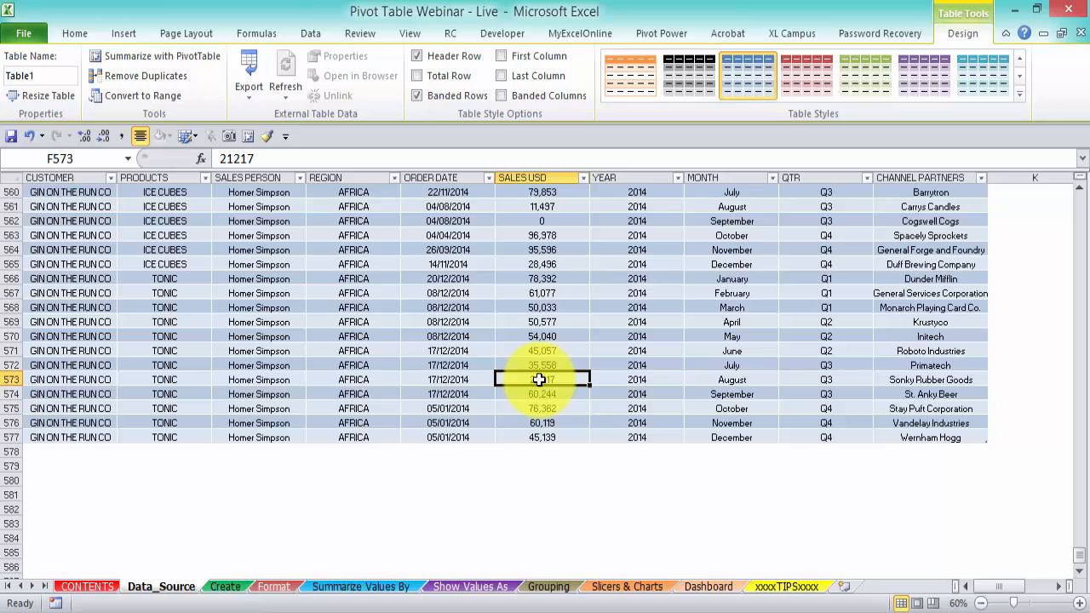
{"action": "left_click", "coordinate": [419, 74]}
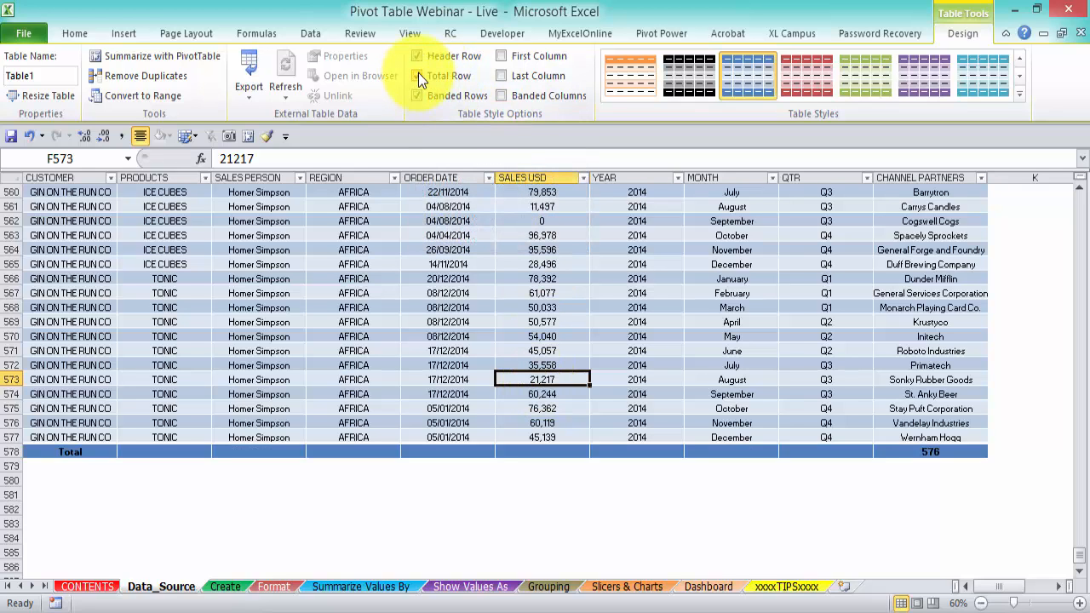
Set the Sales USD cell F578 in the total row to calculate Sum.
{"action": "left_click", "coordinate": [546, 449]}
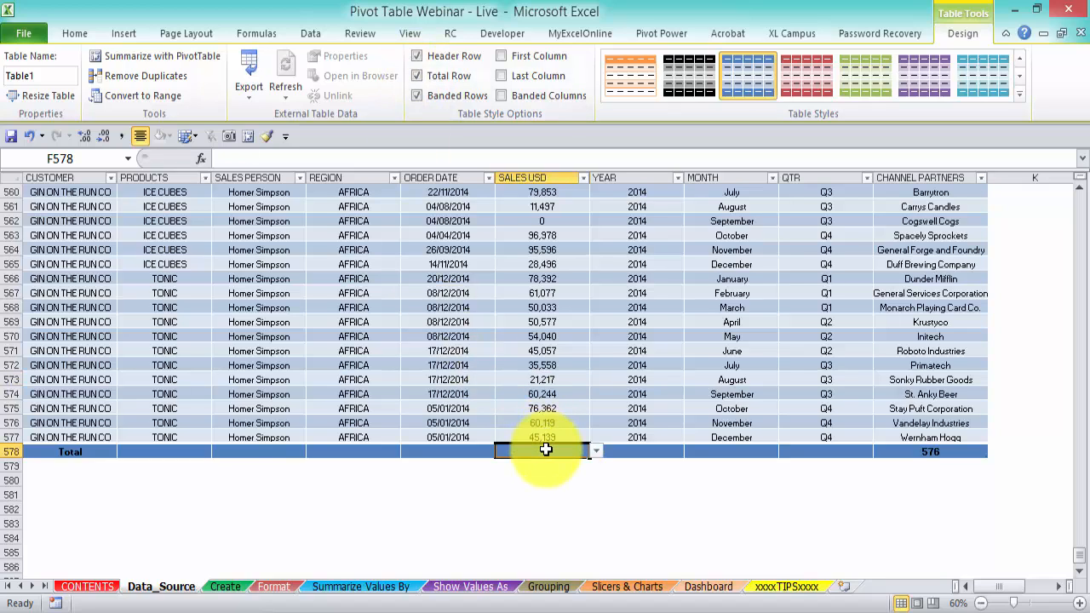
{"action": "left_click", "coordinate": [596, 450]}
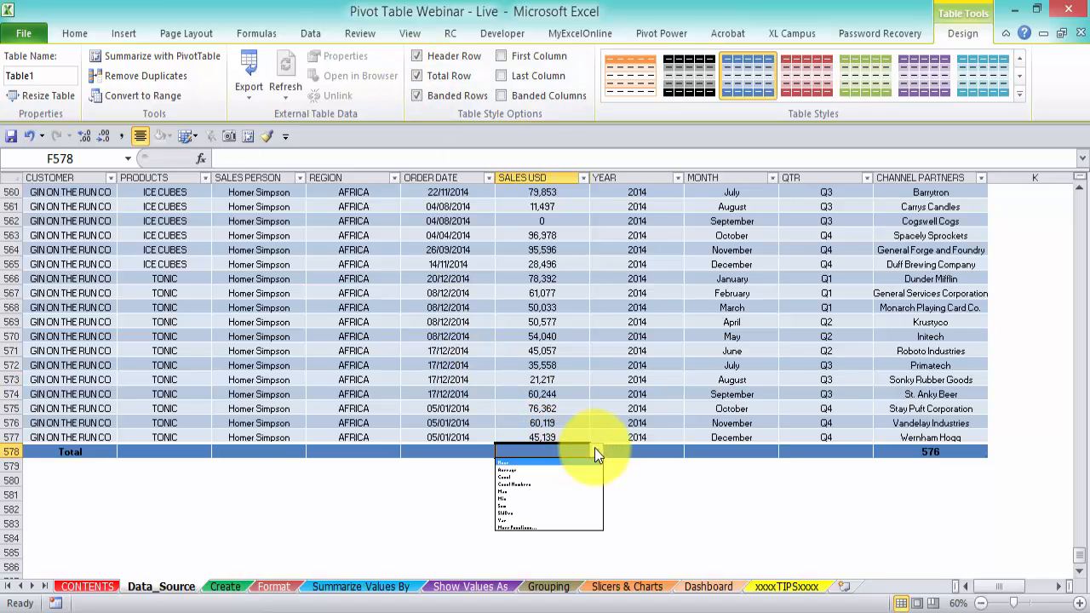
{"action": "left_click", "coordinate": [1080, 603]}
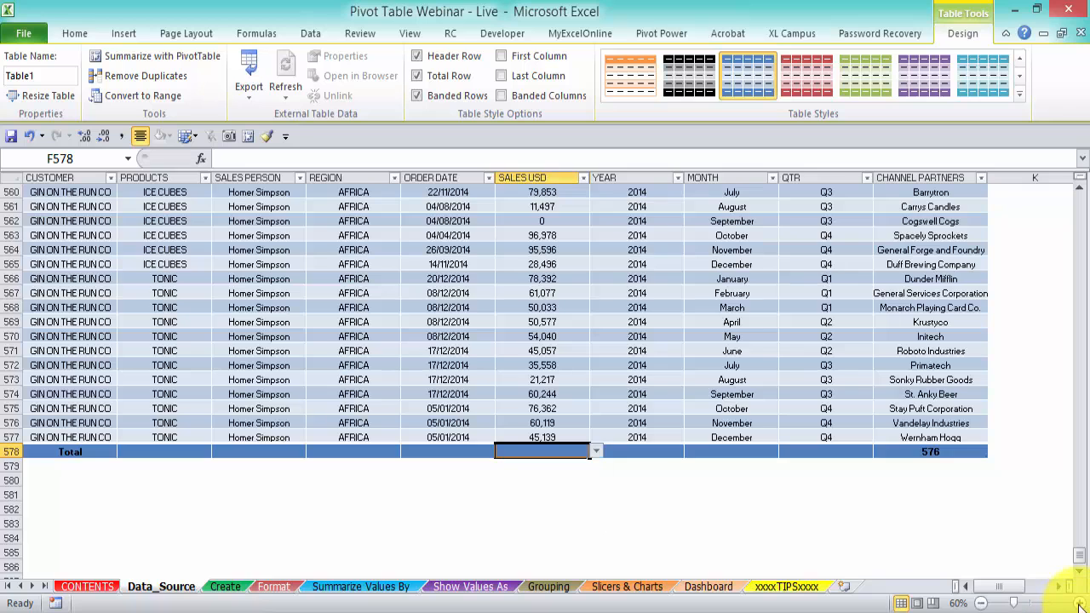
{"action": "left_click", "coordinate": [1080, 603]}
{"action": "left_click", "coordinate": [1080, 603]}
{"action": "left_click", "coordinate": [1079, 603]}
{"action": "left_click", "coordinate": [1080, 603]}
{"action": "scroll", "coordinate": [730, 426], "scroll_direction": "down", "scroll_amount": 3}
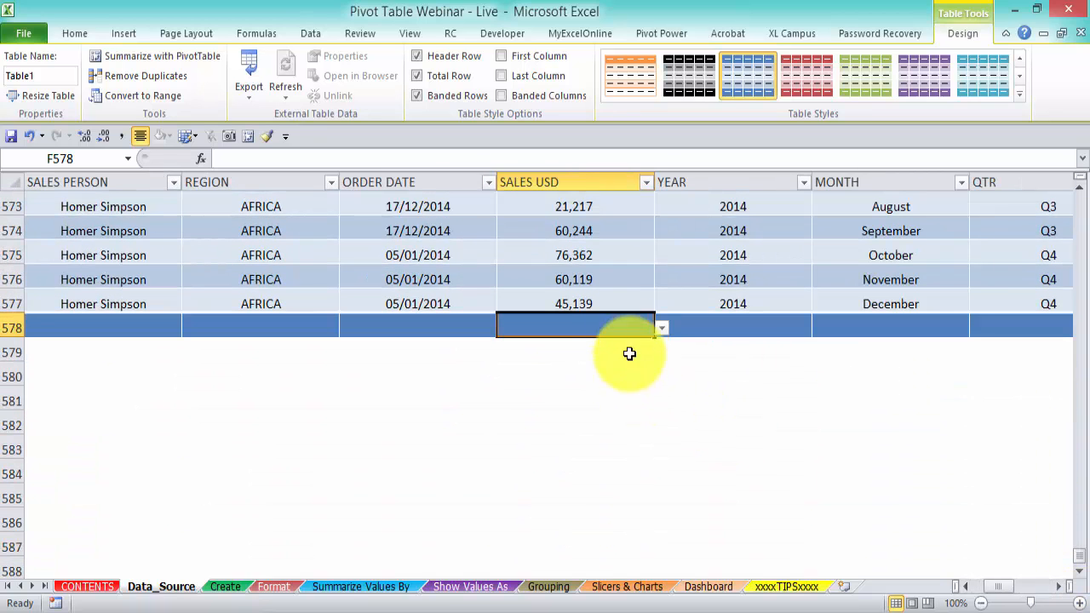
{"action": "left_click", "coordinate": [665, 328]}
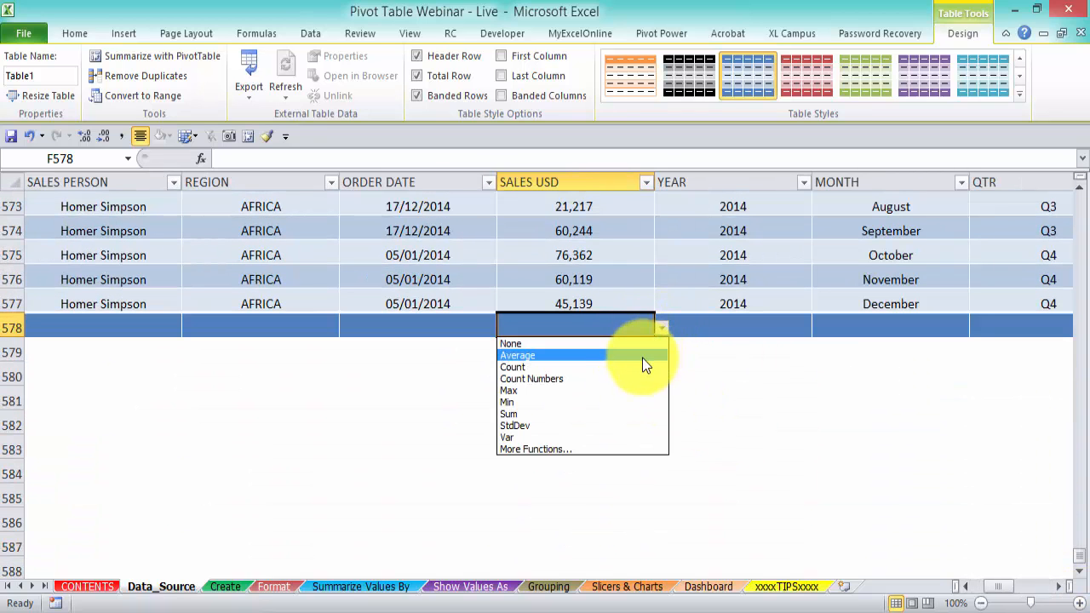
{"action": "left_click", "coordinate": [604, 414]}
{"action": "scroll", "coordinate": [630, 375], "scroll_direction": "up", "scroll_amount": 1}
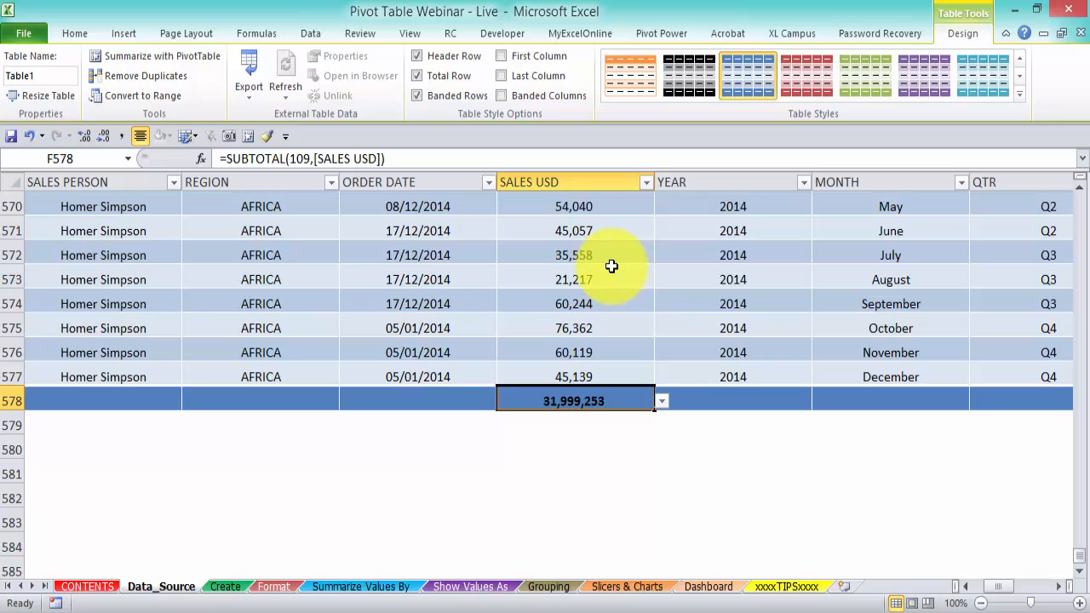
Try Count and Average for the Sales USD total in F578, and return it to Sum.
{"action": "left_click", "coordinate": [663, 401]}
{"action": "key", "text": "Escape"}
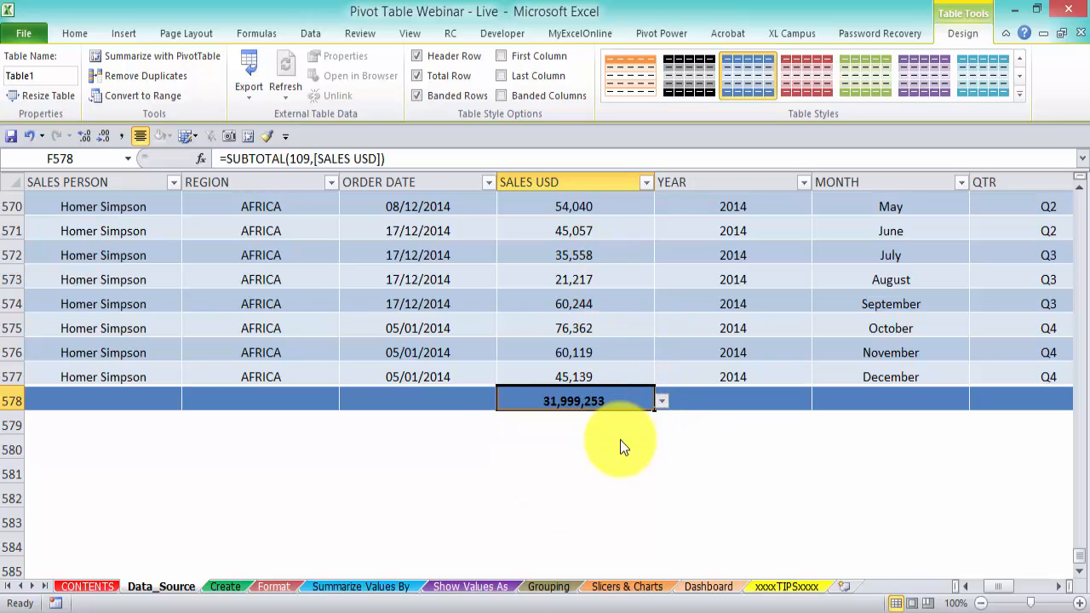
{"action": "left_click", "coordinate": [620, 440]}
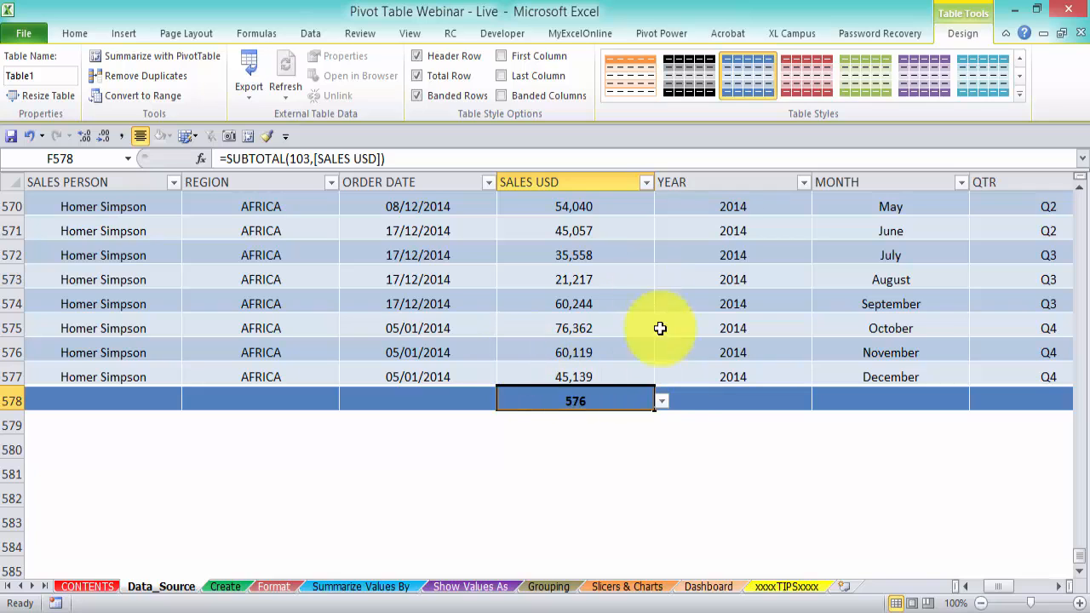
{"action": "left_click", "coordinate": [661, 400]}
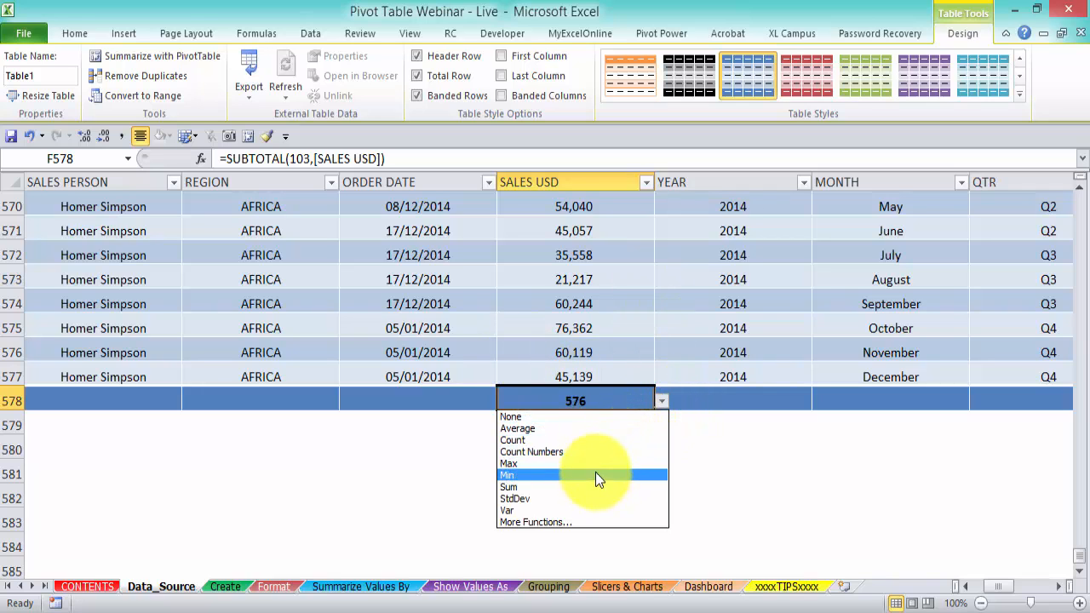
{"action": "left_click", "coordinate": [608, 429]}
{"action": "left_click", "coordinate": [662, 401]}
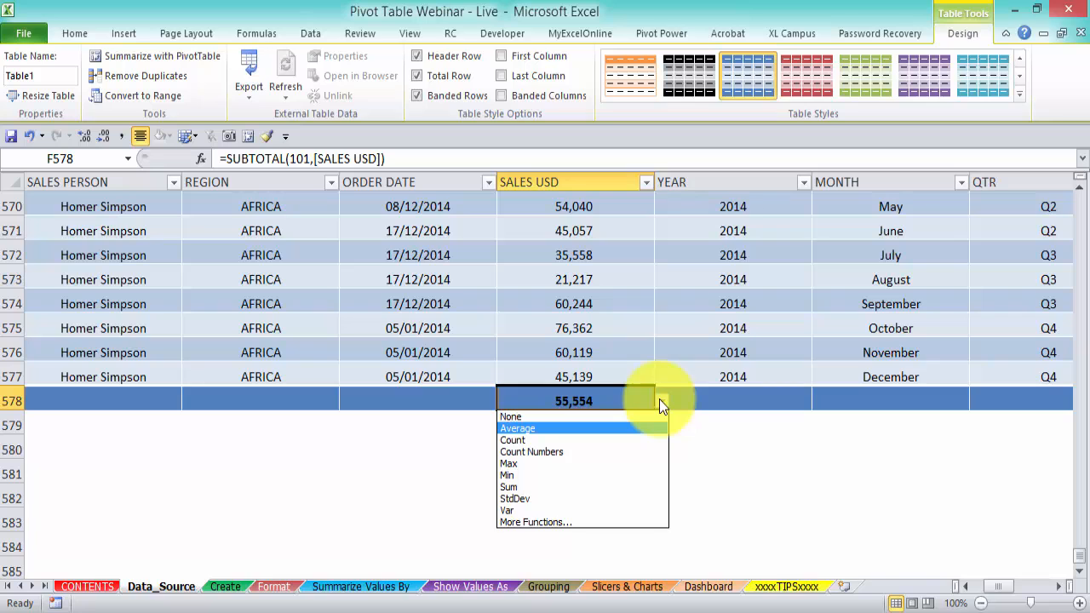
{"action": "left_click", "coordinate": [602, 485]}
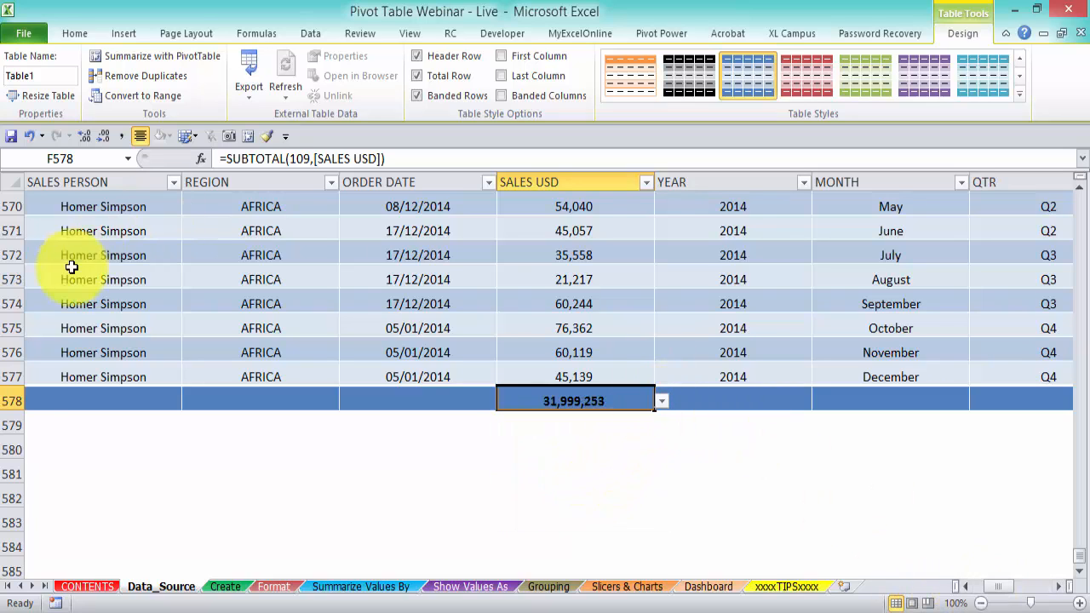
Insert an empty table row 578 directly above the total row.
{"action": "left_click", "coordinate": [12, 399]}
{"action": "right_click", "coordinate": [12, 397]}
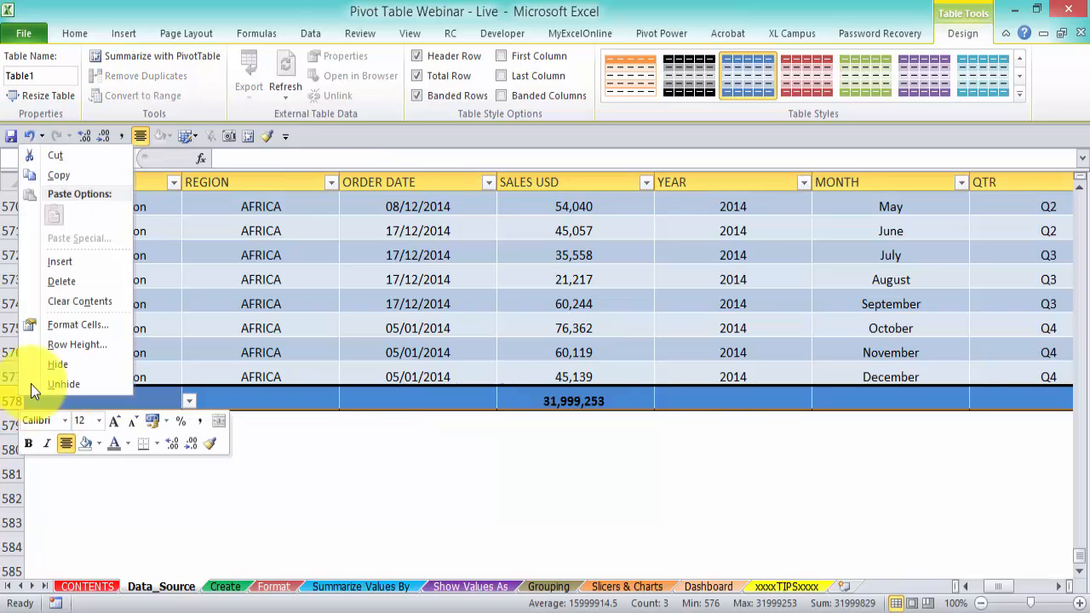
{"action": "left_click", "coordinate": [67, 262]}
{"action": "left_click", "coordinate": [562, 329]}
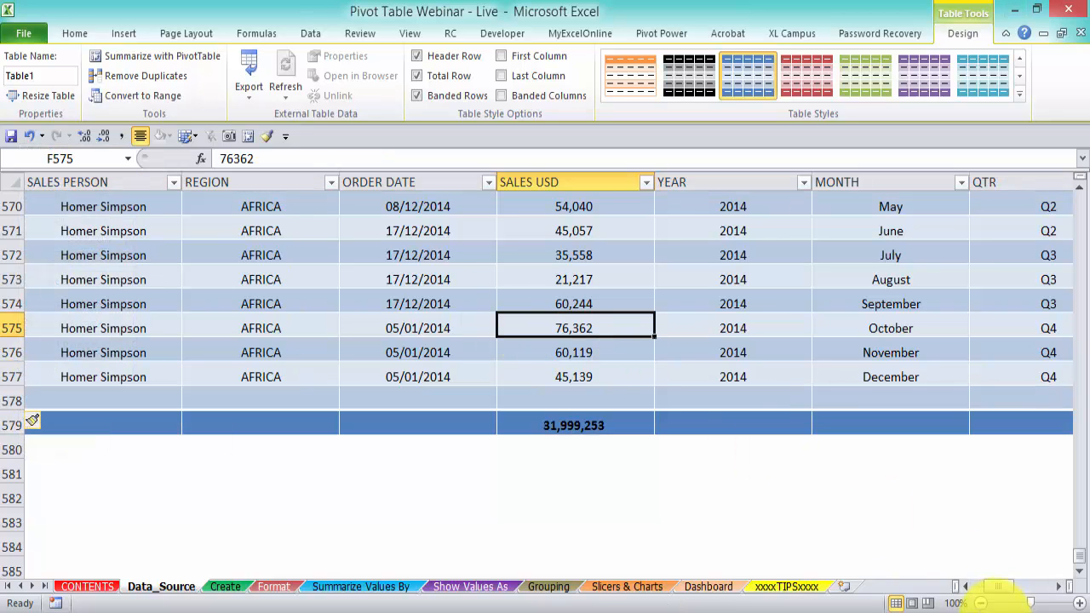
Append another empty row after cell J578, and extend the table downward until its total row sits at row 583.
{"action": "left_click_drag", "start_coordinate": [999, 586], "coordinate": [1071, 565]}
{"action": "left_click", "coordinate": [587, 397]}
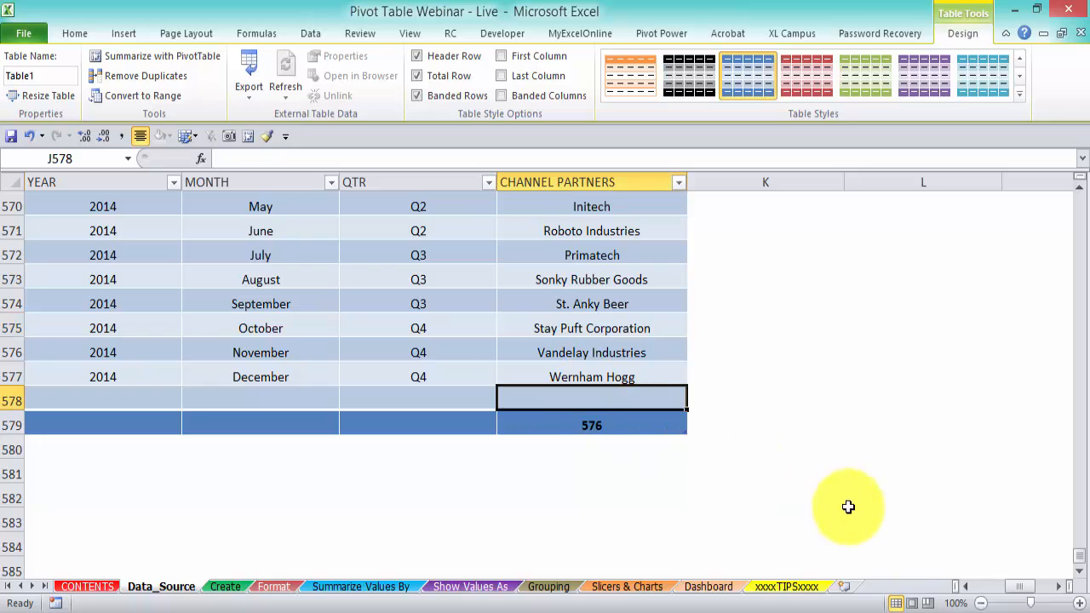
{"action": "key", "text": "Tab"}
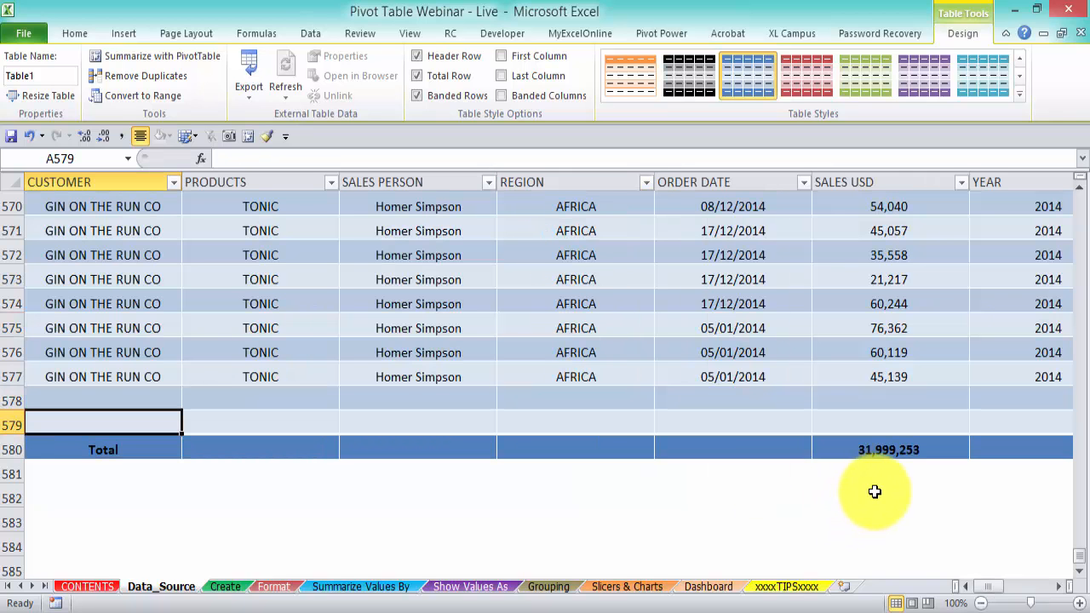
{"action": "left_click_drag", "start_coordinate": [995, 592], "coordinate": [1030, 569]}
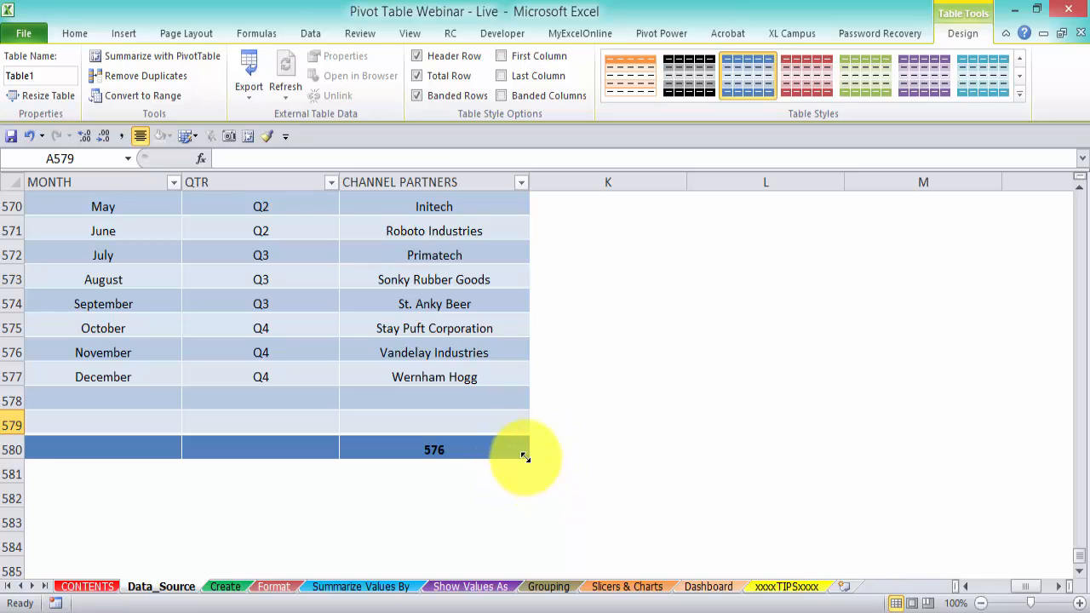
{"action": "left_click_drag", "start_coordinate": [525, 457], "coordinate": [523, 534]}
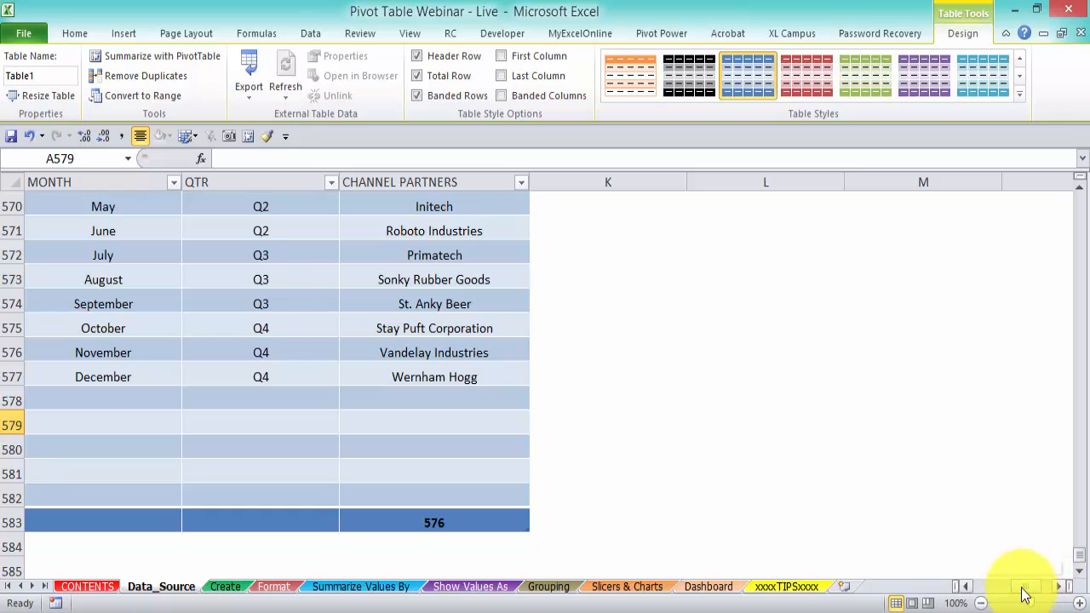
Delete the empty rows 578 to 582 above the table's total row.
{"action": "left_click_drag", "start_coordinate": [1035, 586], "coordinate": [992, 586]}
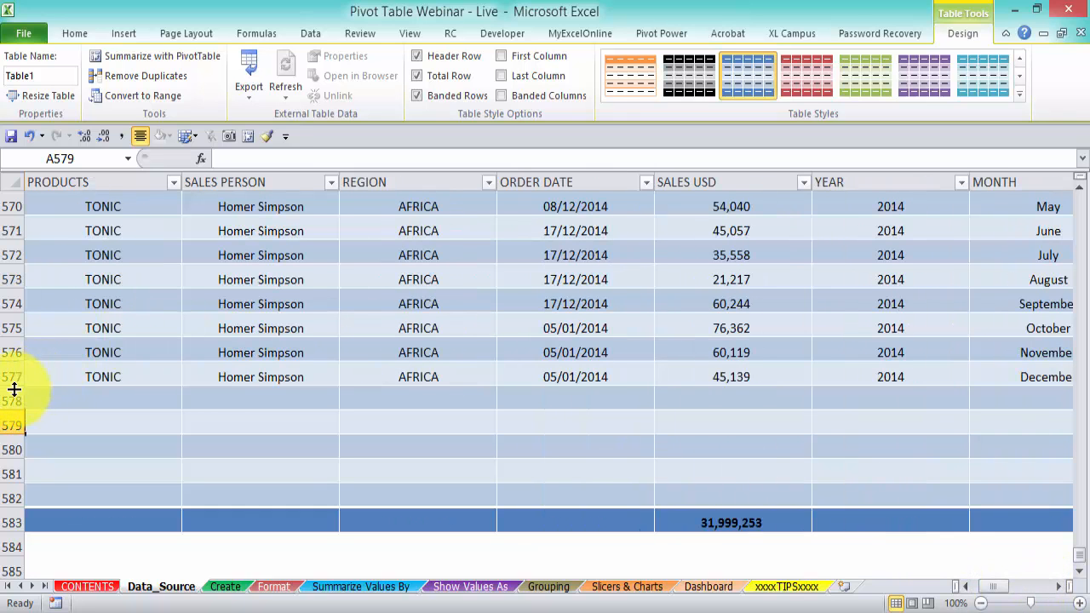
{"action": "left_click_drag", "start_coordinate": [13, 401], "coordinate": [8, 494]}
{"action": "right_click", "coordinate": [118, 476]}
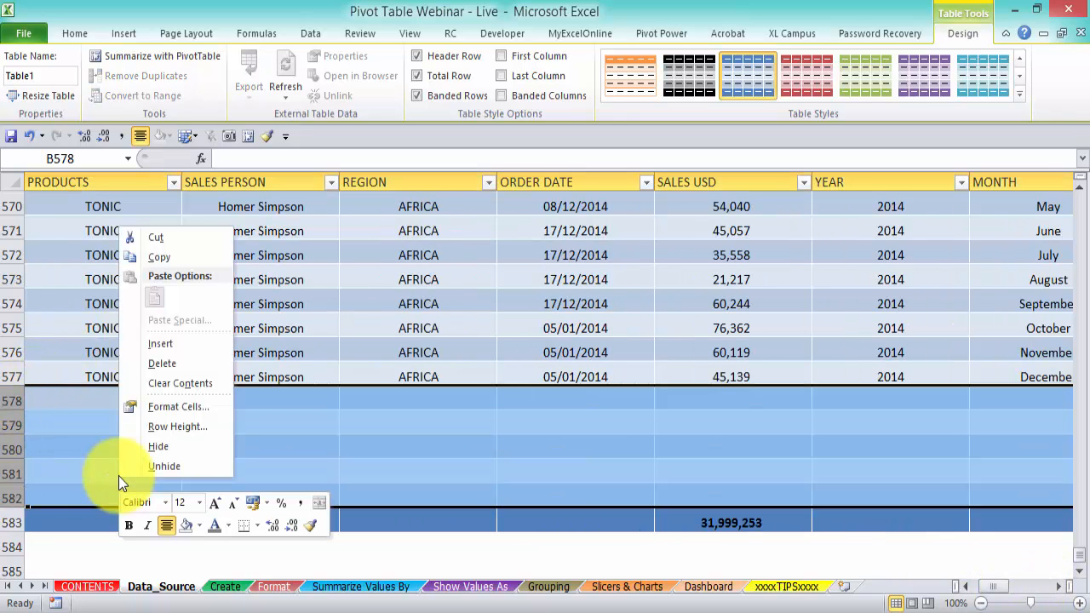
{"action": "left_click", "coordinate": [166, 363]}
{"action": "left_click", "coordinate": [453, 322]}
Set the Data_Source sheet's zoom to 70% and select cell E8 near the start of the sales table.
{"action": "left_click_drag", "start_coordinate": [1082, 561], "coordinate": [1069, 187]}
{"action": "left_click", "coordinate": [982, 604]}
{"action": "left_click", "coordinate": [982, 604]}
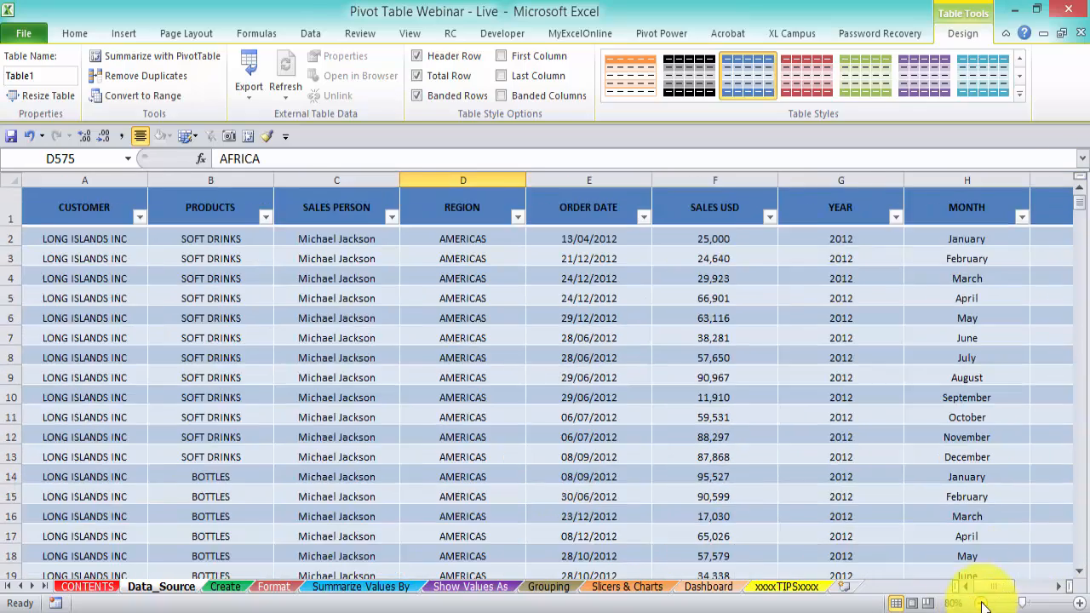
{"action": "left_click", "coordinate": [982, 604]}
{"action": "left_click", "coordinate": [505, 328]}
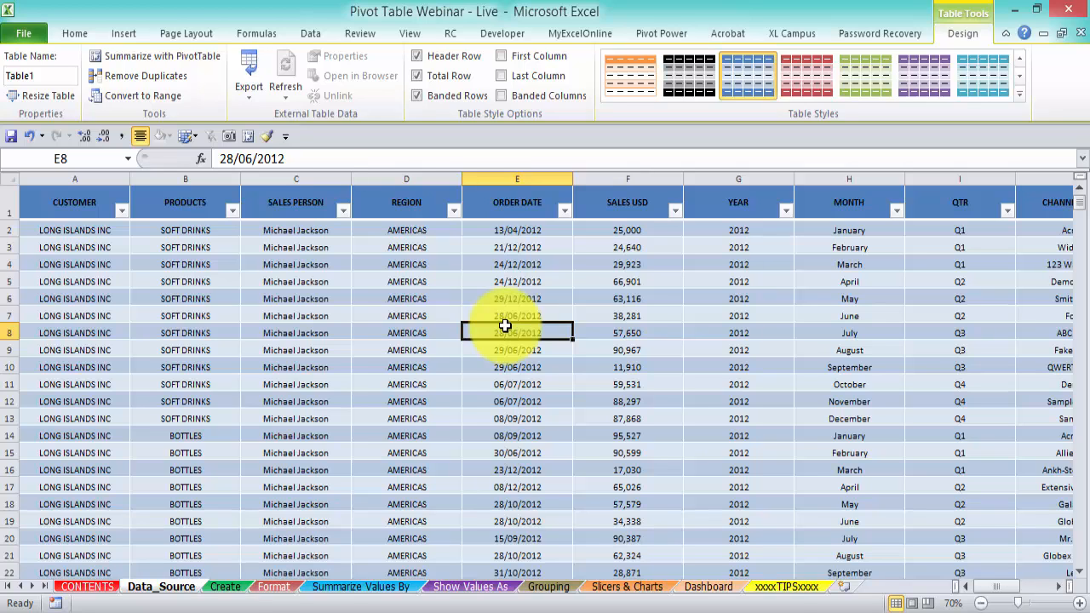
Check which source range Create PivotTable proposes for the sales table, and leave without creating one.
{"action": "left_click", "coordinate": [125, 31]}
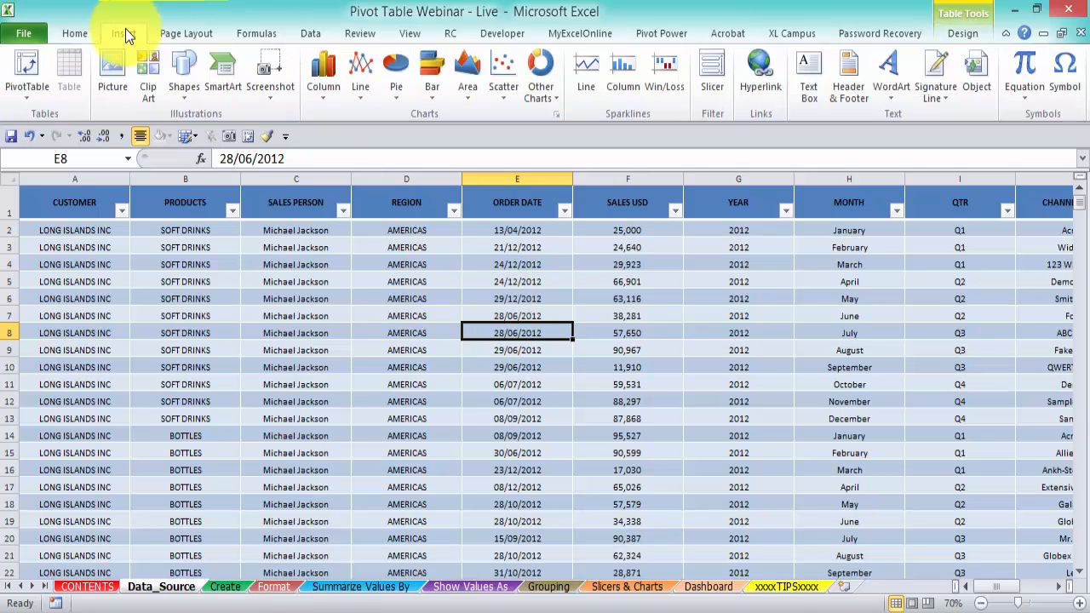
{"action": "left_click", "coordinate": [24, 64]}
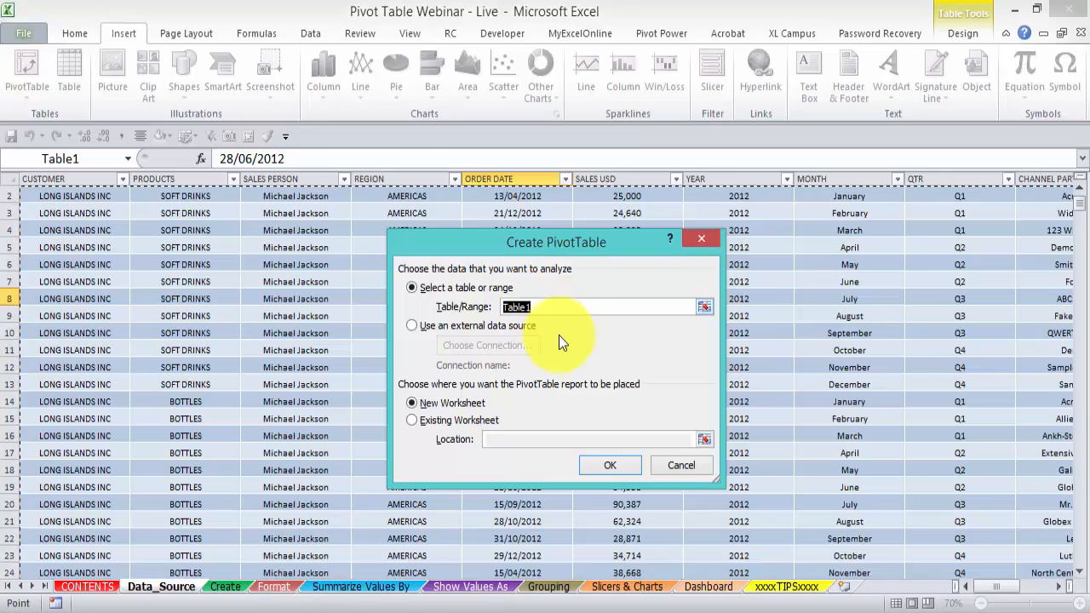
{"action": "key", "text": "Escape"}
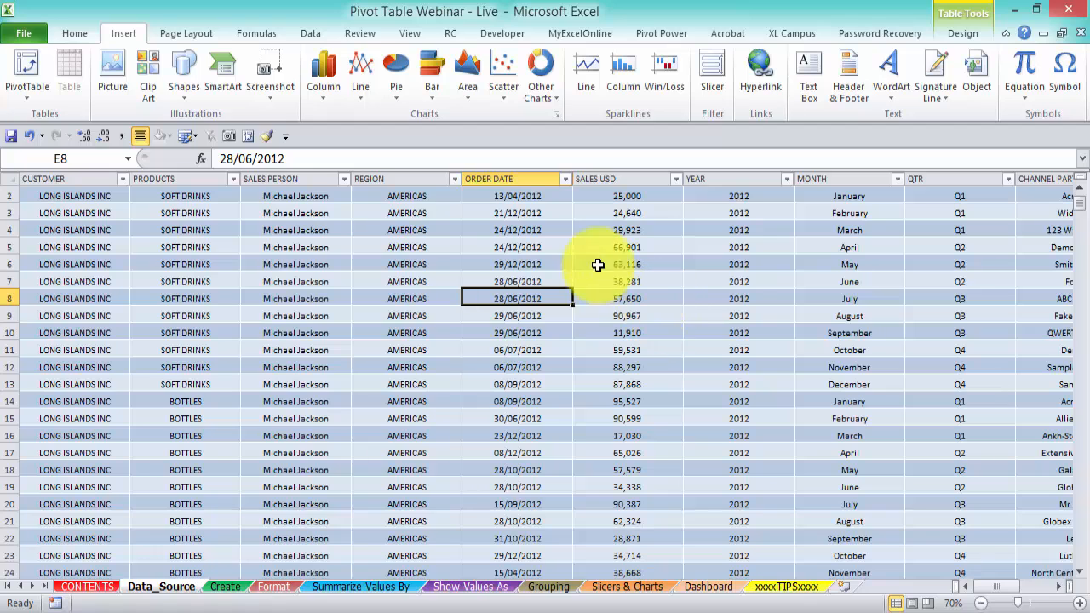
Rename the sales table to Table2.
{"action": "left_click", "coordinate": [963, 34]}
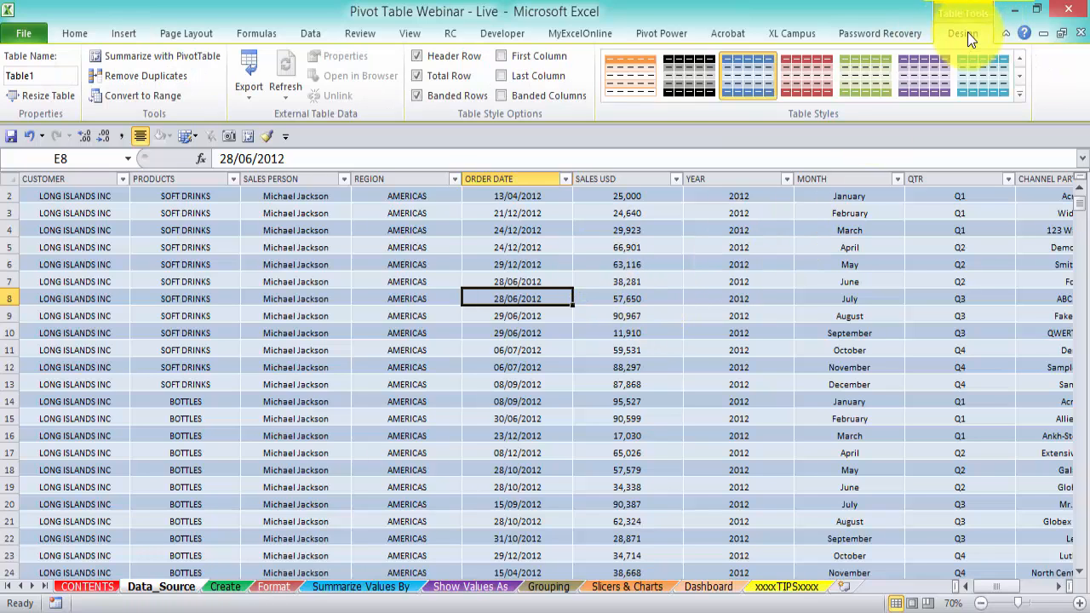
{"action": "left_click", "coordinate": [45, 75]}
{"action": "left_click", "coordinate": [46, 74]}
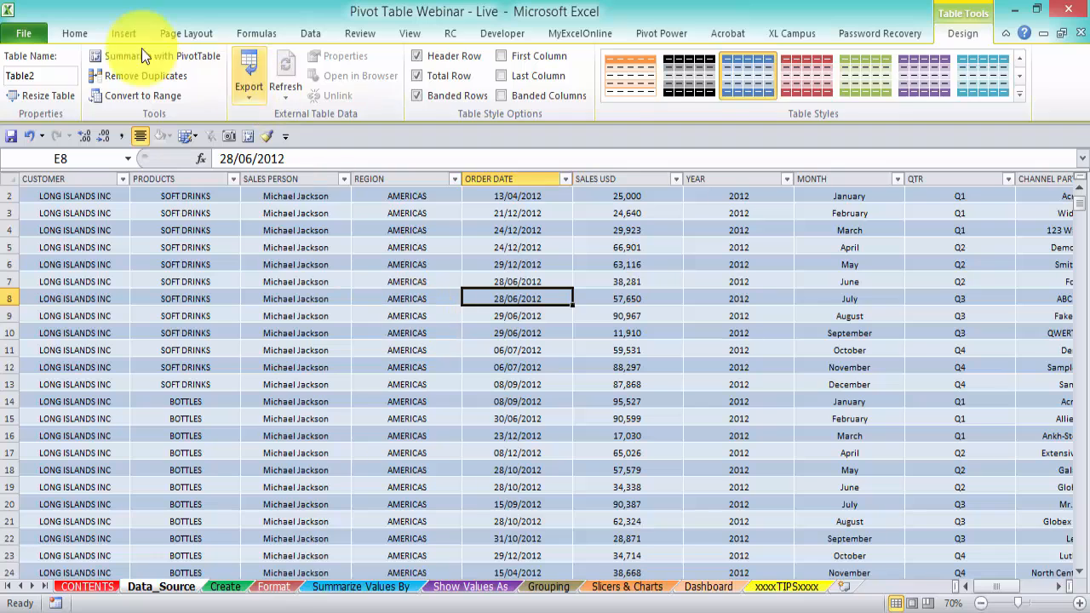
Create a PivotTable from Table2 on a new worksheet, after trying the Existing Worksheet option.
{"action": "left_click", "coordinate": [123, 35]}
{"action": "left_click", "coordinate": [26, 68]}
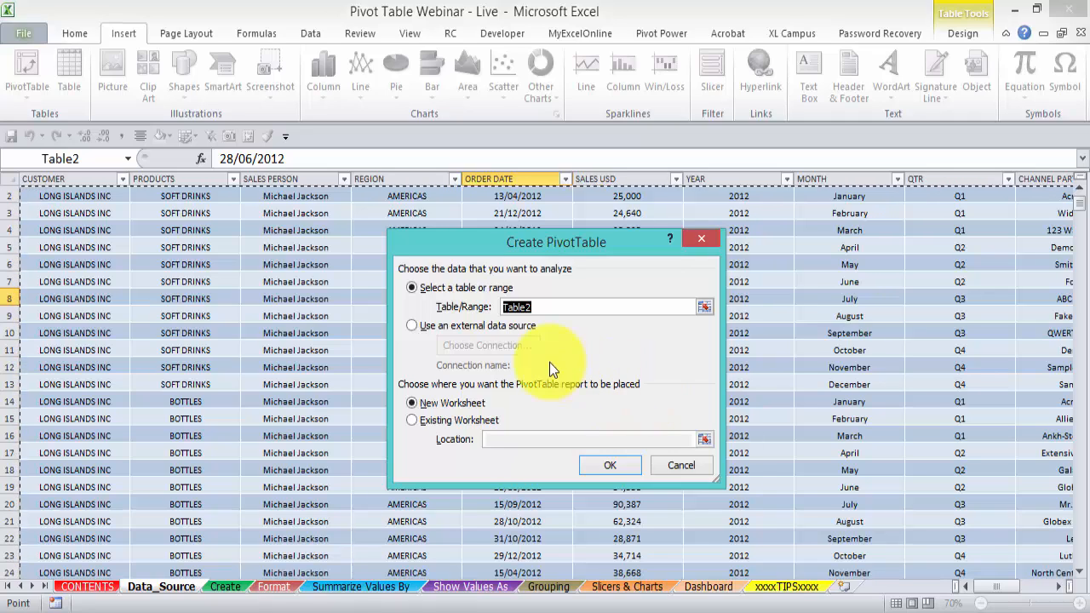
{"action": "left_click", "coordinate": [416, 421]}
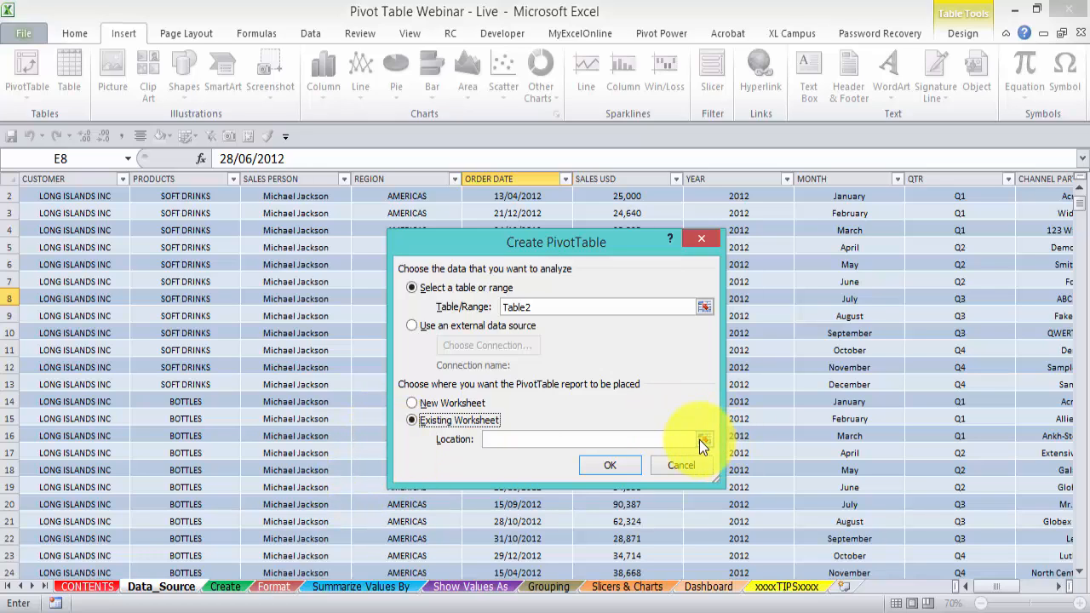
{"action": "left_click", "coordinate": [417, 403]}
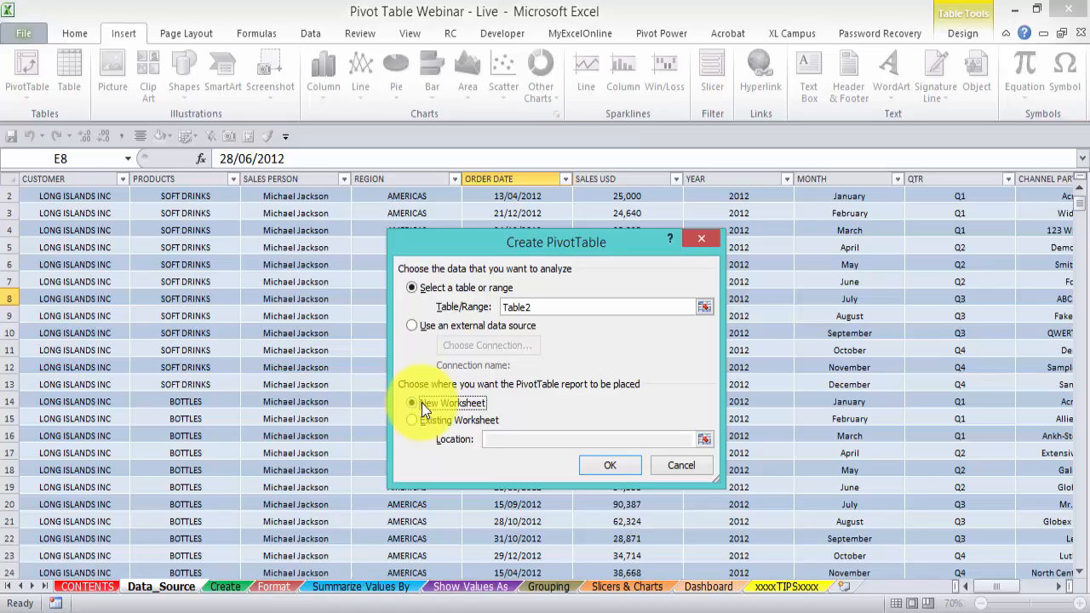
{"action": "left_click", "coordinate": [412, 421]}
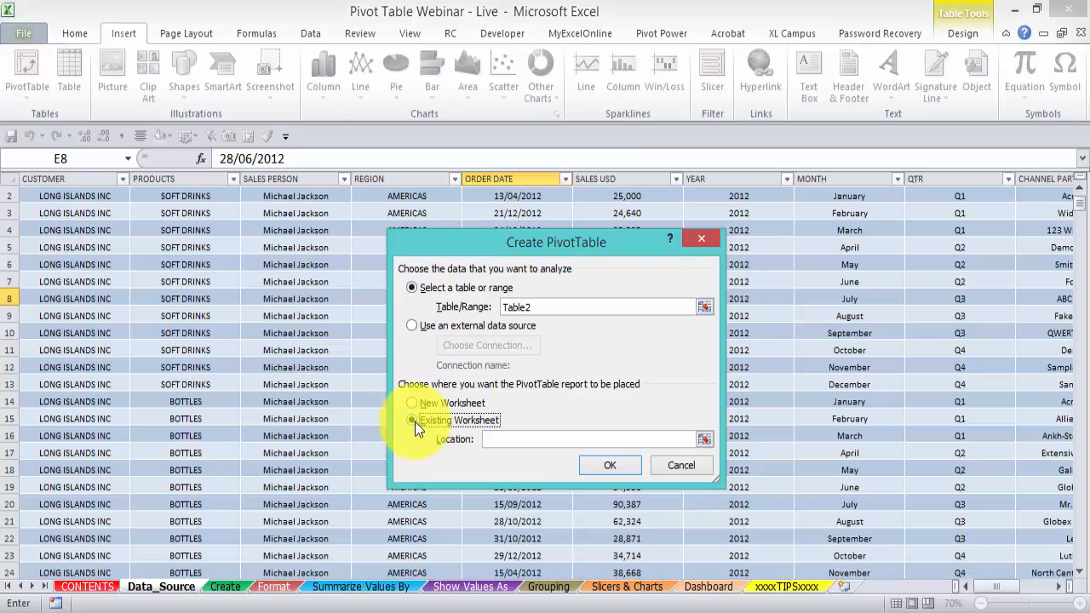
{"action": "left_click", "coordinate": [477, 587]}
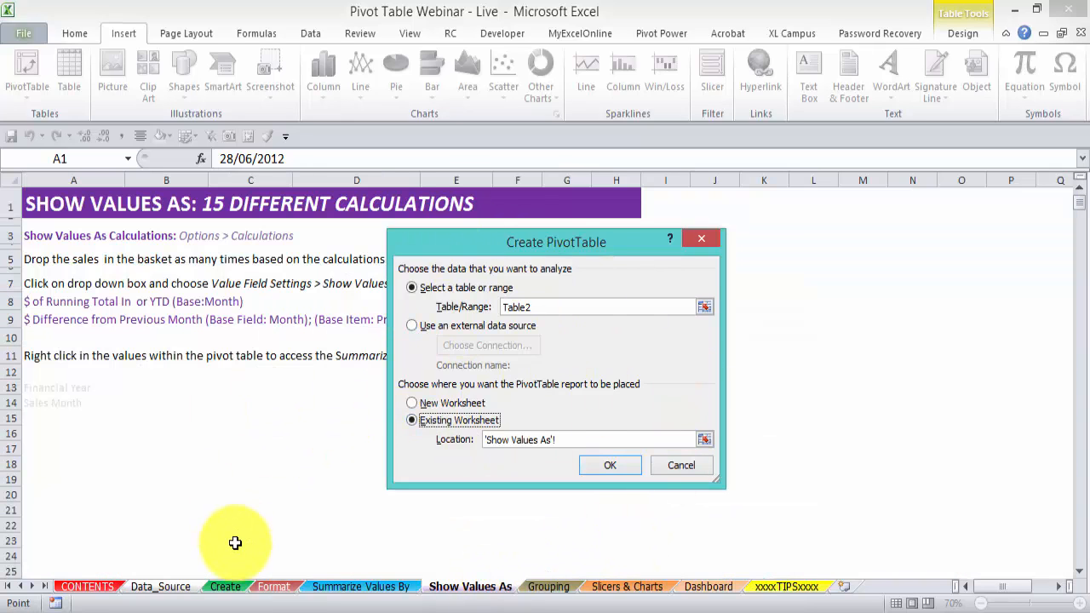
{"action": "left_click", "coordinate": [136, 588]}
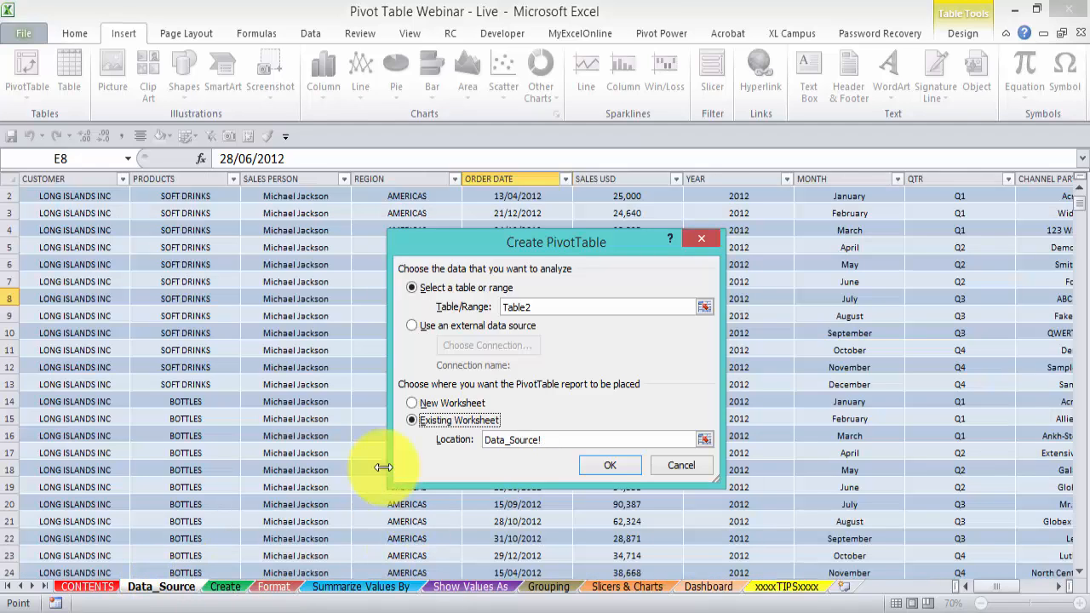
{"action": "left_click", "coordinate": [414, 404]}
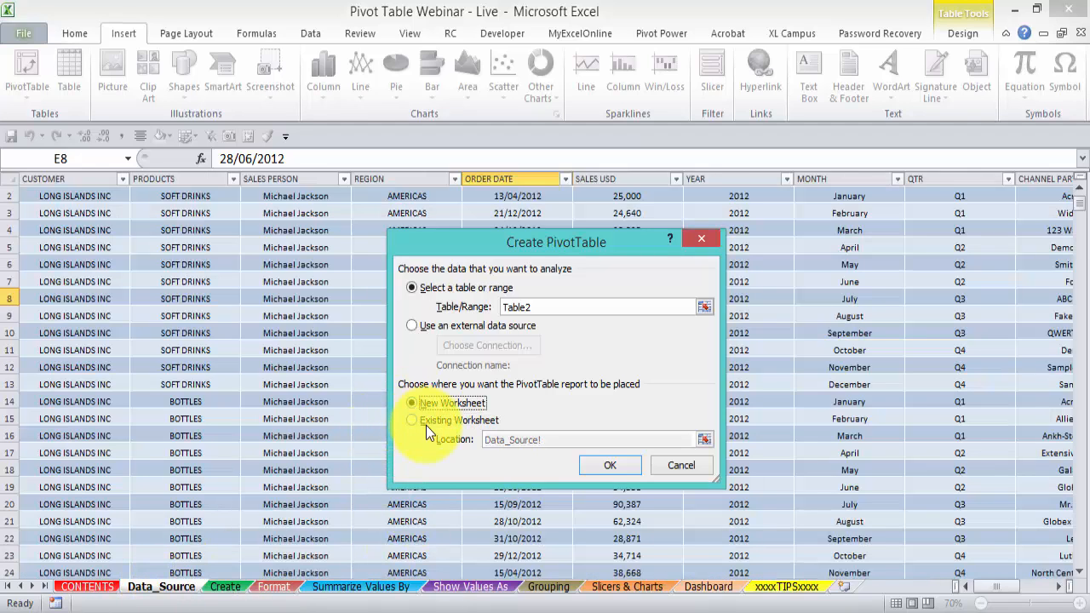
{"action": "left_click", "coordinate": [609, 461]}
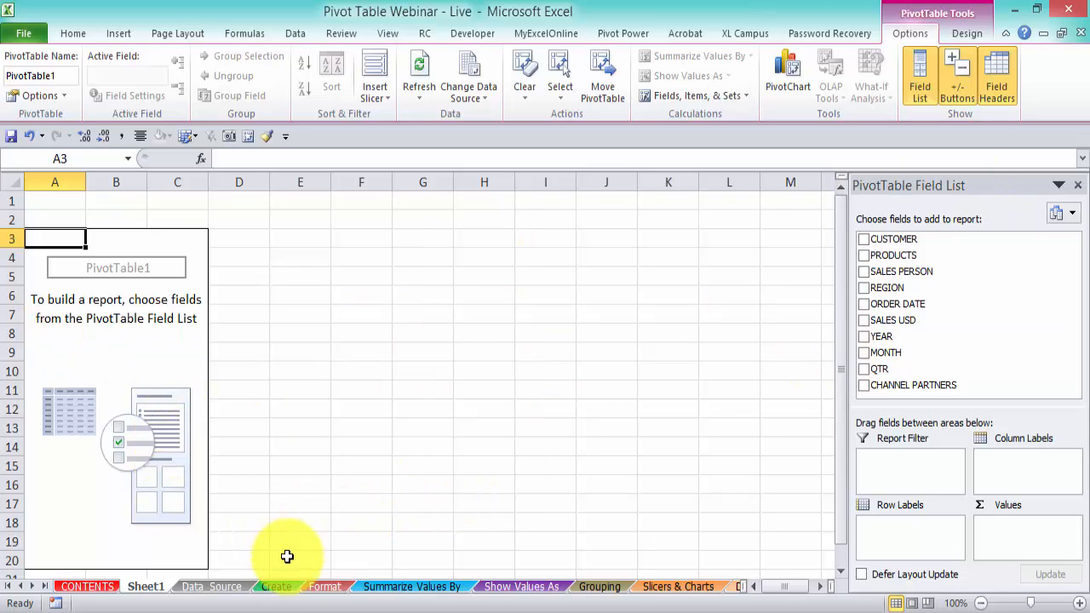
Create another PivotTable from Table2 at cell J3 of the existing Create worksheet.
{"action": "left_click", "coordinate": [213, 586]}
{"action": "left_click", "coordinate": [122, 34]}
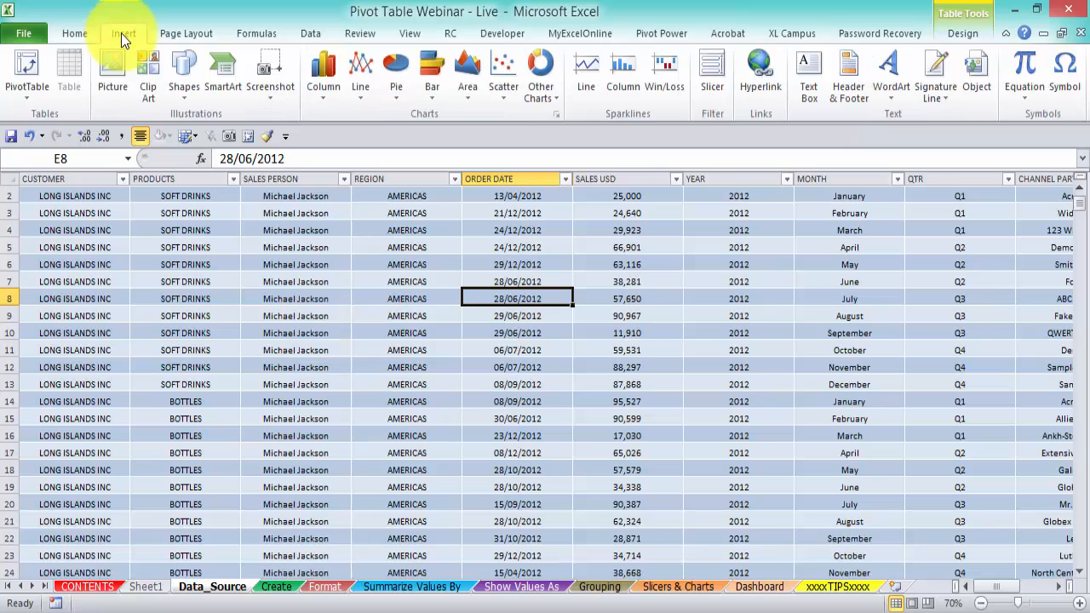
{"action": "left_click", "coordinate": [26, 68]}
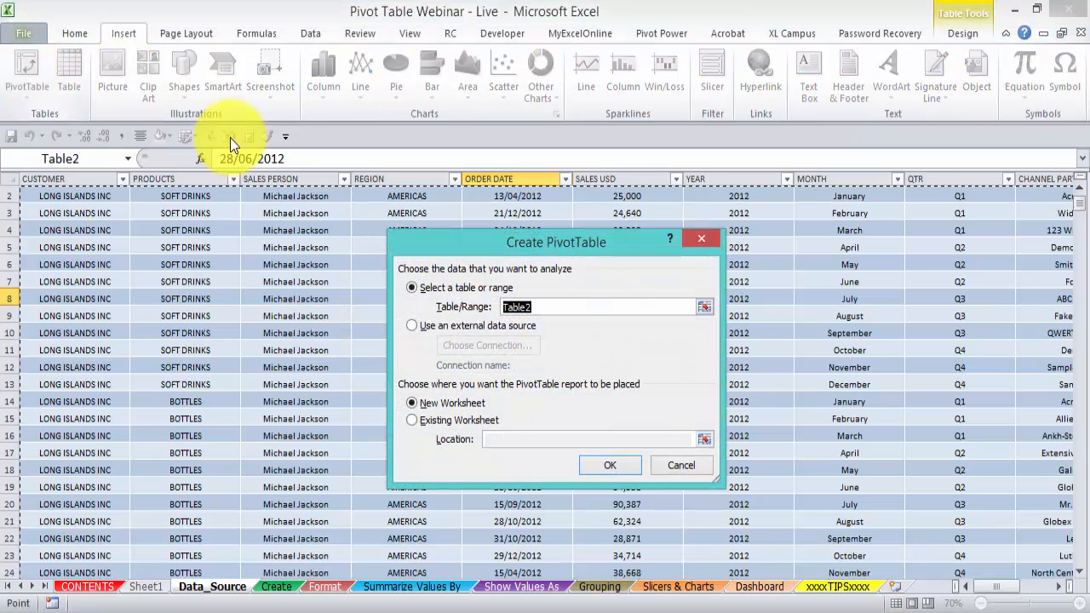
{"action": "left_click", "coordinate": [413, 421]}
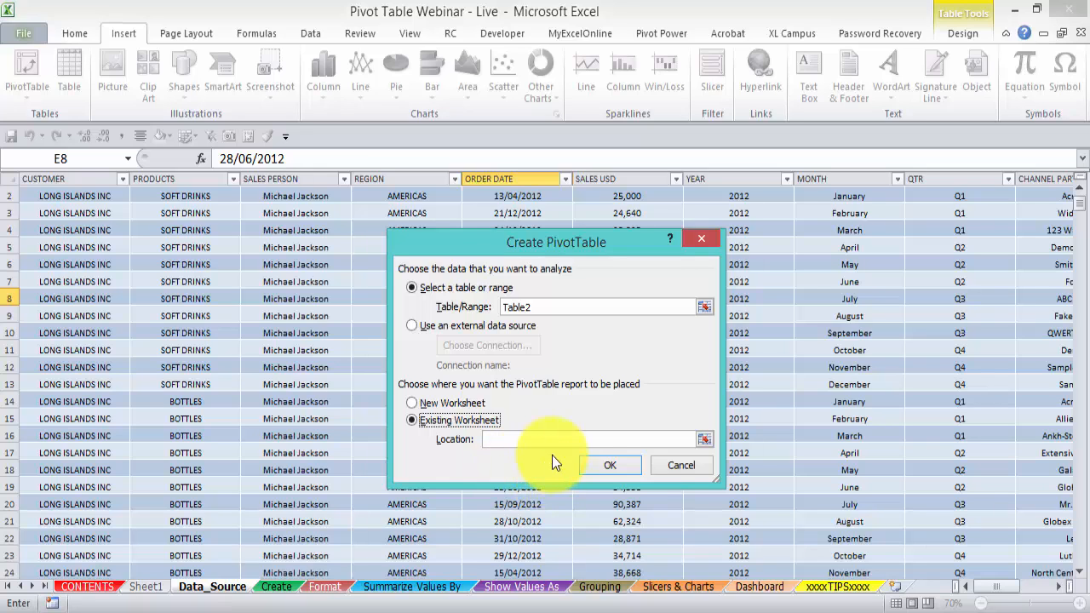
{"action": "left_click", "coordinate": [708, 442]}
{"action": "left_click", "coordinate": [708, 441]}
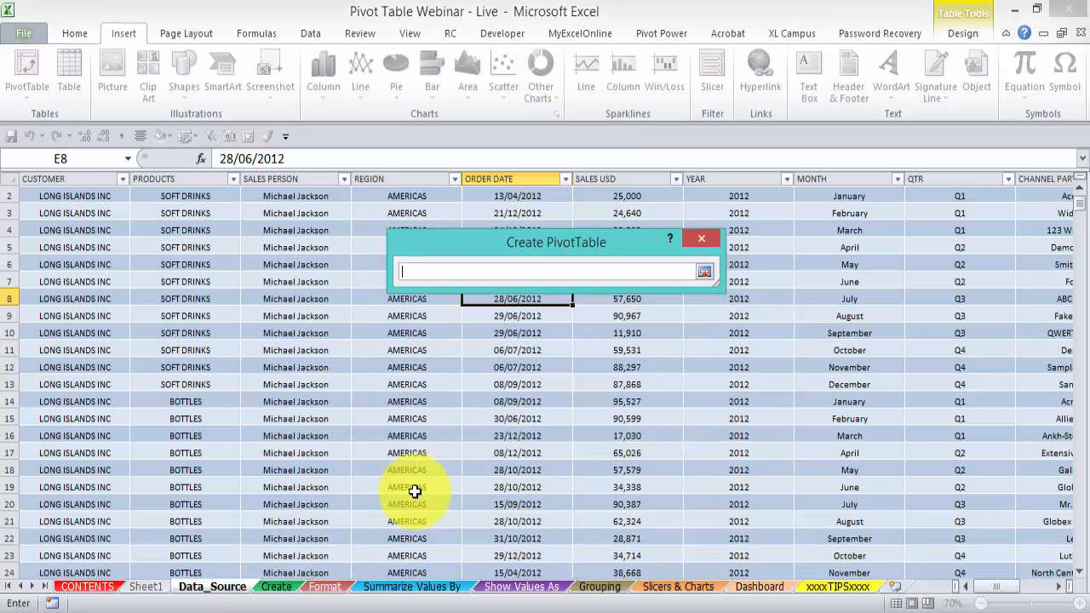
{"action": "left_click", "coordinate": [280, 587]}
{"action": "left_click_drag", "start_coordinate": [543, 241], "coordinate": [228, 270]}
{"action": "left_click", "coordinate": [572, 230]}
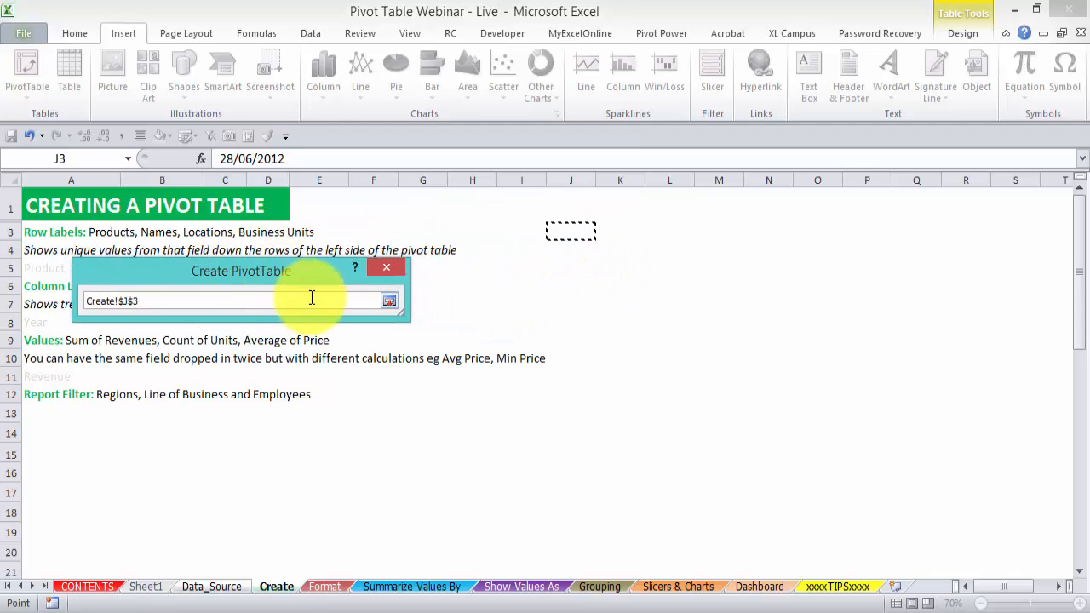
{"action": "left_click", "coordinate": [389, 300]}
{"action": "left_click", "coordinate": [296, 494]}
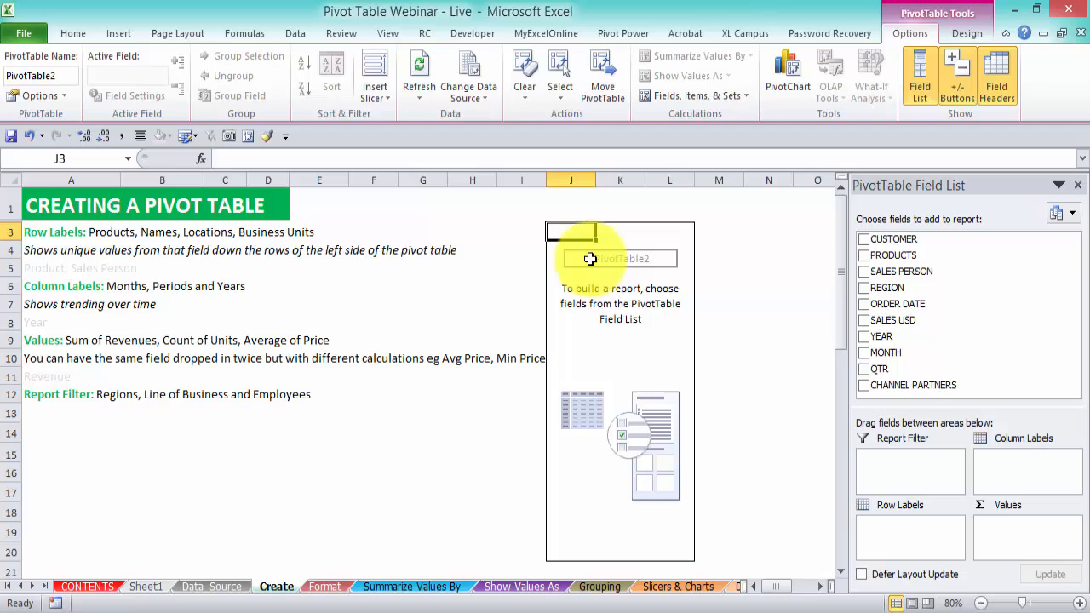
Try hiding the PivotTable Field List and showing it again for the PivotTable on the Create sheet.
{"action": "left_click", "coordinate": [516, 267]}
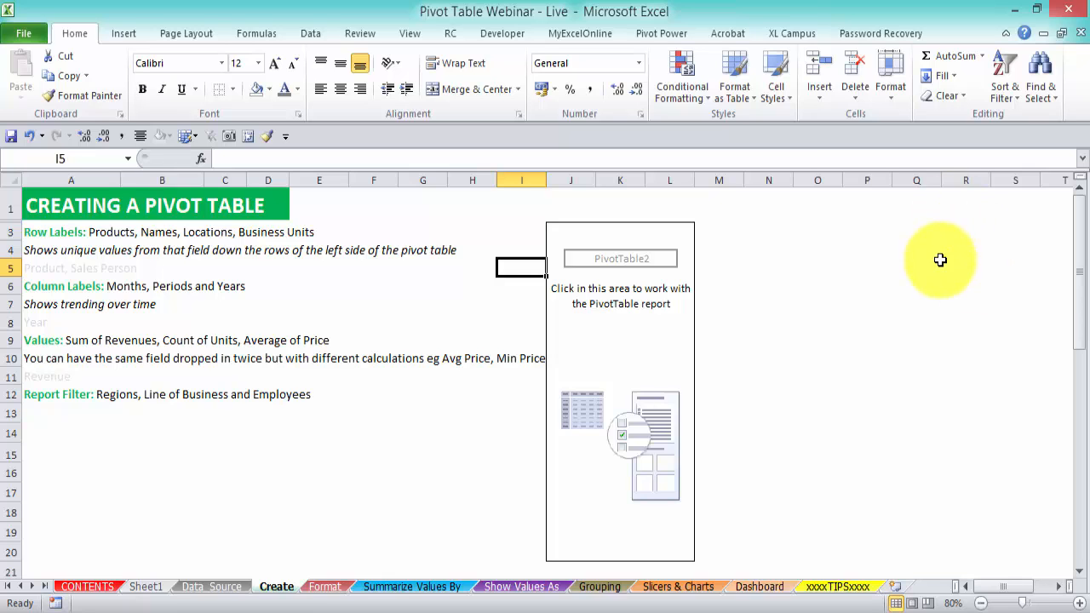
{"action": "left_click", "coordinate": [622, 278]}
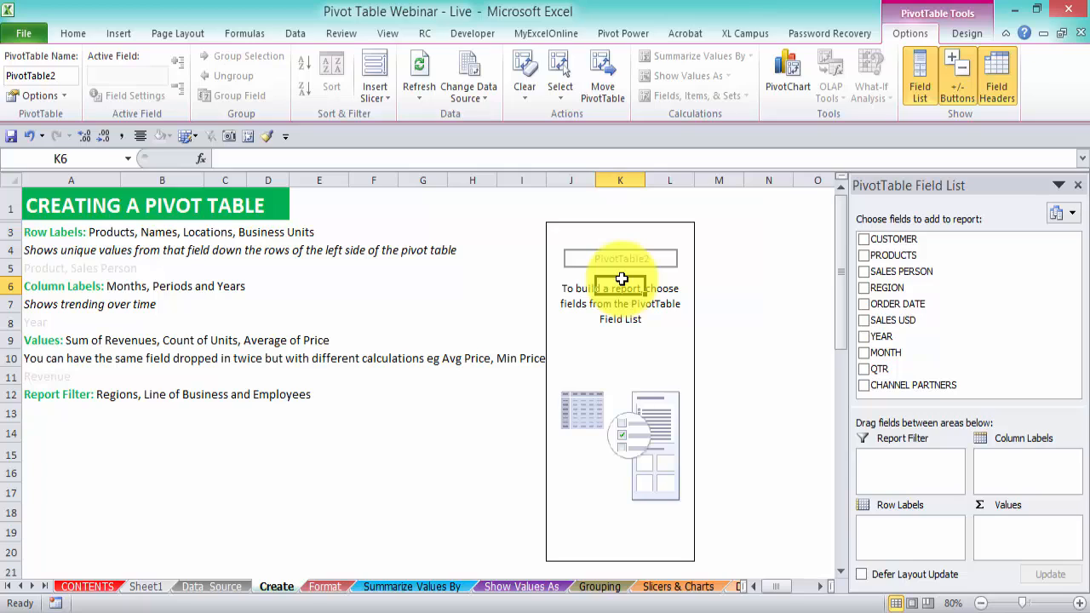
{"action": "left_click", "coordinate": [1078, 189]}
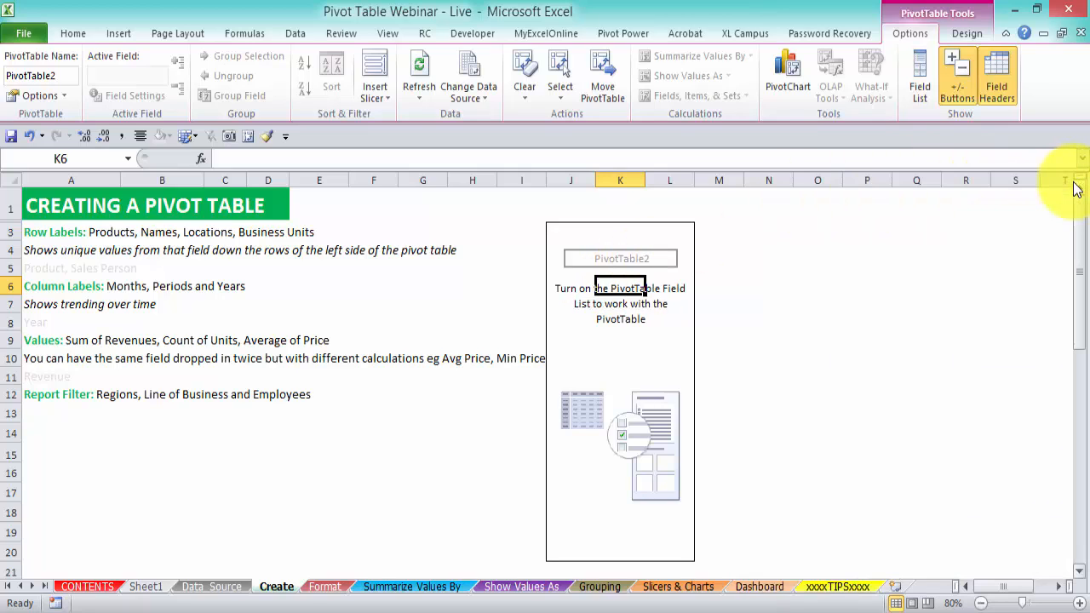
{"action": "left_click", "coordinate": [910, 64]}
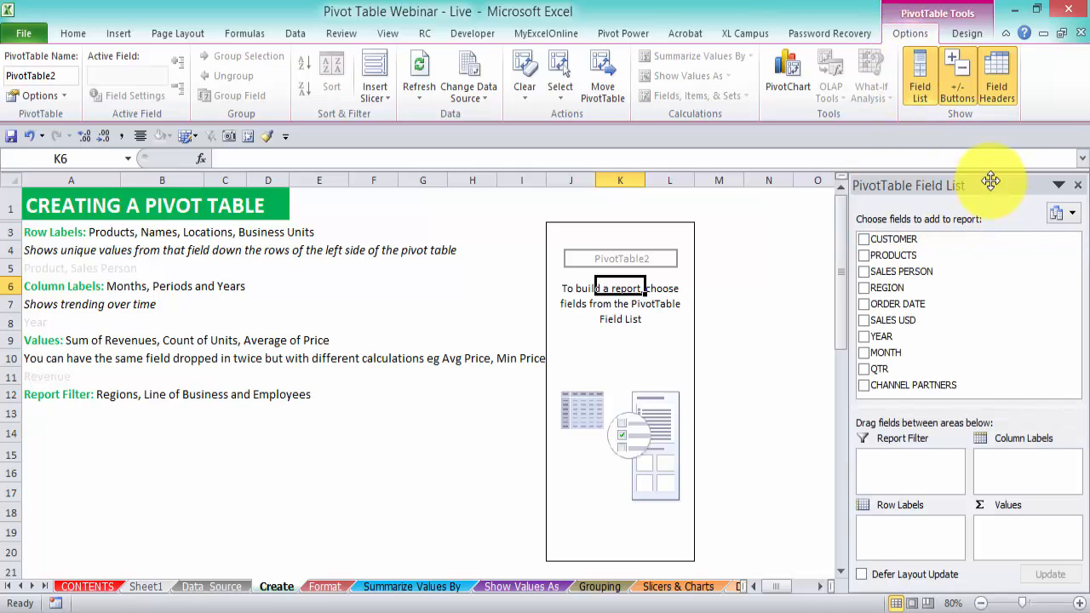
{"action": "left_click_drag", "start_coordinate": [960, 188], "coordinate": [1071, 146]}
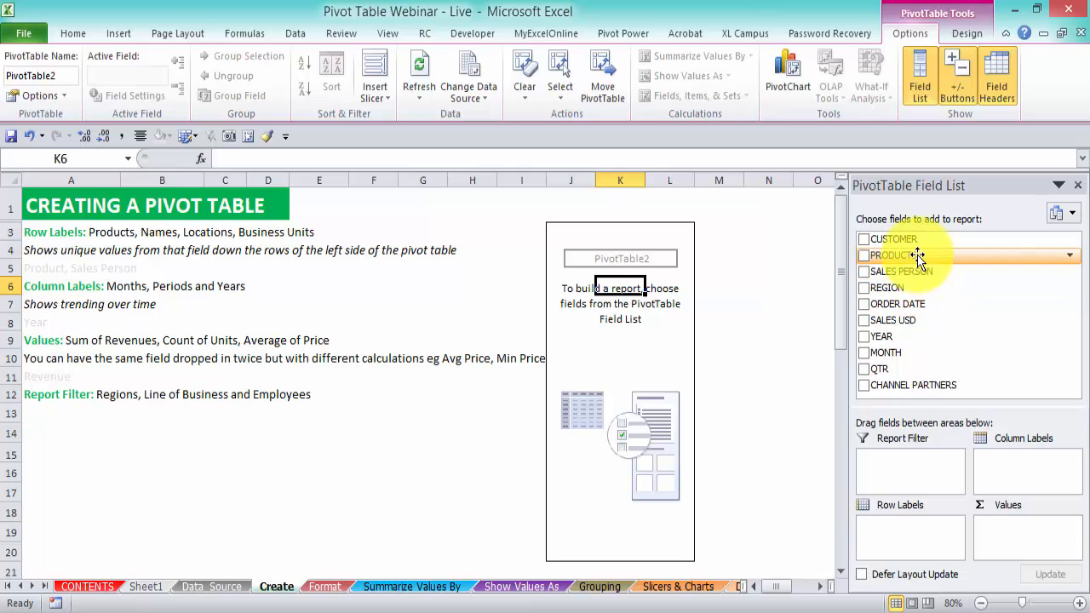
Add PRODUCTS and SALES PERSON to the PivotTable's Row Labels, with SALES PERSON placed above PRODUCTS.
{"action": "left_click_drag", "start_coordinate": [918, 255], "coordinate": [908, 530]}
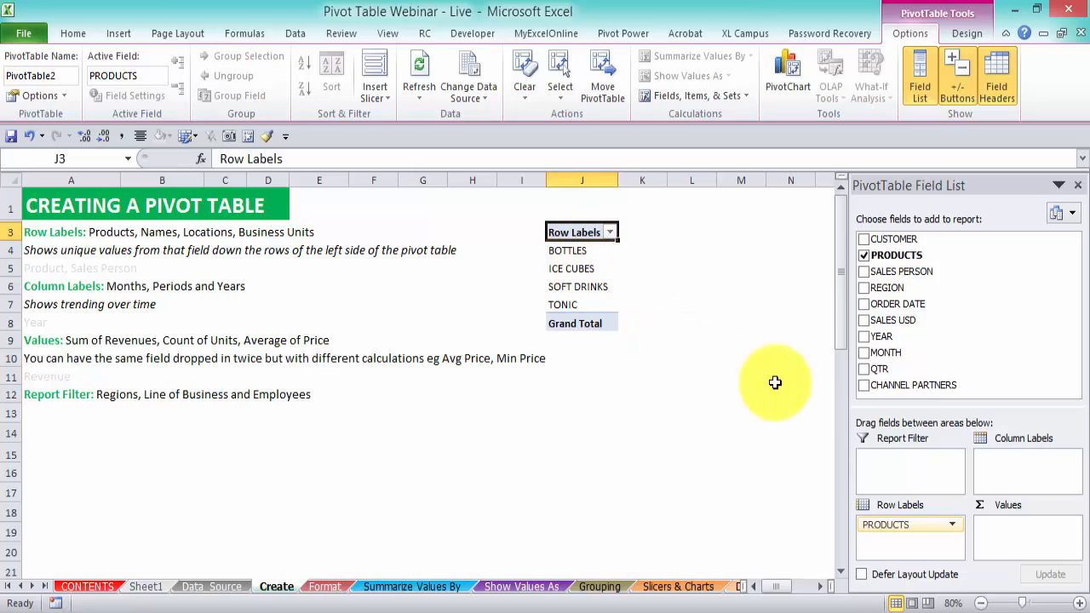
{"action": "left_click_drag", "start_coordinate": [937, 271], "coordinate": [922, 550]}
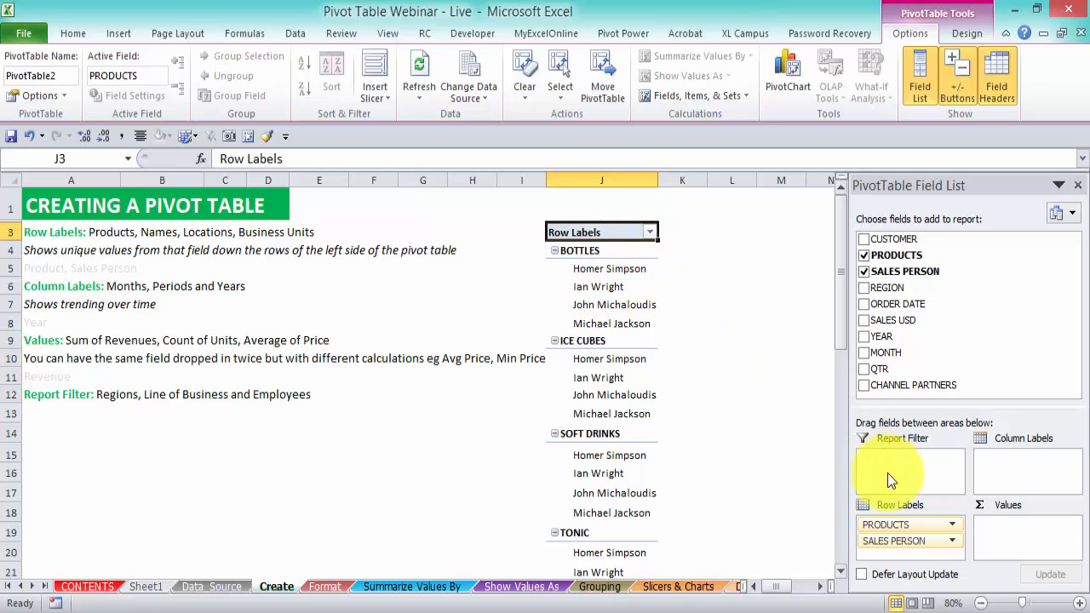
{"action": "left_click_drag", "start_coordinate": [913, 546], "coordinate": [918, 519]}
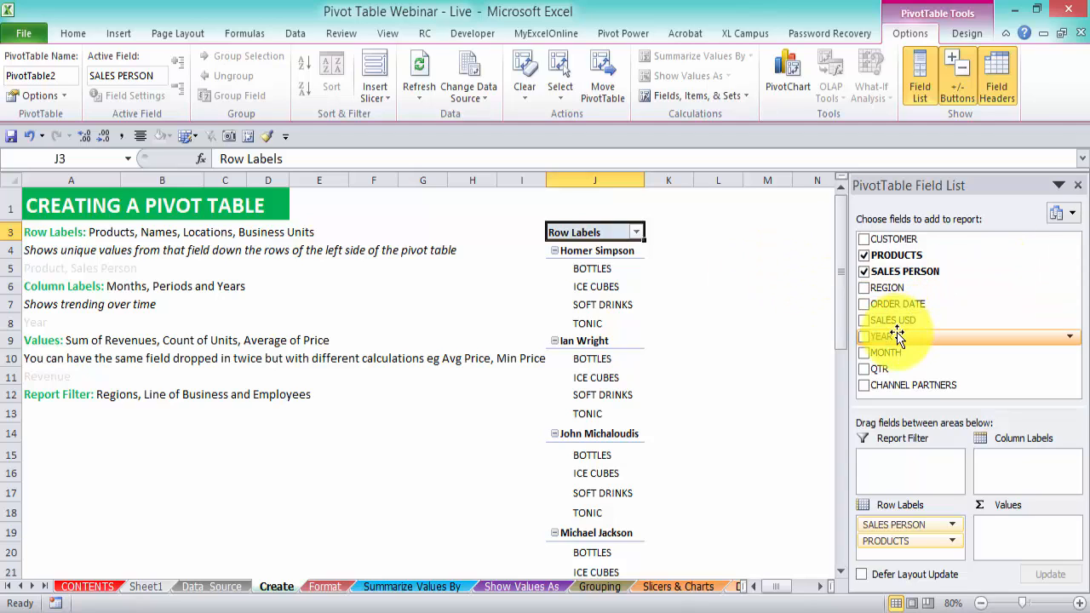
Place YEAR in Column Labels and SALES USD in Values, and hide columns H and I beside the PivotTable.
{"action": "left_click_drag", "start_coordinate": [901, 335], "coordinate": [1022, 476]}
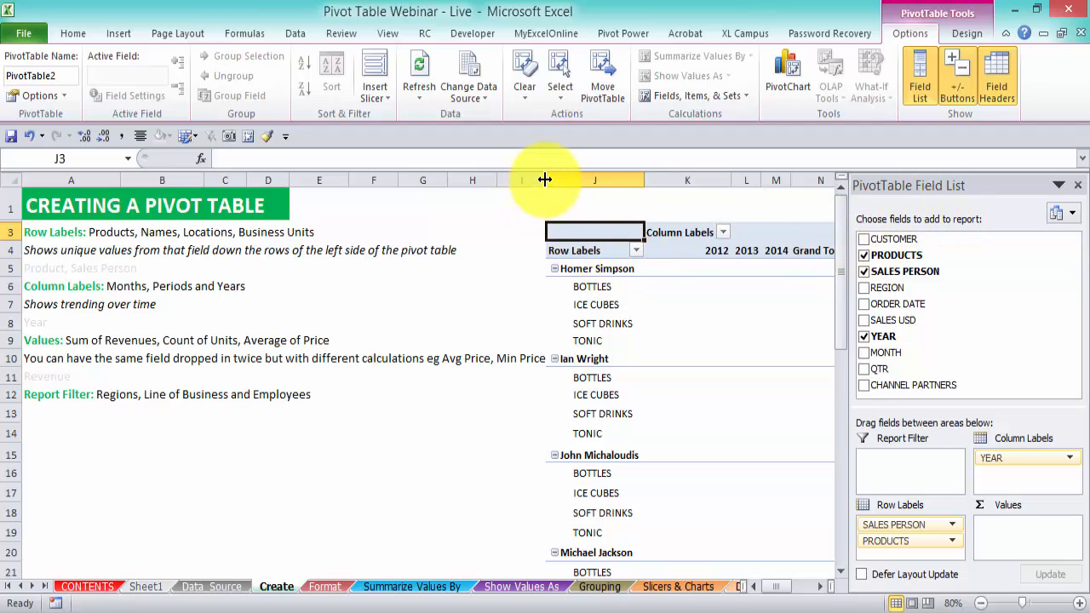
{"action": "left_click_drag", "start_coordinate": [547, 180], "coordinate": [439, 213]}
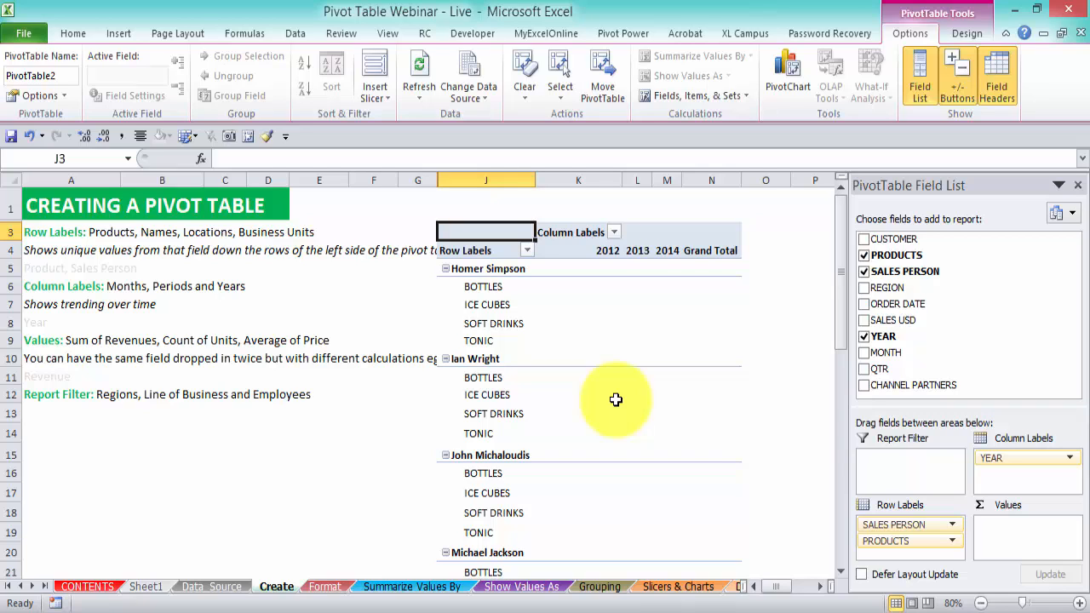
{"action": "left_click_drag", "start_coordinate": [899, 321], "coordinate": [1043, 538]}
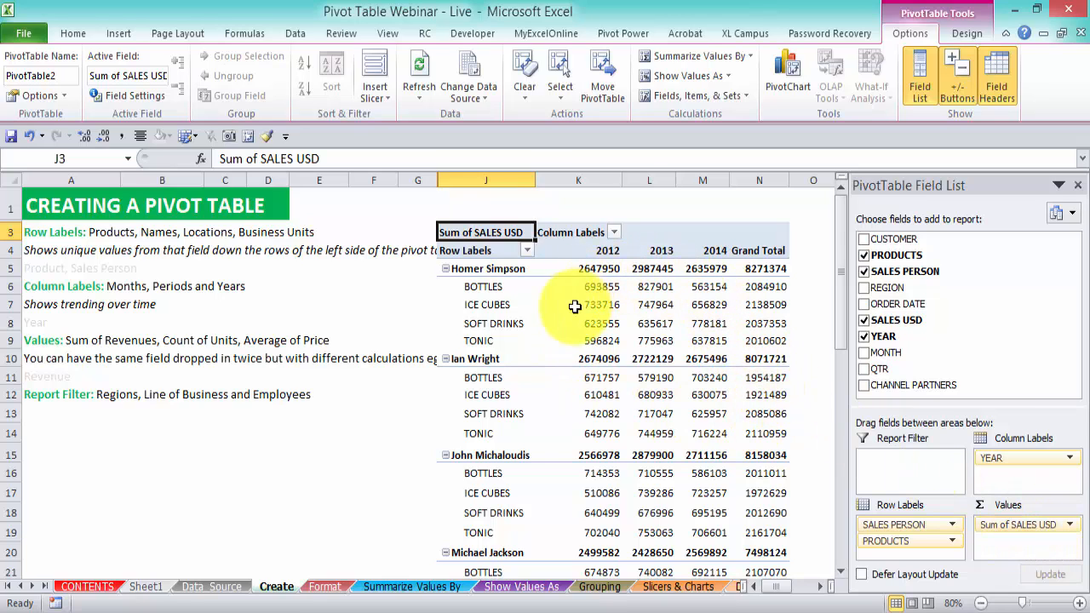
Add CHANNEL PARTNERS to the PivotTable as a Report Filter.
{"action": "mouse_move", "coordinate": [604, 352]}
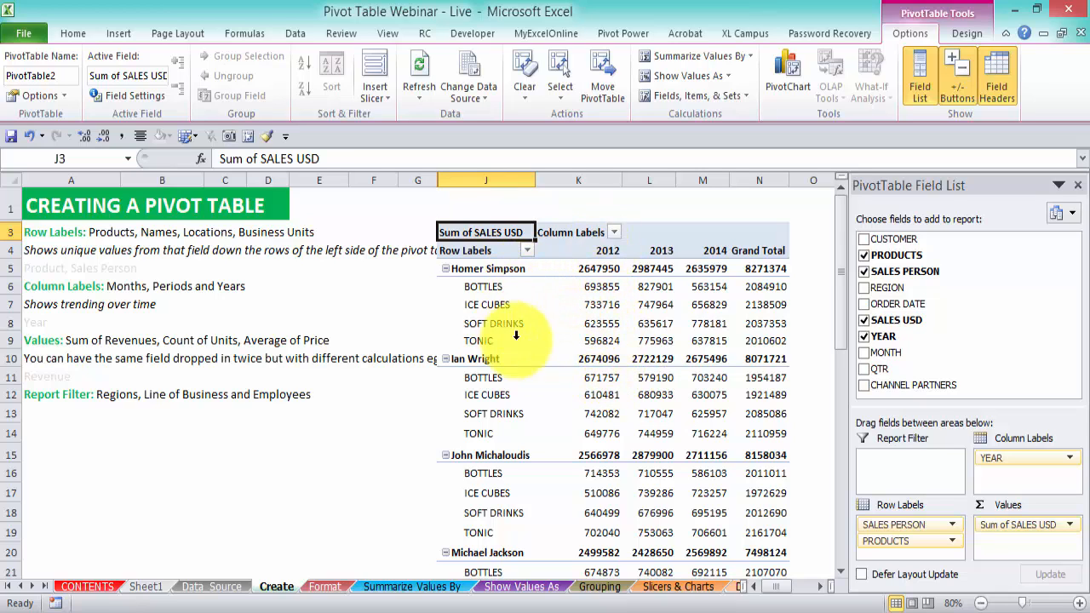
{"action": "mouse_move", "coordinate": [567, 375]}
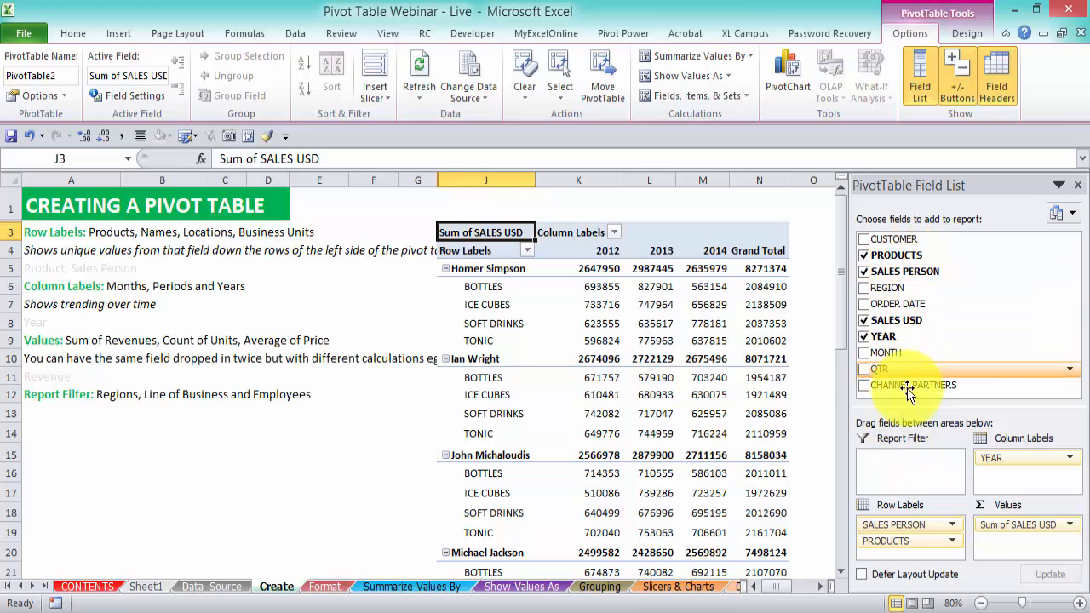
{"action": "left_click_drag", "start_coordinate": [905, 385], "coordinate": [903, 477]}
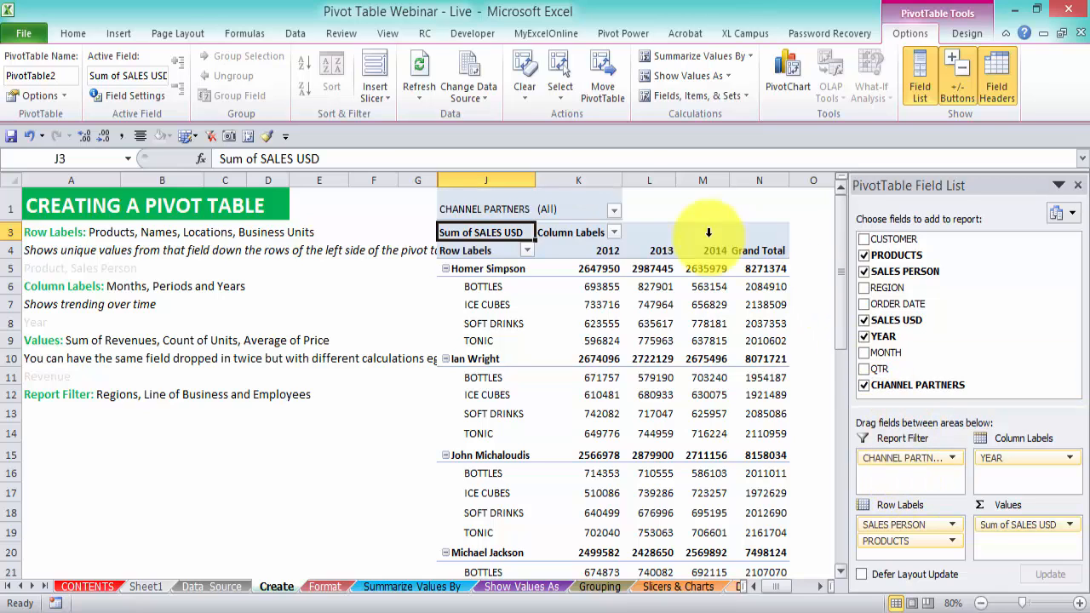
Look over the items available in the CHANNEL PARTNERS report filter, leaving the filter unchanged.
{"action": "left_click", "coordinate": [615, 209]}
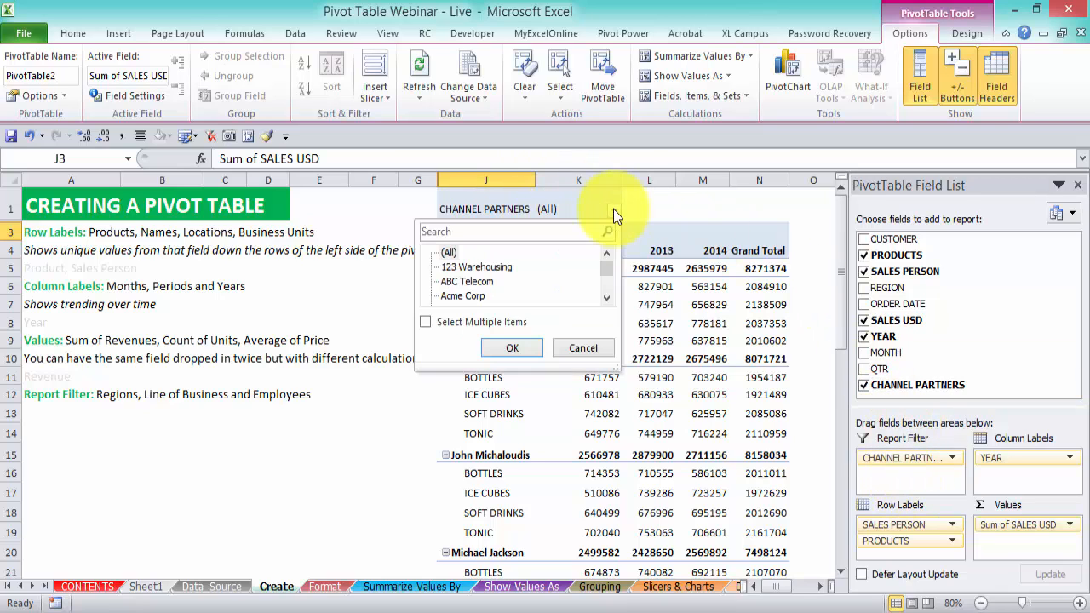
{"action": "left_click_drag", "start_coordinate": [616, 369], "coordinate": [642, 361]}
{"action": "left_click", "coordinate": [611, 349]}
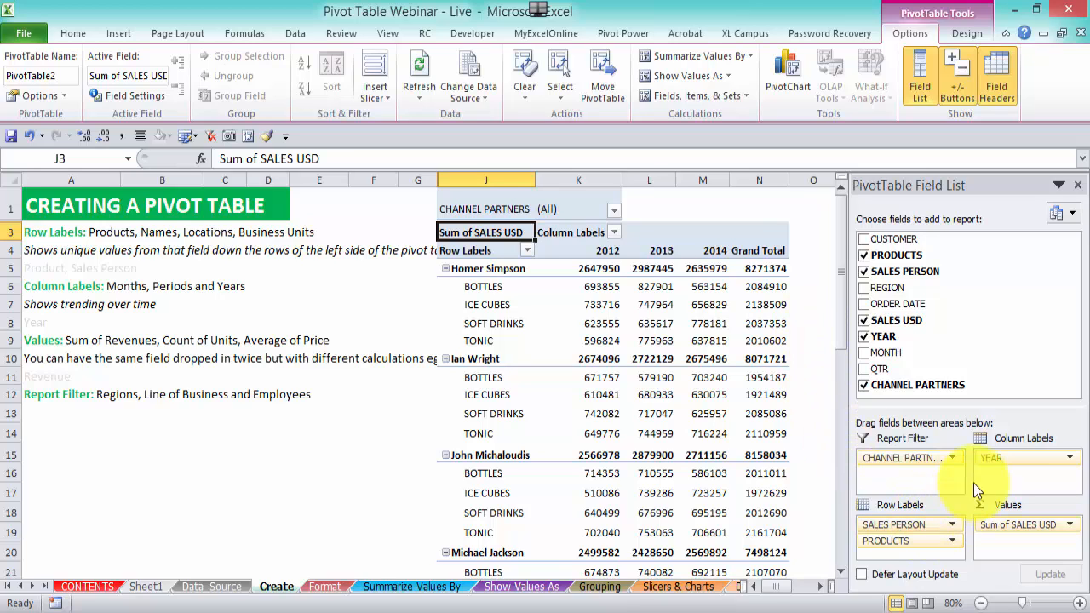
Try a layout with SALES PERSON in Column Labels and YEAR above PRODUCTS in Row Labels.
{"action": "left_click_drag", "start_coordinate": [1022, 457], "coordinate": [999, 485]}
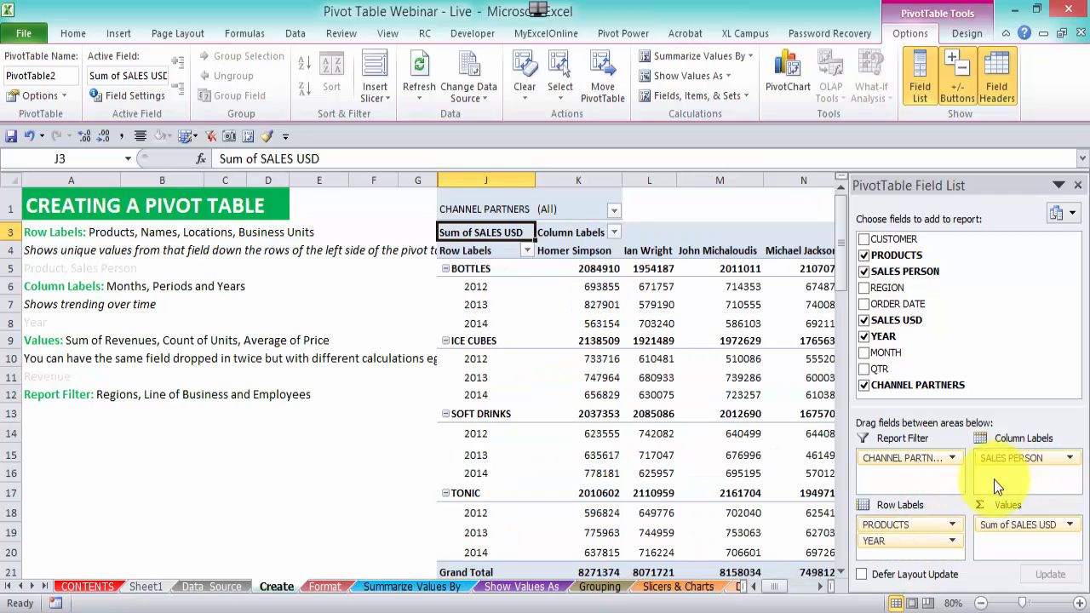
{"action": "mouse_move", "coordinate": [925, 525]}
{"action": "left_mouse_down"}
{"action": "mouse_move", "coordinate": [1028, 477]}
{"action": "mouse_move", "coordinate": [971, 443]}
{"action": "mouse_move", "coordinate": [911, 541]}
{"action": "left_mouse_up"}
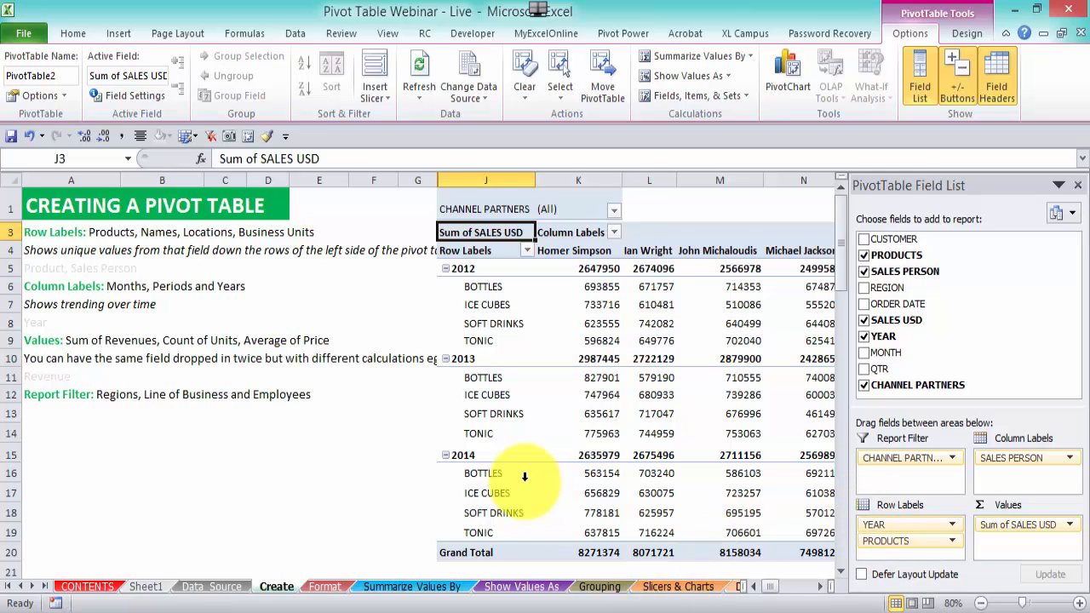
{"action": "left_click", "coordinate": [328, 588]}
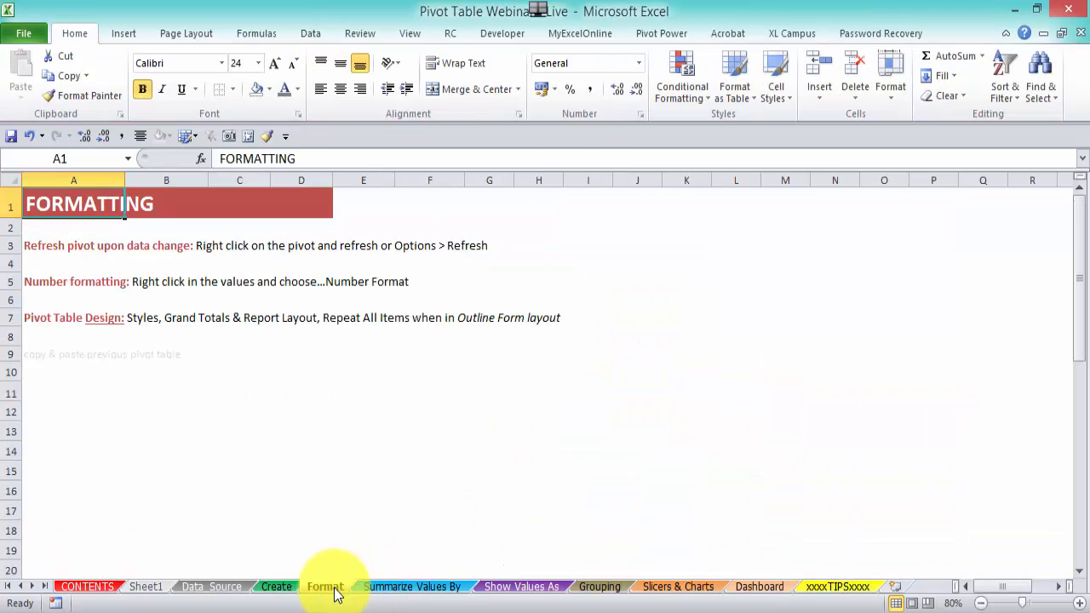
{"action": "left_click", "coordinate": [277, 587]}
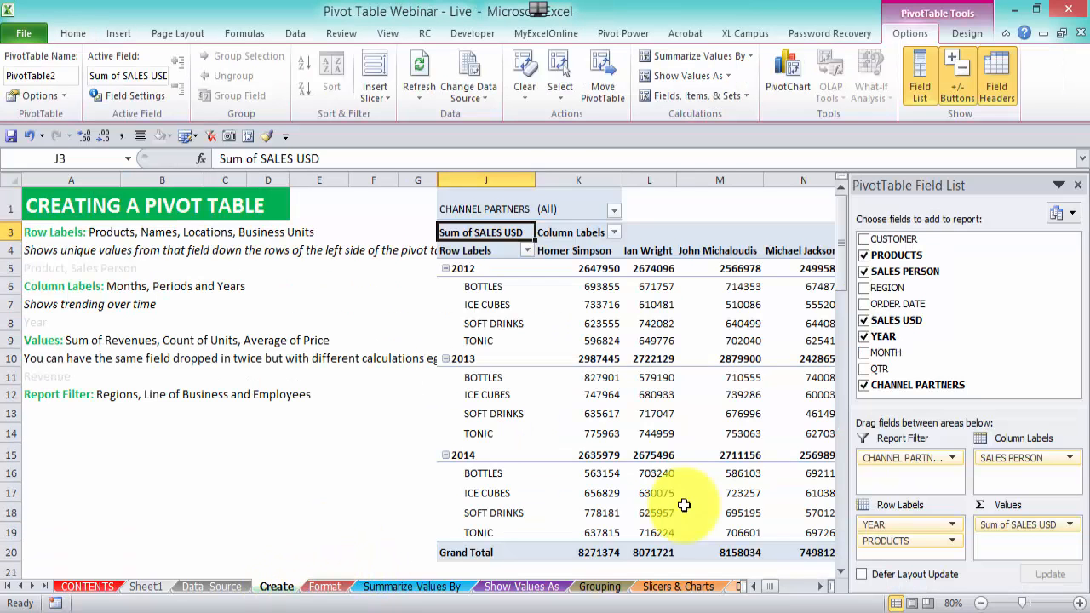
Return the PivotTable to YEAR in Column Labels and PRODUCTS in Row Labels, and remove SALES PERSON from it.
{"action": "left_click_drag", "start_coordinate": [1001, 460], "coordinate": [1026, 464]}
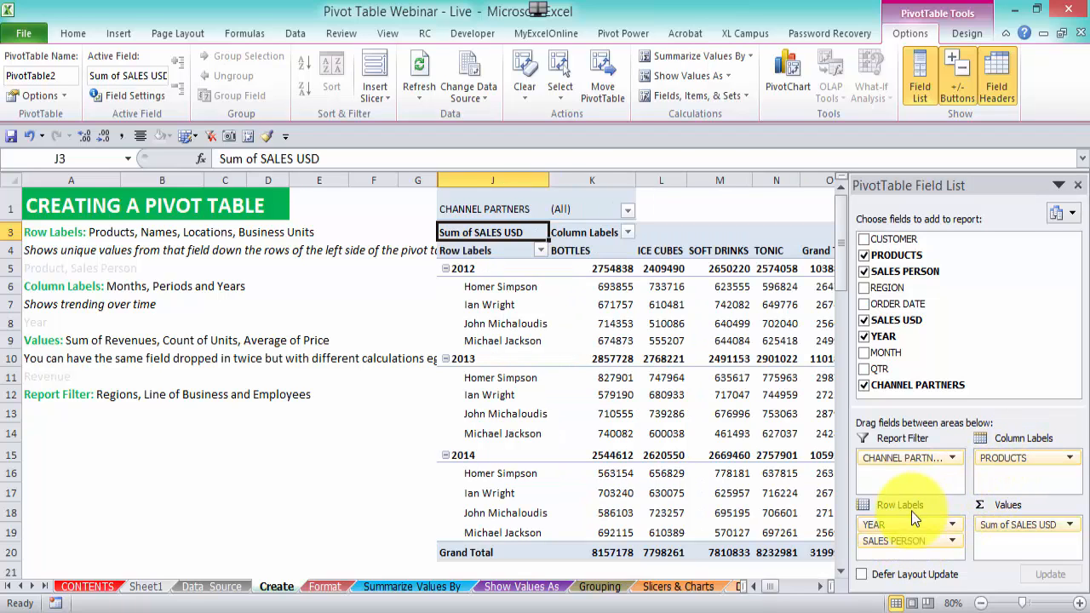
{"action": "mouse_move", "coordinate": [909, 524]}
{"action": "left_mouse_down"}
{"action": "mouse_move", "coordinate": [1026, 477]}
{"action": "mouse_move", "coordinate": [907, 552]}
{"action": "mouse_move", "coordinate": [903, 543]}
{"action": "left_mouse_up"}
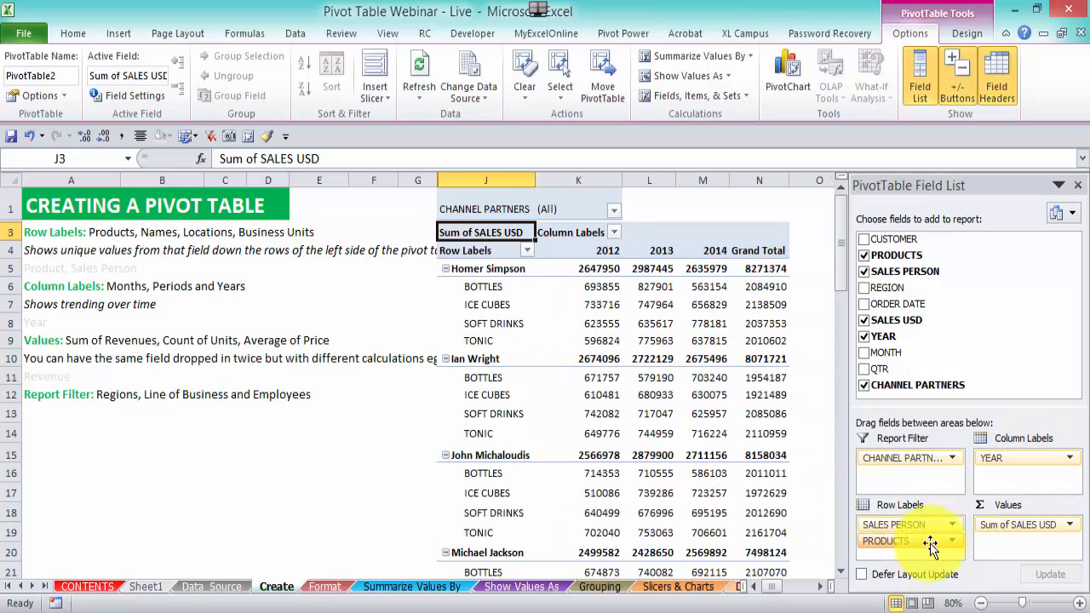
{"action": "left_click_drag", "start_coordinate": [929, 526], "coordinate": [1012, 305]}
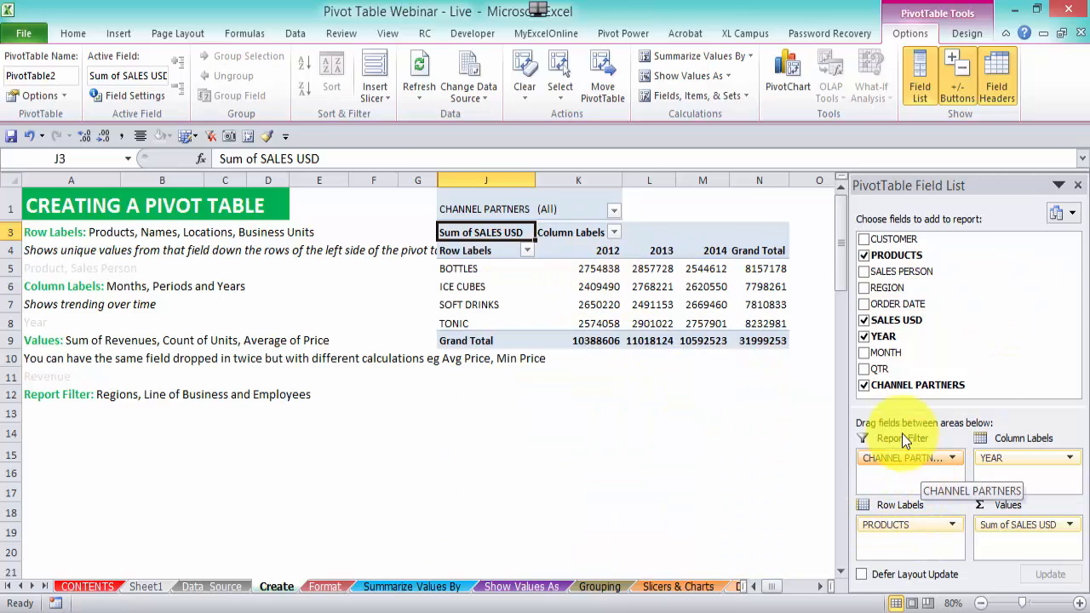
Select the entire PivotTable on the Create sheet, including its report filter, and copy it.
{"action": "left_click", "coordinate": [485, 200]}
{"action": "left_click_drag", "start_coordinate": [485, 199], "coordinate": [762, 341]}
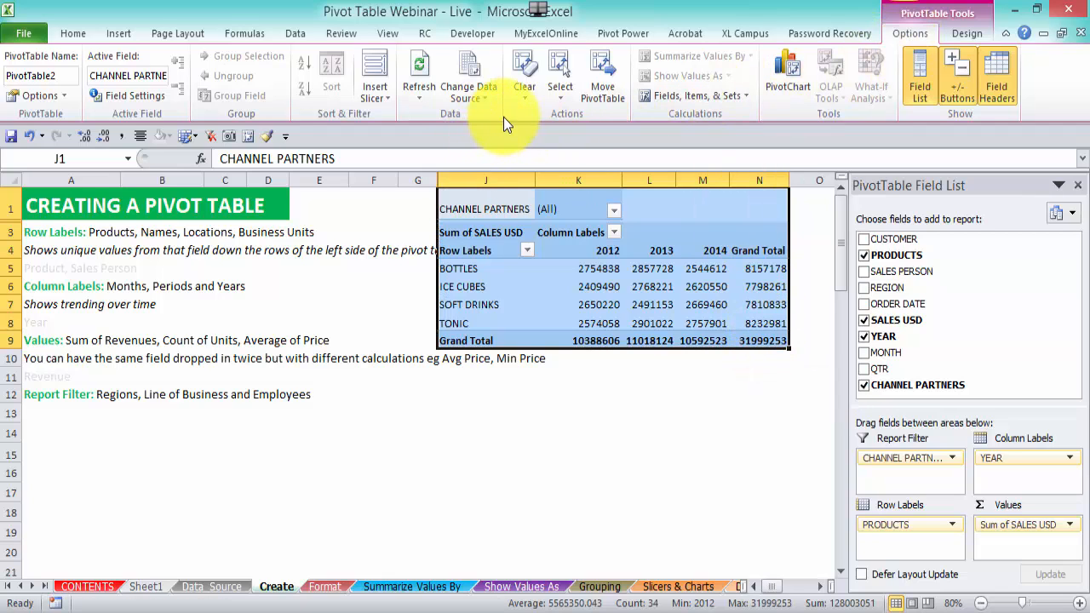
{"action": "left_click", "coordinate": [559, 90]}
{"action": "left_click", "coordinate": [596, 176]}
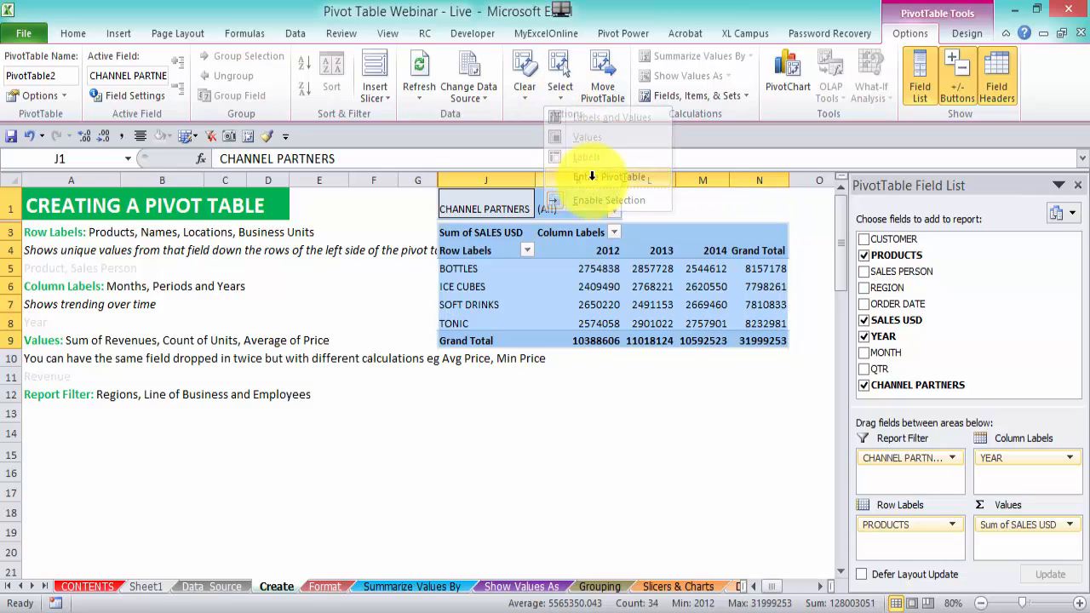
{"action": "key", "text": "ctrl+c"}
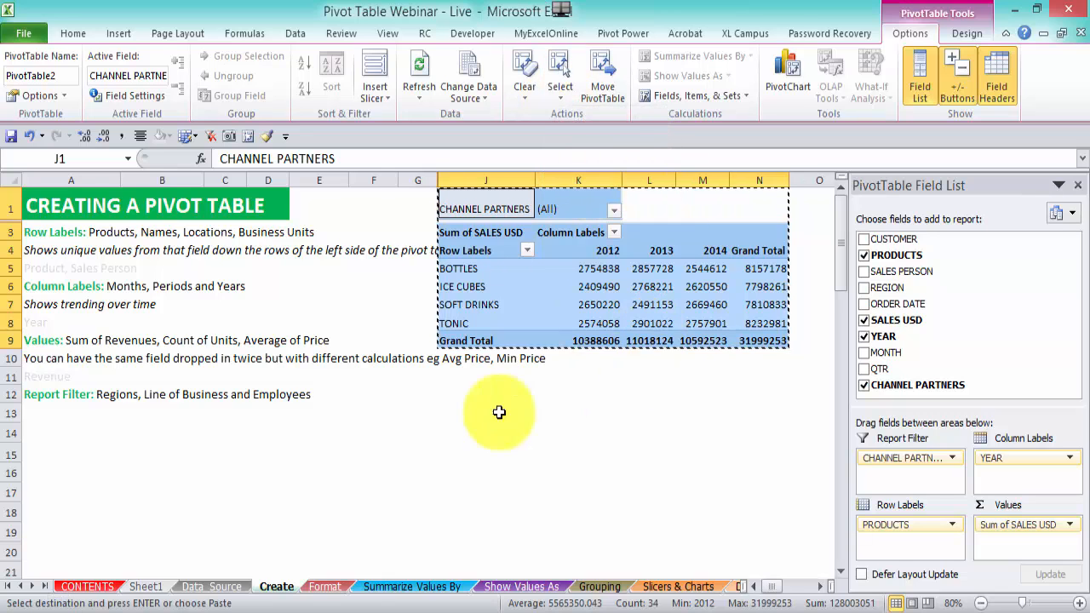
Paste the copied PivotTable at cell I1 of the Format sheet and autofit column I.
{"action": "left_click", "coordinate": [328, 587]}
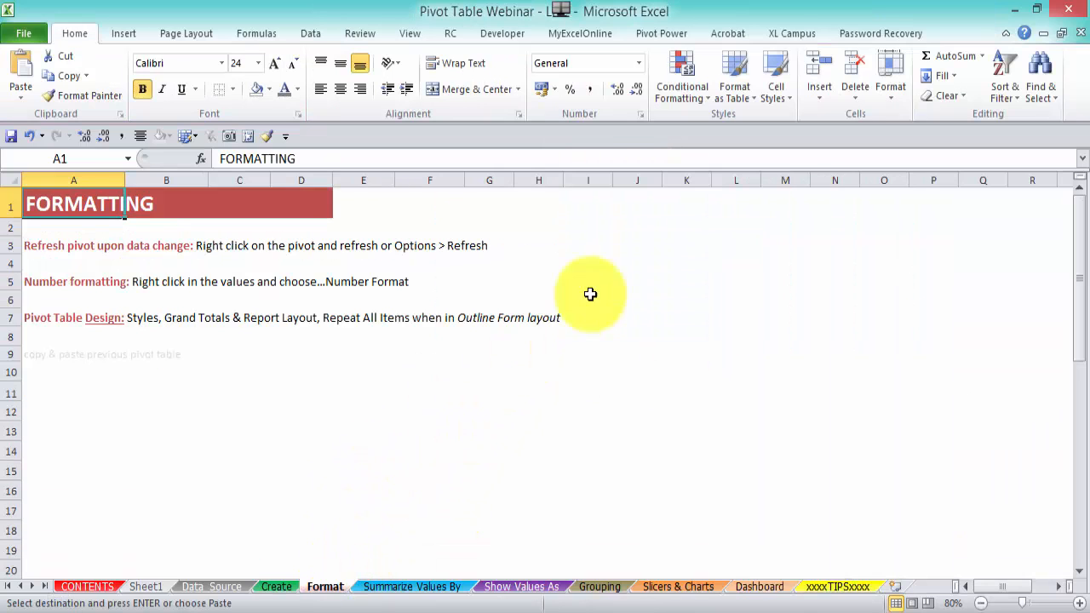
{"action": "left_click", "coordinate": [579, 201]}
{"action": "key", "text": "ctrl+v"}
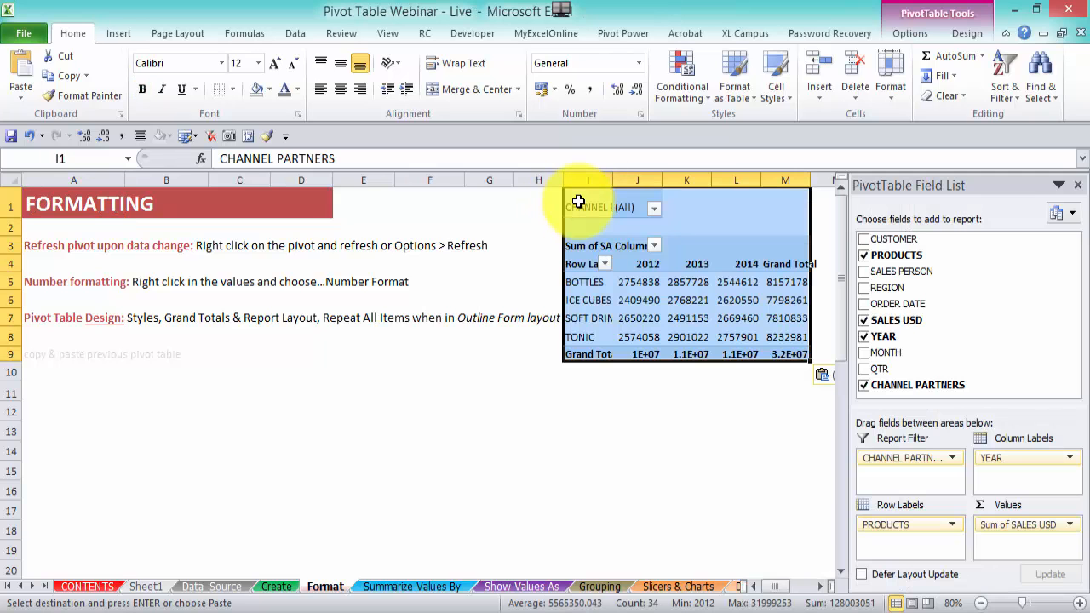
{"action": "left_click", "coordinate": [639, 443]}
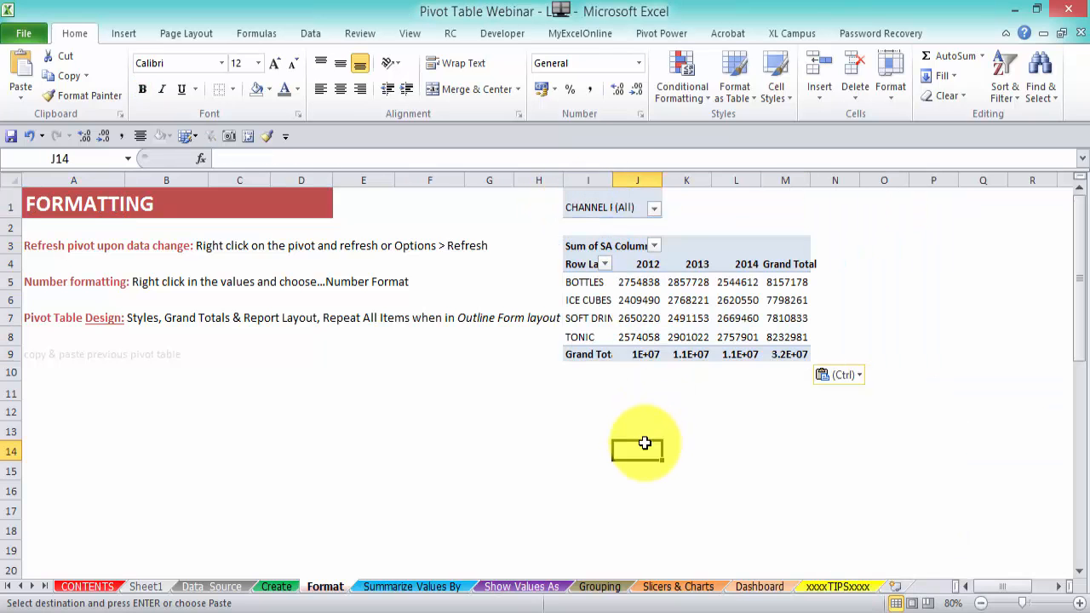
{"action": "double_click", "coordinate": [611, 180]}
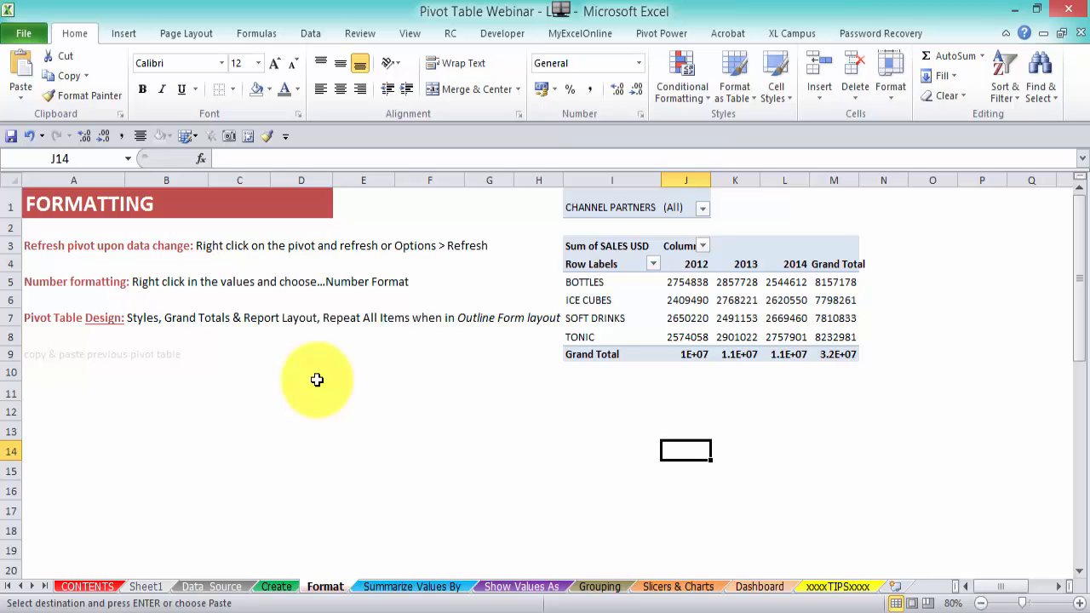
Insert a new row 578 above the Total row of the Data_Source table and fill it with the data from row 577.
{"action": "left_click", "coordinate": [212, 587]}
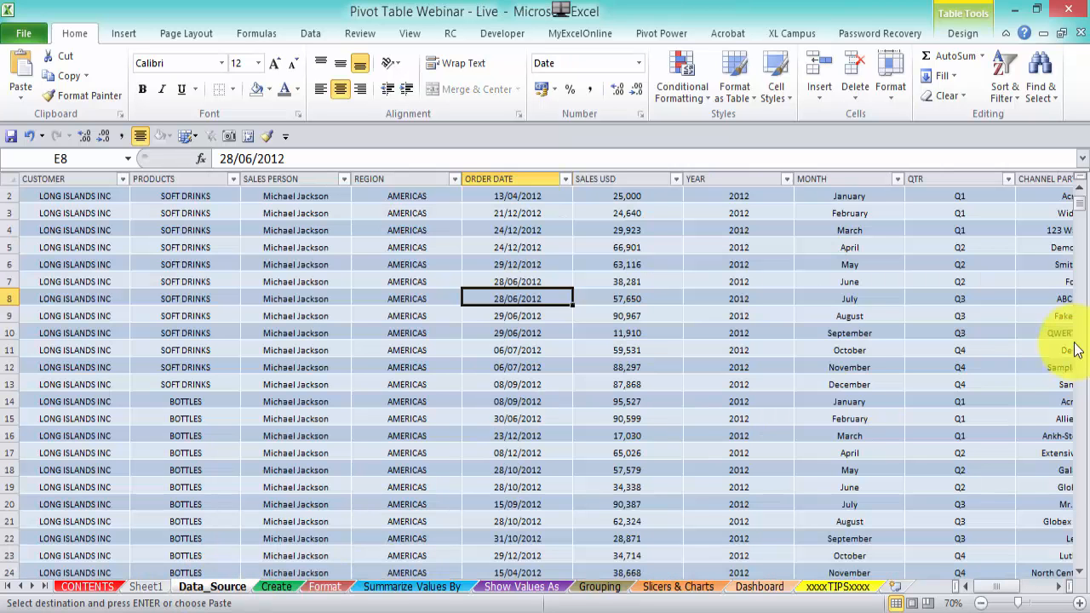
{"action": "key", "text": "ctrl+Down"}
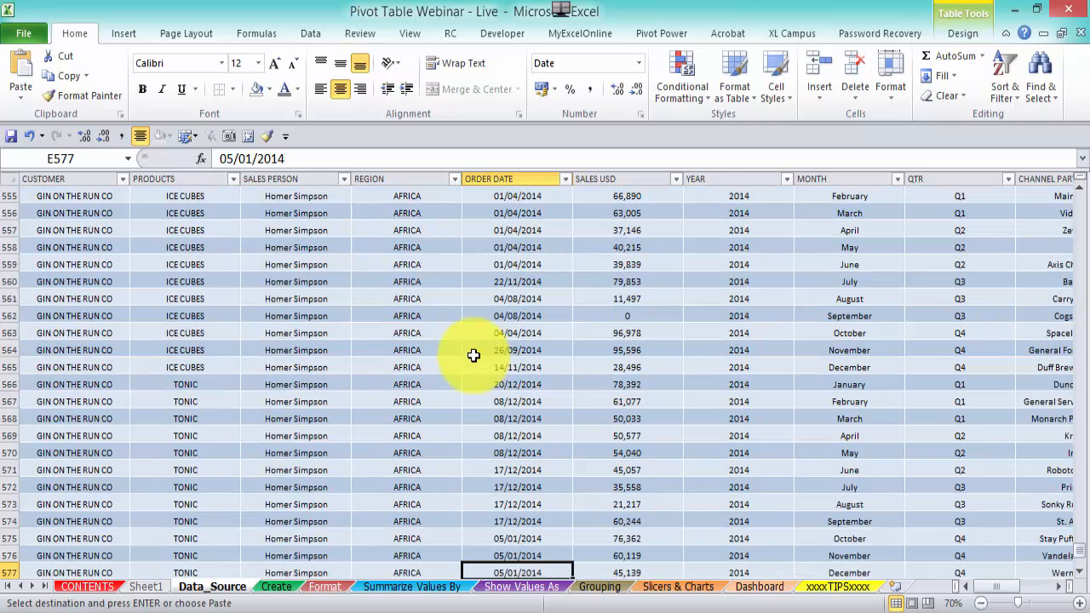
{"action": "scroll", "coordinate": [545, 354], "scroll_direction": "down", "scroll_amount": 1}
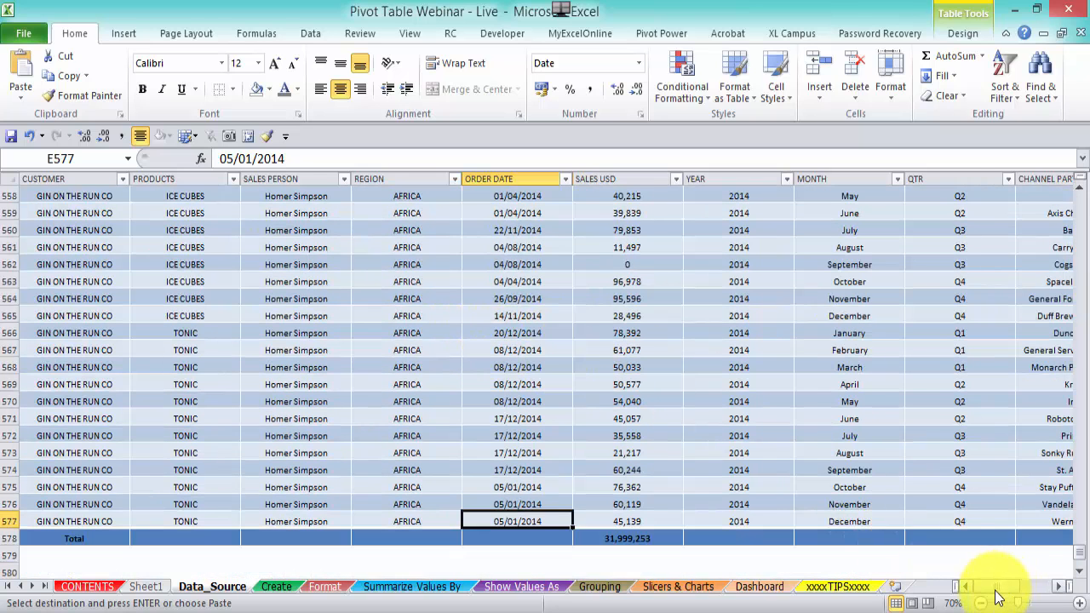
{"action": "left_click_drag", "start_coordinate": [997, 592], "coordinate": [1035, 586]}
{"action": "scroll", "coordinate": [613, 435], "scroll_direction": "down", "scroll_amount": 1}
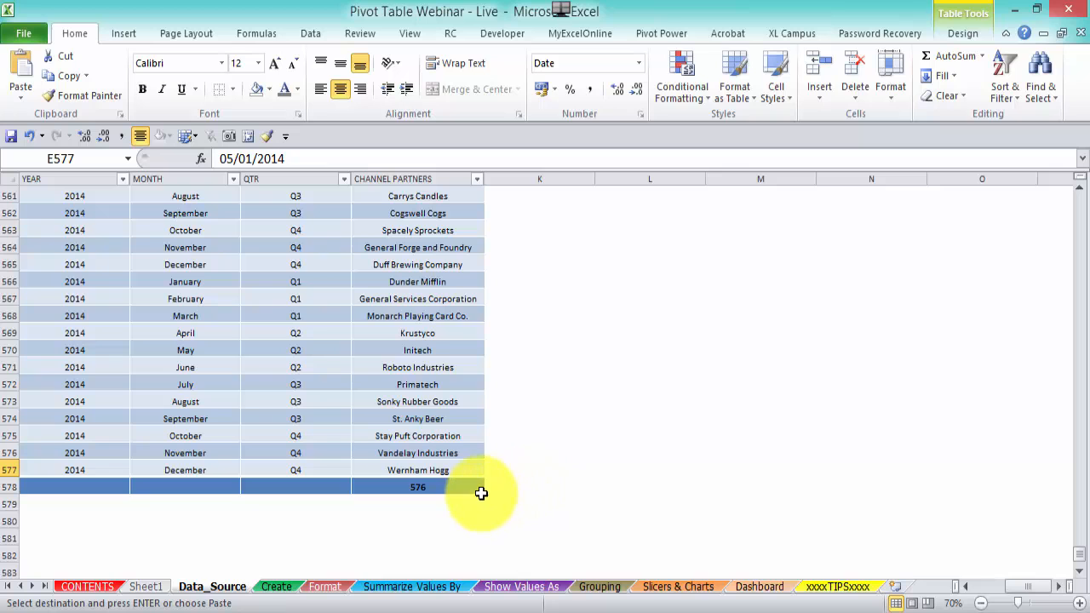
{"action": "left_click_drag", "start_coordinate": [1029, 587], "coordinate": [933, 602]}
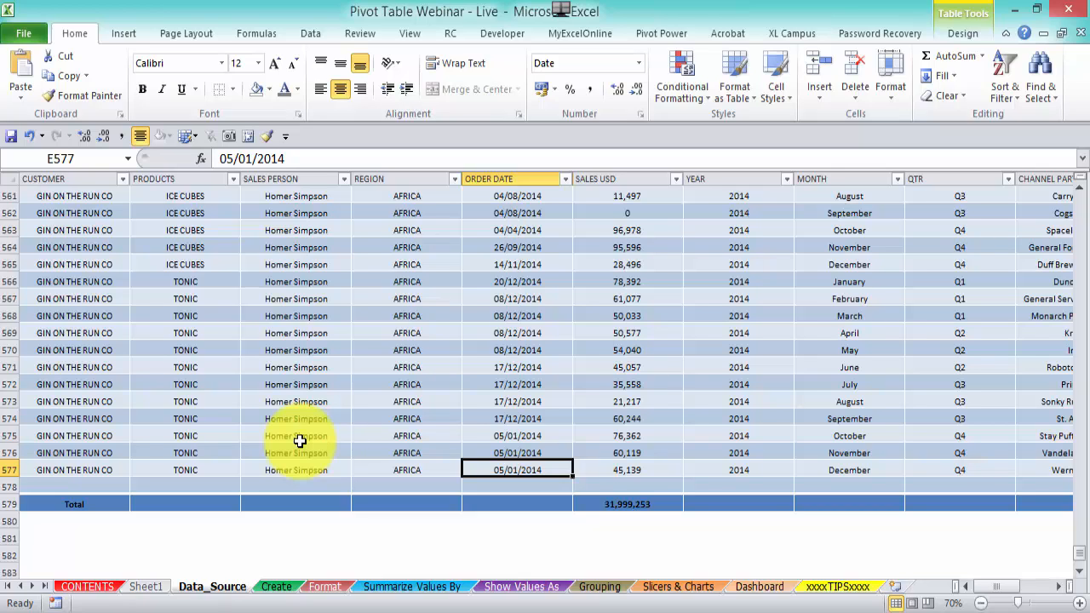
{"action": "left_click", "coordinate": [5, 486]}
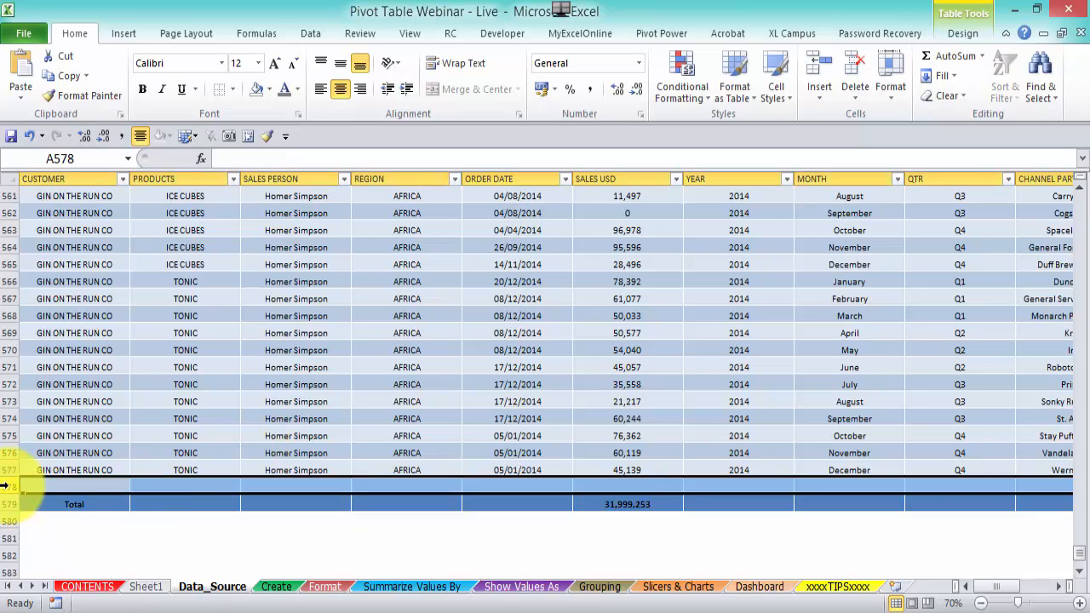
{"action": "key", "text": "ctrl+d"}
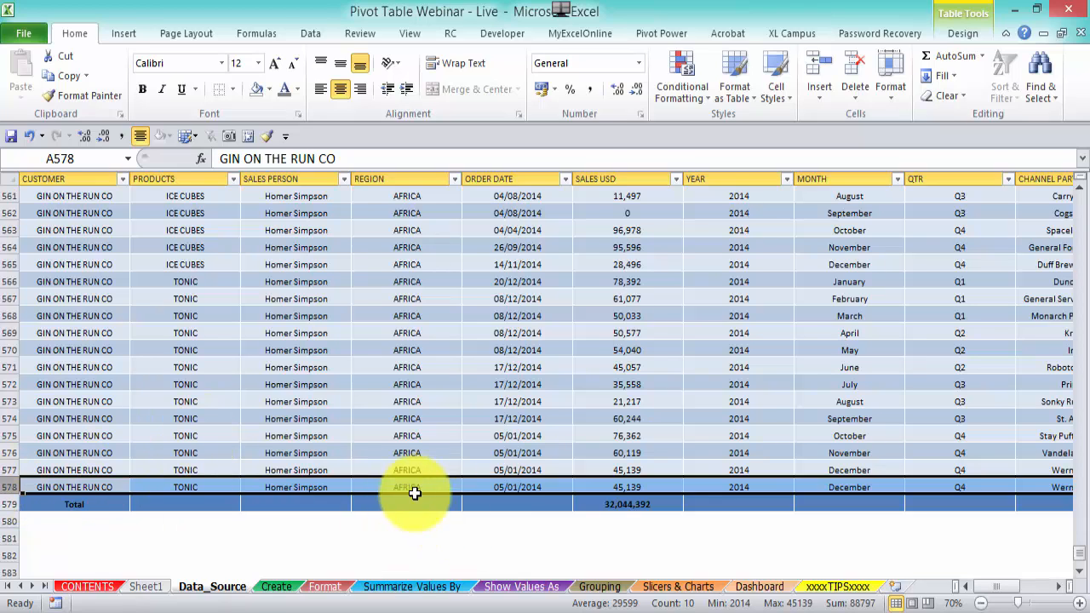
Set SALES USD in the new row 578 of the Data_Source table to 10,000,000.
{"action": "left_click", "coordinate": [645, 490]}
{"action": "type", "text": "1"}
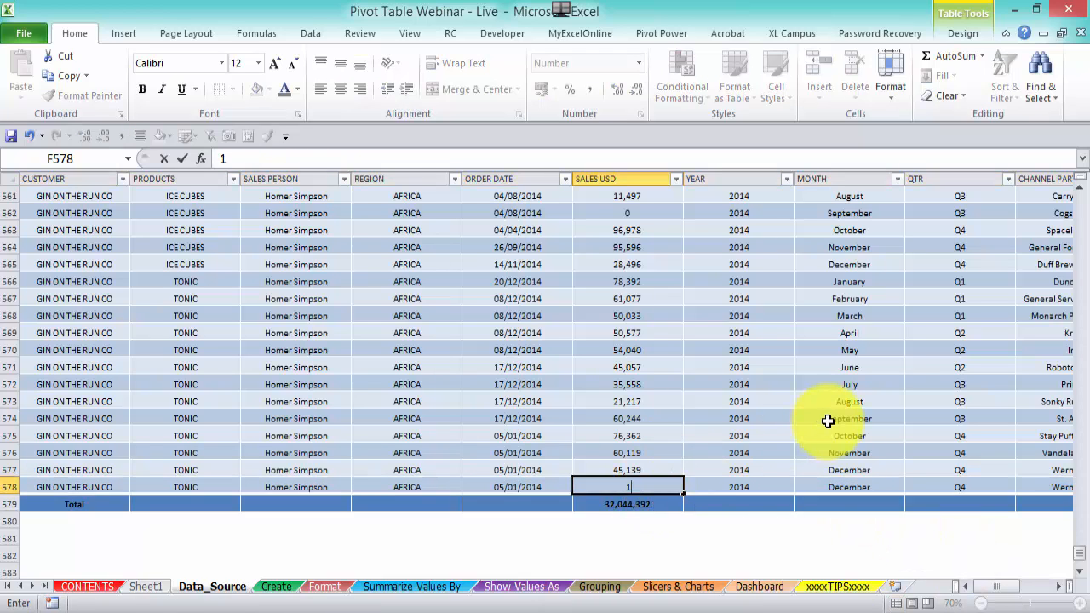
{"action": "type", "text": "0000000"}
{"action": "key", "text": "Return"}
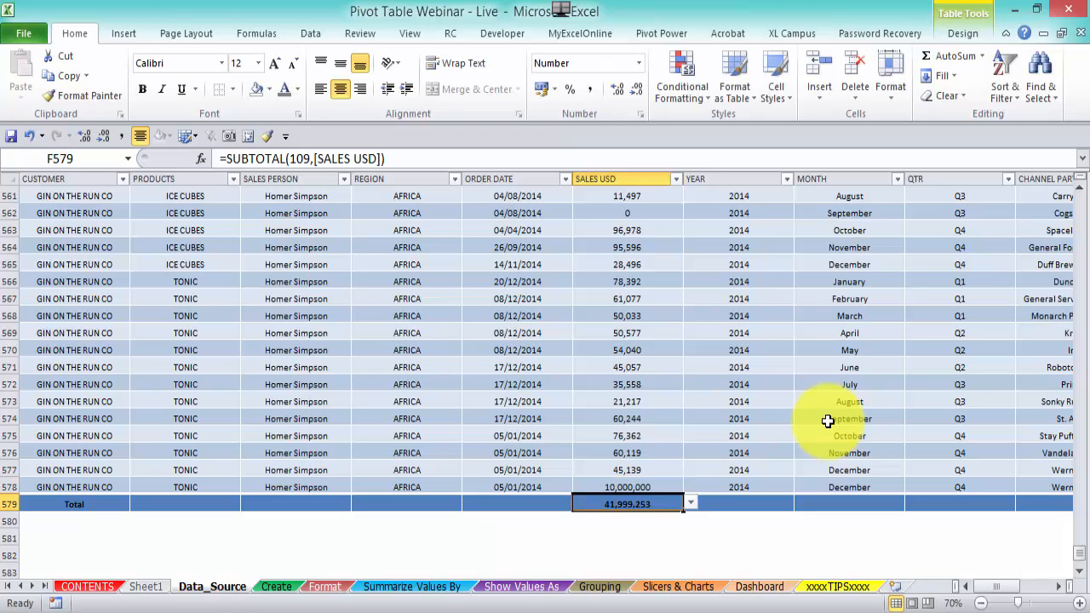
Hide the PivotTable Field List on the Format sheet and refresh the PivotTable with the changed source data.
{"action": "left_click", "coordinate": [325, 587]}
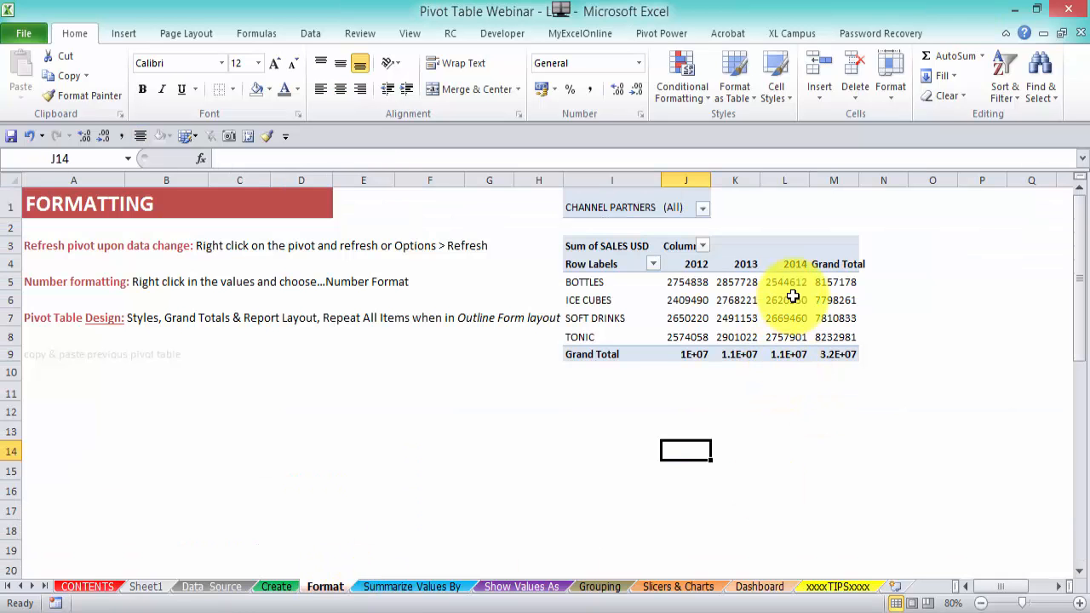
{"action": "mouse_move", "coordinate": [793, 295]}
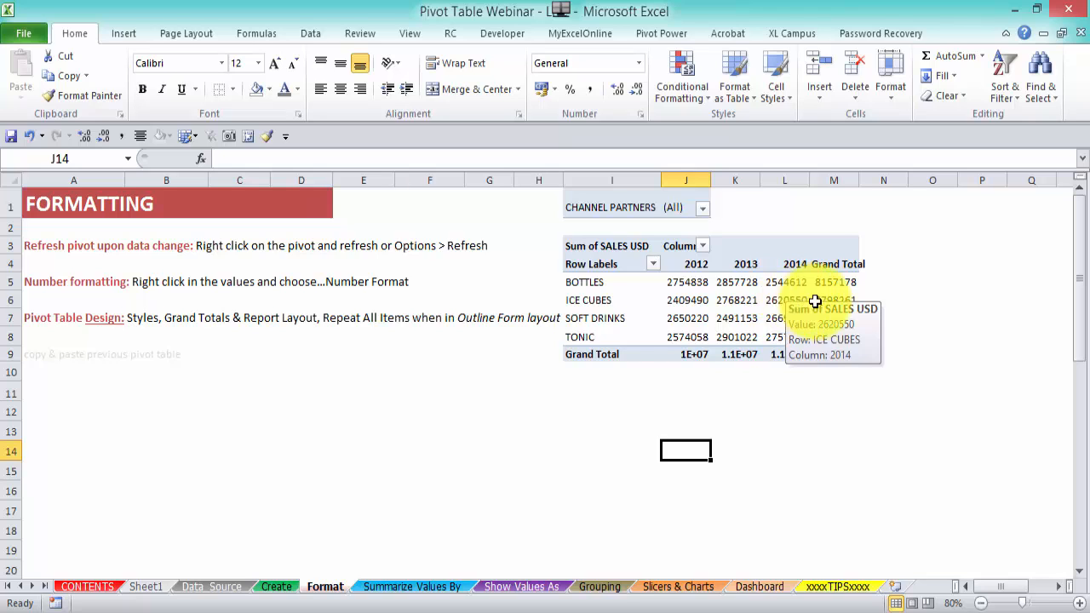
{"action": "left_click", "coordinate": [792, 294]}
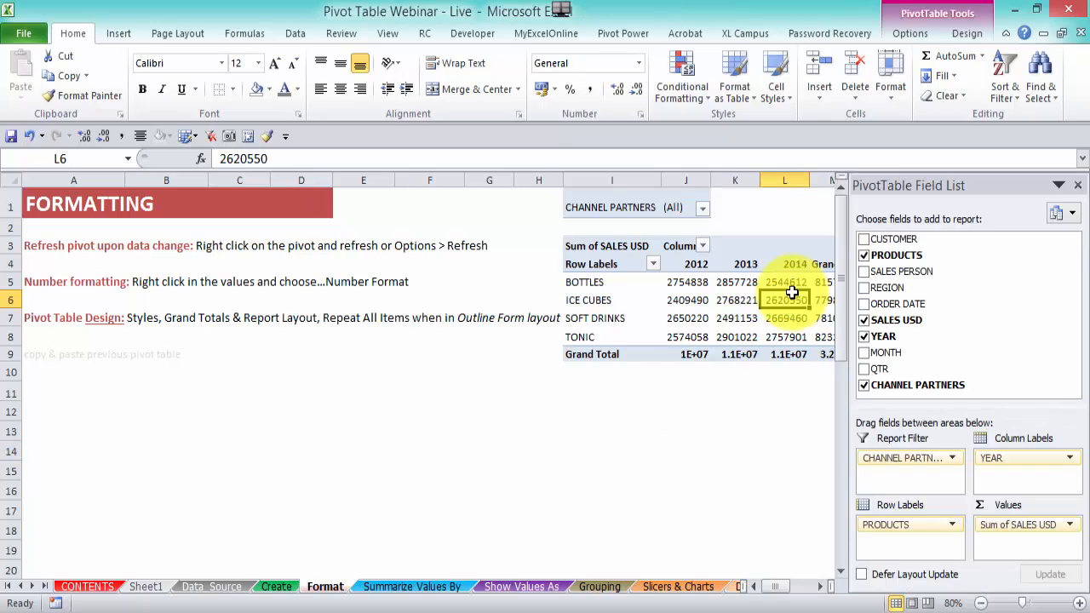
{"action": "left_click", "coordinate": [913, 33]}
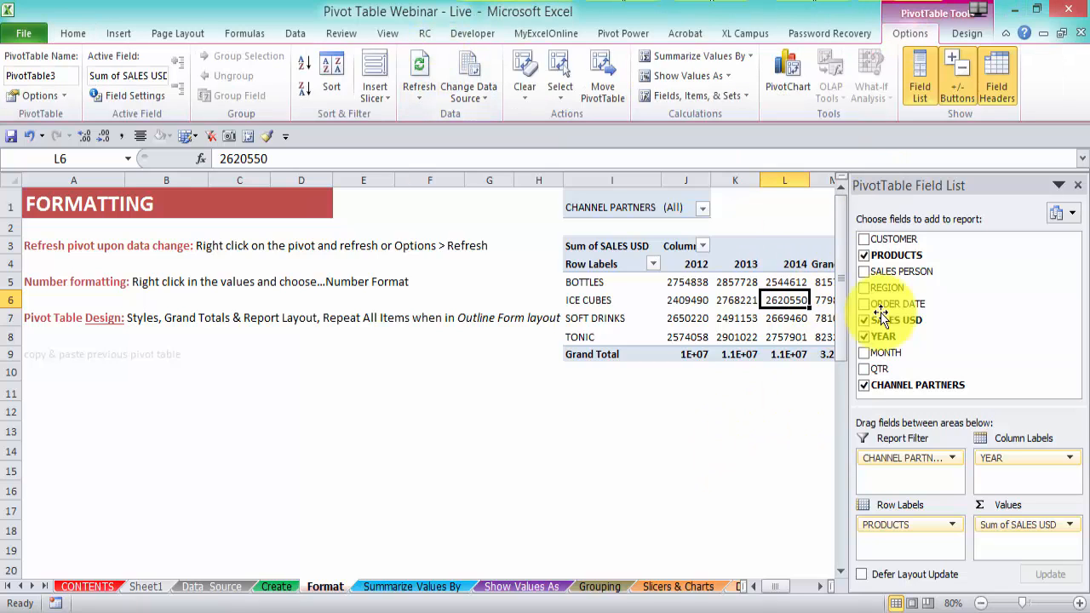
{"action": "left_click", "coordinate": [1078, 185]}
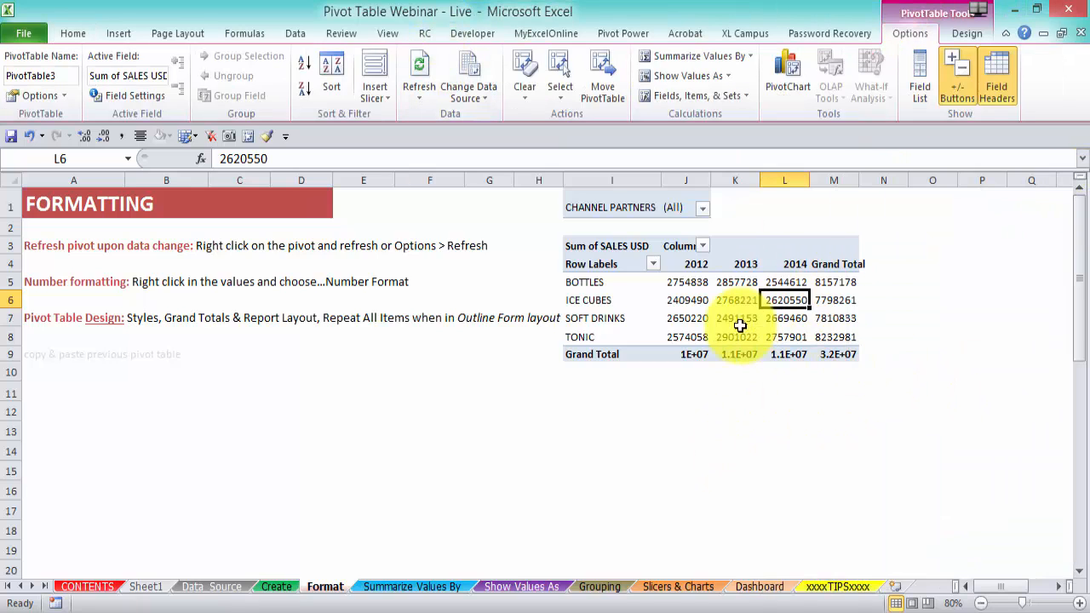
{"action": "right_click", "coordinate": [772, 298]}
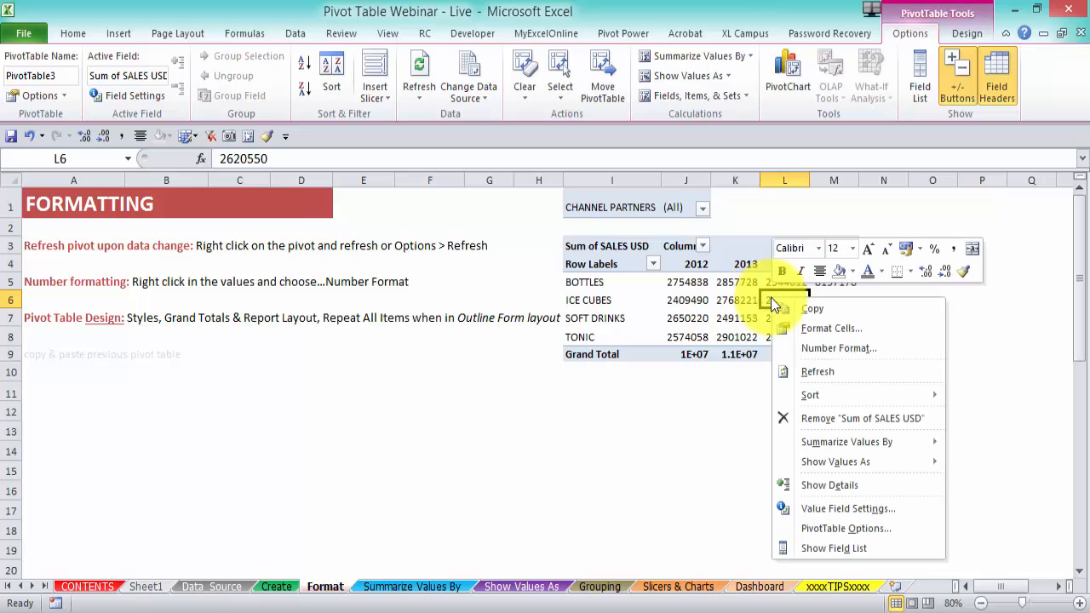
{"action": "left_click", "coordinate": [850, 373]}
{"action": "left_click", "coordinate": [848, 336]}
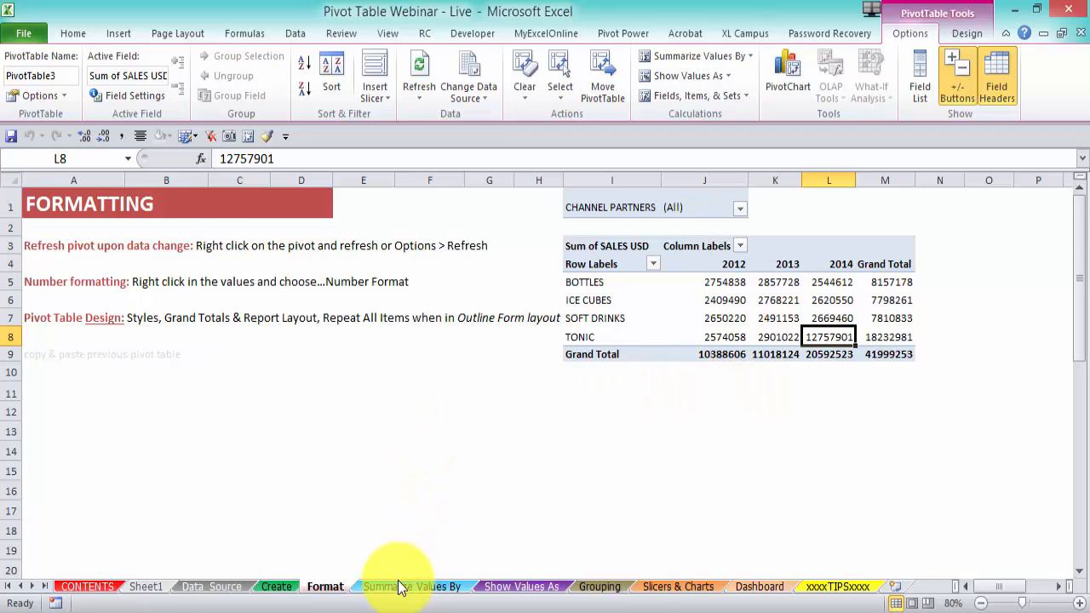
Delete the added row 578 from the table on the Data_Source sheet.
{"action": "left_click", "coordinate": [281, 587]}
{"action": "left_click", "coordinate": [218, 586]}
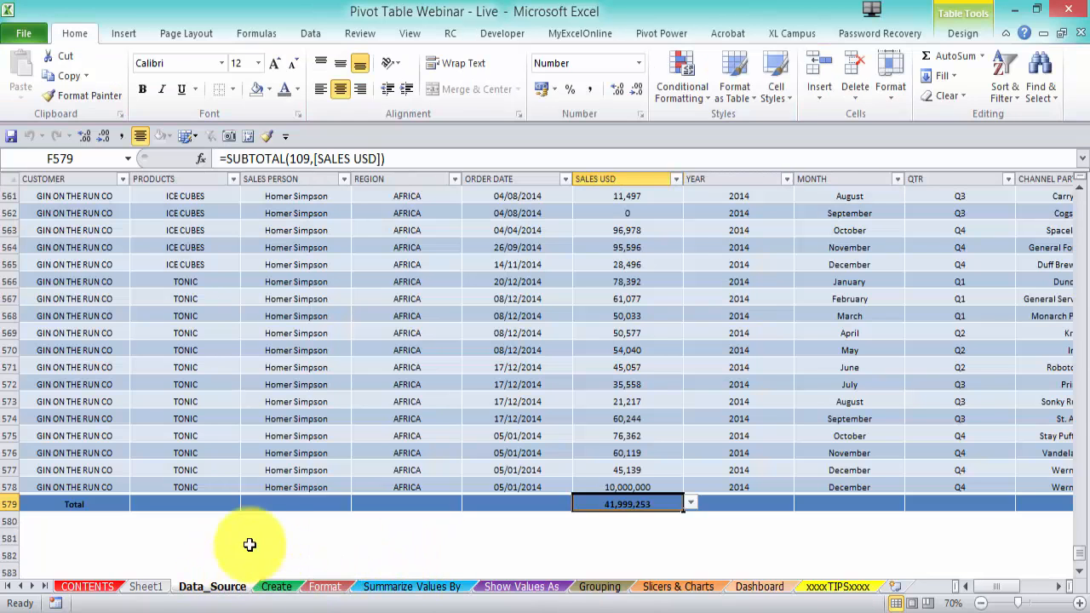
{"action": "left_click", "coordinate": [9, 487]}
{"action": "right_click", "coordinate": [9, 487]}
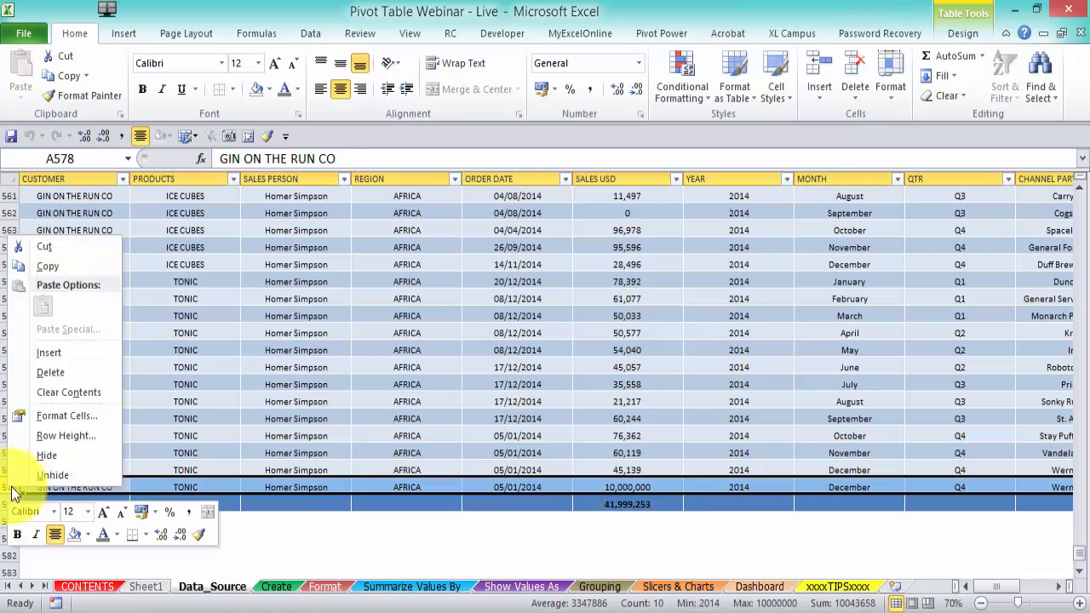
{"action": "left_click", "coordinate": [73, 379]}
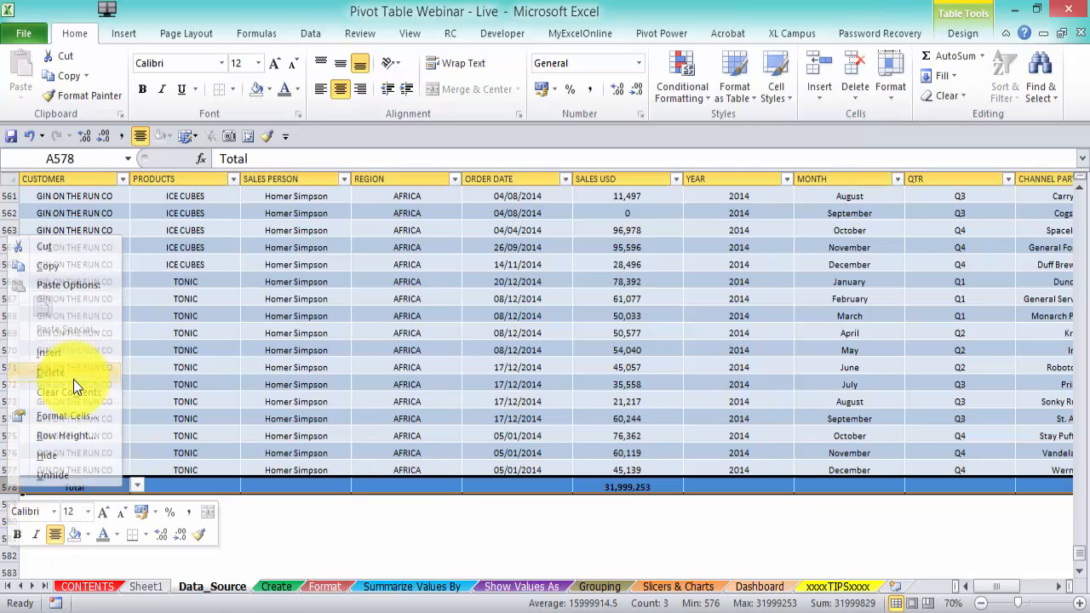
Refresh the PivotTable on the Format sheet with the reduced source data.
{"action": "left_click", "coordinate": [332, 587]}
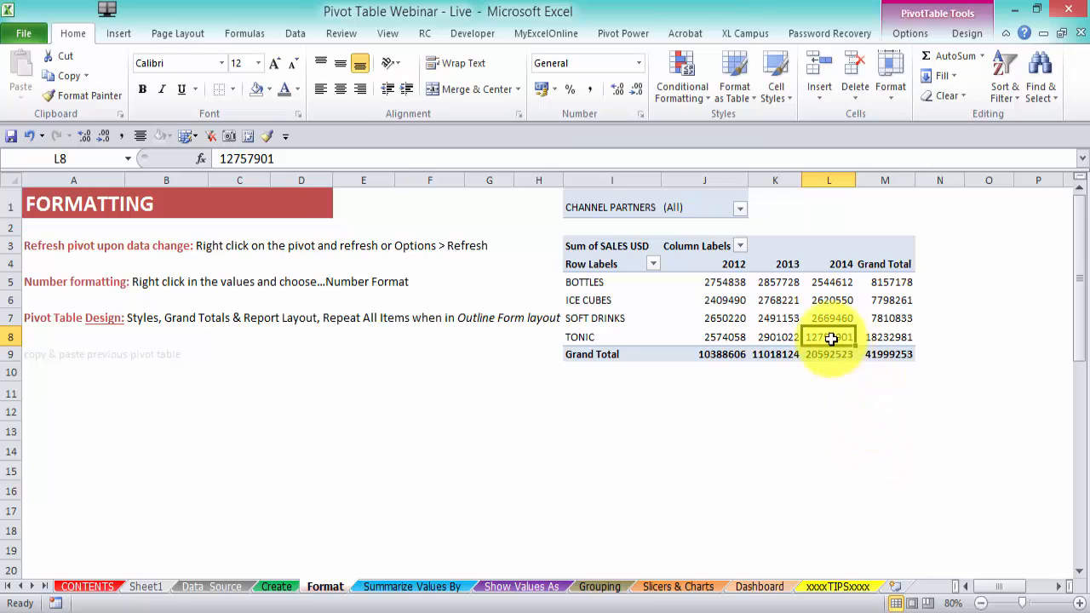
{"action": "mouse_move", "coordinate": [840, 339]}
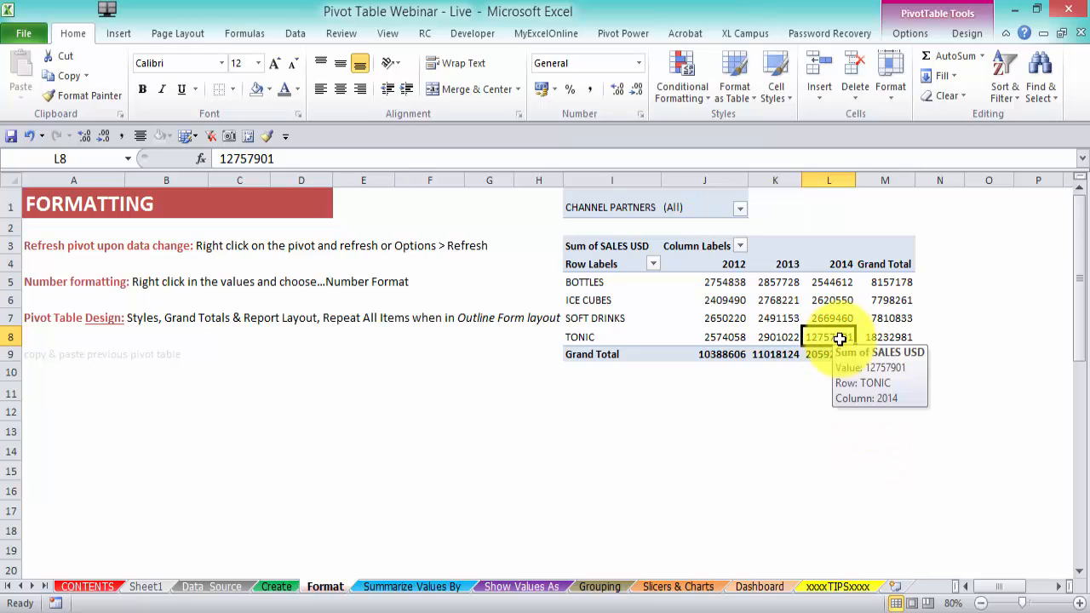
{"action": "left_click", "coordinate": [908, 34]}
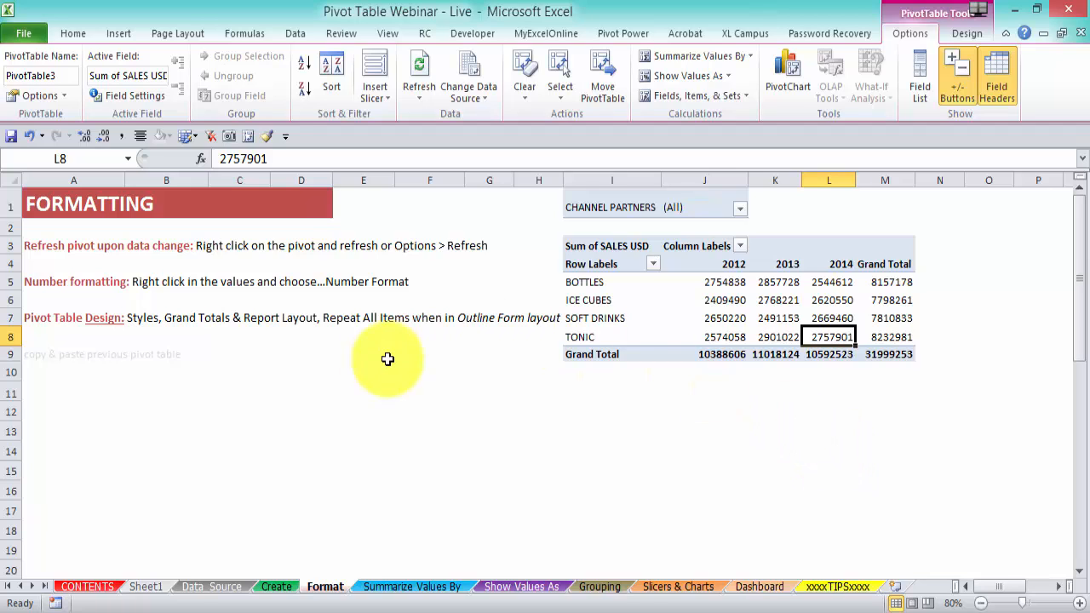
Show the PivotTable Field List and open the Value Field Settings for Sum of SALES USD.
{"action": "left_click", "coordinate": [825, 284]}
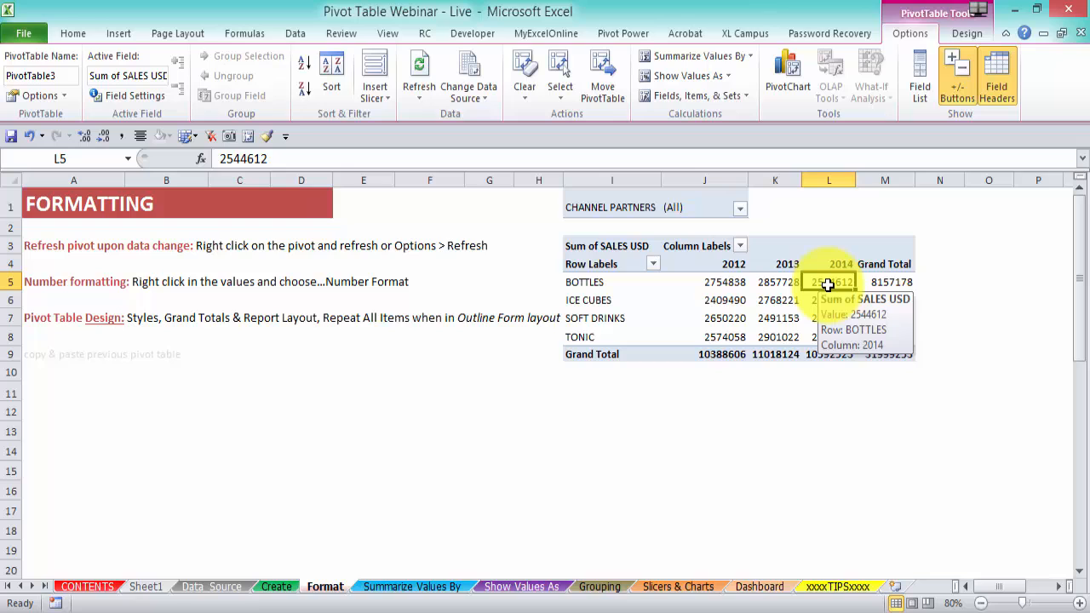
{"action": "left_click", "coordinate": [918, 81]}
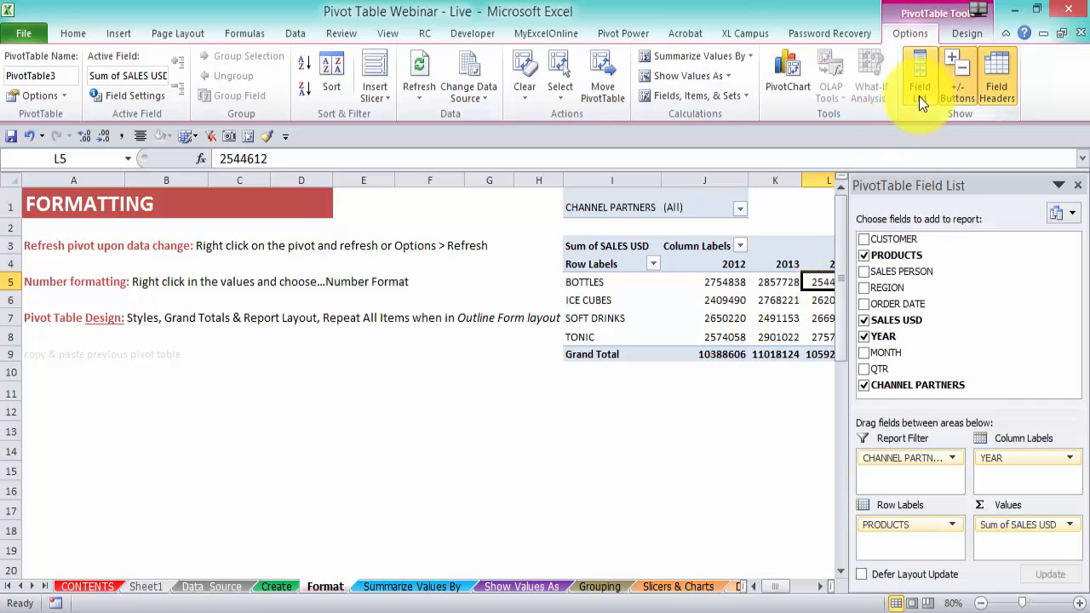
{"action": "left_click", "coordinate": [1075, 528]}
{"action": "left_click", "coordinate": [1010, 505]}
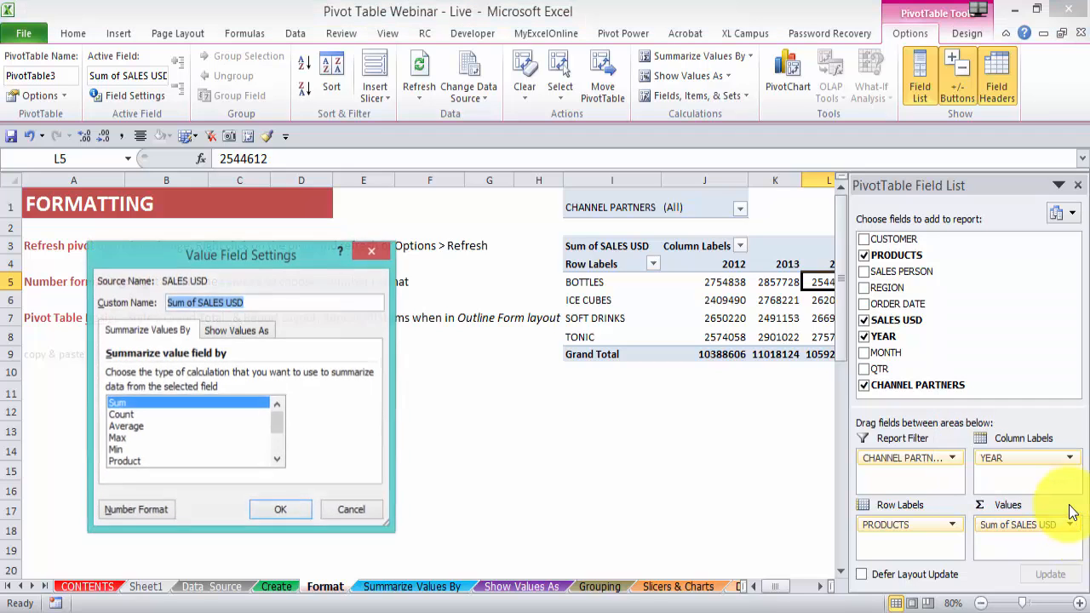
{"action": "left_click_drag", "start_coordinate": [286, 253], "coordinate": [400, 196]}
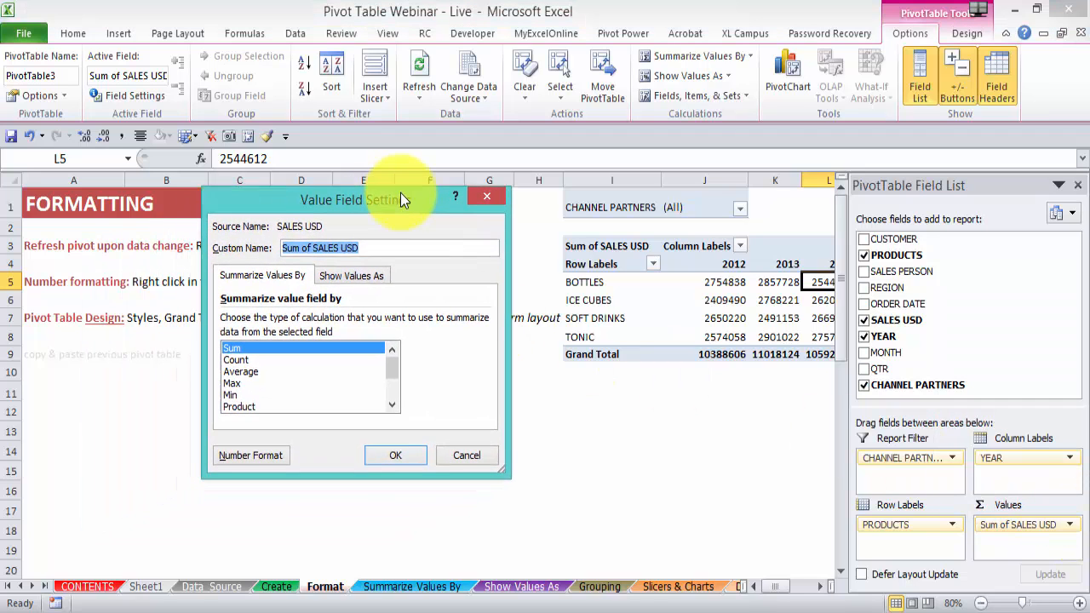
Format the Sum of SALES USD values as Number with the 1000 separator and 0 decimal places, and hide the field list.
{"action": "left_click", "coordinate": [276, 456]}
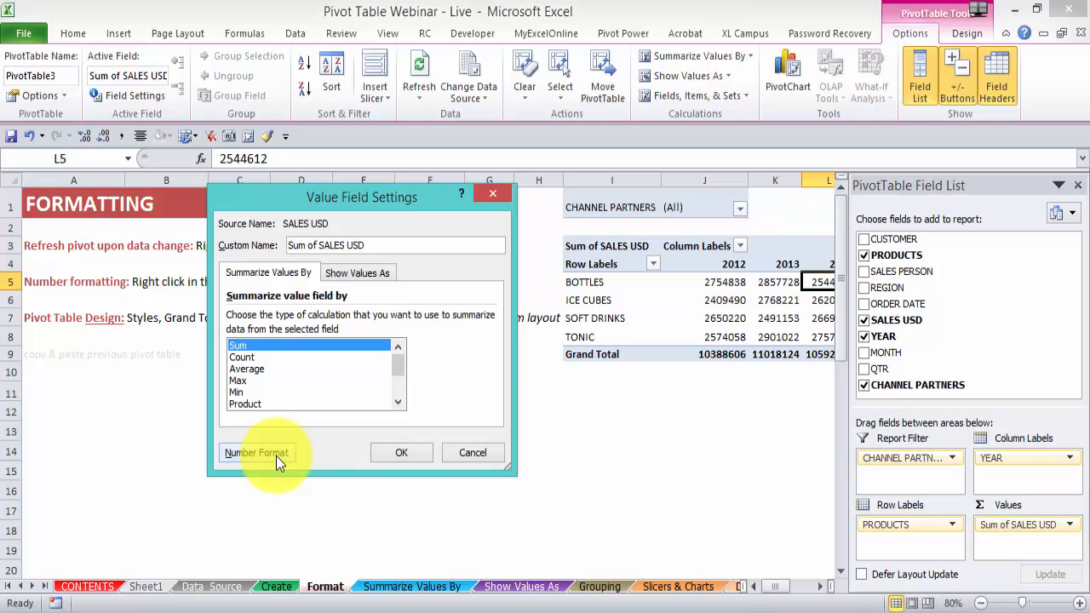
{"action": "left_click", "coordinate": [276, 456]}
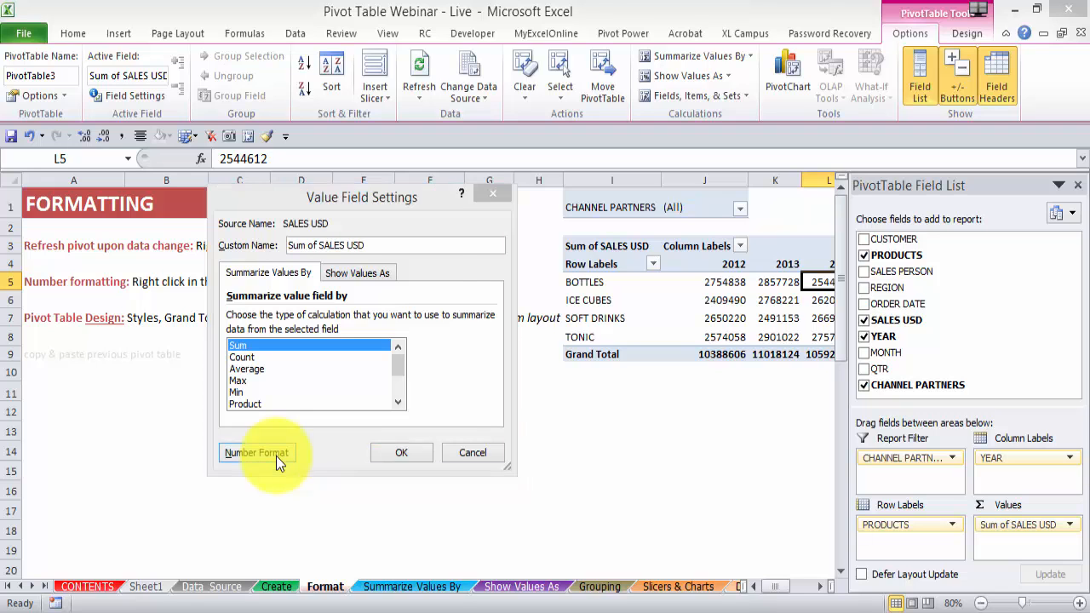
{"action": "left_click_drag", "start_coordinate": [304, 191], "coordinate": [392, 80]}
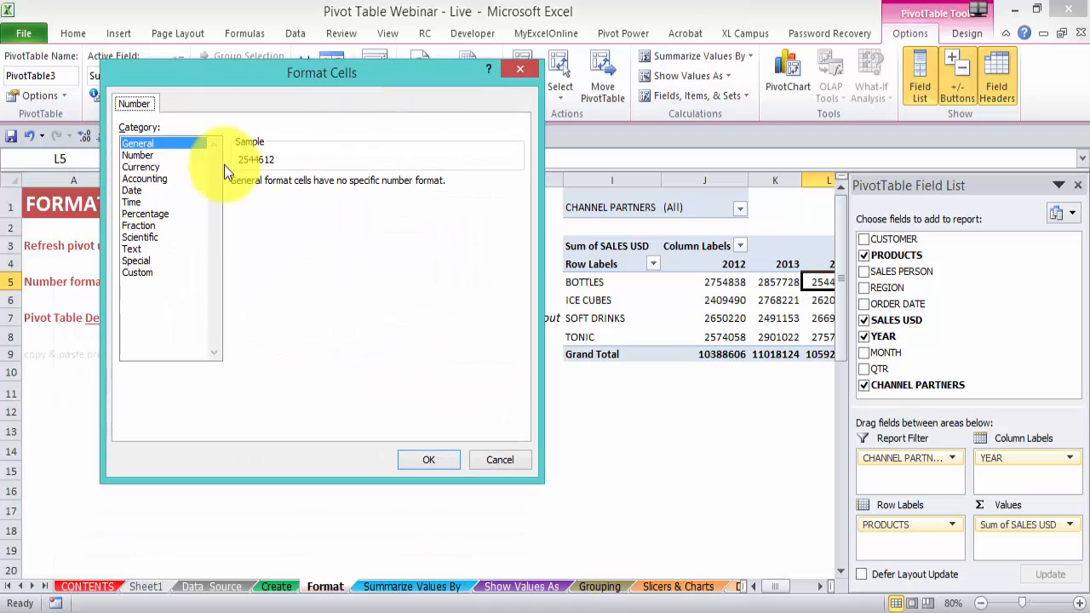
{"action": "left_click", "coordinate": [144, 157]}
{"action": "left_click", "coordinate": [236, 205]}
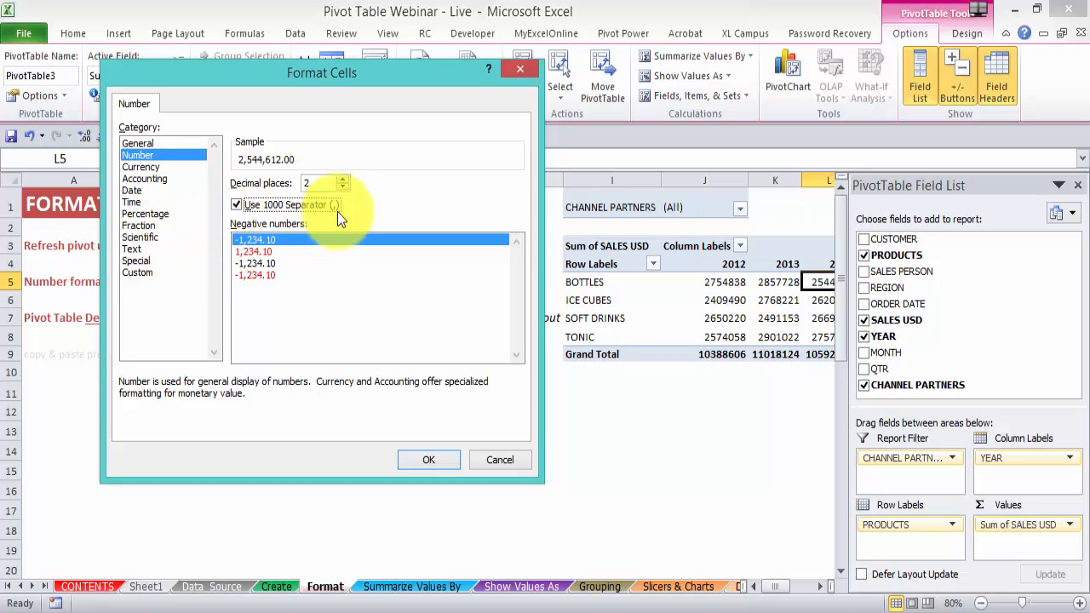
{"action": "key", "text": "shift+Tab"}
{"action": "left_click", "coordinate": [341, 189]}
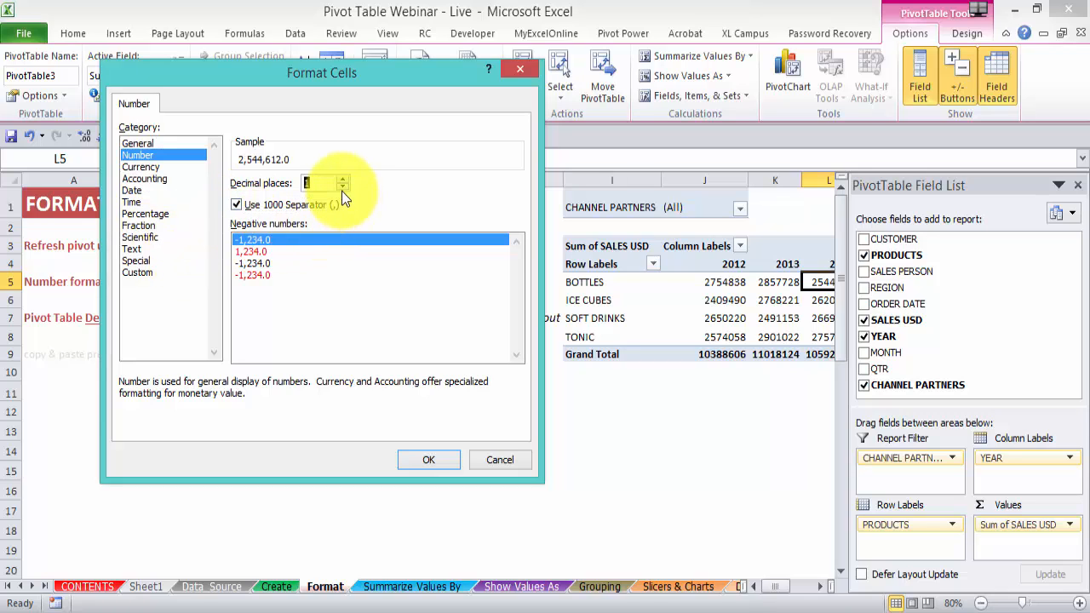
{"action": "left_click", "coordinate": [342, 189]}
{"action": "left_click", "coordinate": [429, 460]}
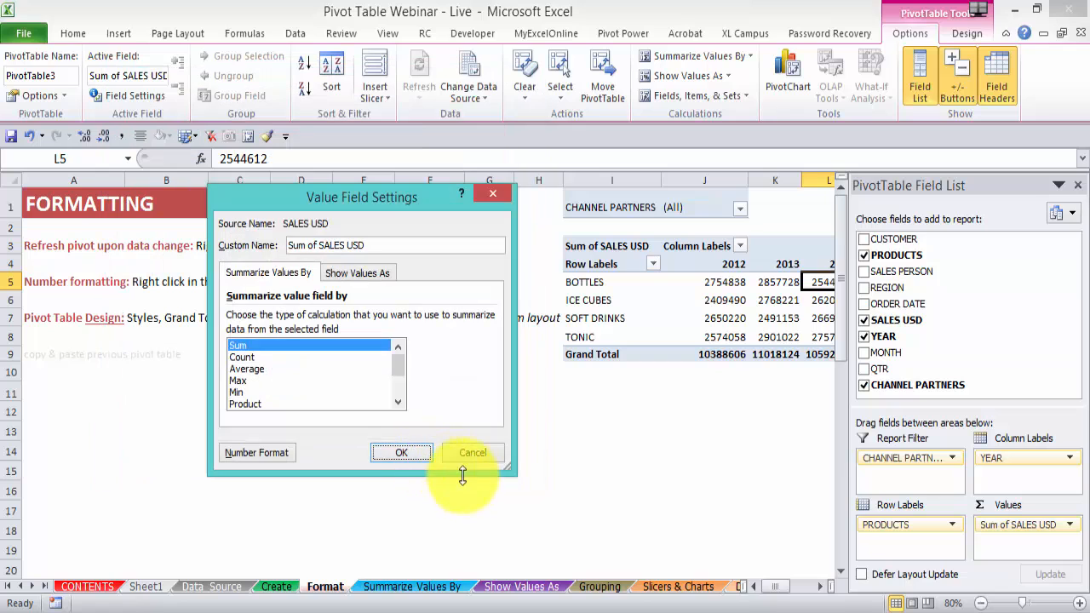
{"action": "left_click", "coordinate": [417, 453]}
{"action": "left_click", "coordinate": [1082, 187]}
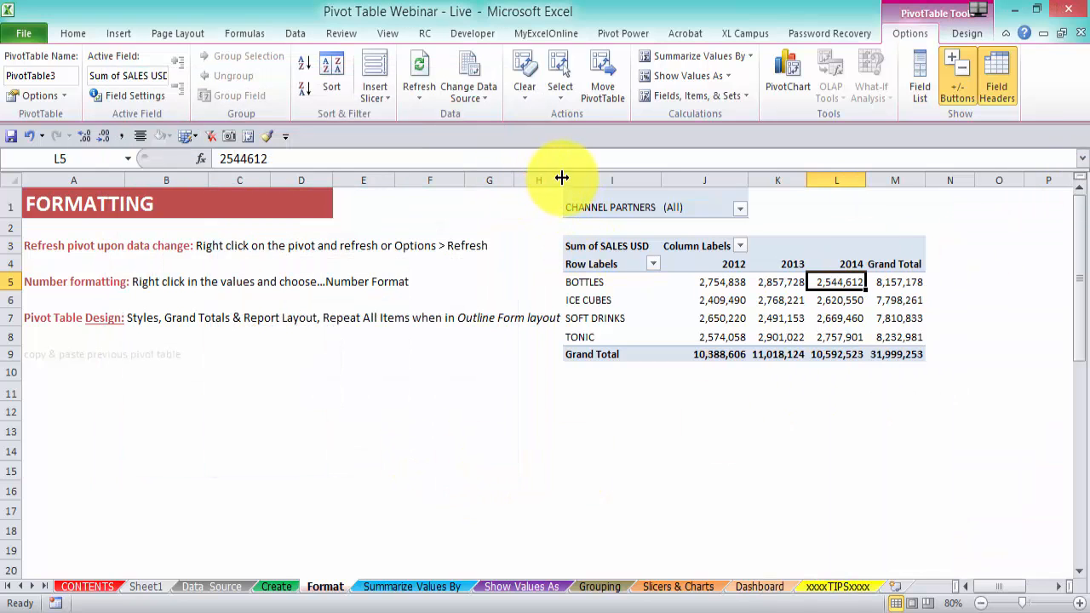
Collapse column H, and undo both that change and the number formatting of the PivotTable values.
{"action": "left_click_drag", "start_coordinate": [563, 178], "coordinate": [503, 179]}
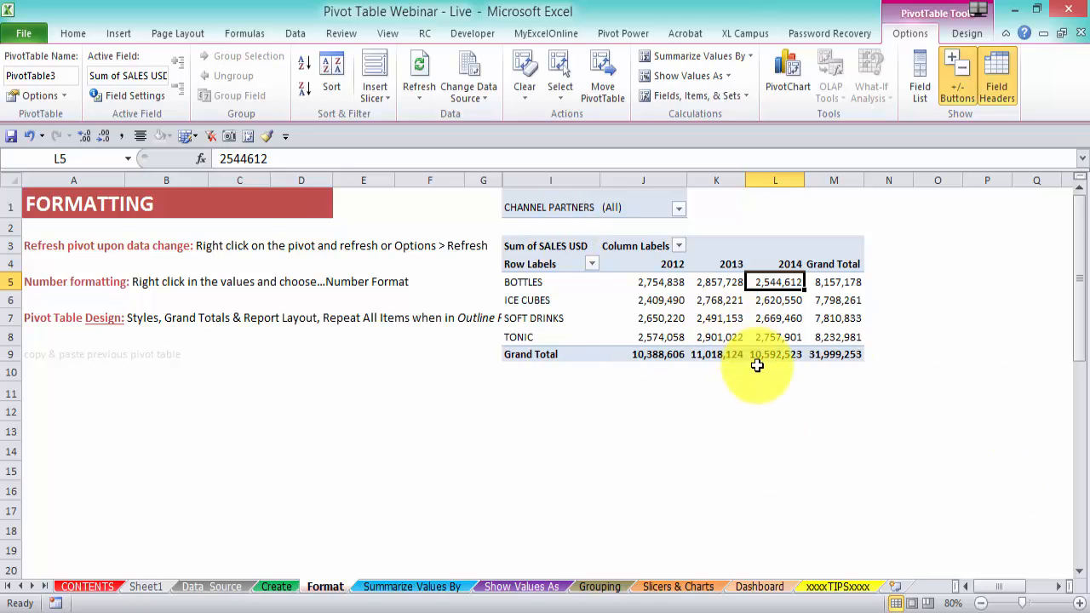
{"action": "key", "text": "ctrl+z"}
{"action": "key", "text": "ctrl+z"}
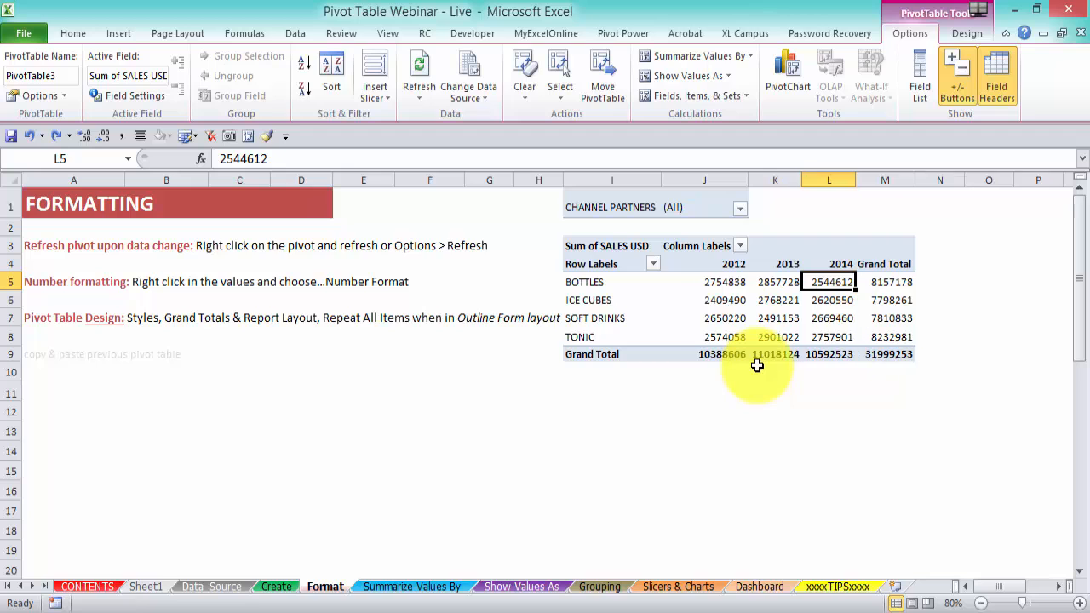
Set the number format of the PivotTable values directly from cell L5 to Number with the 1000 separator and 0 decimal places.
{"action": "right_click", "coordinate": [828, 281]}
{"action": "left_click", "coordinate": [866, 333]}
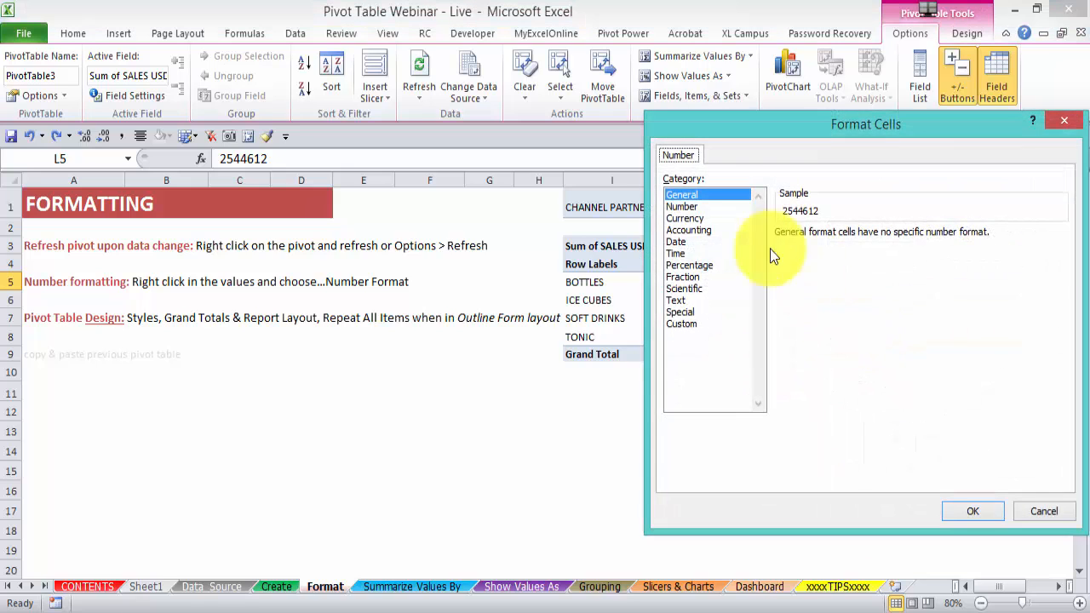
{"action": "left_click", "coordinate": [697, 207]}
{"action": "left_click", "coordinate": [870, 256]}
{"action": "left_click", "coordinate": [887, 238]}
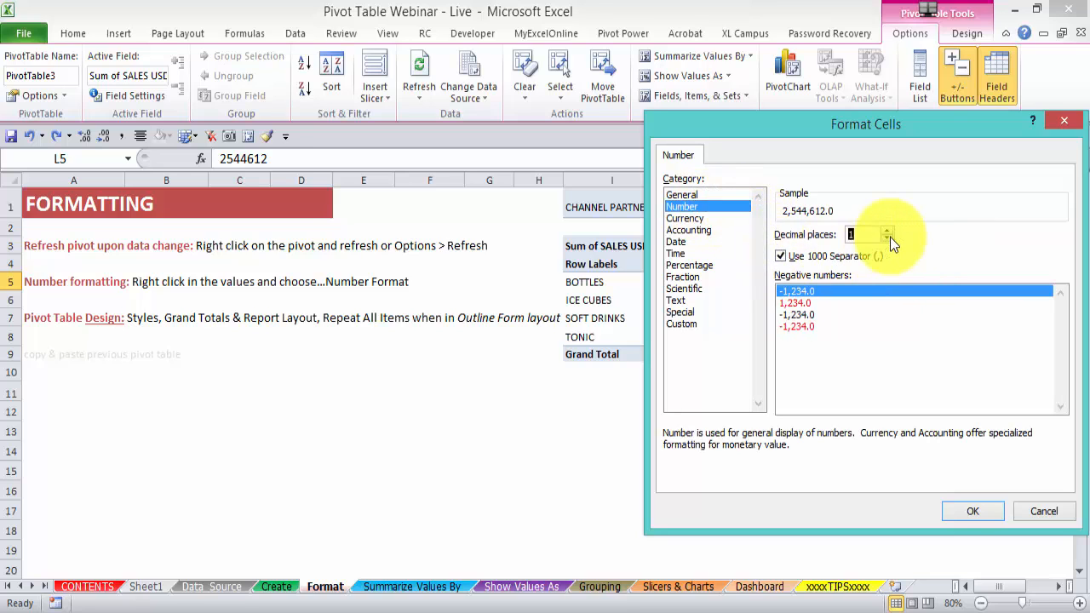
{"action": "left_click", "coordinate": [887, 239]}
{"action": "left_click", "coordinate": [971, 513]}
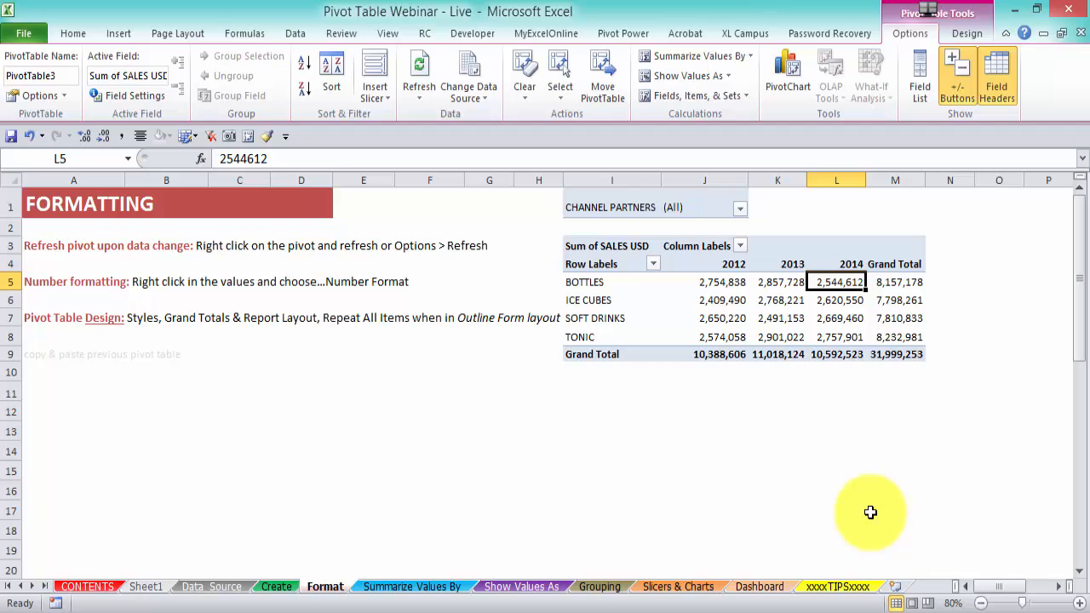
{"action": "left_click", "coordinate": [833, 410]}
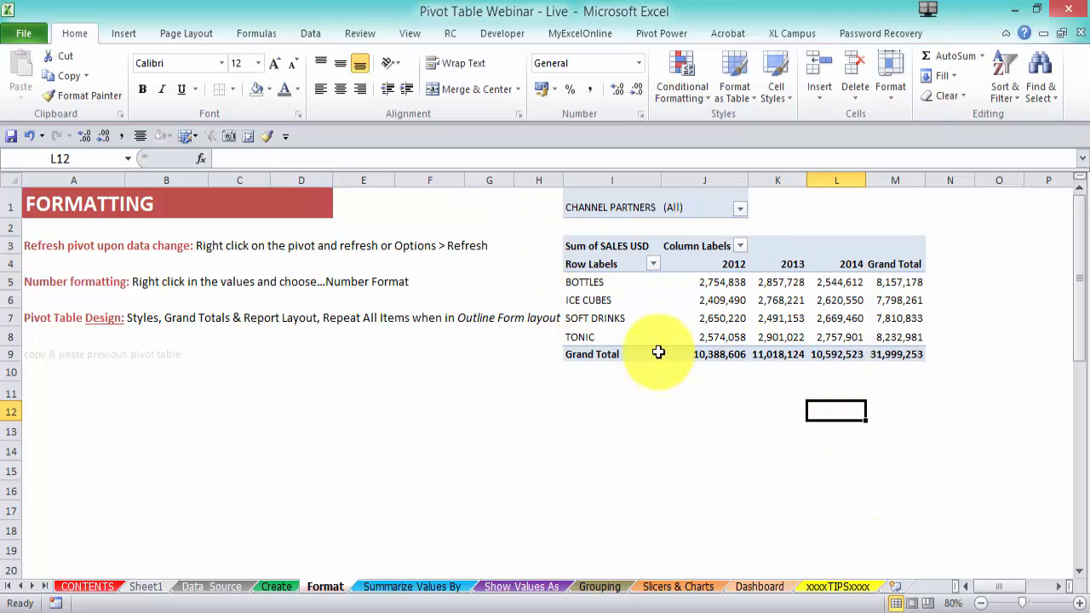
Select the SOFT DRINKS label in the PivotTable and exit the desktop-partition utility overlapping the title bar.
{"action": "left_click", "coordinate": [637, 319]}
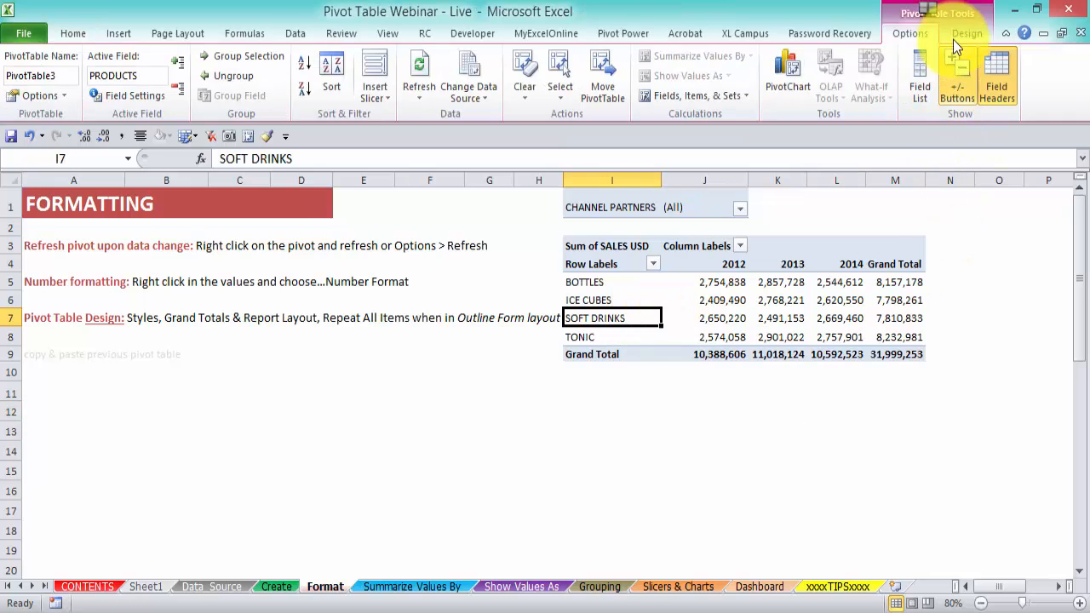
{"action": "left_click", "coordinate": [927, 10]}
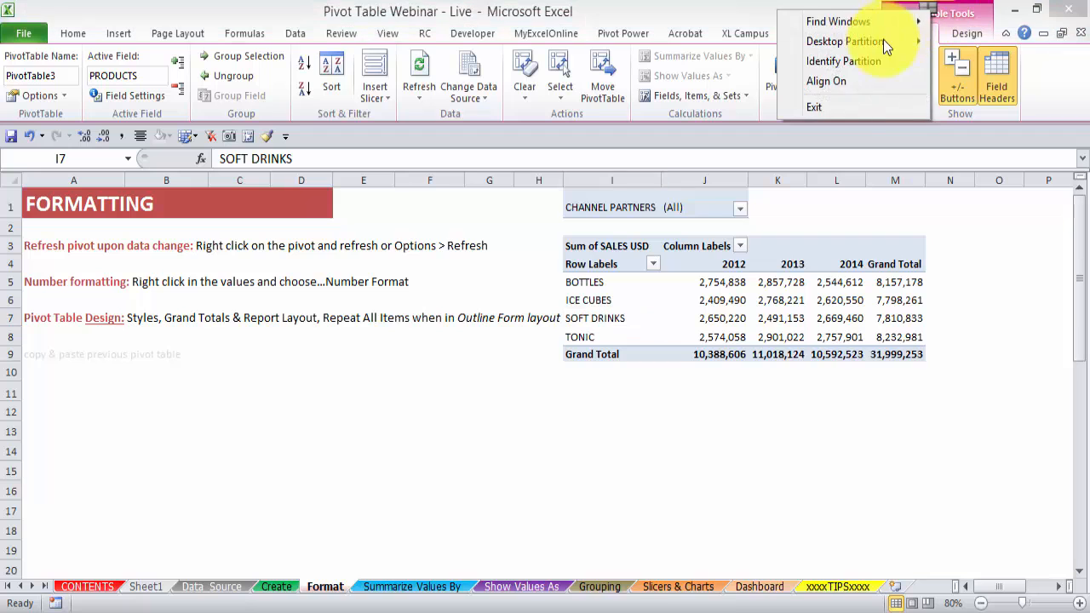
{"action": "left_click", "coordinate": [850, 100]}
Apply the blue PivotTable style from the first row of the Medium group to the PivotTable.
{"action": "left_click", "coordinate": [961, 31]}
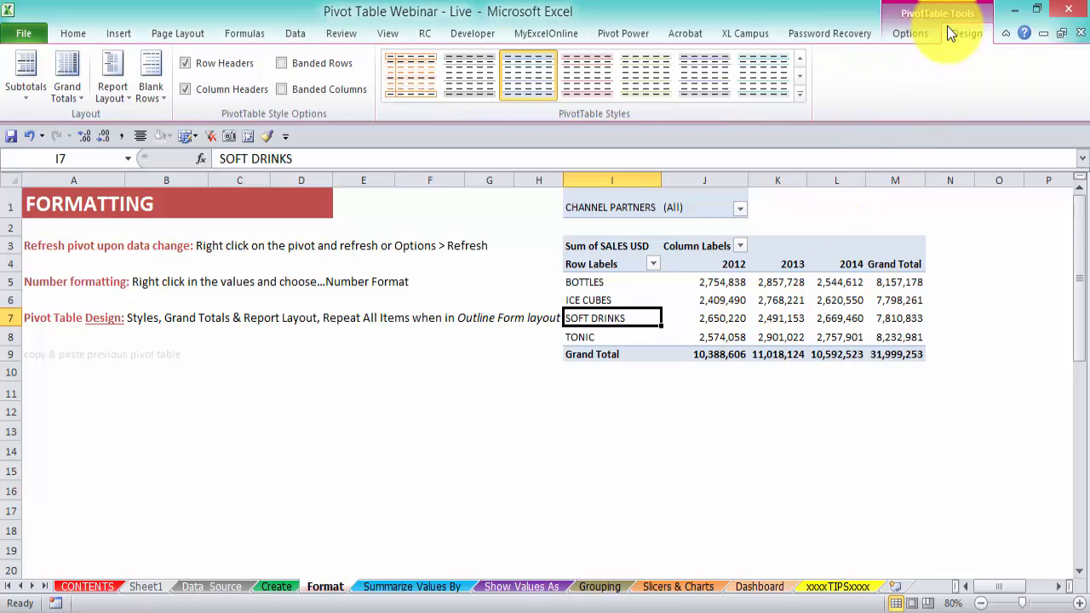
{"action": "left_click", "coordinate": [804, 94]}
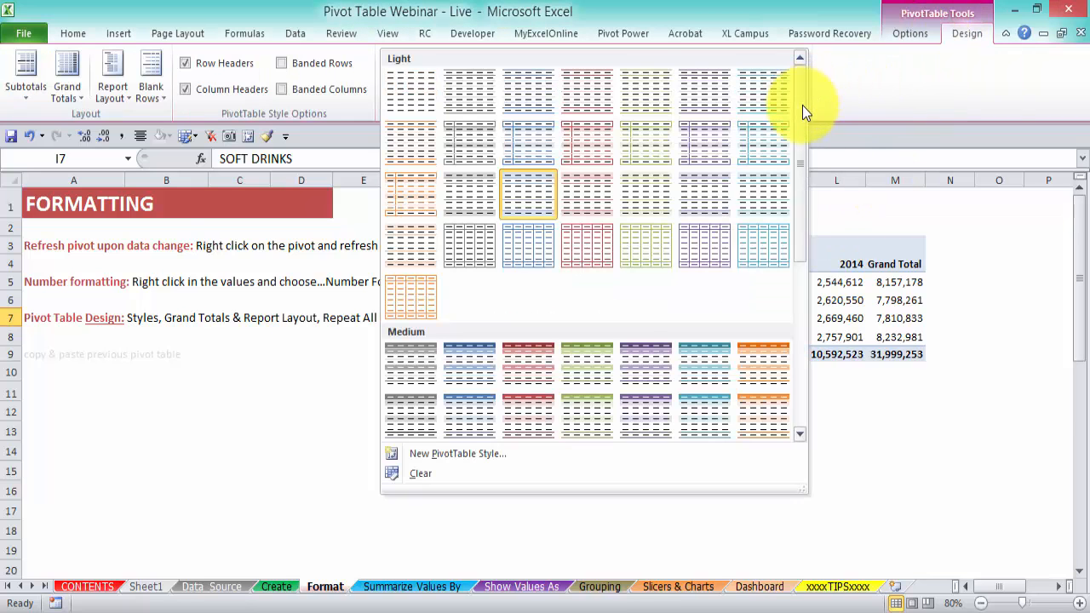
{"action": "scroll", "coordinate": [794, 164], "scroll_direction": "down", "scroll_amount": 5}
{"action": "scroll", "coordinate": [791, 170], "scroll_direction": "up", "scroll_amount": 6}
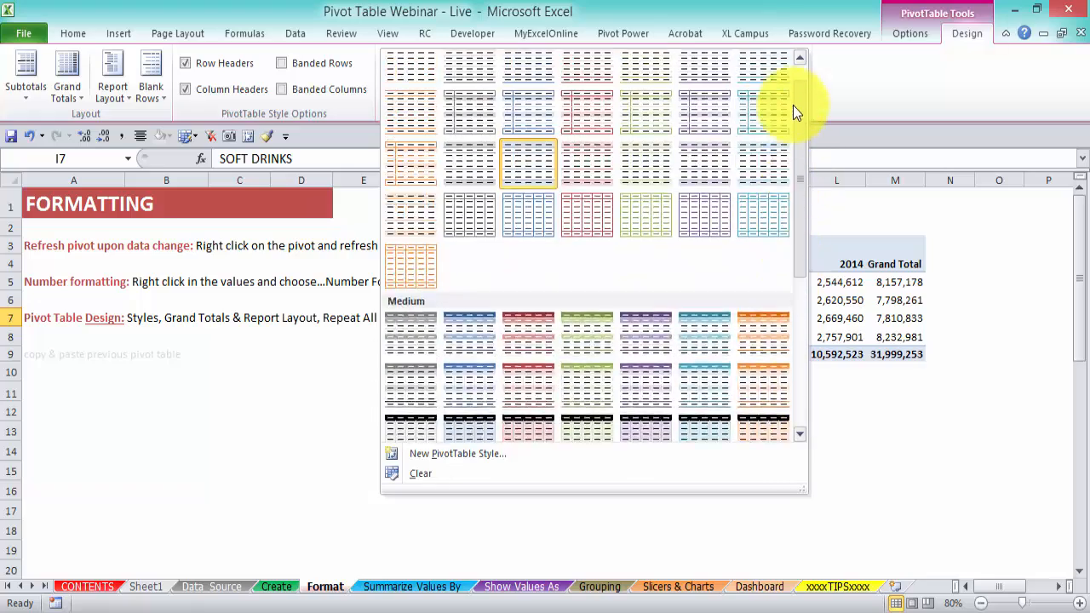
{"action": "scroll", "coordinate": [786, 183], "scroll_direction": "down", "scroll_amount": 4}
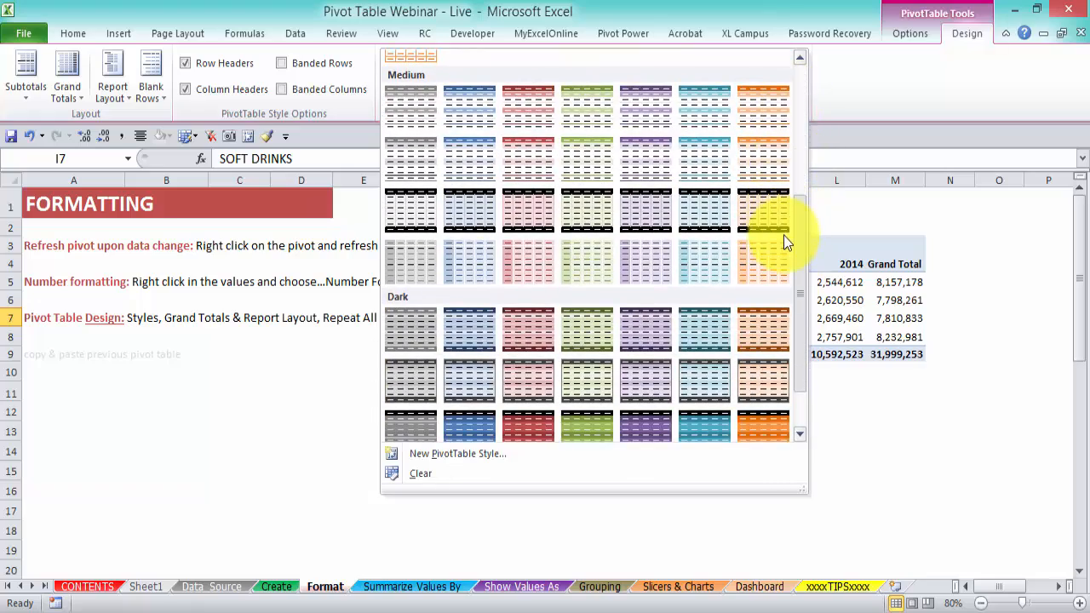
{"action": "scroll", "coordinate": [783, 235], "scroll_direction": "up", "scroll_amount": 1}
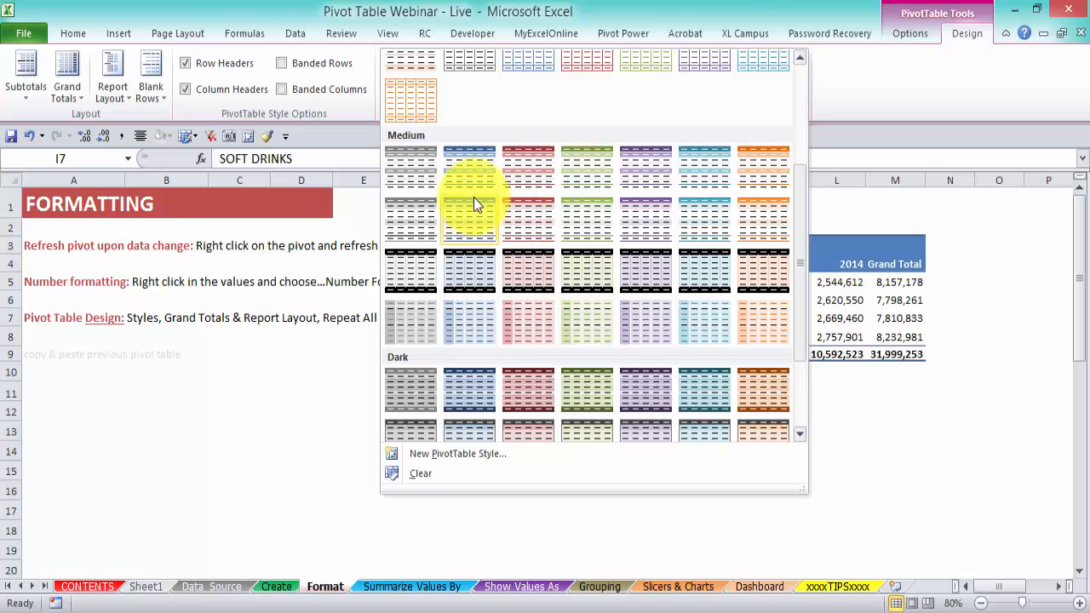
{"action": "left_click", "coordinate": [466, 171]}
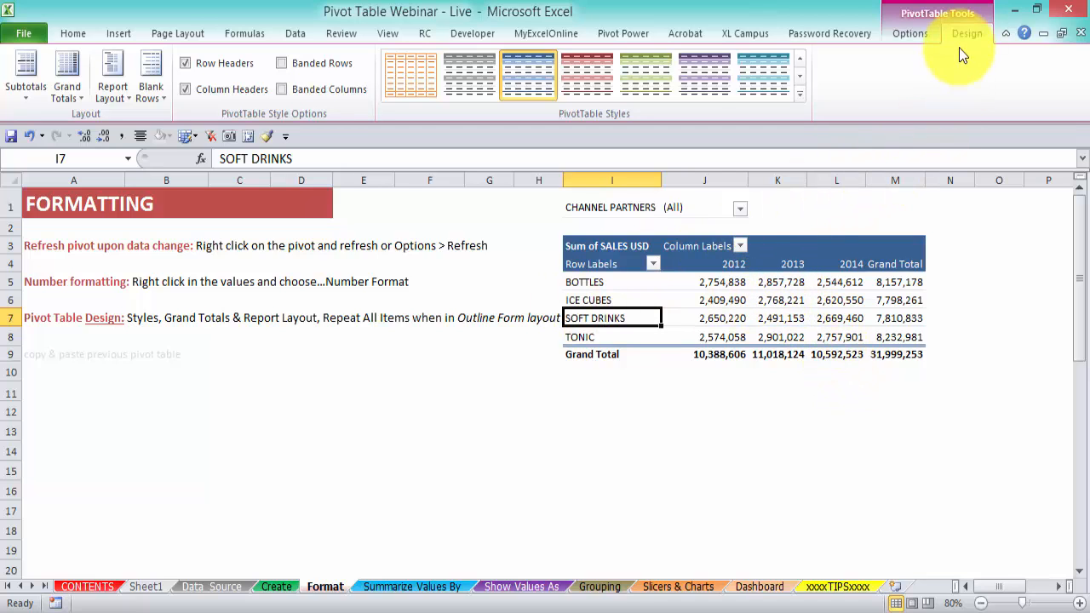
Turn the PivotTable's grand totals off for rows and columns.
{"action": "left_click", "coordinate": [34, 87]}
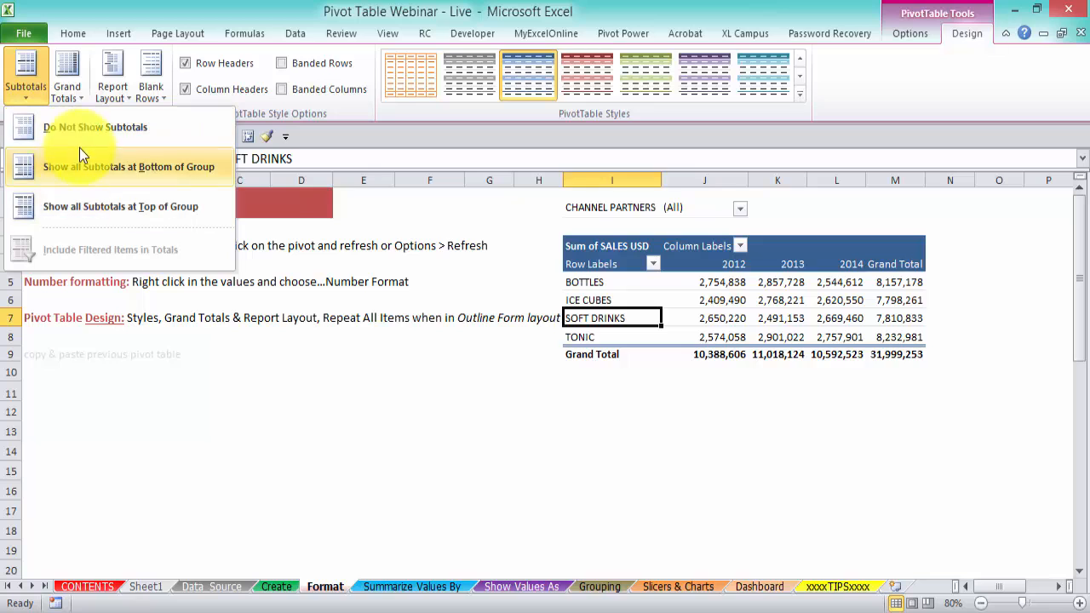
{"action": "left_click", "coordinate": [69, 88]}
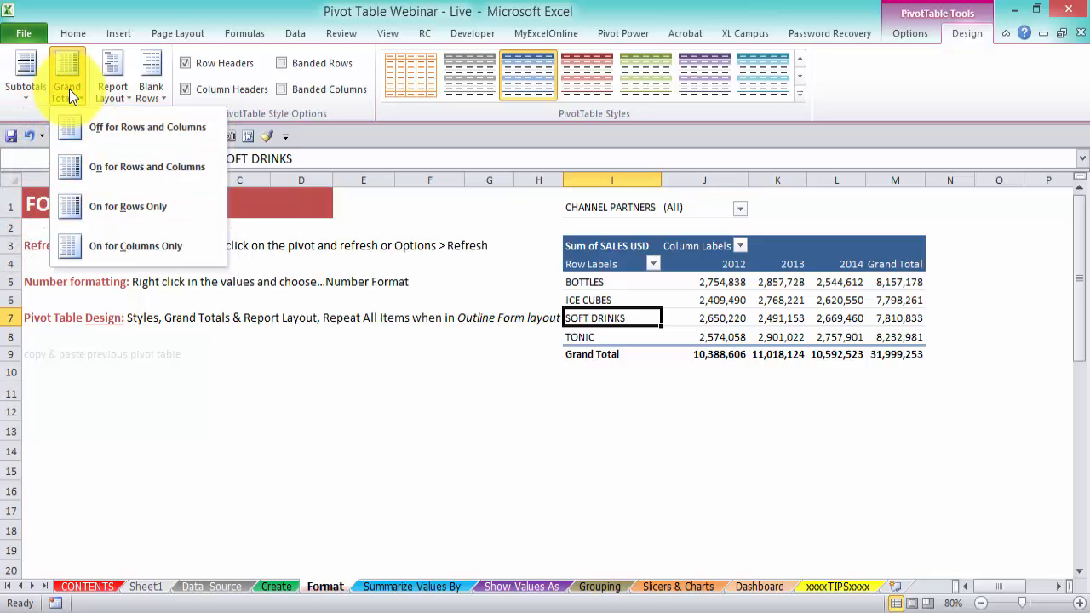
{"action": "left_click", "coordinate": [147, 127]}
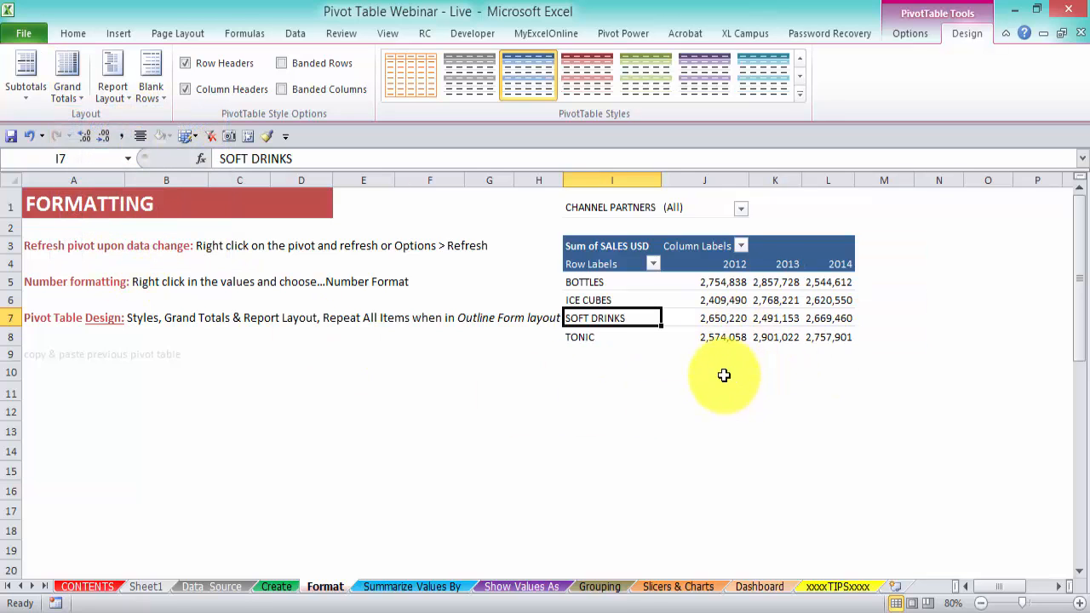
Turn the PivotTable's grand totals back on for rows and columns.
{"action": "left_click", "coordinate": [46, 84]}
{"action": "left_click", "coordinate": [72, 89]}
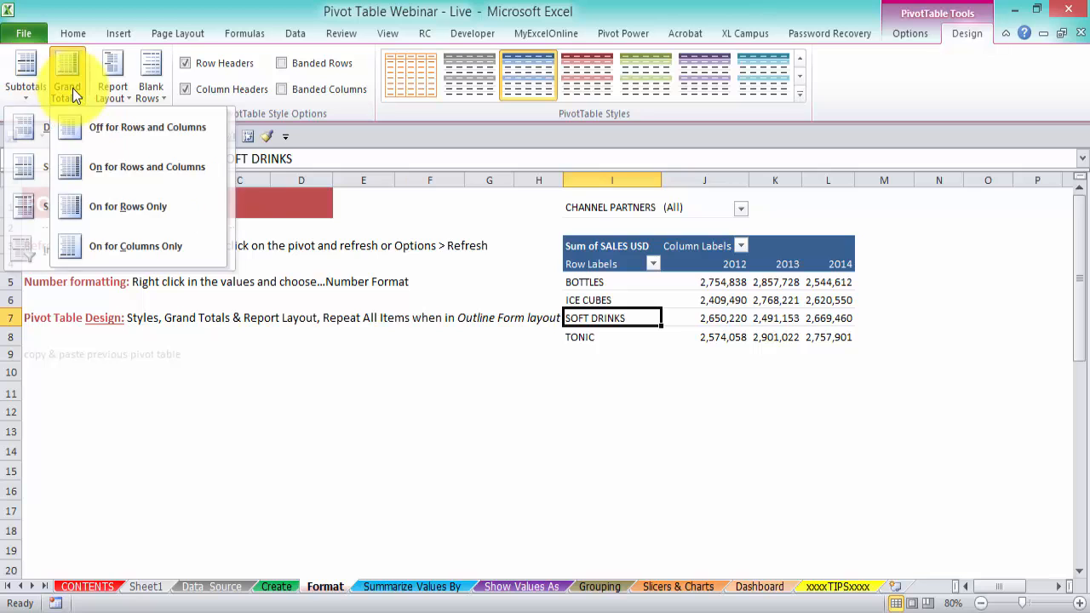
{"action": "left_click", "coordinate": [140, 167]}
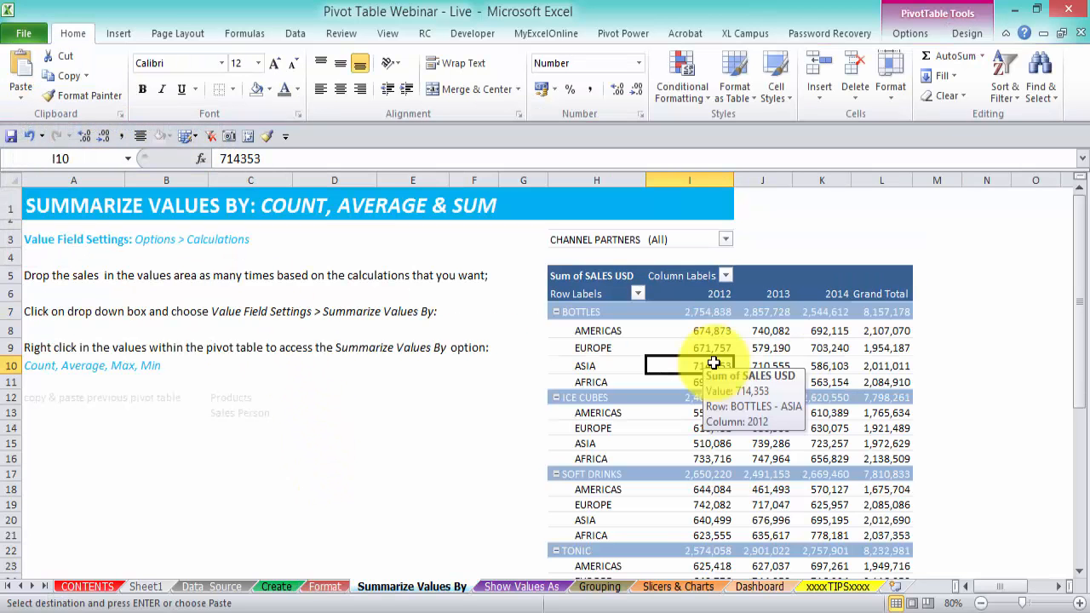
Show the PivotTable field list and add SALES USD to the Values area two more times.
{"action": "right_click", "coordinate": [675, 345]}
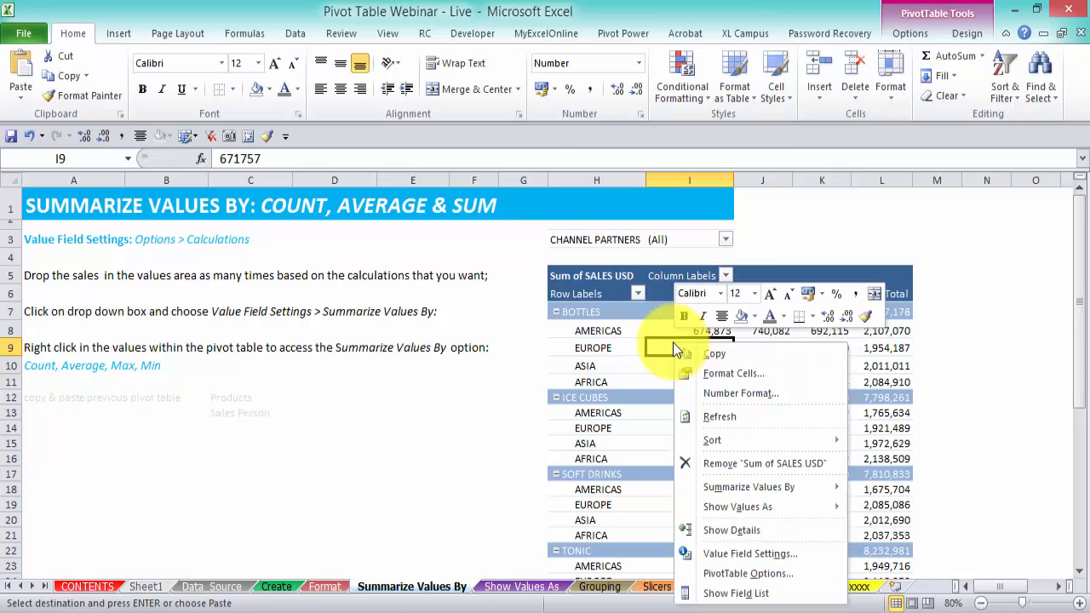
{"action": "left_click", "coordinate": [750, 592]}
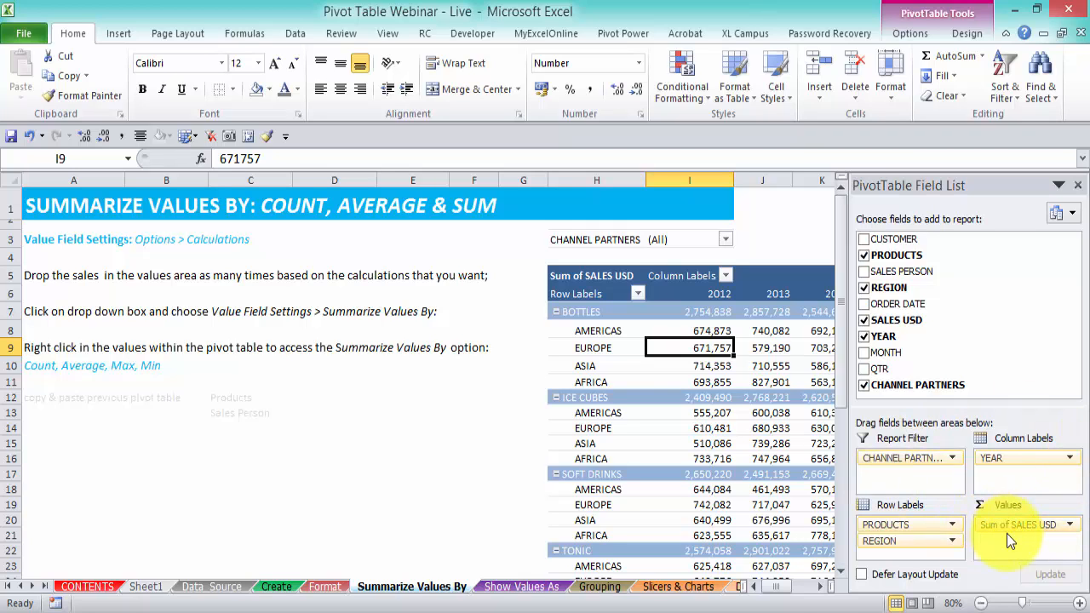
{"action": "left_click_drag", "start_coordinate": [1007, 533], "coordinate": [1037, 558]}
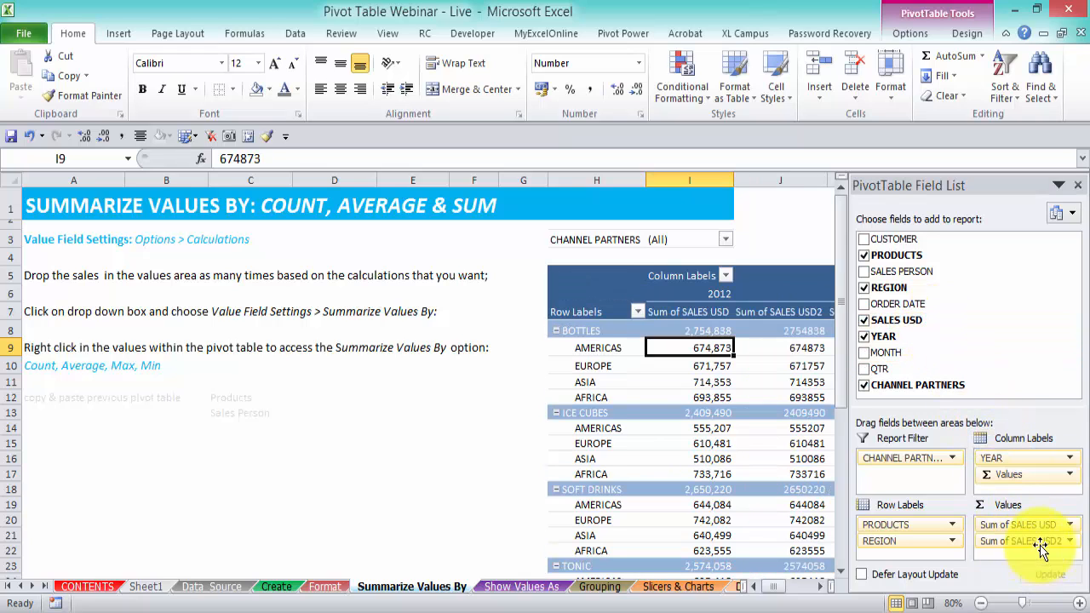
{"action": "left_click_drag", "start_coordinate": [991, 410], "coordinate": [993, 394]}
{"action": "left_click_drag", "start_coordinate": [953, 315], "coordinate": [1012, 547]}
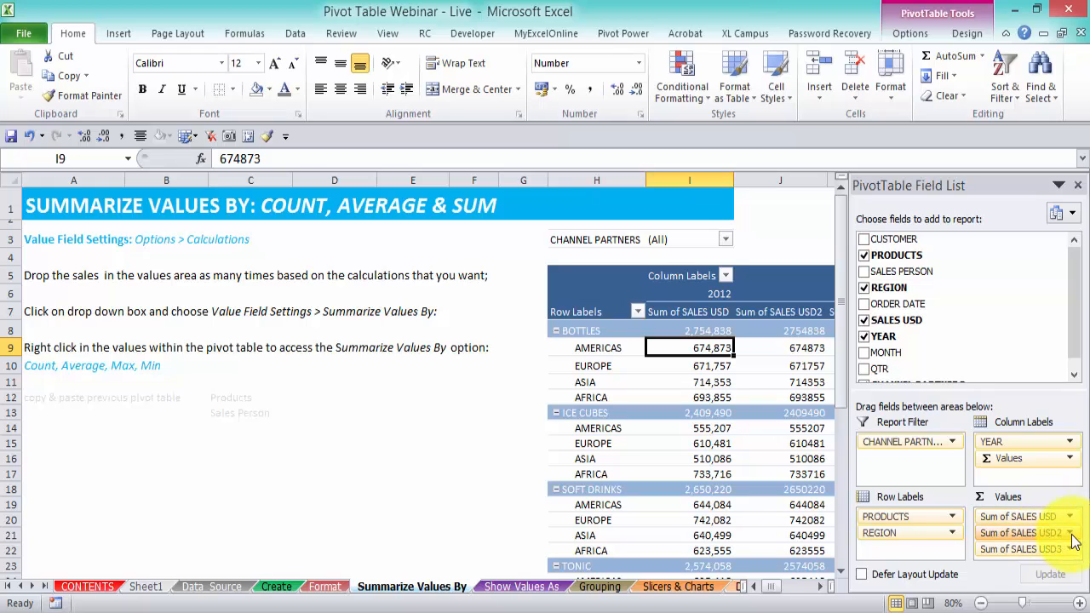
Summarize the second SALES USD value field by Count.
{"action": "left_click", "coordinate": [1072, 535]}
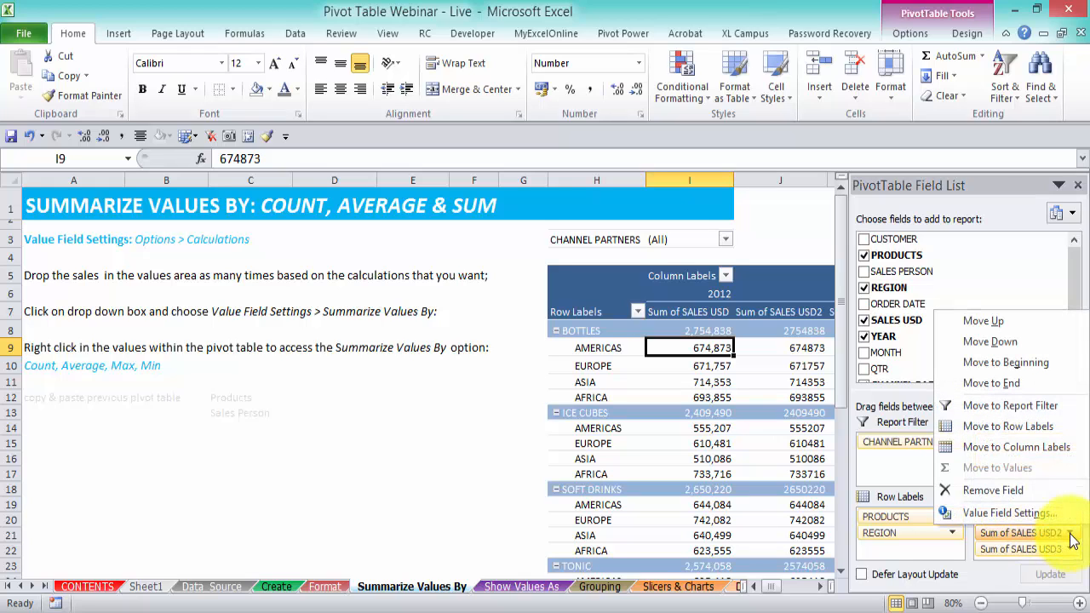
{"action": "left_click", "coordinate": [1063, 515]}
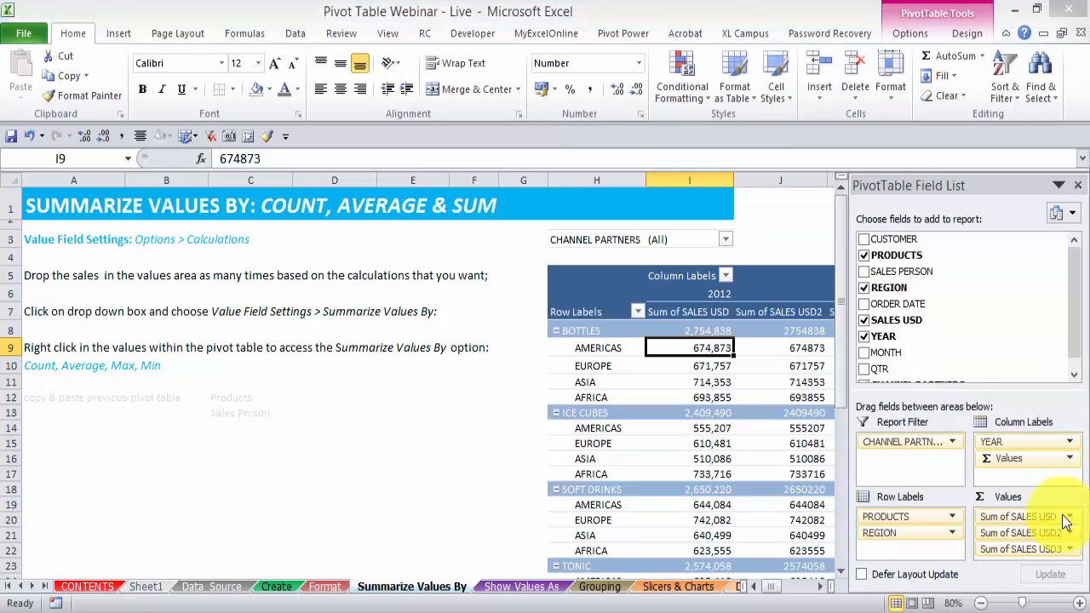
{"action": "left_click_drag", "start_coordinate": [427, 195], "coordinate": [495, 168]}
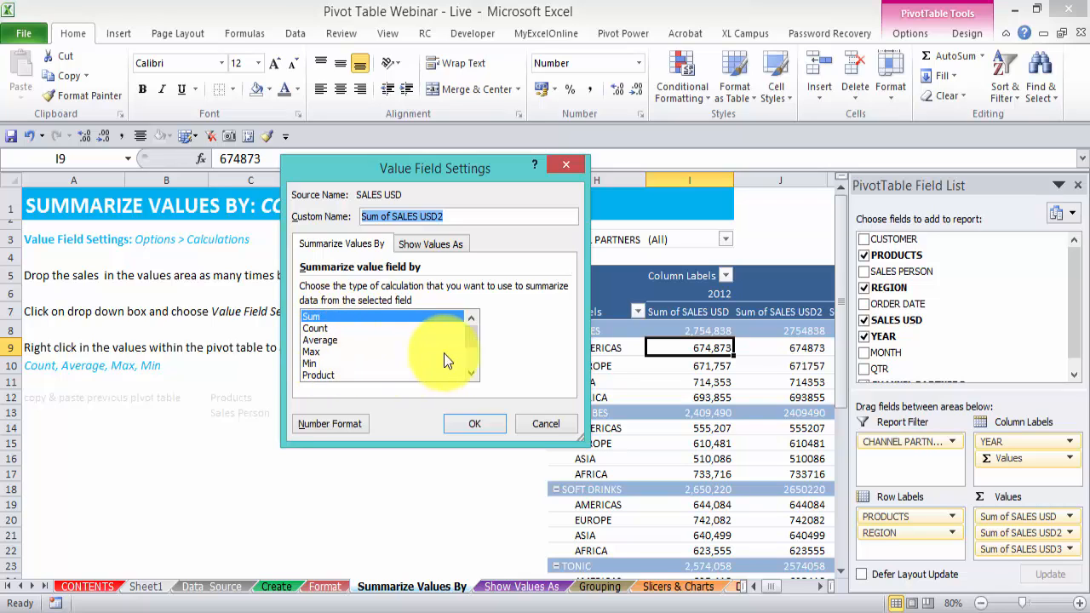
{"action": "mouse_move", "coordinate": [474, 335]}
{"action": "left_mouse_down"}
{"action": "mouse_move", "coordinate": [473, 361]}
{"action": "mouse_move", "coordinate": [473, 328]}
{"action": "left_mouse_up"}
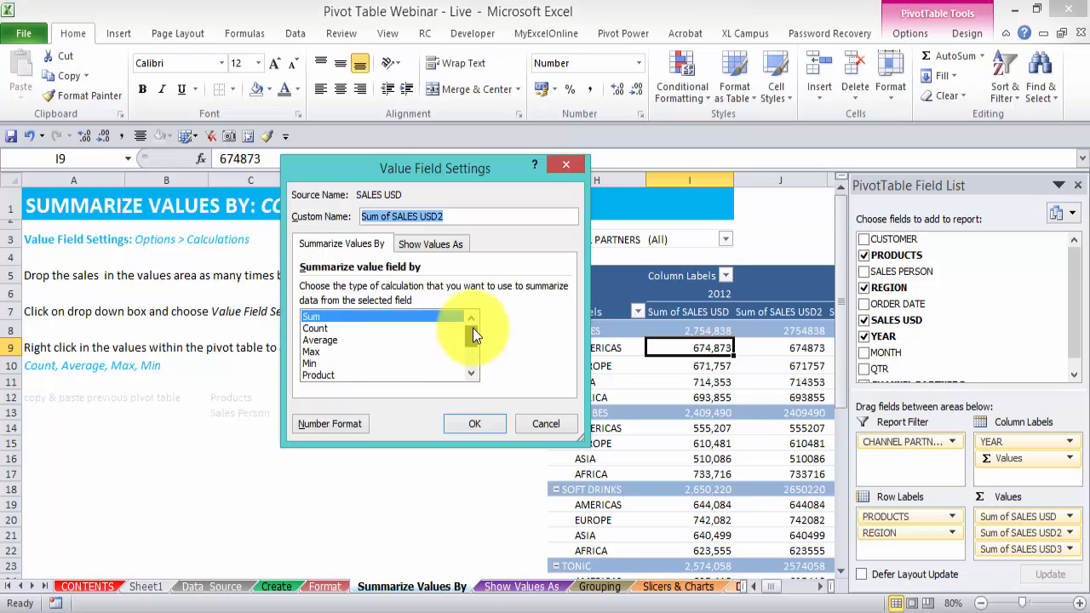
{"action": "left_click", "coordinate": [324, 328]}
{"action": "left_click", "coordinate": [469, 424]}
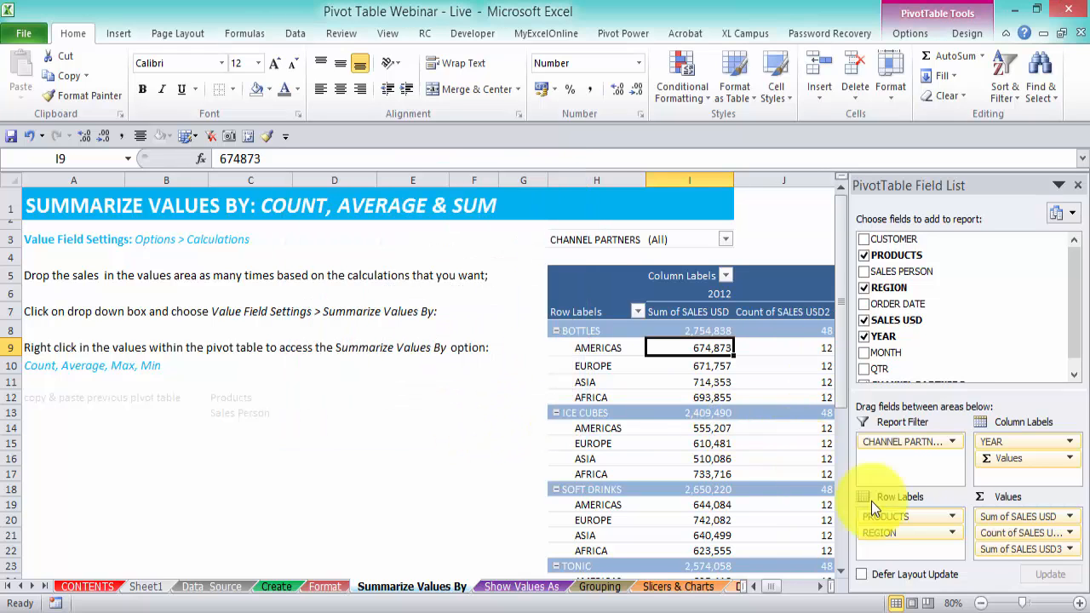
Summarize the third SALES USD value field by Average and close the field list.
{"action": "left_click", "coordinate": [1071, 550]}
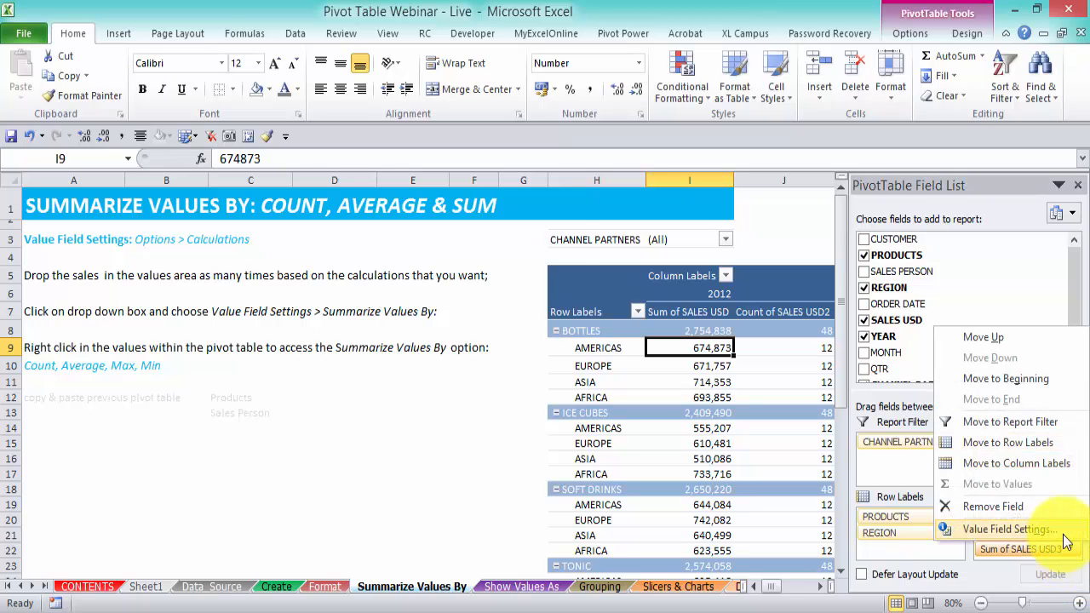
{"action": "left_click", "coordinate": [1018, 525]}
{"action": "left_click", "coordinate": [311, 341]}
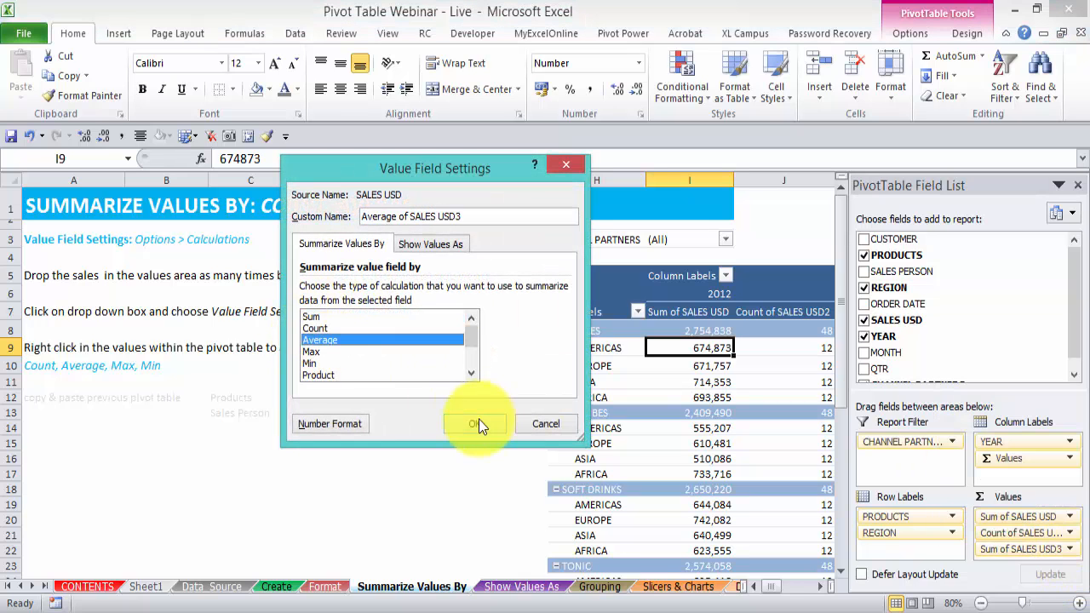
{"action": "left_click", "coordinate": [479, 419]}
{"action": "left_click", "coordinate": [1078, 187]}
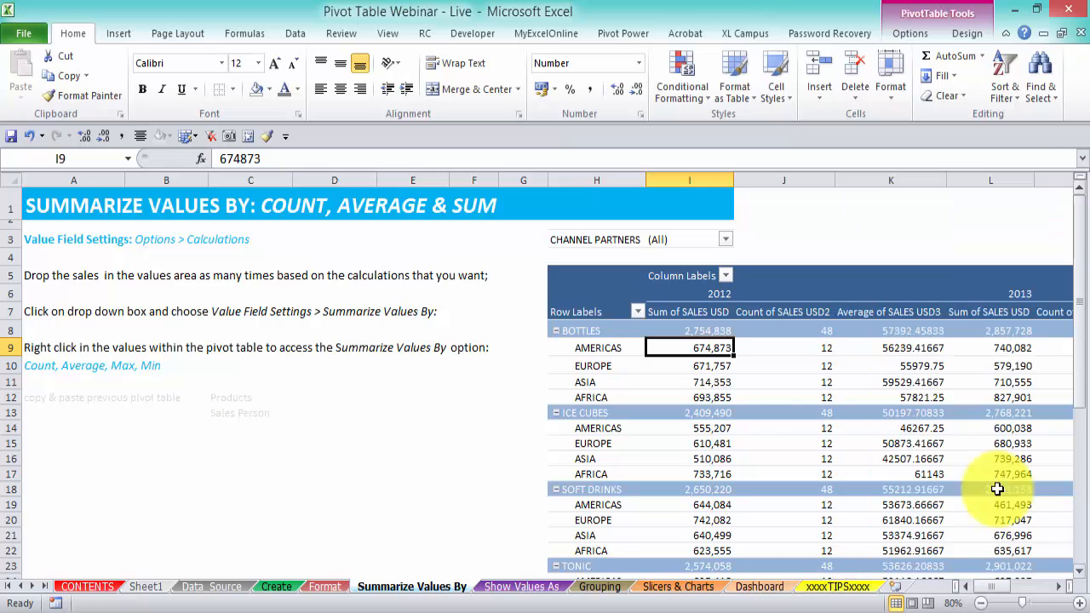
Filter the PivotTable's column labels to show only the year 2012.
{"action": "left_click_drag", "start_coordinate": [963, 586], "coordinate": [998, 567]}
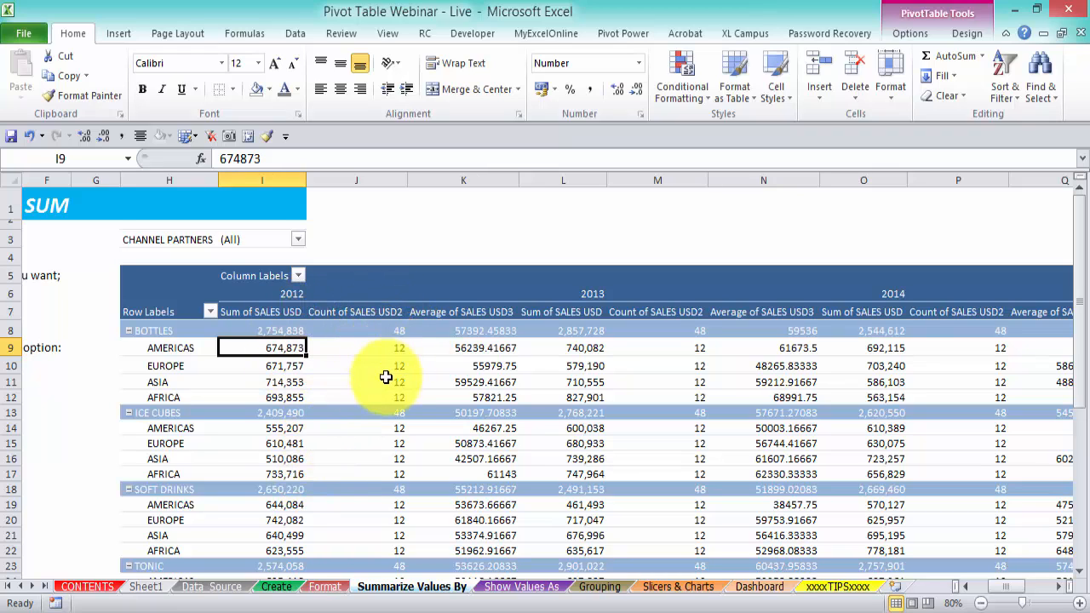
{"action": "mouse_move", "coordinate": [385, 386]}
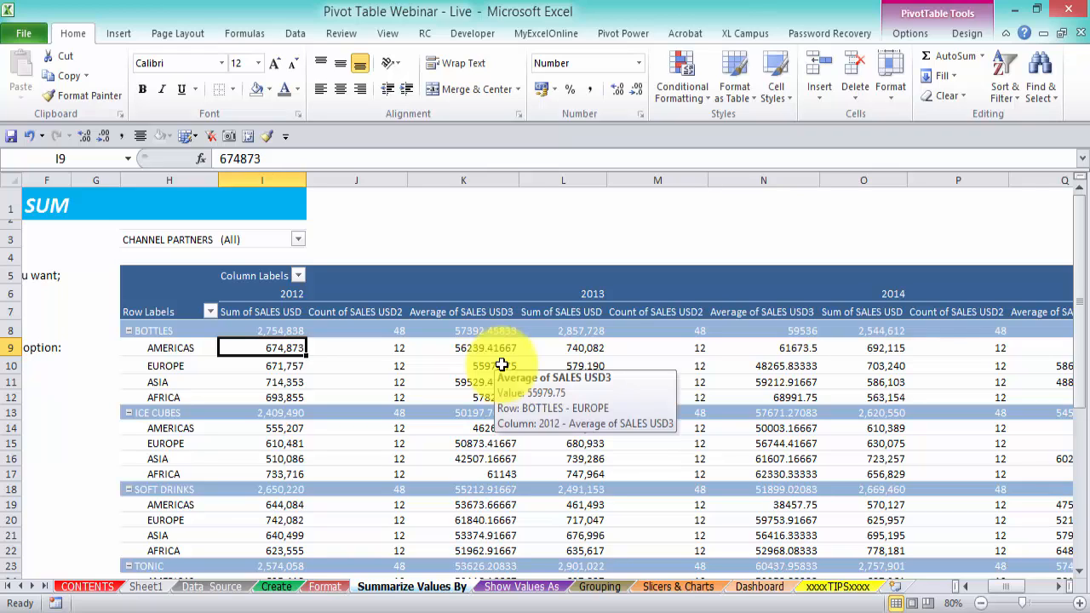
{"action": "left_click", "coordinate": [298, 275]}
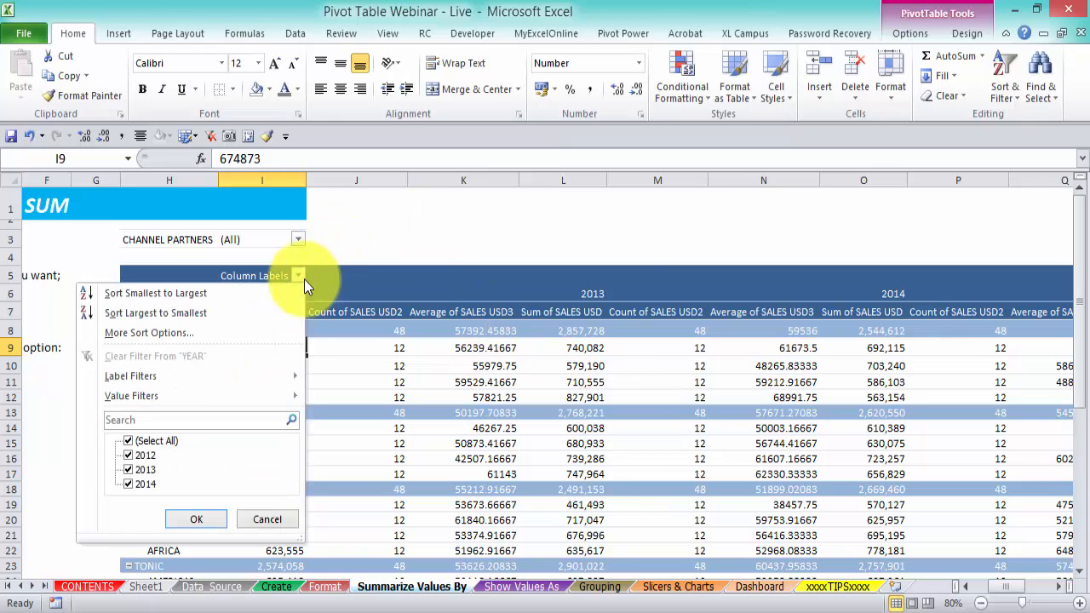
{"action": "left_click", "coordinate": [134, 442]}
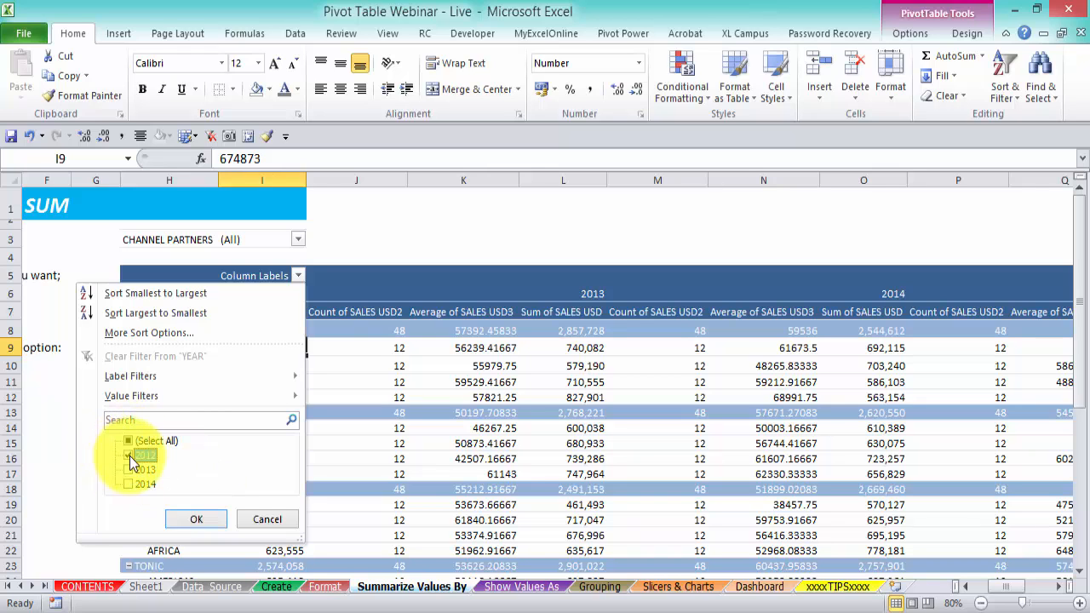
{"action": "left_click", "coordinate": [197, 519]}
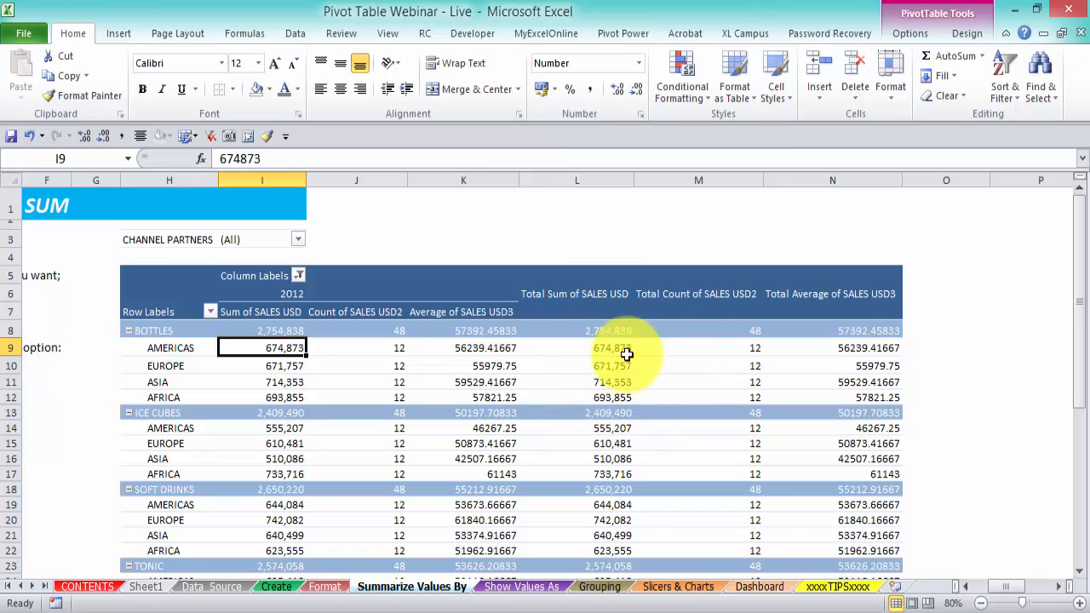
Switch off the PivotTable's grand totals for both rows and columns.
{"action": "left_click", "coordinate": [509, 353]}
{"action": "left_click", "coordinate": [966, 34]}
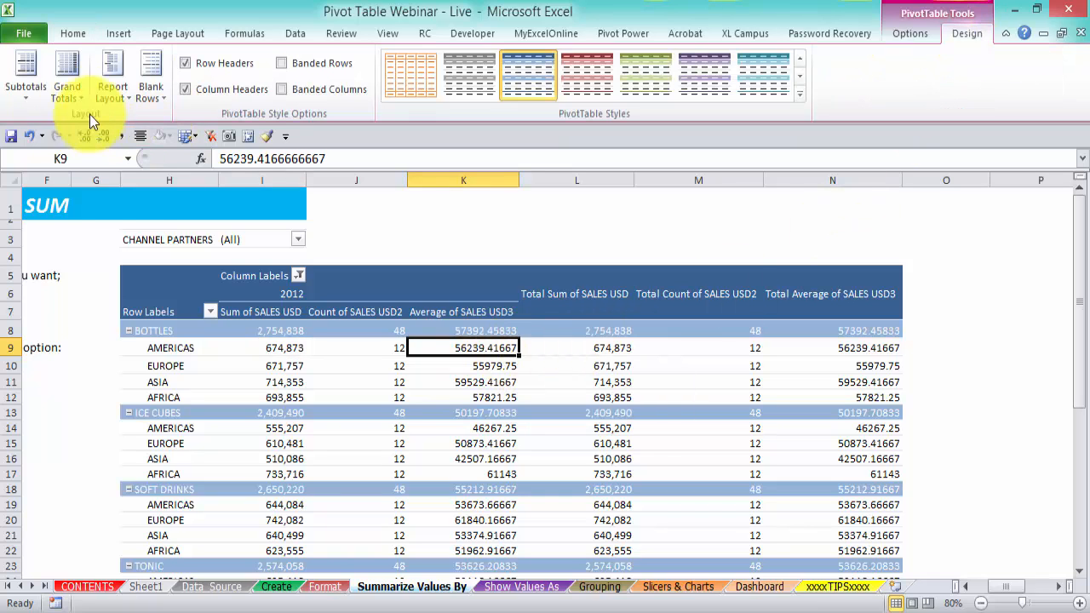
{"action": "left_click", "coordinate": [73, 95]}
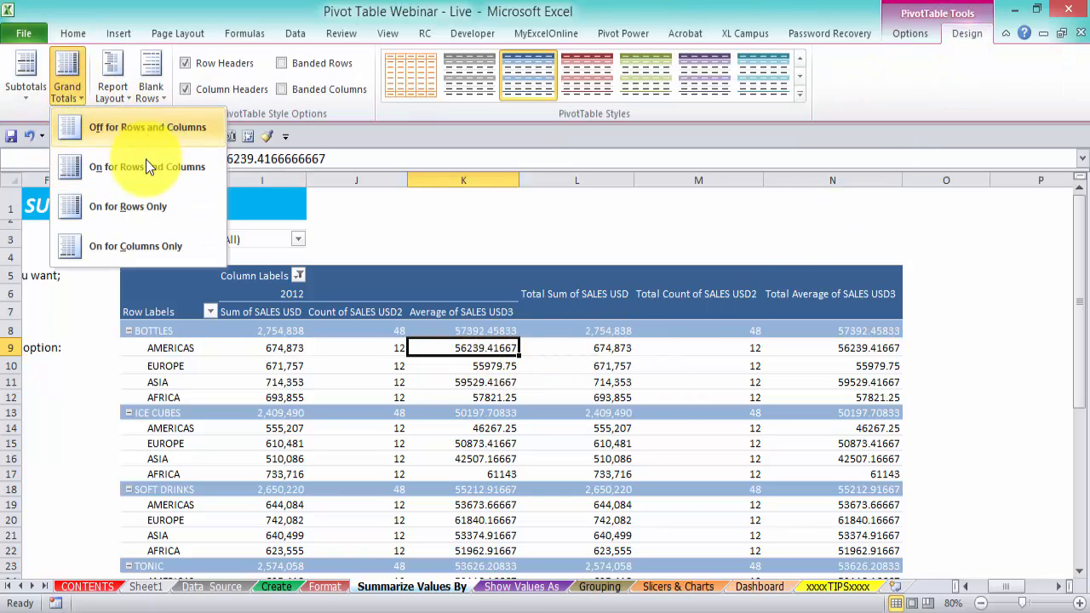
{"action": "left_click", "coordinate": [161, 130]}
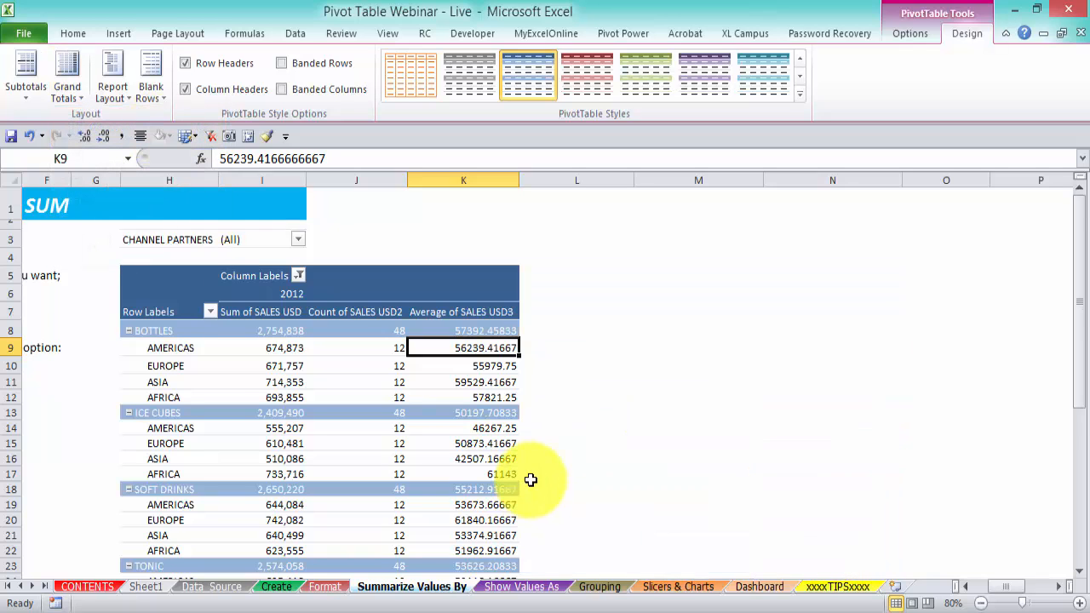
Format the Average of SALES USD3 values as Number with 0 decimal places and a thousands separator.
{"action": "scroll", "coordinate": [528, 474], "scroll_direction": "down", "scroll_amount": 1}
{"action": "right_click", "coordinate": [496, 295]}
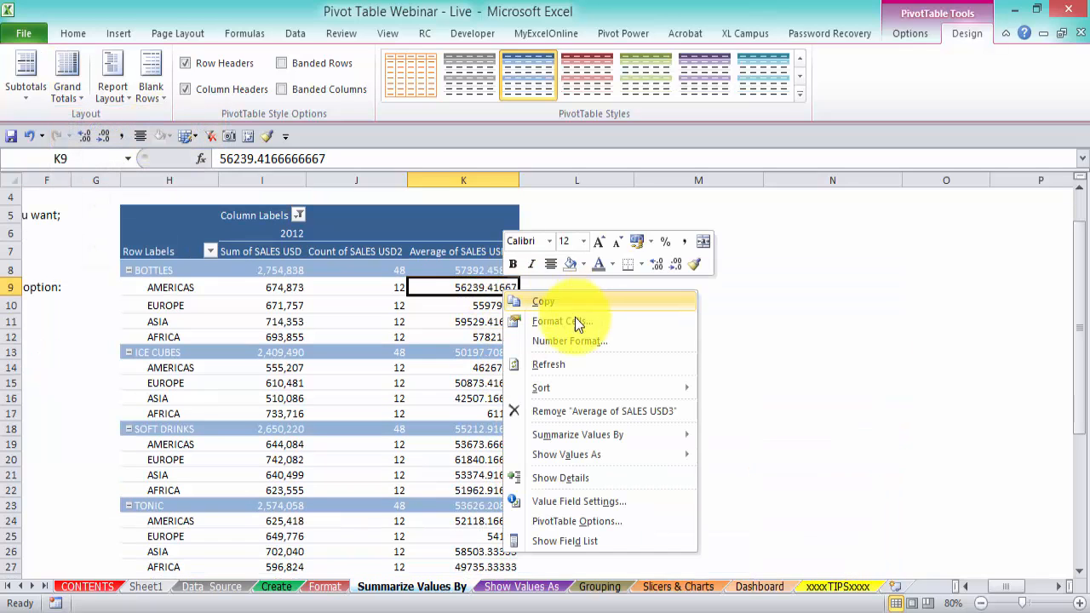
{"action": "left_click", "coordinate": [579, 342]}
{"action": "left_click", "coordinate": [416, 215]}
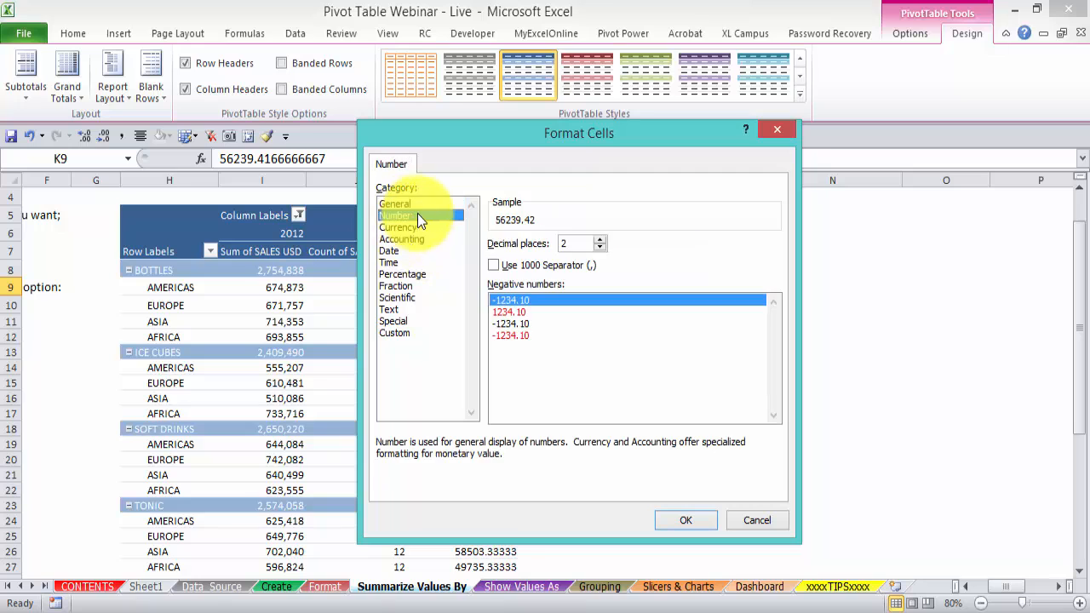
{"action": "left_click", "coordinate": [594, 265]}
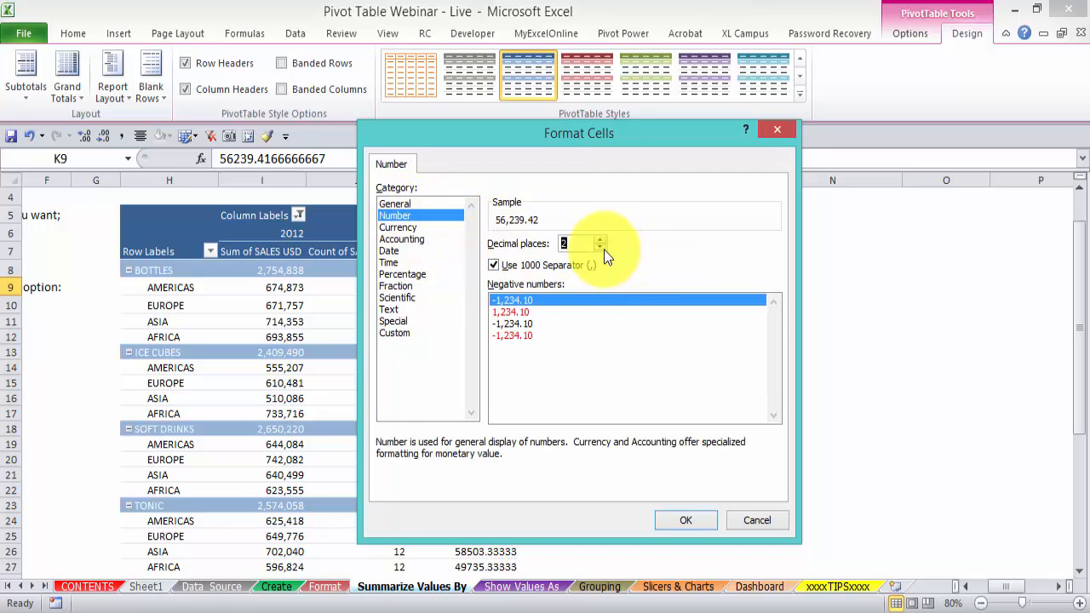
{"action": "left_click", "coordinate": [600, 248]}
{"action": "left_click", "coordinate": [599, 248]}
{"action": "left_click", "coordinate": [693, 520]}
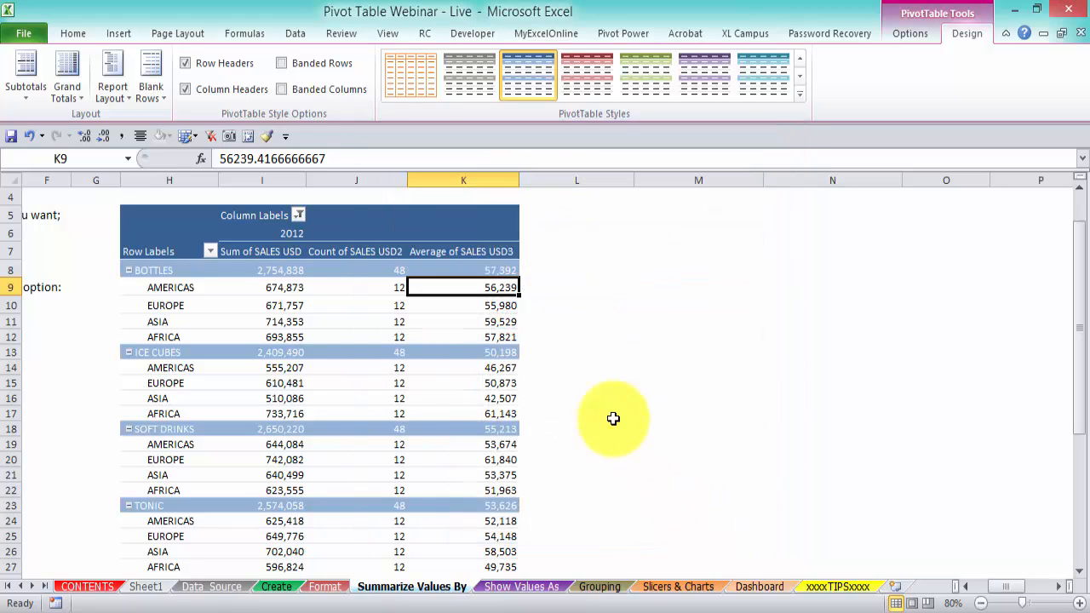
Center the contents of columns I to K horizontally.
{"action": "left_click", "coordinate": [267, 178]}
{"action": "left_click_drag", "start_coordinate": [267, 175], "coordinate": [450, 185]}
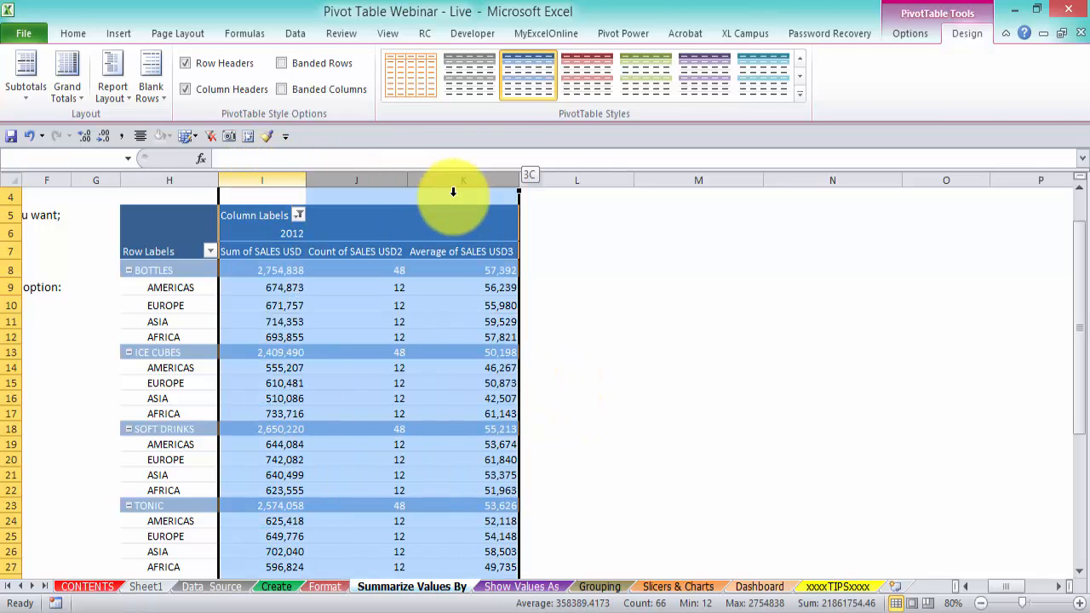
{"action": "left_click", "coordinate": [74, 33]}
{"action": "left_click", "coordinate": [340, 89]}
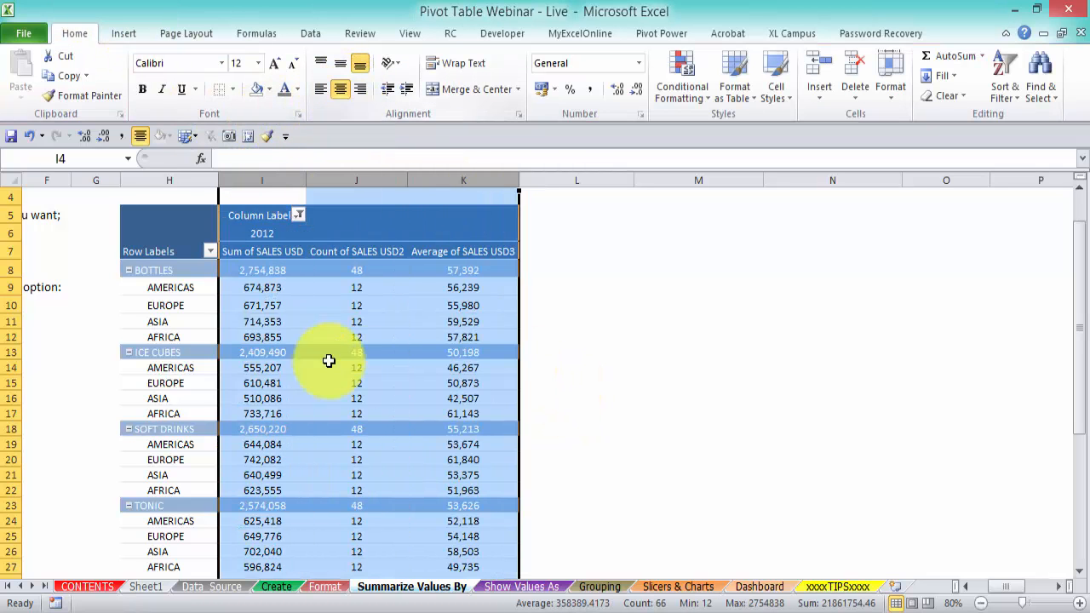
{"action": "left_click", "coordinate": [463, 271]}
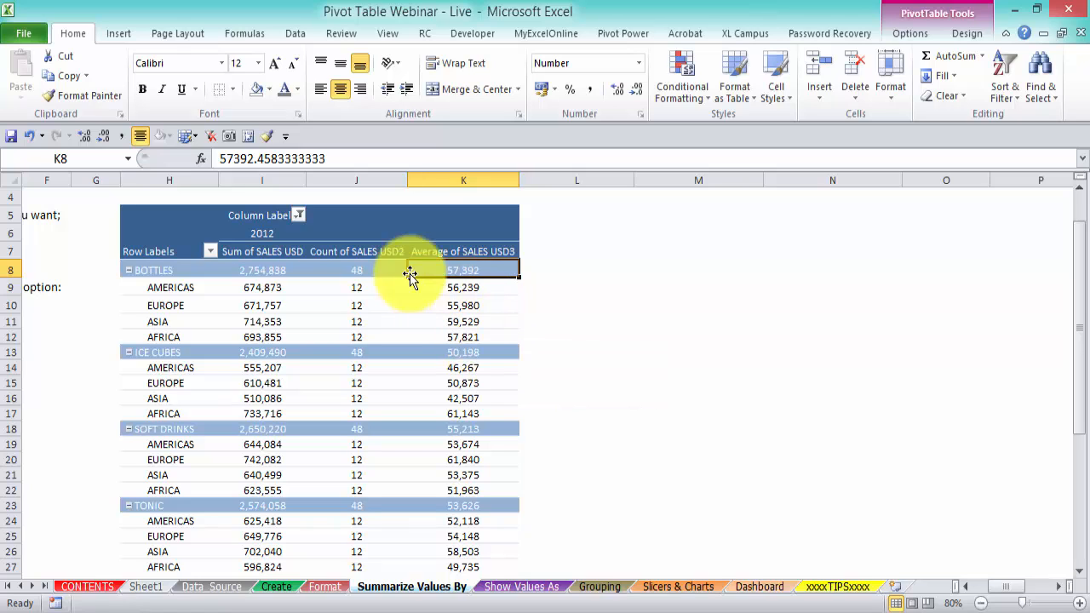
Shorten the Count of SALES USD2 heading in cell J7 to Count.
{"action": "left_click", "coordinate": [361, 252]}
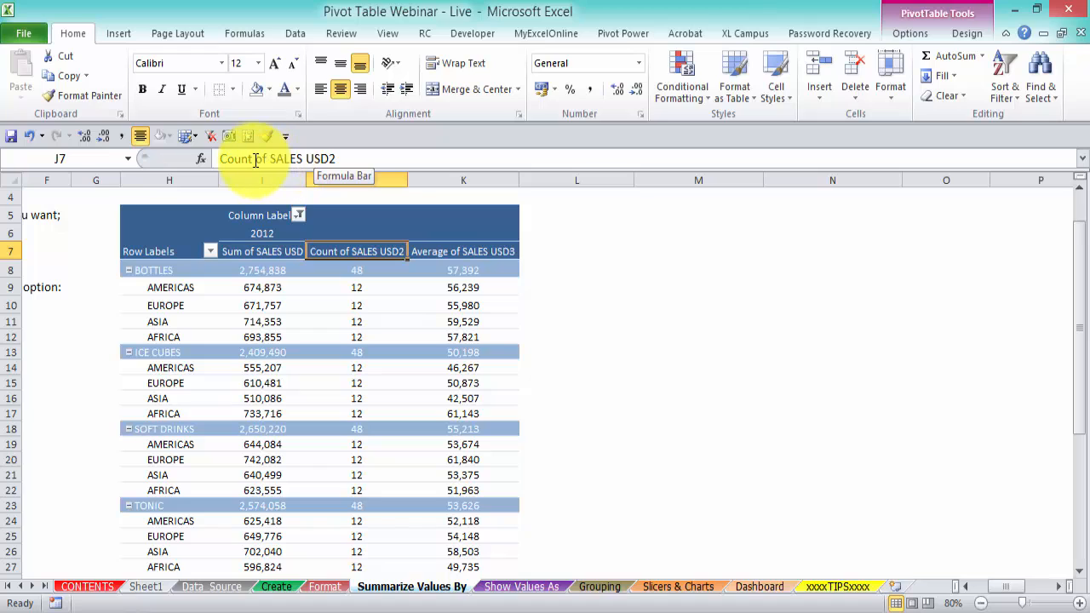
{"action": "left_click_drag", "start_coordinate": [248, 160], "coordinate": [437, 184]}
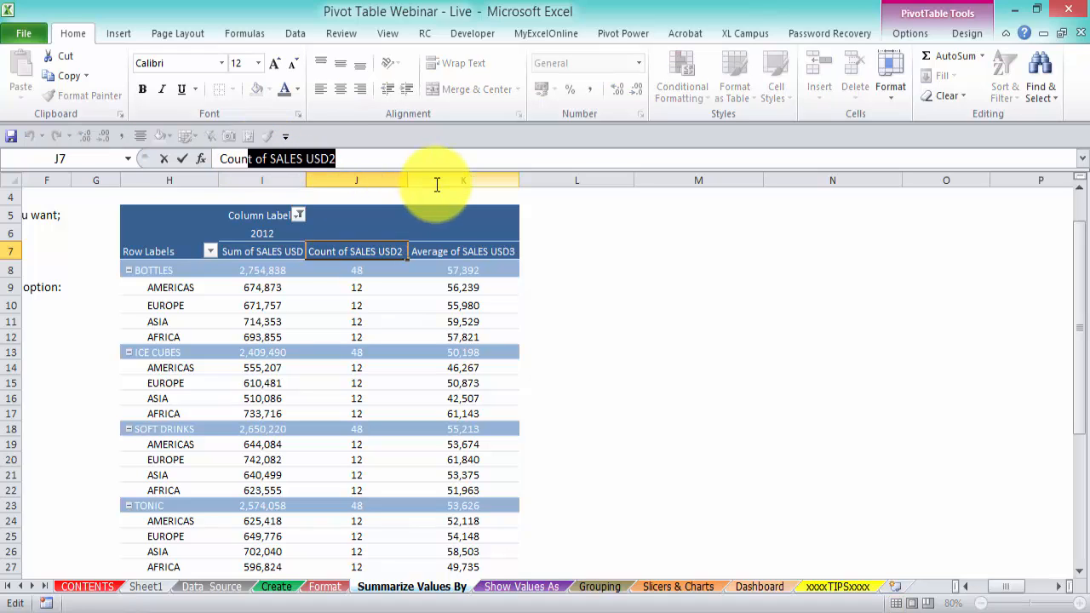
{"action": "left_click", "coordinate": [253, 160]}
{"action": "left_click_drag", "start_coordinate": [253, 160], "coordinate": [500, 193]}
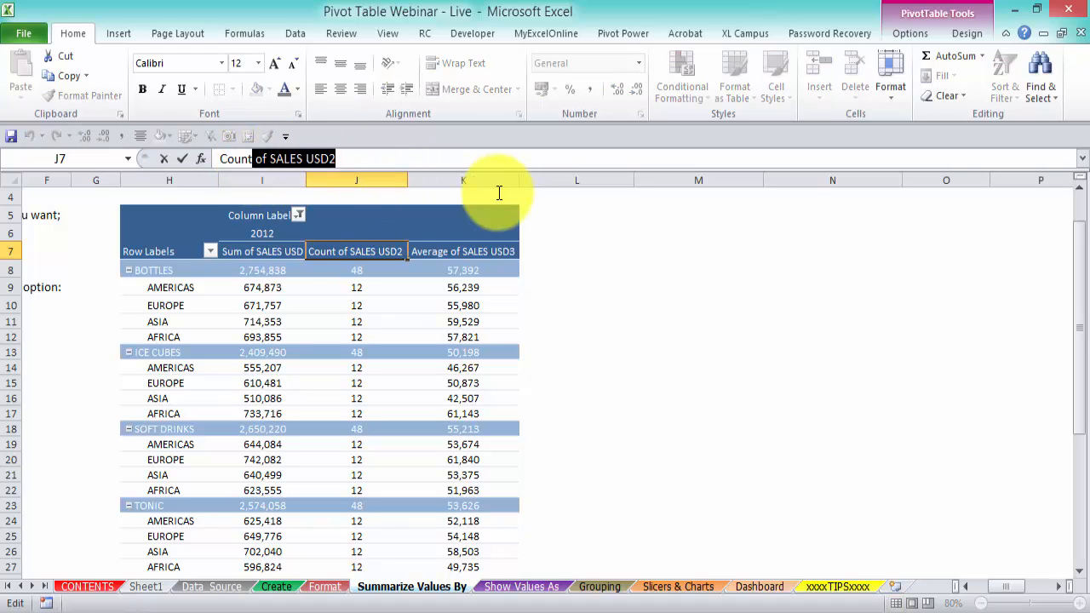
{"action": "key", "text": "Delete"}
{"action": "key", "text": "Return"}
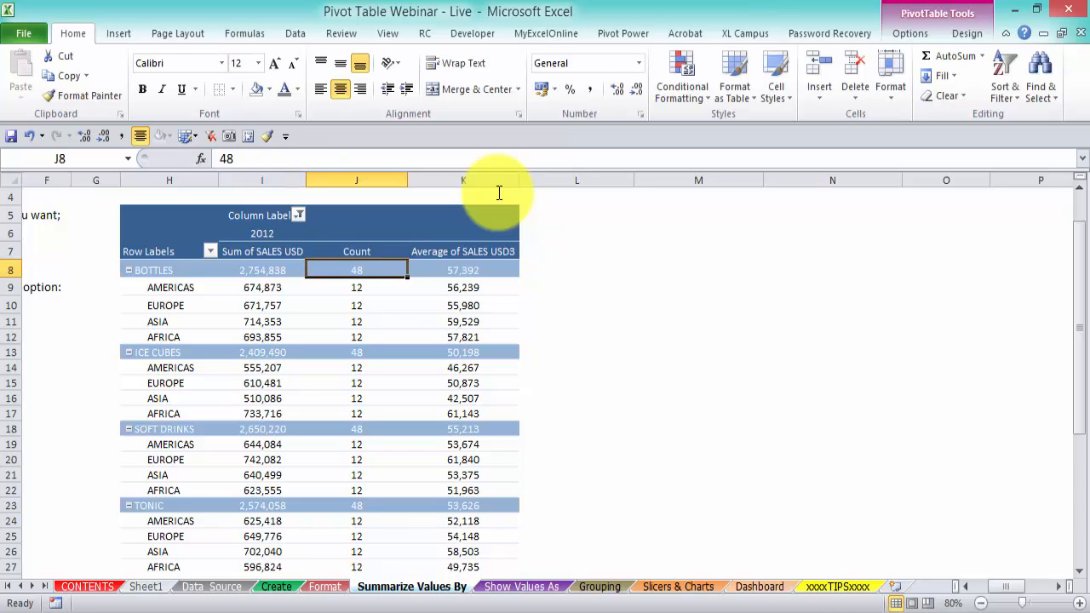
Shorten the Average of SALES USD3 heading in cell K7 to Average.
{"action": "left_click", "coordinate": [463, 251]}
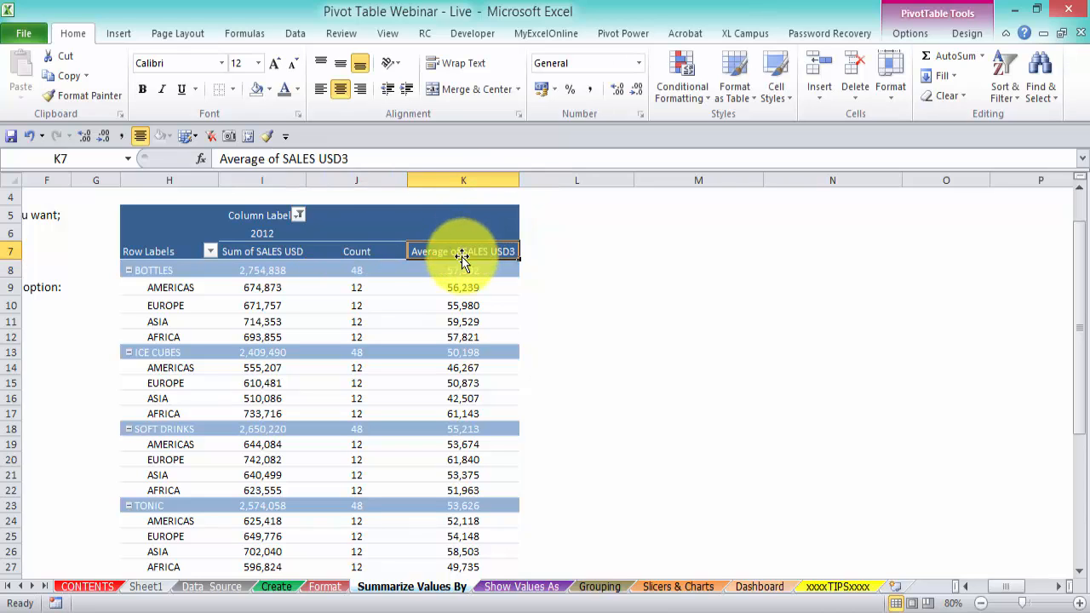
{"action": "left_click", "coordinate": [267, 160]}
{"action": "left_click_drag", "start_coordinate": [265, 159], "coordinate": [531, 214]}
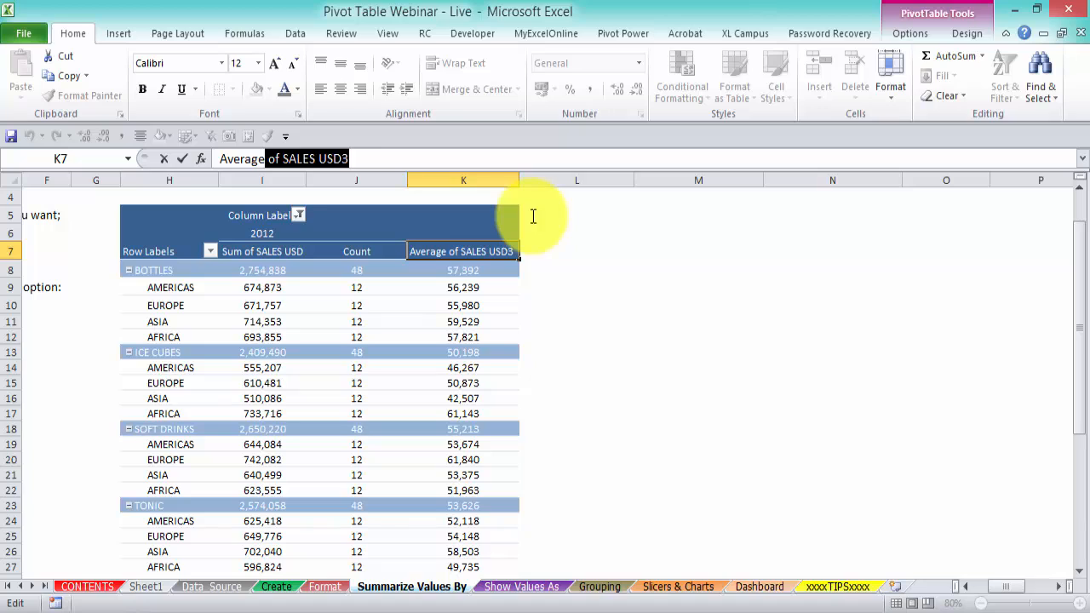
{"action": "key", "text": "Delete"}
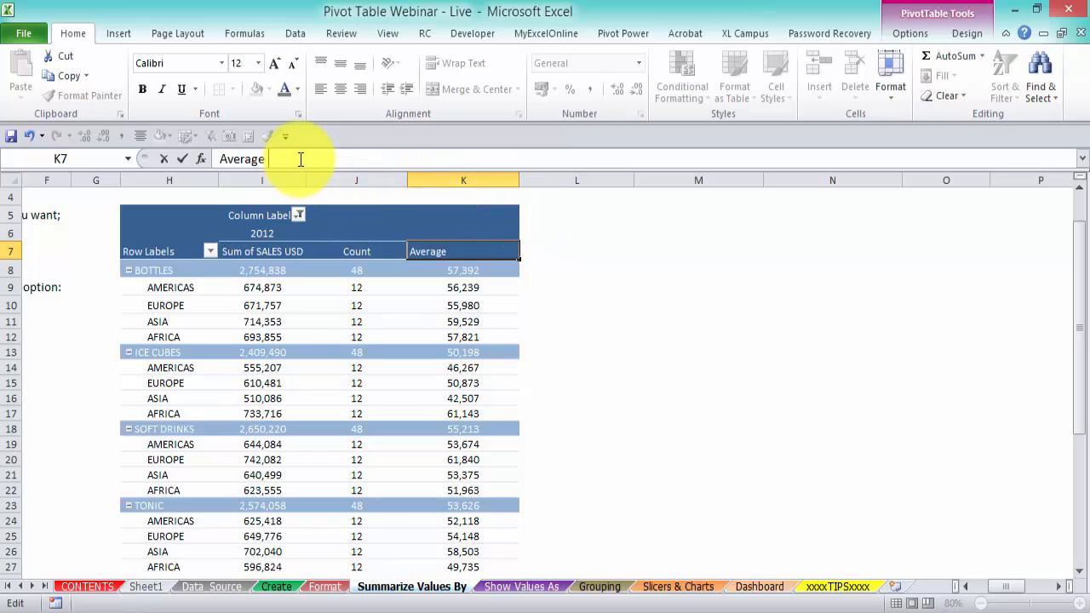
{"action": "key", "text": "Return"}
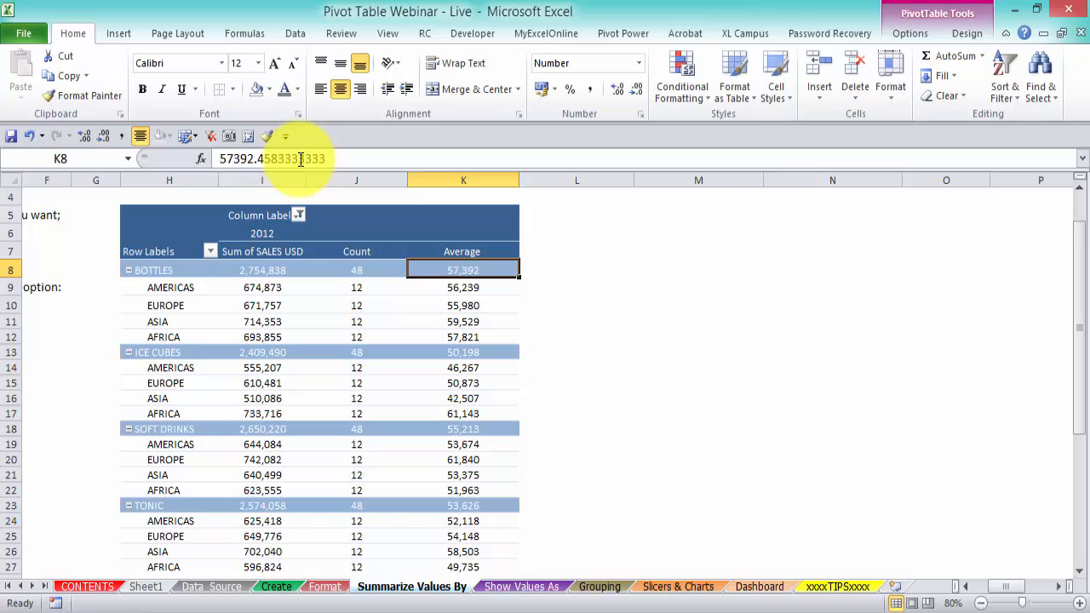
Reorder the PivotTable values so Average comes before Count, and widen column K.
{"action": "right_click", "coordinate": [459, 273]}
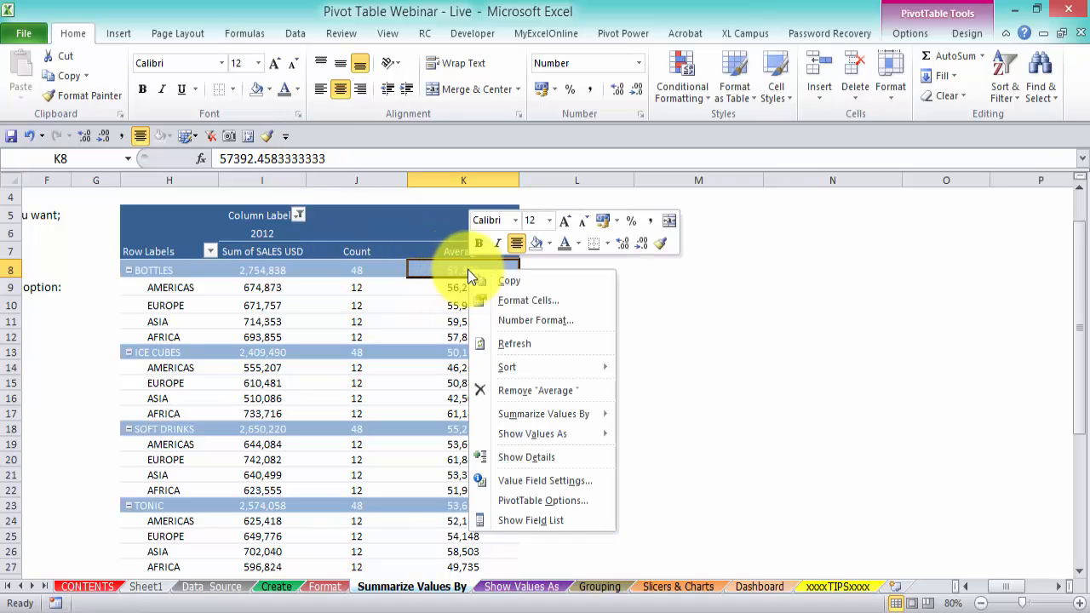
{"action": "left_click", "coordinate": [562, 519]}
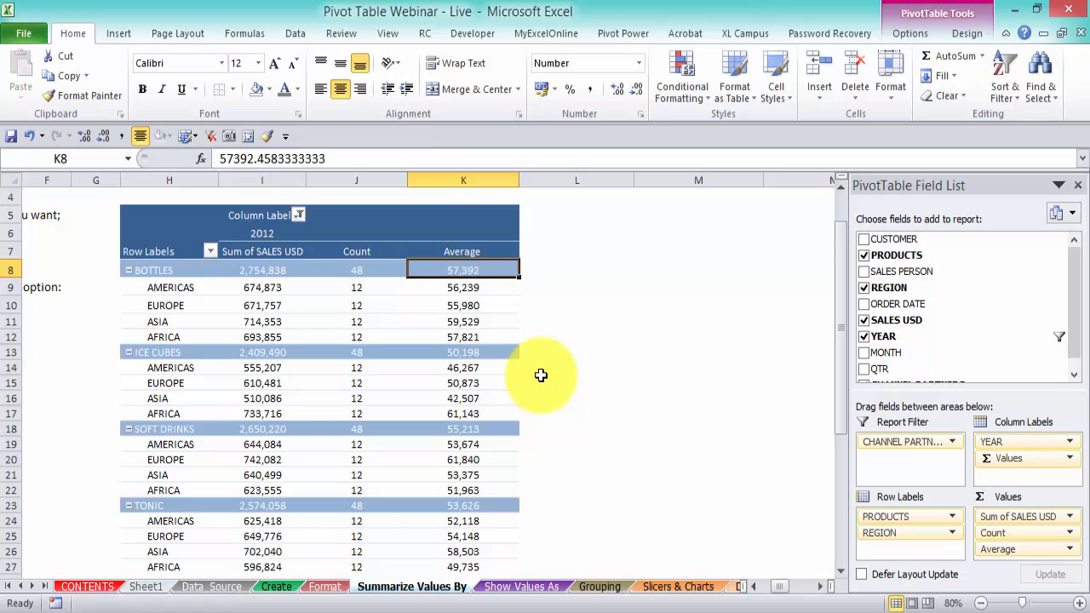
{"action": "left_click_drag", "start_coordinate": [1012, 533], "coordinate": [1015, 552]}
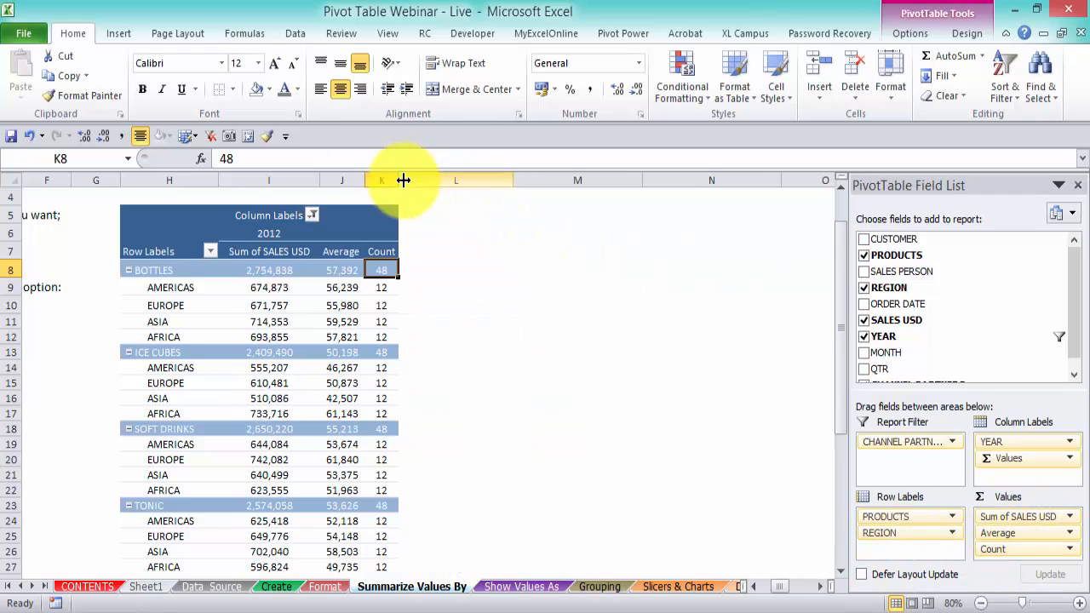
{"action": "left_click_drag", "start_coordinate": [403, 181], "coordinate": [421, 181]}
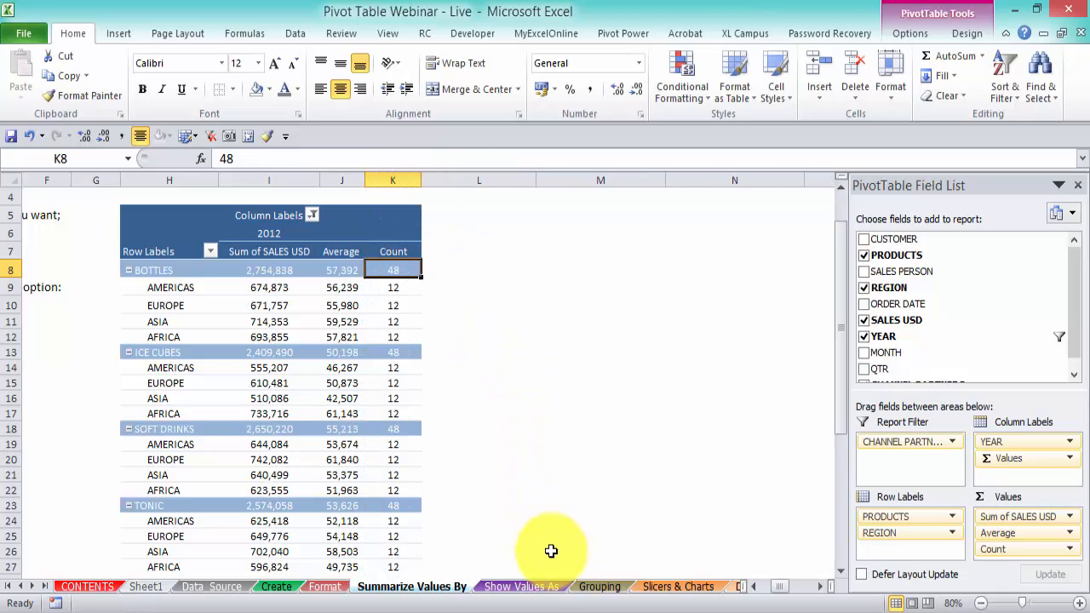
Create a PivotTable from Table2 on the Data_Source sheet, placed in cell G5 of the existing Show Values As sheet.
{"action": "left_click", "coordinate": [536, 589]}
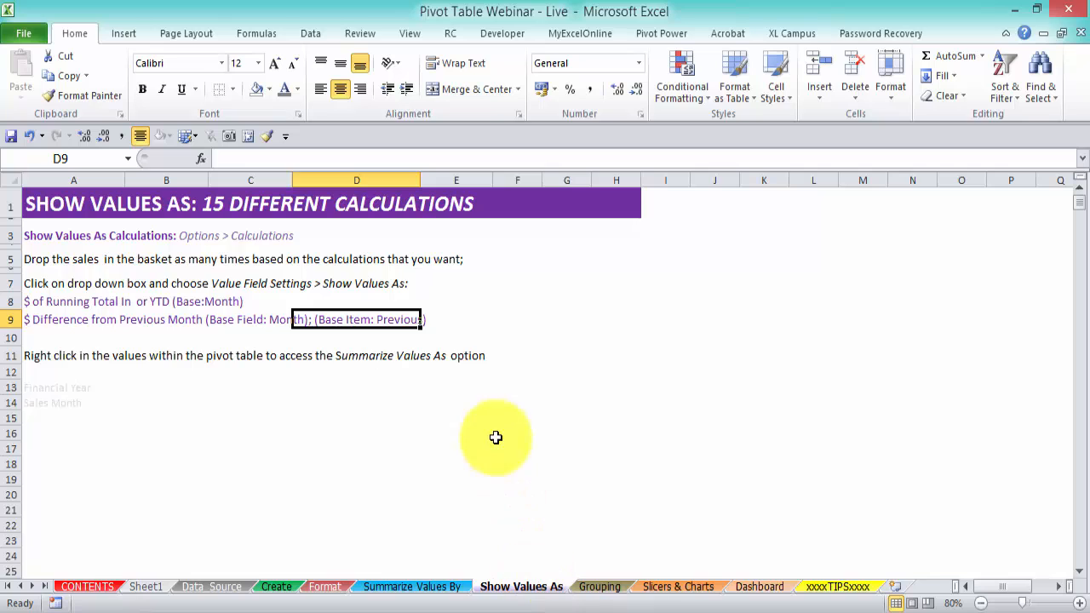
{"action": "left_click", "coordinate": [468, 385]}
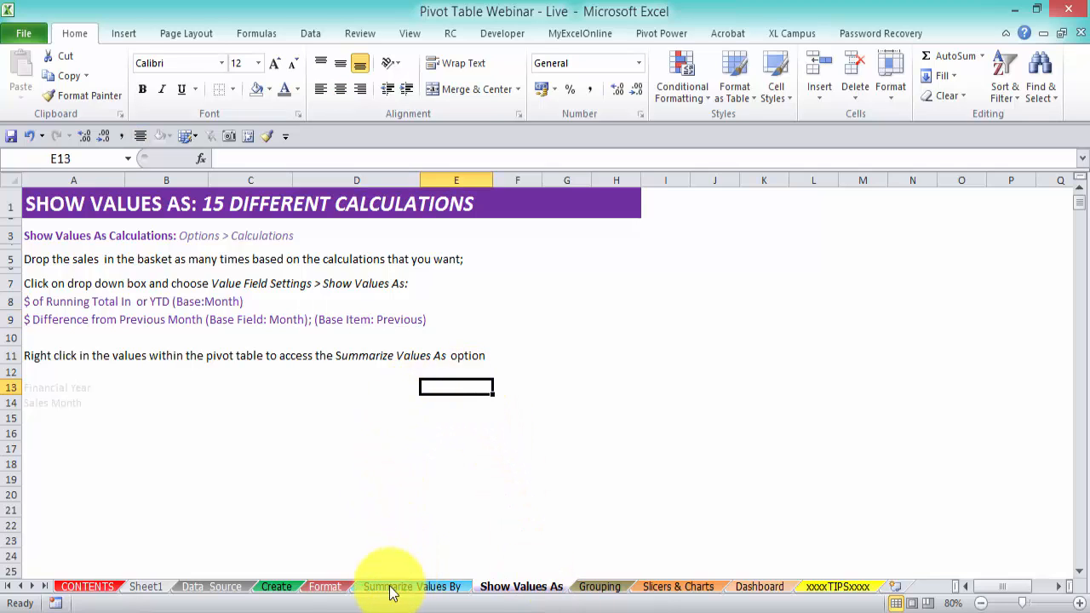
{"action": "left_click", "coordinate": [230, 587]}
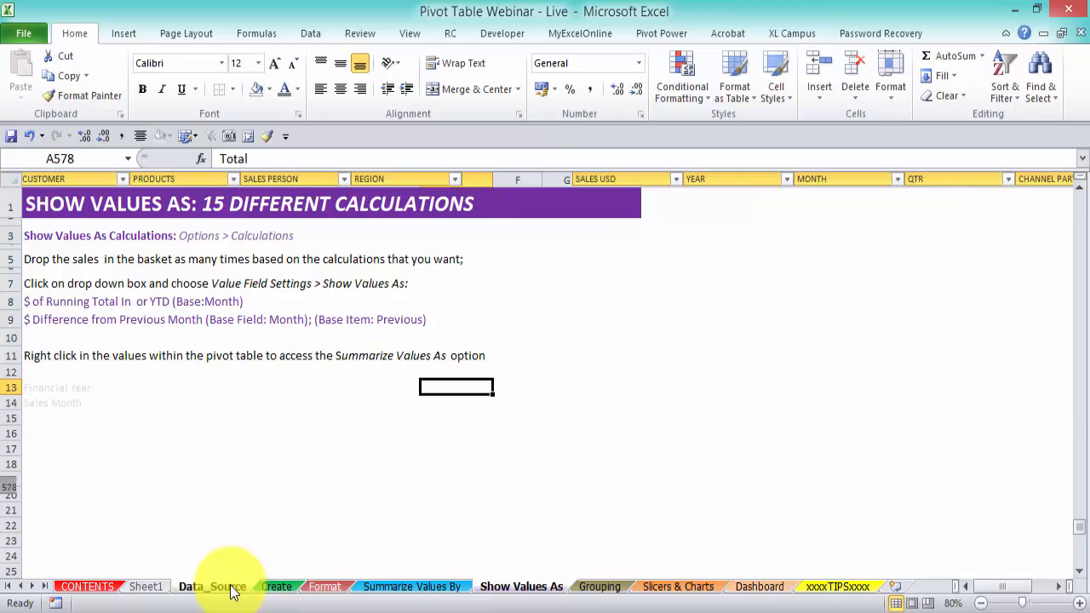
{"action": "left_click", "coordinate": [305, 297]}
{"action": "left_click", "coordinate": [123, 33]}
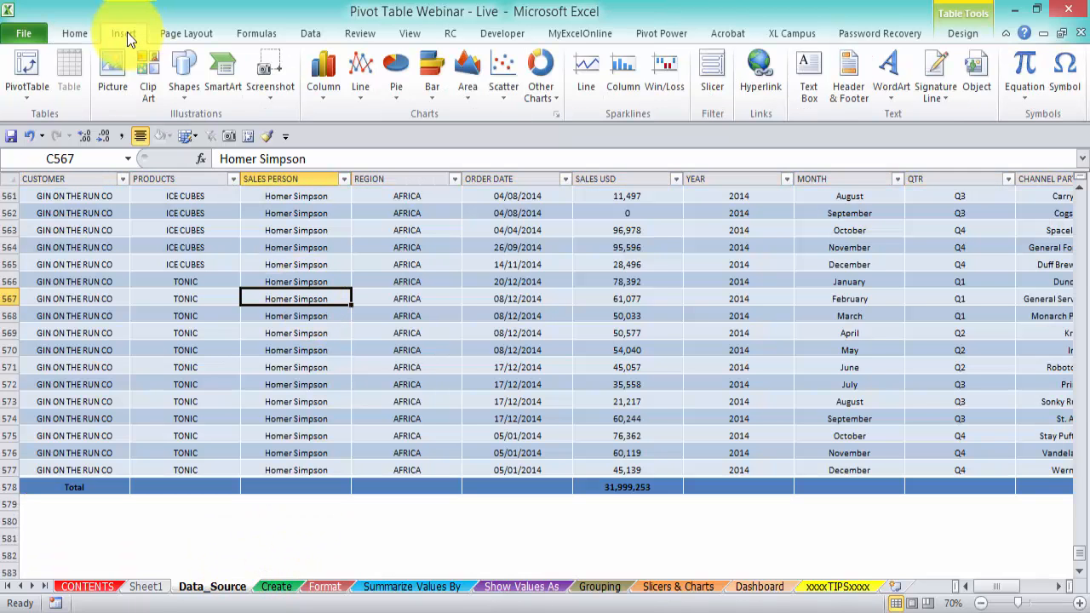
{"action": "left_click", "coordinate": [24, 68]}
{"action": "left_click", "coordinate": [292, 362]}
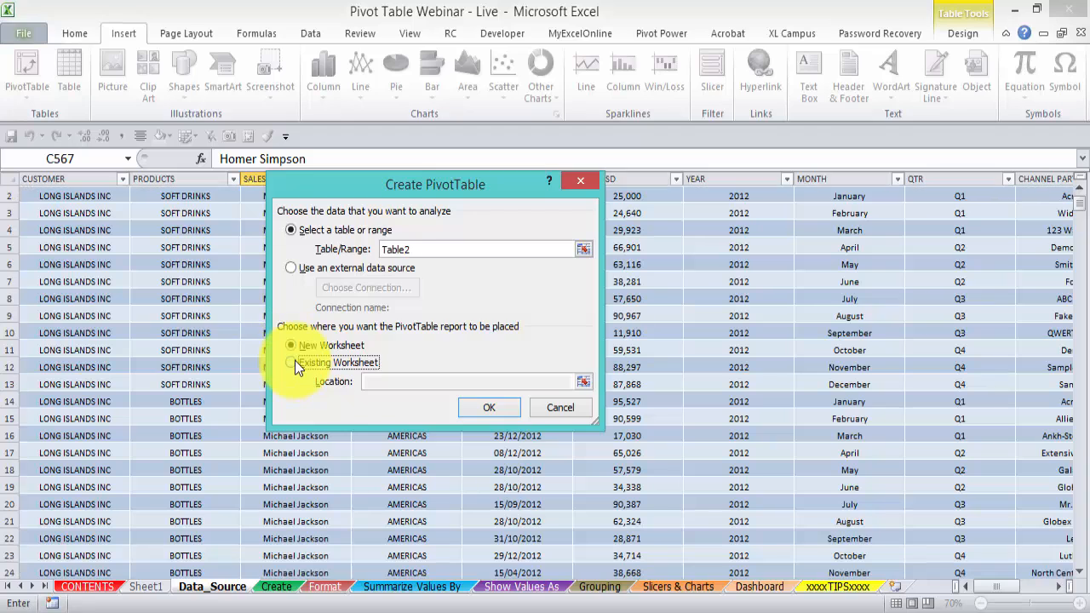
{"action": "left_click", "coordinate": [584, 382]}
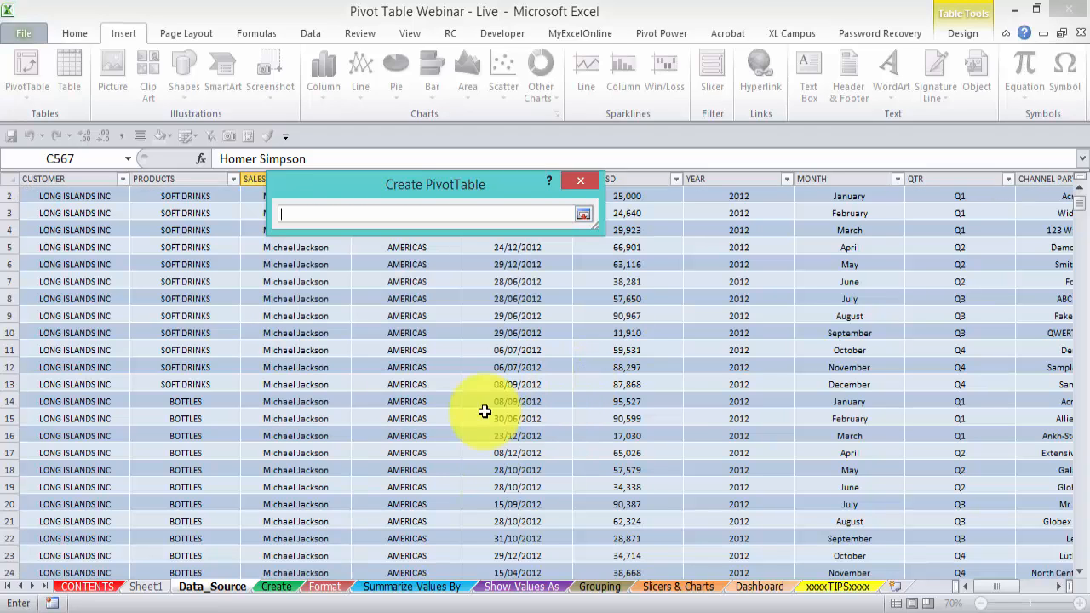
{"action": "left_click", "coordinate": [521, 584]}
{"action": "left_click", "coordinate": [584, 254]}
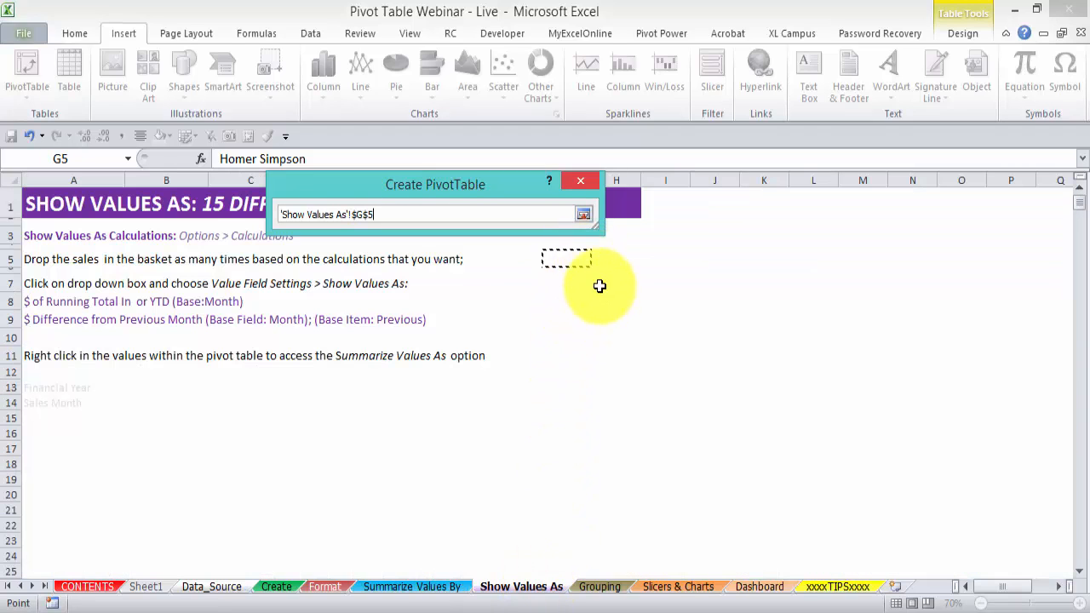
{"action": "left_click", "coordinate": [584, 215]}
{"action": "left_click", "coordinate": [502, 410]}
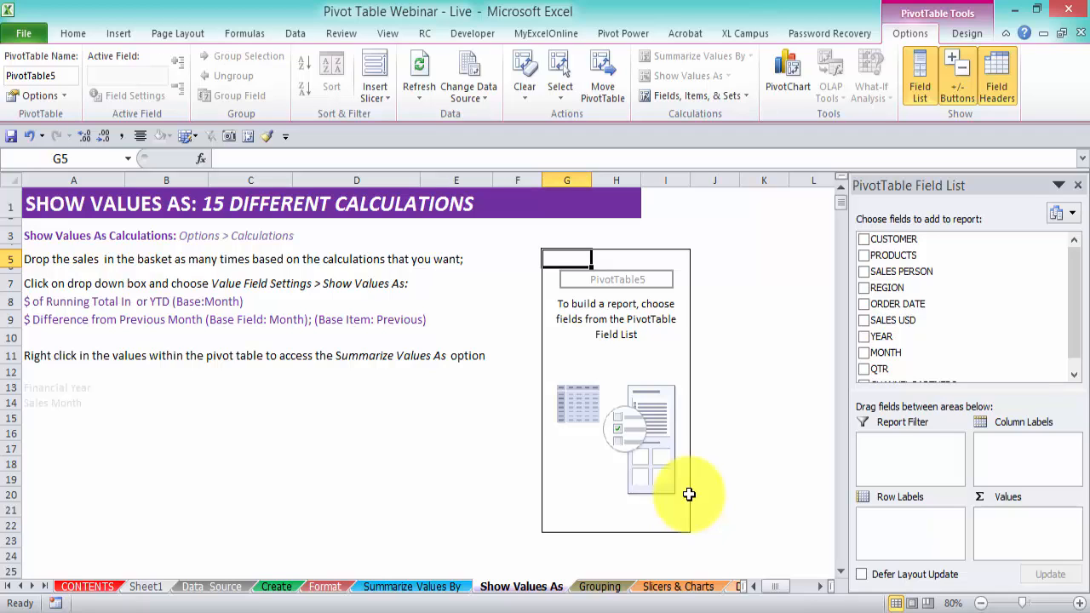
Put MONTH in the row labels, YEAR in the column labels and SALES USD in the values, and make row 6 taller.
{"action": "left_click_drag", "start_coordinate": [888, 352], "coordinate": [1022, 462]}
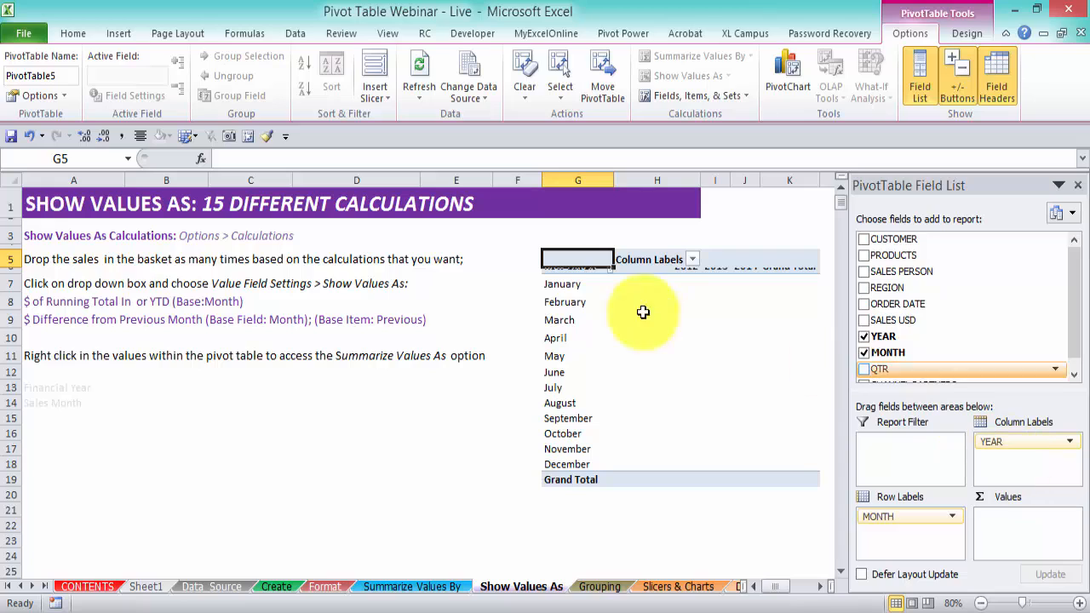
{"action": "left_click_drag", "start_coordinate": [13, 268], "coordinate": [12, 286]}
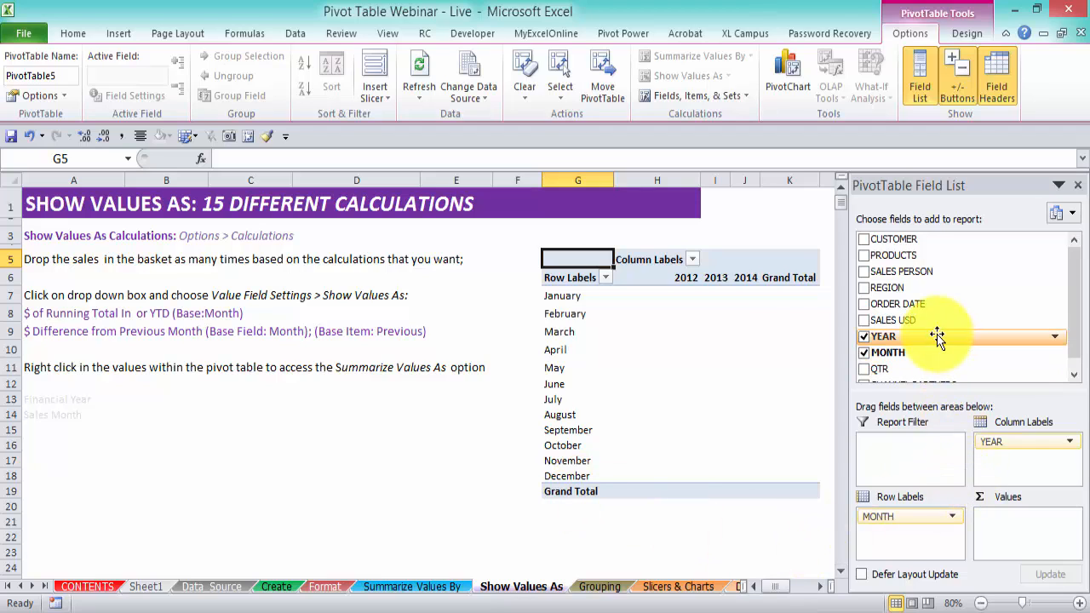
{"action": "left_click_drag", "start_coordinate": [928, 322], "coordinate": [1041, 537]}
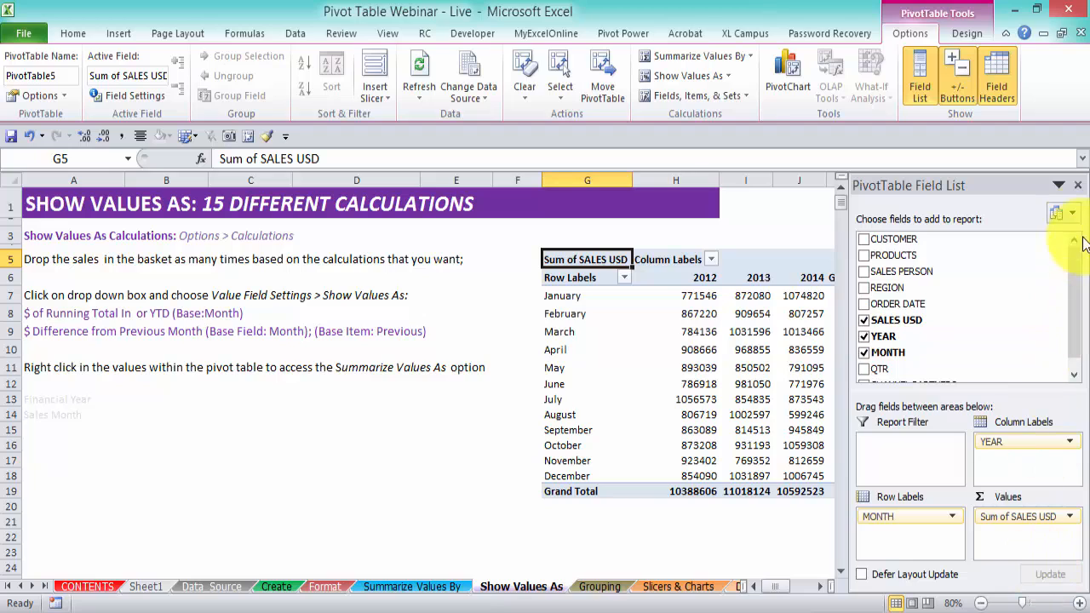
{"action": "left_click", "coordinate": [1080, 186]}
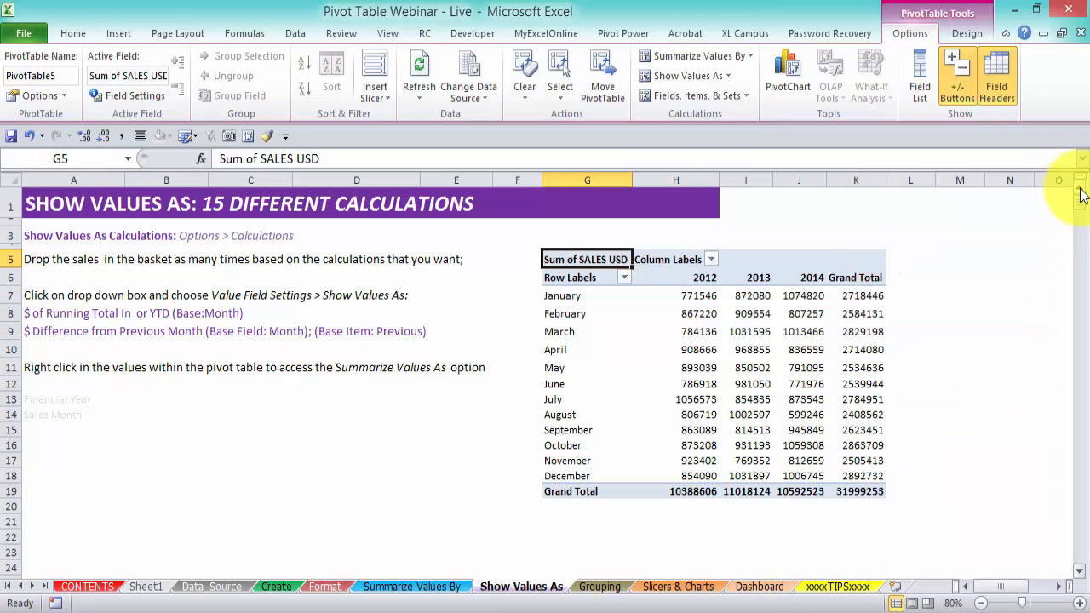
Apply the blue PivotTable style from the first row of the Medium styles.
{"action": "left_click", "coordinate": [801, 295]}
{"action": "left_click", "coordinate": [963, 34]}
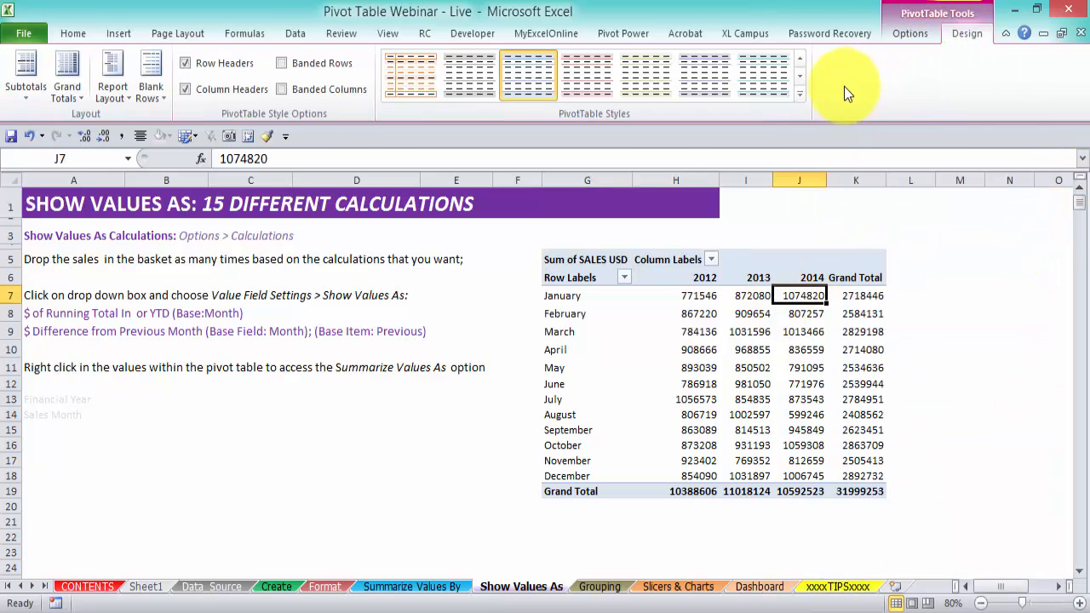
{"action": "left_click", "coordinate": [804, 92]}
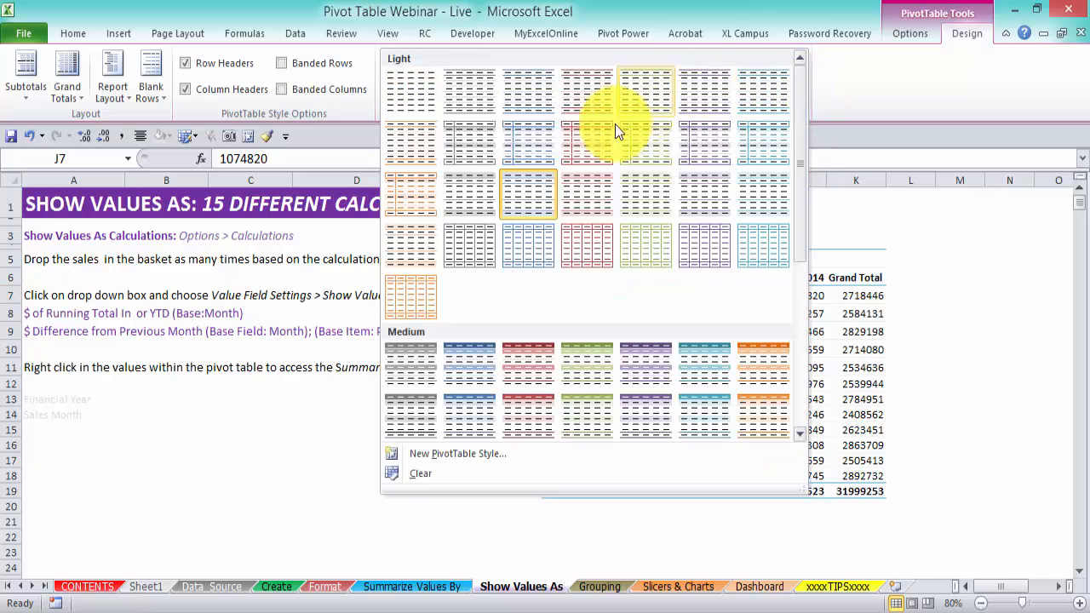
{"action": "left_click", "coordinate": [467, 362]}
Format the Sum of SALES USD values as Number with 0 decimal places and a thousands separator.
{"action": "right_click", "coordinate": [756, 329]}
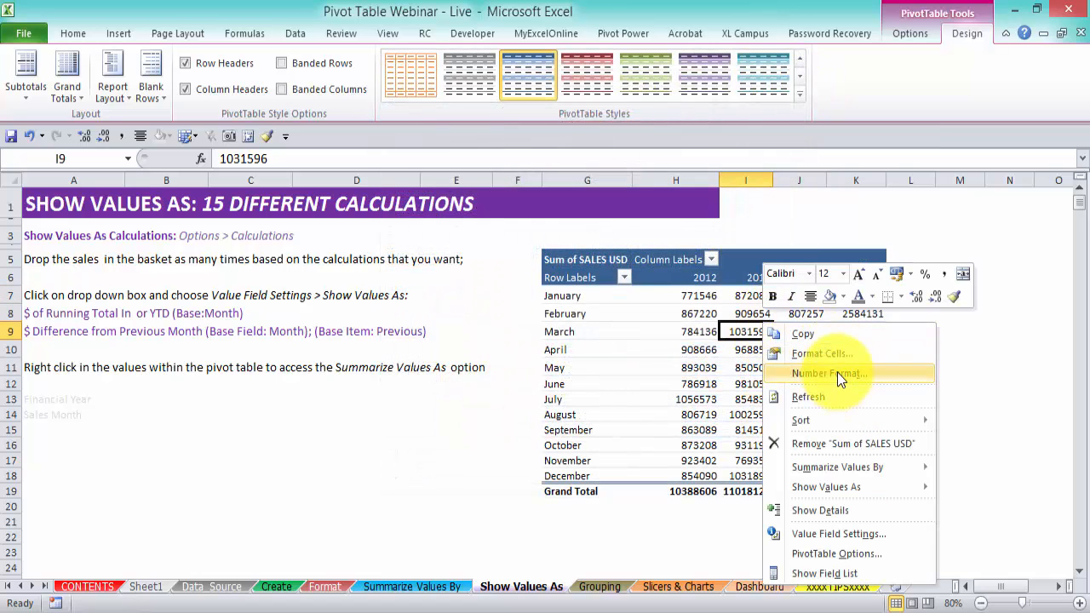
{"action": "left_click", "coordinate": [838, 373]}
{"action": "left_click", "coordinate": [653, 245]}
{"action": "left_click", "coordinate": [752, 294]}
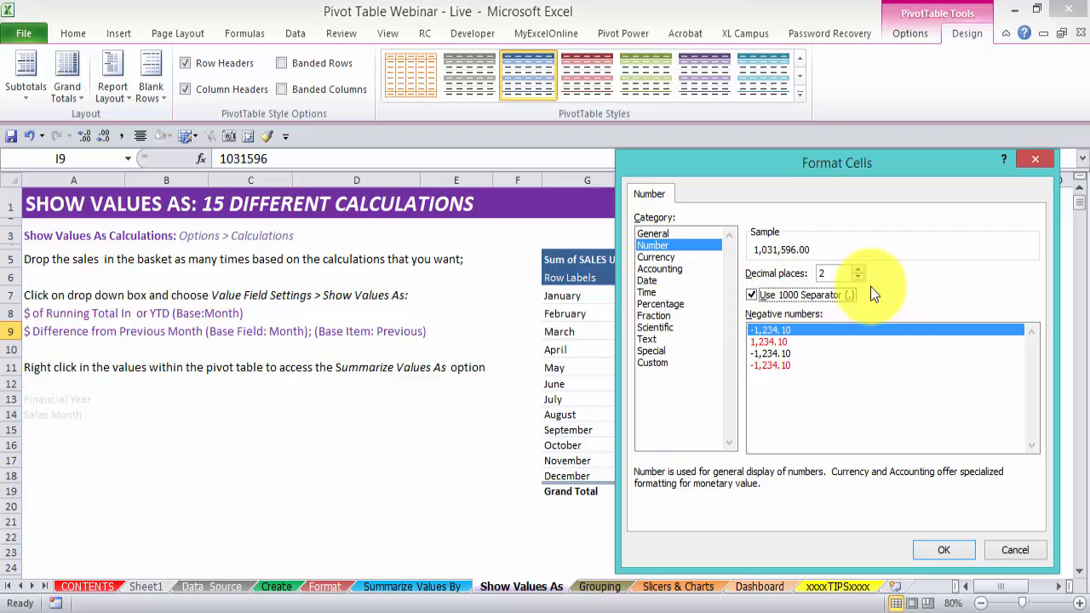
{"action": "left_click", "coordinate": [858, 277]}
{"action": "left_click", "coordinate": [861, 277]}
{"action": "left_click", "coordinate": [941, 549]}
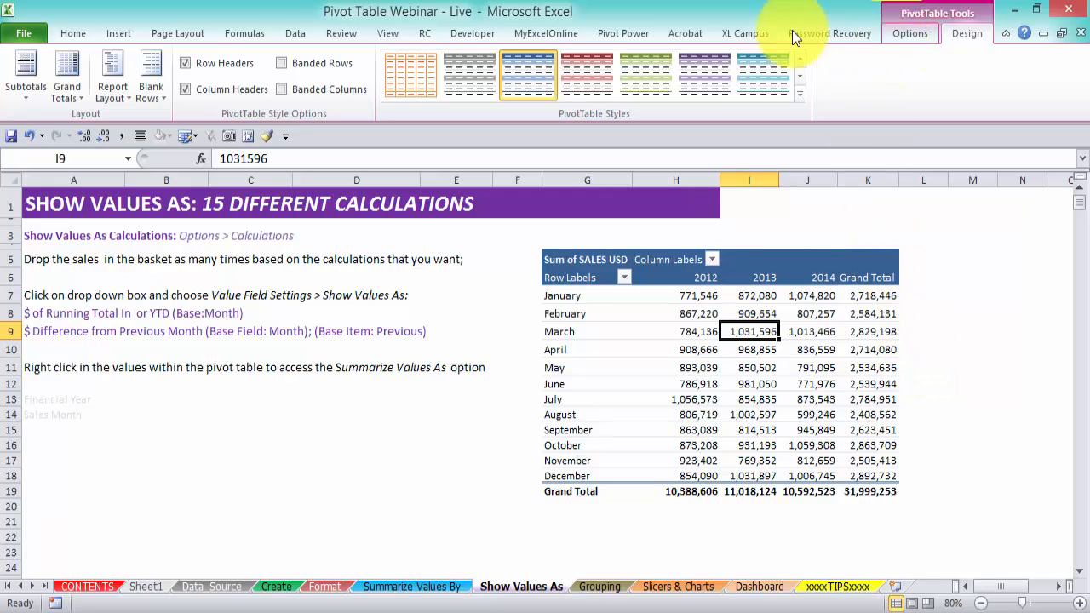
Remove the Grand Total column from the PivotTable and display the field list again.
{"action": "right_click", "coordinate": [876, 281]}
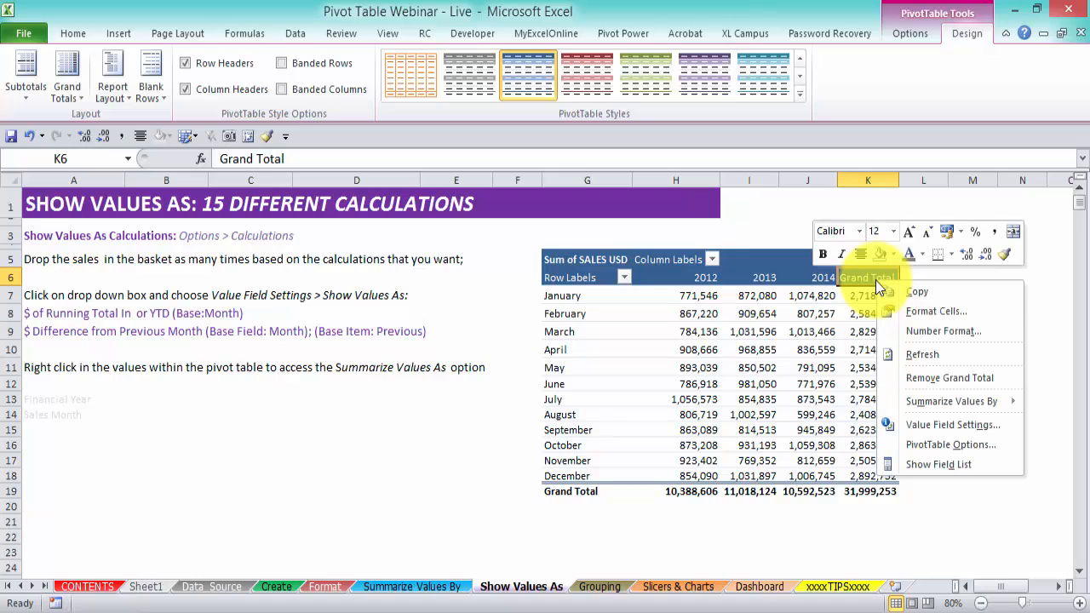
{"action": "left_click", "coordinate": [998, 377]}
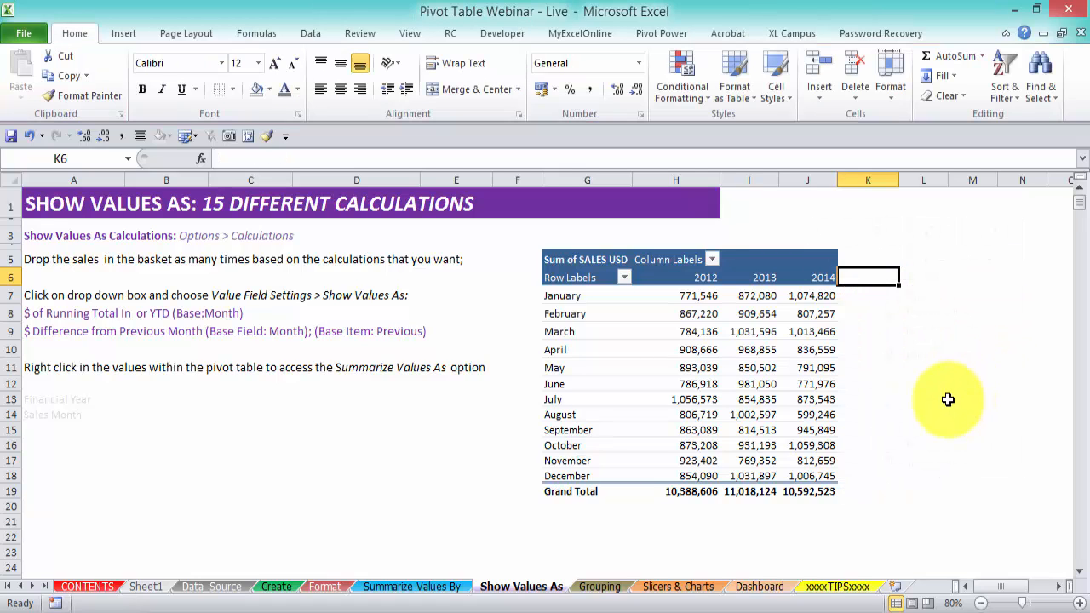
{"action": "left_click_drag", "start_coordinate": [816, 349], "coordinate": [816, 331]}
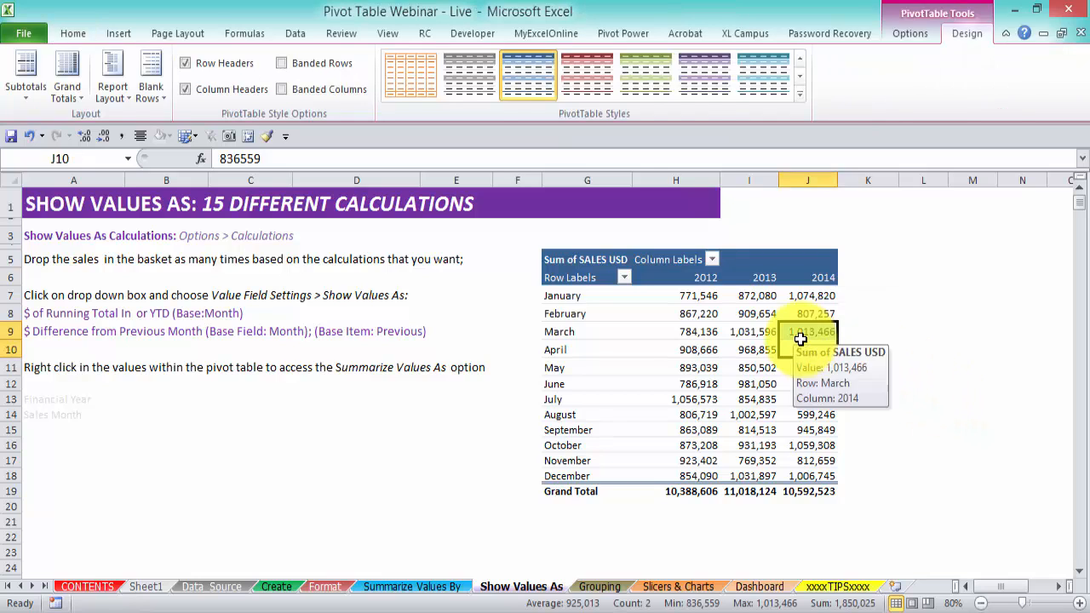
{"action": "left_click", "coordinate": [911, 28]}
{"action": "left_click", "coordinate": [913, 72]}
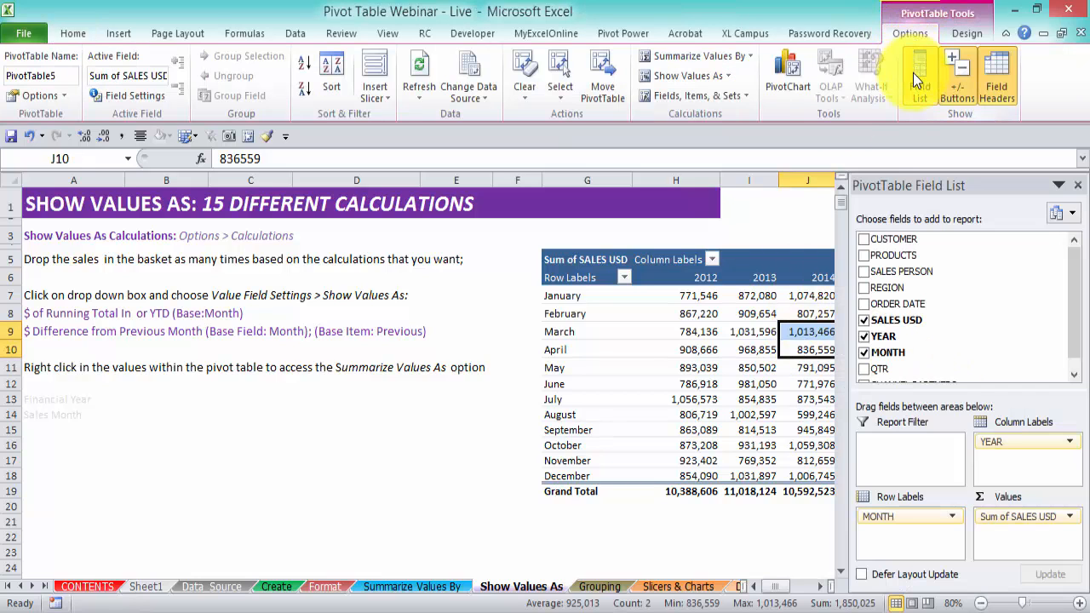
Narrow column G and slightly widen column J so the whole PivotTable fits beside the field list.
{"action": "left_click", "coordinate": [823, 587]}
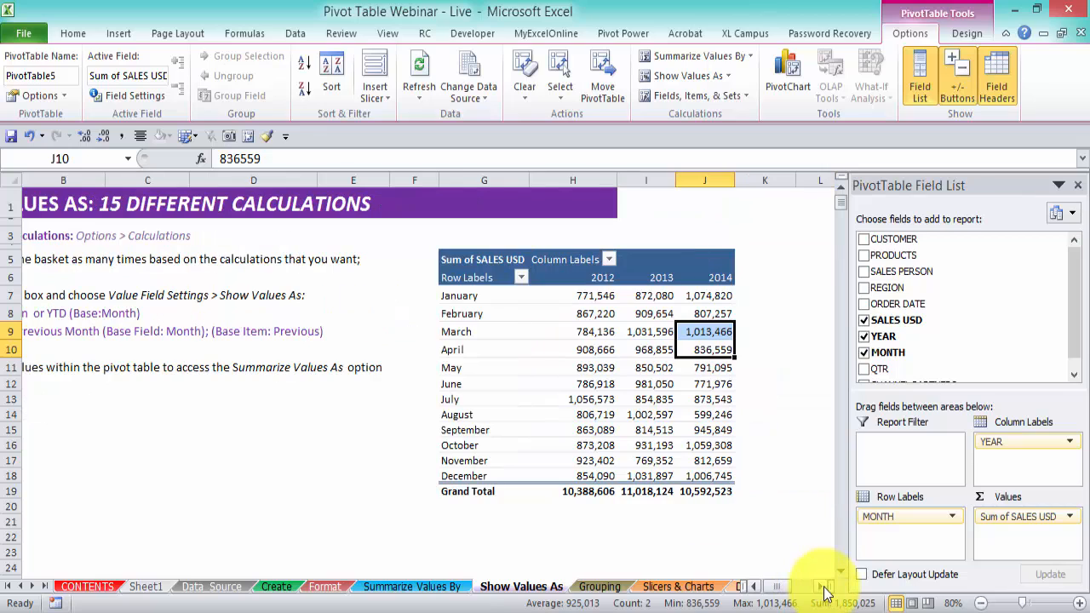
{"action": "left_click", "coordinate": [750, 586]}
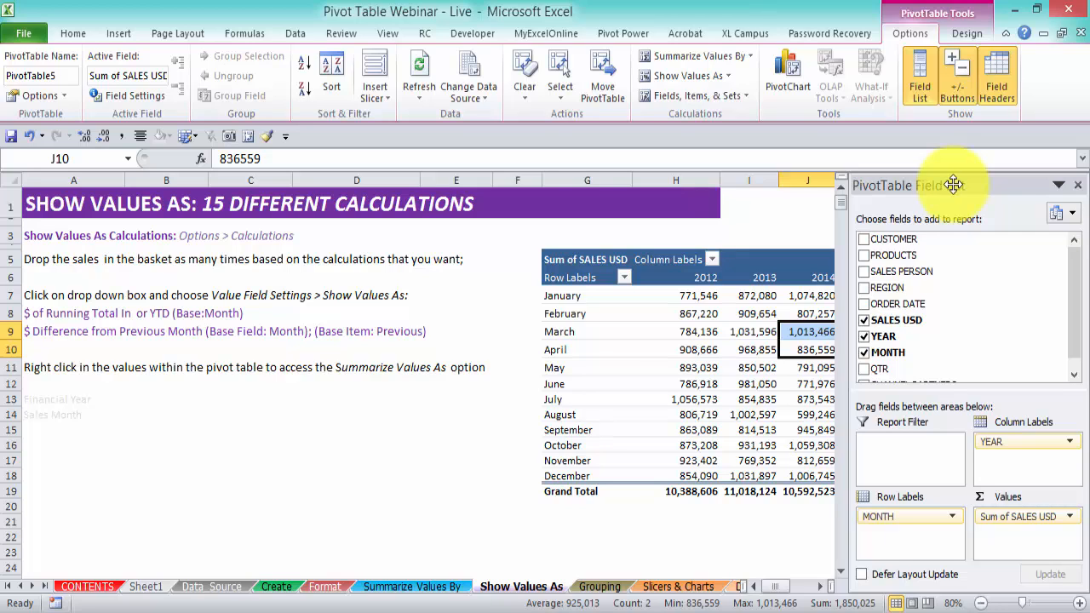
{"action": "left_click_drag", "start_coordinate": [631, 178], "coordinate": [607, 177]}
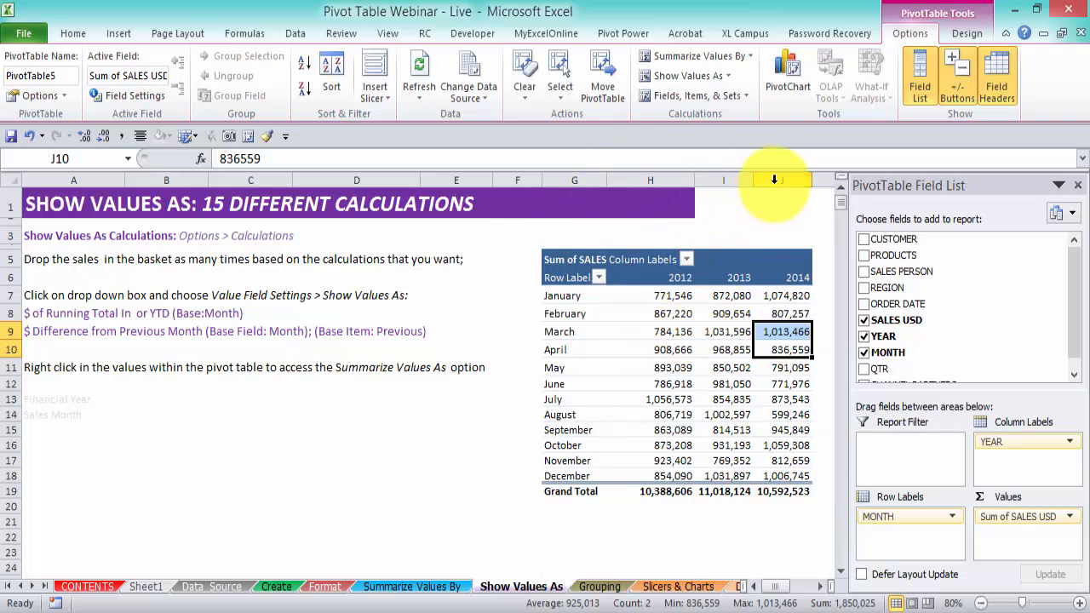
{"action": "left_click_drag", "start_coordinate": [813, 178], "coordinate": [818, 176]}
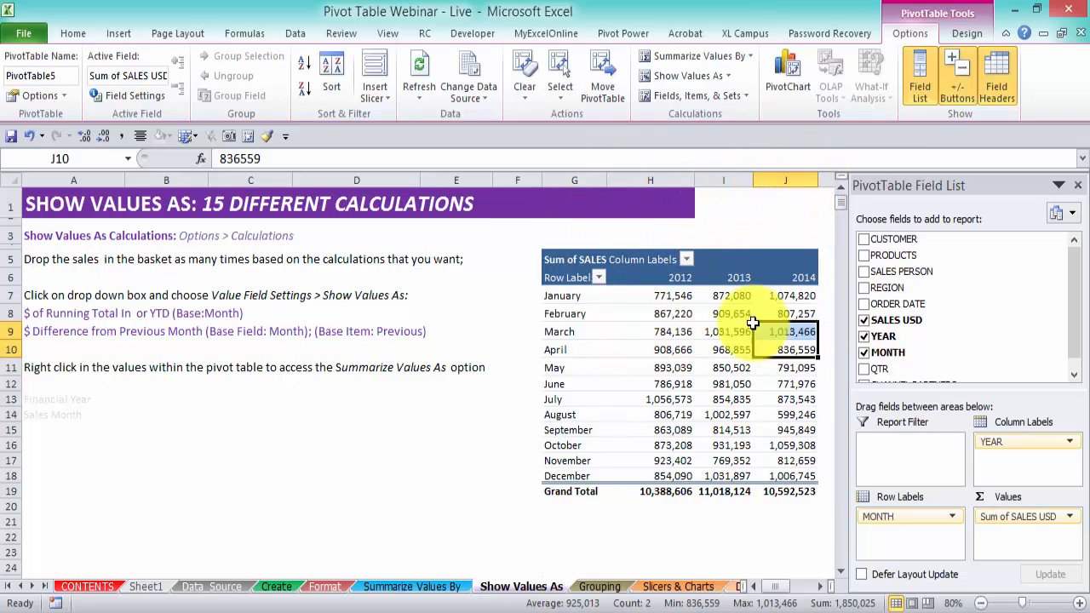
Add SALES USD to the PivotTable values a second time, below Sum of SALES USD.
{"action": "left_click", "coordinate": [487, 506]}
{"action": "left_click", "coordinate": [679, 375]}
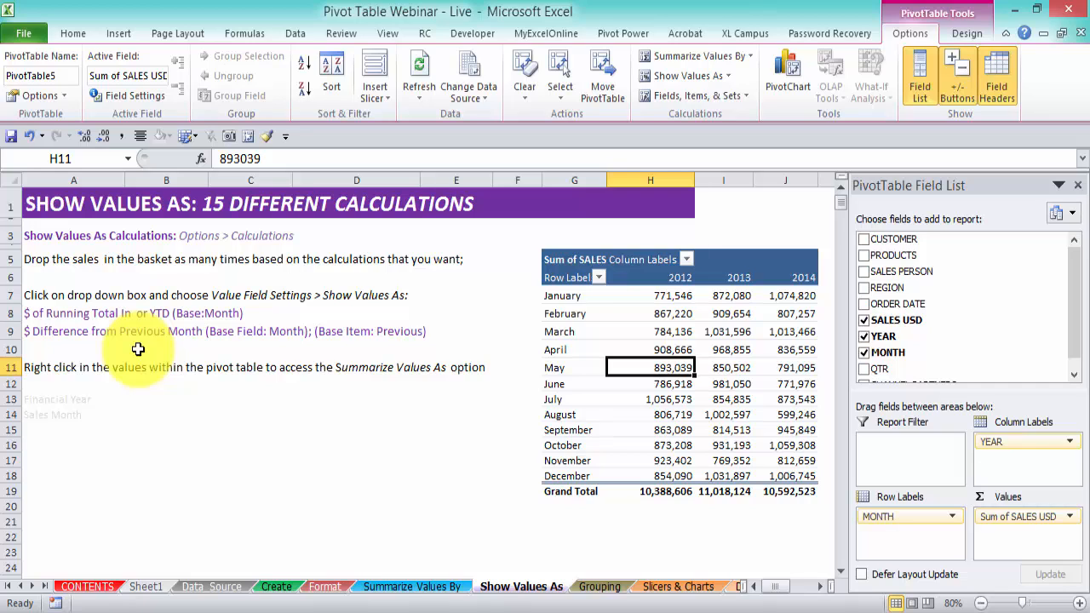
{"action": "left_click_drag", "start_coordinate": [921, 328], "coordinate": [1012, 541]}
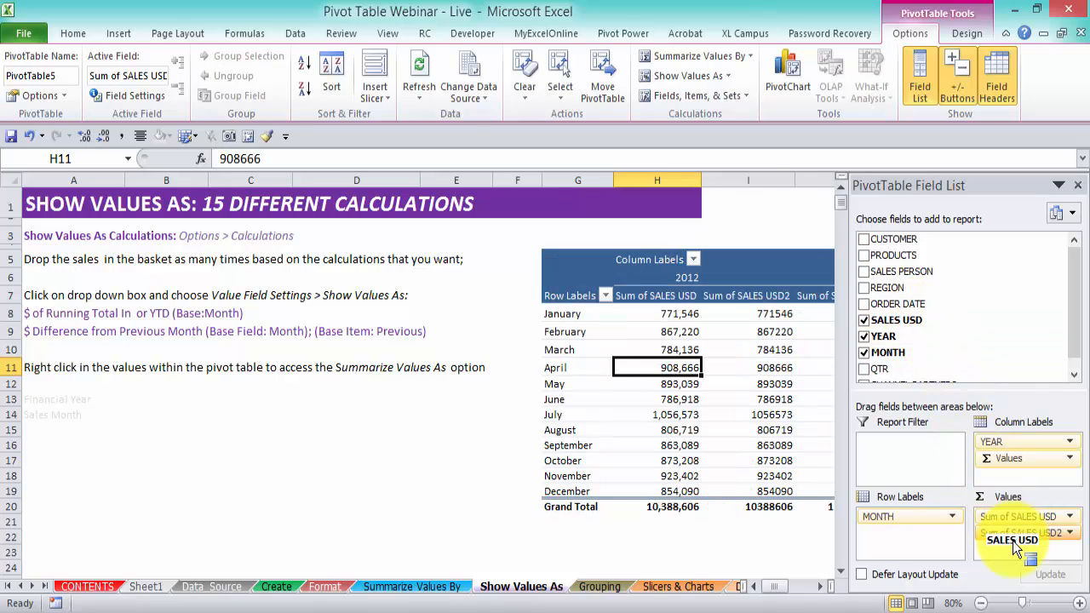
Open the value field settings of Sum of SALES USD2 and look through the available Show Values As calculations.
{"action": "left_click", "coordinate": [1070, 533]}
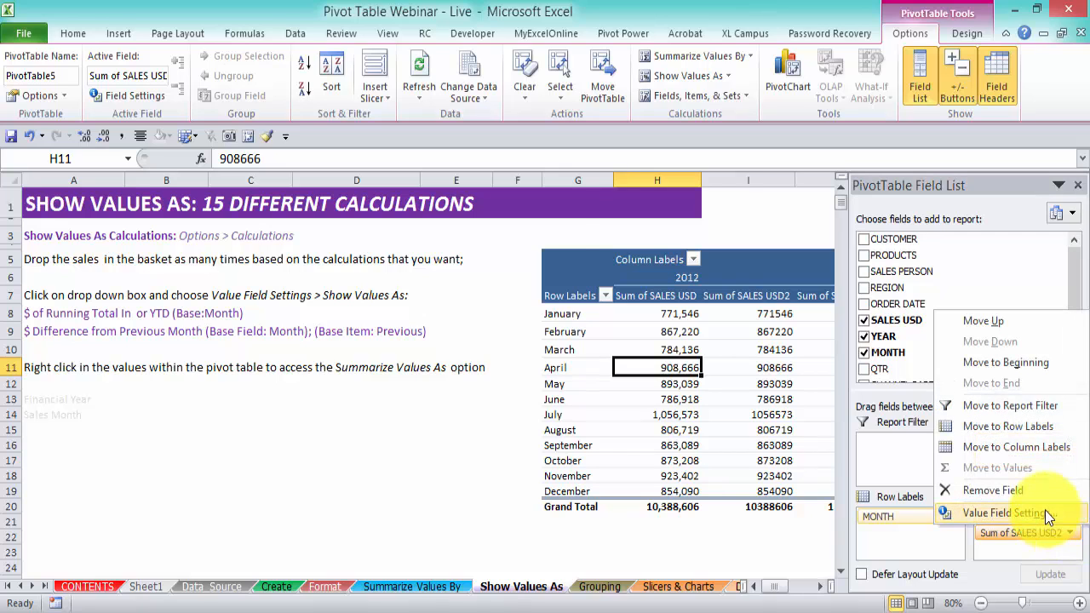
{"action": "left_click", "coordinate": [1045, 512]}
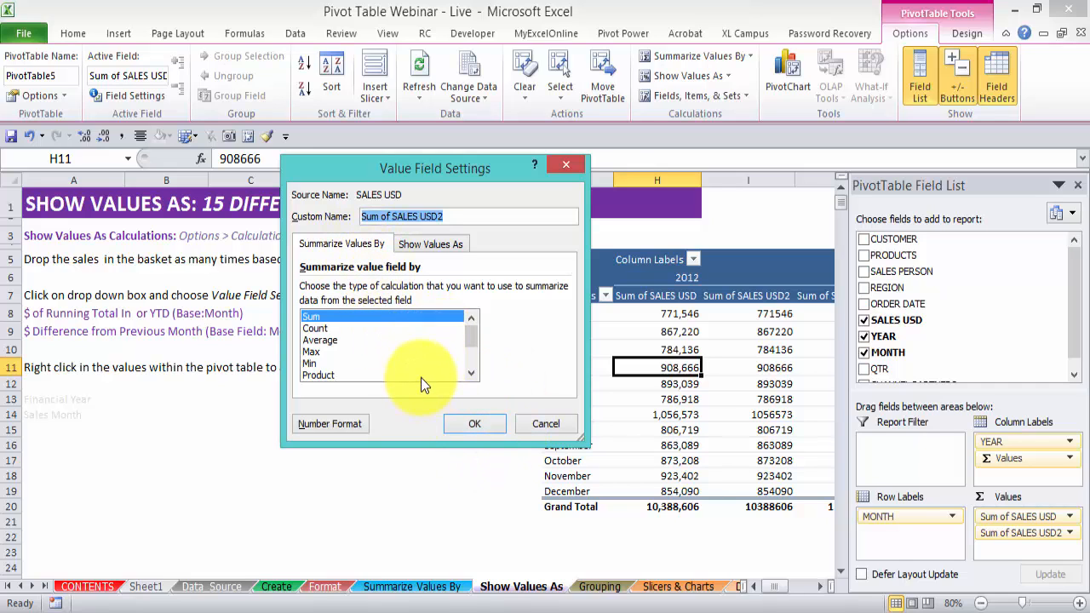
{"action": "left_click", "coordinate": [437, 246]}
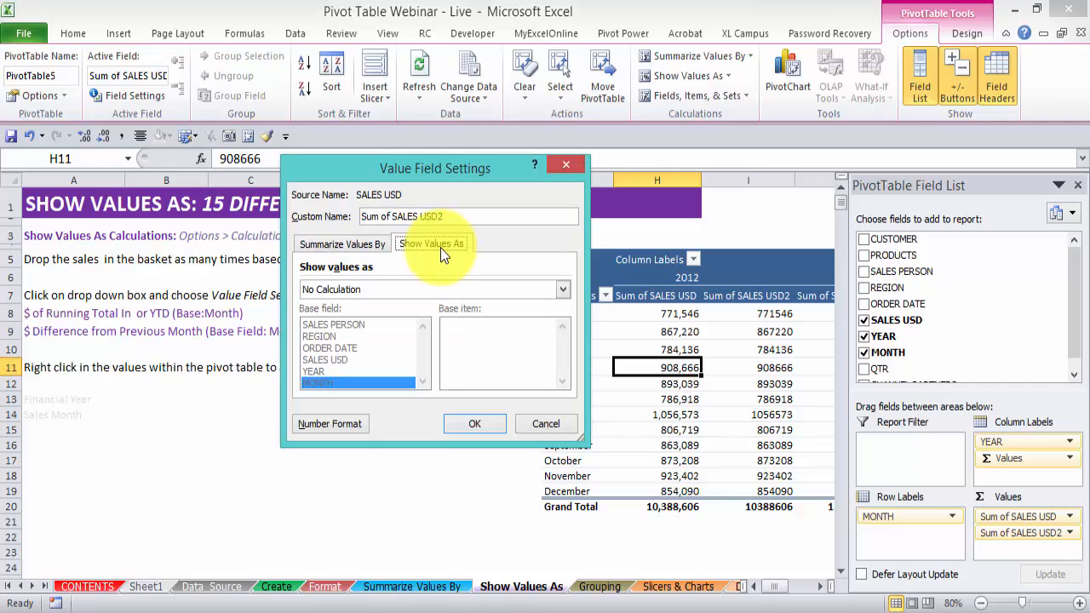
{"action": "left_click", "coordinate": [562, 289]}
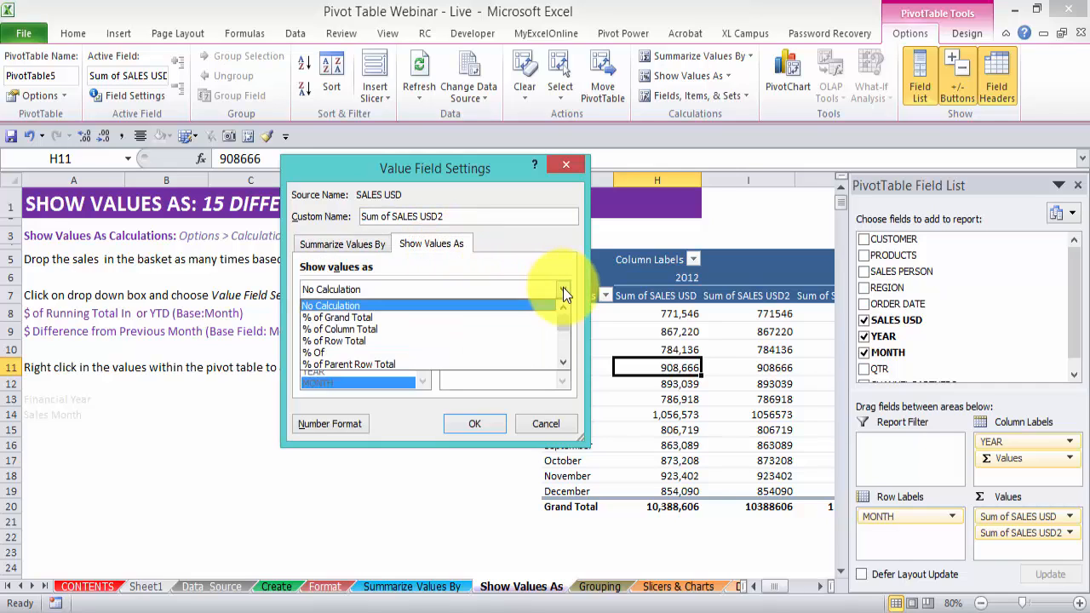
{"action": "left_click", "coordinate": [563, 364]}
{"action": "left_click", "coordinate": [564, 364]}
{"action": "left_click", "coordinate": [564, 364]}
{"action": "left_click", "coordinate": [563, 364]}
{"action": "left_click", "coordinate": [564, 364]}
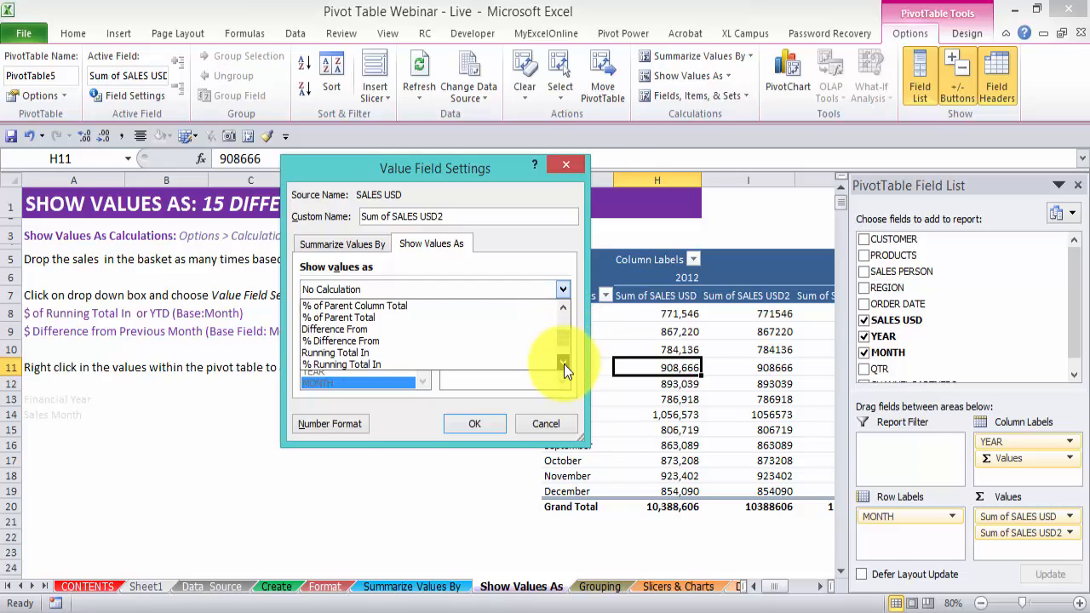
{"action": "left_click", "coordinate": [563, 364]}
{"action": "left_click", "coordinate": [564, 364]}
{"action": "left_click", "coordinate": [564, 364]}
{"action": "left_click_drag", "start_coordinate": [565, 348], "coordinate": [566, 317]}
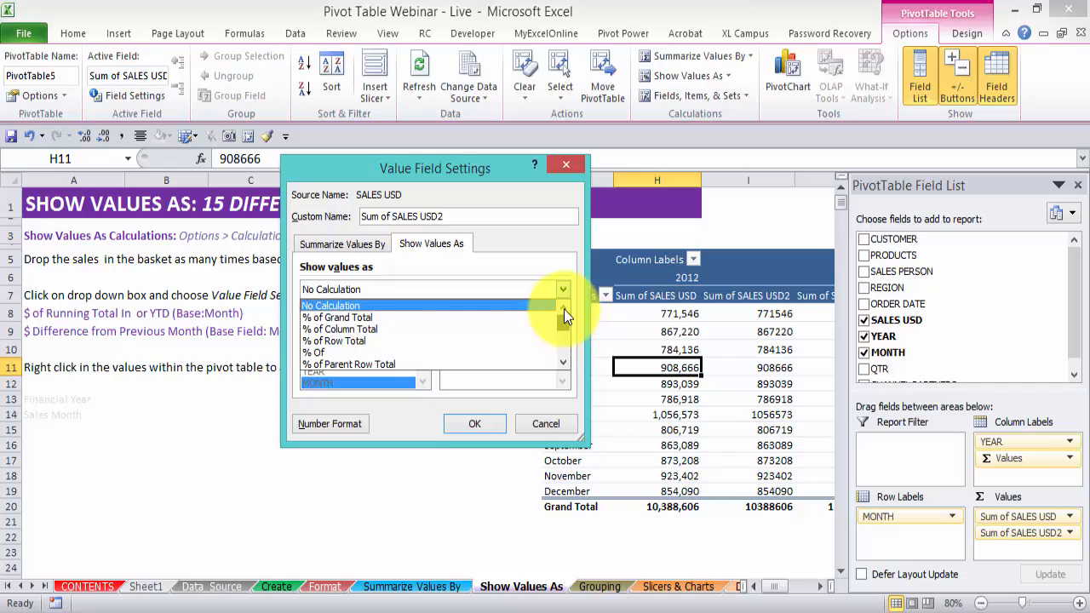
Show Sum of SALES USD2 as Running Total In with MONTH as the base field.
{"action": "left_click", "coordinate": [562, 364]}
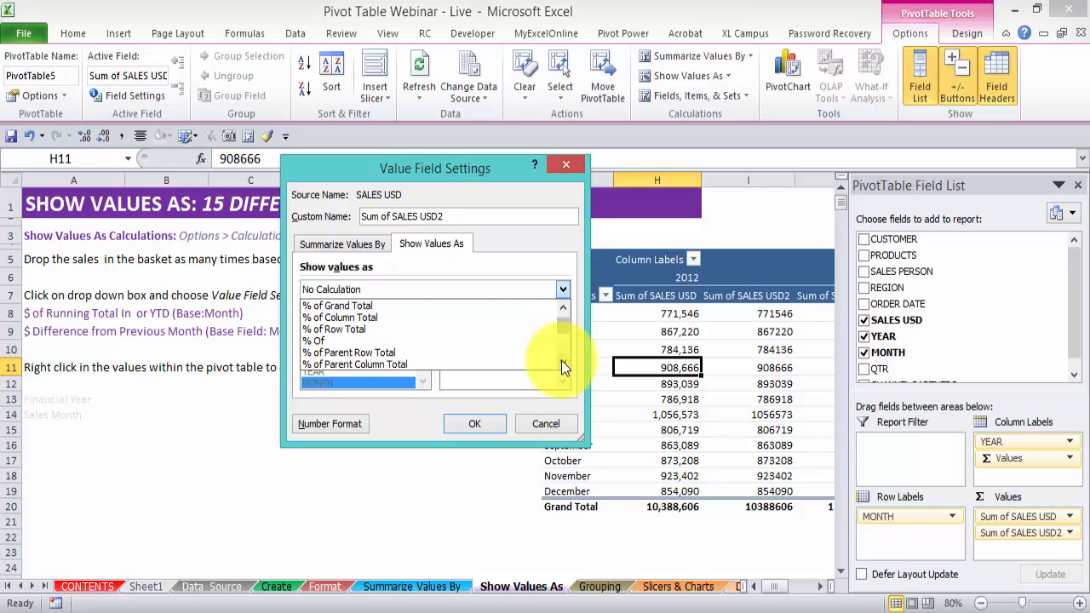
{"action": "left_click", "coordinate": [562, 364]}
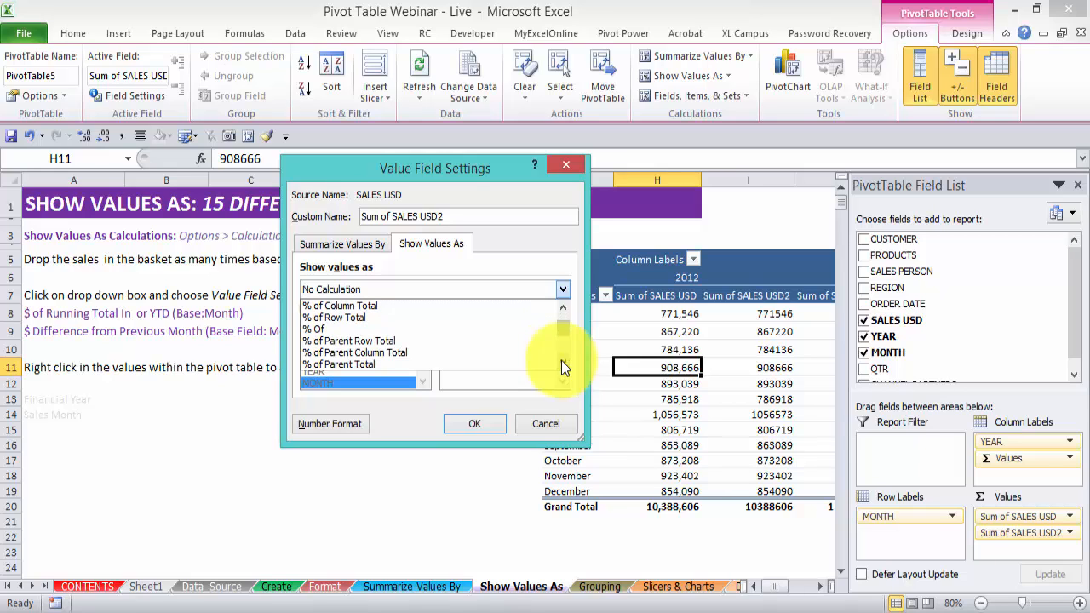
{"action": "left_click", "coordinate": [562, 362]}
{"action": "left_click", "coordinate": [561, 363]}
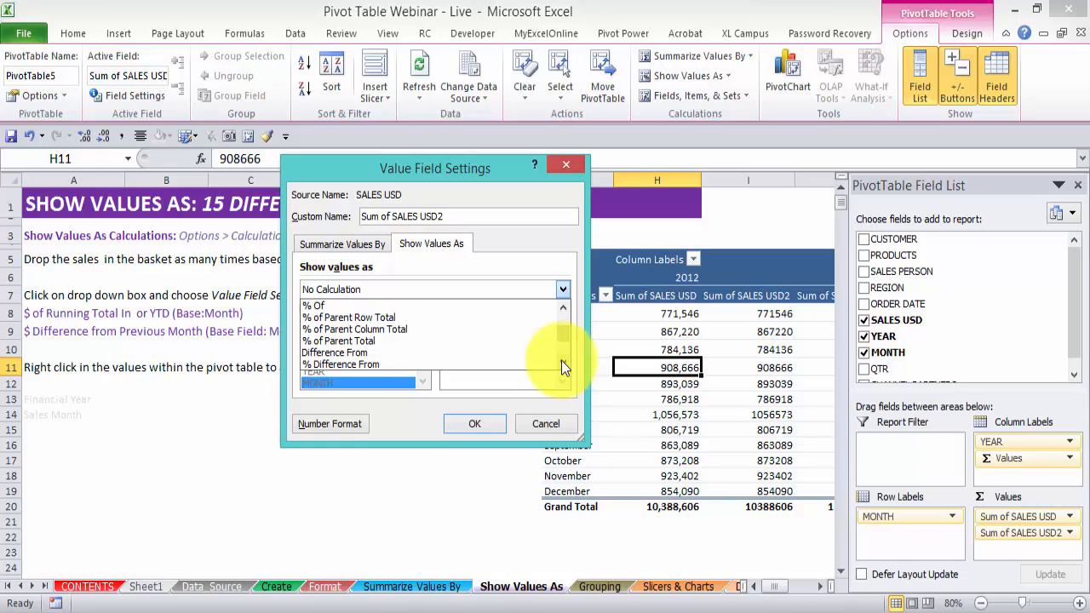
{"action": "left_click", "coordinate": [561, 362]}
{"action": "left_click", "coordinate": [561, 364]}
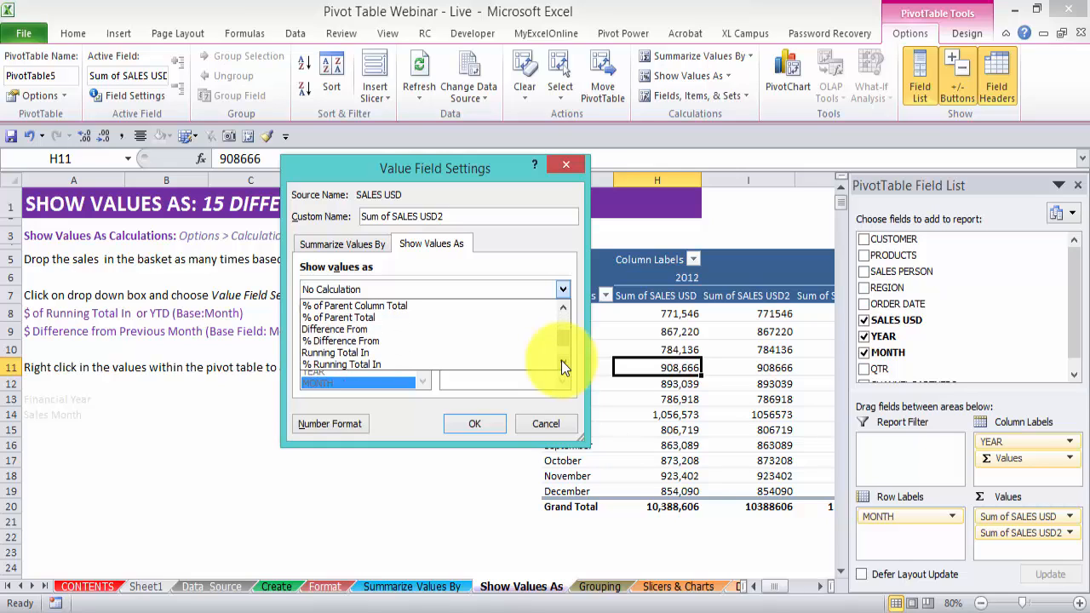
{"action": "left_click", "coordinate": [418, 354]}
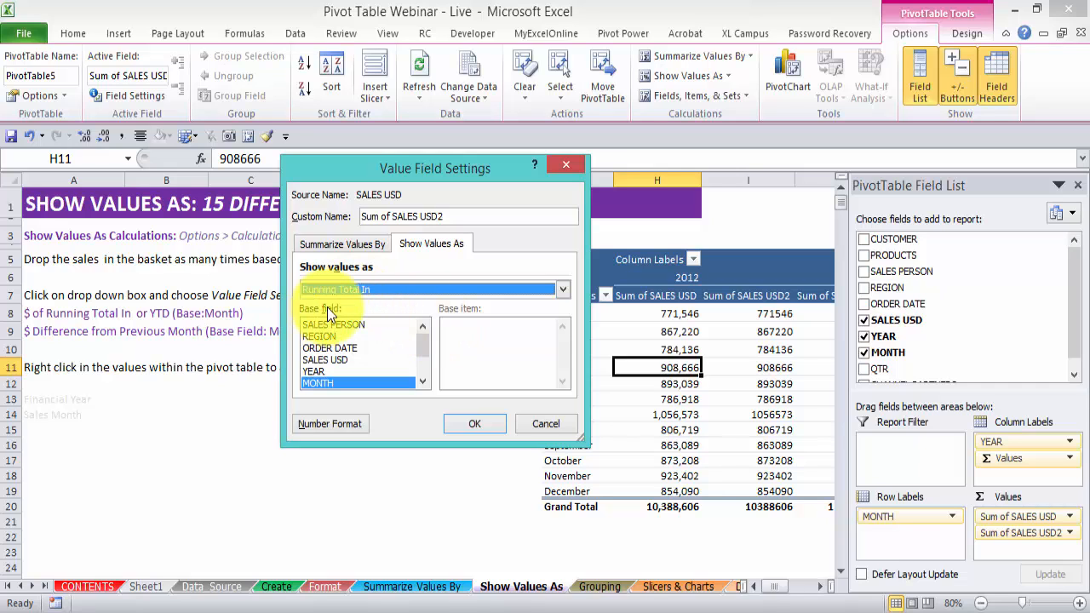
{"action": "left_click_drag", "start_coordinate": [450, 171], "coordinate": [327, 172]}
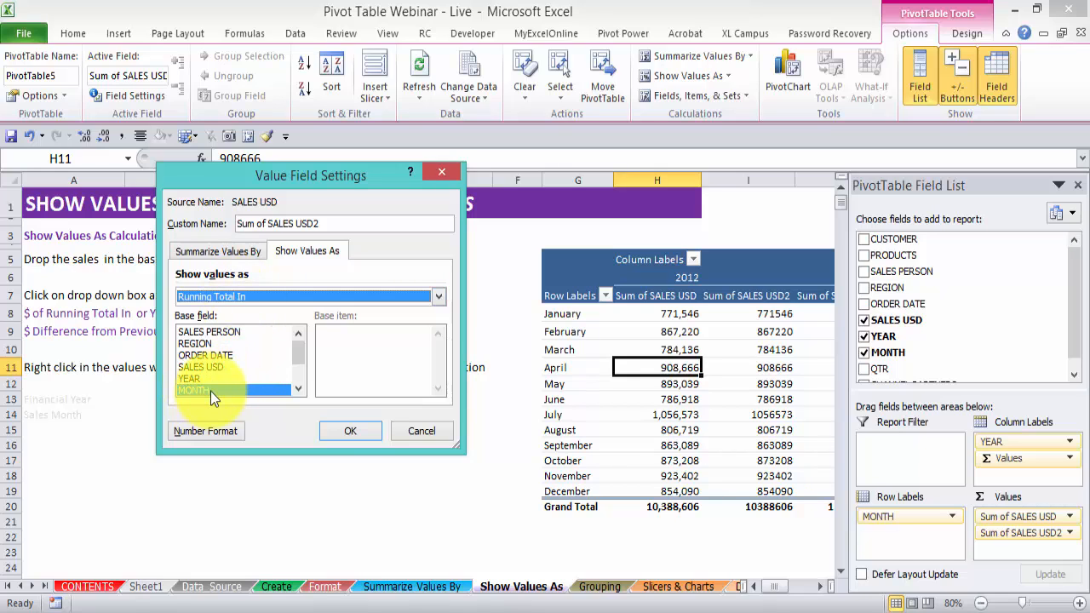
{"action": "left_click", "coordinate": [341, 435]}
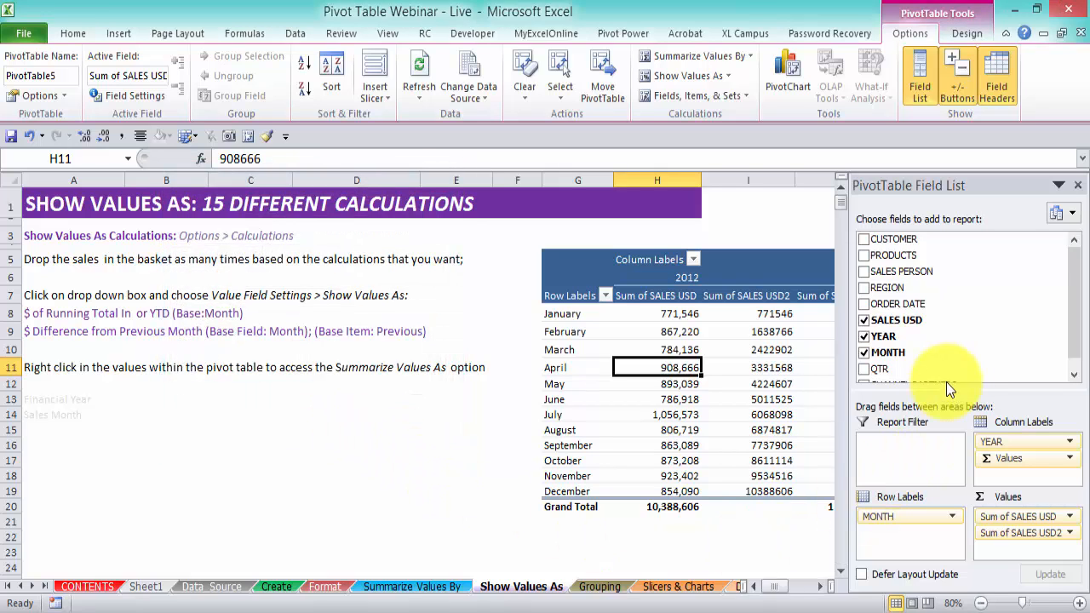
Hide the field list and filter the PivotTable's column labels to show only the year 2012.
{"action": "left_click", "coordinate": [1080, 186]}
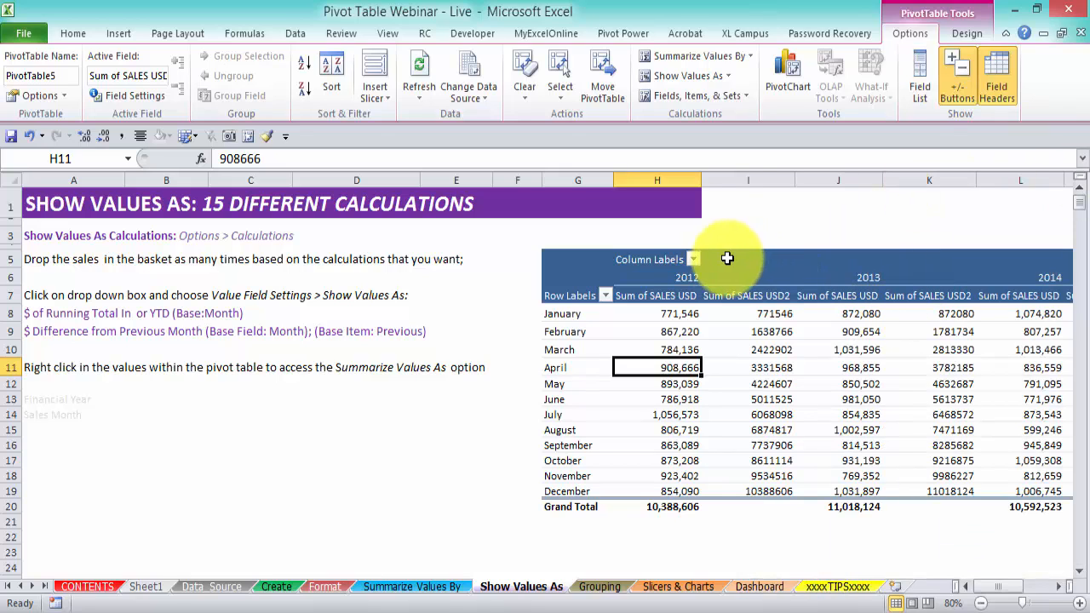
{"action": "left_click", "coordinate": [695, 260]}
{"action": "left_click", "coordinate": [524, 425]}
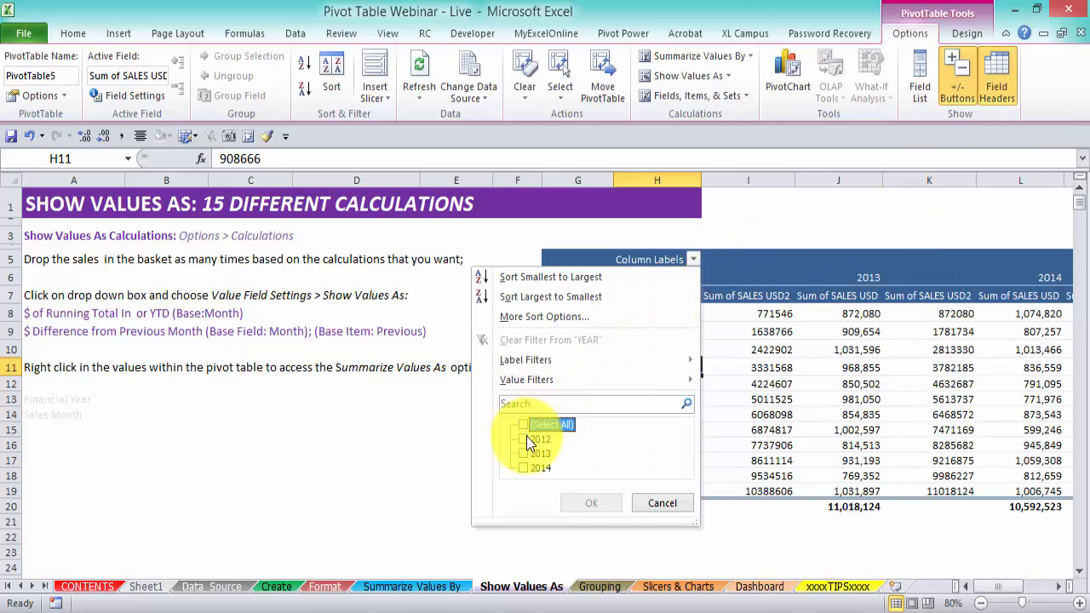
{"action": "left_click", "coordinate": [524, 439]}
{"action": "left_click", "coordinate": [601, 503]}
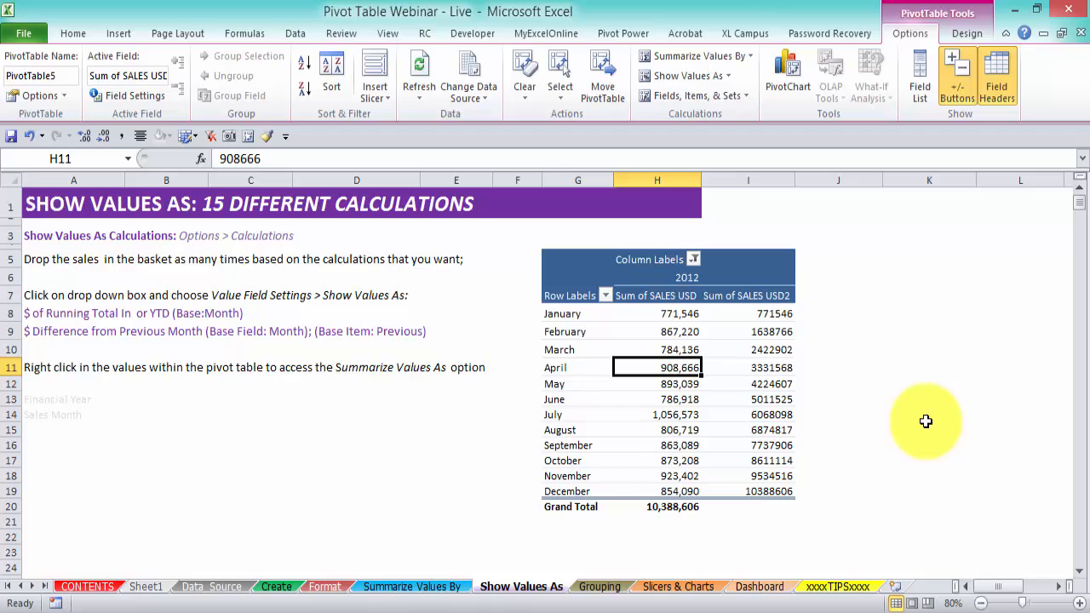
Format the Sum of SALES USD2 values as Number with 0 decimal places and a thousands separator.
{"action": "right_click", "coordinate": [773, 313]}
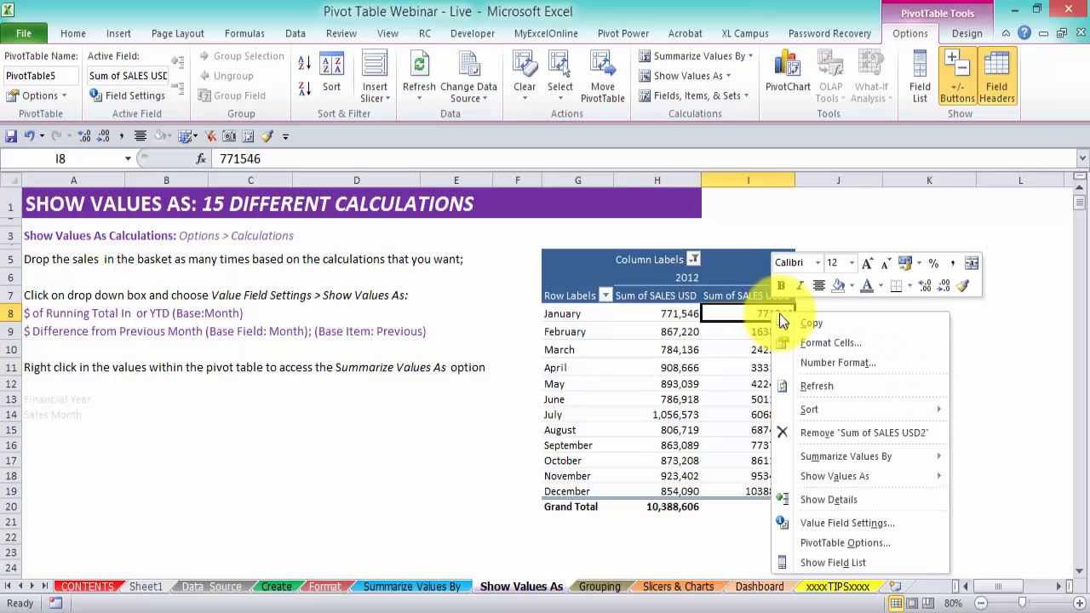
{"action": "left_click", "coordinate": [832, 361]}
{"action": "left_click", "coordinate": [660, 231]}
{"action": "left_click", "coordinate": [747, 279]}
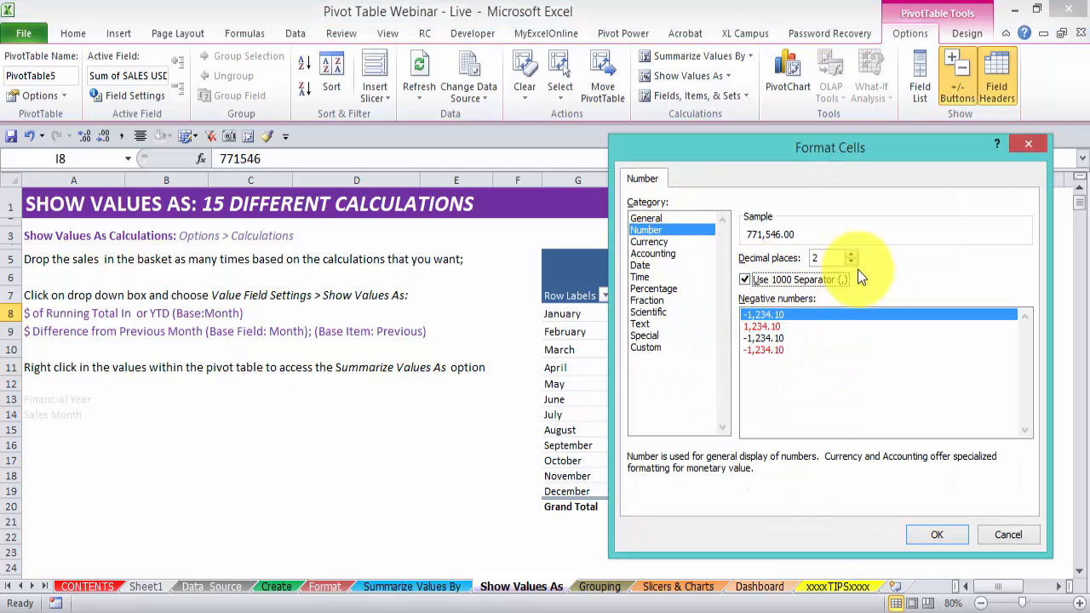
{"action": "double_click", "coordinate": [853, 261]}
{"action": "left_click", "coordinate": [941, 534]}
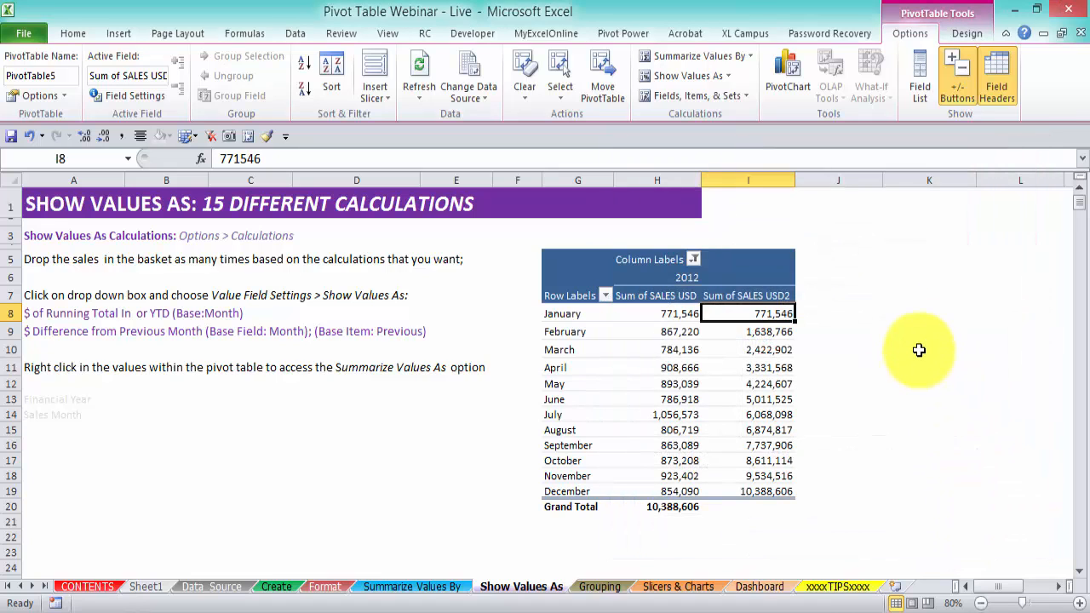
Compare February's running total with the status bar sum of the January and February 2012 sales, checking the status bar options.
{"action": "mouse_move", "coordinate": [762, 316]}
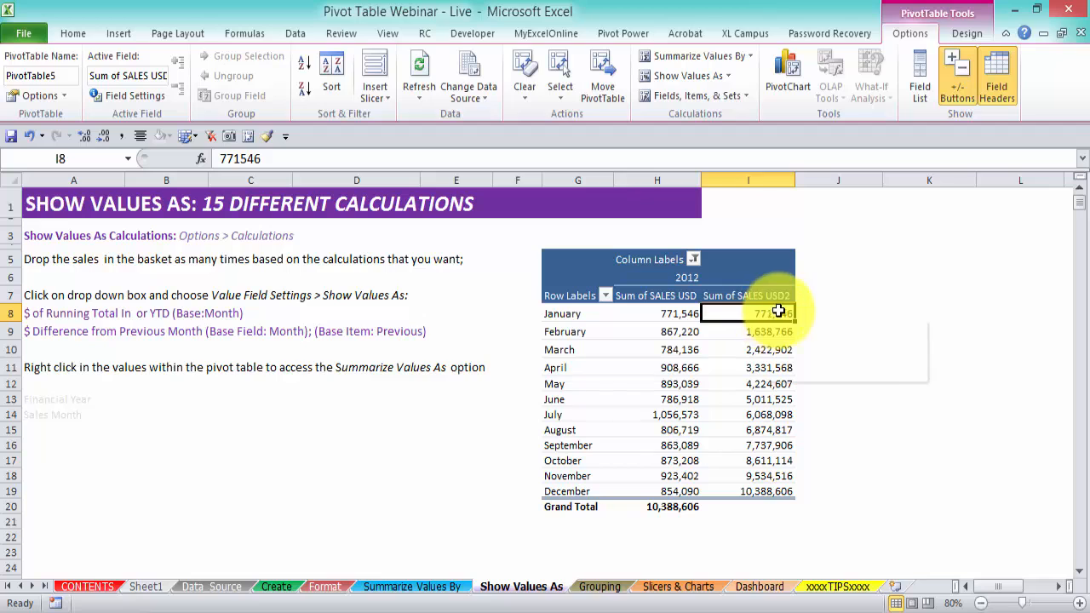
{"action": "left_click", "coordinate": [673, 331]}
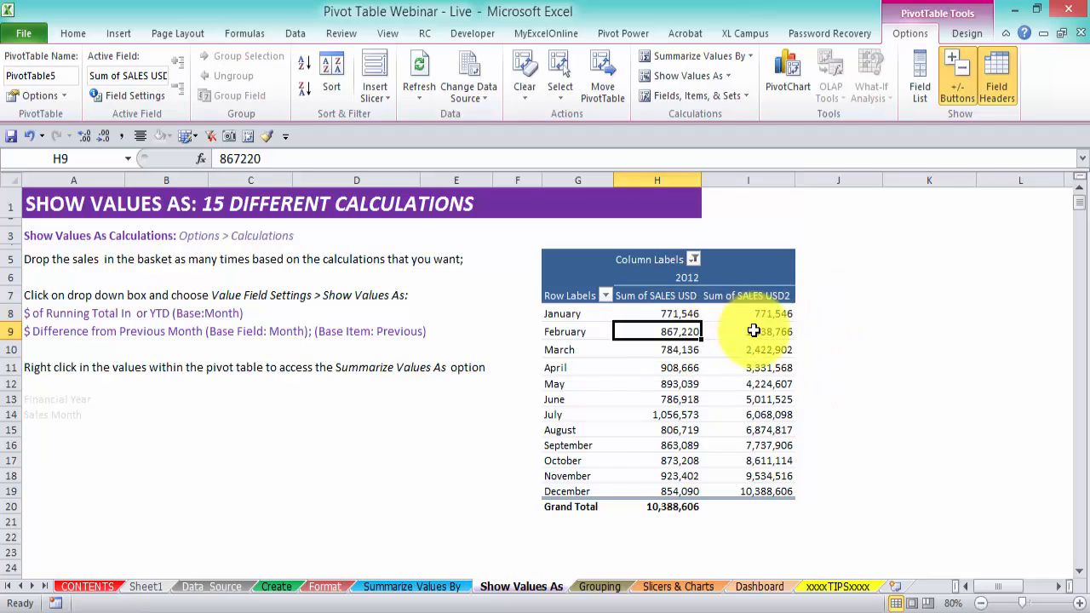
{"action": "left_click_drag", "start_coordinate": [694, 313], "coordinate": [693, 324]}
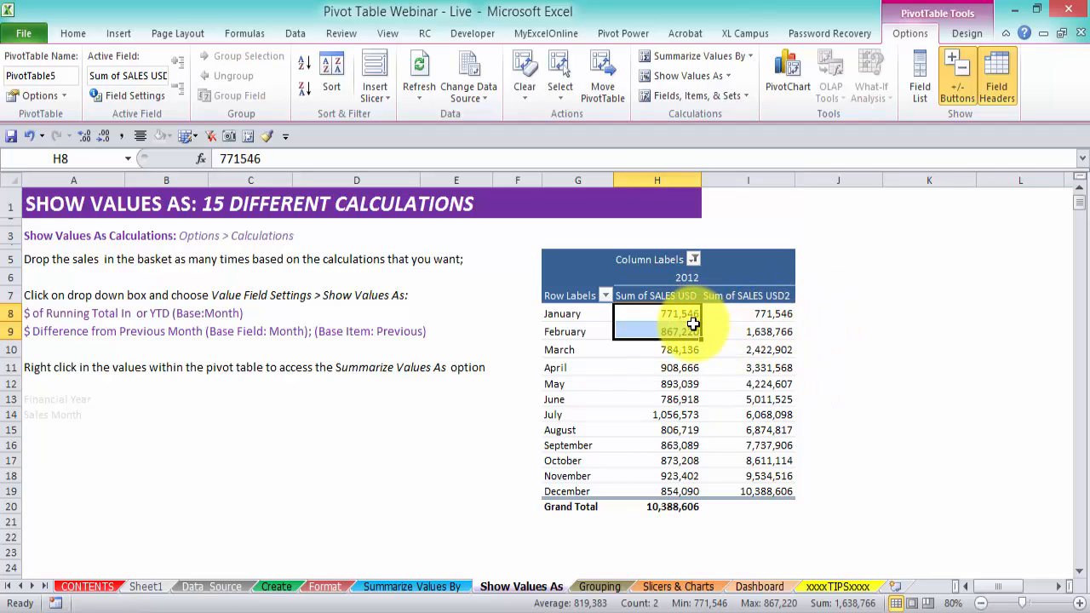
{"action": "right_click", "coordinate": [798, 607]}
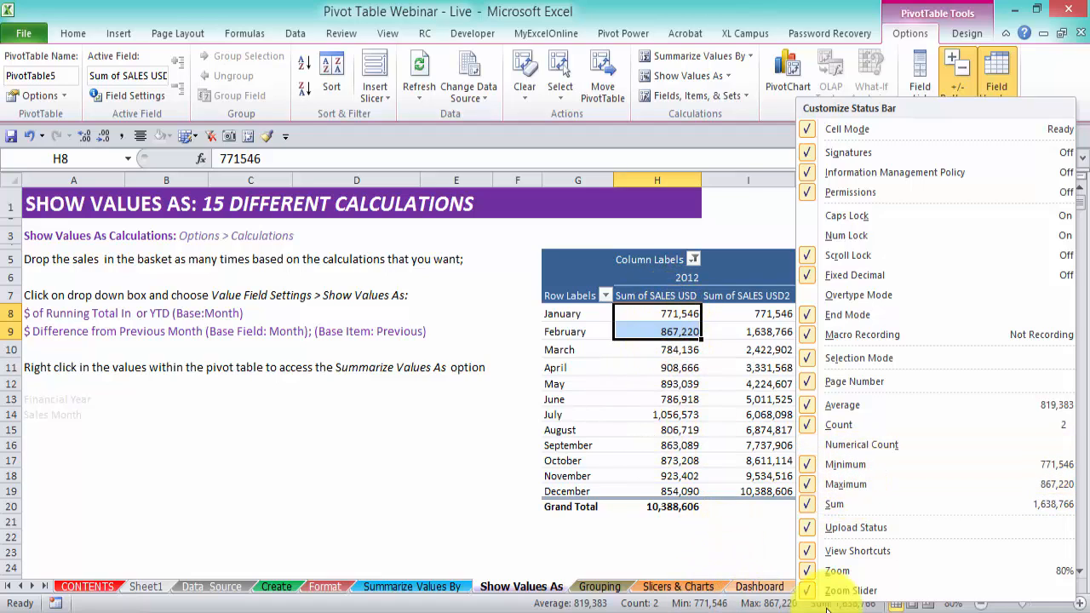
{"action": "left_click", "coordinate": [731, 537]}
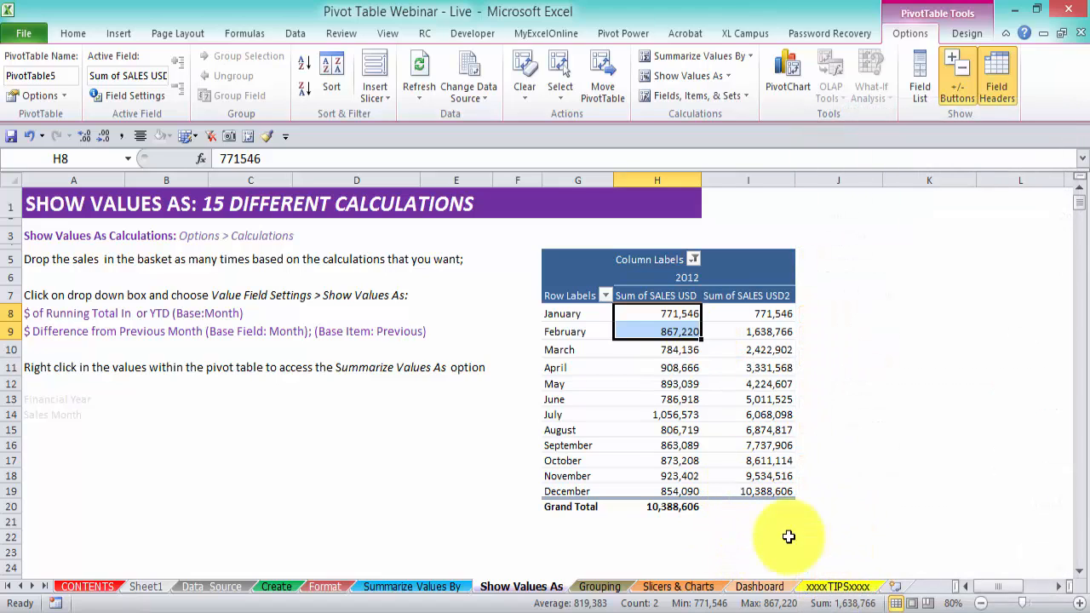
{"action": "left_click", "coordinate": [762, 333]}
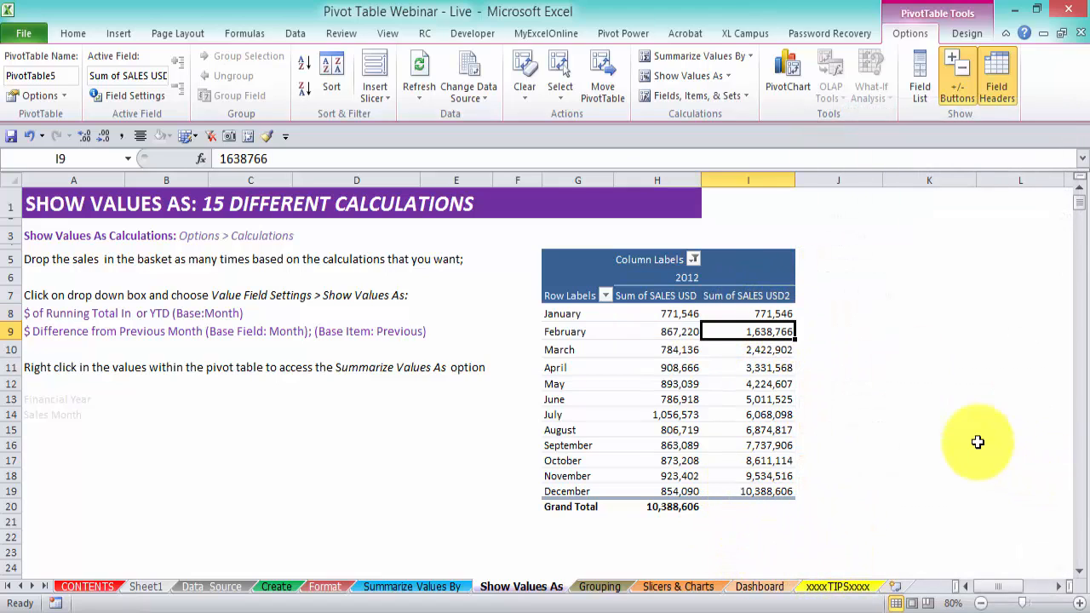
Check March's running total against the sum of January to March sales and follow the running totals through December.
{"action": "left_click_drag", "start_coordinate": [668, 313], "coordinate": [679, 351]}
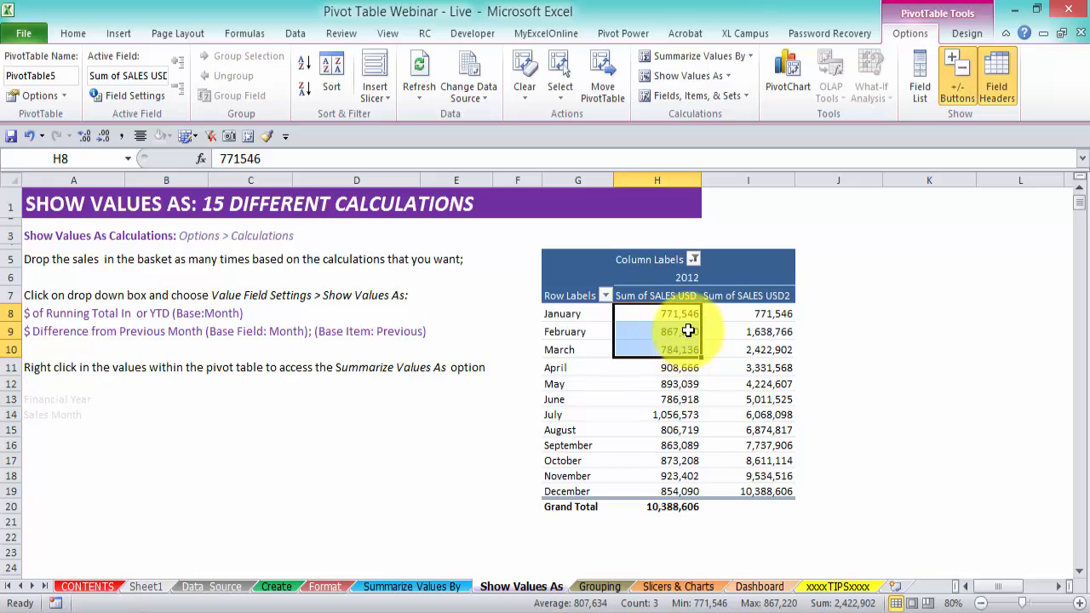
{"action": "left_click", "coordinate": [782, 349]}
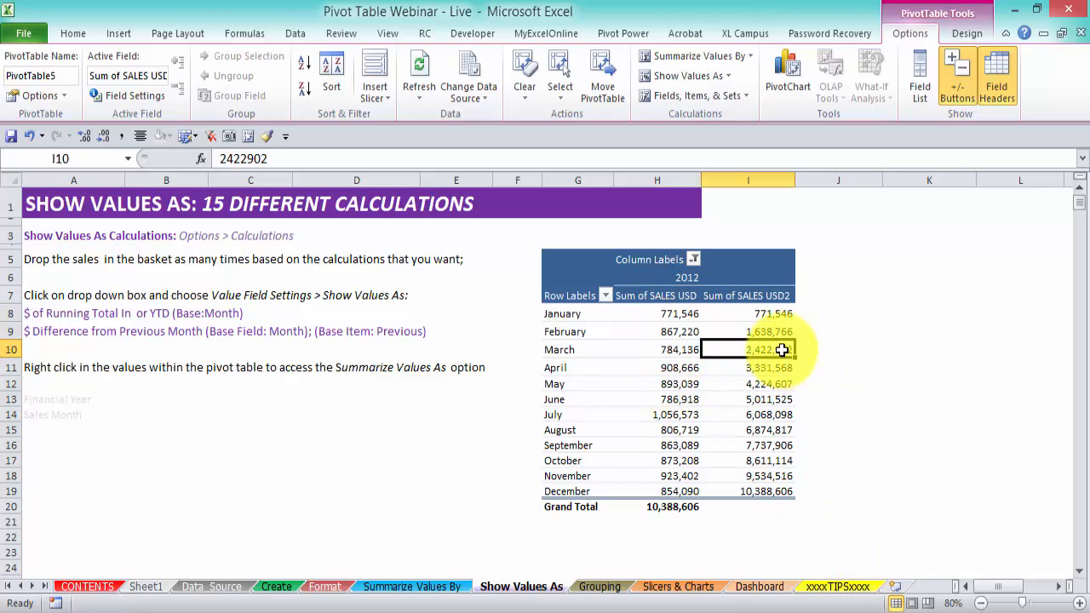
{"action": "left_click", "coordinate": [769, 367]}
{"action": "left_click", "coordinate": [770, 400]}
{"action": "left_click", "coordinate": [771, 491]}
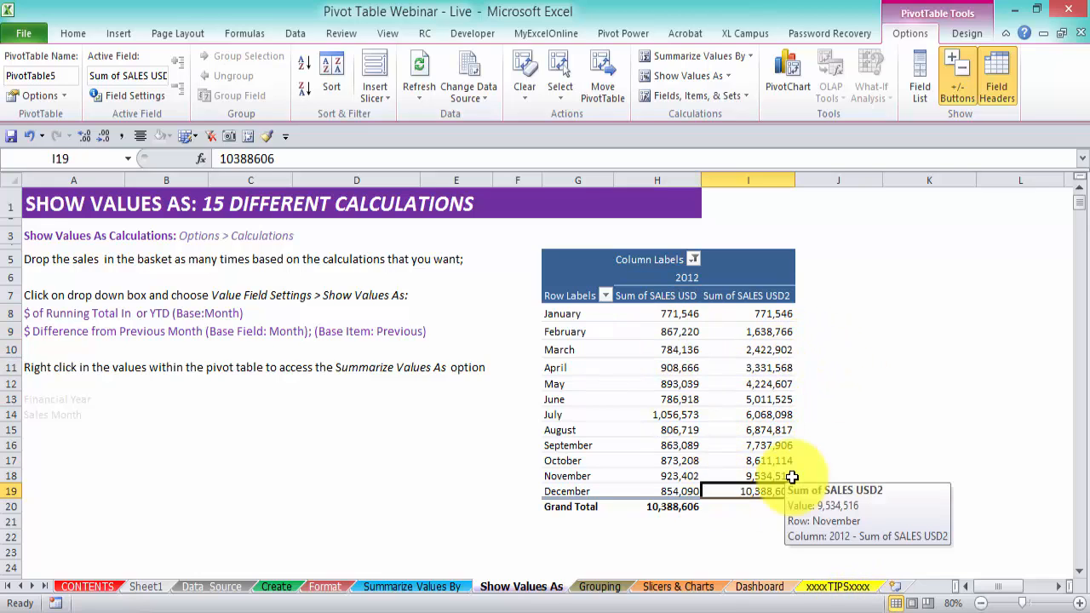
Display the field list again and clear the YEAR filter from the column labels.
{"action": "left_click", "coordinate": [769, 348]}
{"action": "right_click", "coordinate": [769, 347]}
{"action": "left_click", "coordinate": [784, 337]}
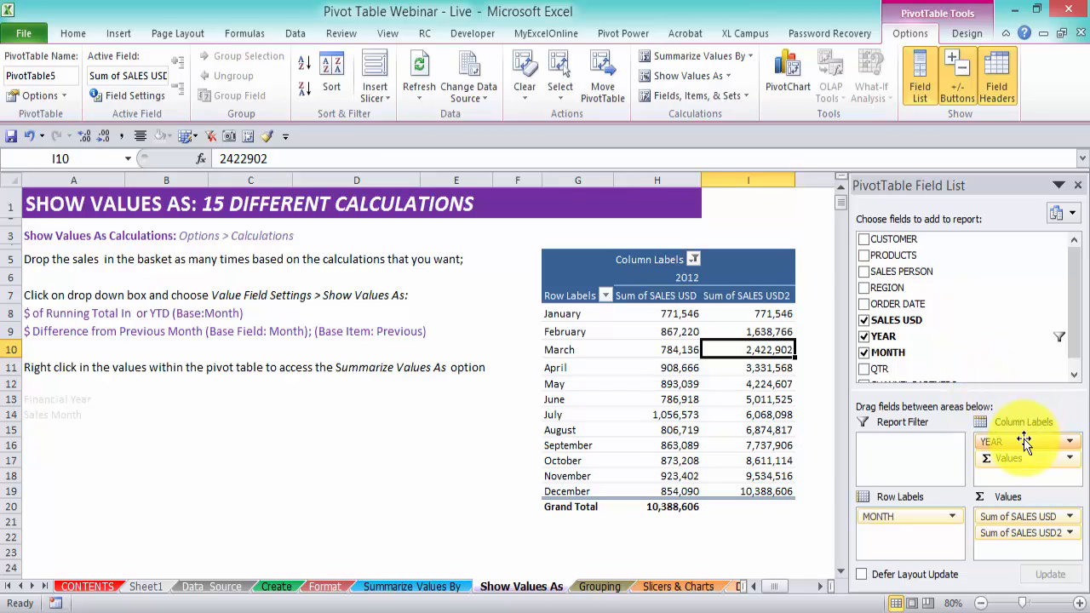
{"action": "left_click", "coordinate": [693, 259]}
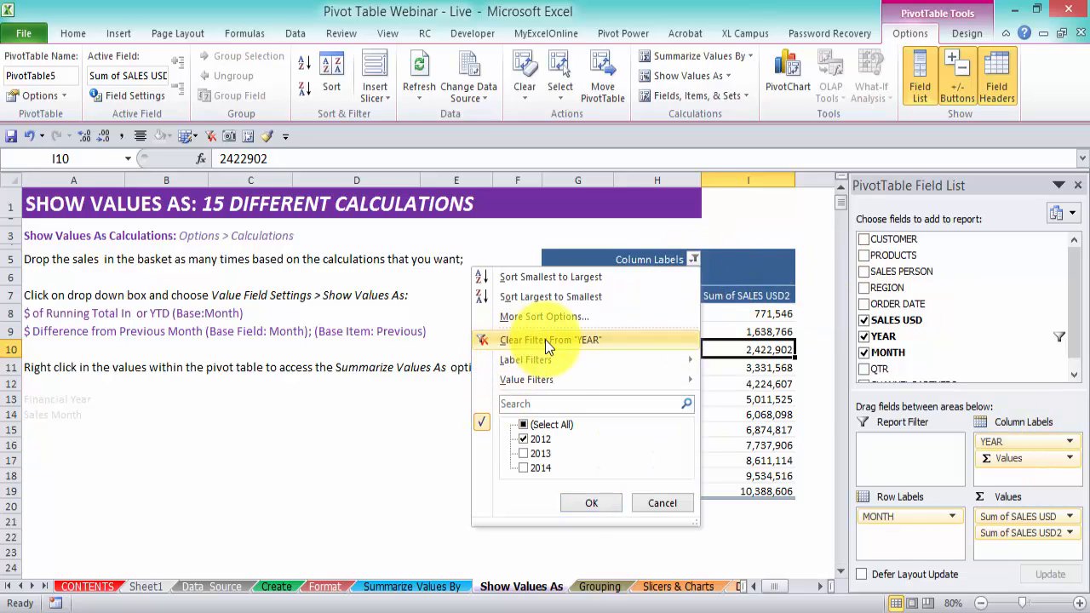
{"action": "left_click", "coordinate": [596, 340]}
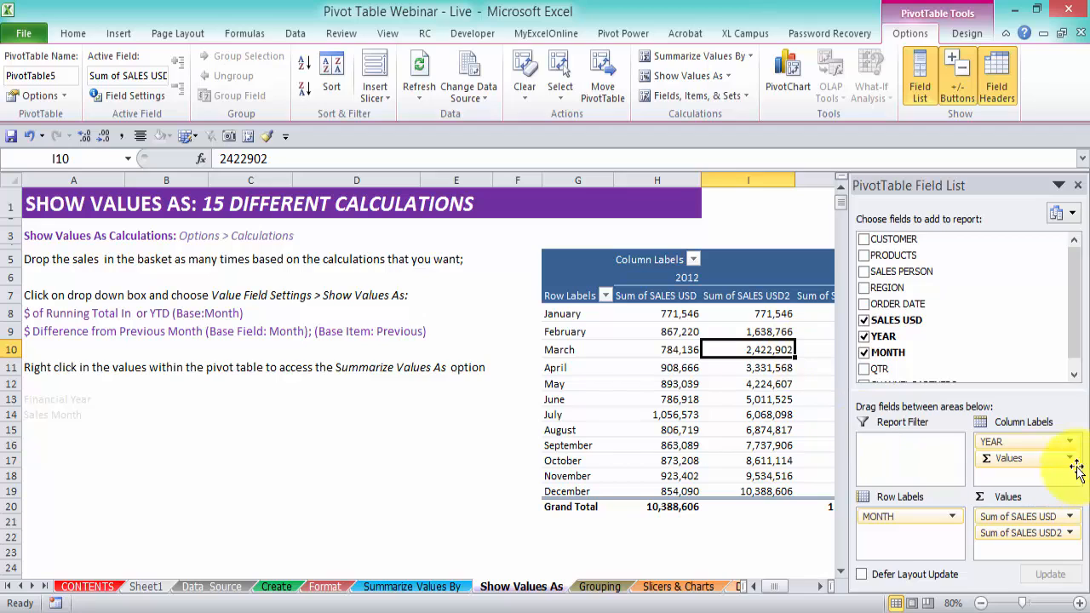
Move YEAR from the column labels to the row labels above MONTH and review the running totals for each year.
{"action": "left_click_drag", "start_coordinate": [1065, 449], "coordinate": [917, 514]}
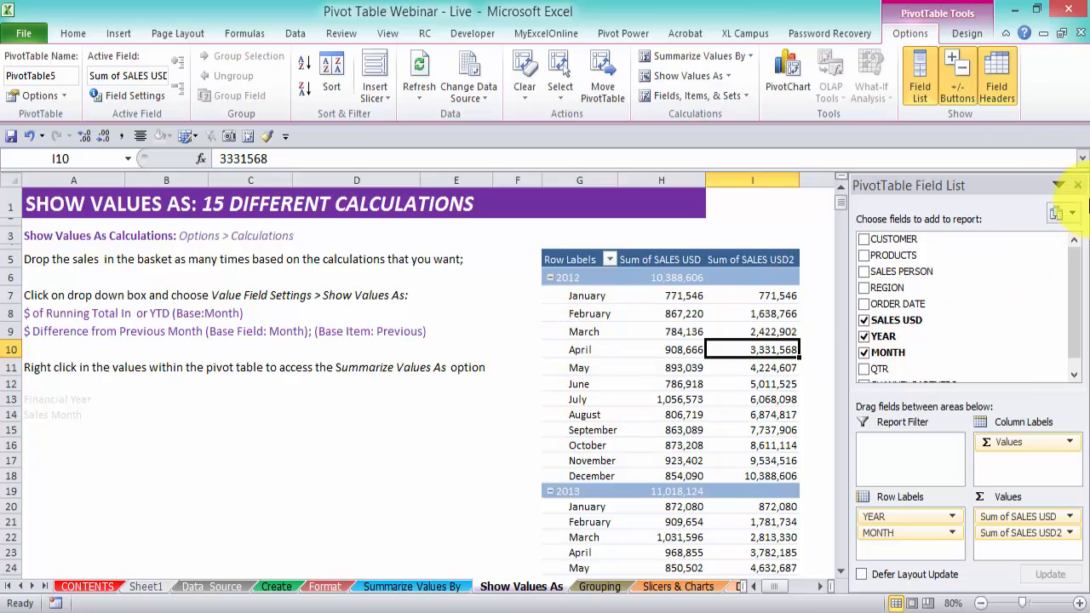
{"action": "left_click", "coordinate": [813, 349]}
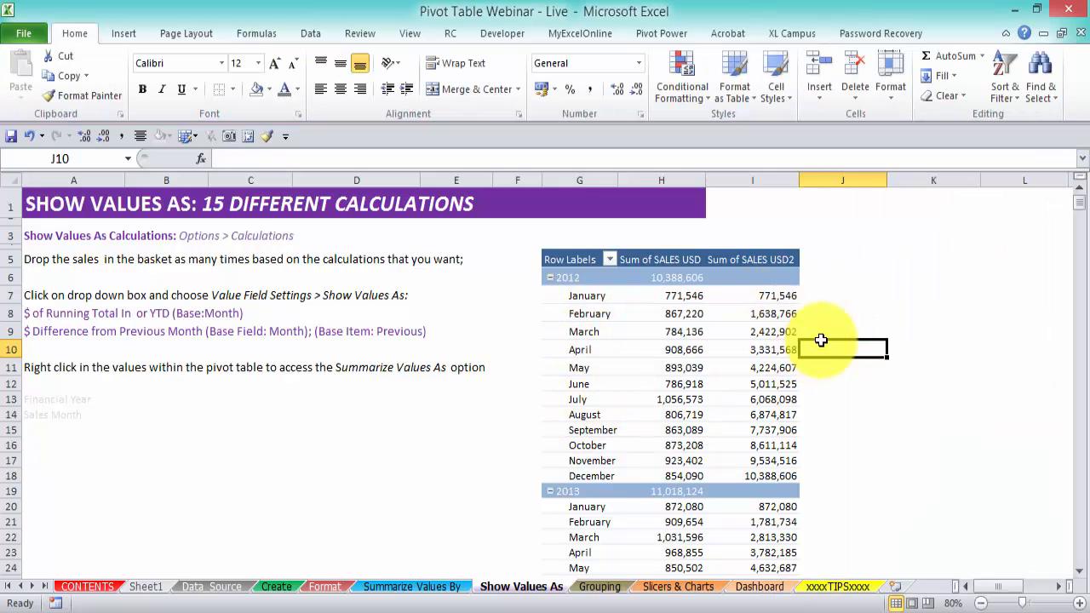
{"action": "scroll", "coordinate": [821, 338], "scroll_direction": "down", "scroll_amount": 1}
{"action": "scroll", "coordinate": [831, 409], "scroll_direction": "down", "scroll_amount": 2}
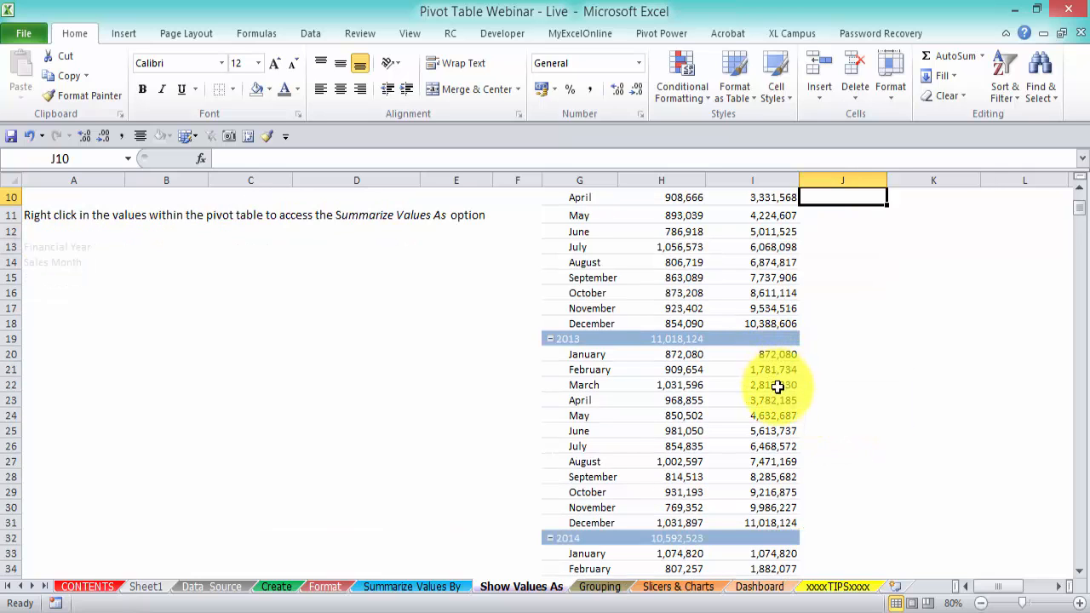
{"action": "scroll", "coordinate": [777, 413], "scroll_direction": "down", "scroll_amount": 1}
{"action": "scroll", "coordinate": [778, 422], "scroll_direction": "down", "scroll_amount": 4}
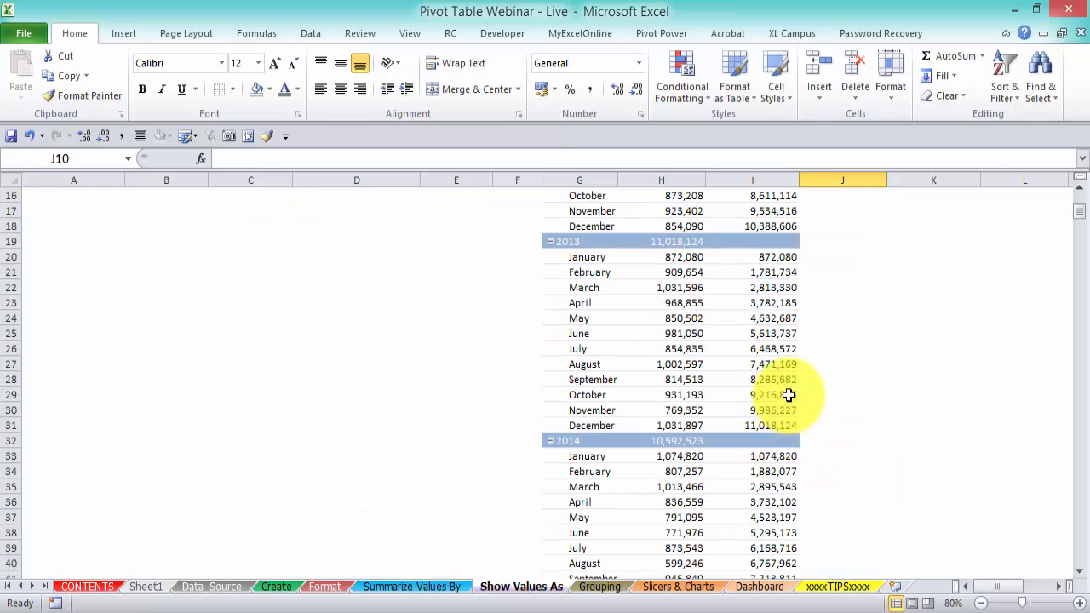
Add SALES USD to the PivotTable's values a third time, after the running total field.
{"action": "scroll", "coordinate": [799, 401], "scroll_direction": "down", "scroll_amount": 1}
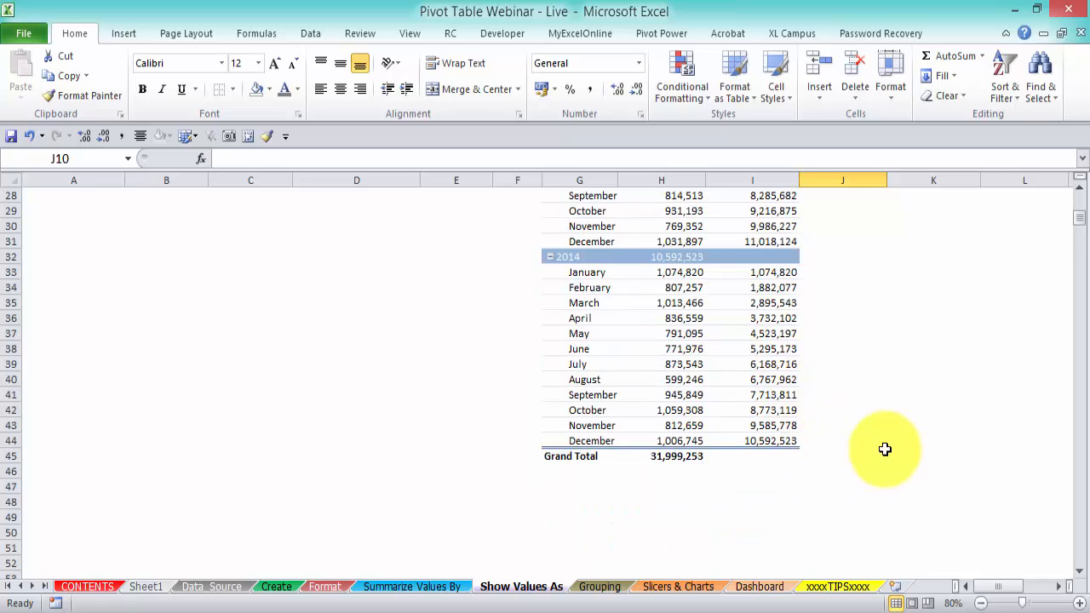
{"action": "scroll", "coordinate": [887, 444], "scroll_direction": "up", "scroll_amount": 9}
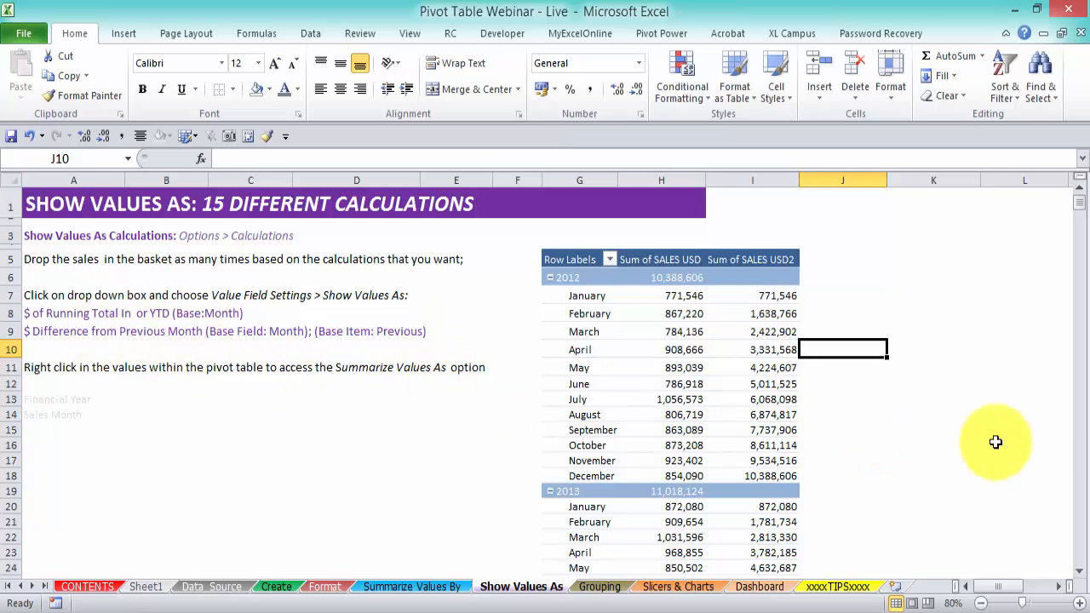
{"action": "left_click", "coordinate": [769, 312]}
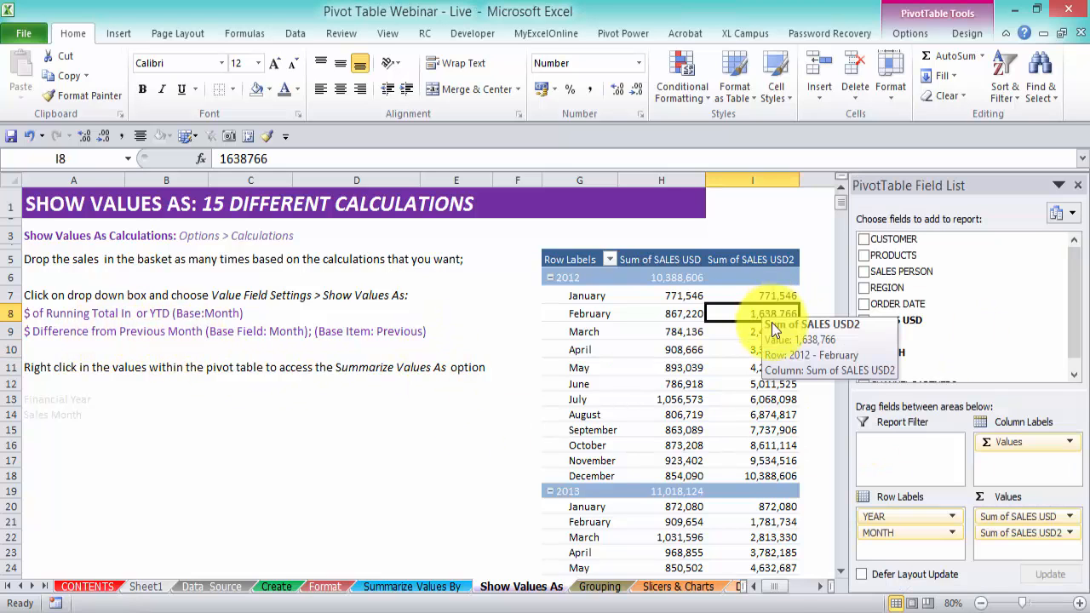
{"action": "left_click_drag", "start_coordinate": [934, 322], "coordinate": [1031, 544]}
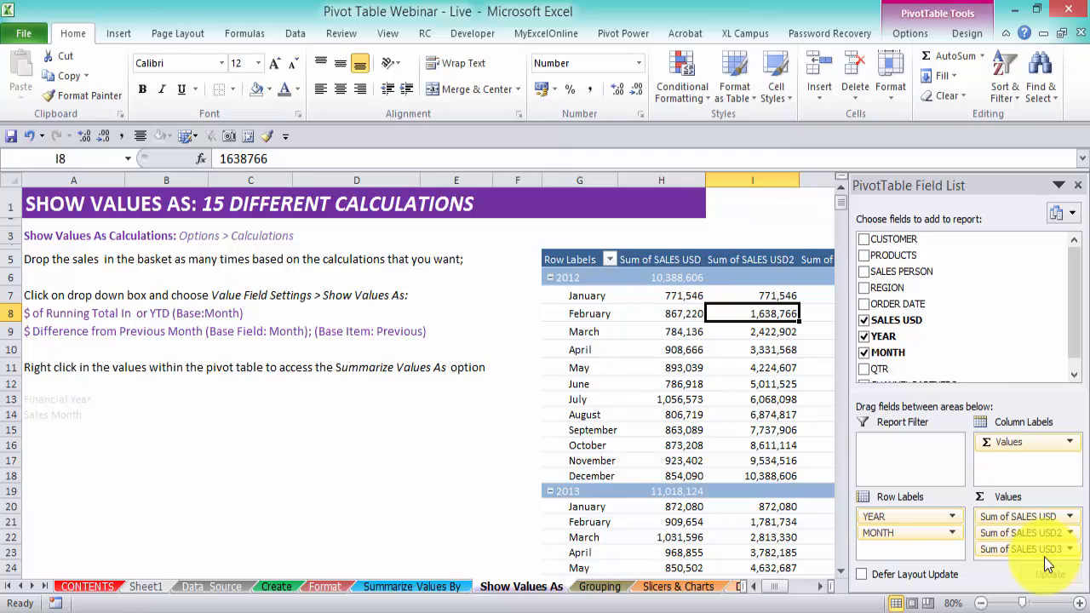
Show the third sales value field as Difference From, with MONTH as base field and (previous) as base item.
{"action": "left_click", "coordinate": [1071, 550]}
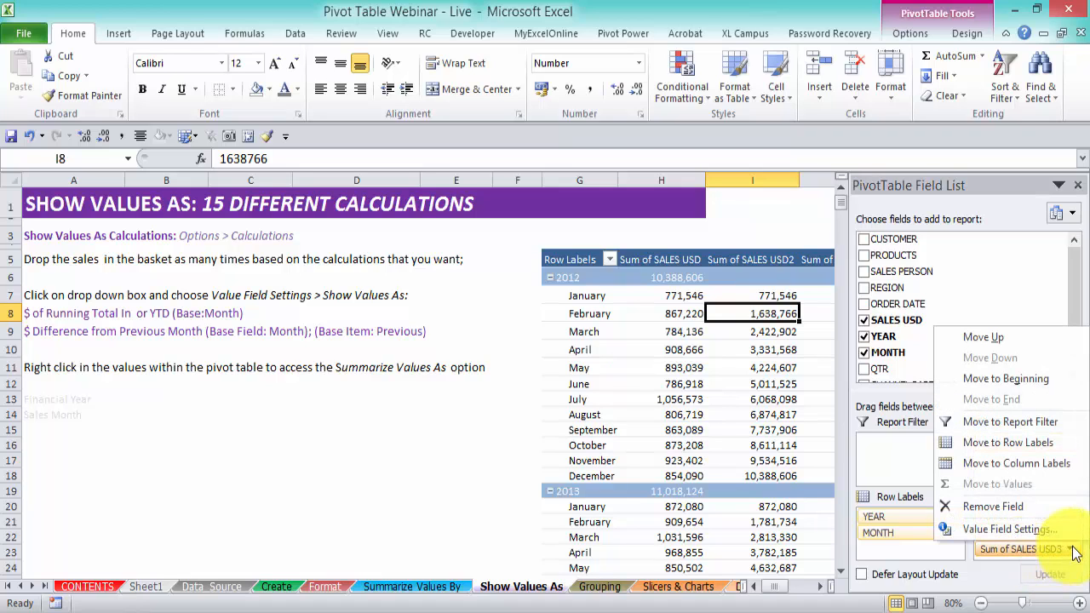
{"action": "left_click", "coordinate": [1065, 529]}
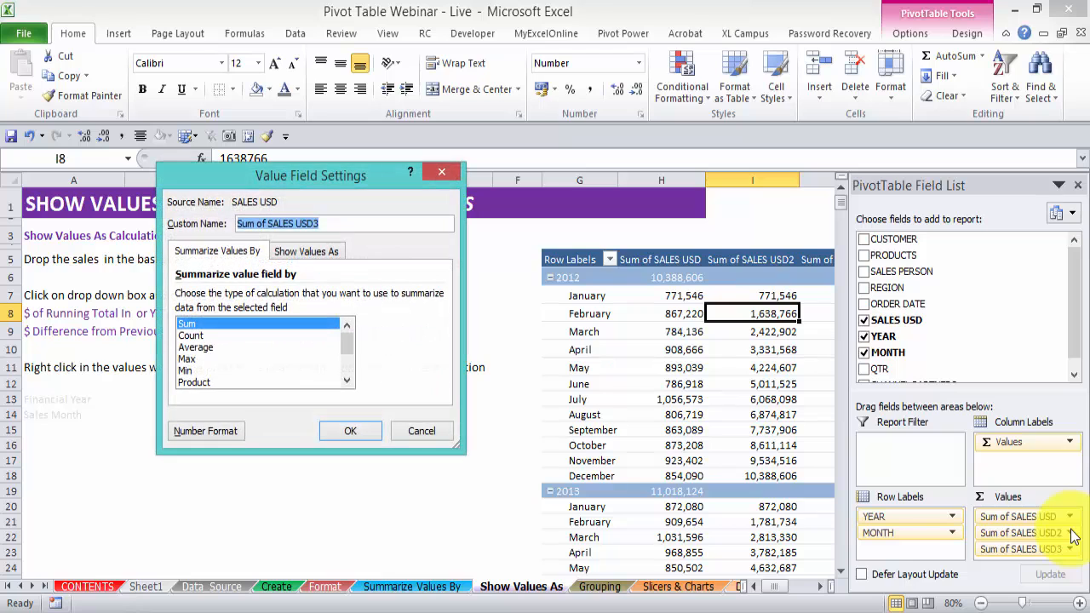
{"action": "left_click", "coordinate": [321, 249]}
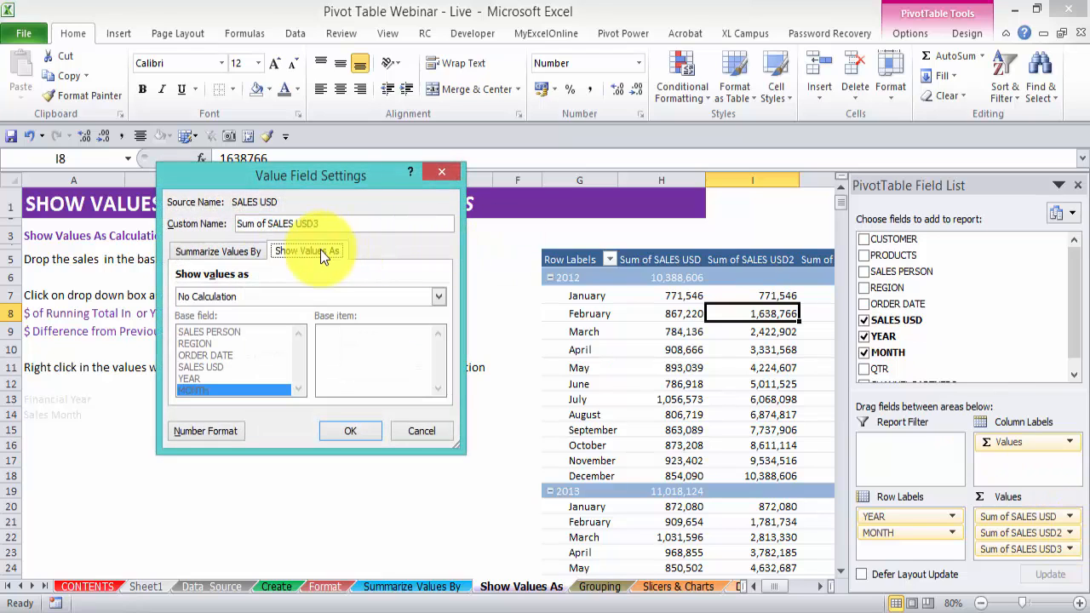
{"action": "left_click_drag", "start_coordinate": [333, 176], "coordinate": [485, 159]}
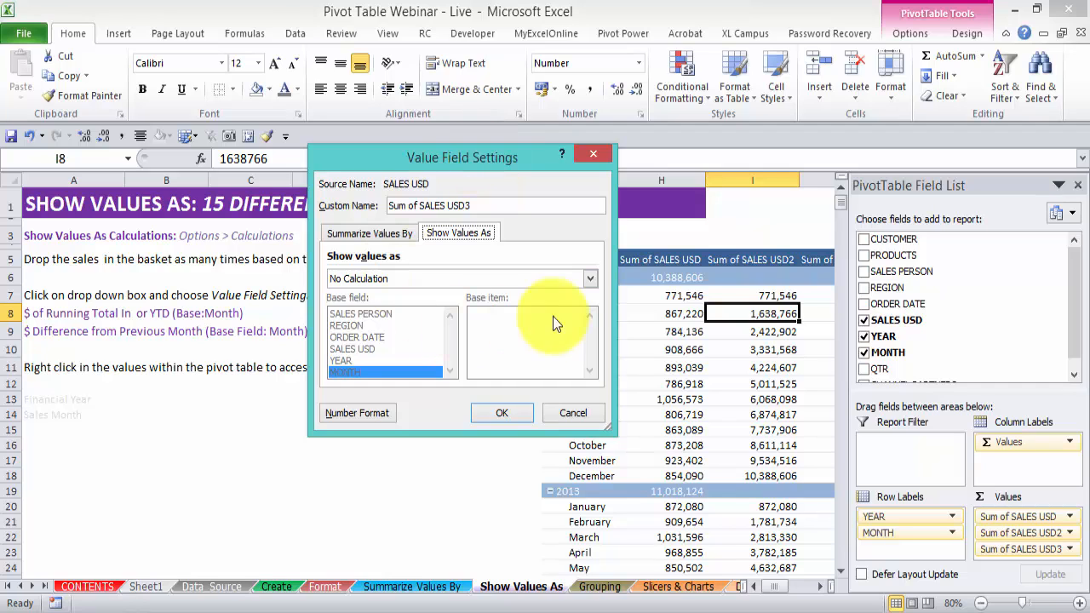
{"action": "left_click", "coordinate": [589, 280]}
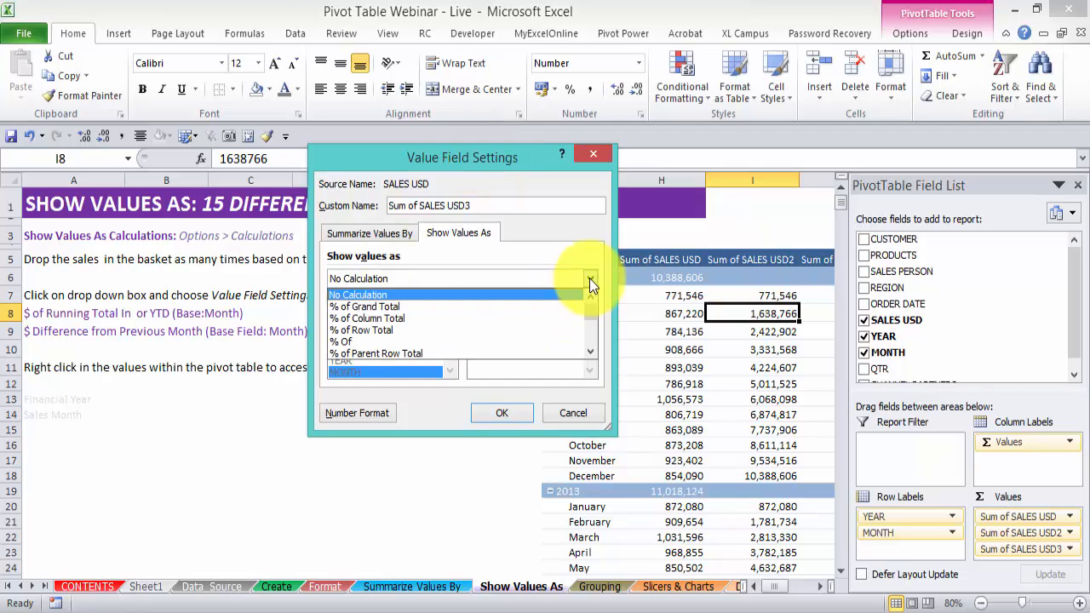
{"action": "left_click", "coordinate": [591, 351]}
{"action": "left_click", "coordinate": [592, 350]}
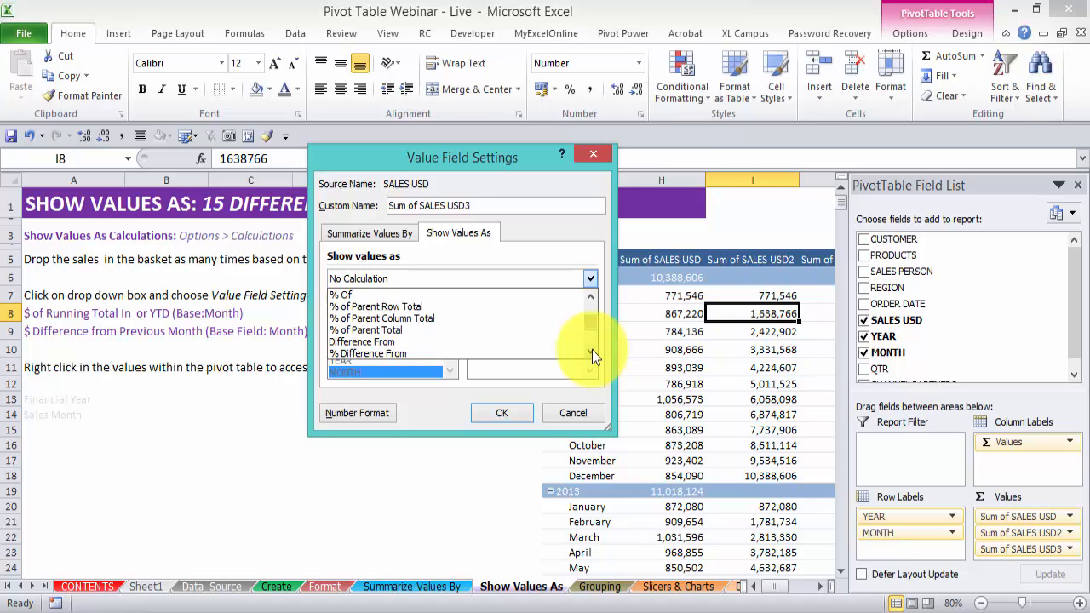
{"action": "left_click", "coordinate": [592, 350]}
{"action": "left_click", "coordinate": [510, 326]}
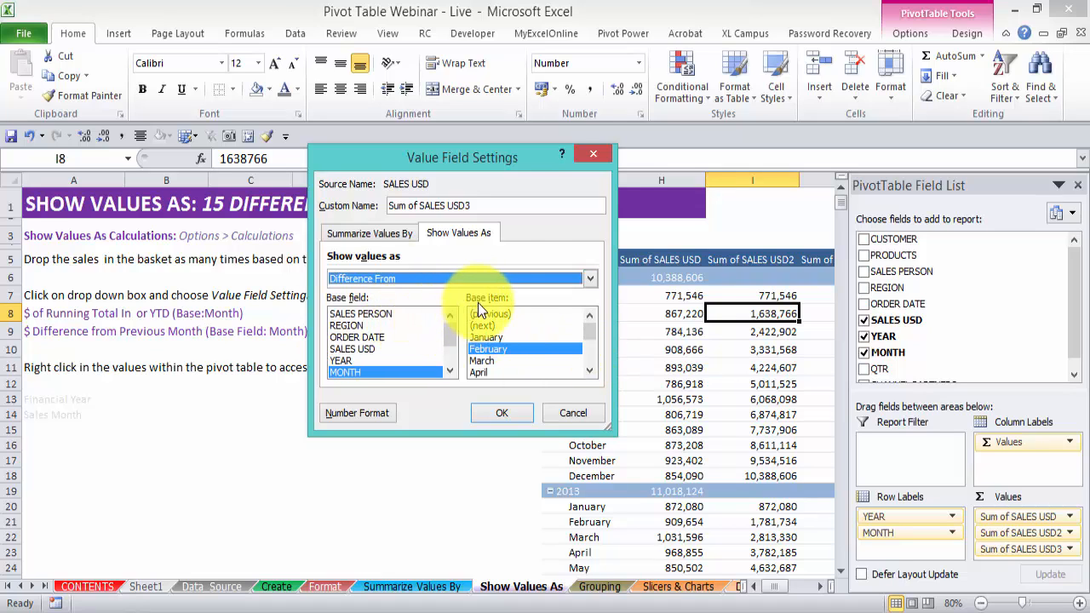
{"action": "left_click", "coordinate": [492, 314]}
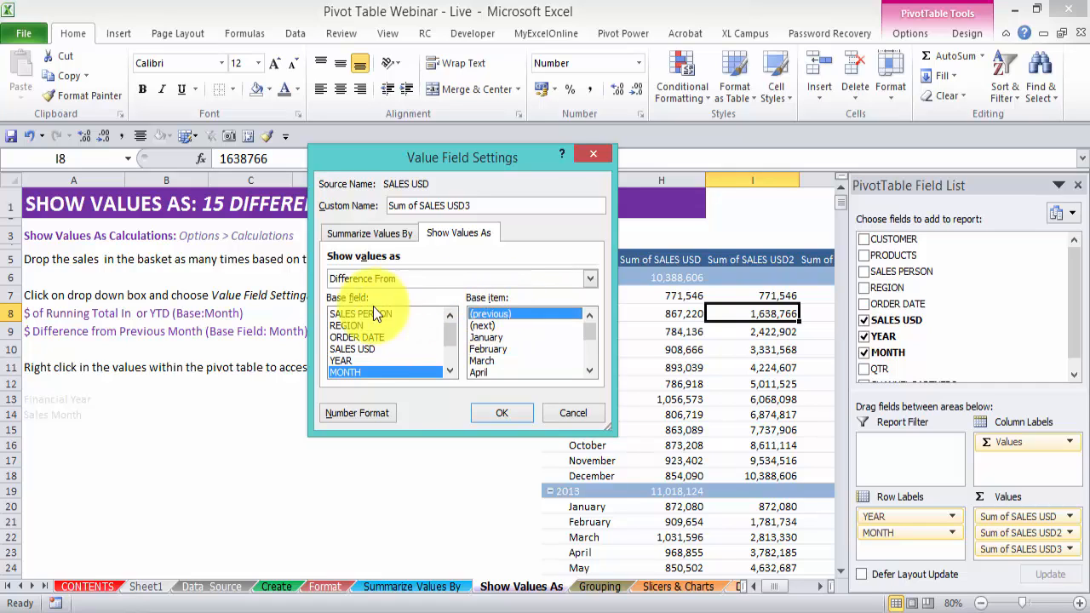
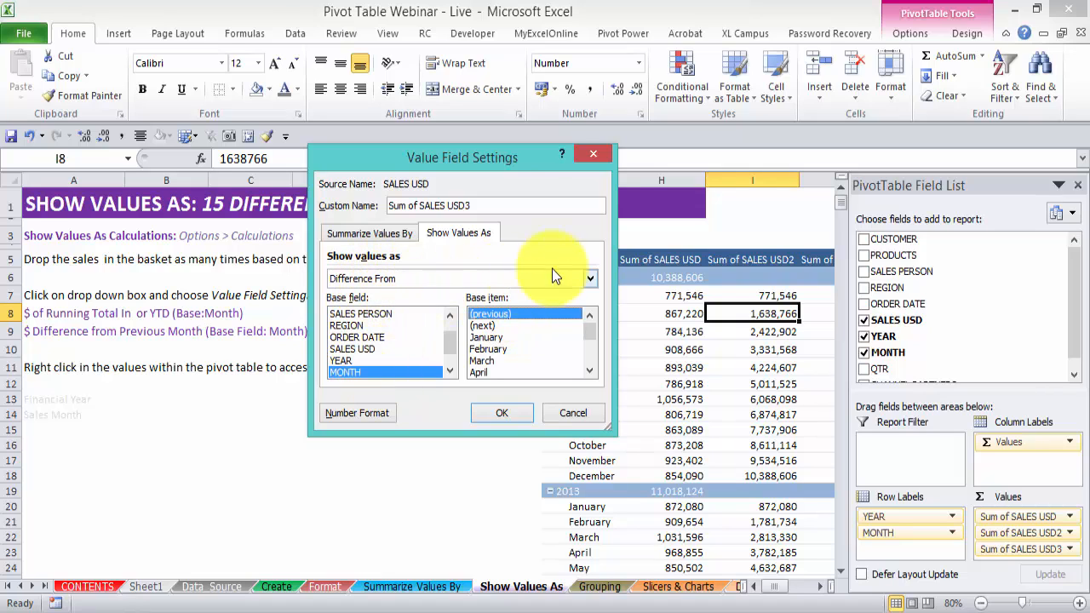
{"action": "left_click", "coordinate": [510, 414]}
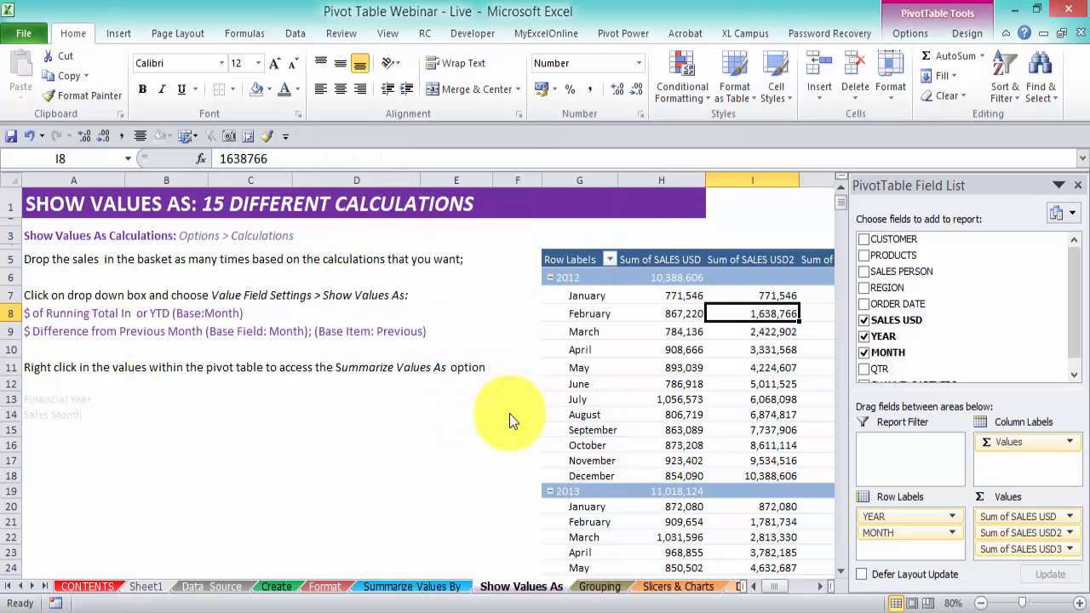
{"action": "left_click", "coordinate": [766, 222]}
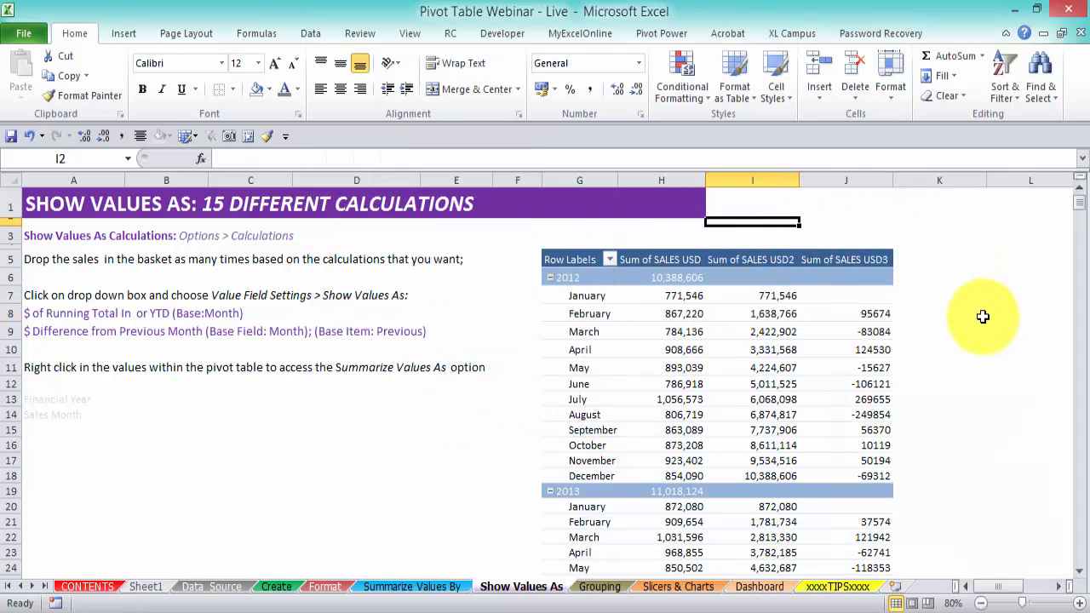
Format the monthly difference values as Number with 0 decimal places, the 1000 separator and red negatives with a minus sign.
{"action": "left_click", "coordinate": [871, 313]}
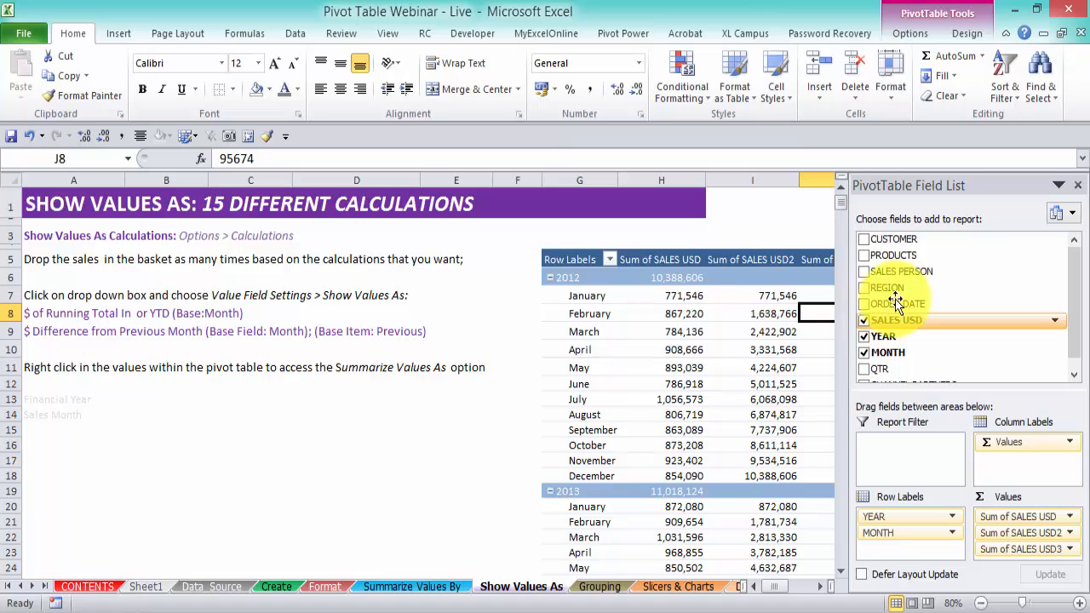
{"action": "left_click", "coordinate": [1077, 185]}
{"action": "right_click", "coordinate": [869, 313]}
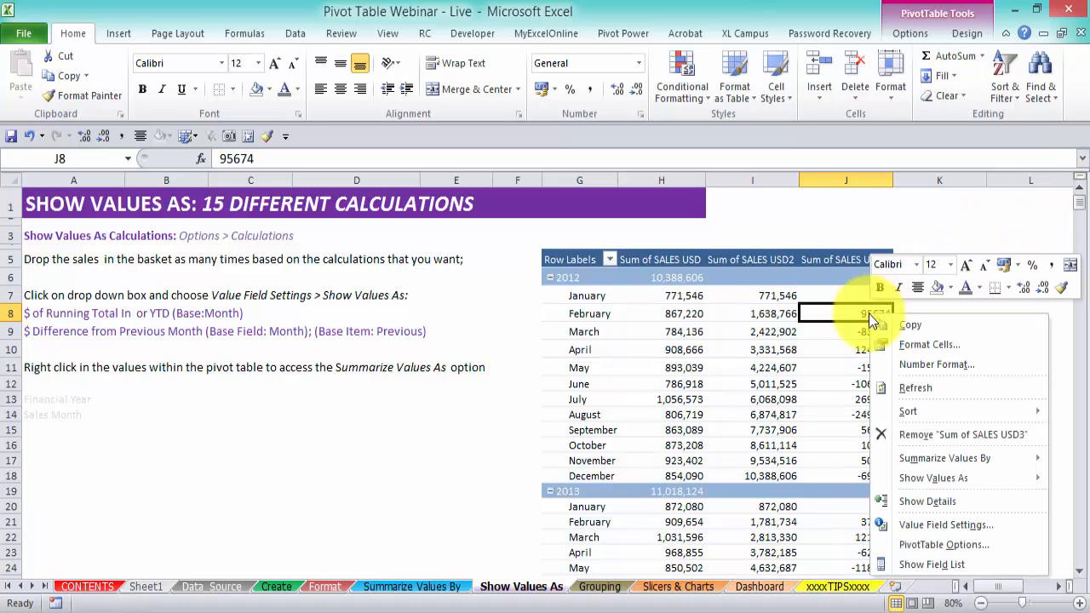
{"action": "left_click", "coordinate": [928, 363]}
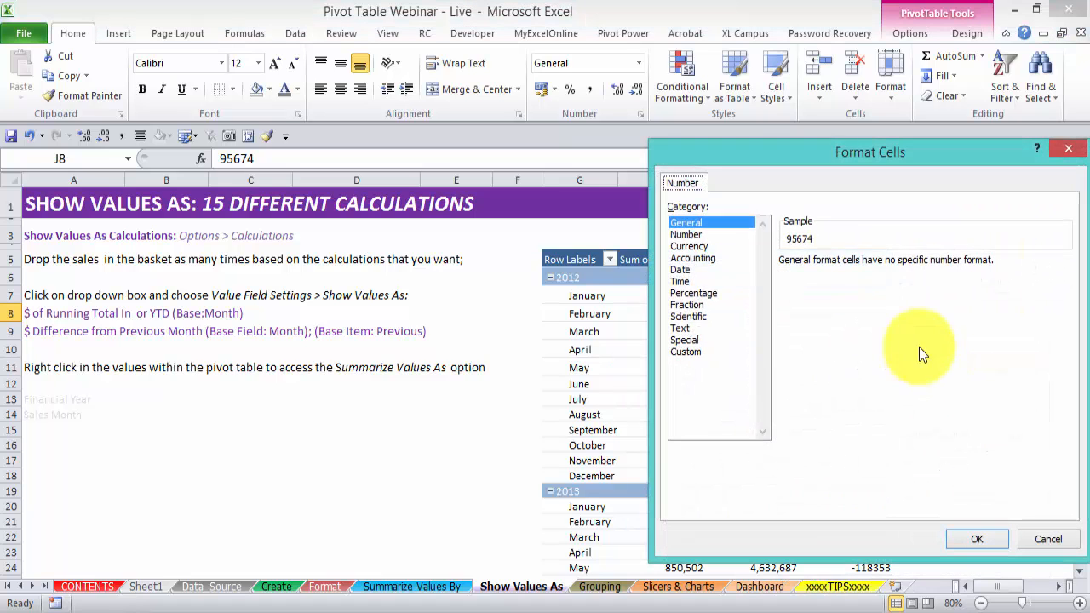
{"action": "left_click", "coordinate": [696, 234]}
{"action": "left_click", "coordinate": [785, 283]}
{"action": "left_click", "coordinate": [807, 353]}
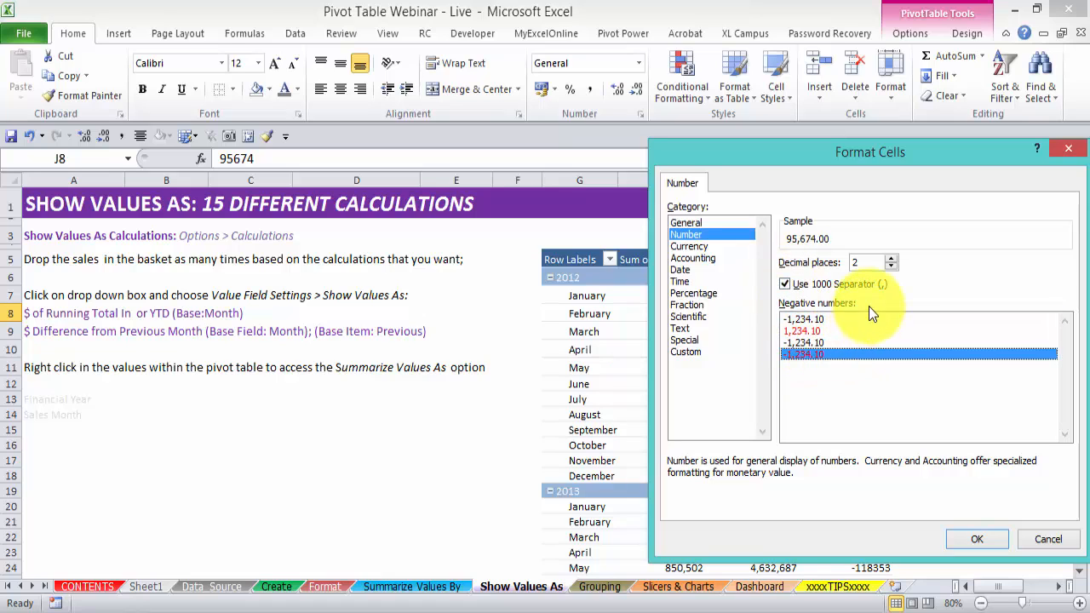
{"action": "left_click", "coordinate": [891, 267]}
{"action": "left_click", "coordinate": [891, 267]}
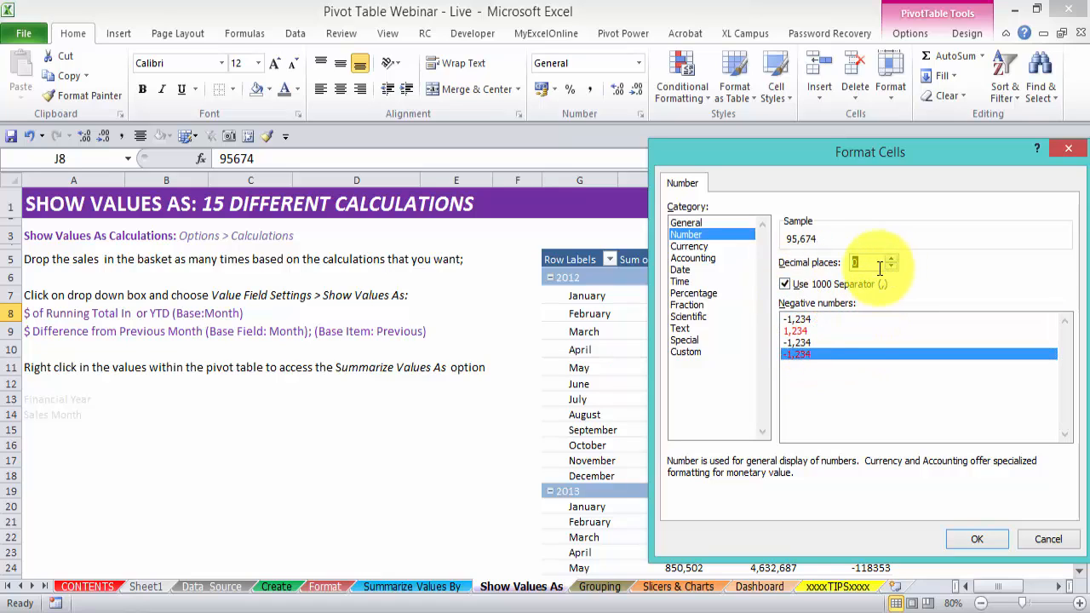
{"action": "left_click", "coordinate": [977, 536]}
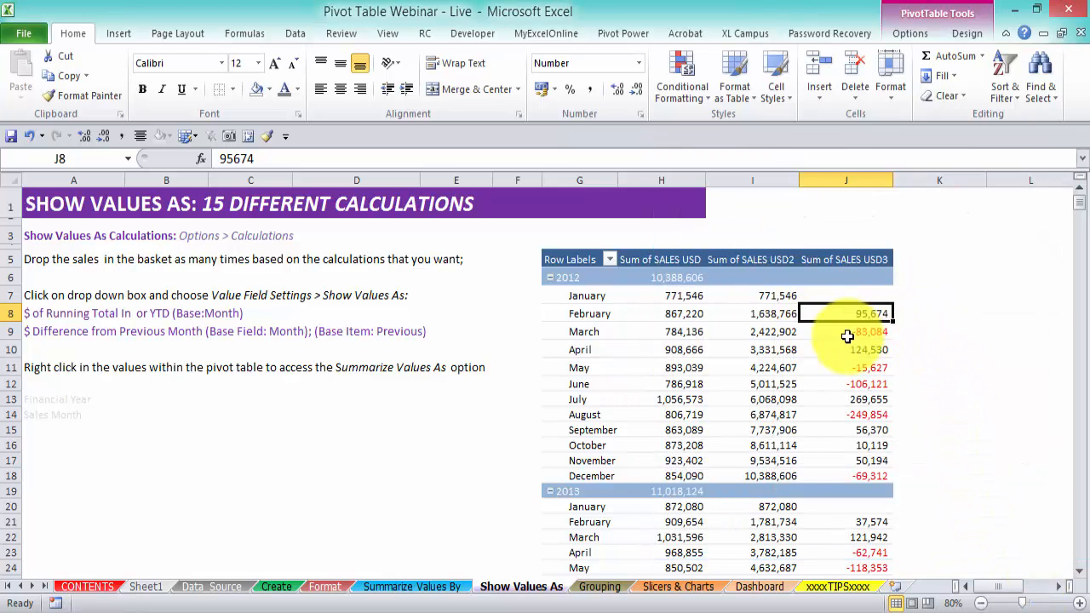
Compare the February, March and April 2012 differences with the sales of the months before them.
{"action": "left_click", "coordinate": [692, 293]}
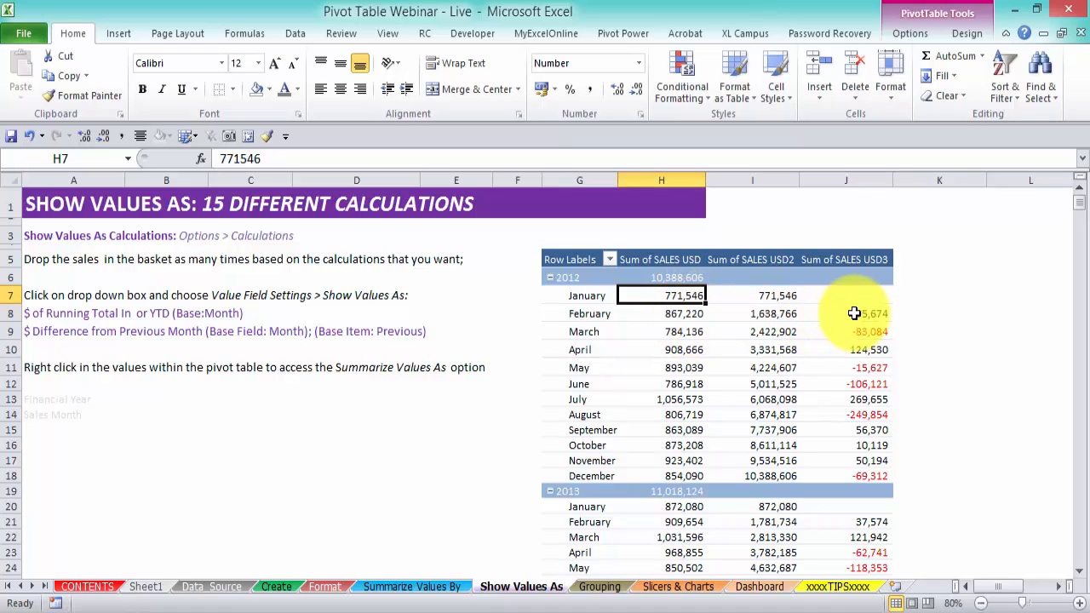
{"action": "left_click", "coordinate": [890, 313]}
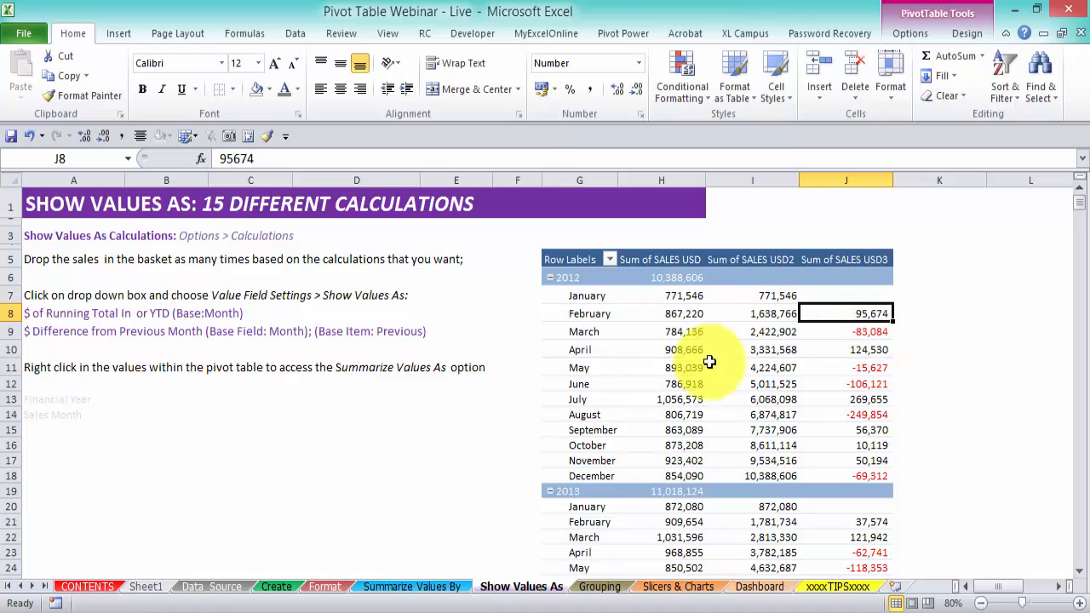
{"action": "left_click", "coordinate": [882, 332]}
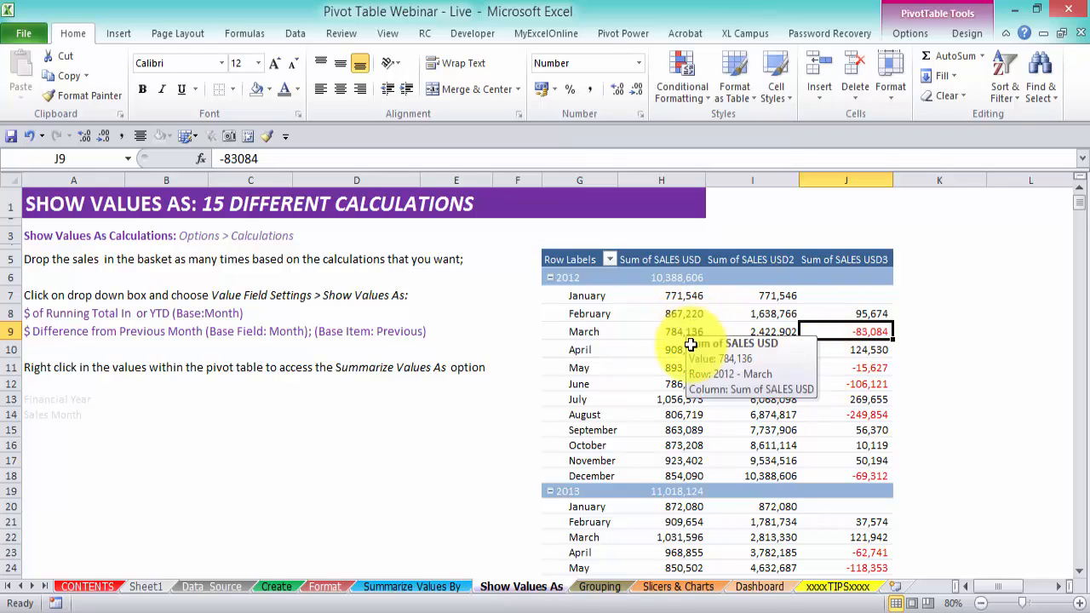
{"action": "left_click", "coordinate": [867, 350]}
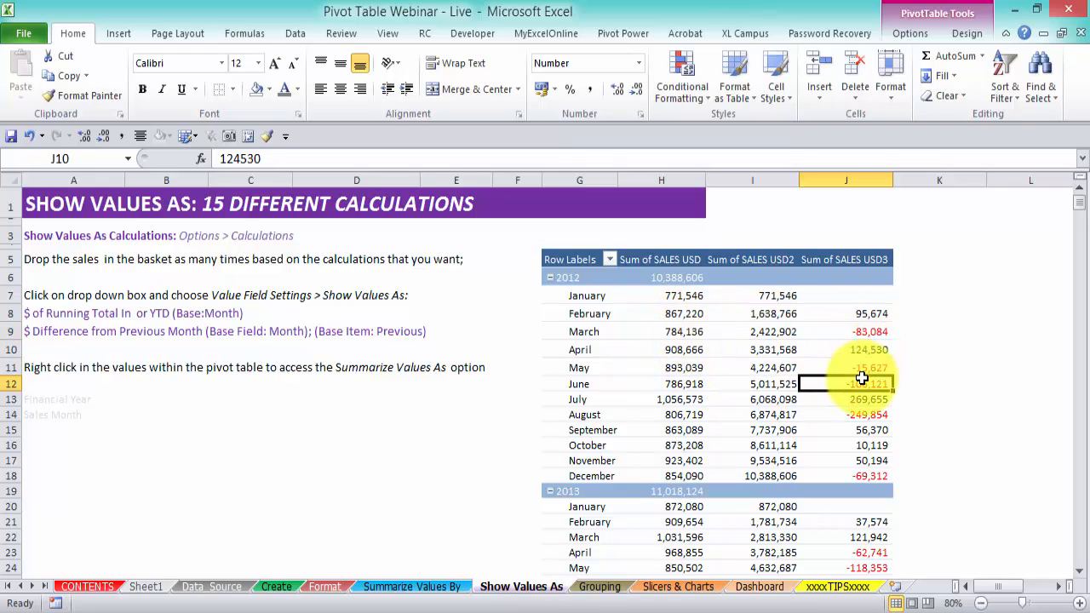
Review the month-to-month differences through the rest of 2012, 2013 and 2014.
{"action": "key", "text": "Down"}
{"action": "key", "text": "Down"}
{"action": "key", "text": "Down"}
{"action": "key", "text": "Down"}
{"action": "key", "text": "Down"}
{"action": "key", "text": "Down"}
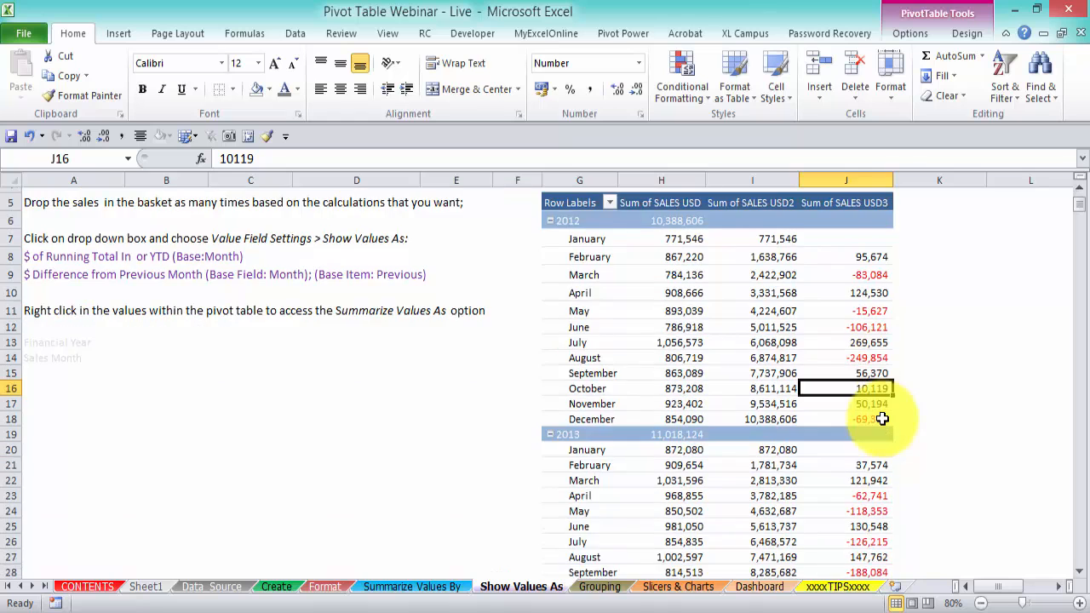
{"action": "scroll", "coordinate": [883, 418], "scroll_direction": "down", "scroll_amount": 3}
{"action": "scroll", "coordinate": [883, 418], "scroll_direction": "down", "scroll_amount": 1}
{"action": "scroll", "coordinate": [884, 418], "scroll_direction": "down", "scroll_amount": 4}
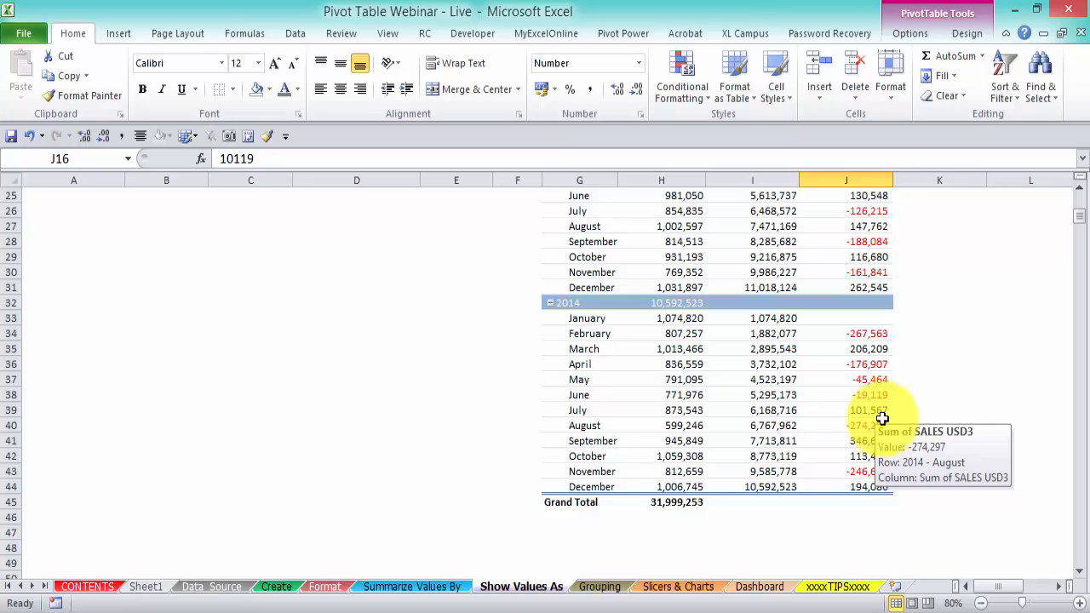
{"action": "scroll", "coordinate": [884, 418], "scroll_direction": "up", "scroll_amount": 7}
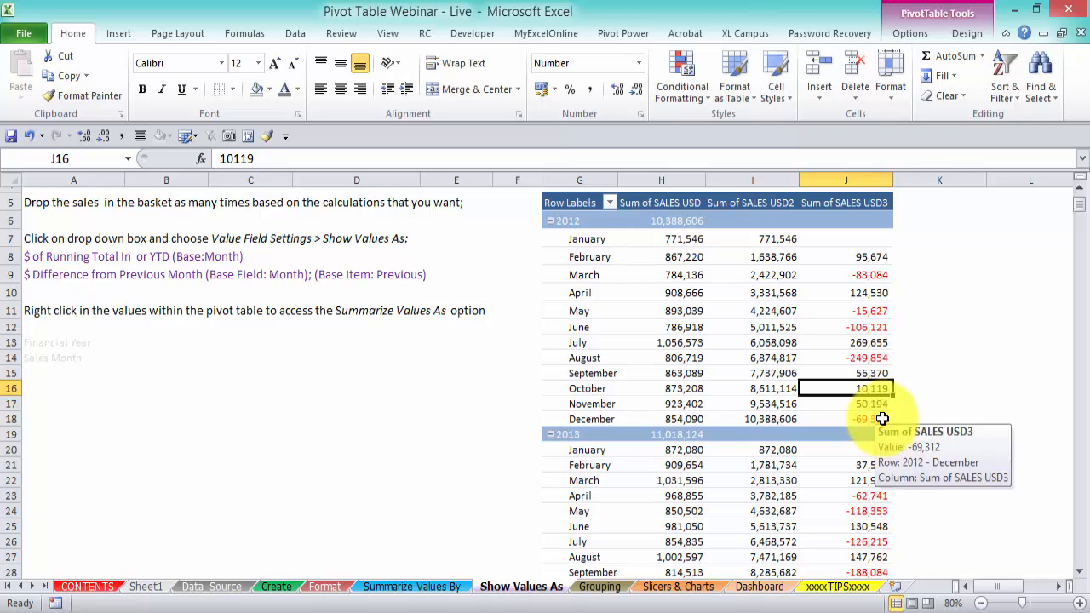
Examine the Show Values As calculations available for the difference field, leaving its settings unapplied and hiding the field list.
{"action": "left_click", "coordinate": [859, 293]}
{"action": "right_click", "coordinate": [859, 293]}
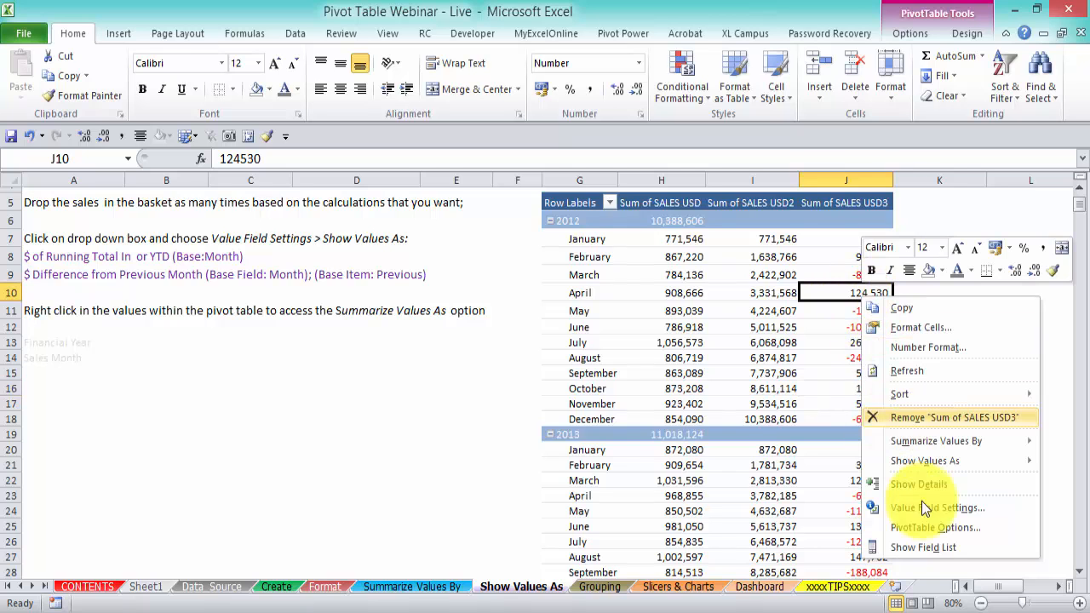
{"action": "left_click", "coordinate": [928, 547]}
{"action": "left_click", "coordinate": [1065, 545]}
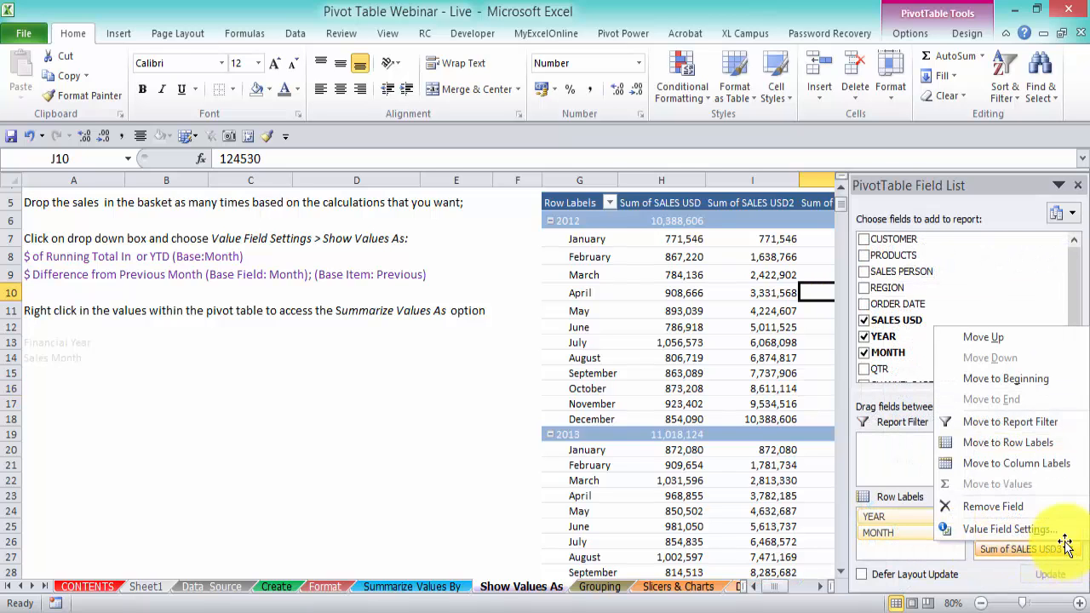
{"action": "left_click", "coordinate": [1006, 529]}
{"action": "left_click", "coordinate": [459, 232]}
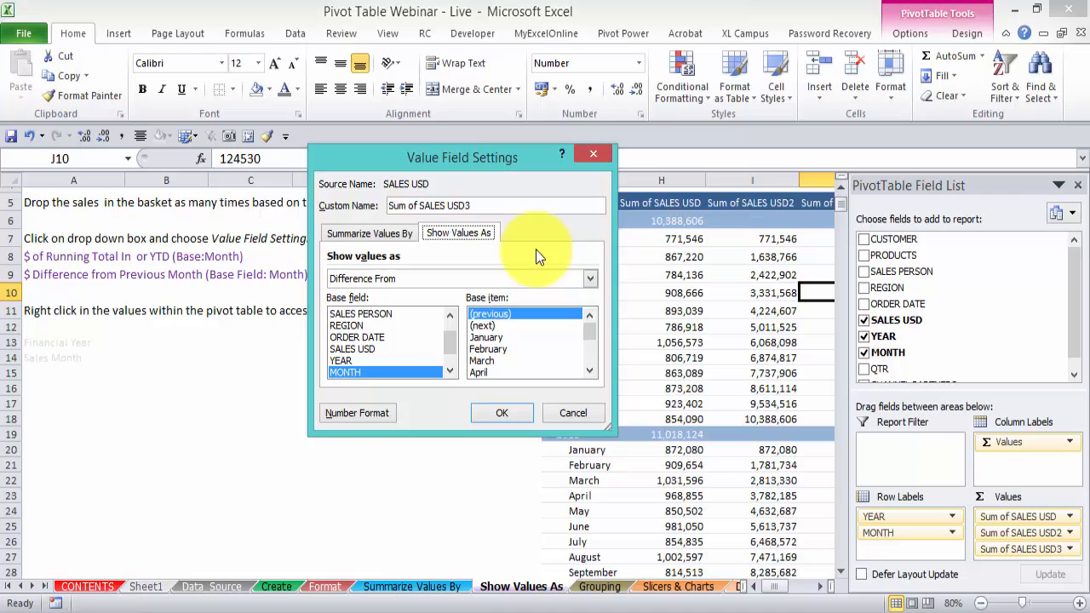
{"action": "left_click", "coordinate": [589, 278]}
{"action": "left_click_drag", "start_coordinate": [591, 313], "coordinate": [592, 303]}
{"action": "left_click", "coordinate": [592, 350]}
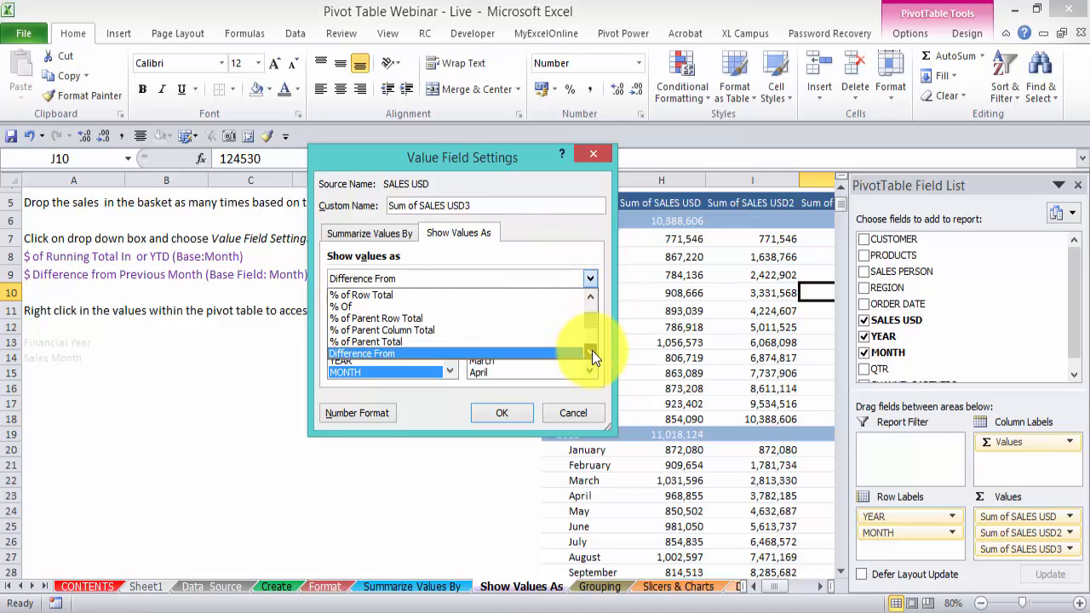
{"action": "left_click", "coordinate": [592, 350]}
{"action": "left_click", "coordinate": [578, 415]}
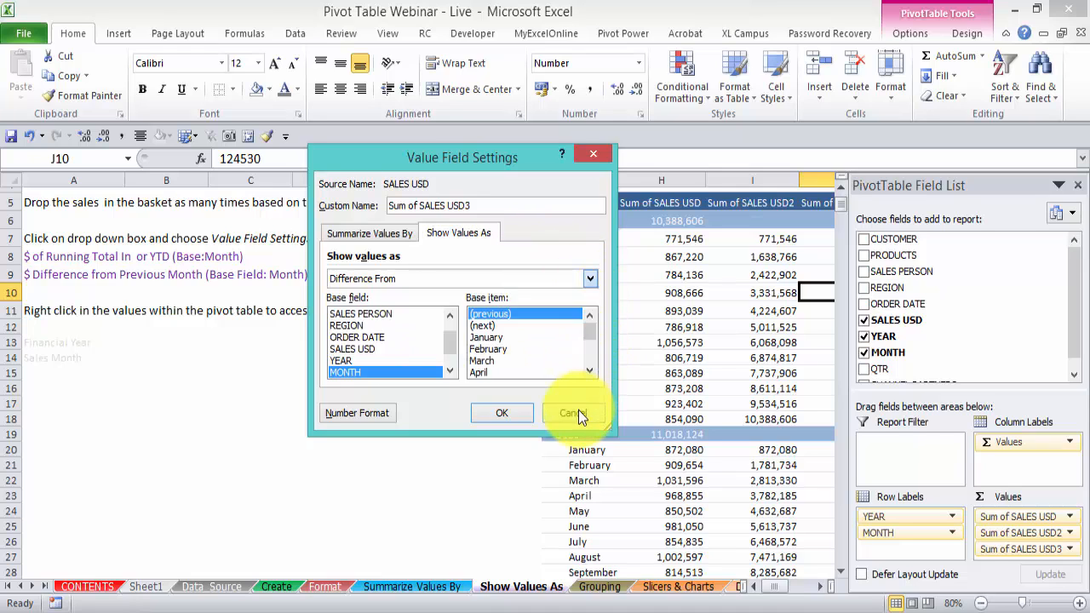
{"action": "left_click", "coordinate": [1077, 185]}
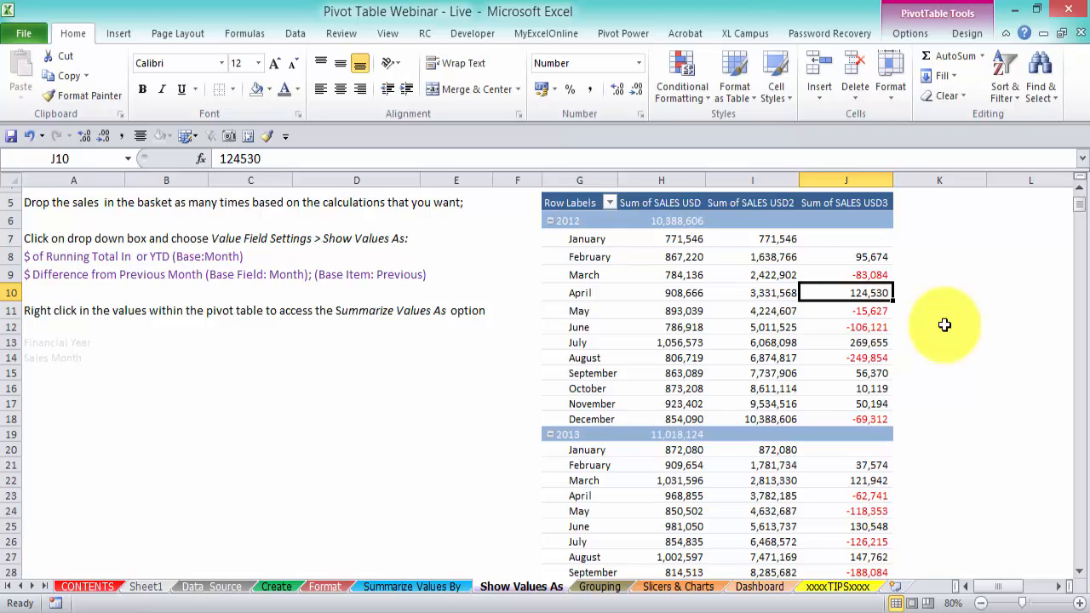
{"action": "scroll", "coordinate": [945, 325], "scroll_direction": "up", "scroll_amount": 2}
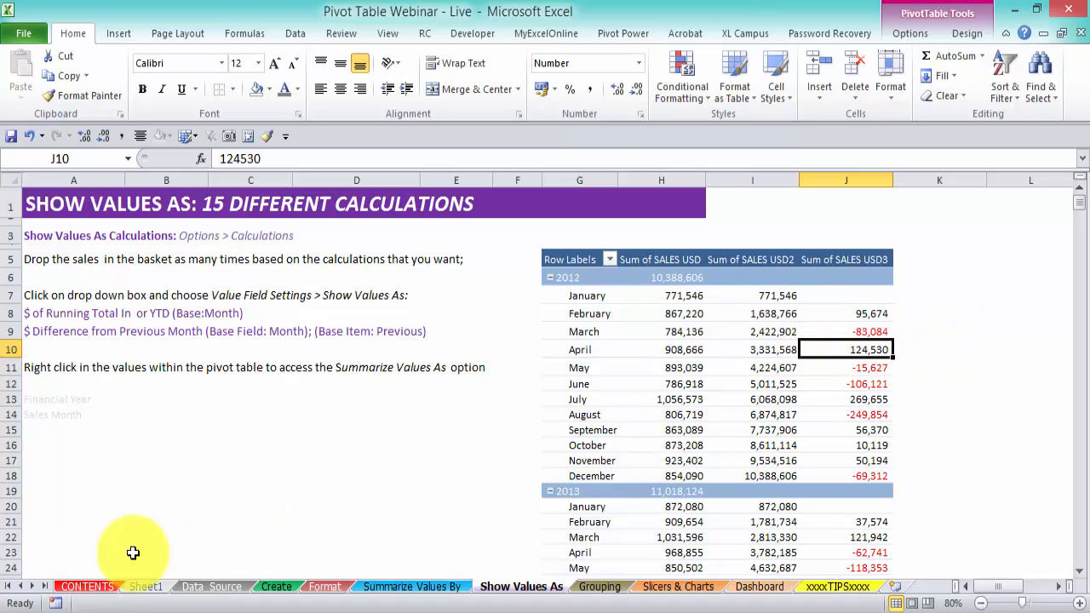
{"action": "left_click", "coordinate": [204, 587]}
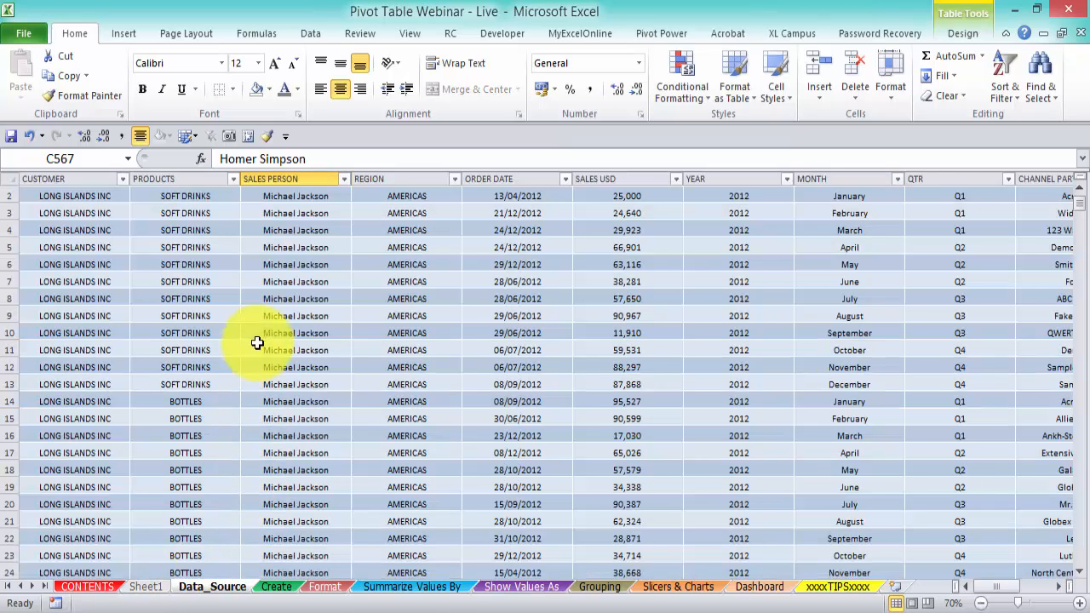
{"action": "left_click", "coordinate": [552, 590]}
{"action": "right_click", "coordinate": [782, 332]}
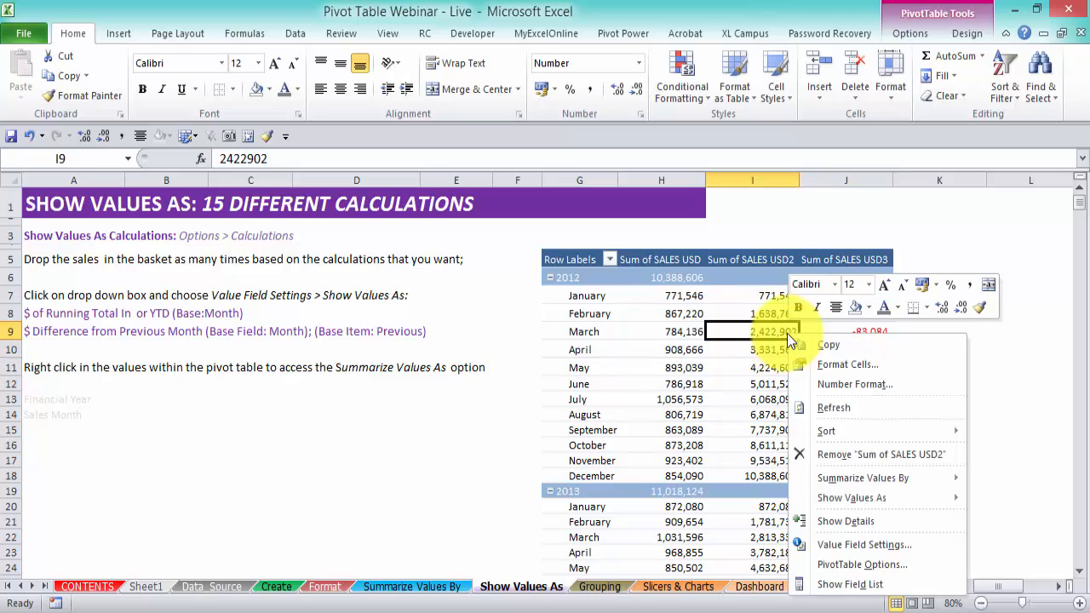
{"action": "key", "text": "Escape"}
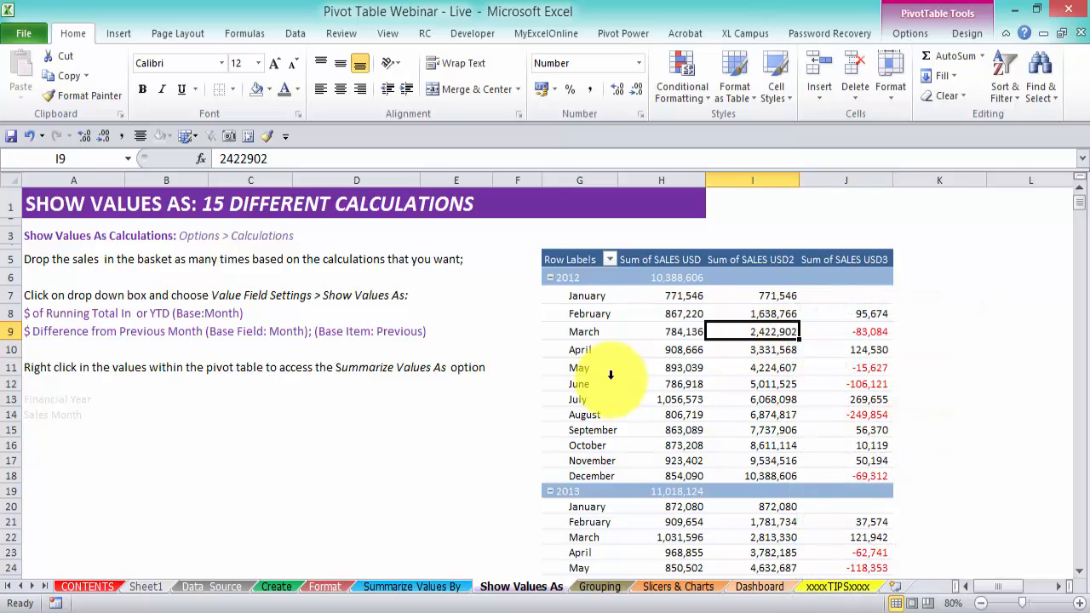
{"action": "mouse_move", "coordinate": [661, 388]}
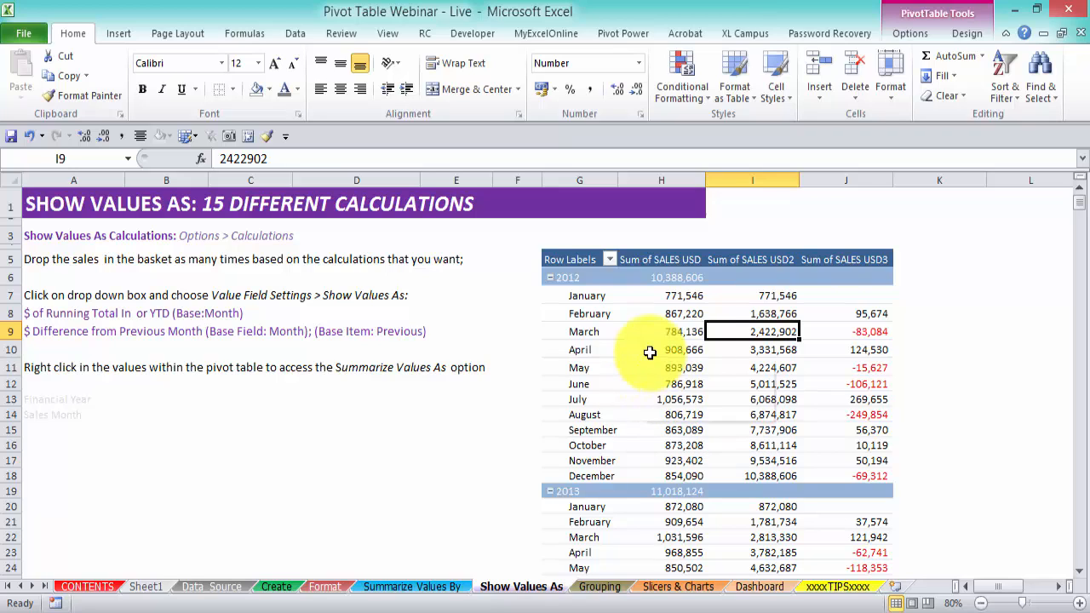
{"action": "mouse_move", "coordinate": [650, 353]}
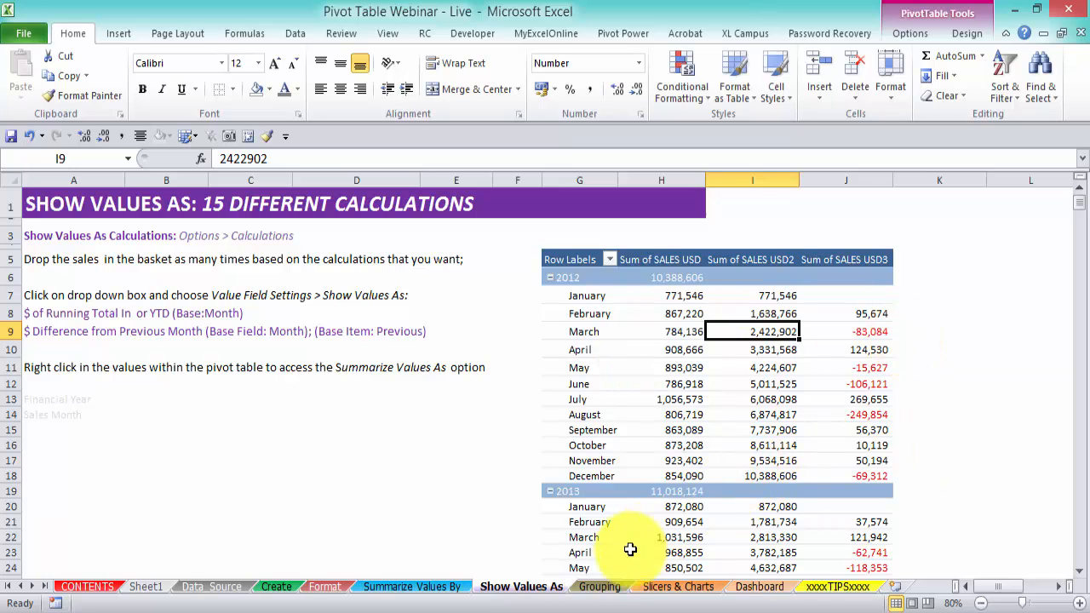
Create a PivotTable from Table2 on the Data_Source sheet, placed on the existing Grouping worksheet at cell A19.
{"action": "left_click", "coordinate": [613, 588]}
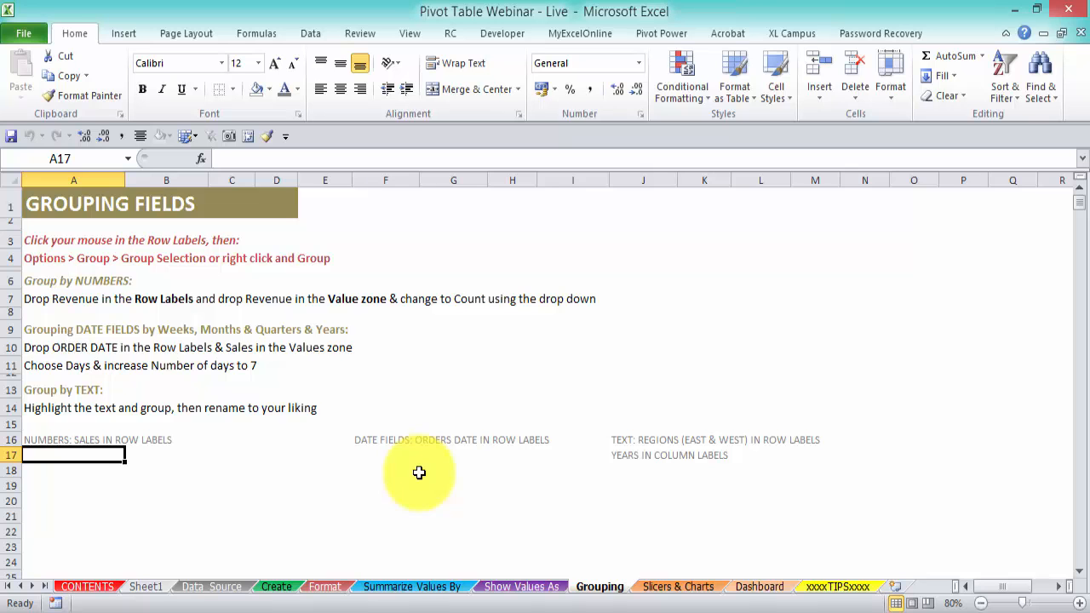
{"action": "left_click", "coordinate": [212, 587]}
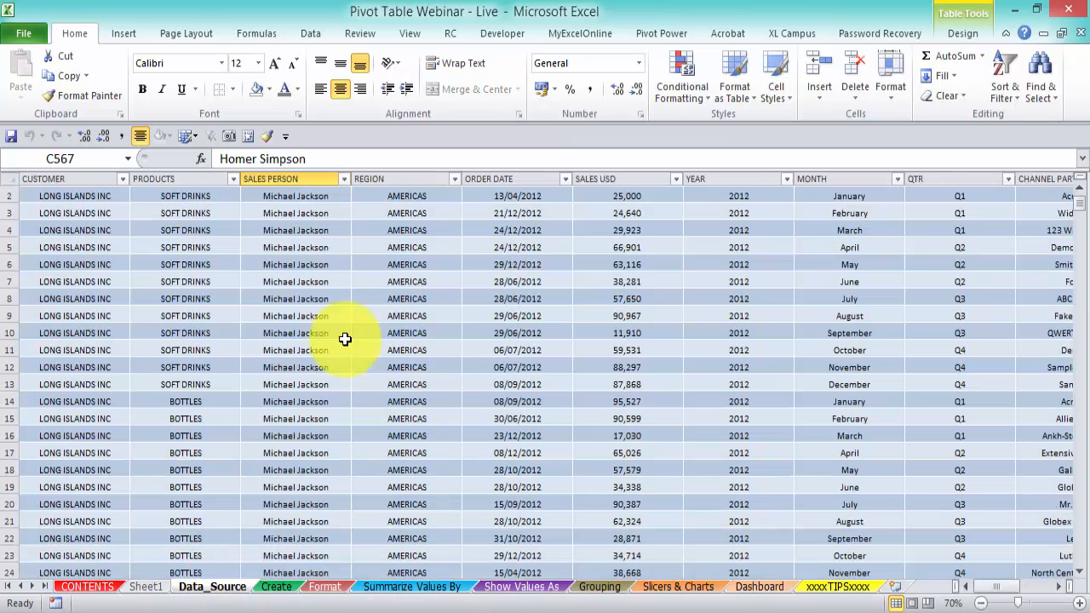
{"action": "left_click", "coordinate": [345, 339]}
{"action": "left_click", "coordinate": [121, 36]}
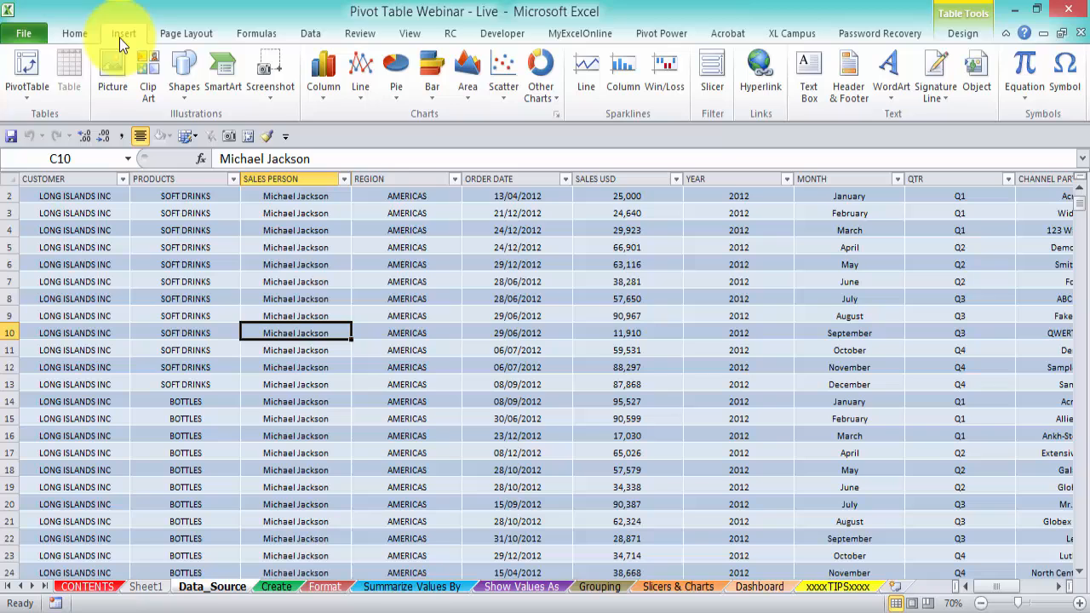
{"action": "left_click", "coordinate": [28, 68]}
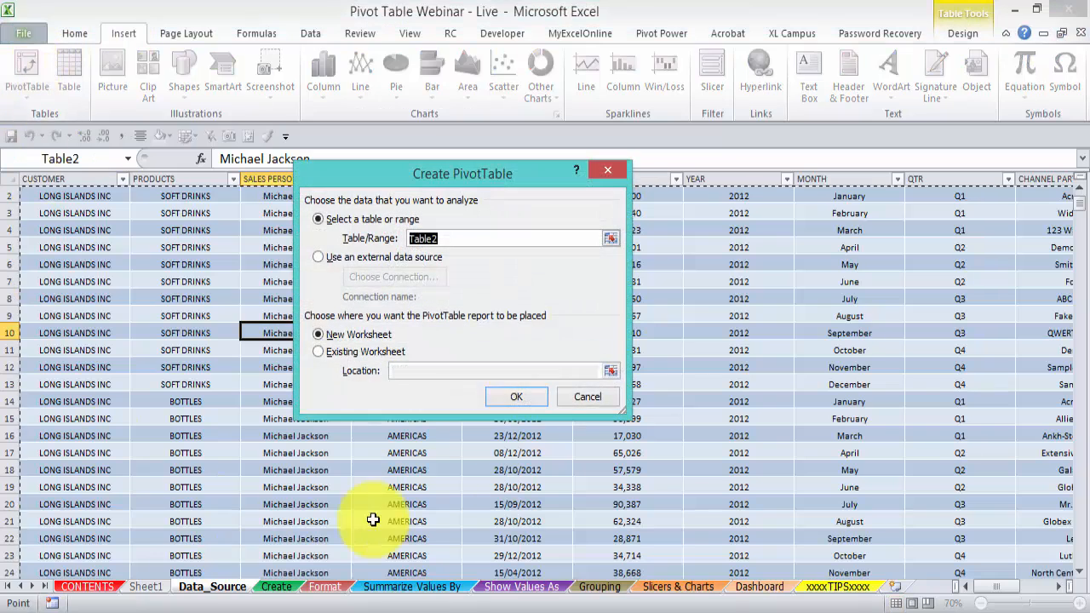
{"action": "left_click", "coordinate": [381, 353]}
{"action": "left_click", "coordinate": [611, 371]}
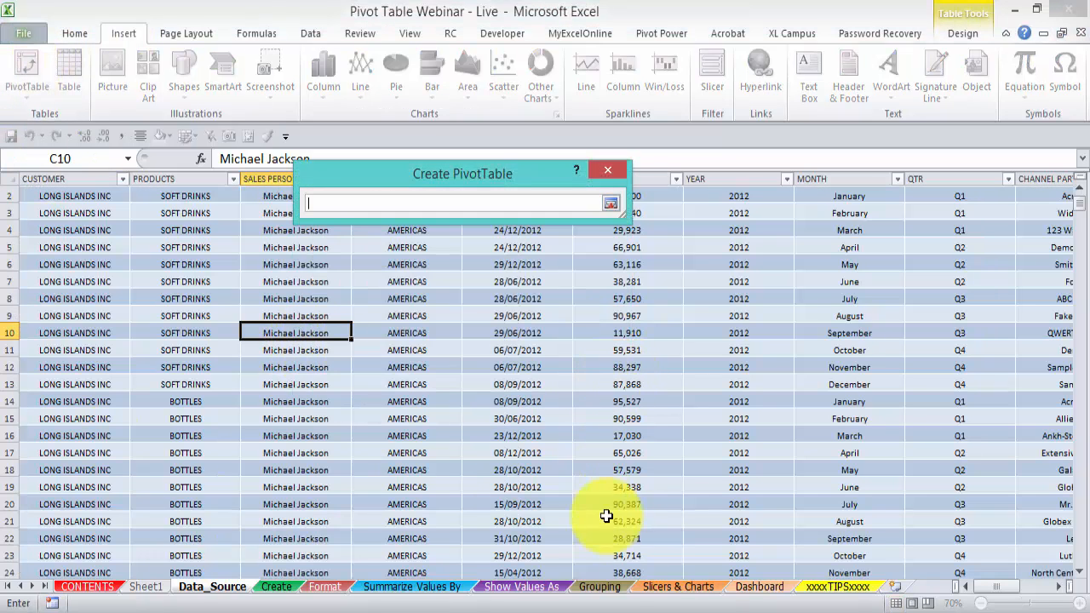
{"action": "left_click", "coordinate": [612, 589]}
{"action": "scroll", "coordinate": [270, 450], "scroll_direction": "down", "scroll_amount": 2}
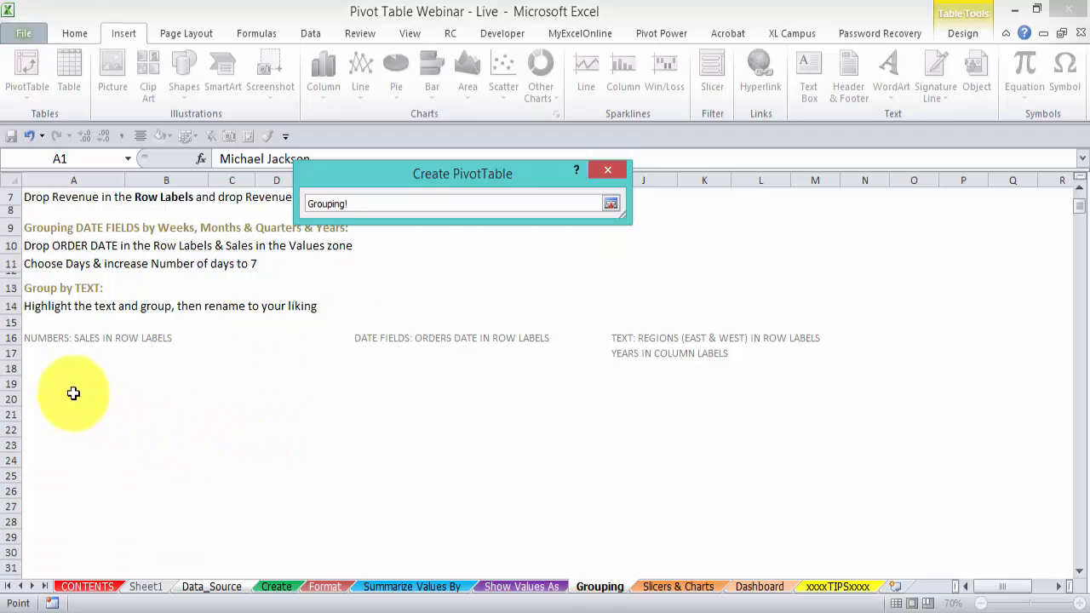
{"action": "left_click", "coordinate": [75, 385]}
{"action": "key", "text": "Return"}
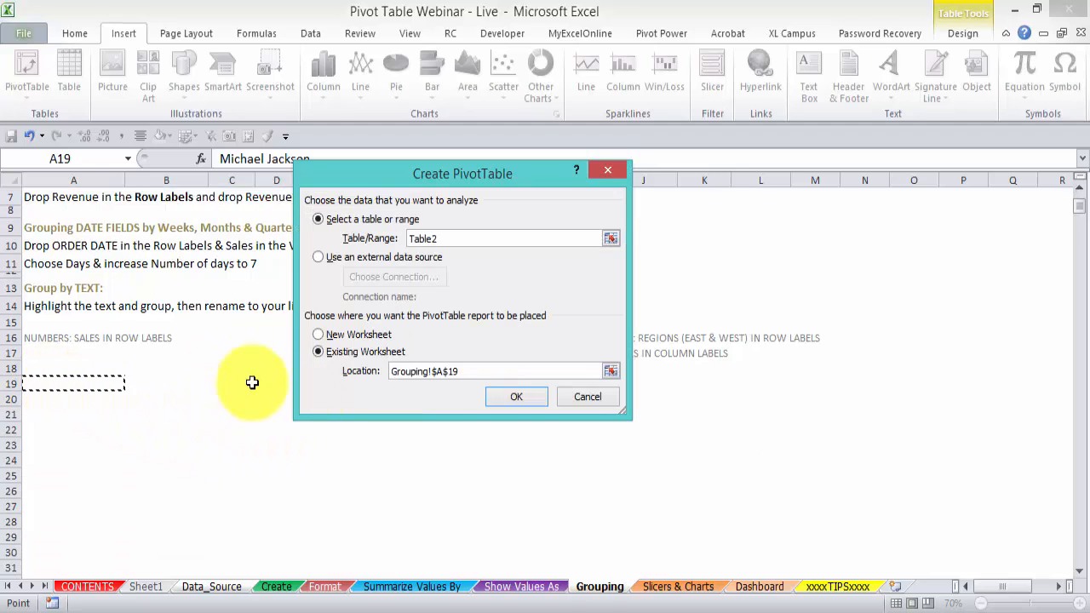
{"action": "left_click", "coordinate": [517, 399]}
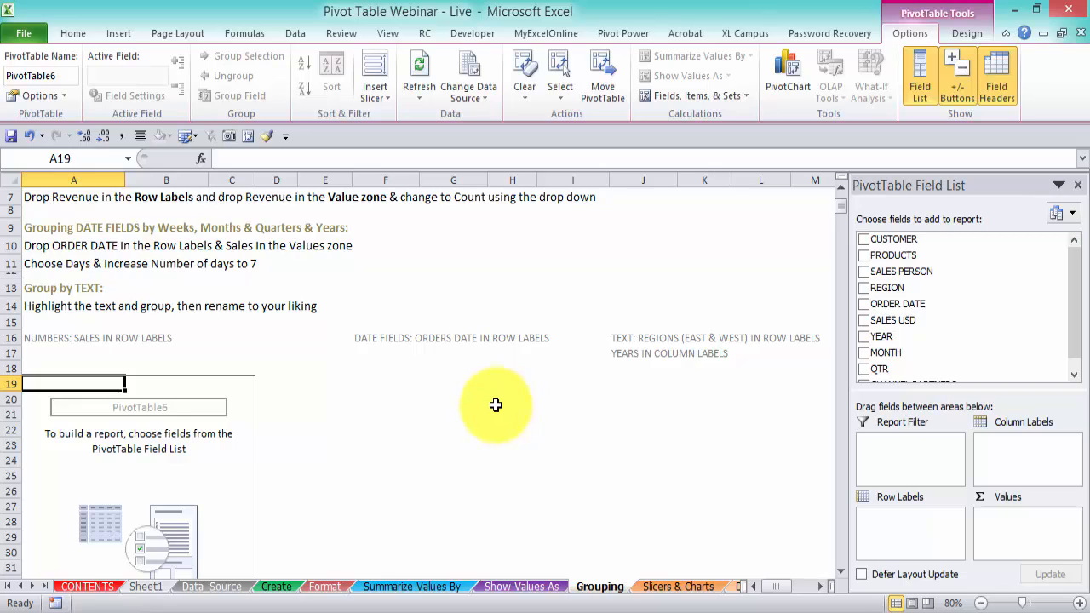
Enlarge the field area to show all fields, add SALES USD as row labels and look through the individual sales amounts.
{"action": "scroll", "coordinate": [496, 405], "scroll_direction": "down", "scroll_amount": 1}
{"action": "left_click_drag", "start_coordinate": [968, 393], "coordinate": [969, 436]}
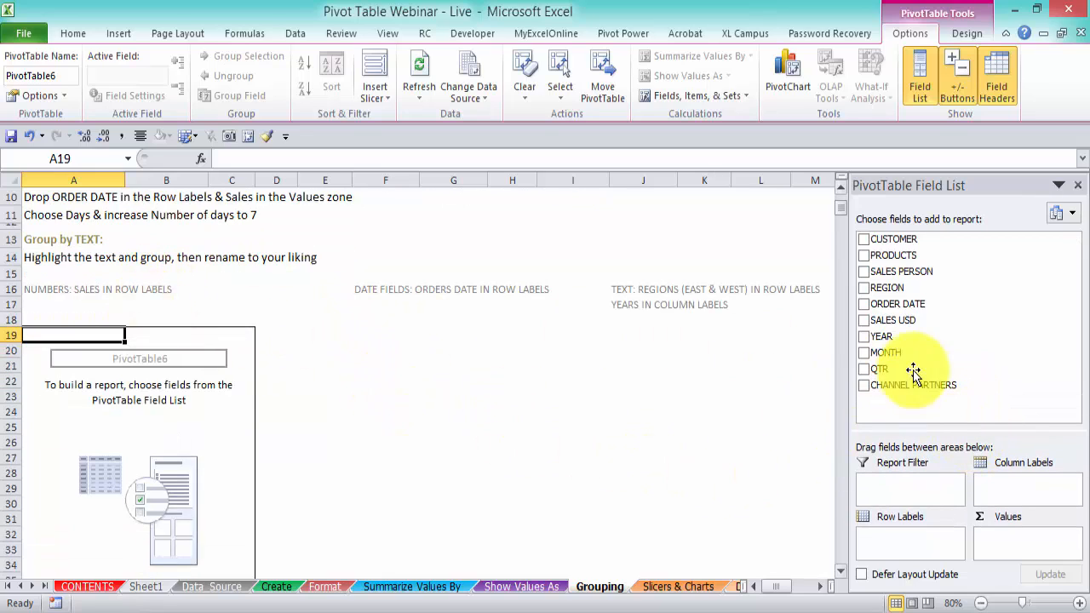
{"action": "left_click_drag", "start_coordinate": [930, 319], "coordinate": [902, 545]}
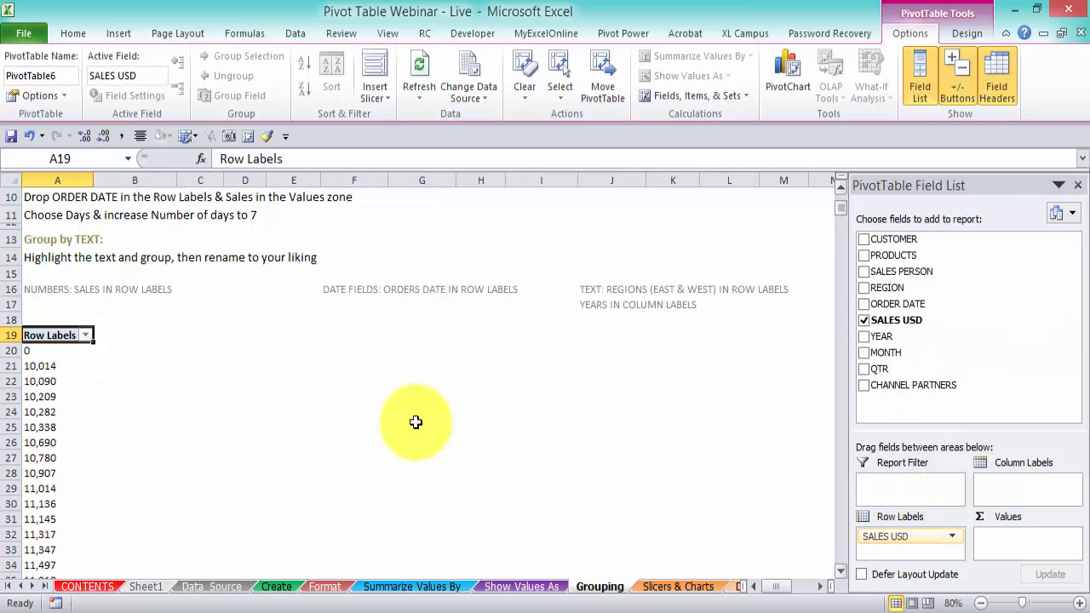
{"action": "scroll", "coordinate": [53, 381], "scroll_direction": "down", "scroll_amount": 5}
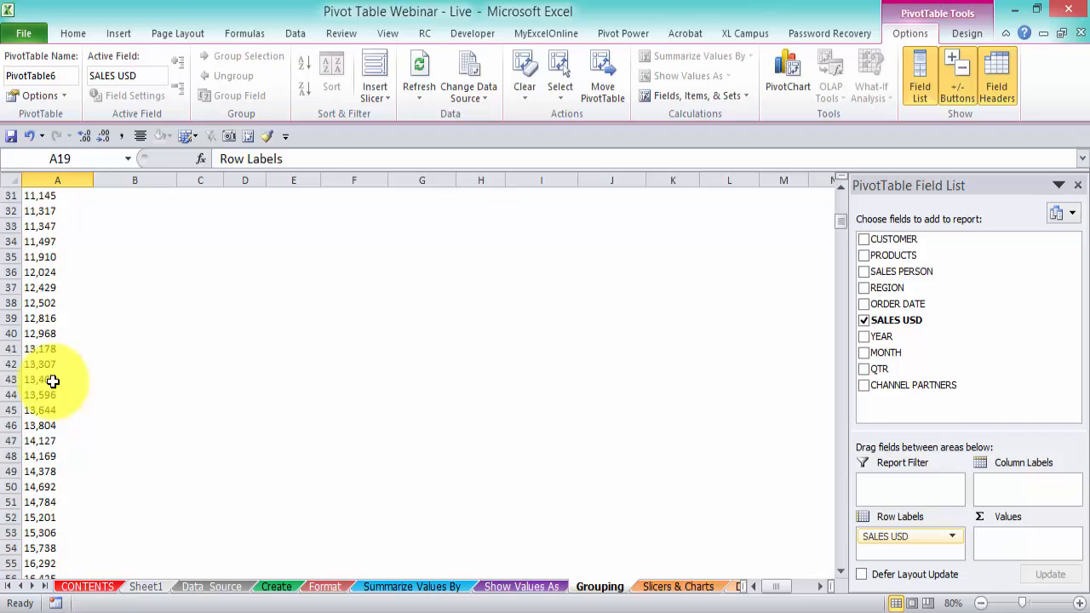
{"action": "scroll", "coordinate": [52, 381], "scroll_direction": "down", "scroll_amount": 17}
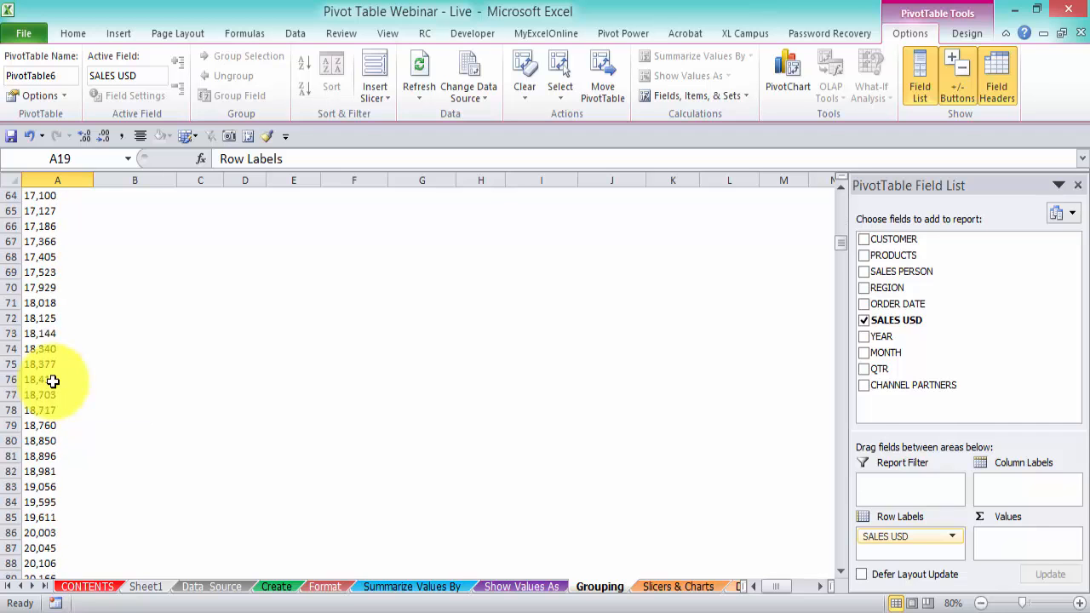
{"action": "scroll", "coordinate": [53, 381], "scroll_direction": "up", "scroll_amount": 8}
{"action": "scroll", "coordinate": [53, 380], "scroll_direction": "up", "scroll_amount": 17}
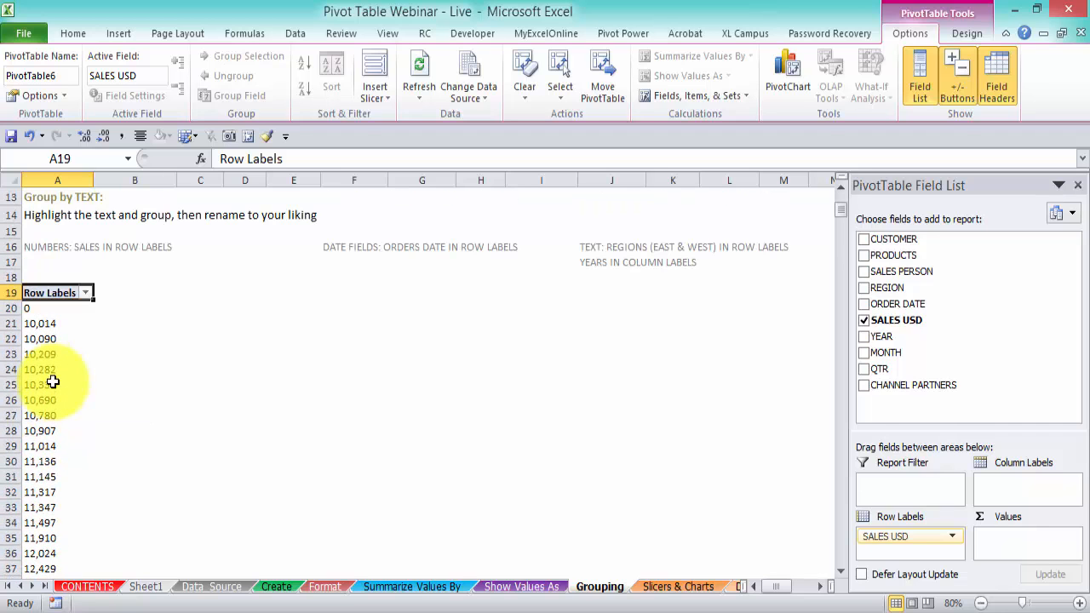
Group the SALES USD row labels by 10000, starting at 0 and ending at 99878, and widen column A slightly.
{"action": "left_click", "coordinate": [40, 338]}
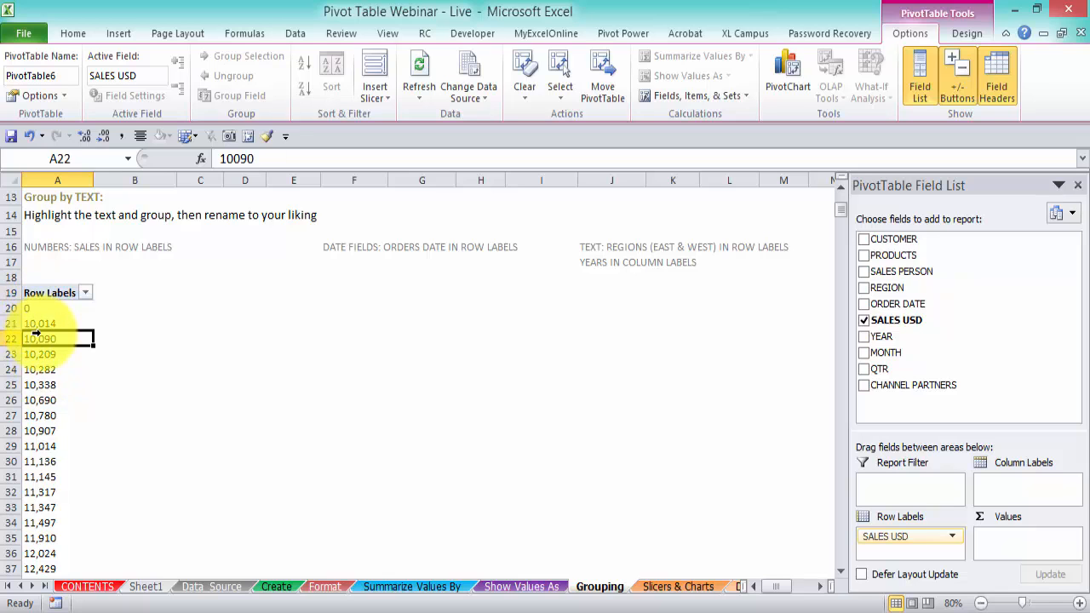
{"action": "right_click", "coordinate": [41, 337]}
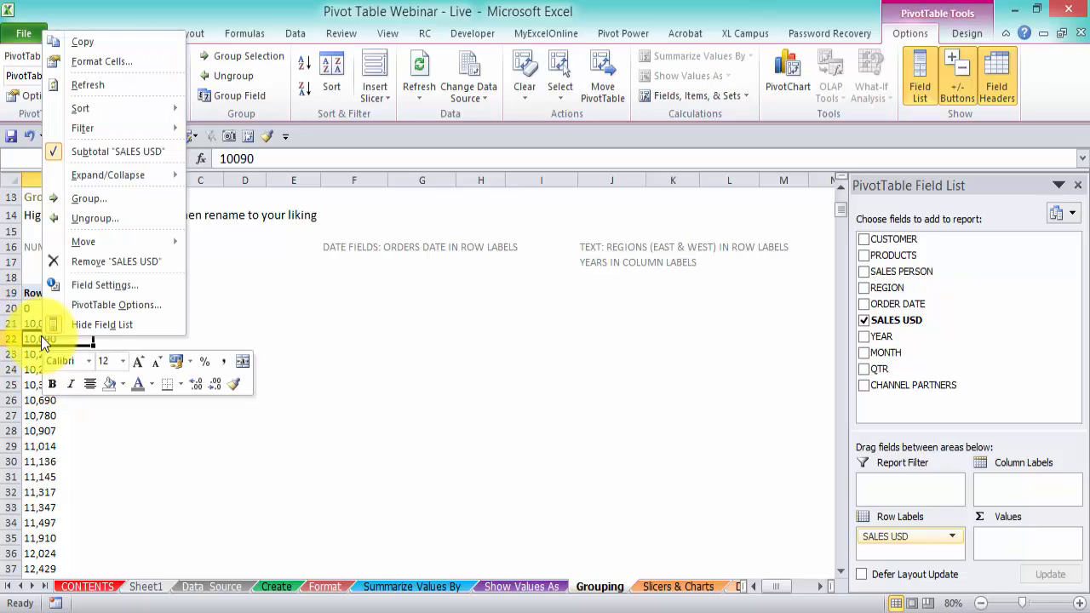
{"action": "left_click", "coordinate": [91, 201]}
{"action": "left_click_drag", "start_coordinate": [95, 120], "coordinate": [231, 244]}
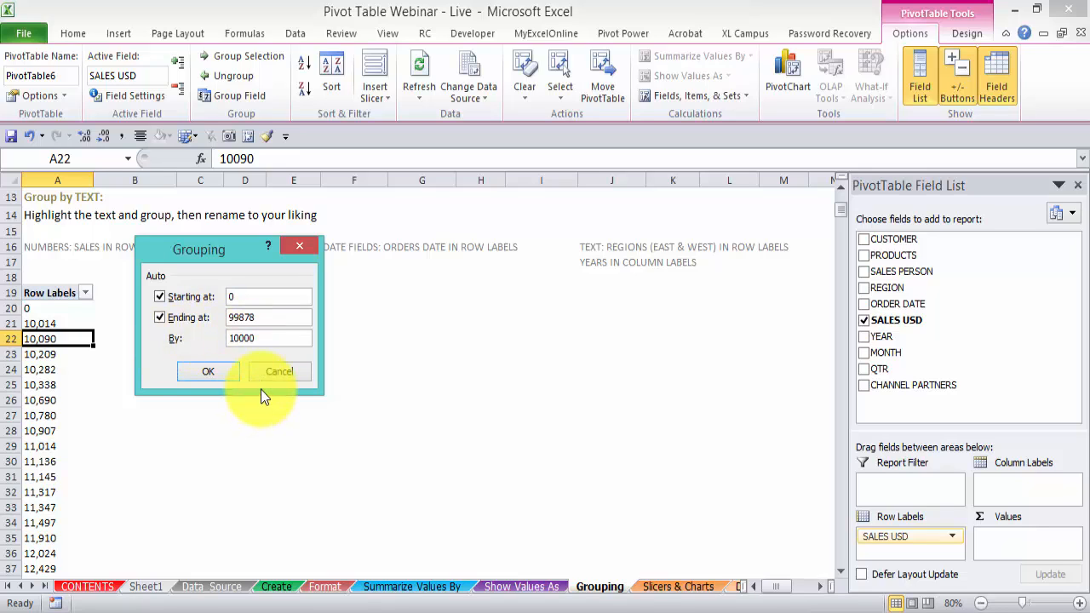
{"action": "type", "text": "0"}
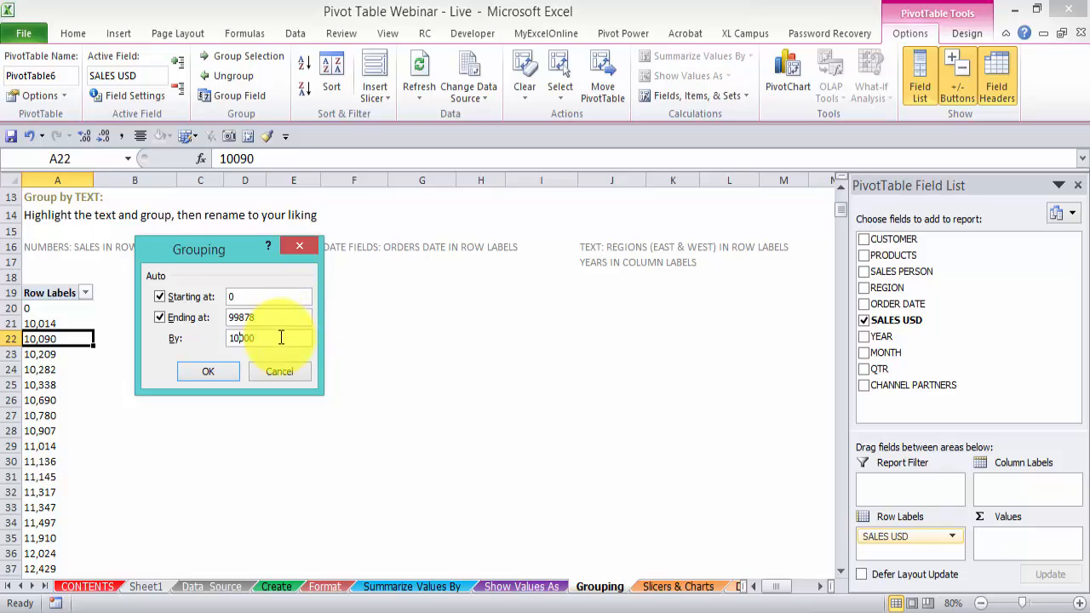
{"action": "left_click", "coordinate": [214, 377]}
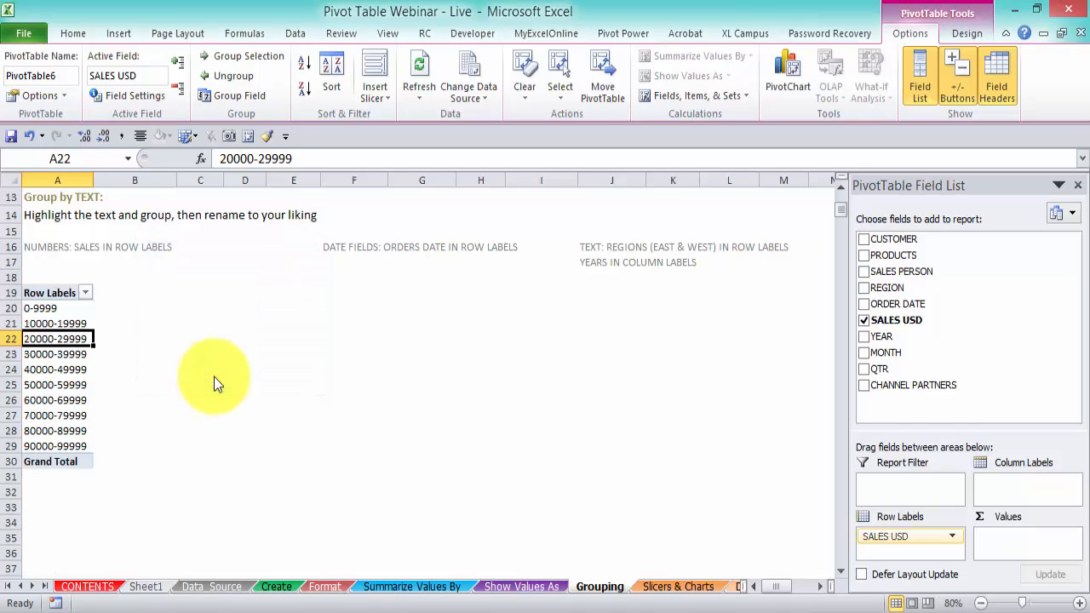
{"action": "left_click_drag", "start_coordinate": [93, 180], "coordinate": [103, 180]}
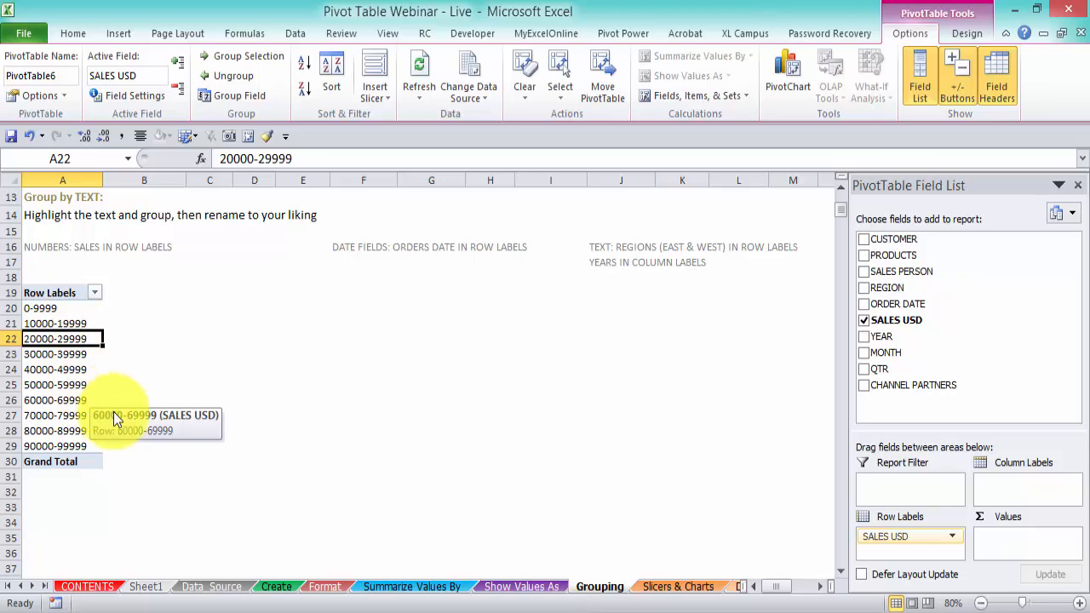
Add SALES USD to the values twice, keeping the first as Count and summarizing the second by Sum.
{"action": "left_click_drag", "start_coordinate": [918, 321], "coordinate": [1036, 544]}
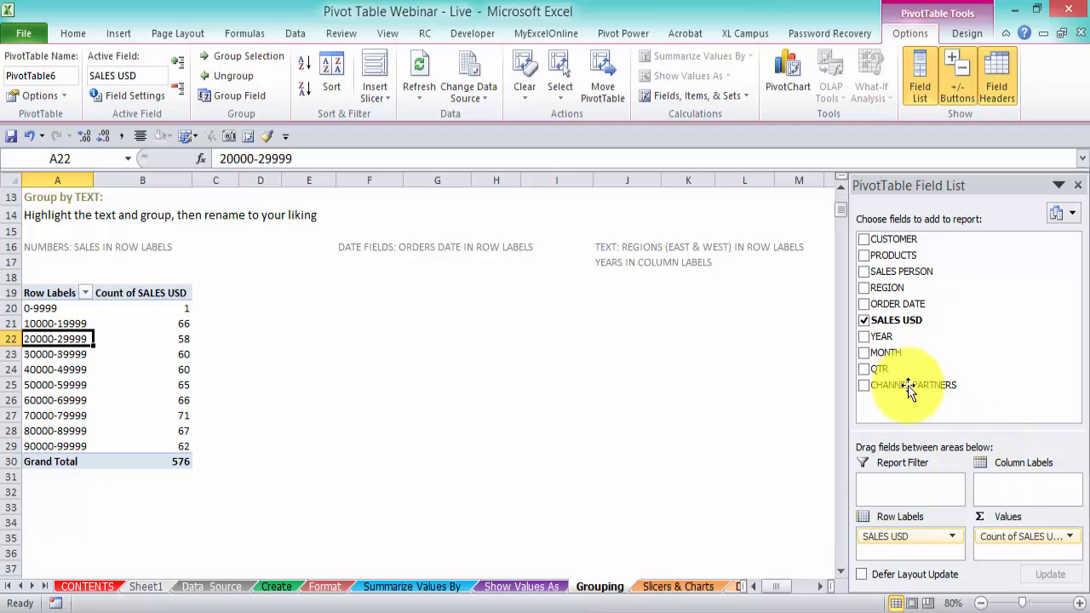
{"action": "left_click_drag", "start_coordinate": [896, 322], "coordinate": [1026, 549]}
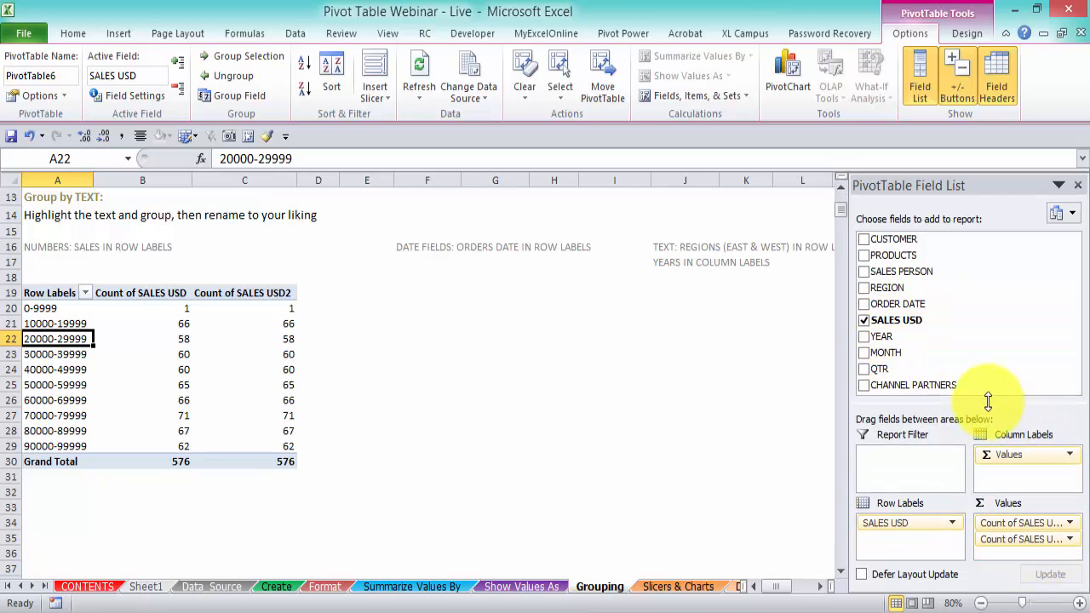
{"action": "left_click", "coordinate": [1063, 538]}
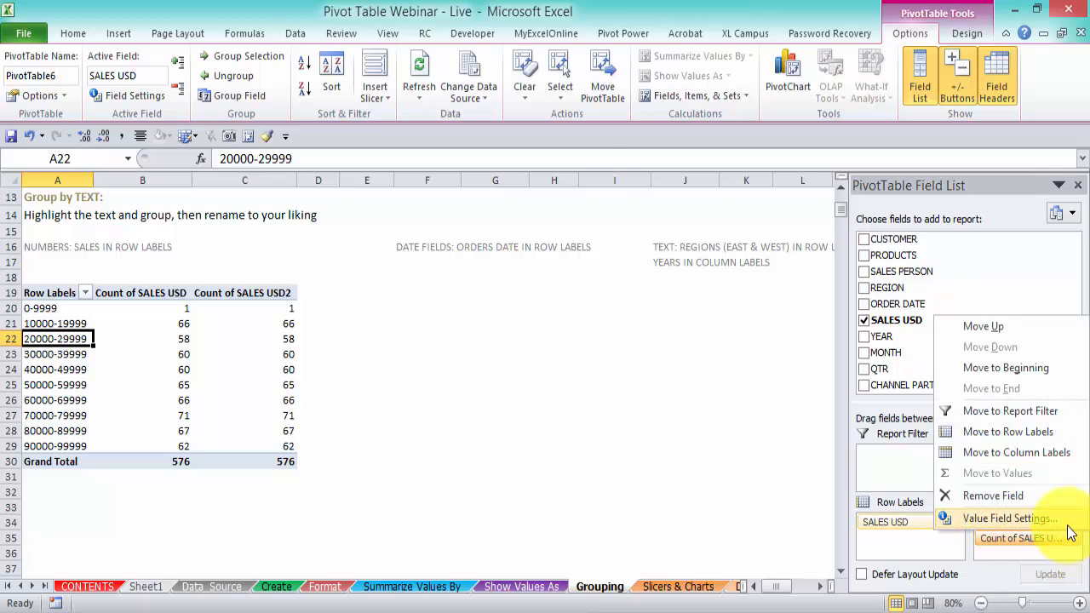
{"action": "left_click", "coordinate": [1023, 516]}
{"action": "double_click", "coordinate": [341, 305]}
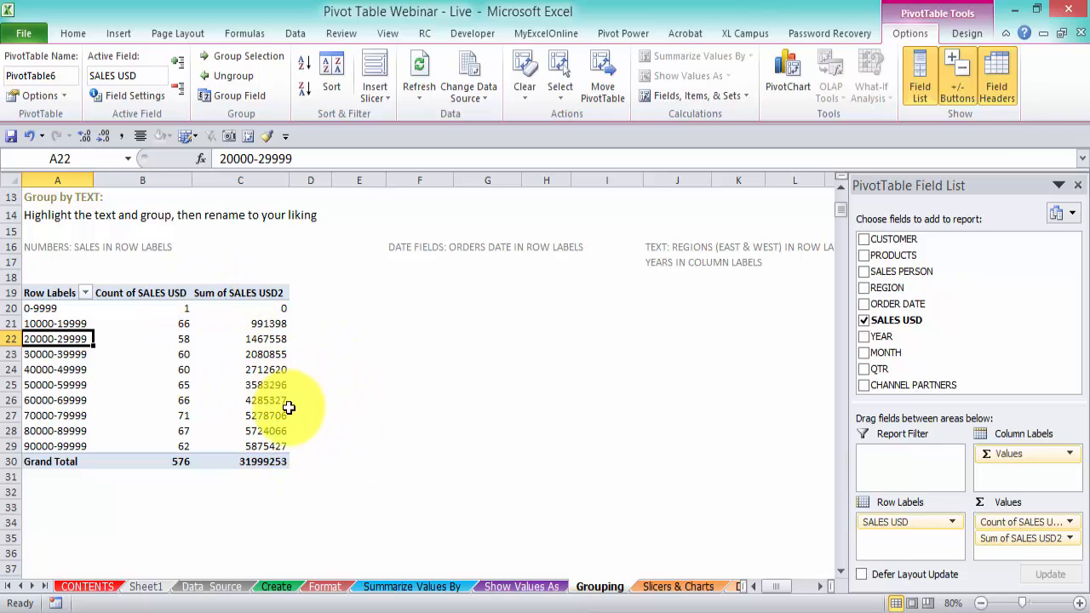
{"action": "left_click", "coordinate": [73, 445]}
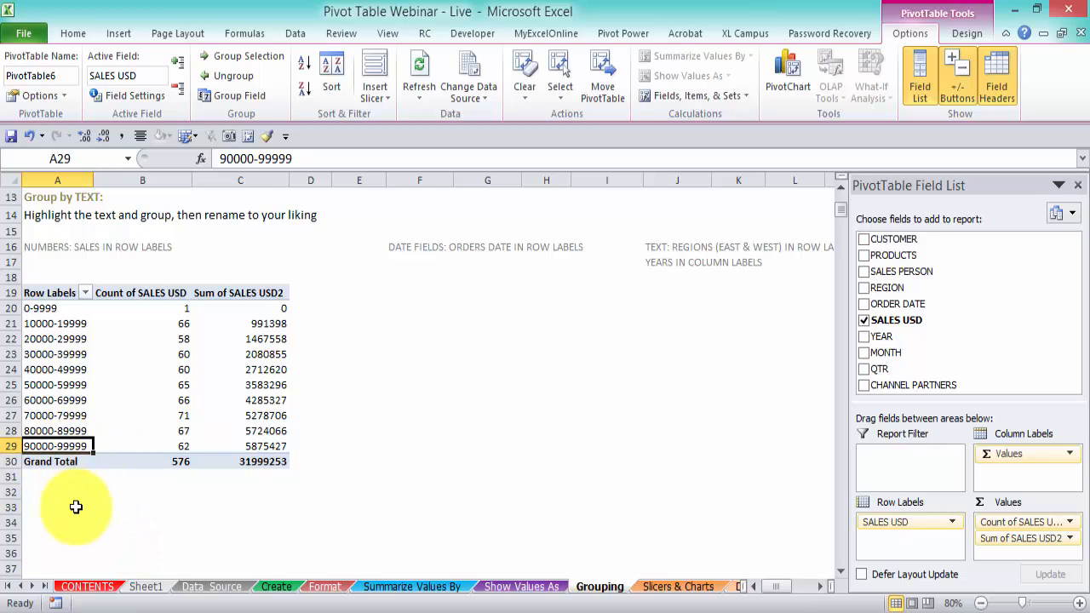
{"action": "left_click", "coordinate": [269, 446]}
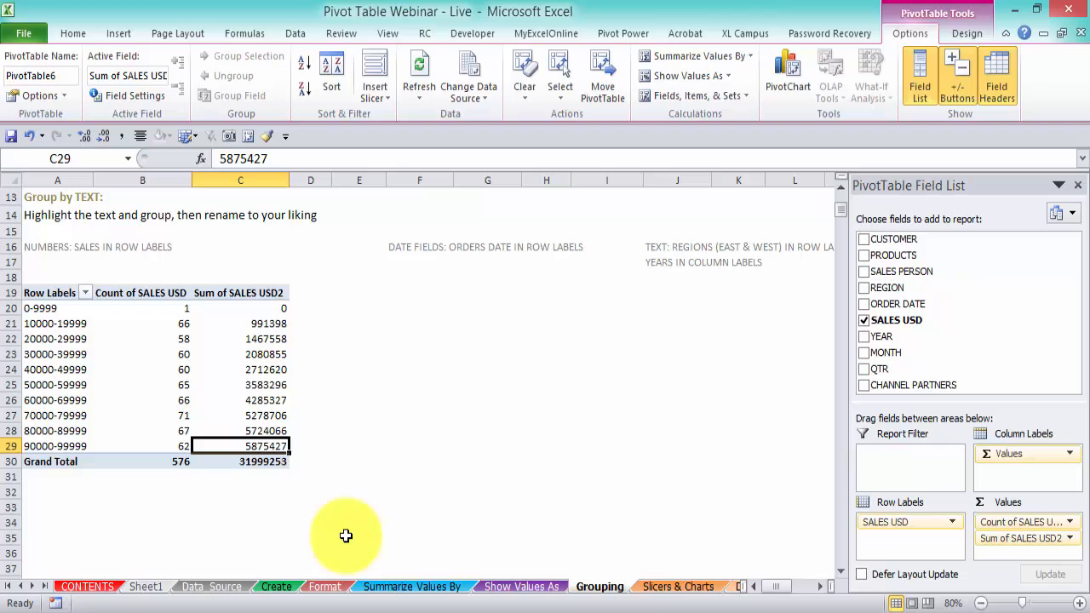
{"action": "left_click", "coordinate": [182, 447]}
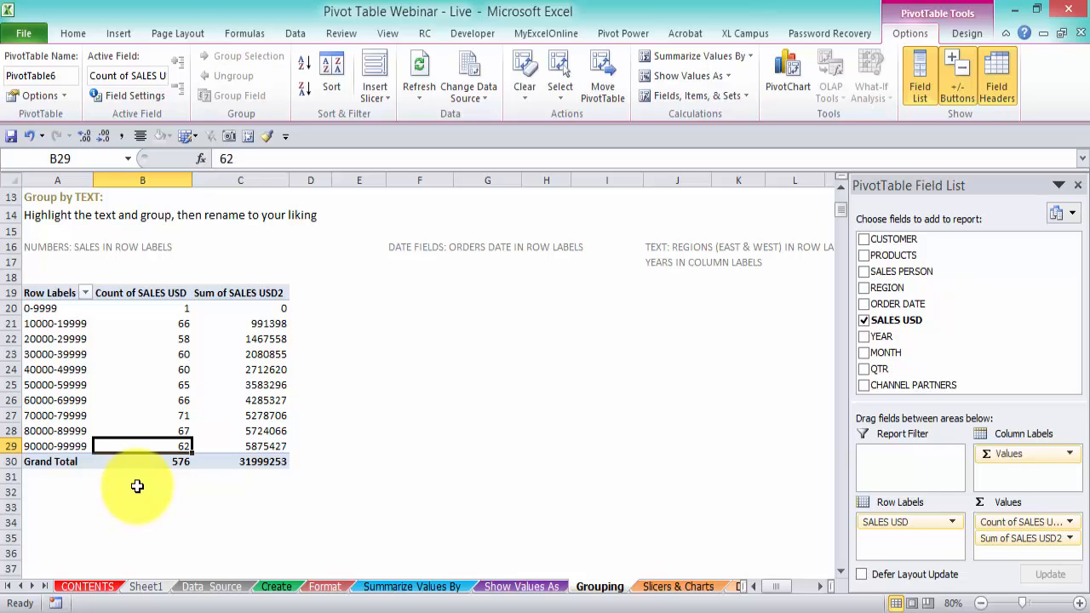
{"action": "right_click", "coordinate": [57, 359]}
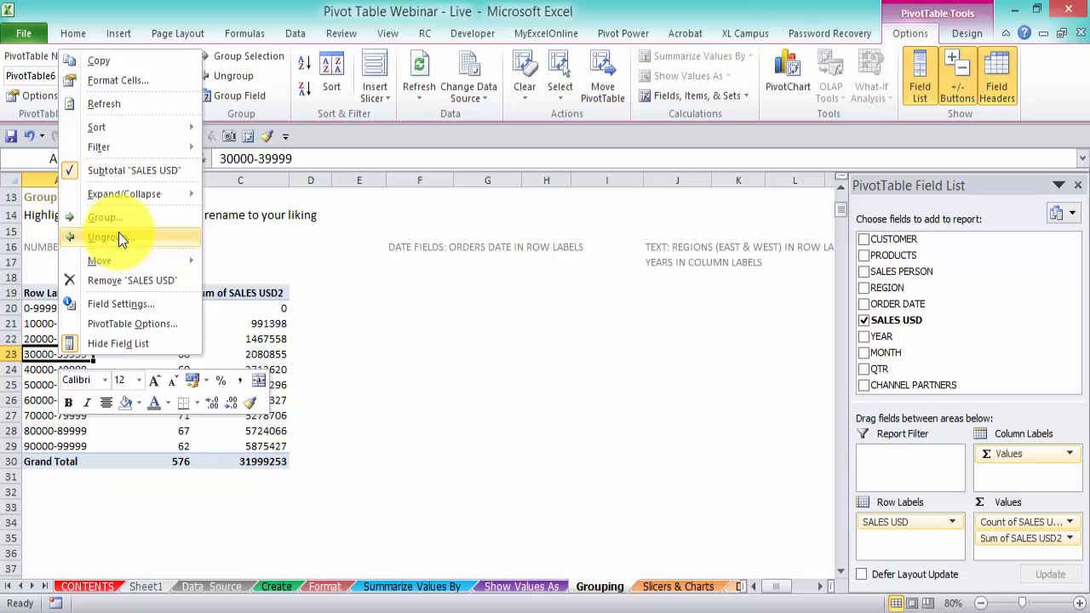
{"action": "left_click", "coordinate": [356, 355]}
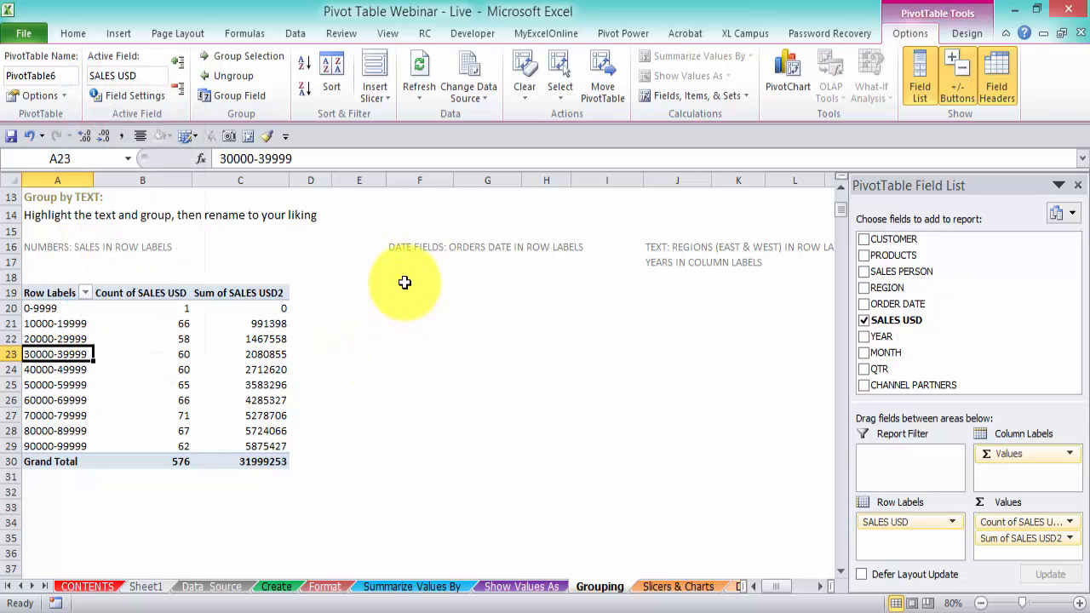
Create a PivotTable from Table2 on the Data_Source sheet, placed in the existing Grouping worksheet at cell E19.
{"action": "left_click", "coordinate": [215, 586]}
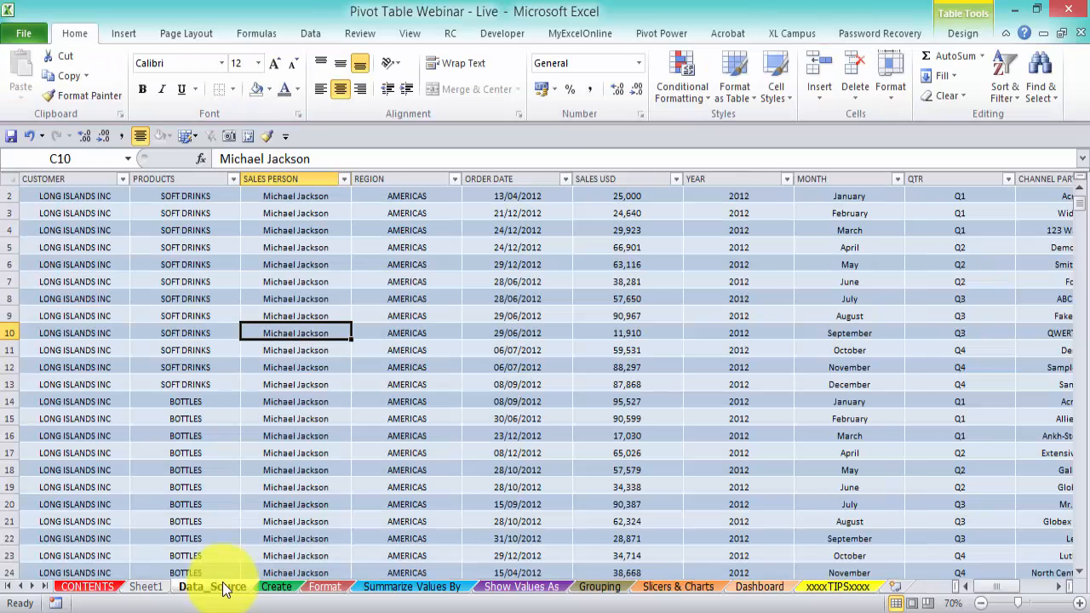
{"action": "left_click", "coordinate": [126, 34]}
{"action": "left_click", "coordinate": [26, 72]}
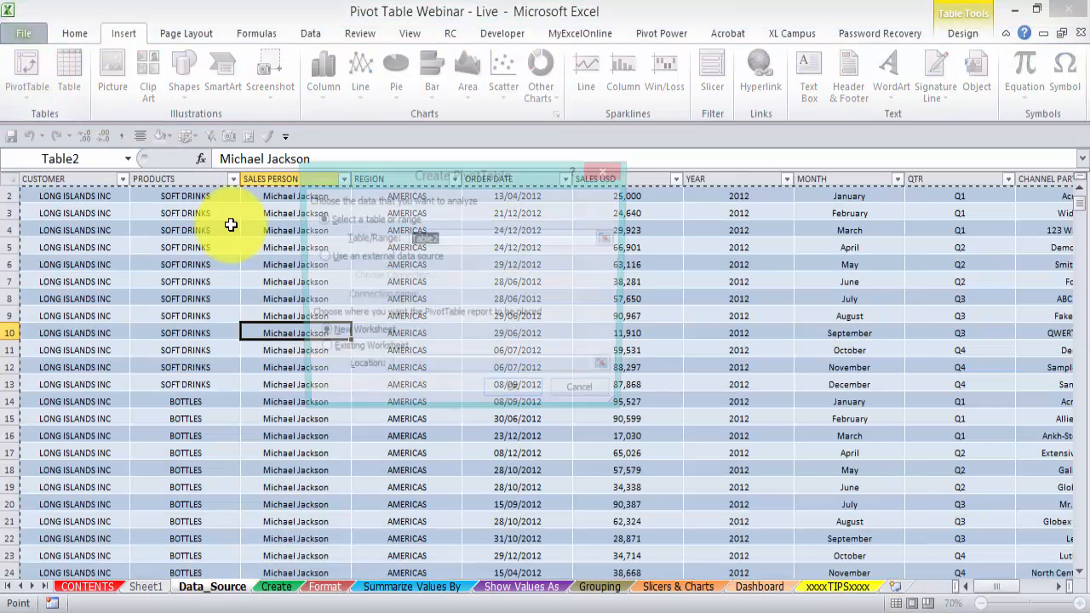
{"action": "left_click", "coordinate": [337, 349]}
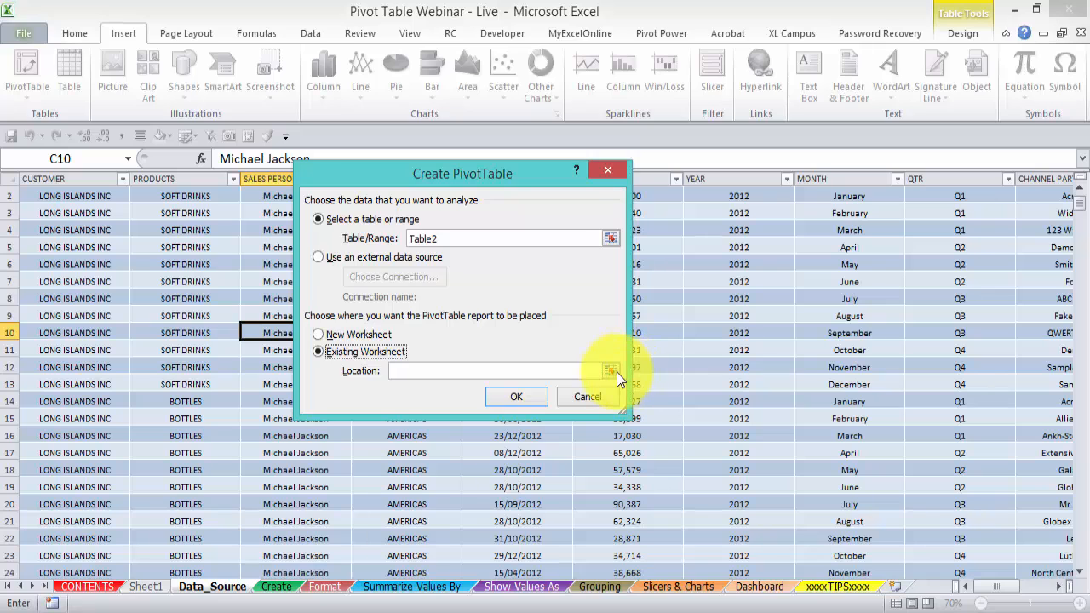
{"action": "left_click", "coordinate": [612, 372]}
{"action": "left_click", "coordinate": [600, 586]}
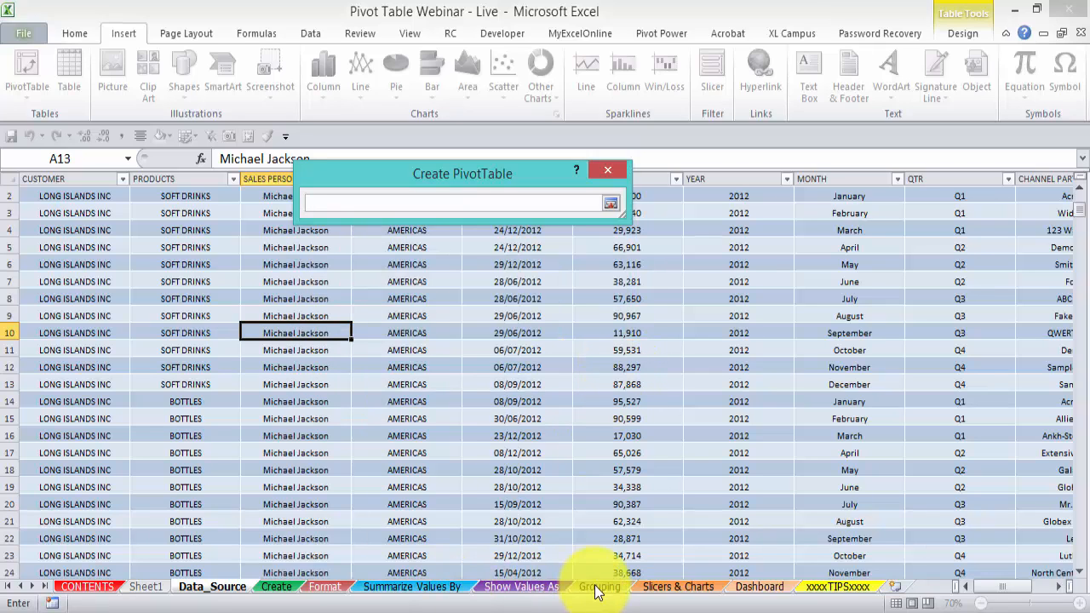
{"action": "left_click", "coordinate": [382, 290]}
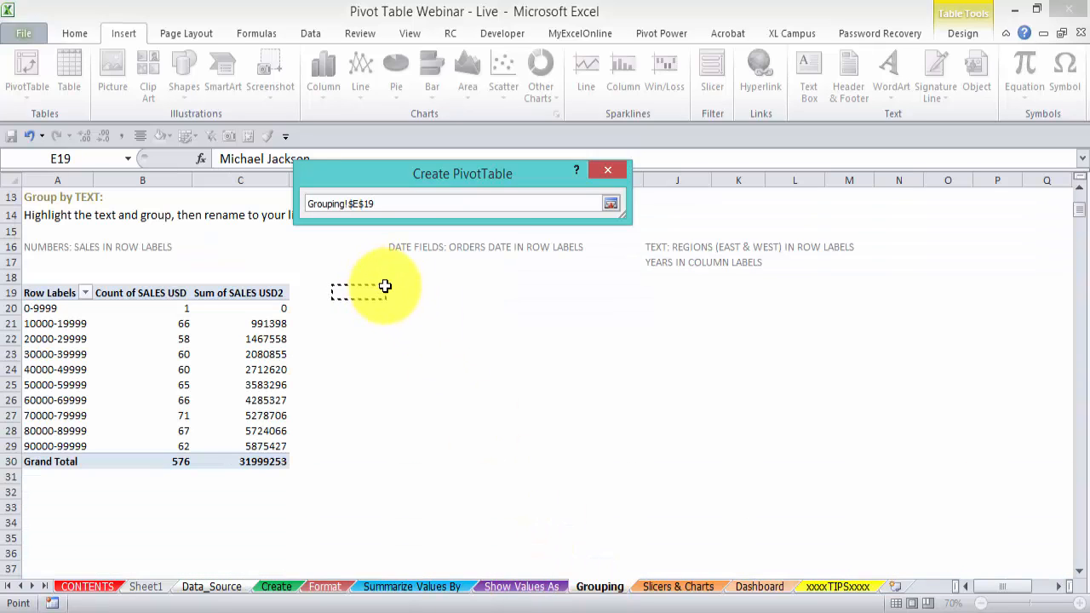
{"action": "key", "text": "Return"}
{"action": "left_click", "coordinate": [513, 396]}
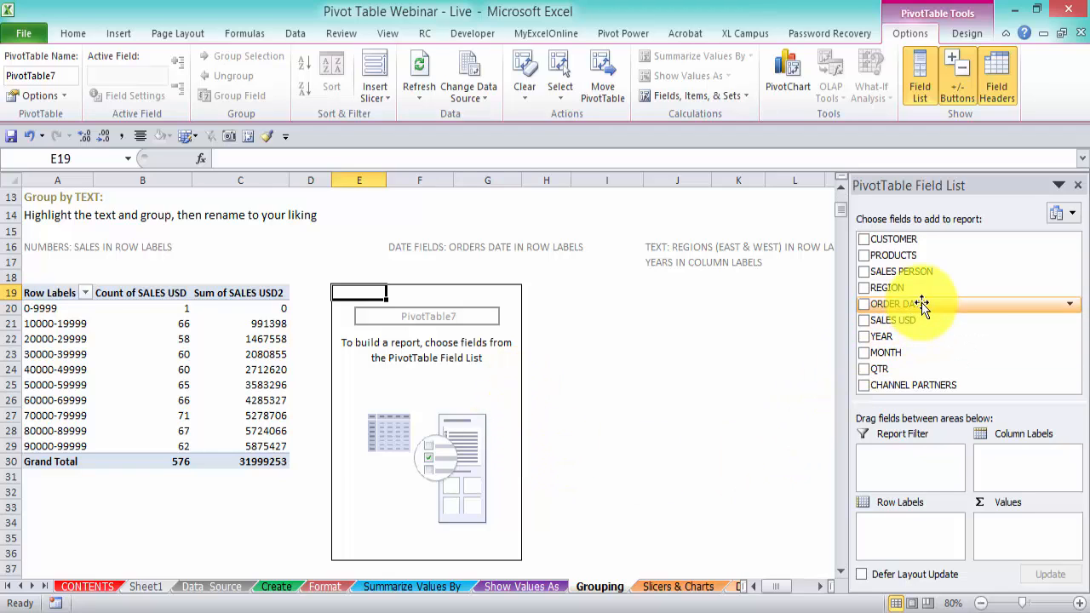
Add ORDER DATE to the row labels of the new PivotTable and look through the individual dates.
{"action": "left_click_drag", "start_coordinate": [920, 304], "coordinate": [920, 546]}
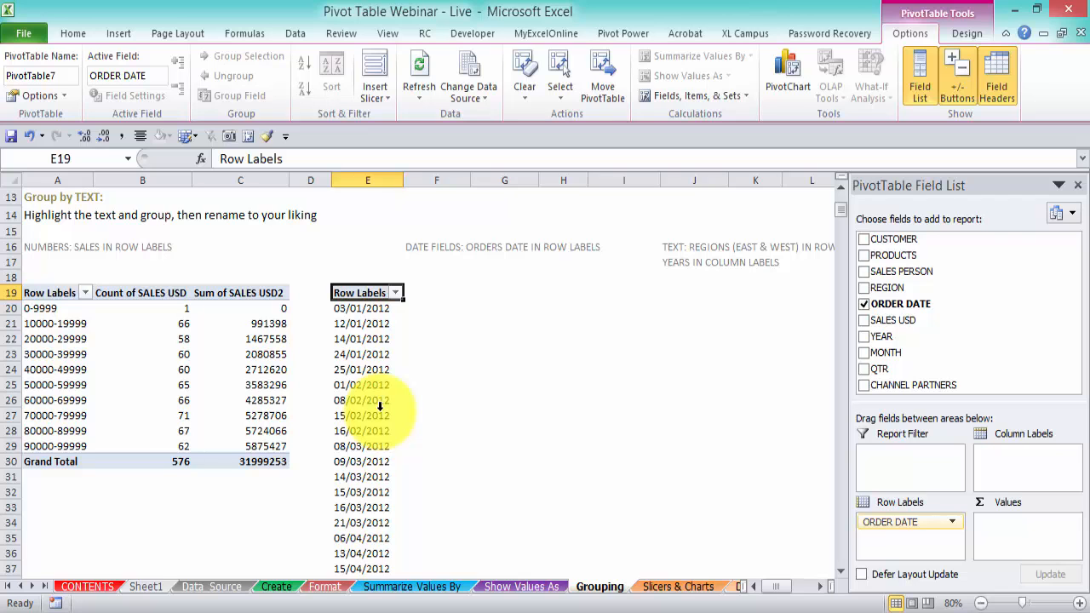
{"action": "scroll", "coordinate": [380, 406], "scroll_direction": "down", "scroll_amount": 9}
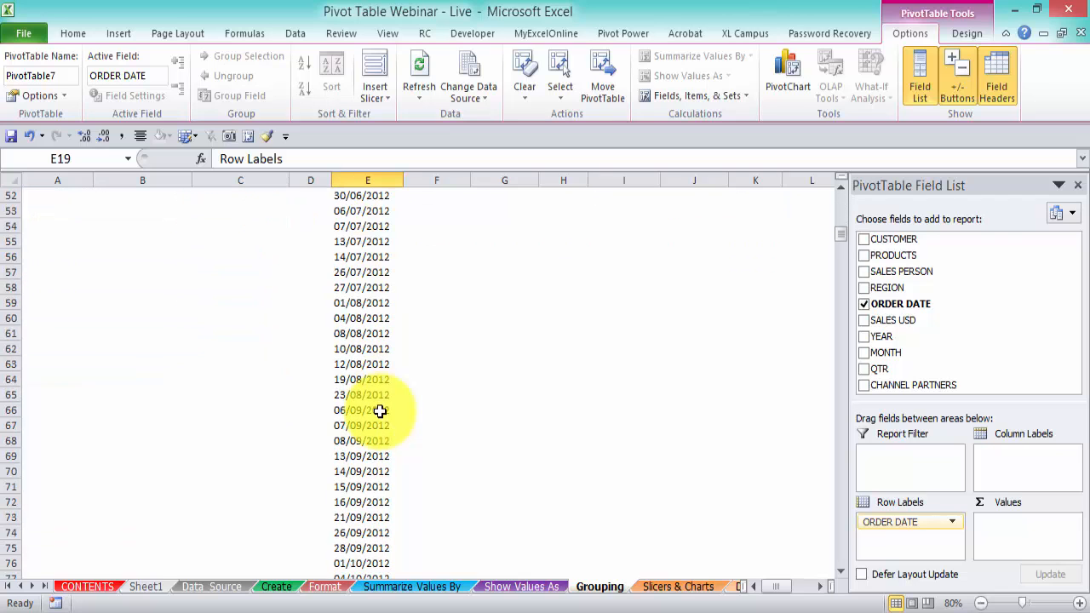
{"action": "scroll", "coordinate": [379, 411], "scroll_direction": "up", "scroll_amount": 10}
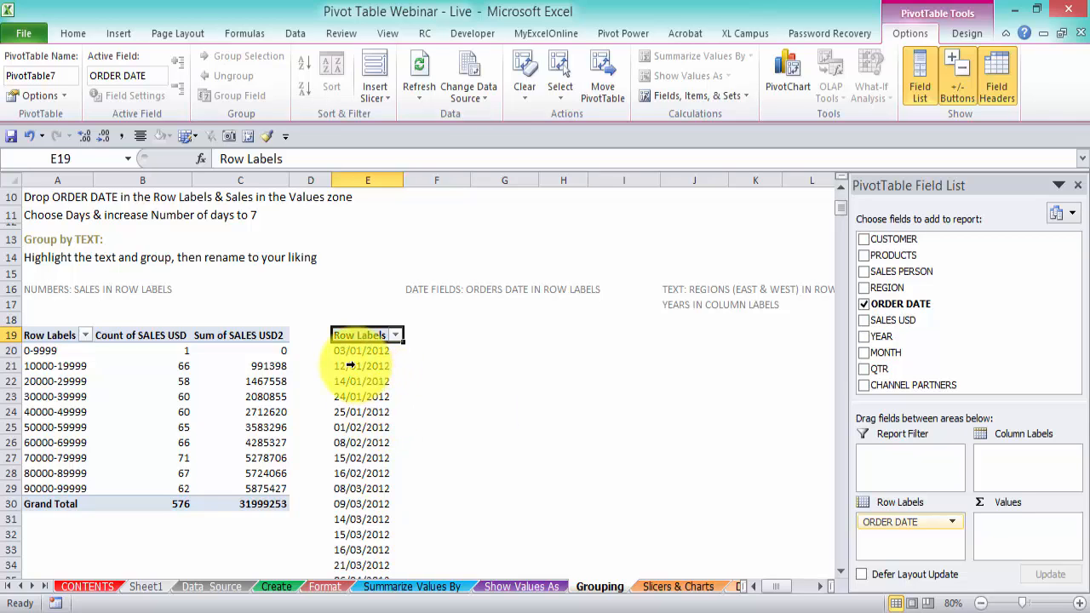
Try grouping the ORDER DATE row labels by Quarters only, and undo that grouping.
{"action": "right_click", "coordinate": [355, 366]}
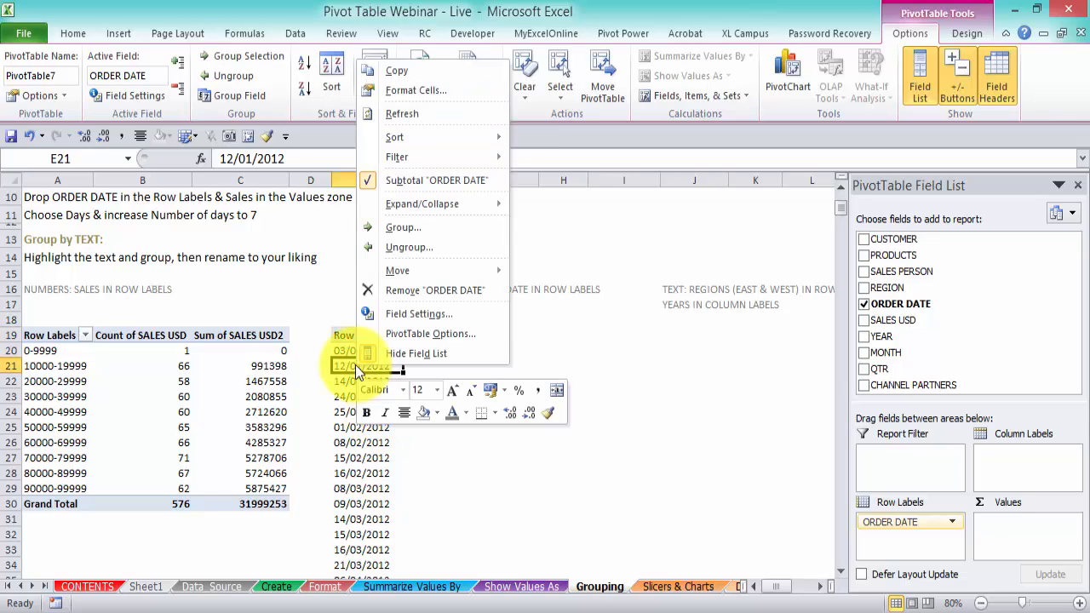
{"action": "left_click", "coordinate": [402, 225]}
{"action": "left_click_drag", "start_coordinate": [374, 97], "coordinate": [572, 222]}
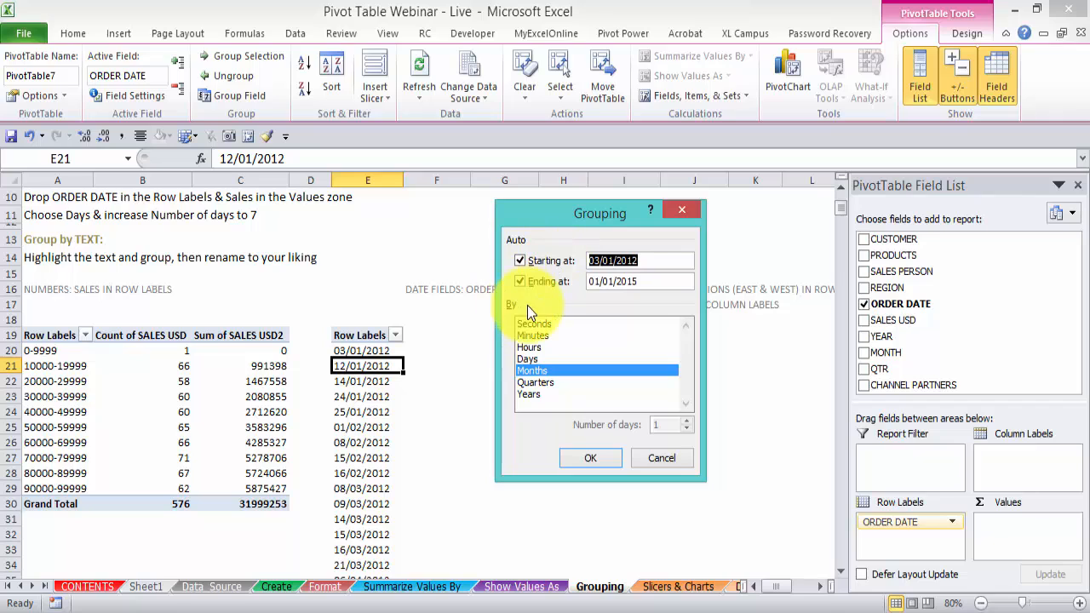
{"action": "left_click", "coordinate": [548, 356]}
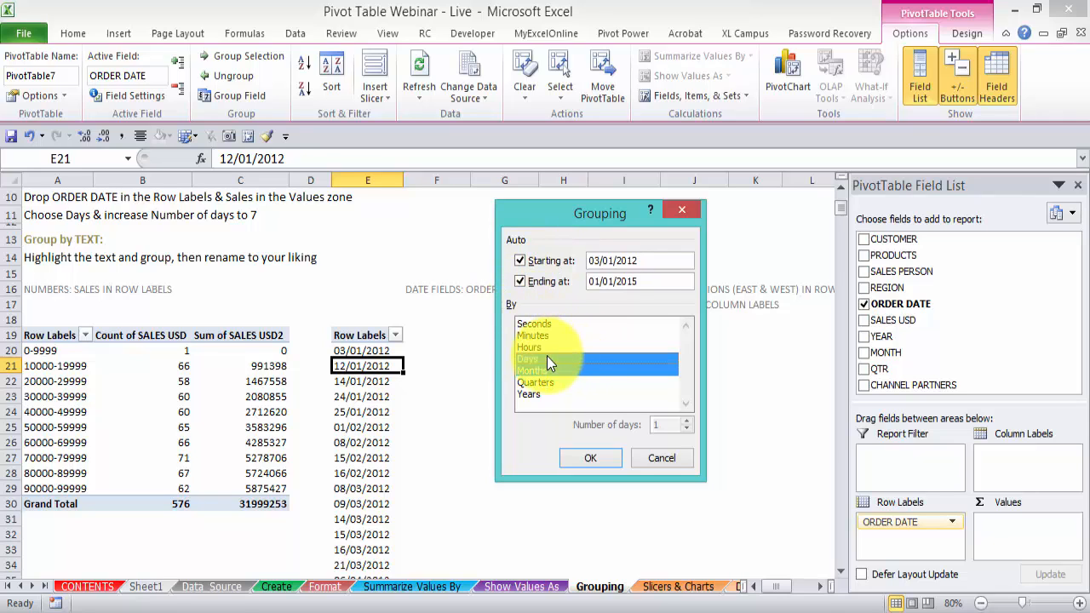
{"action": "left_click", "coordinate": [552, 359]}
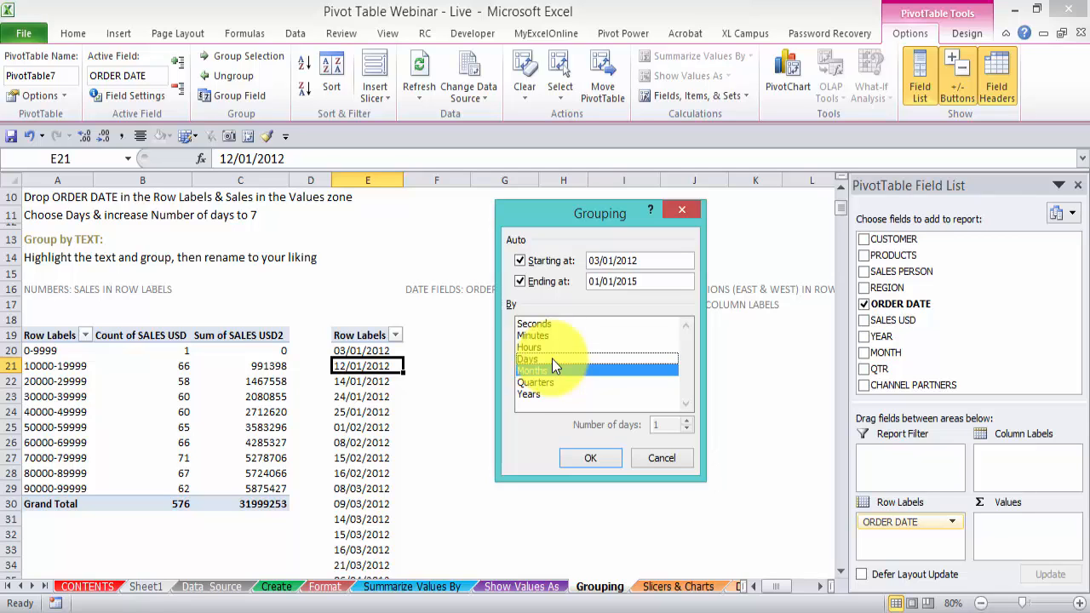
{"action": "left_click", "coordinate": [553, 367]}
{"action": "left_click", "coordinate": [545, 357]}
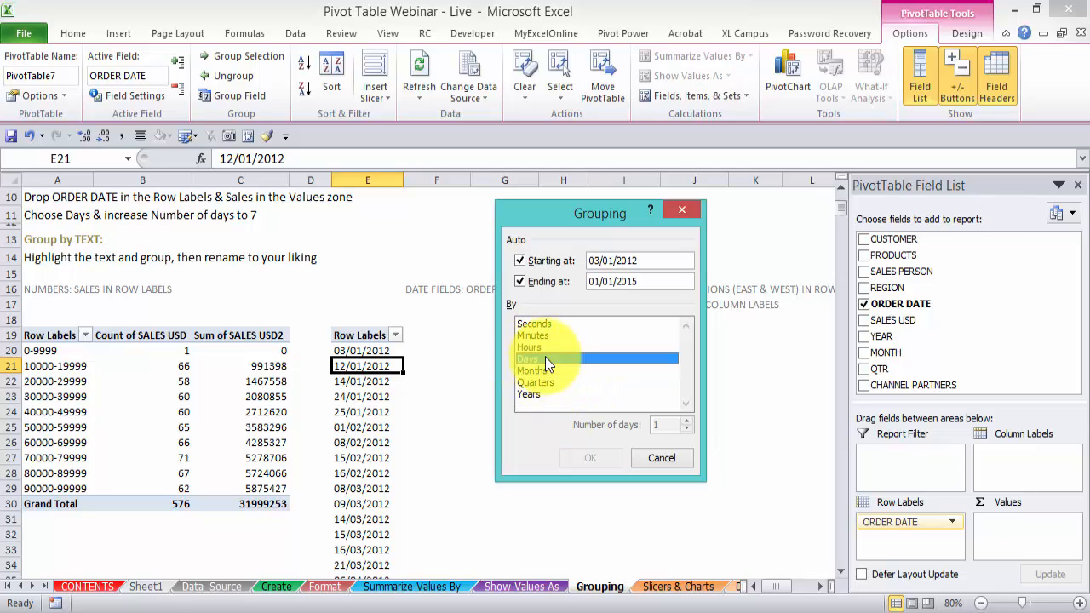
{"action": "left_click_drag", "start_coordinate": [588, 211], "coordinate": [643, 216]}
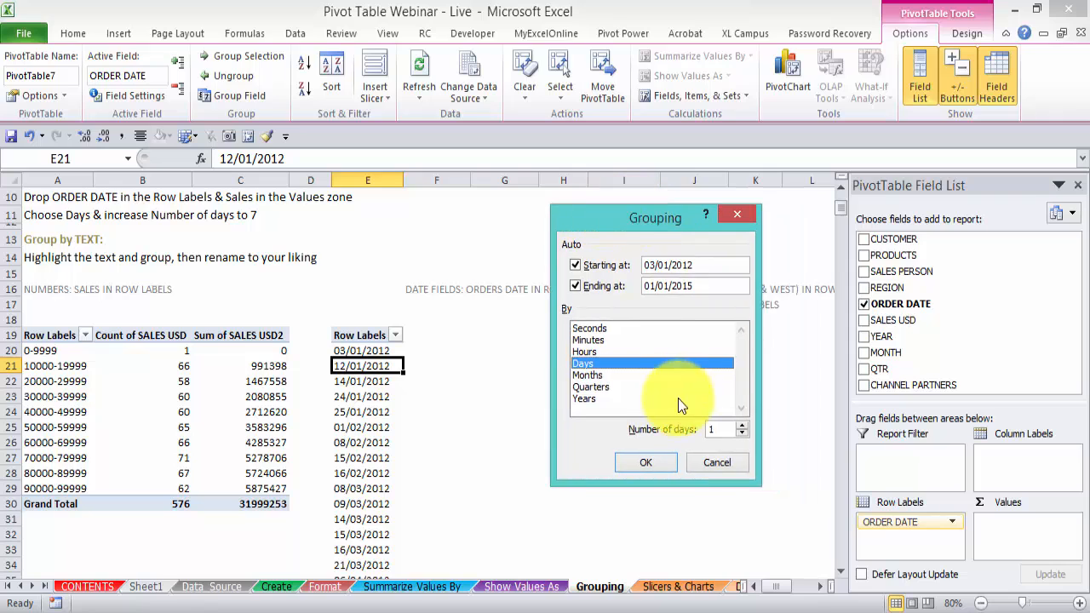
{"action": "left_click", "coordinate": [607, 386]}
{"action": "left_click", "coordinate": [600, 363]}
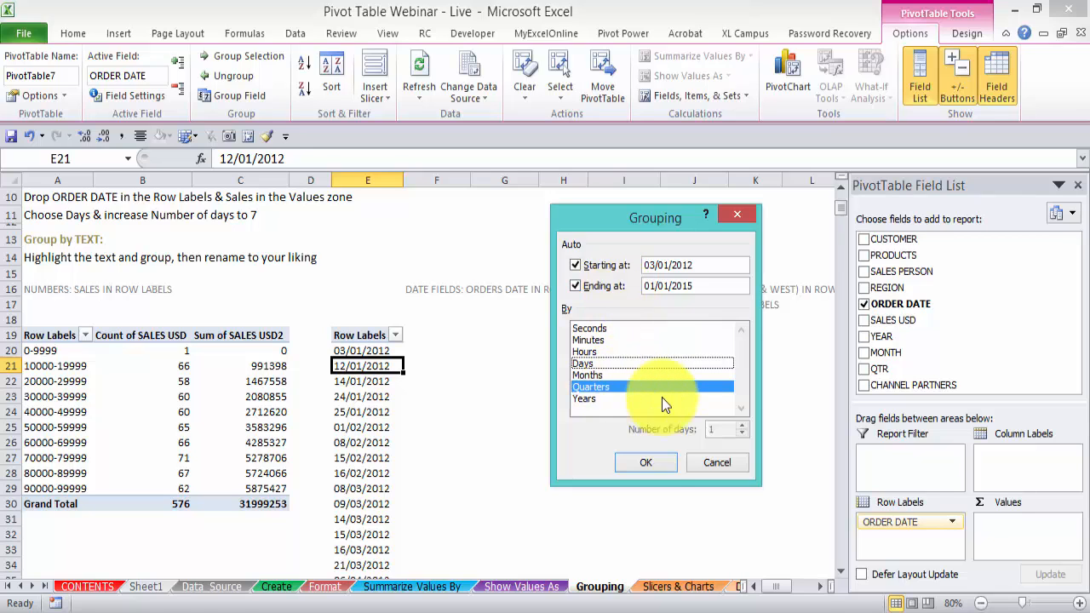
{"action": "left_click", "coordinate": [650, 463]}
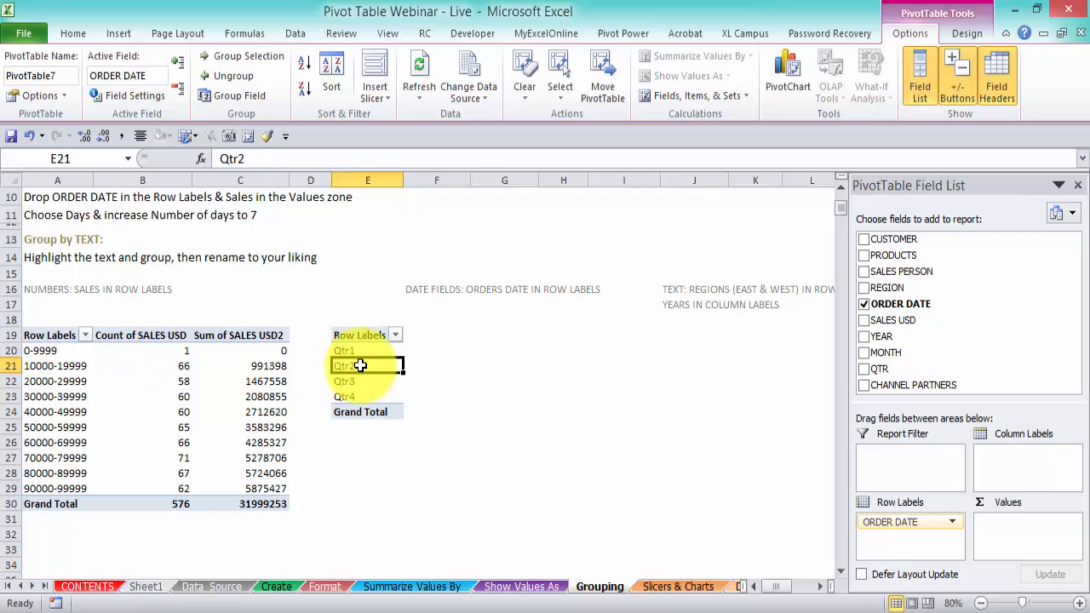
{"action": "key", "text": "ctrl+z"}
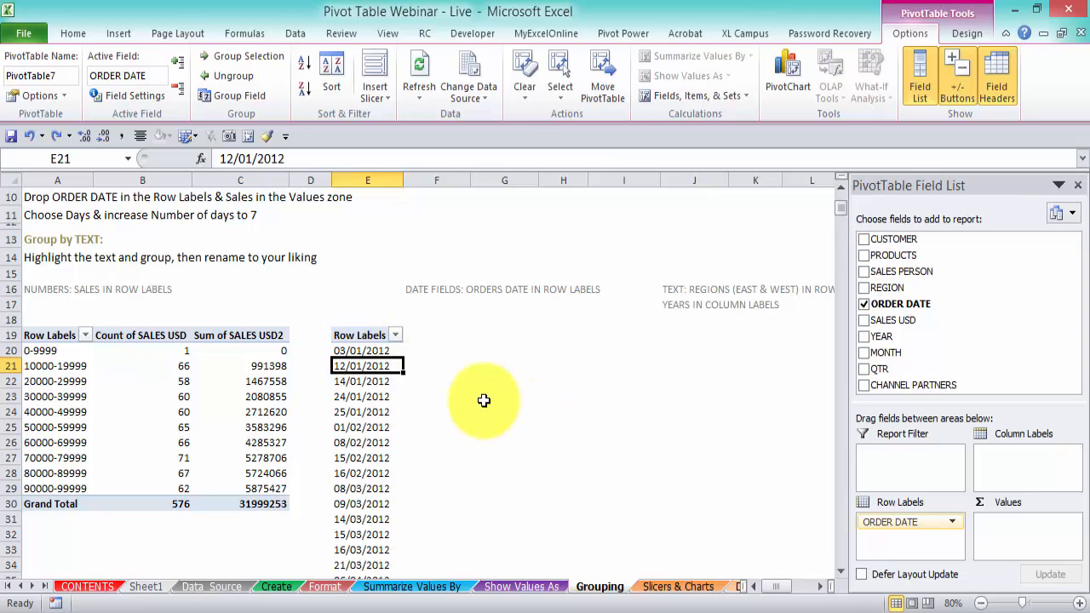
Group the ORDER DATE row labels by Days with the number of days set to 7, and autofit column E.
{"action": "right_click", "coordinate": [375, 368]}
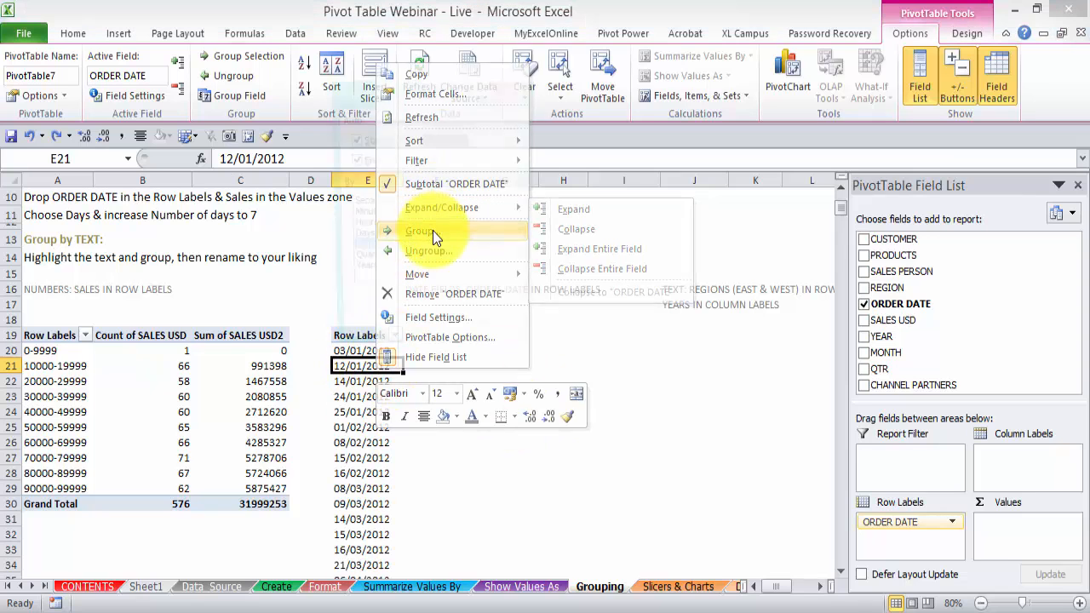
{"action": "left_click", "coordinate": [433, 230]}
{"action": "left_click_drag", "start_coordinate": [424, 90], "coordinate": [614, 191]}
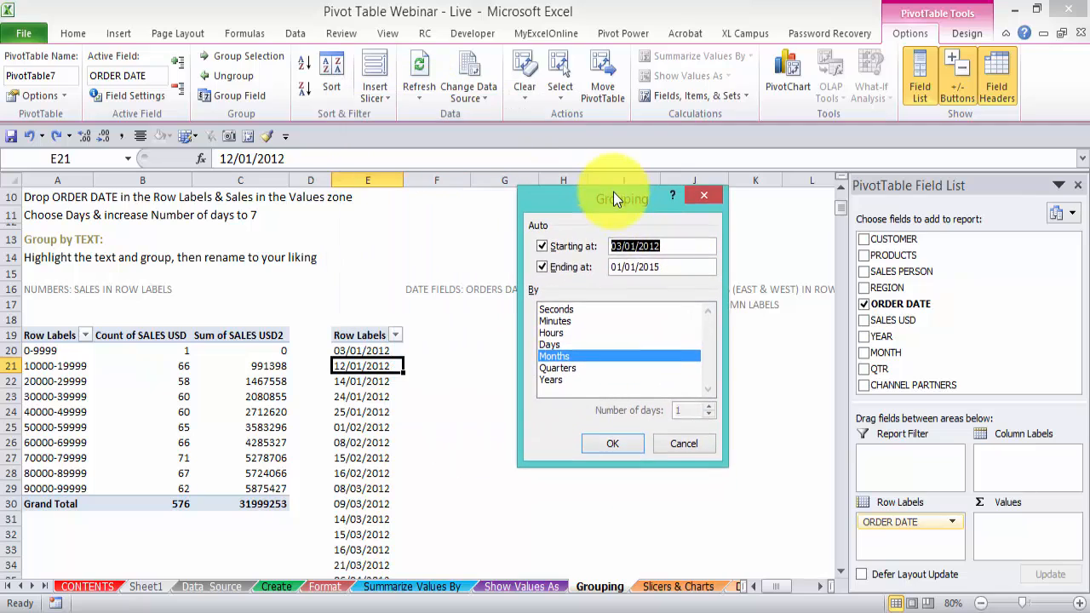
{"action": "left_click", "coordinate": [561, 338]}
{"action": "left_click", "coordinate": [570, 350]}
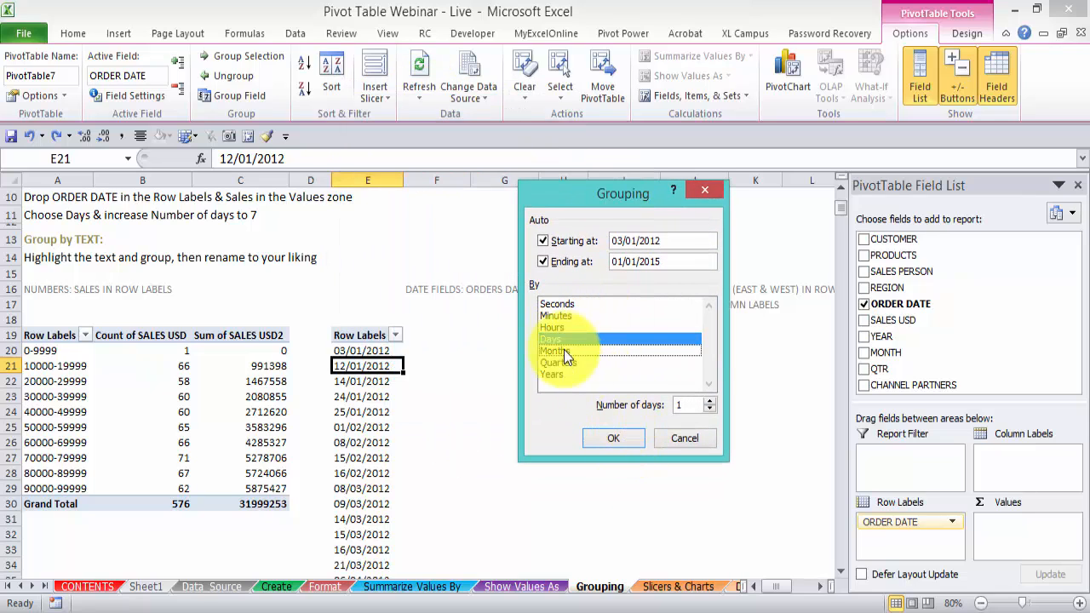
{"action": "left_click", "coordinate": [708, 401]}
{"action": "left_click", "coordinate": [709, 401]}
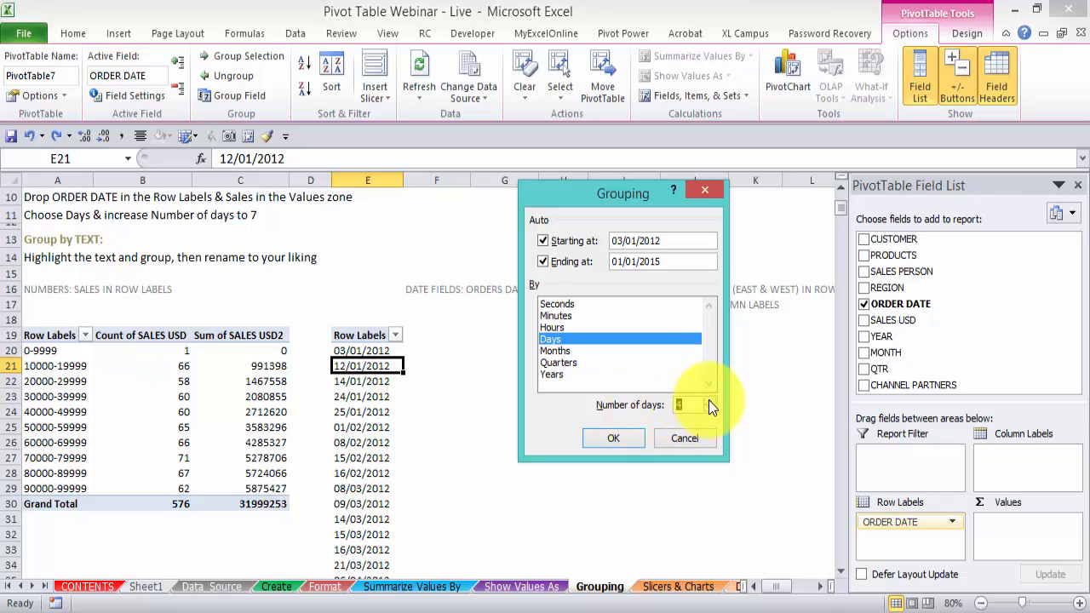
{"action": "type", "text": "7"}
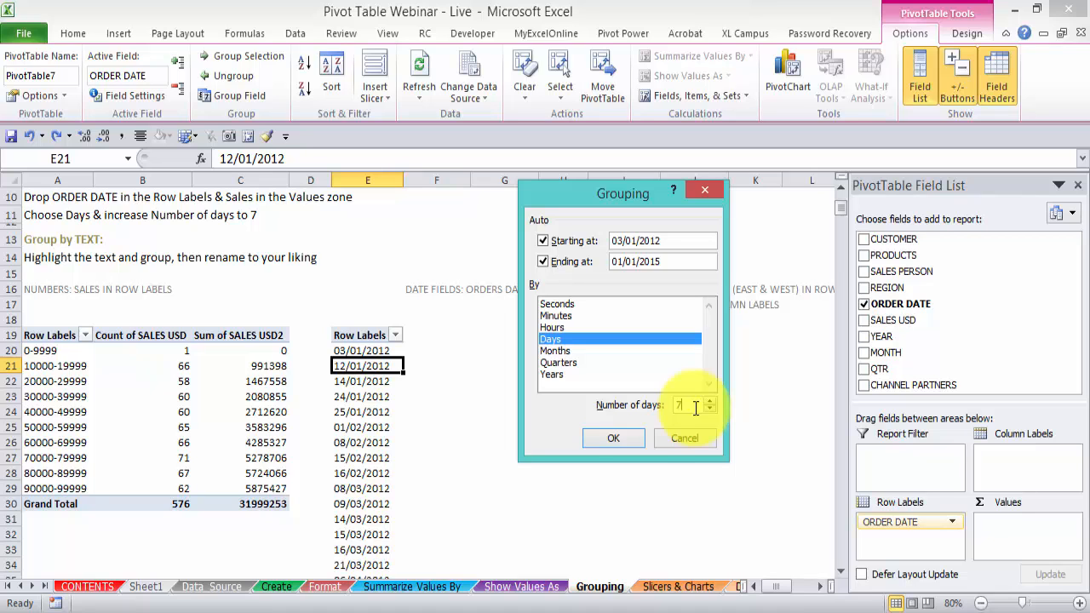
{"action": "left_click", "coordinate": [634, 439]}
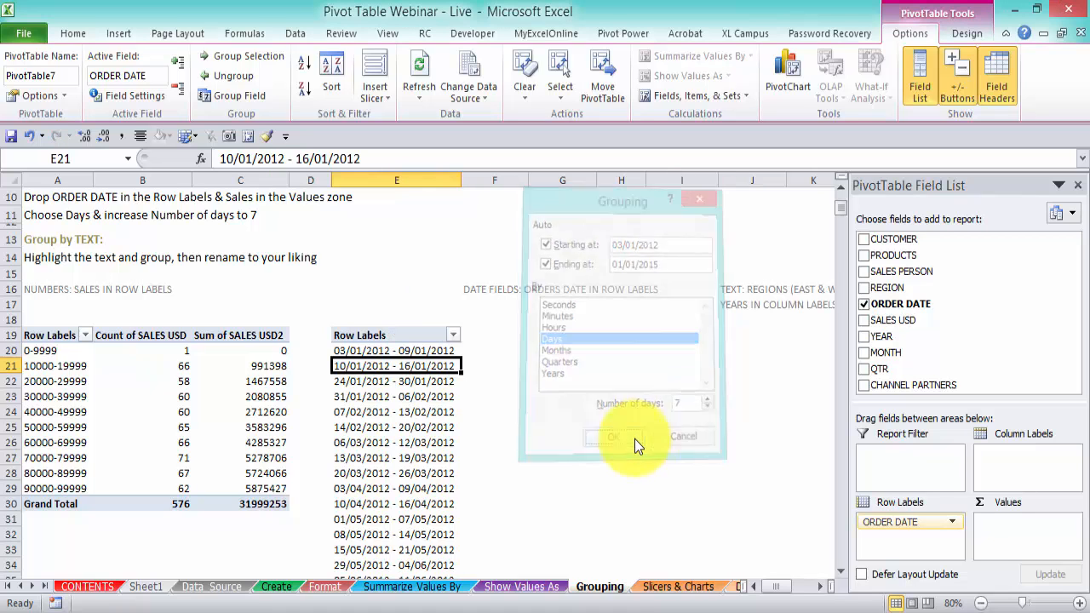
{"action": "double_click", "coordinate": [461, 179]}
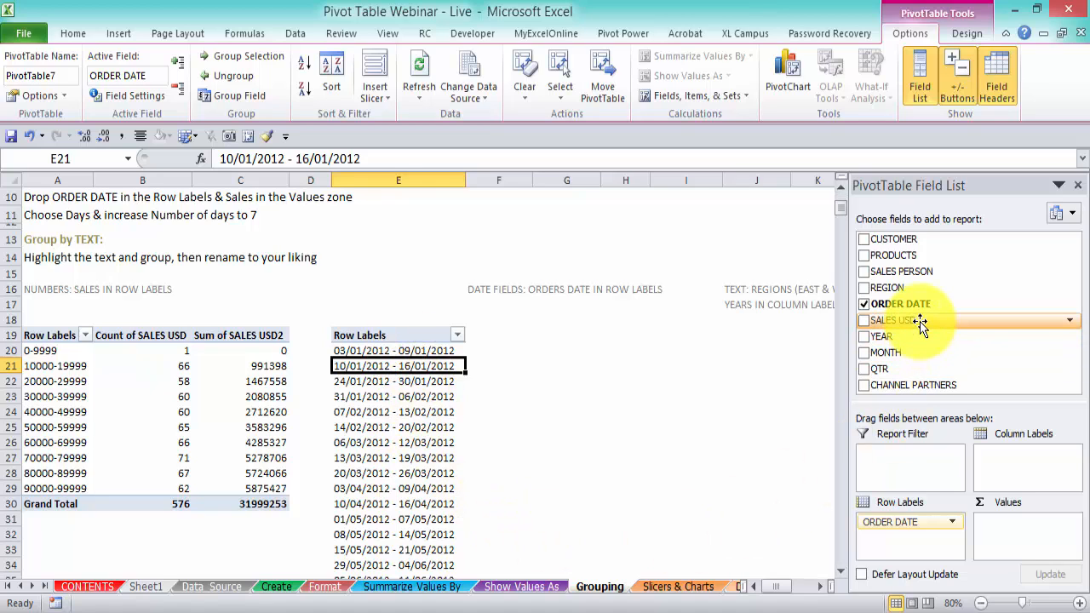
Add SALES USD to the values and check the SALES USD column in Data_Source down to its total row, returning to Grouping.
{"action": "left_click_drag", "start_coordinate": [920, 320], "coordinate": [1027, 533]}
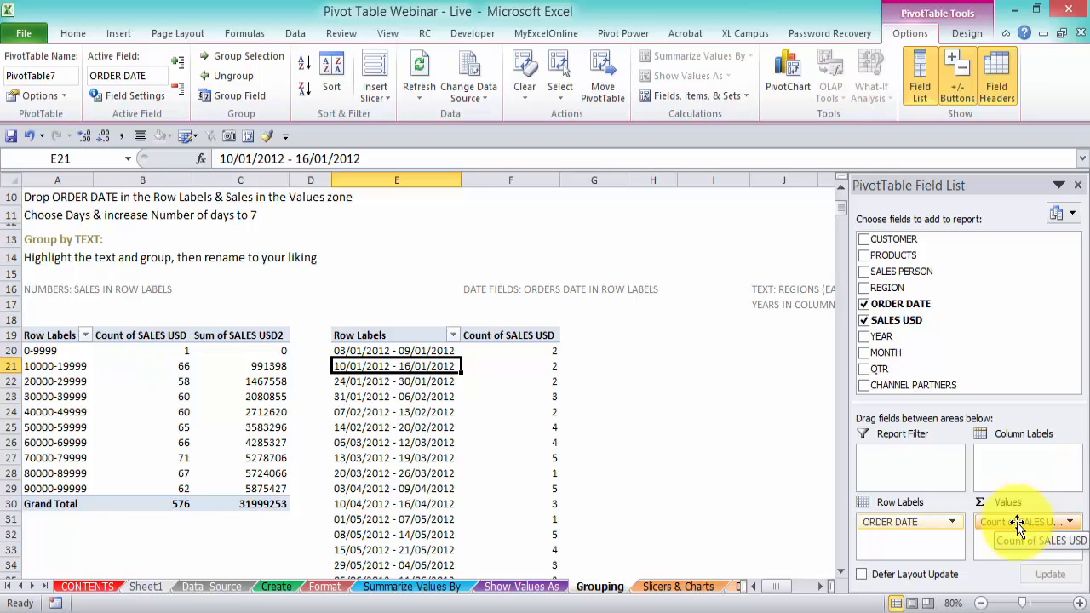
{"action": "left_click", "coordinate": [217, 587]}
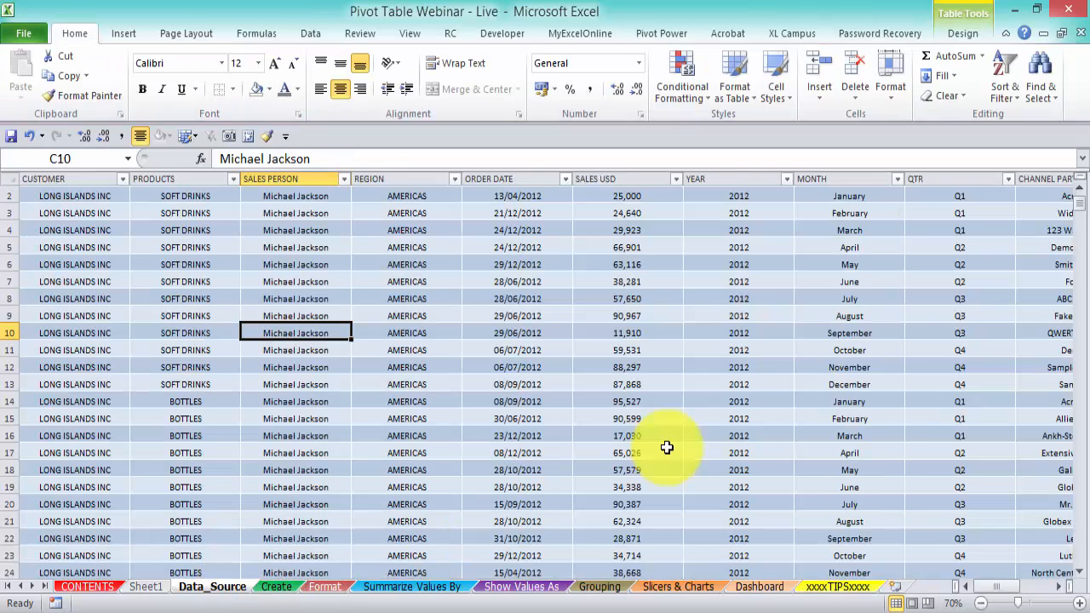
{"action": "left_click", "coordinate": [639, 334]}
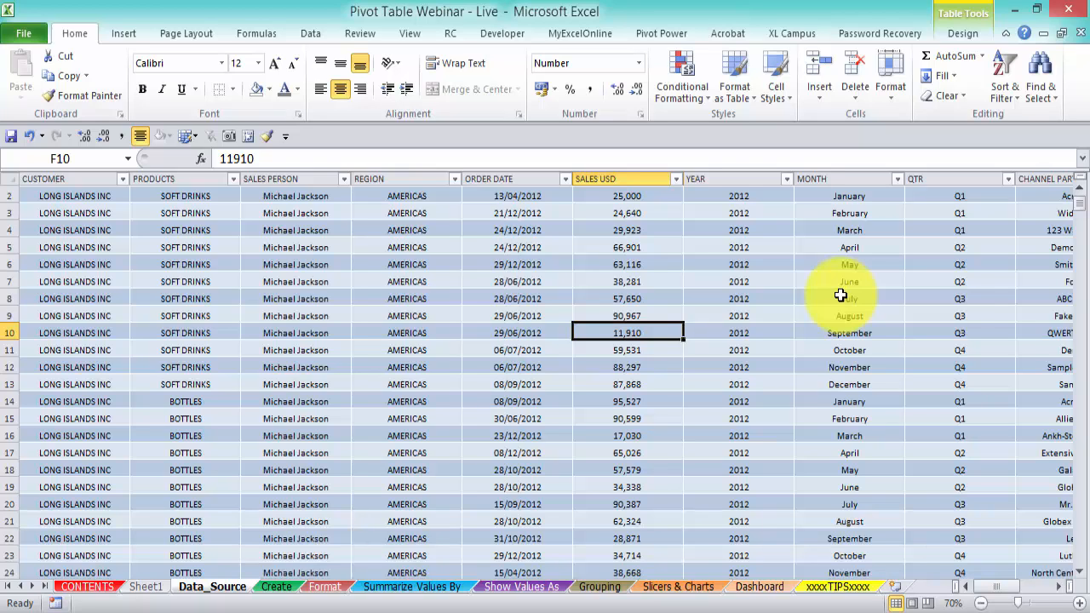
{"action": "key", "text": "ctrl+Down"}
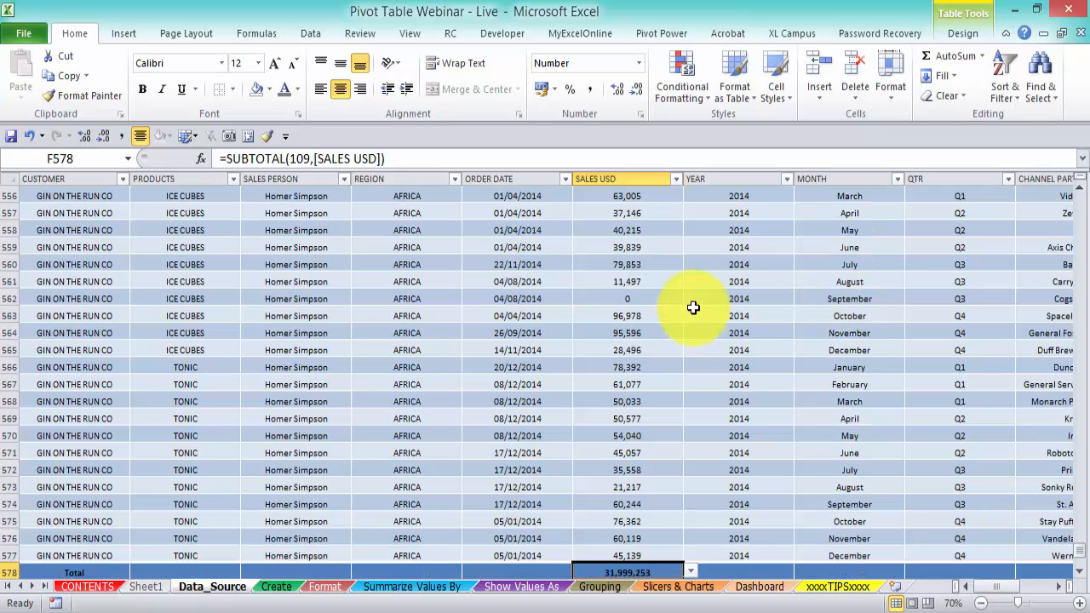
{"action": "left_click", "coordinate": [599, 587]}
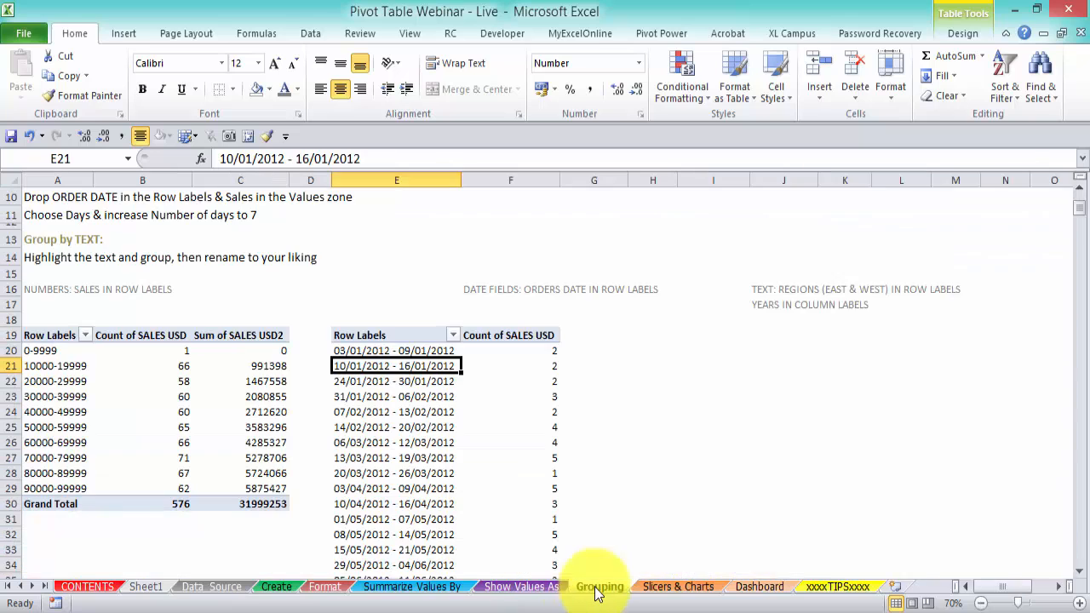
Compare the value fields with the grouped sales PivotTable and summarize SALES USD by Sum in the order date PivotTable.
{"action": "left_click", "coordinate": [72, 366]}
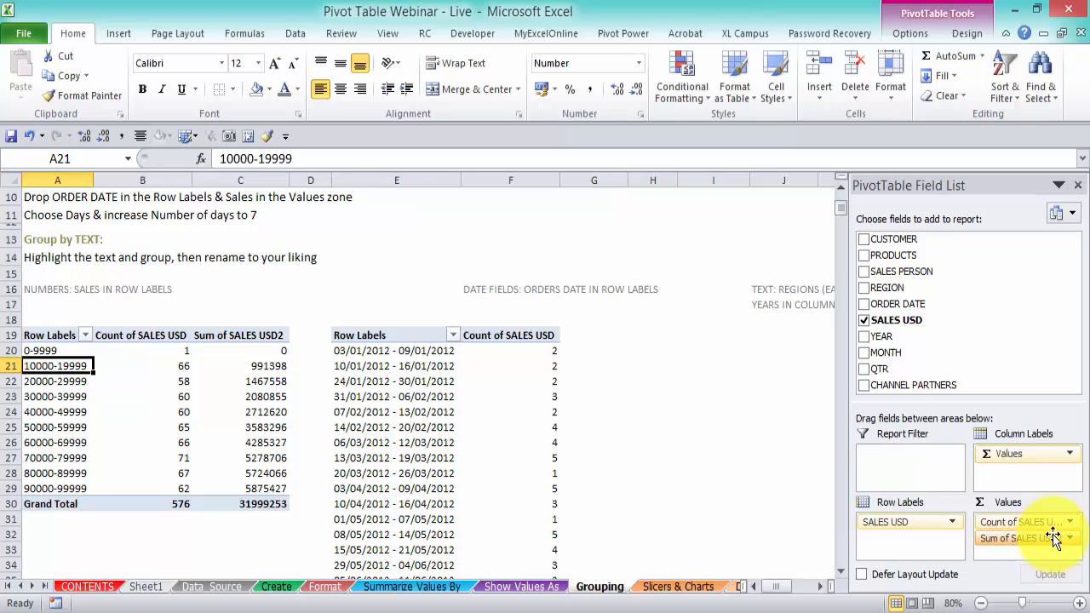
{"action": "left_click", "coordinate": [450, 383]}
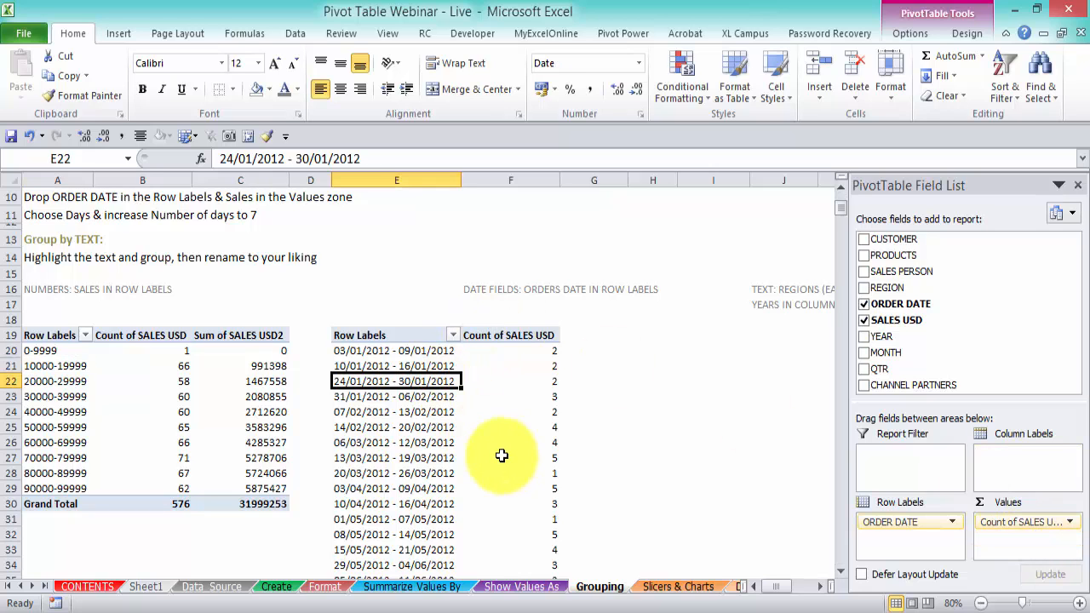
{"action": "left_click", "coordinate": [1070, 522]}
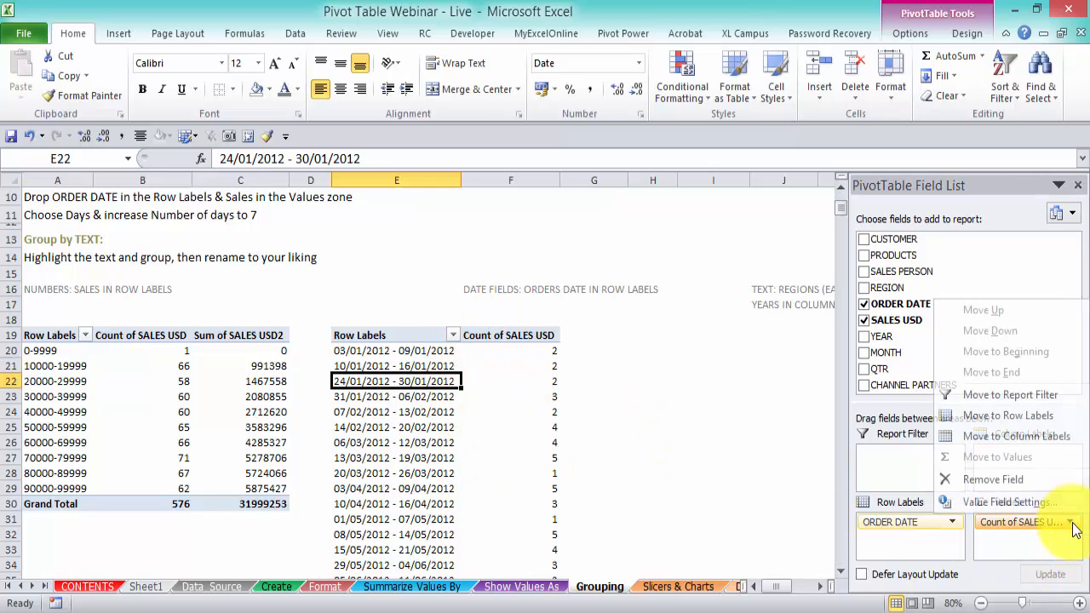
{"action": "left_click", "coordinate": [1061, 504]}
{"action": "double_click", "coordinate": [339, 307]}
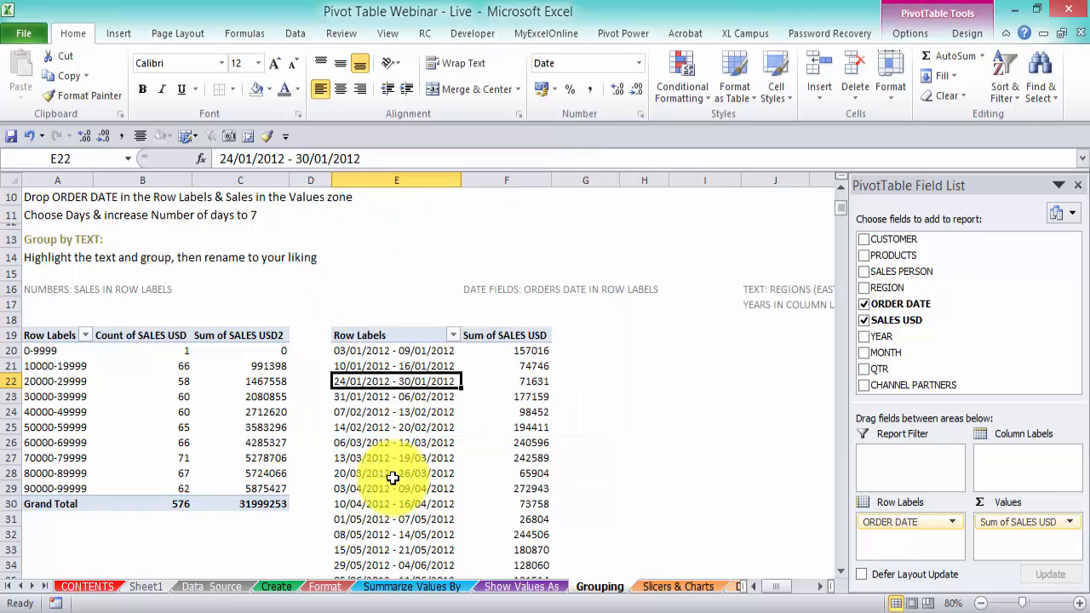
{"action": "scroll", "coordinate": [578, 413], "scroll_direction": "down", "scroll_amount": 1}
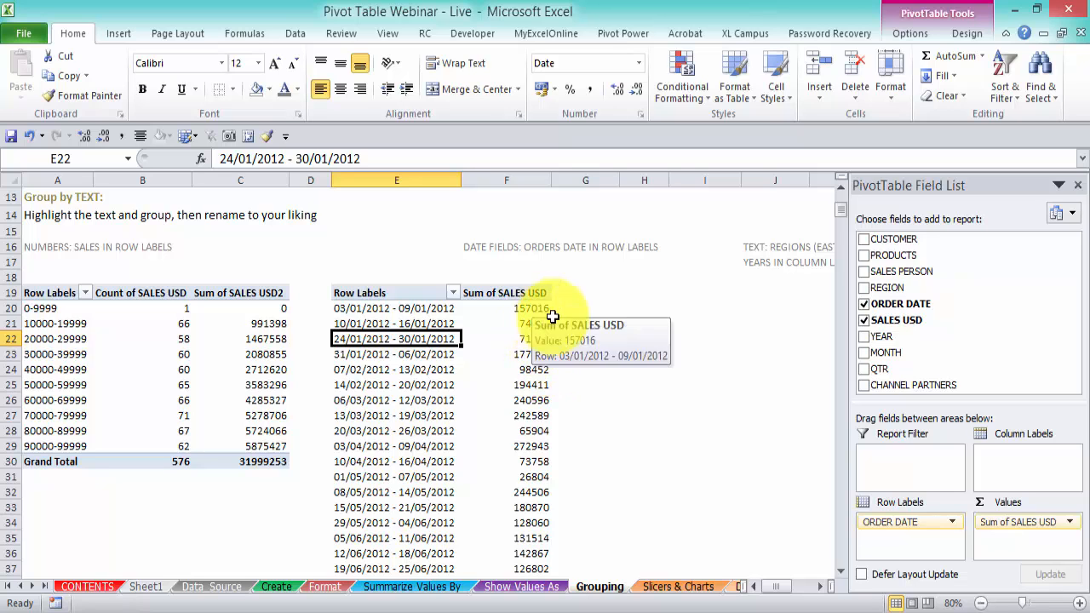
{"action": "scroll", "coordinate": [540, 384], "scroll_direction": "down", "scroll_amount": 13}
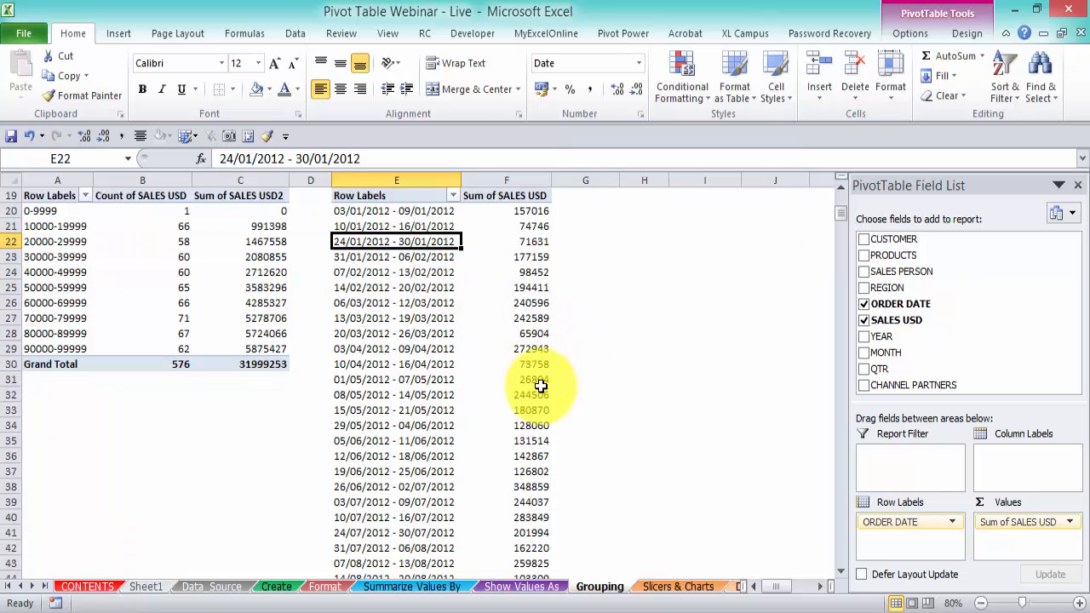
{"action": "scroll", "coordinate": [540, 385], "scroll_direction": "up", "scroll_amount": 15}
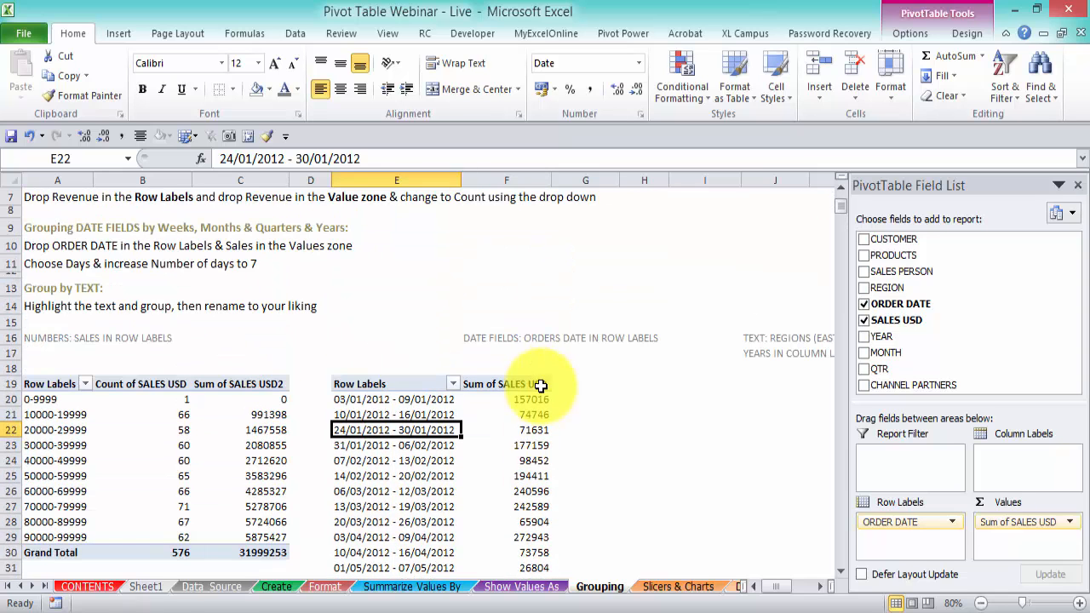
Create a PivotTable from the Data_Source sheet's table, placed on the existing Grouping worksheet at cell J19.
{"action": "left_click", "coordinate": [672, 383]}
{"action": "left_click", "coordinate": [242, 593]}
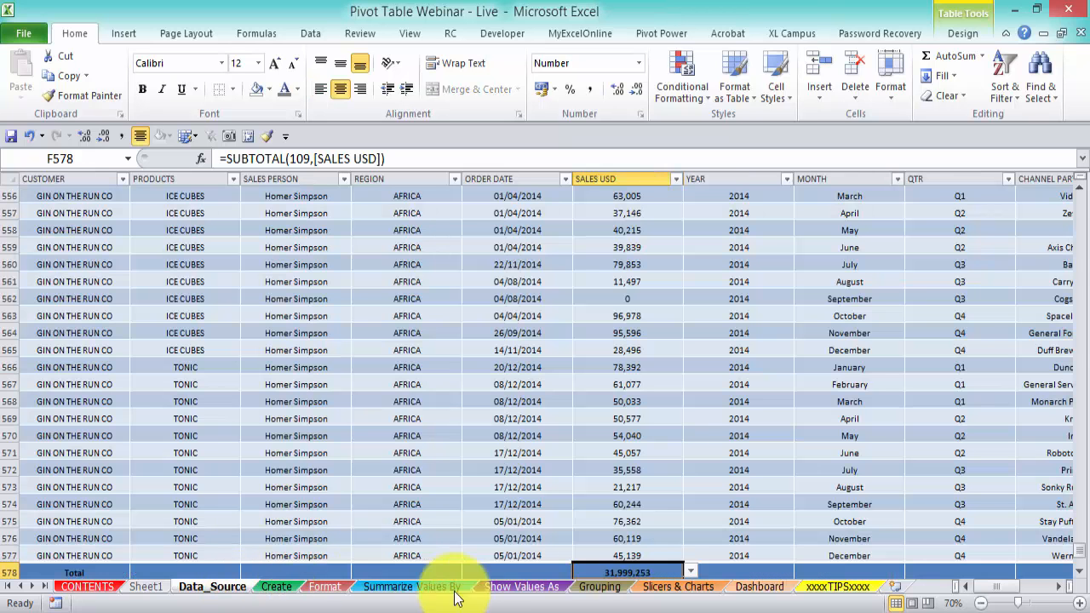
{"action": "left_click", "coordinate": [356, 279]}
{"action": "left_click", "coordinate": [123, 33]}
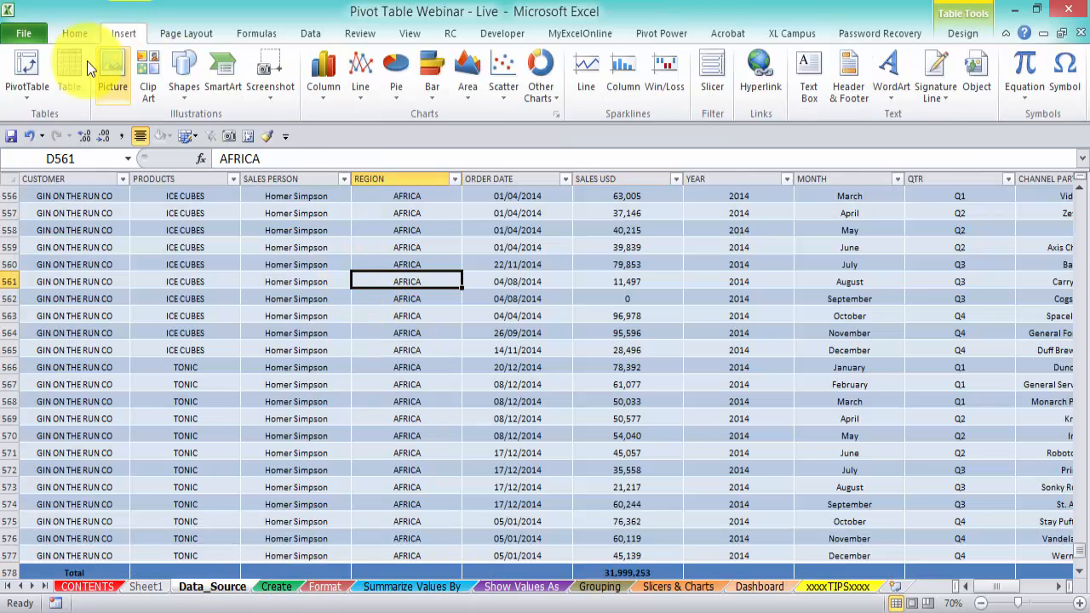
{"action": "left_click", "coordinate": [27, 75]}
{"action": "left_click", "coordinate": [345, 351]}
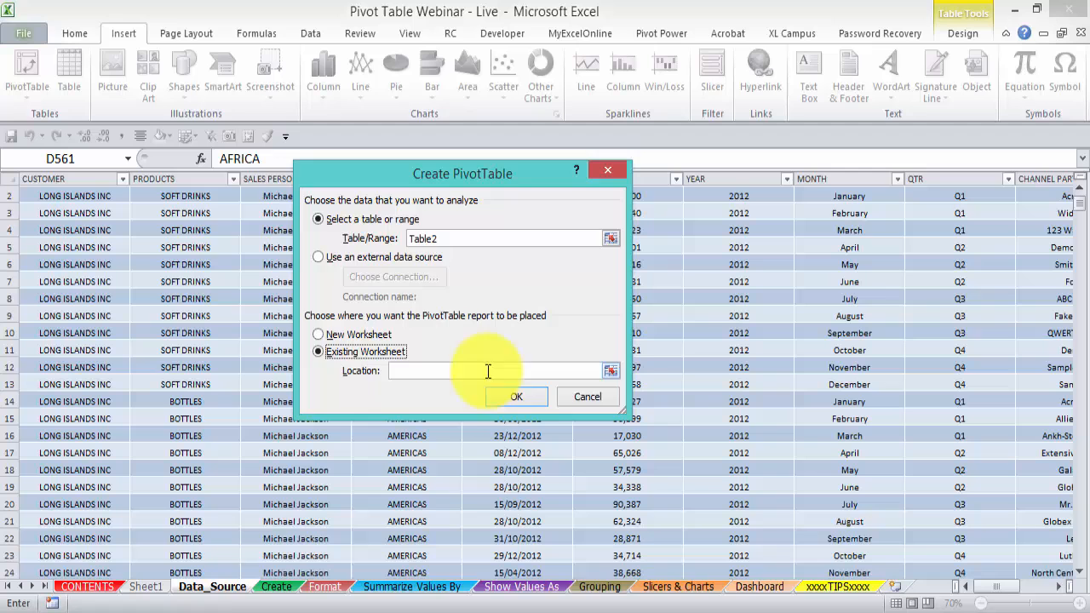
{"action": "left_click", "coordinate": [611, 370]}
{"action": "left_click", "coordinate": [601, 587]}
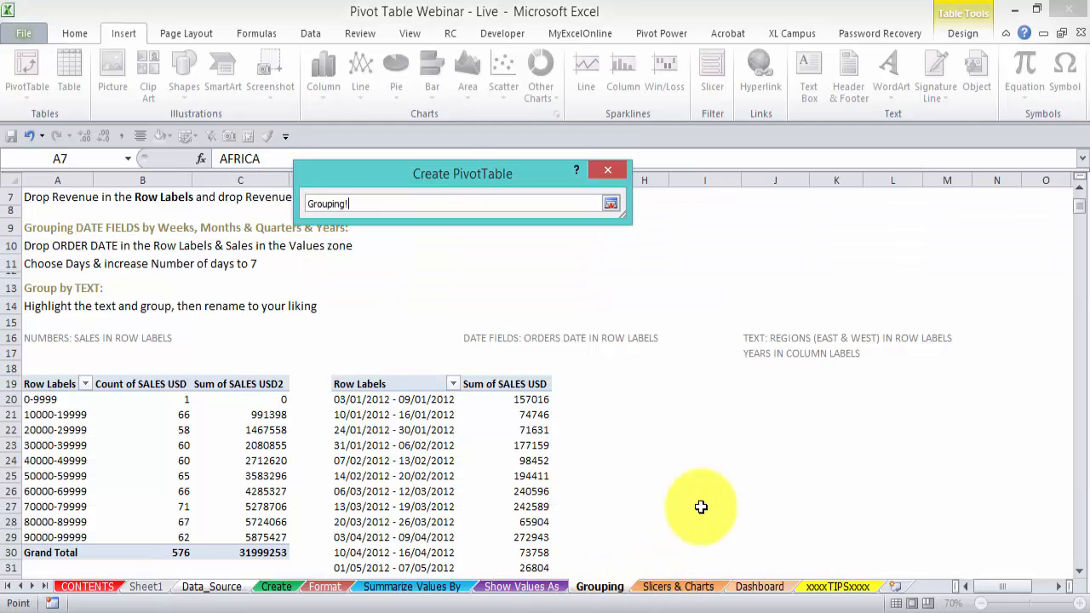
{"action": "left_click", "coordinate": [745, 384]}
{"action": "left_click", "coordinate": [611, 204]}
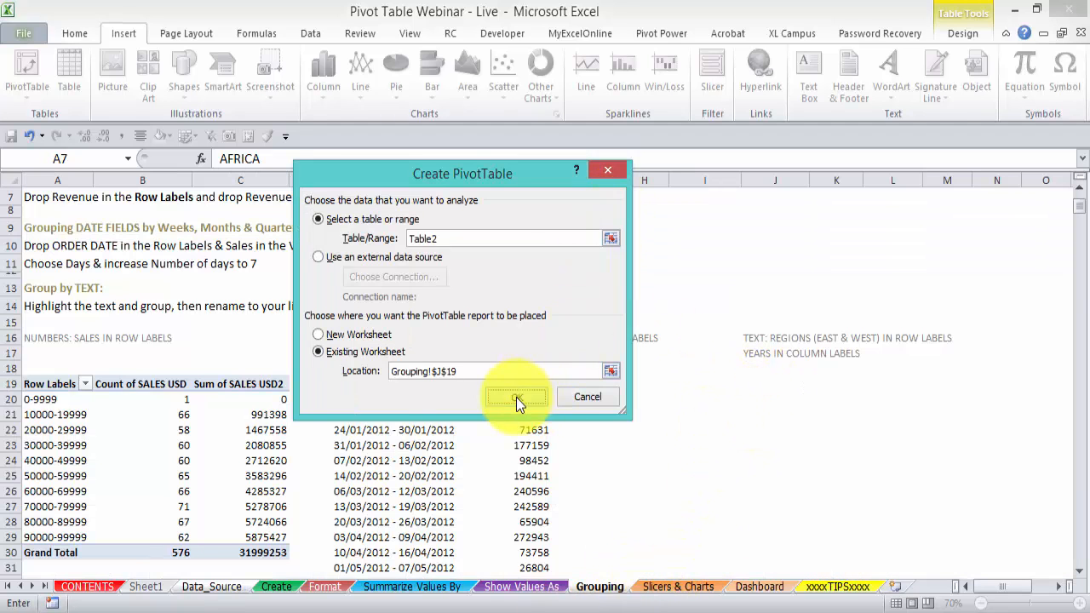
{"action": "left_click", "coordinate": [516, 397]}
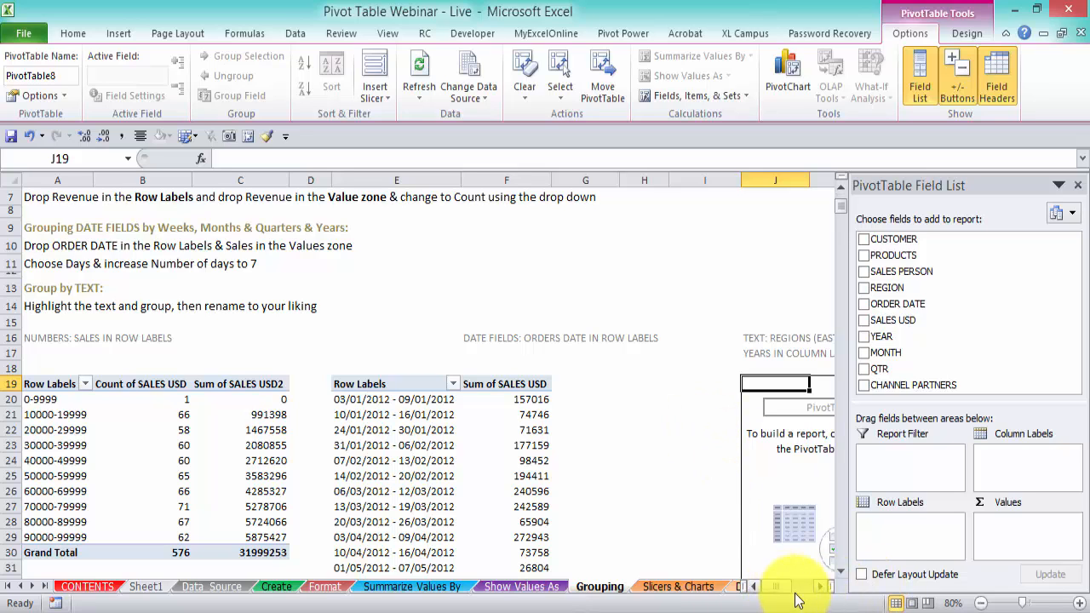
Lay out the new PivotTable with REGION as row labels, YEAR as column labels and SALES USD as values.
{"action": "left_click", "coordinate": [823, 587]}
{"action": "left_click", "coordinate": [823, 587]}
{"action": "left_click", "coordinate": [823, 587]}
{"action": "left_click", "coordinate": [823, 587]}
{"action": "left_click", "coordinate": [823, 587]}
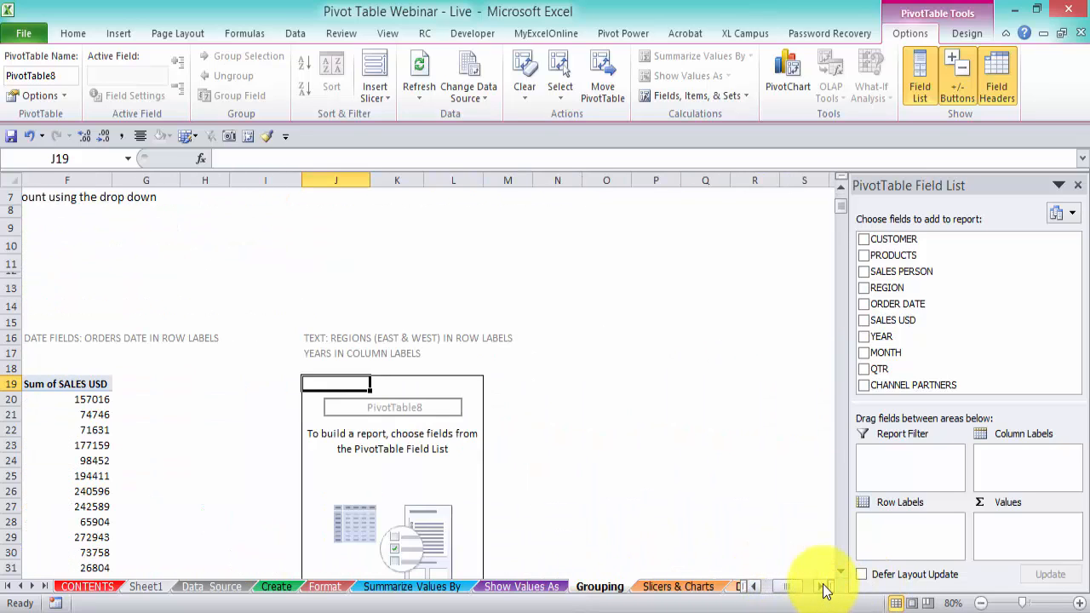
{"action": "scroll", "coordinate": [726, 463], "scroll_direction": "down", "scroll_amount": 1}
{"action": "scroll", "coordinate": [726, 463], "scroll_direction": "down", "scroll_amount": 1}
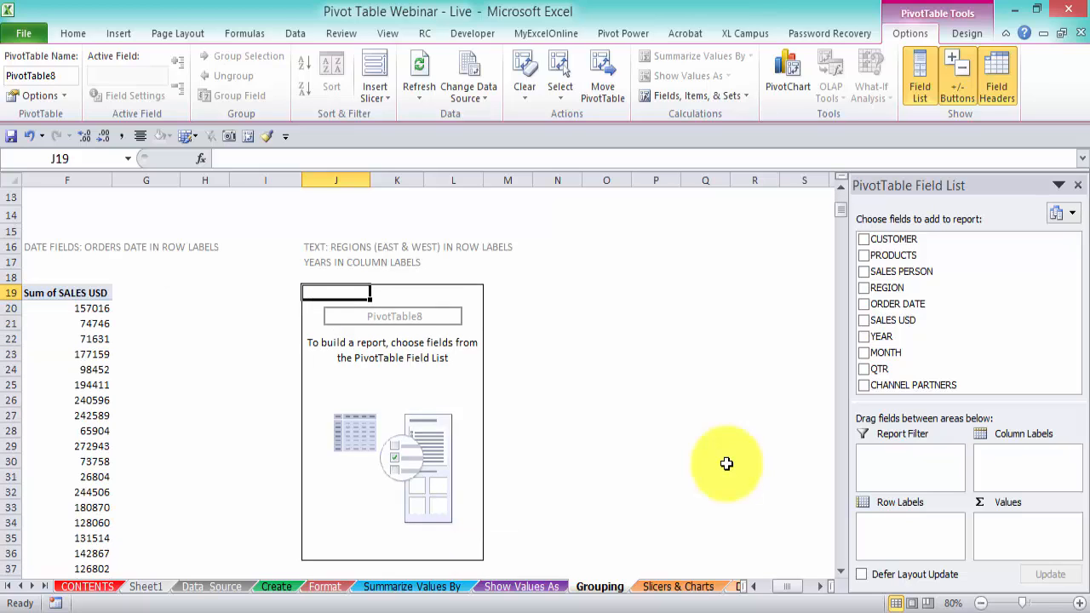
{"action": "left_click_drag", "start_coordinate": [911, 288], "coordinate": [909, 533]}
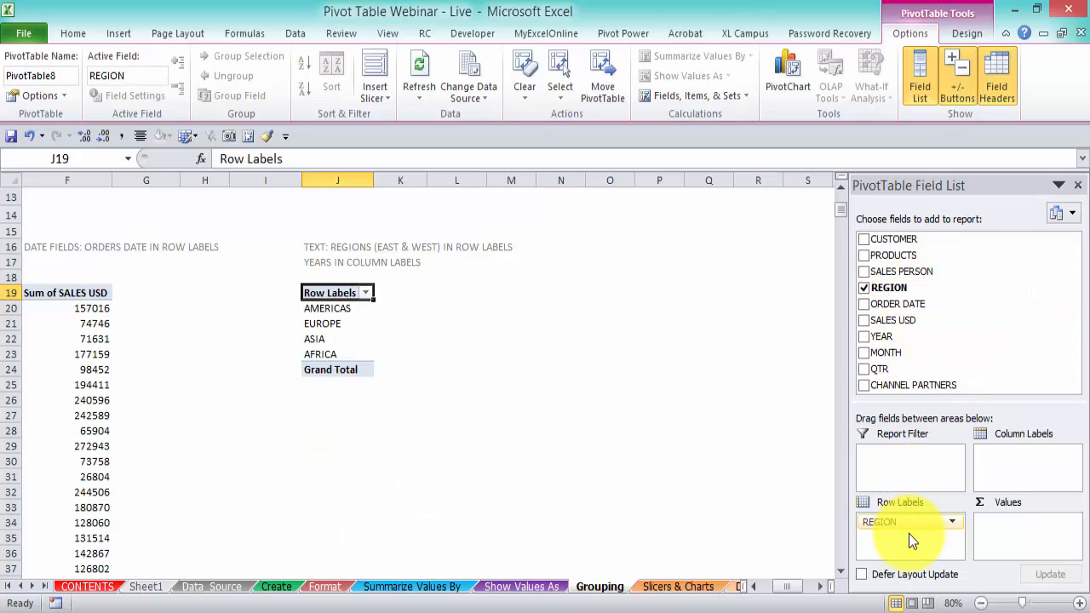
{"action": "left_click_drag", "start_coordinate": [925, 338], "coordinate": [1012, 464]}
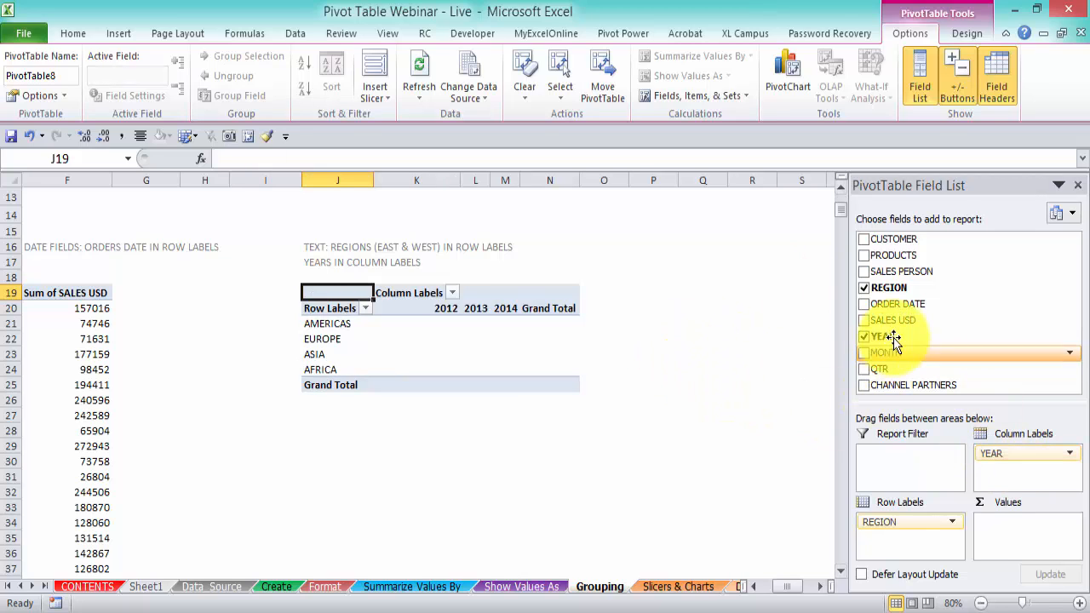
{"action": "left_click_drag", "start_coordinate": [916, 326], "coordinate": [1036, 541]}
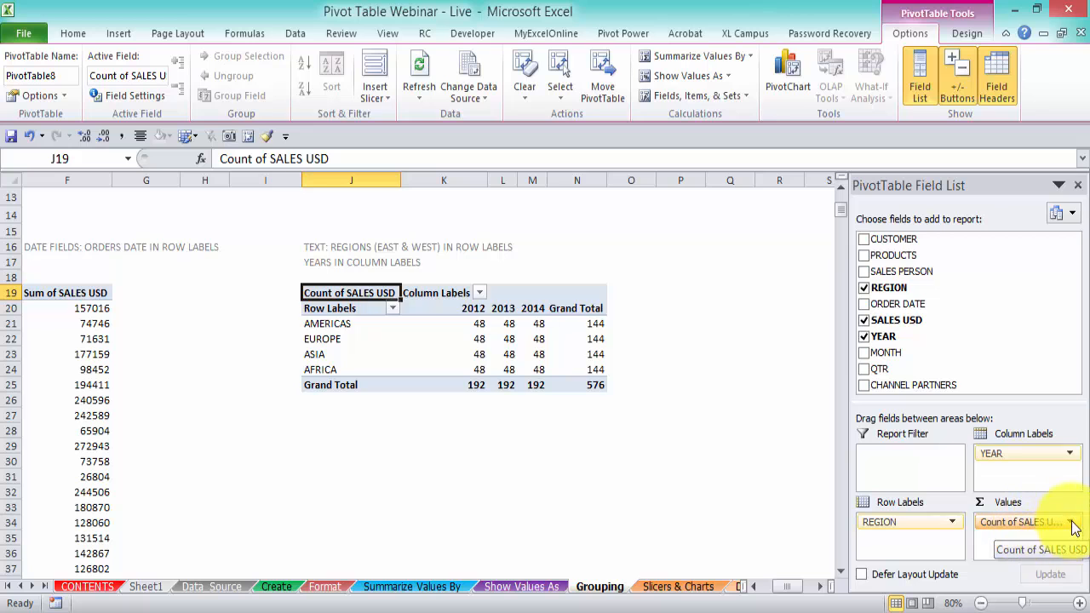
Summarize the SALES USD value field by Sum.
{"action": "left_click", "coordinate": [1026, 530]}
{"action": "left_click", "coordinate": [980, 504]}
{"action": "double_click", "coordinate": [358, 305]}
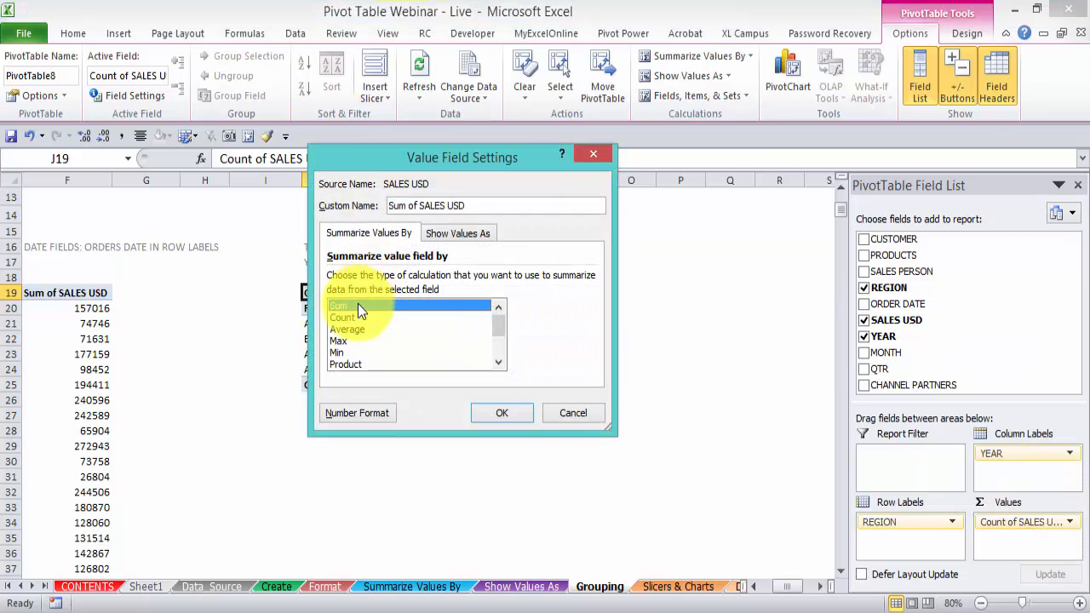
{"action": "mouse_move", "coordinate": [546, 358]}
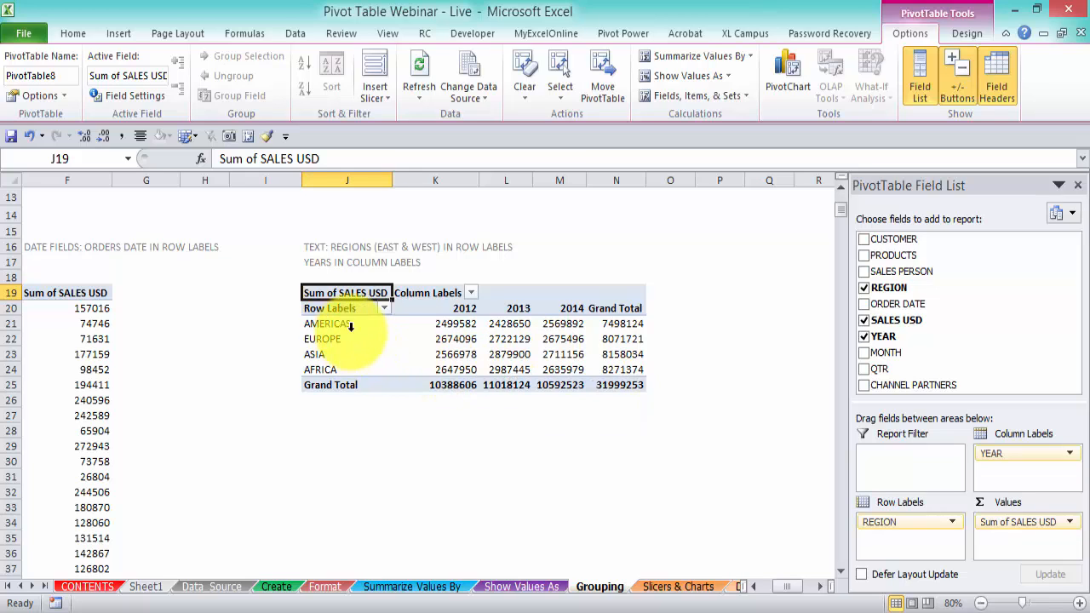
Group the AMERICAS and EUROPE row labels together in the region PivotTable.
{"action": "mouse_move", "coordinate": [513, 369]}
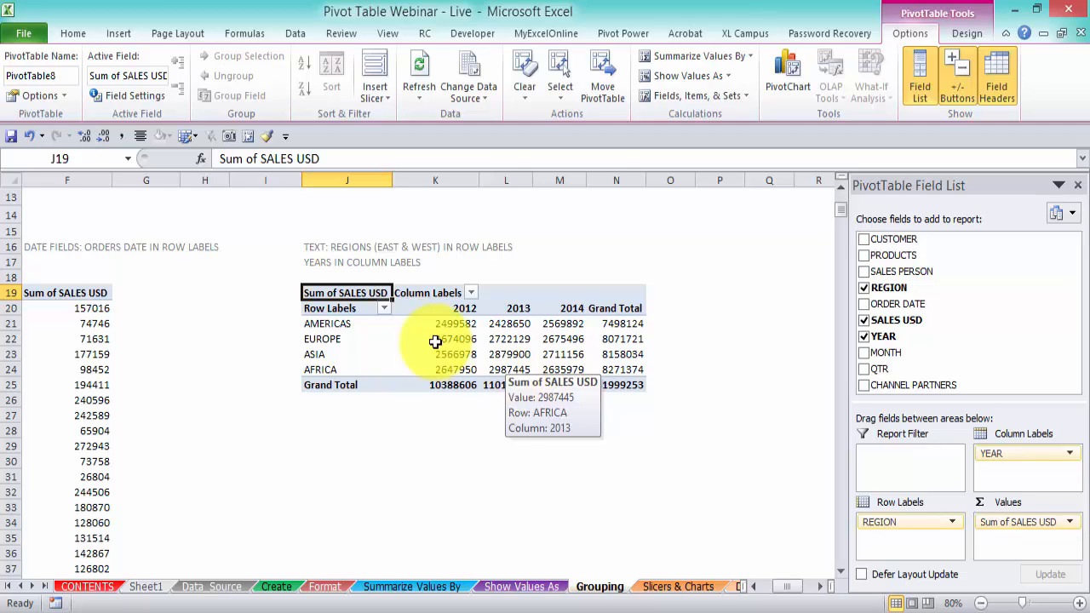
{"action": "mouse_move", "coordinate": [336, 344]}
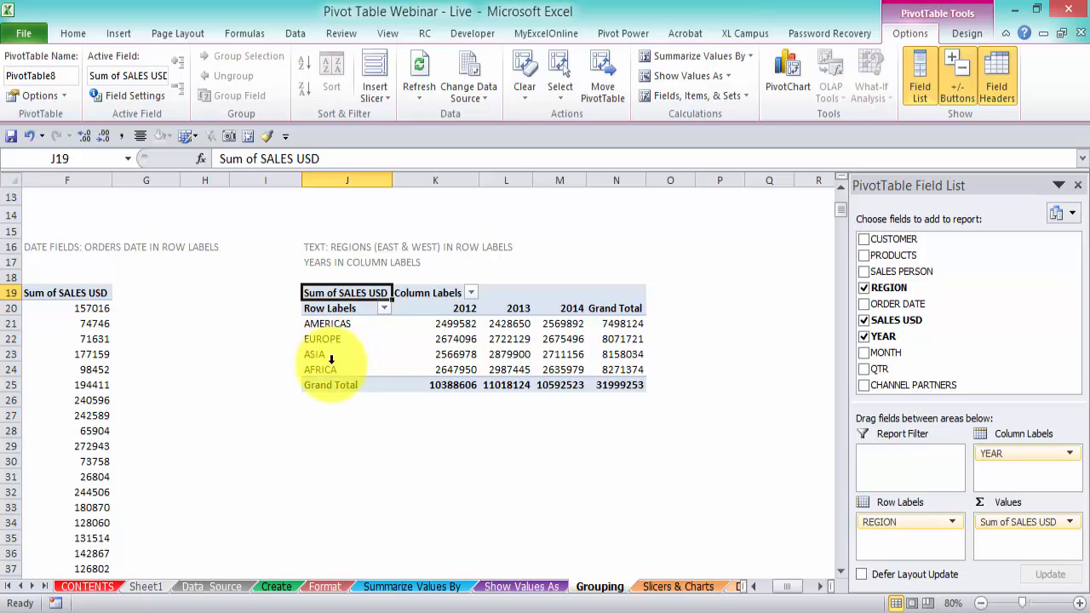
{"action": "mouse_move", "coordinate": [366, 358]}
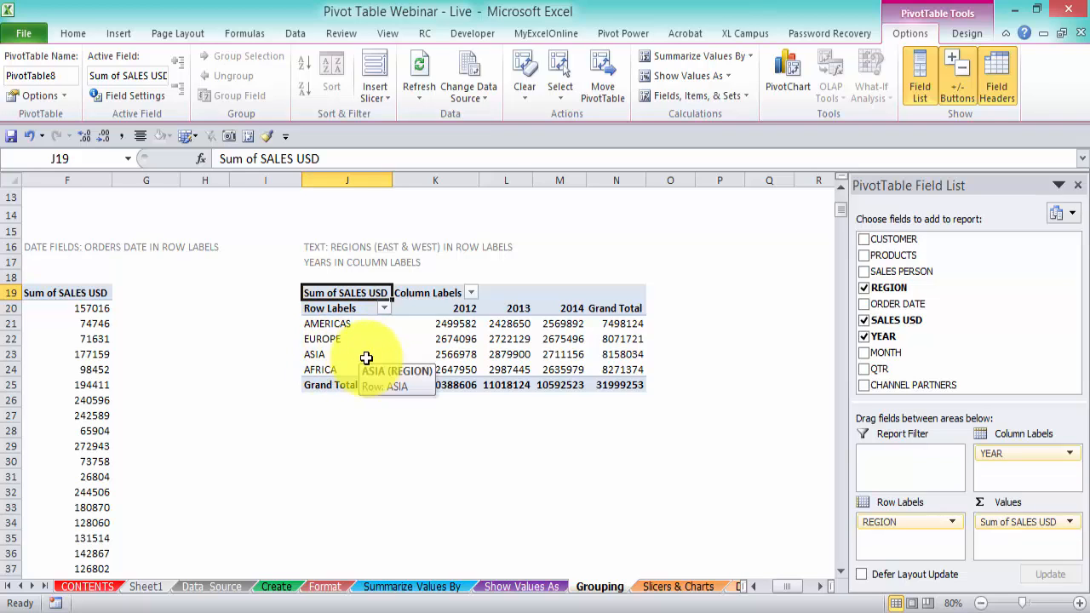
{"action": "left_click", "coordinate": [338, 324]}
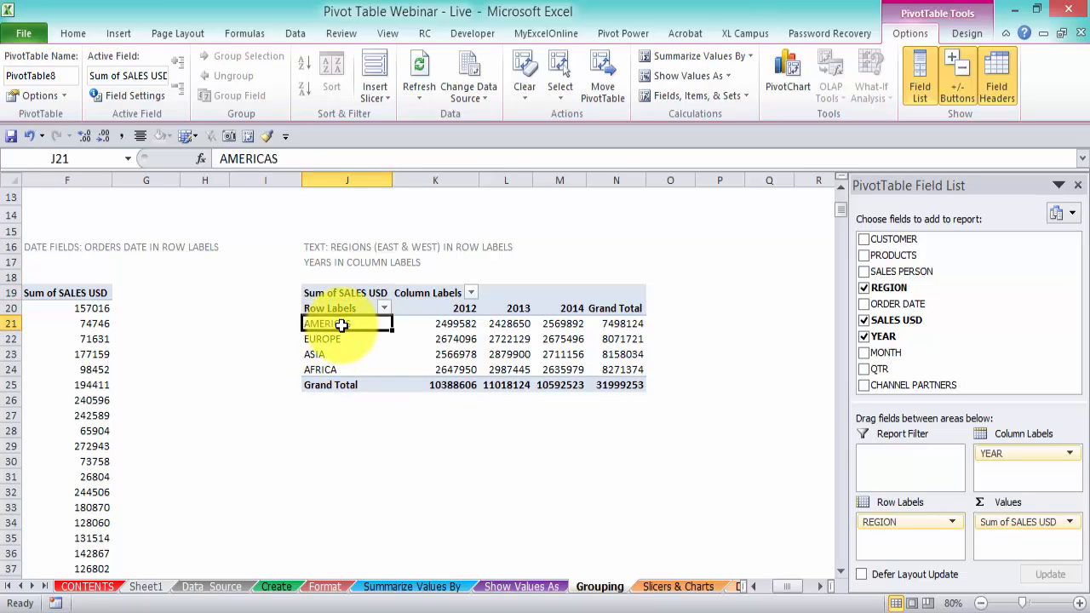
{"action": "left_click_drag", "start_coordinate": [342, 330], "coordinate": [344, 336]}
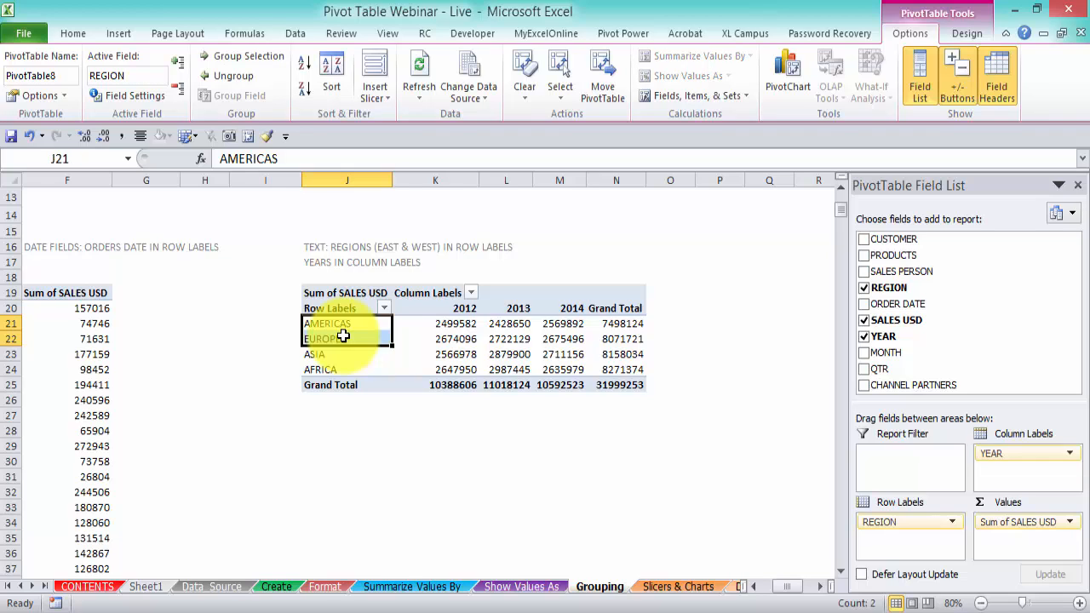
{"action": "right_click", "coordinate": [344, 337]}
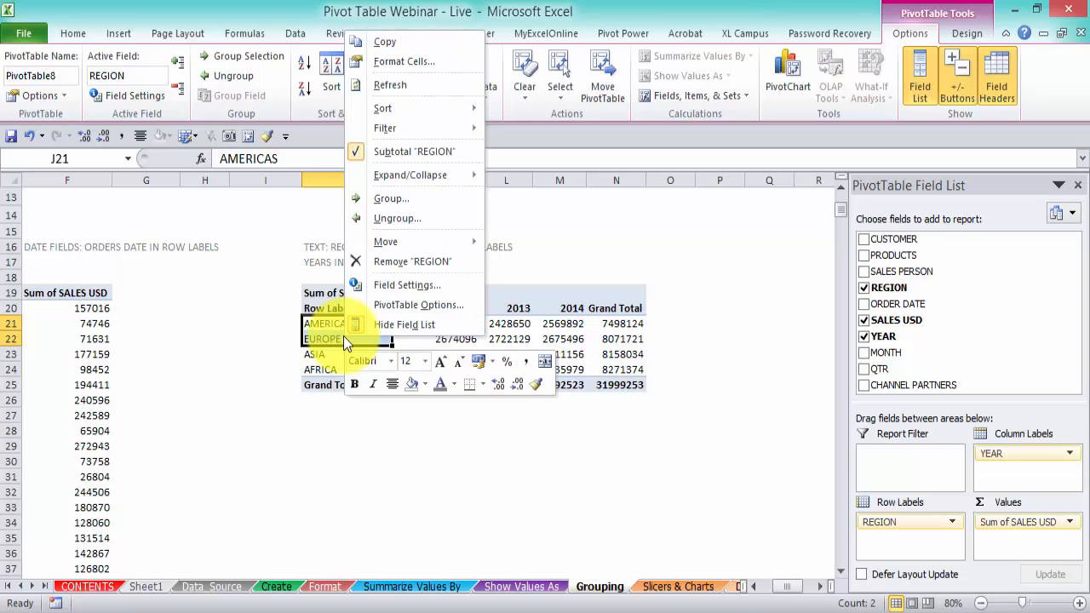
{"action": "left_click", "coordinate": [389, 199]}
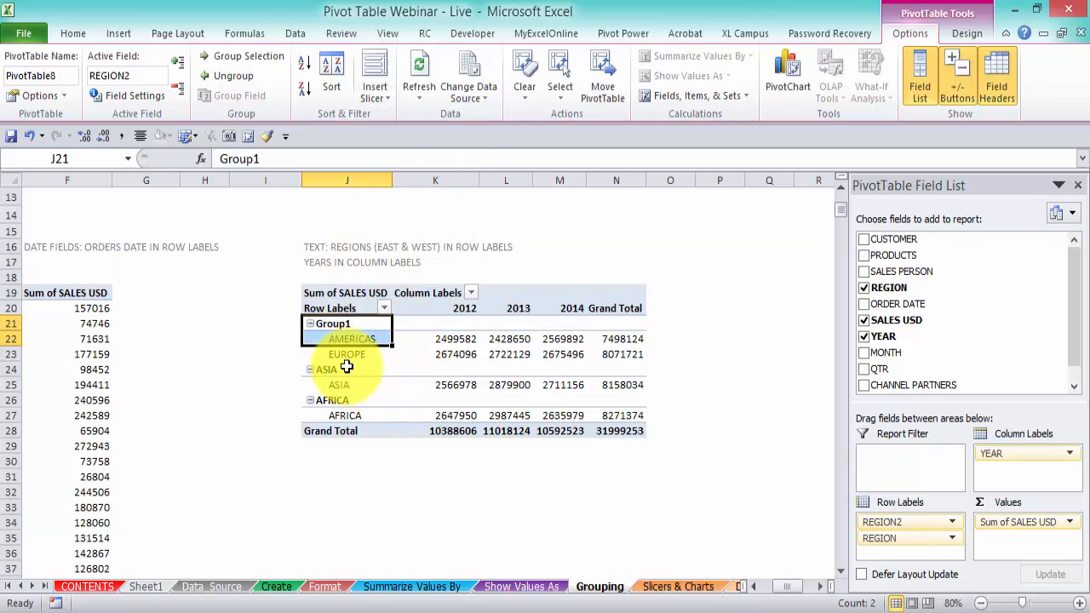
Rename the group containing AMERICAS and EUROPE to WEST.
{"action": "left_click", "coordinate": [349, 327]}
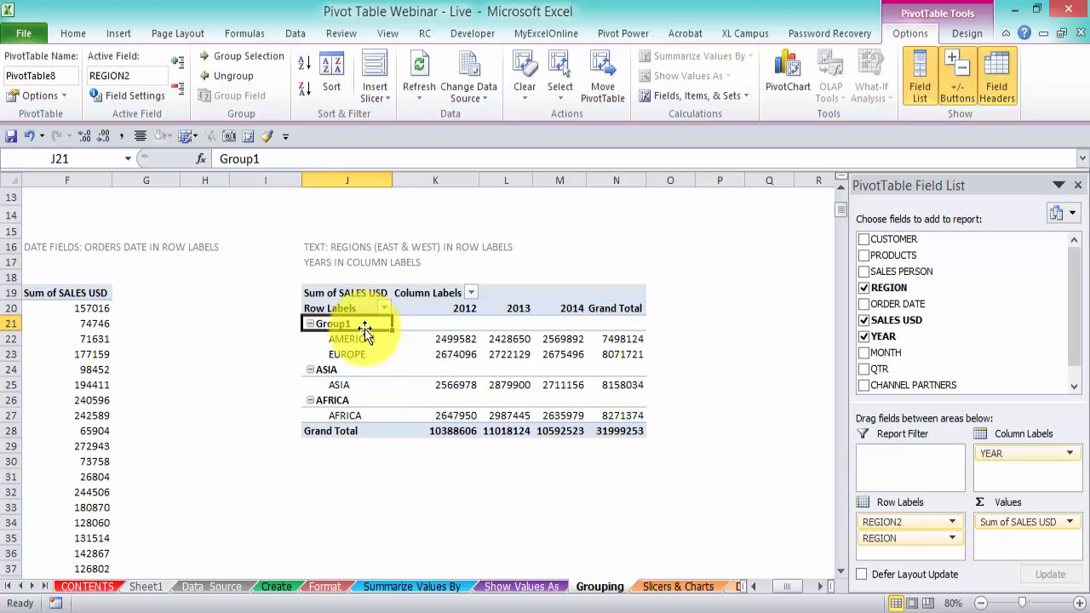
{"action": "left_click", "coordinate": [329, 370]}
{"action": "left_click", "coordinate": [336, 400]}
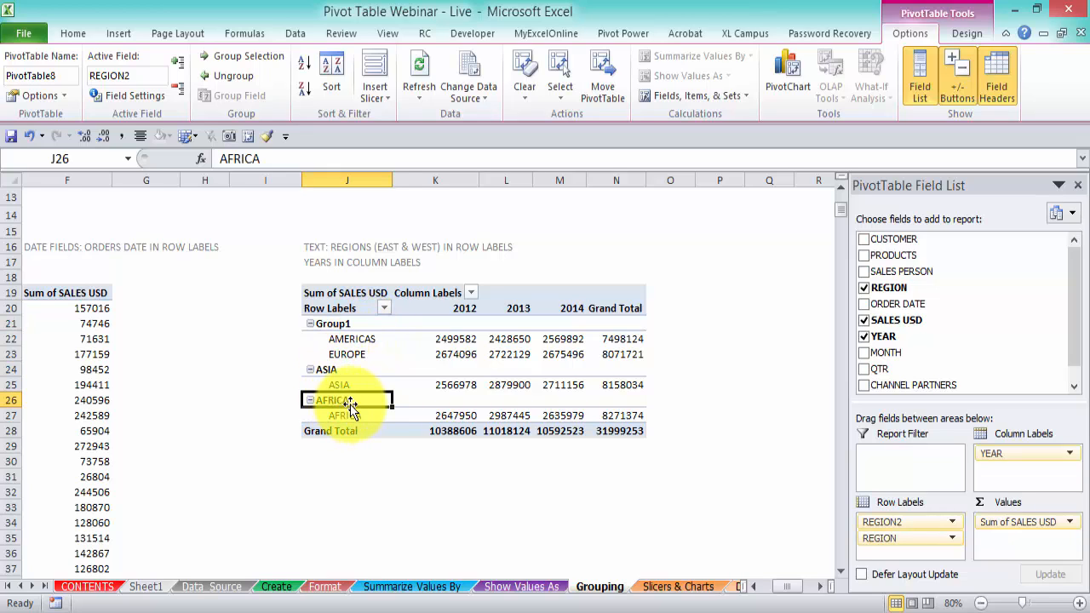
{"action": "left_click", "coordinate": [350, 323]}
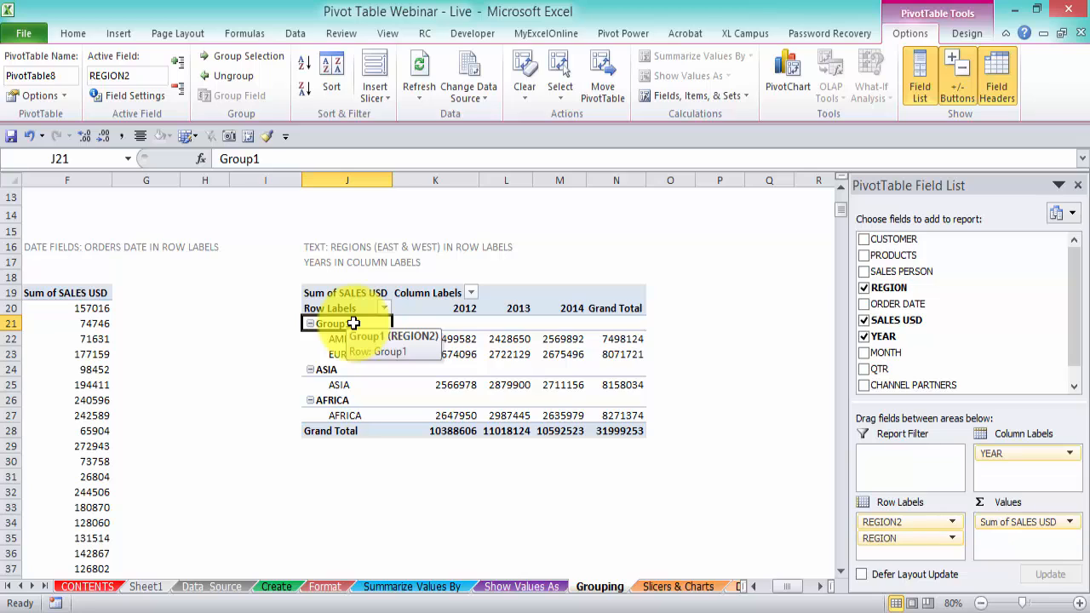
{"action": "type", "text": "WEST"}
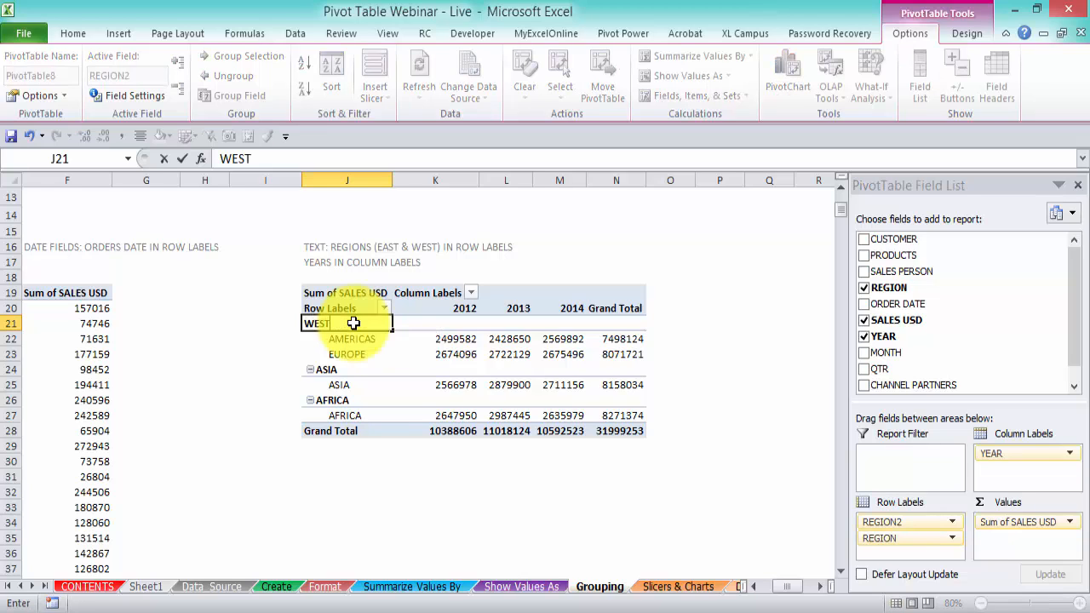
{"action": "key", "text": "Return"}
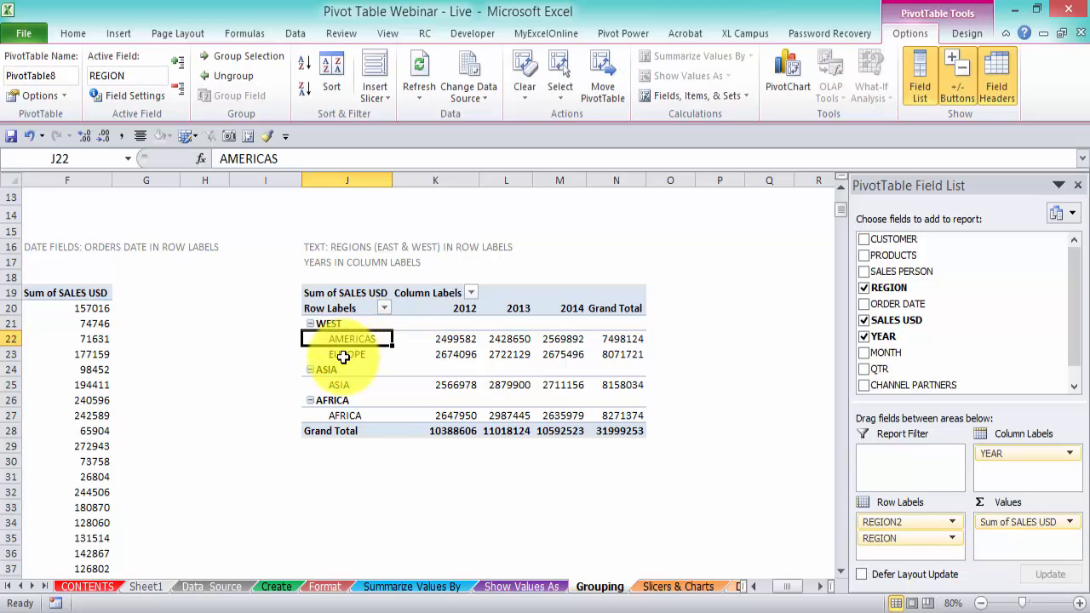
Group the ASIA and AFRICA row labels together and name the group EAST.
{"action": "left_click_drag", "start_coordinate": [337, 370], "coordinate": [339, 416]}
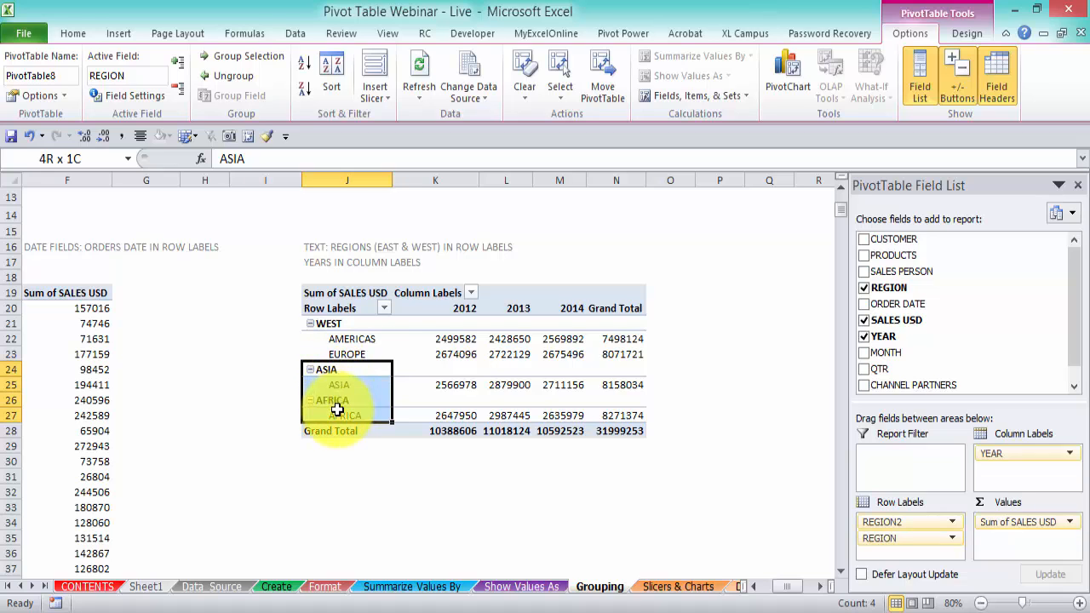
{"action": "right_click", "coordinate": [342, 397]}
{"action": "left_click", "coordinate": [399, 259]}
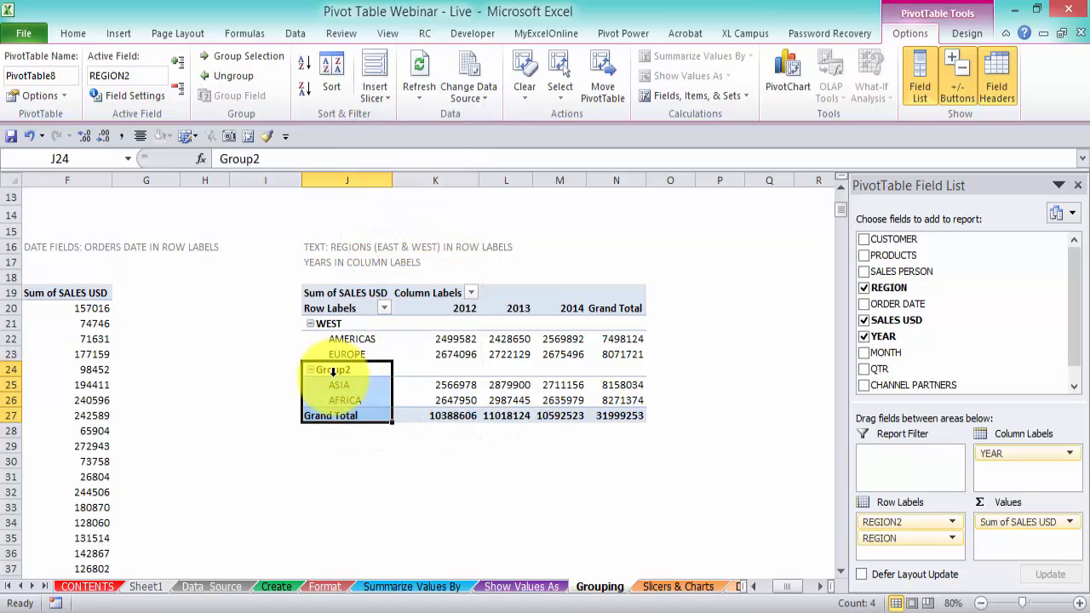
{"action": "left_click", "coordinate": [345, 368]}
{"action": "type", "text": "EAST"}
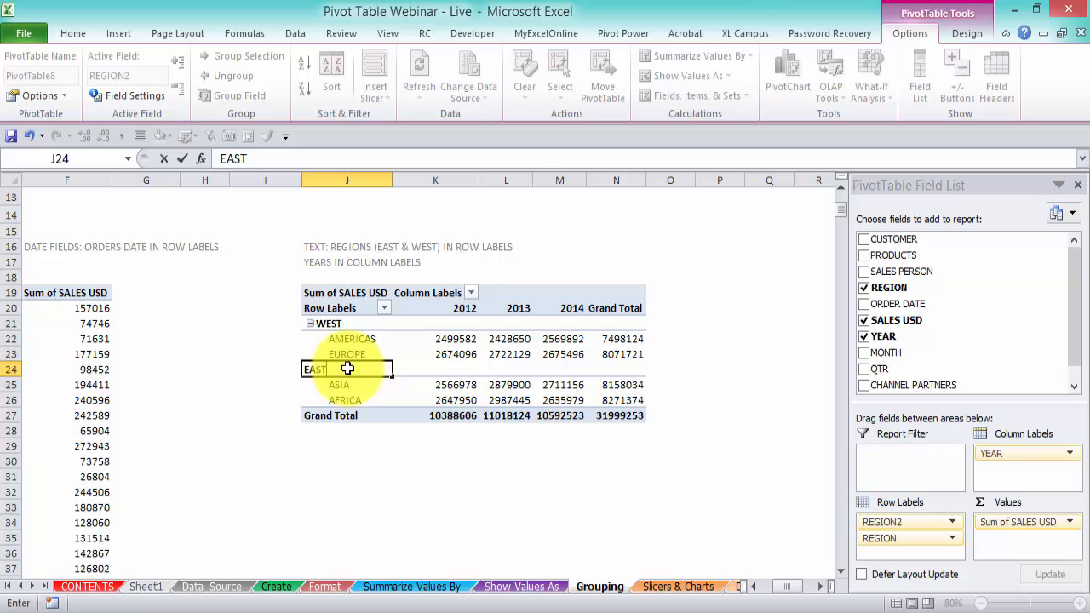
{"action": "key", "text": "Tab"}
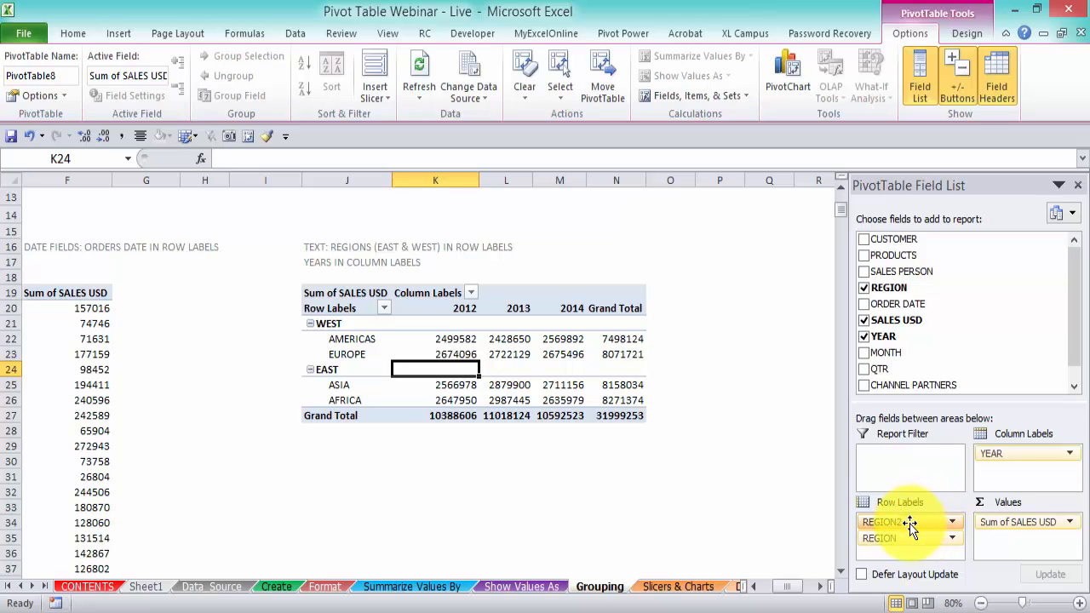
Try the REGION2 grouping field in the column labels above YEAR, and return it to the row labels above REGION.
{"action": "left_click_drag", "start_coordinate": [912, 522], "coordinate": [1014, 478]}
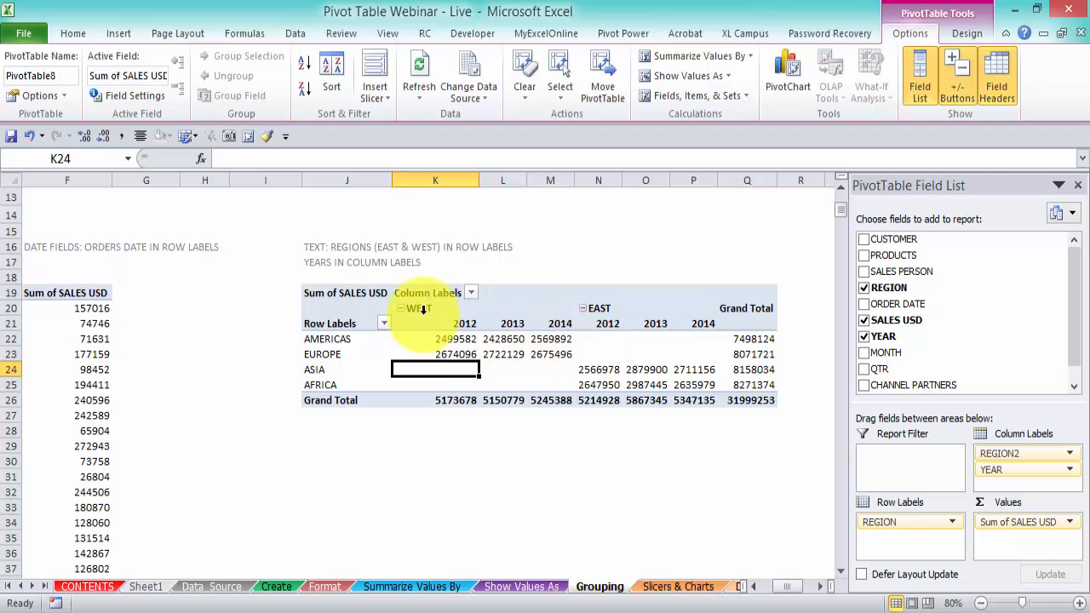
{"action": "left_click", "coordinate": [452, 339]}
{"action": "left_click_drag", "start_coordinate": [452, 339], "coordinate": [708, 385]}
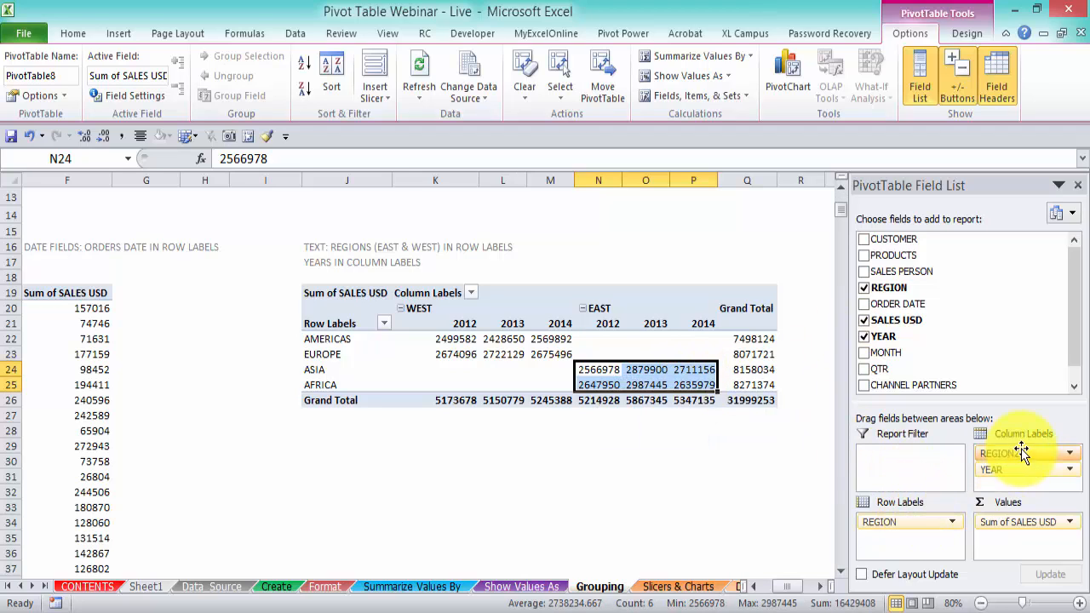
{"action": "left_click_drag", "start_coordinate": [1014, 453], "coordinate": [918, 521]}
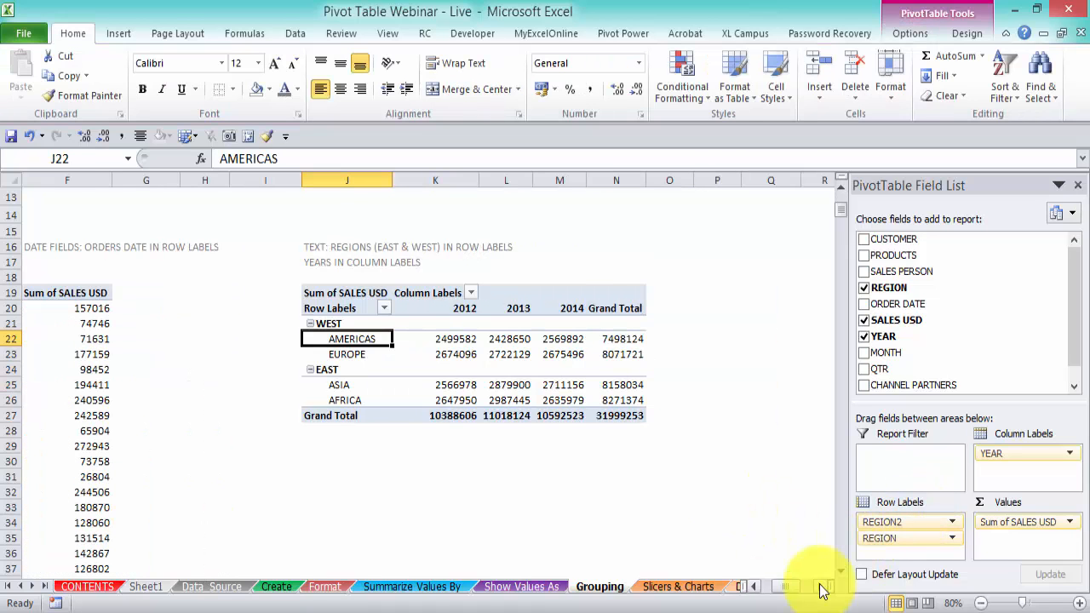
Copy the entire PivotTable of yearly sales by WEST and EAST regions from the Grouping sheet.
{"action": "left_click", "coordinate": [34, 587]}
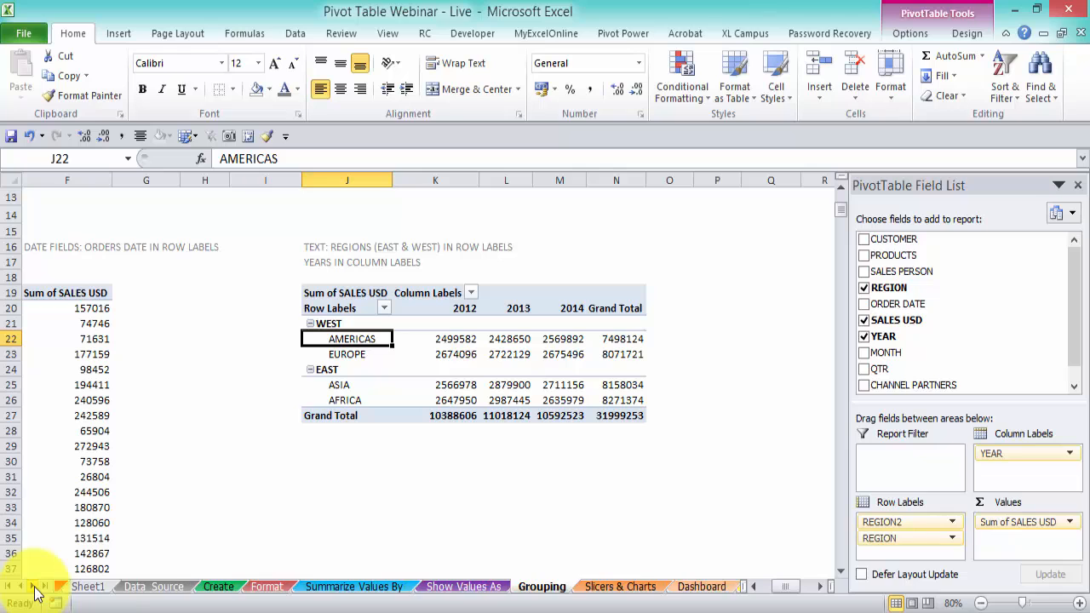
{"action": "left_click", "coordinate": [34, 587]}
{"action": "left_click", "coordinate": [34, 587]}
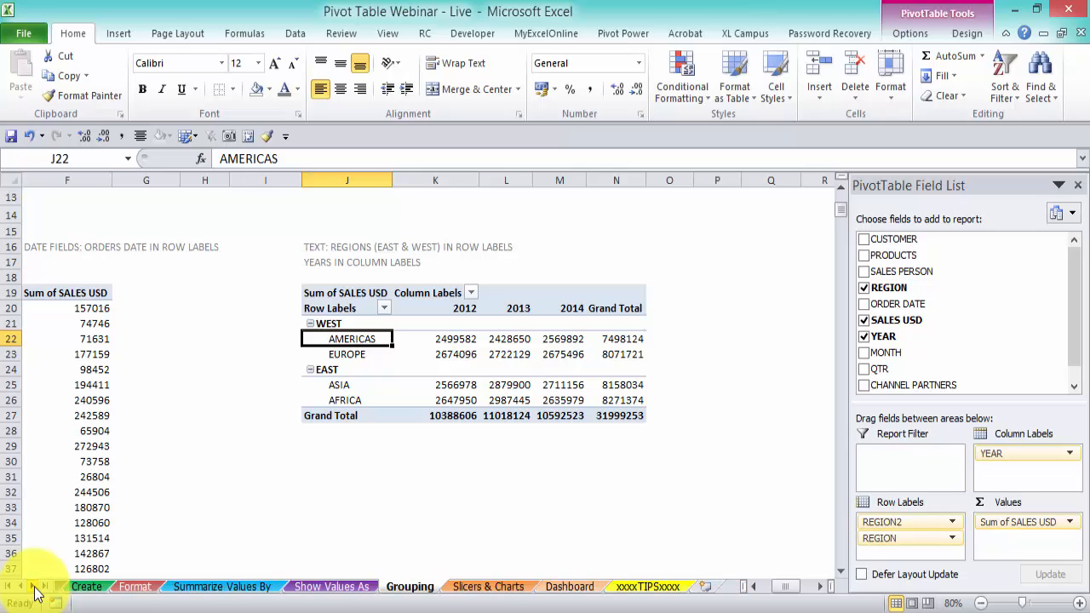
{"action": "left_click", "coordinate": [489, 587]}
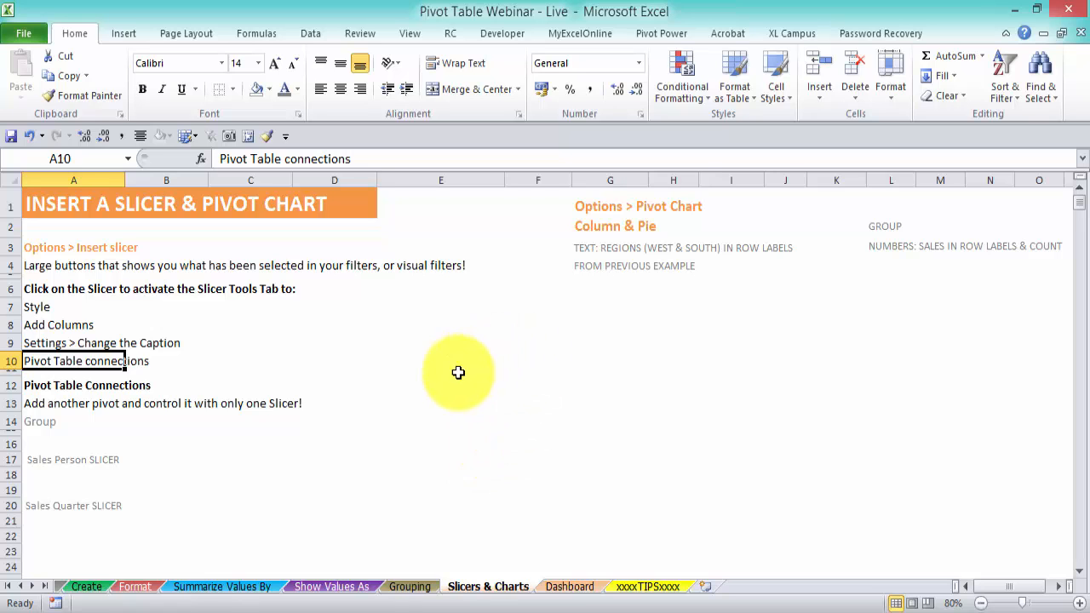
{"action": "left_click", "coordinate": [411, 587]}
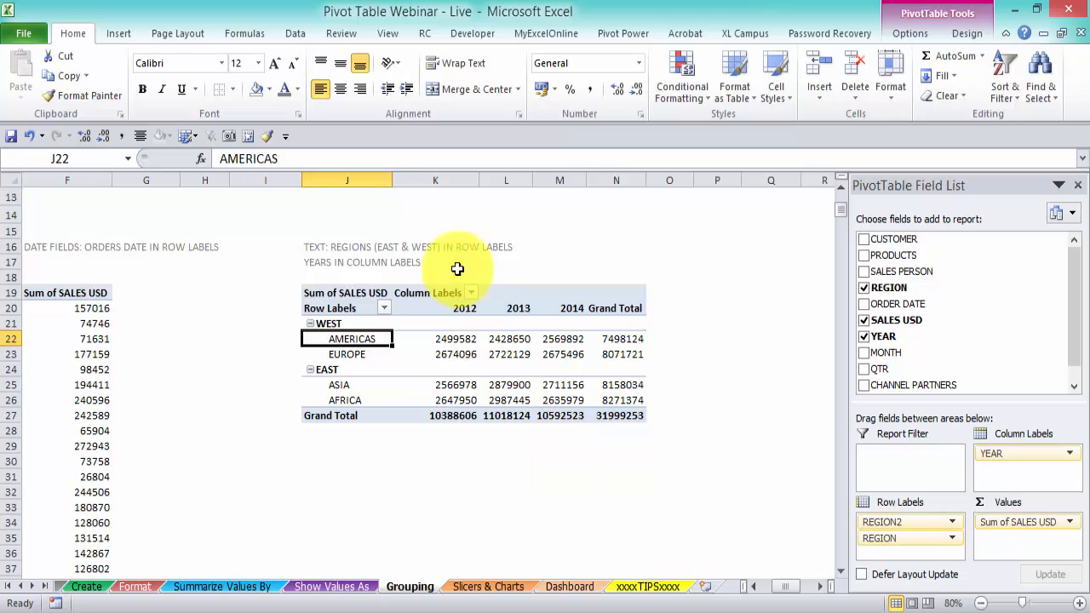
{"action": "left_click", "coordinate": [324, 291]}
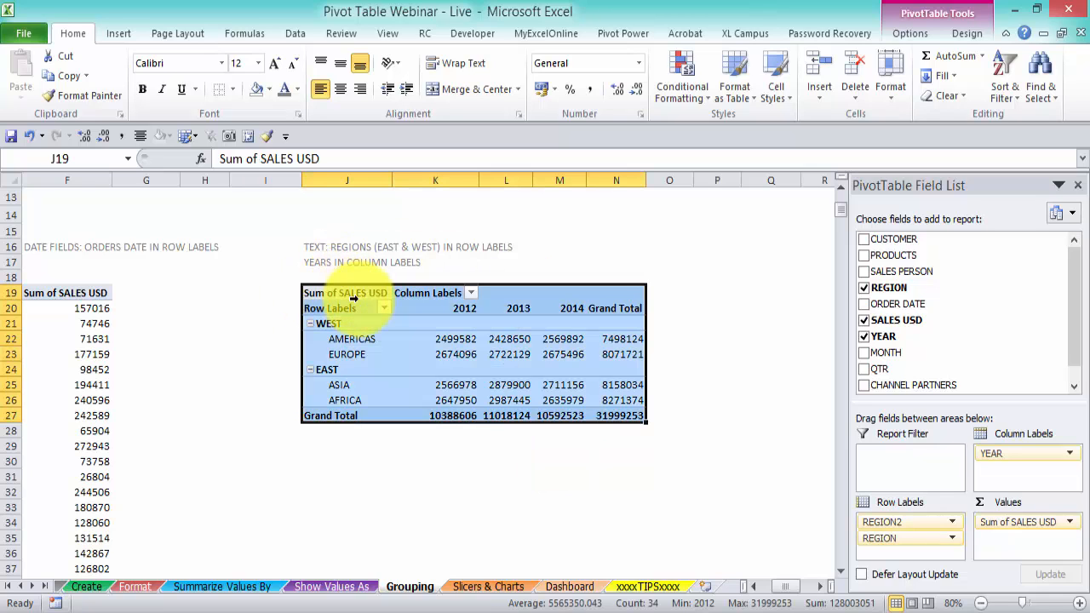
{"action": "key", "text": "ctrl+c"}
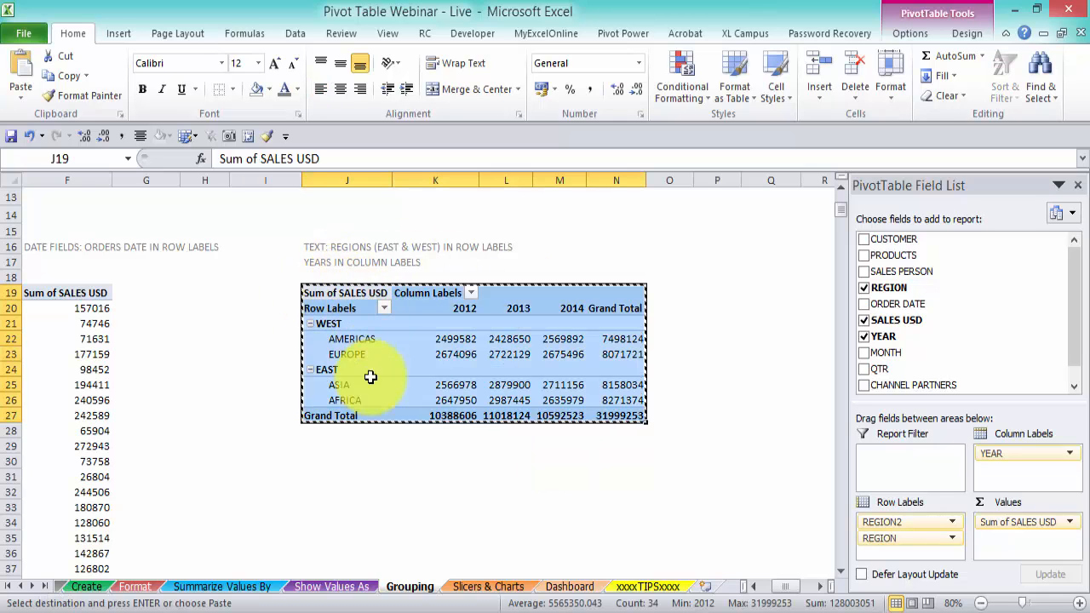
Paste the copied region PivotTable at cell G6 of the Slicers & Charts sheet and hide the field list.
{"action": "left_click", "coordinate": [494, 587]}
{"action": "left_click", "coordinate": [587, 296]}
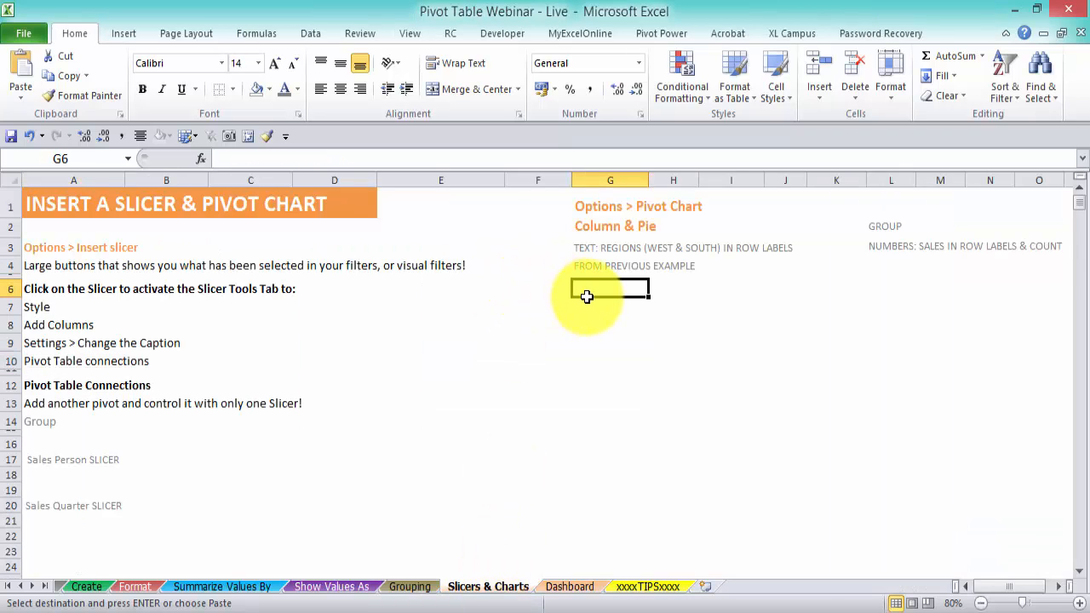
{"action": "key", "text": "ctrl+v"}
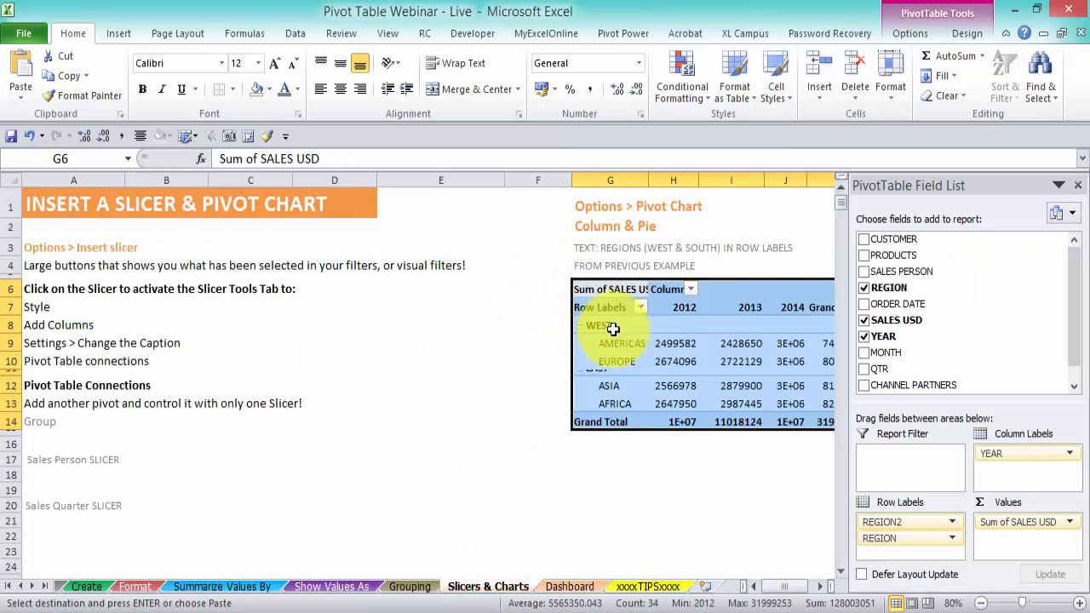
{"action": "left_click", "coordinate": [1078, 184]}
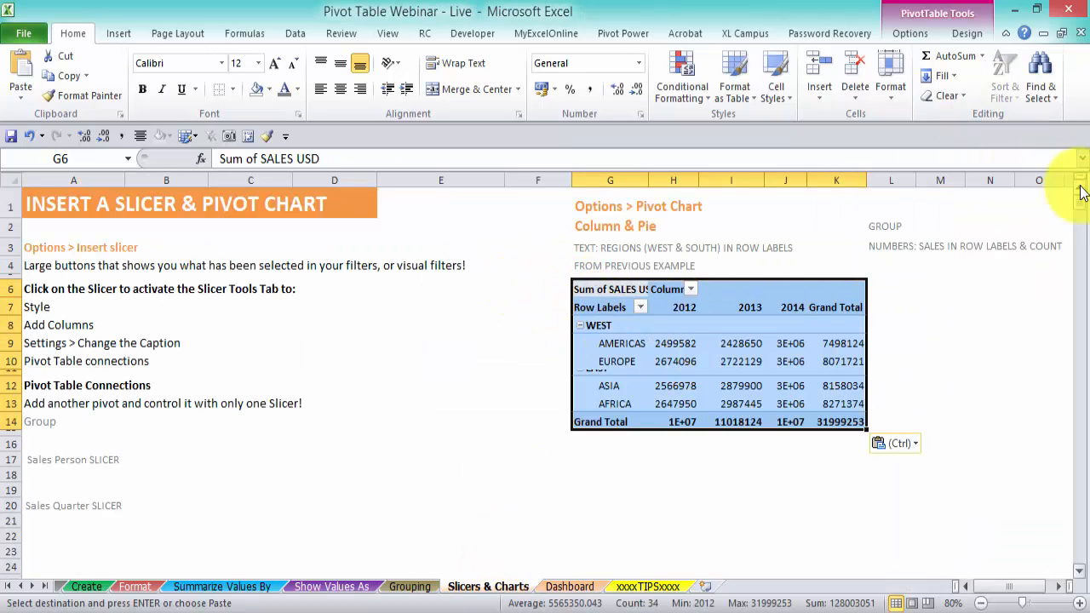
Remove the Grand Total column from the pasted PivotTable and make row 11 tall enough to show the EAST label.
{"action": "right_click", "coordinate": [852, 308]}
{"action": "left_click", "coordinate": [951, 409]}
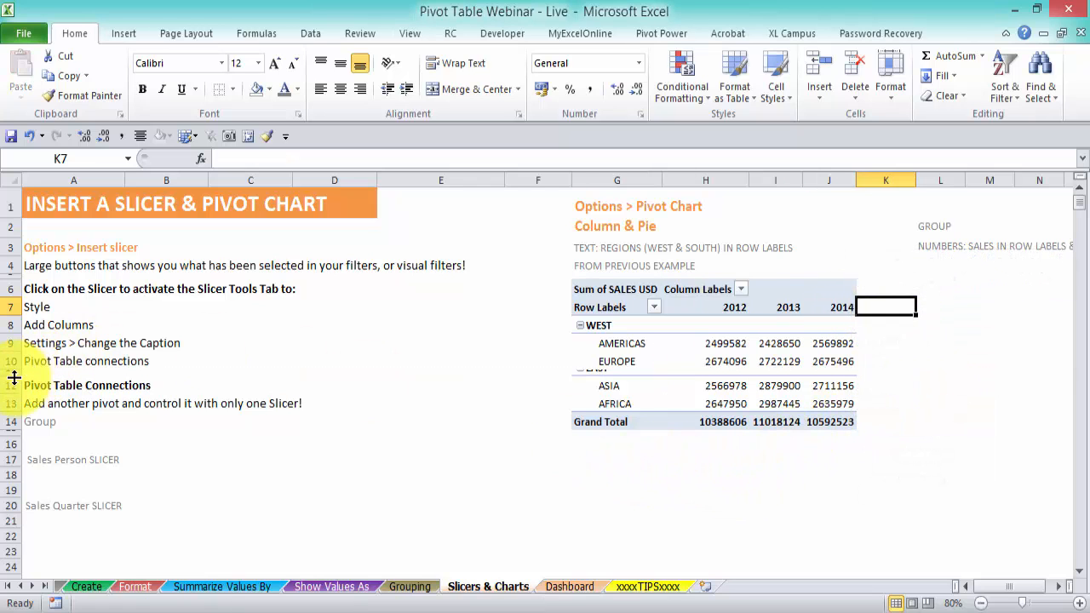
{"action": "left_click", "coordinate": [788, 502]}
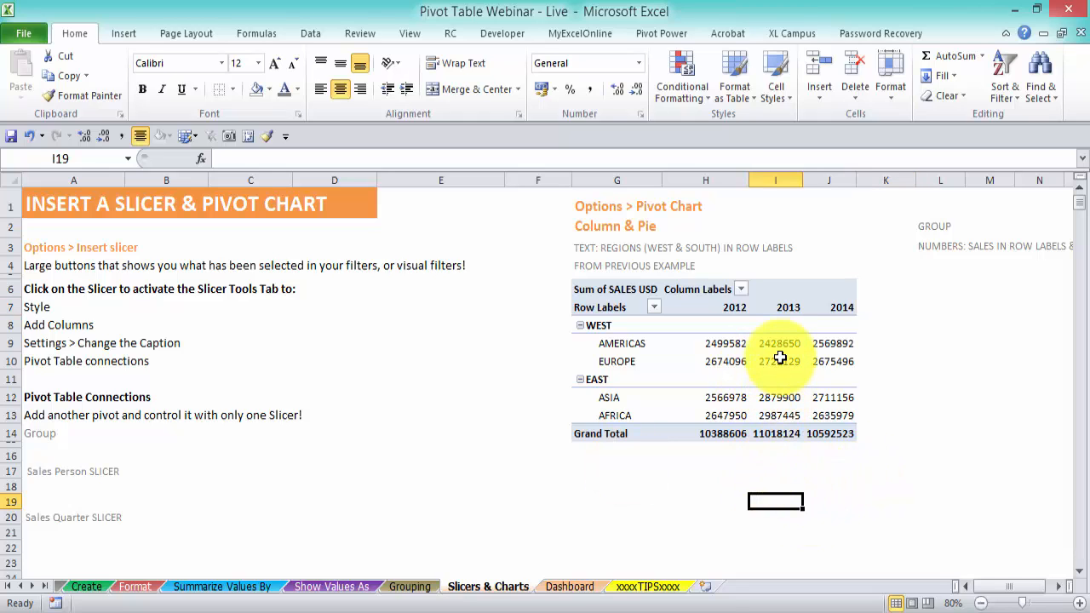
Try filtering the PivotTable's YEAR column labels to 2013 and 2014 only, and clear the filter.
{"action": "mouse_move", "coordinate": [780, 358]}
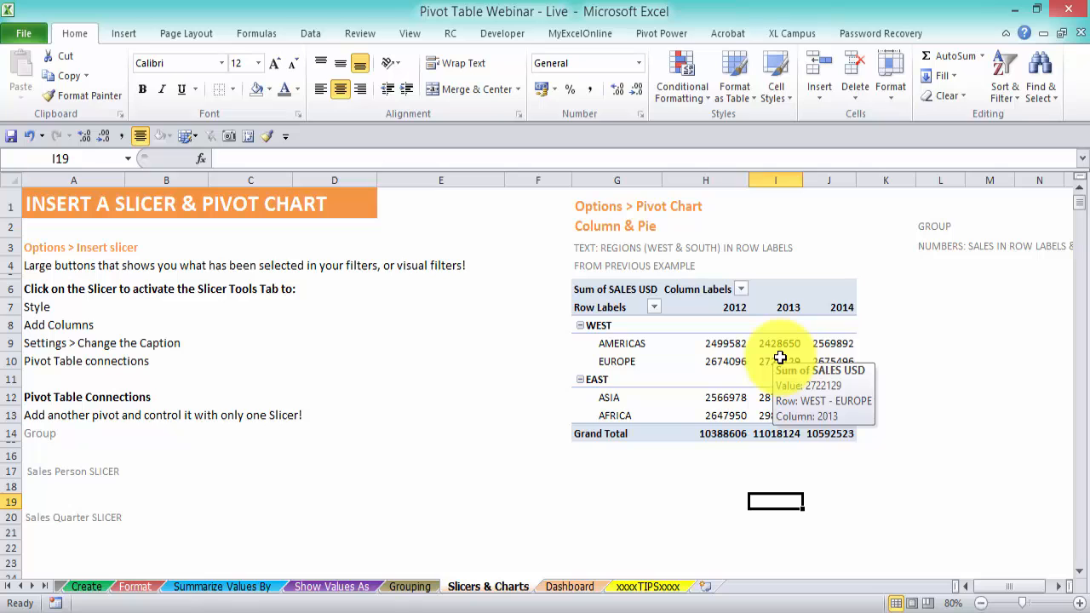
{"action": "left_click", "coordinate": [741, 291]}
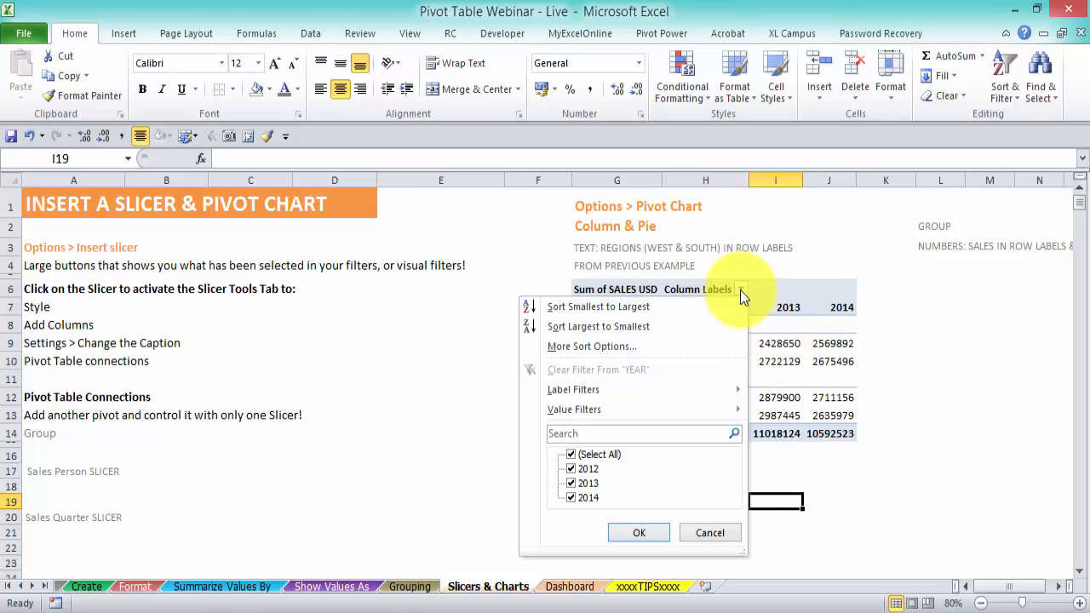
{"action": "left_click", "coordinate": [572, 469]}
{"action": "left_click", "coordinate": [572, 496]}
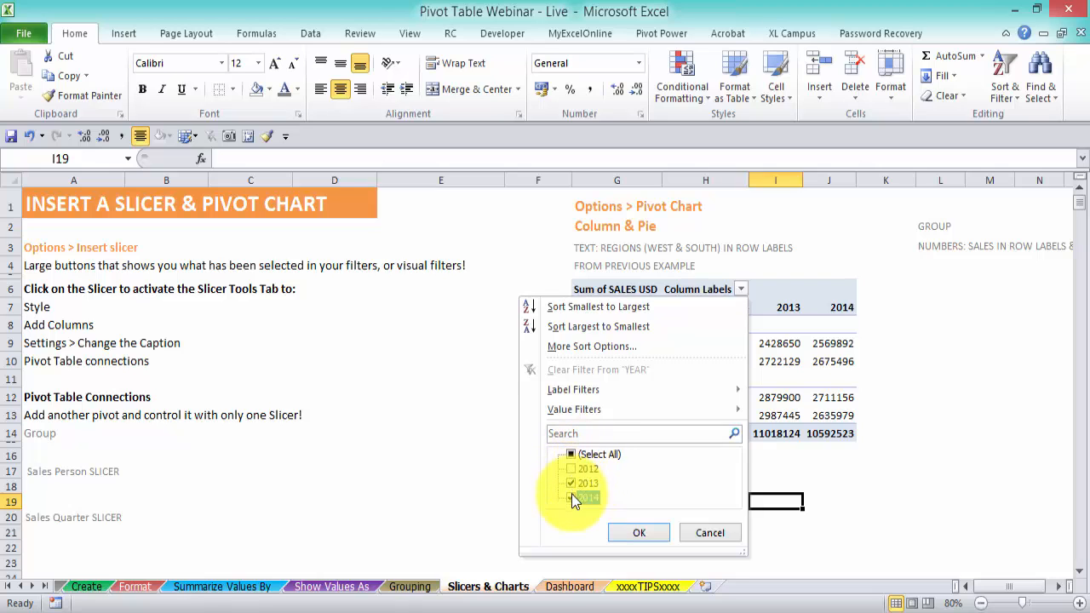
{"action": "left_click", "coordinate": [572, 497]}
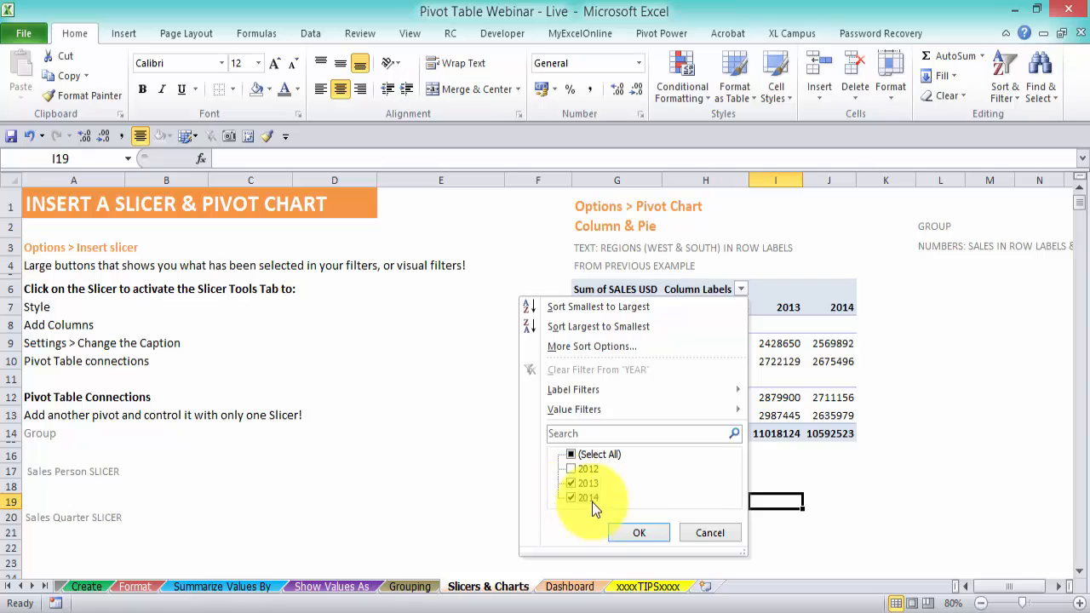
{"action": "left_click", "coordinate": [648, 539]}
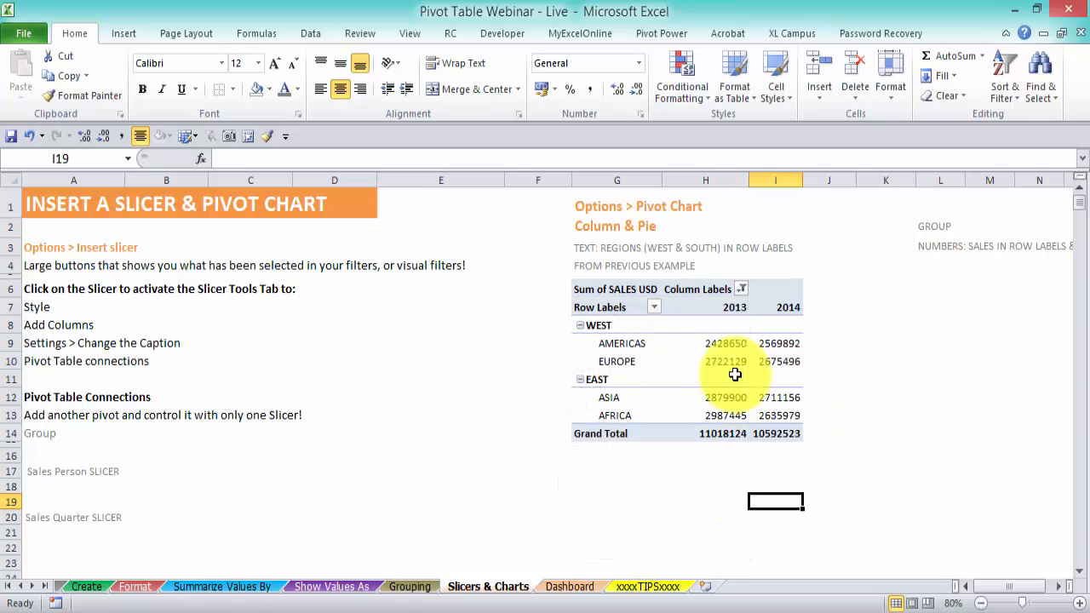
{"action": "left_click", "coordinate": [739, 291]}
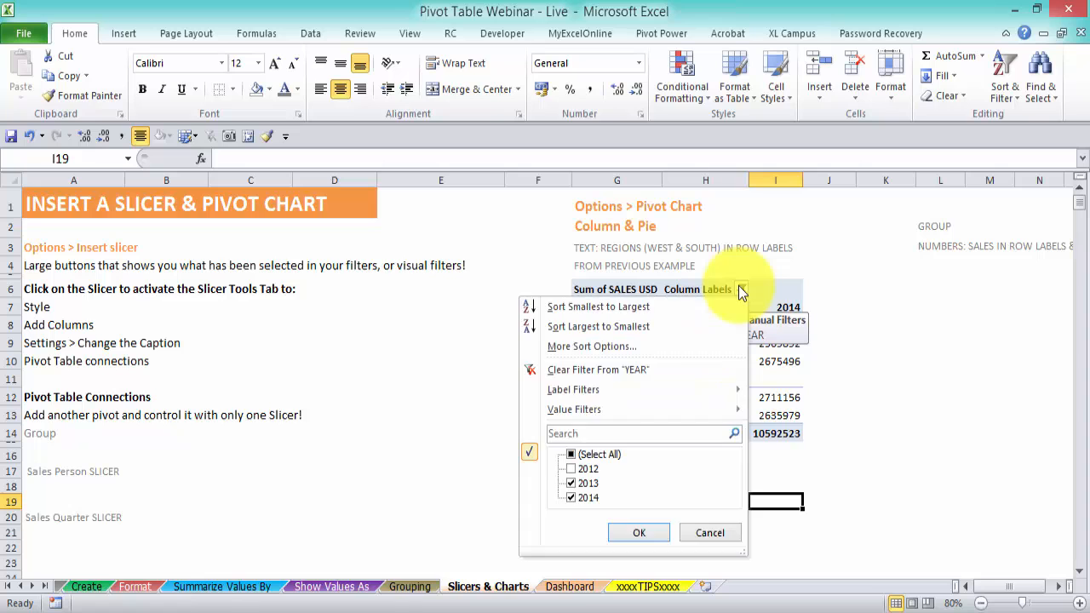
{"action": "left_click", "coordinate": [597, 370]}
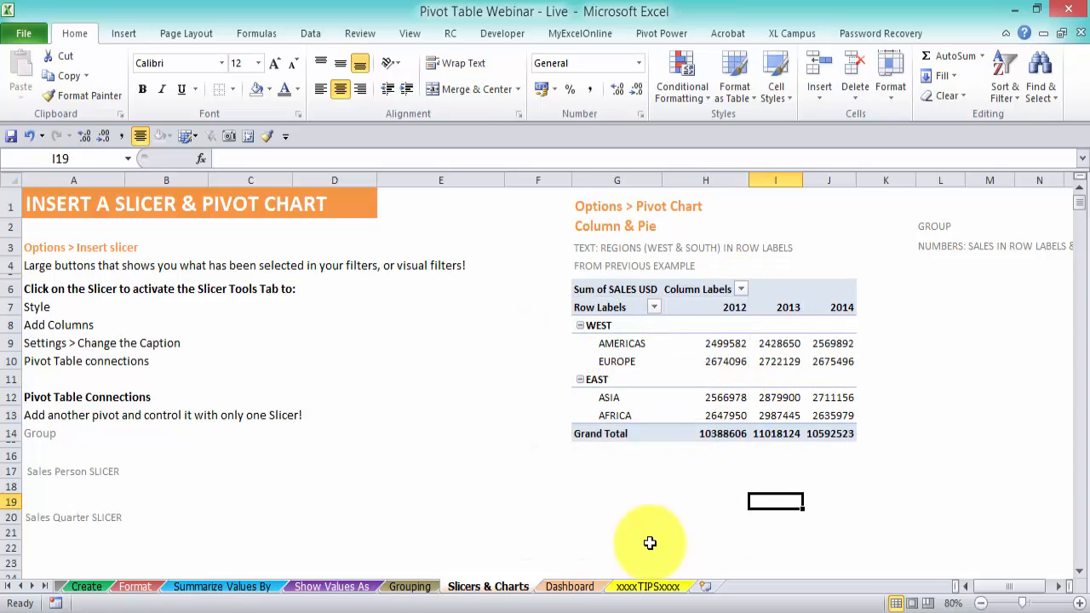
Insert a slicer for the SALES PERSON field of the region PivotTable.
{"action": "left_click", "coordinate": [735, 350]}
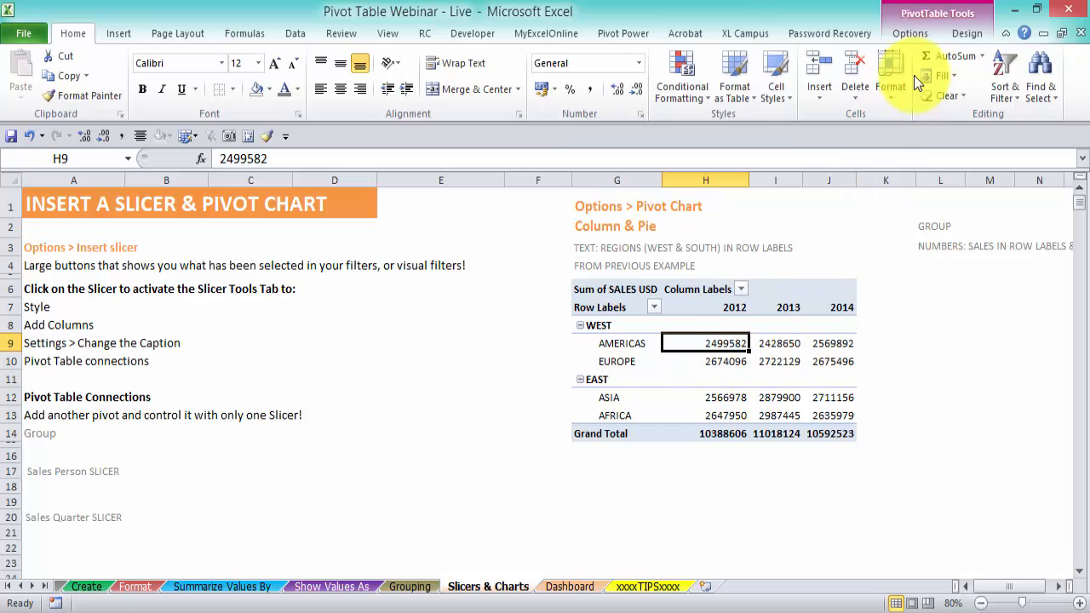
{"action": "left_click", "coordinate": [911, 33]}
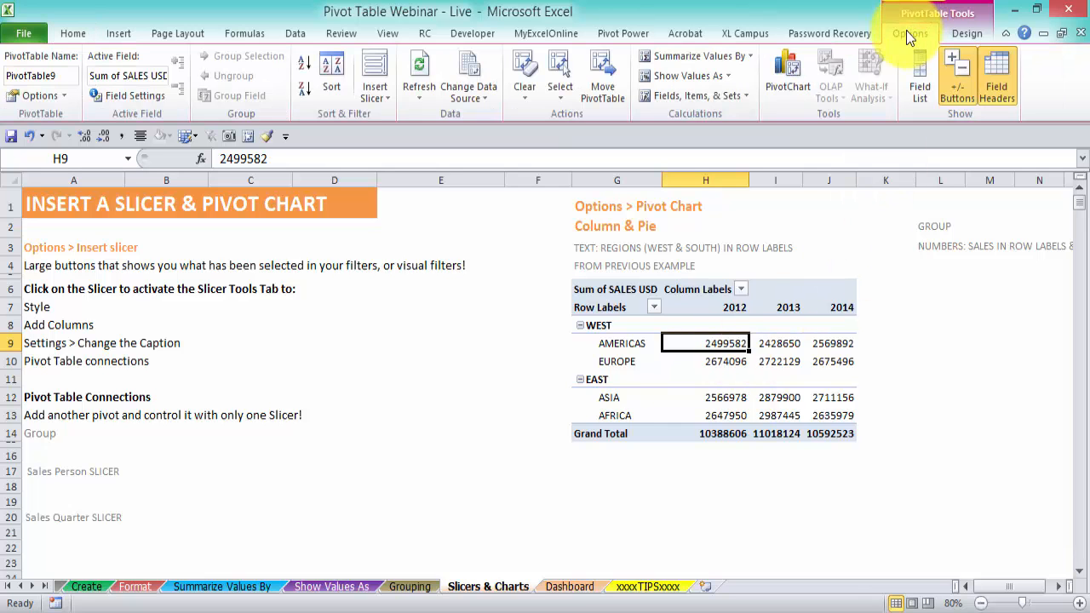
{"action": "left_click", "coordinate": [367, 67]}
{"action": "left_click_drag", "start_coordinate": [719, 223], "coordinate": [429, 162]}
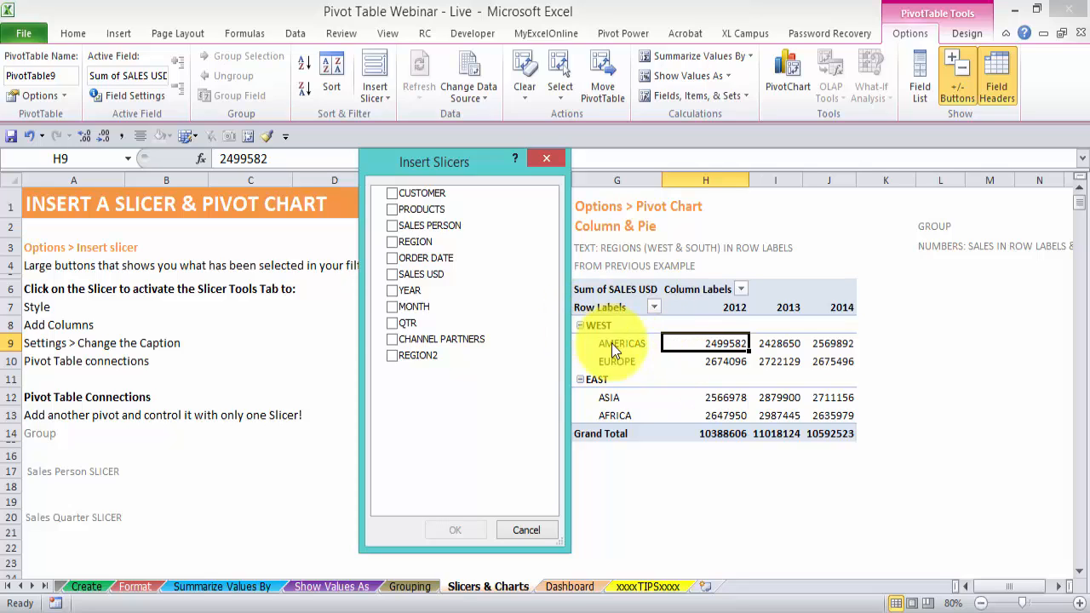
{"action": "left_click", "coordinate": [390, 226]}
{"action": "left_click", "coordinate": [460, 528]}
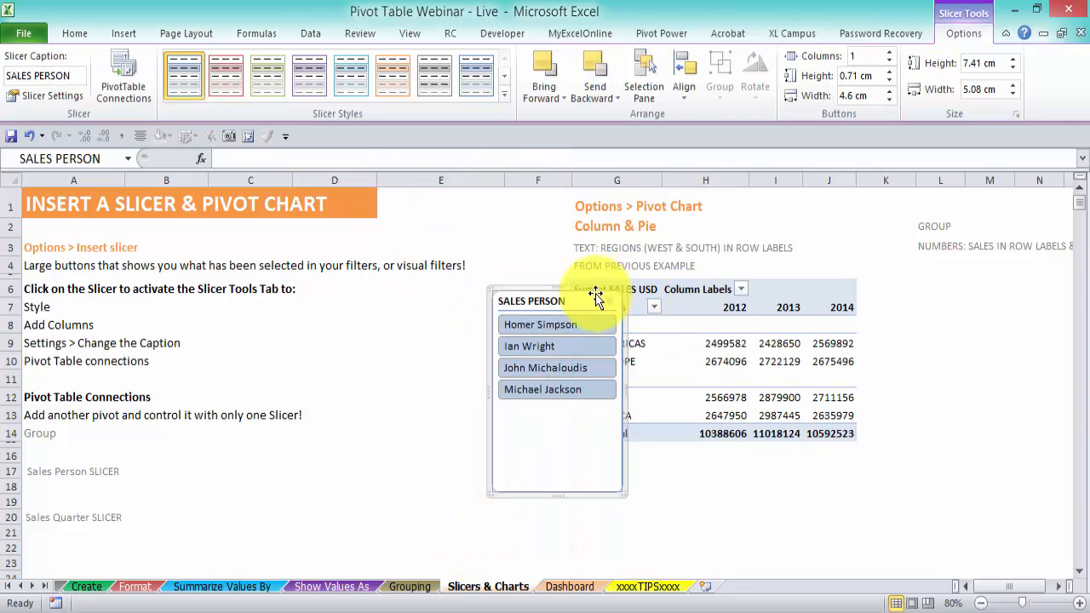
Move the SALES PERSON slicer off the PivotTable to around columns D and E and resize it to about 4.6 by 5.2 cm.
{"action": "left_click_drag", "start_coordinate": [596, 291], "coordinate": [405, 270]}
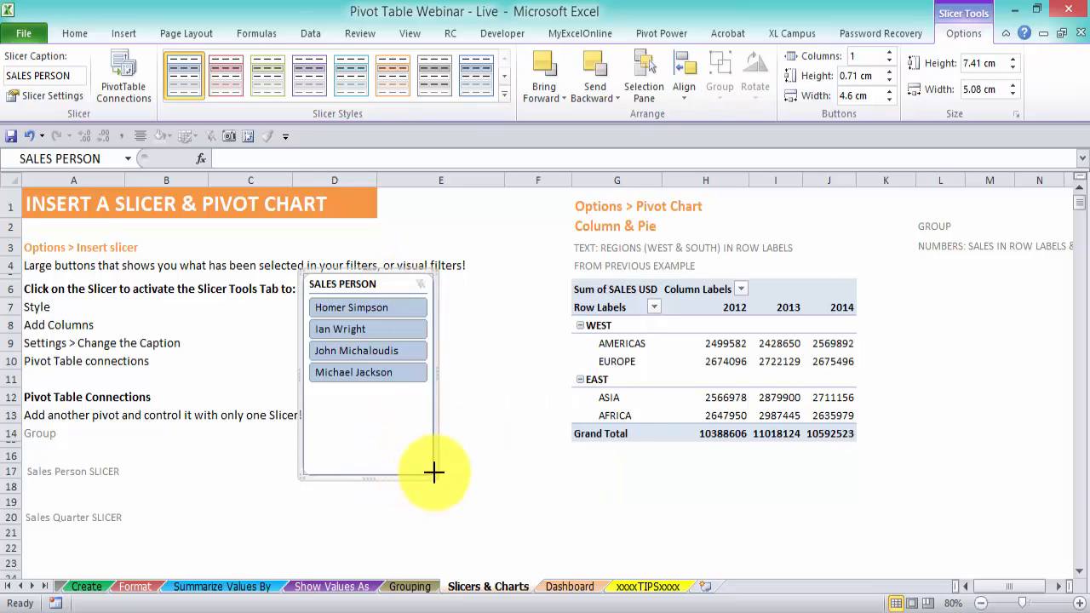
{"action": "left_click_drag", "start_coordinate": [435, 472], "coordinate": [436, 400]}
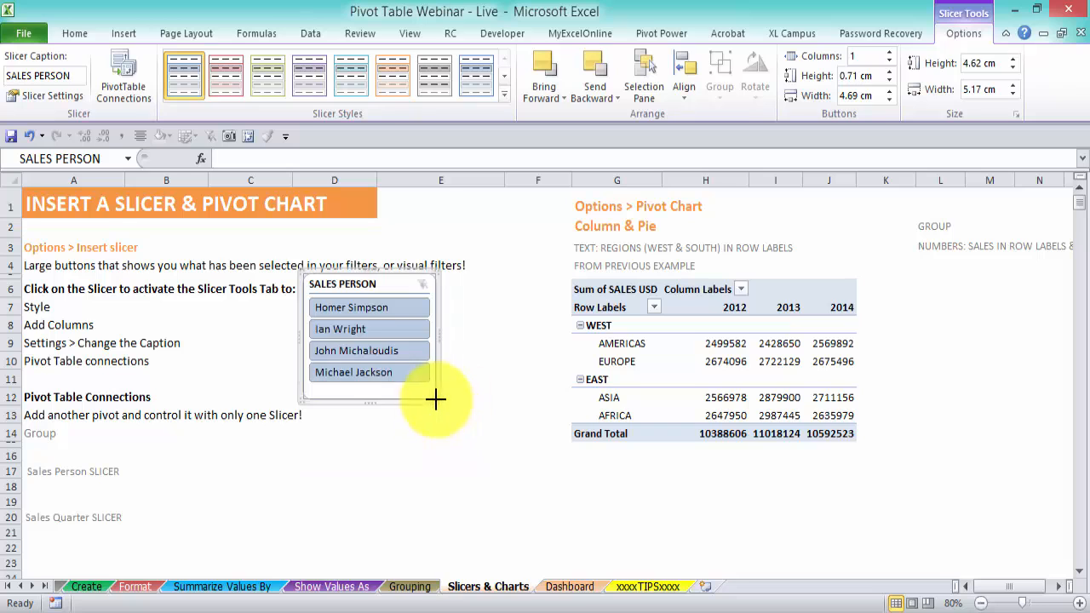
{"action": "left_click", "coordinate": [513, 358]}
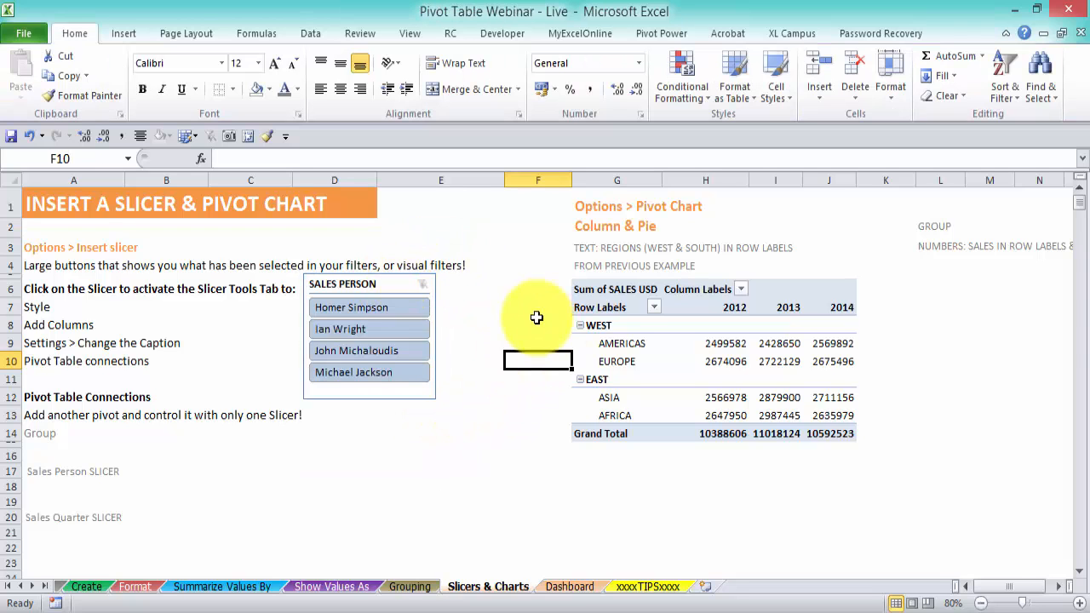
Apply the dark red slicer style to the SALES PERSON slicer.
{"action": "left_click", "coordinate": [387, 281]}
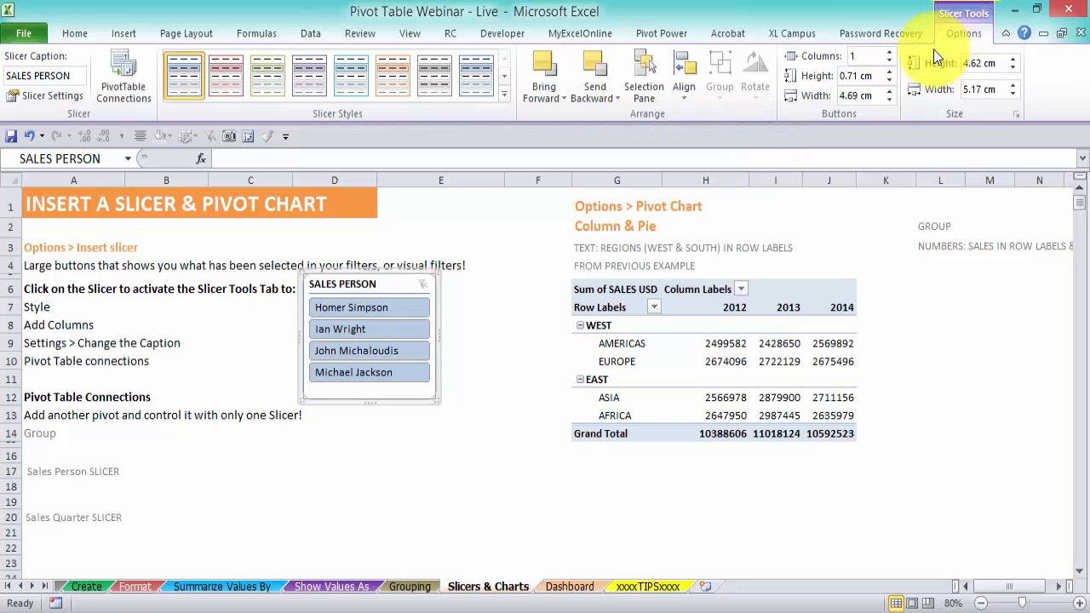
{"action": "left_click", "coordinate": [503, 98]}
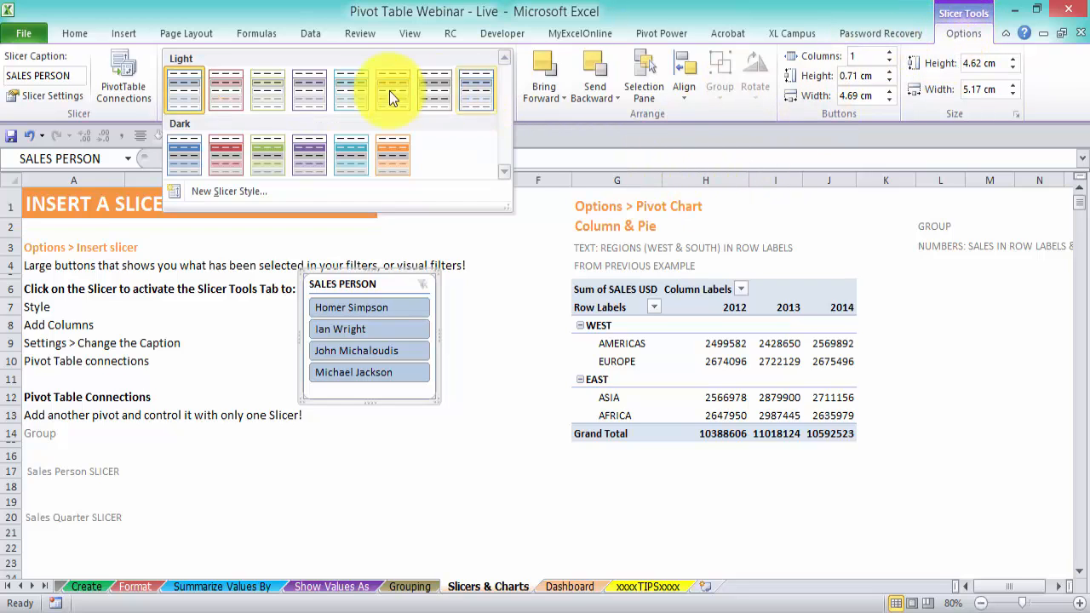
{"action": "left_click", "coordinate": [226, 155]}
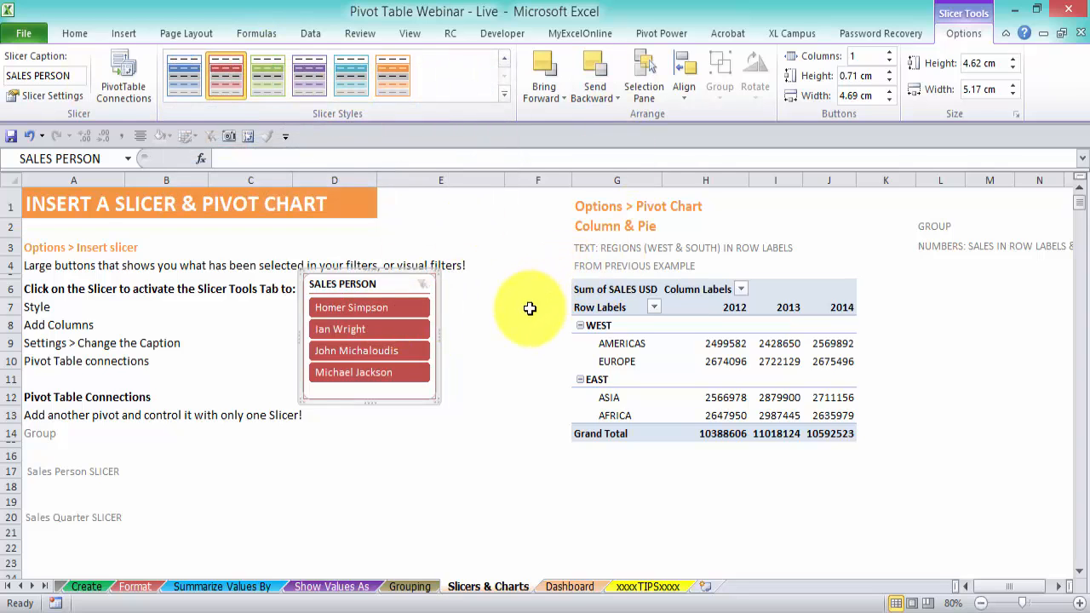
Filter the PivotTable by each sales person in turn using the slicer, and clear the slicer's filter.
{"action": "left_click", "coordinate": [388, 309]}
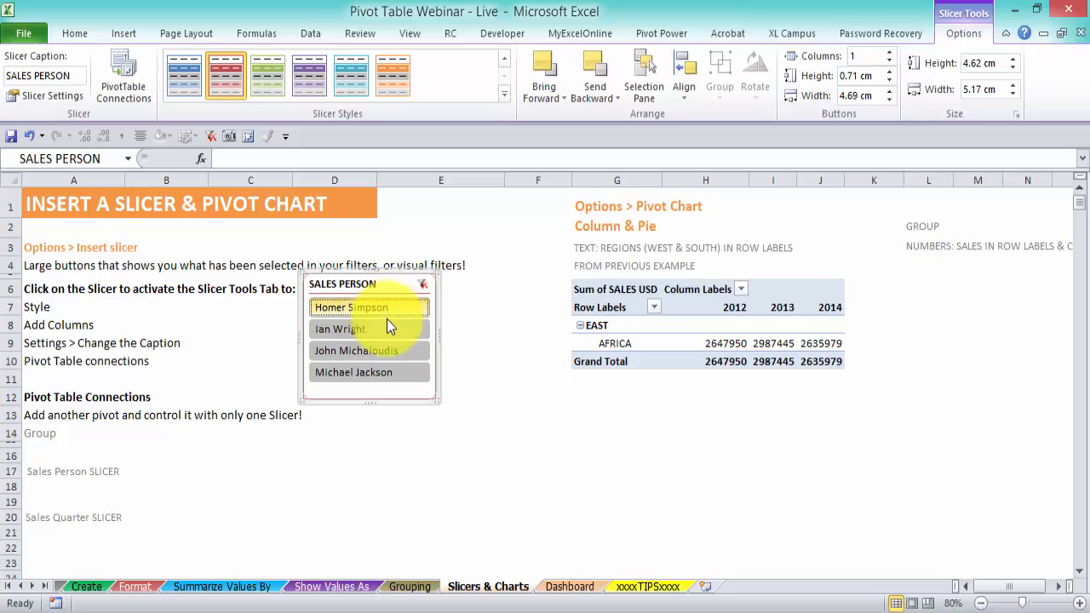
{"action": "left_click", "coordinate": [385, 328]}
{"action": "left_click", "coordinate": [385, 349]}
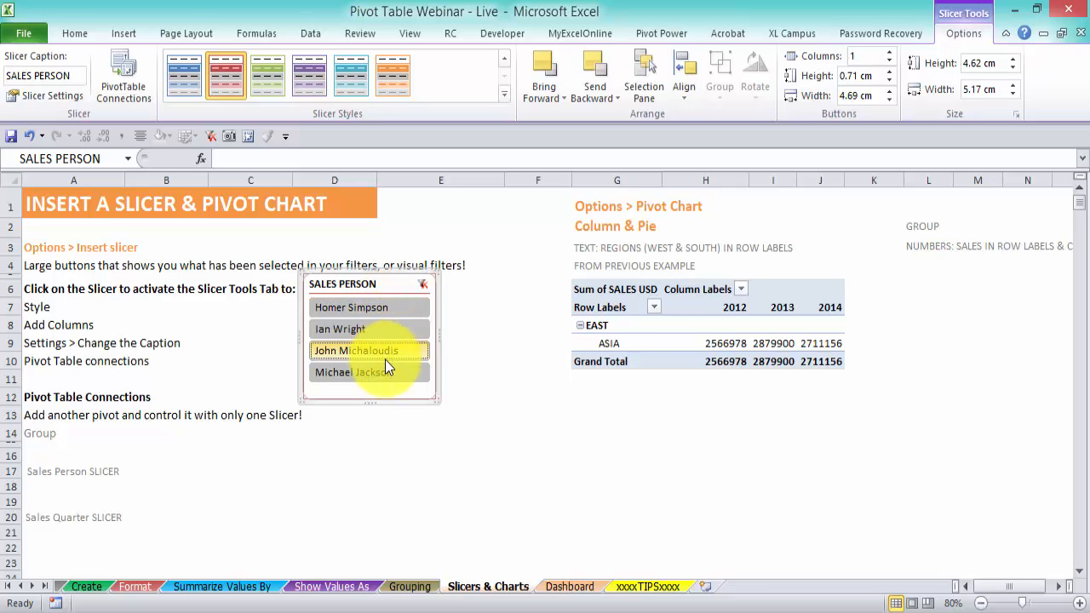
{"action": "left_click", "coordinate": [397, 372]}
{"action": "left_click", "coordinate": [399, 356]}
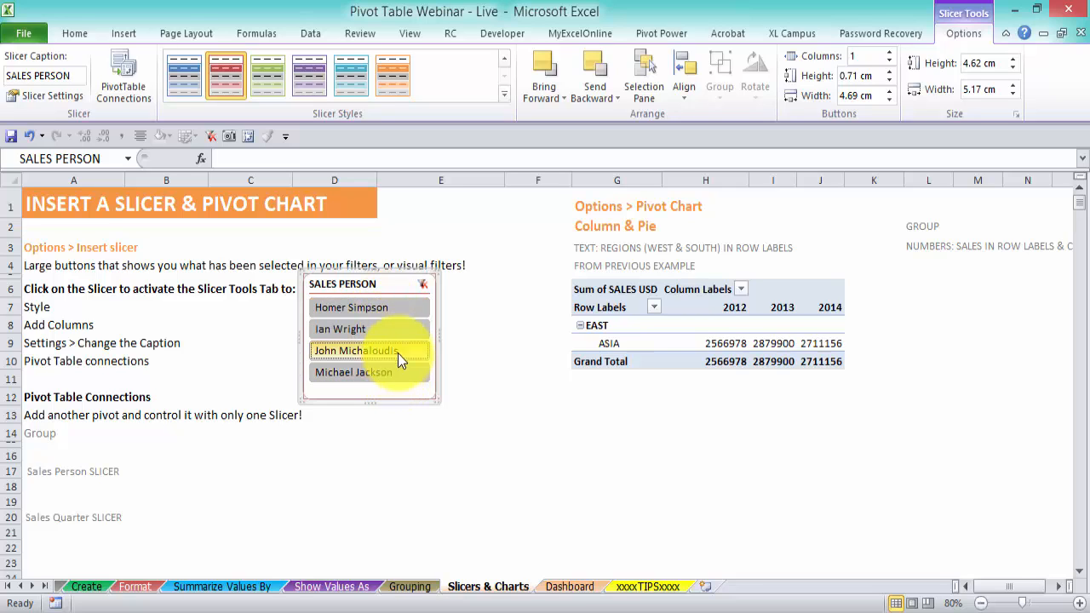
{"action": "left_click", "coordinate": [401, 327]}
{"action": "left_click", "coordinate": [403, 310]}
{"action": "left_click", "coordinate": [399, 334]}
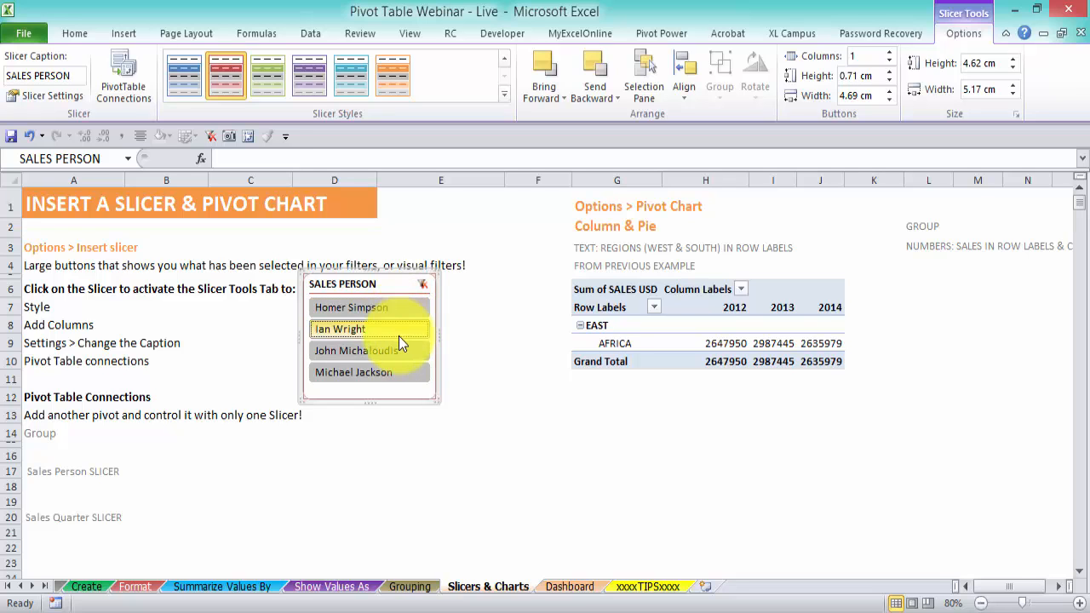
{"action": "left_click", "coordinate": [394, 351]}
{"action": "left_click", "coordinate": [397, 373]}
{"action": "left_click", "coordinate": [424, 285]}
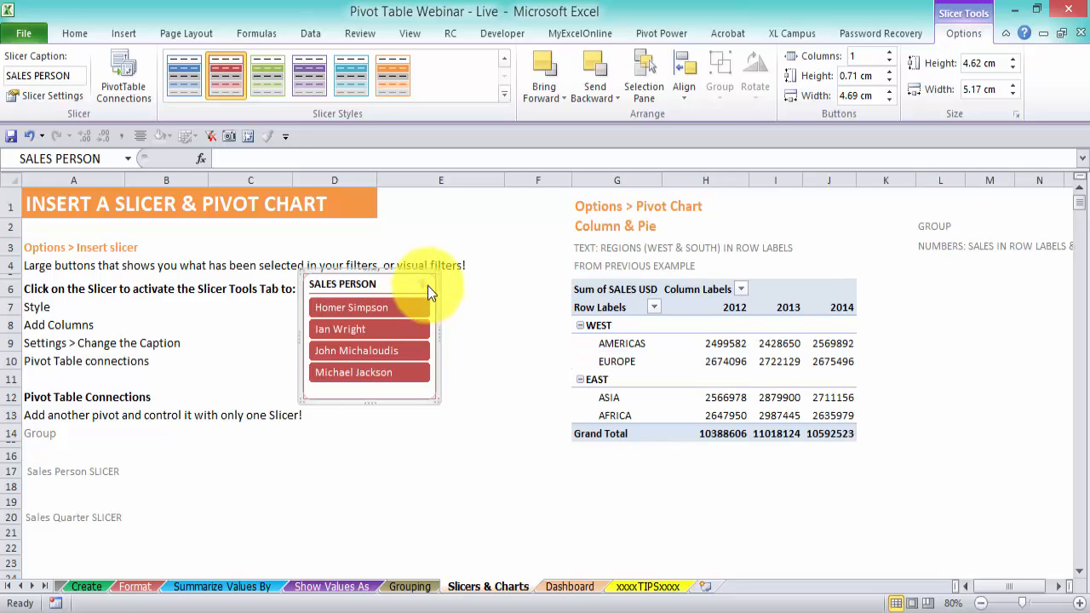
Shift the SALES PERSON slicer slightly toward the PivotTable, clear of the instruction text, and deselect it.
{"action": "left_click_drag", "start_coordinate": [382, 285], "coordinate": [429, 296]}
{"action": "key", "text": "Escape"}
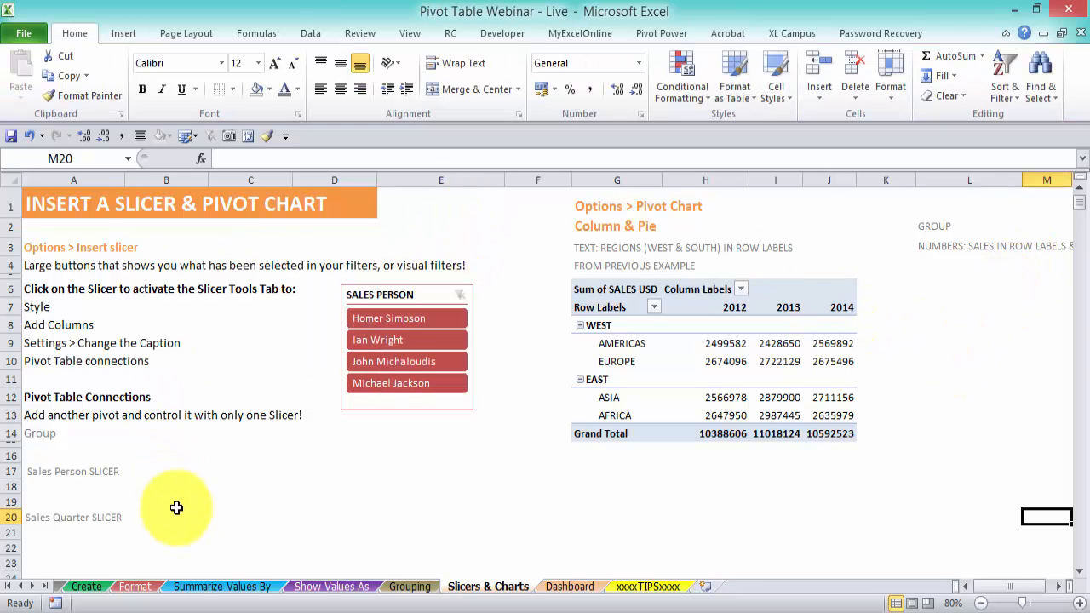
Create a PivotTable from Table2 on the Data_Source sheet, placed at cell L6 of the existing Slicers & Charts sheet.
{"action": "left_click", "coordinate": [32, 586]}
{"action": "left_click", "coordinate": [83, 586]}
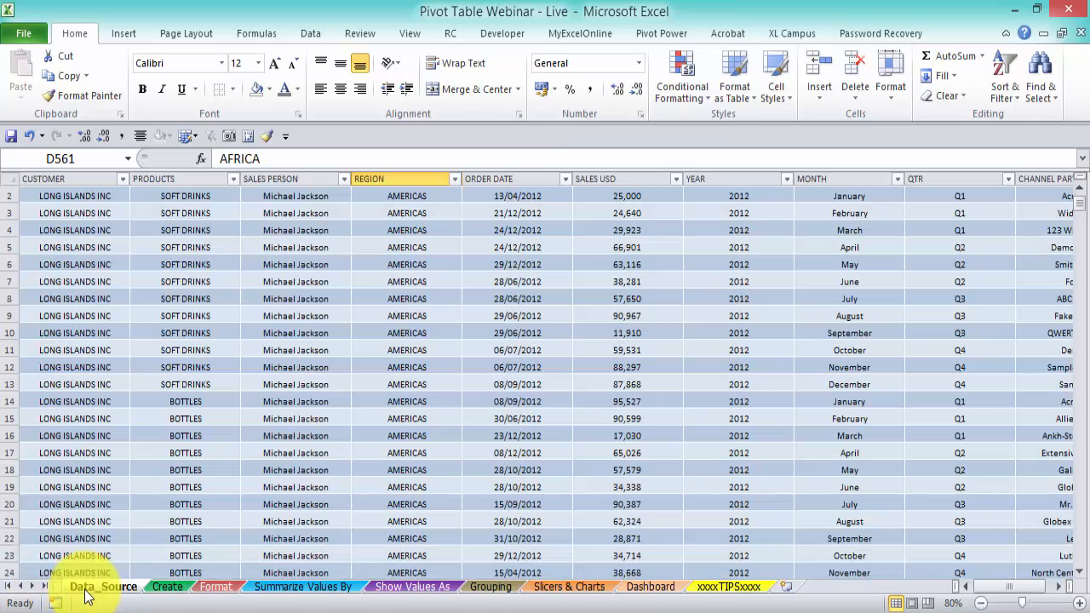
{"action": "left_click", "coordinate": [296, 350]}
{"action": "left_click", "coordinate": [123, 33]}
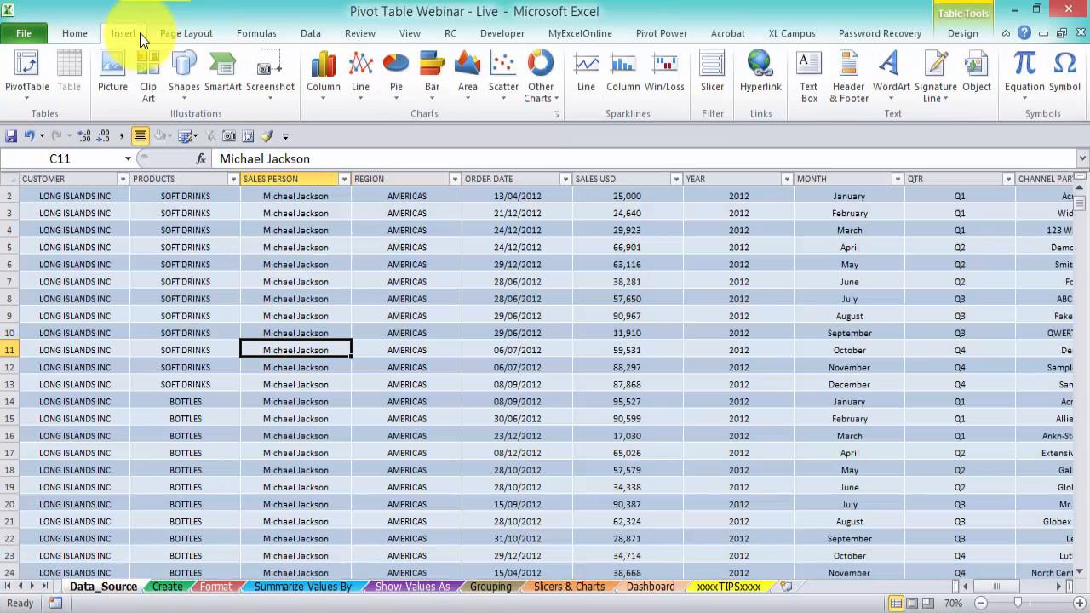
{"action": "left_click", "coordinate": [26, 68]}
{"action": "left_click", "coordinate": [351, 403]}
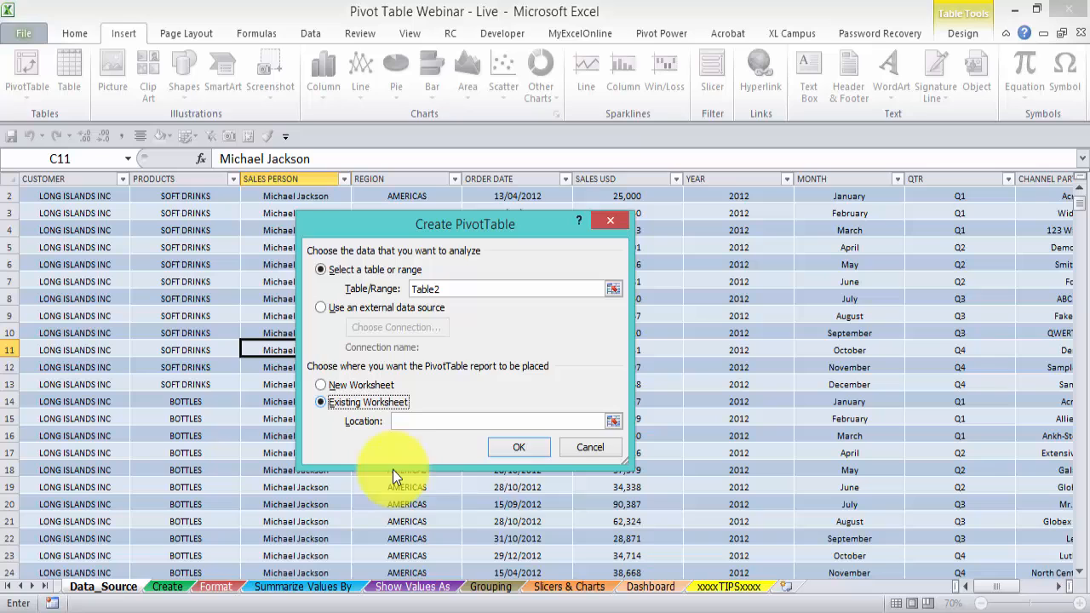
{"action": "left_click", "coordinate": [614, 421]}
{"action": "left_click", "coordinate": [564, 587]}
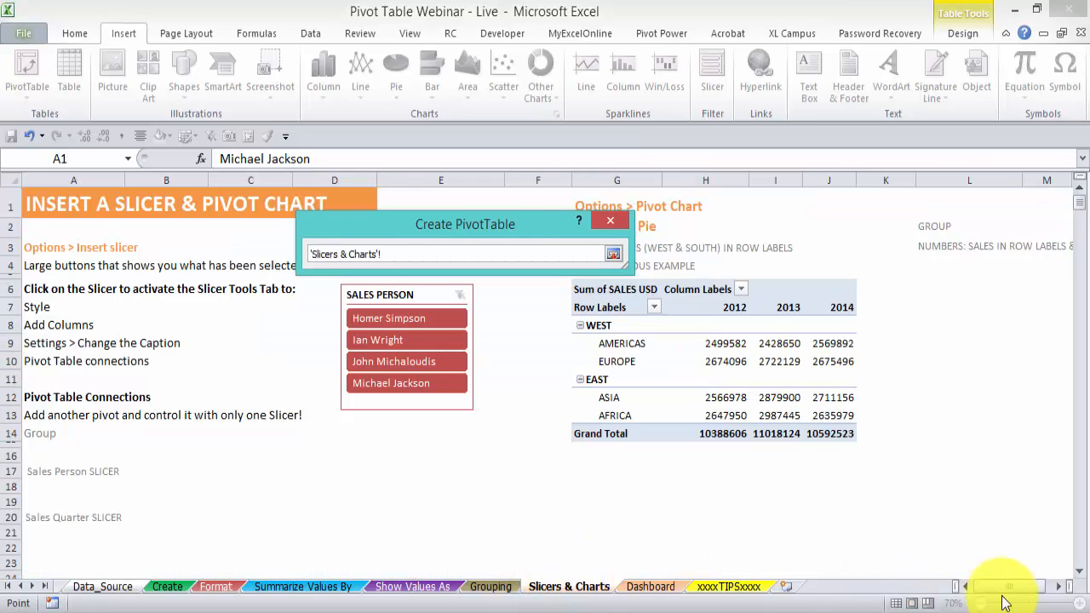
{"action": "left_click_drag", "start_coordinate": [998, 586], "coordinate": [1014, 586]}
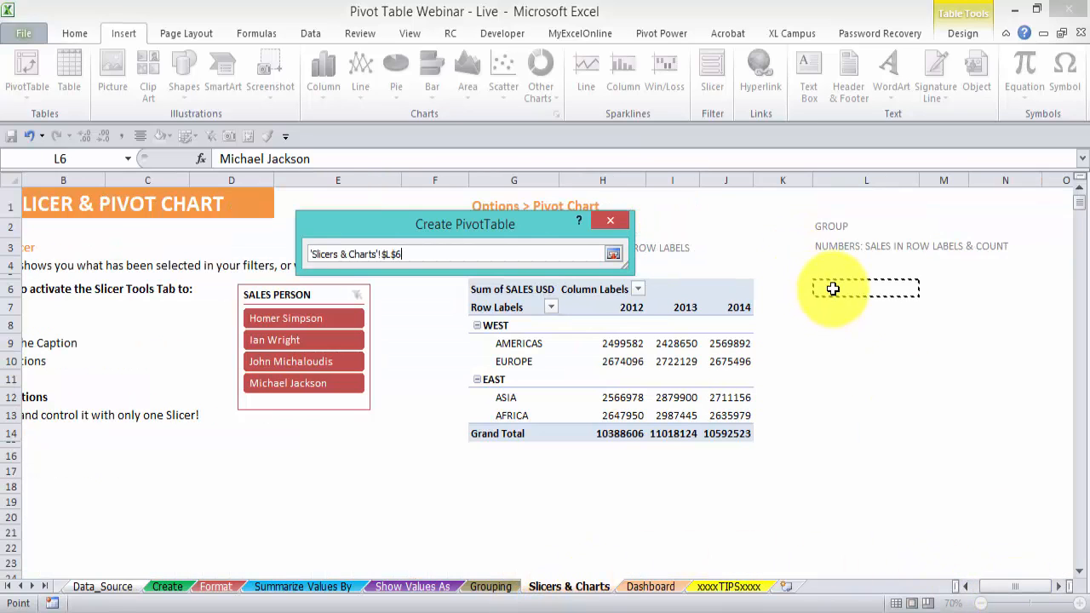
{"action": "key", "text": "Return"}
{"action": "left_click", "coordinate": [533, 447]}
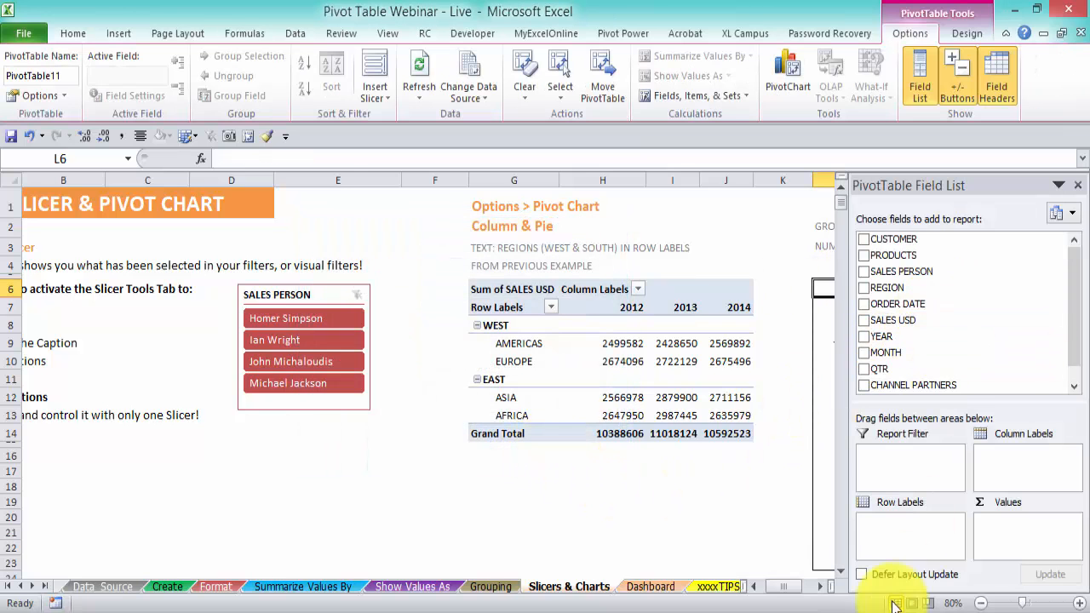
Add SALES USD to both the row labels and the values of the new PivotTable at L6.
{"action": "left_click", "coordinate": [819, 586]}
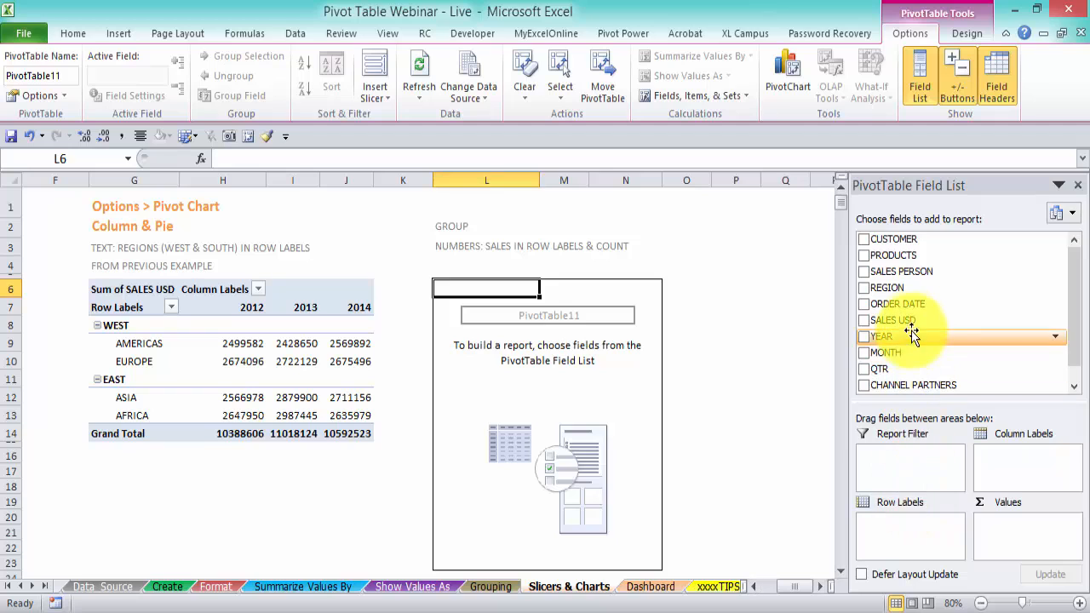
{"action": "left_click_drag", "start_coordinate": [897, 321], "coordinate": [905, 526]}
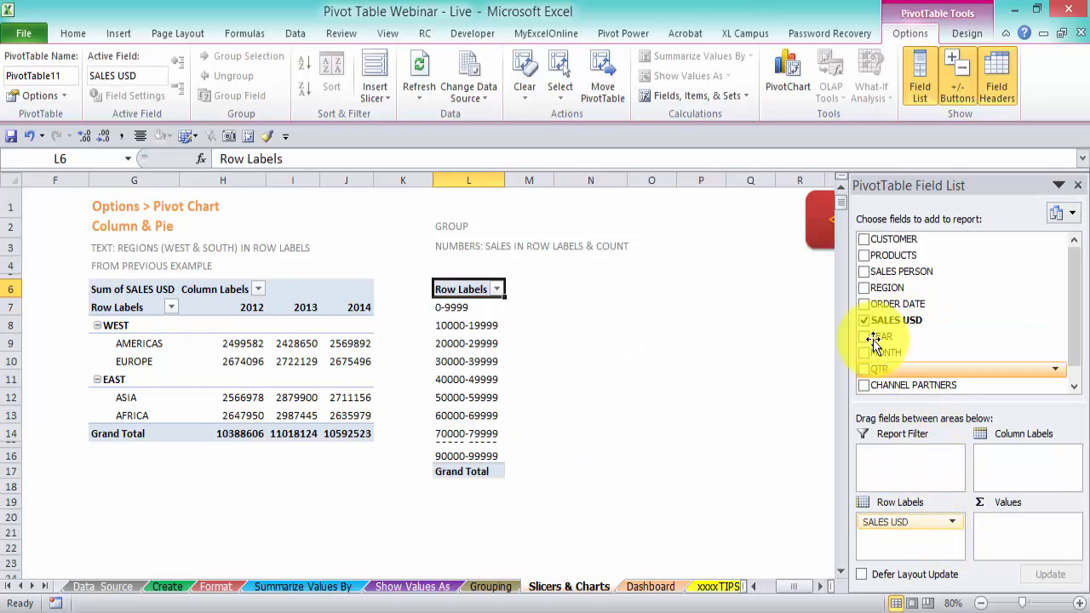
{"action": "left_click_drag", "start_coordinate": [505, 180], "coordinate": [515, 181]}
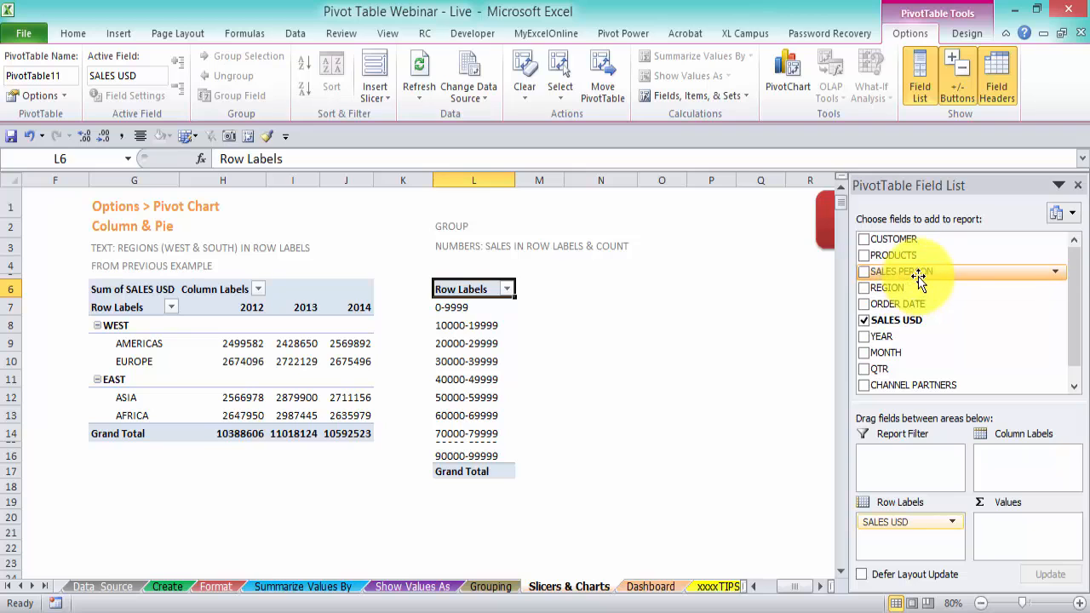
{"action": "left_click_drag", "start_coordinate": [896, 319], "coordinate": [1031, 537]}
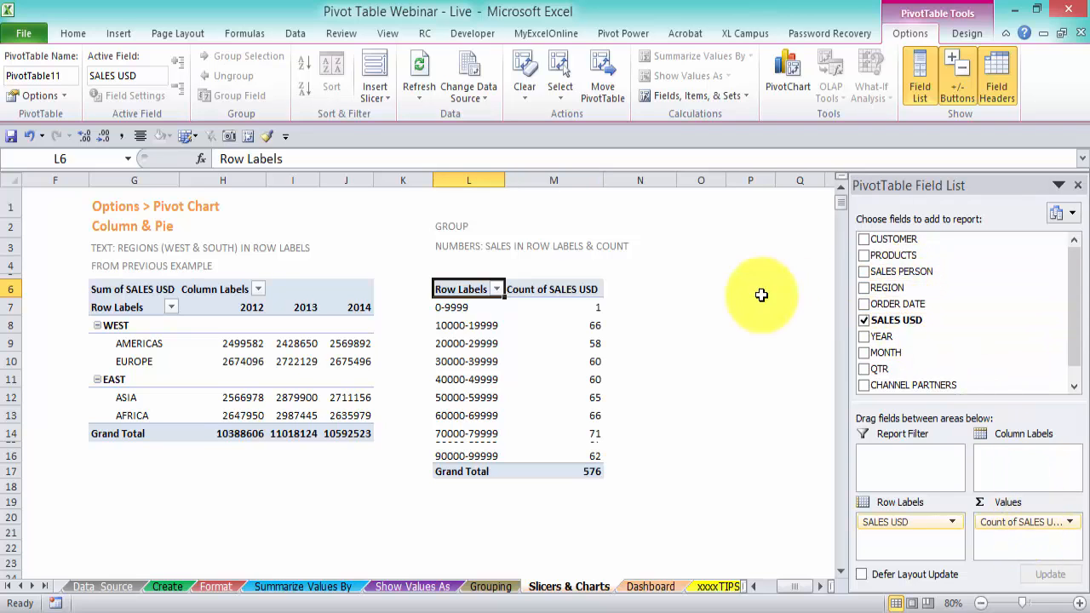
Change the SALES USD value field of the new PivotTable to summarize by Sum.
{"action": "left_click", "coordinate": [1054, 489]}
{"action": "left_click", "coordinate": [356, 356]}
{"action": "left_click", "coordinate": [504, 463]}
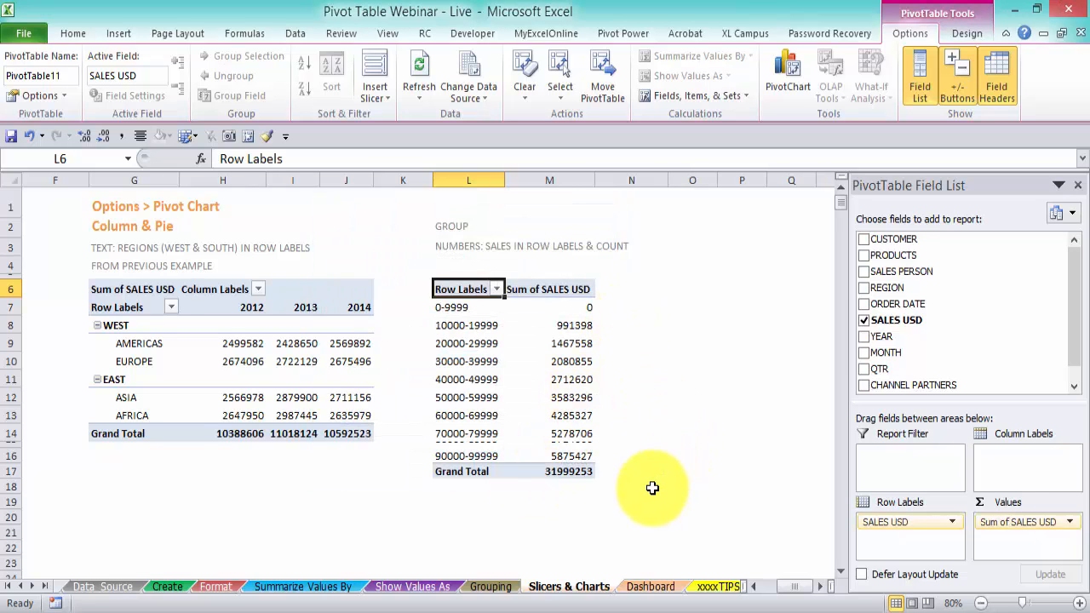
Insert a MONTH slicer for the sales-range PivotTable and place it beside that table, around columns N to P.
{"action": "left_click", "coordinate": [754, 586]}
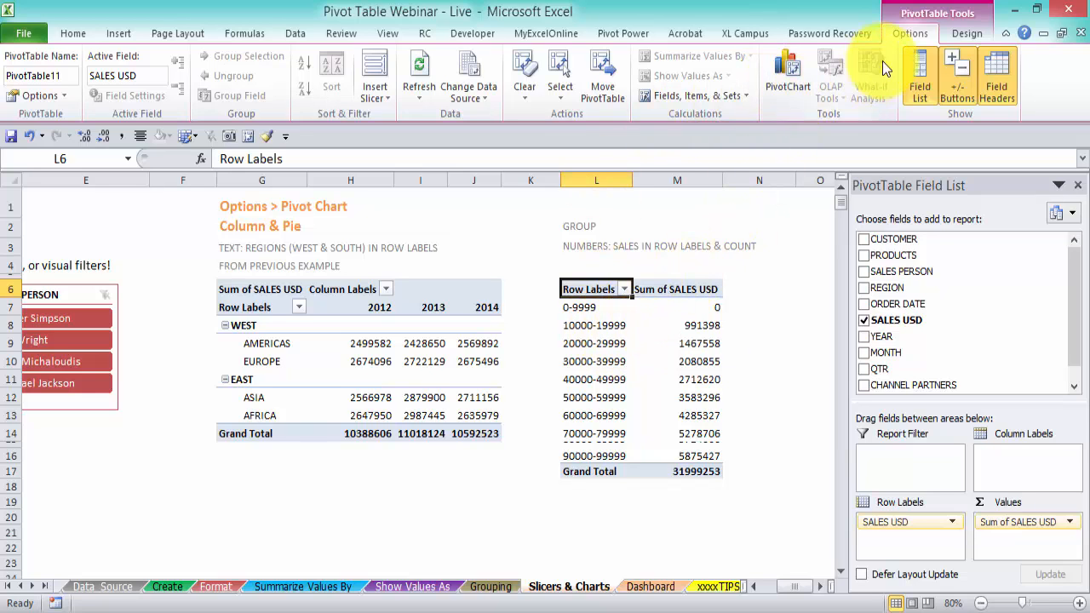
{"action": "left_click", "coordinate": [382, 67]}
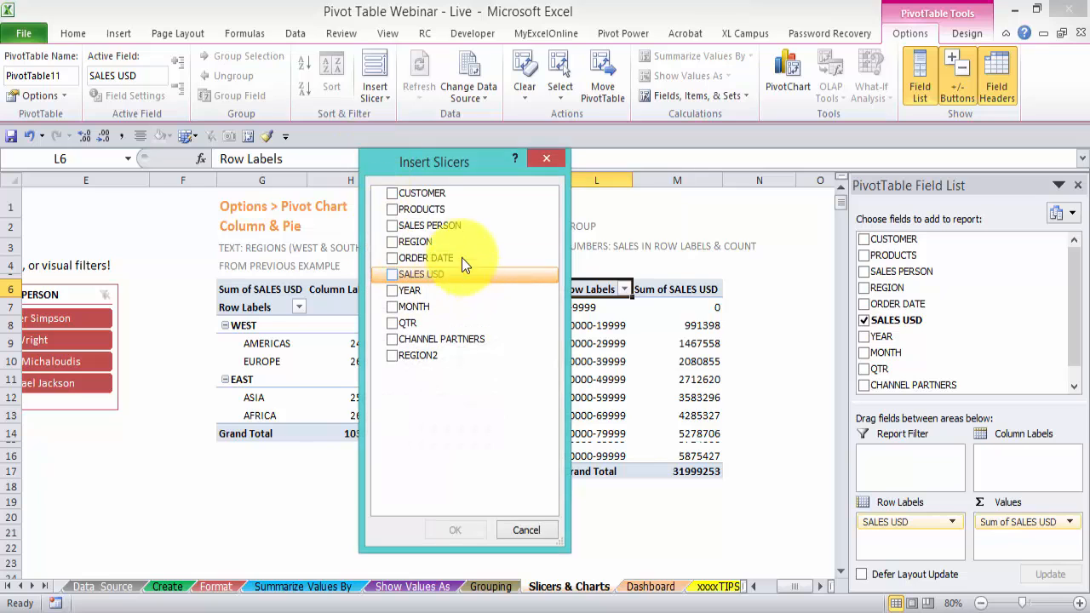
{"action": "left_click", "coordinate": [393, 307]}
{"action": "left_click", "coordinate": [457, 531]}
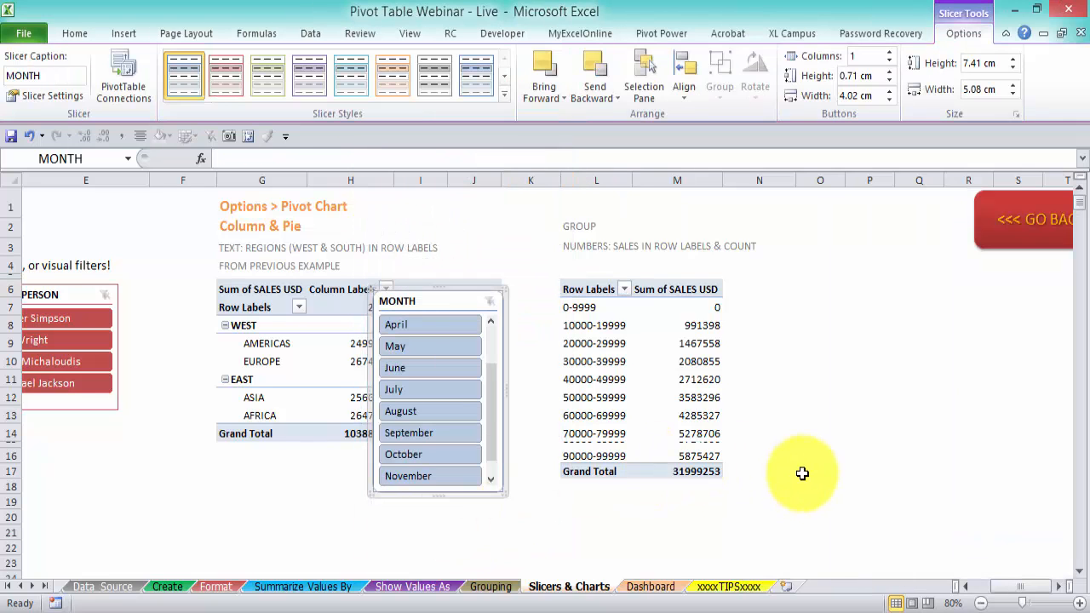
{"action": "left_click_drag", "start_coordinate": [458, 290], "coordinate": [835, 281]}
Filter the sales-range PivotTable by single months between January and May in turn with the MONTH slicer.
{"action": "left_click", "coordinate": [834, 277]}
{"action": "left_click", "coordinate": [827, 297]}
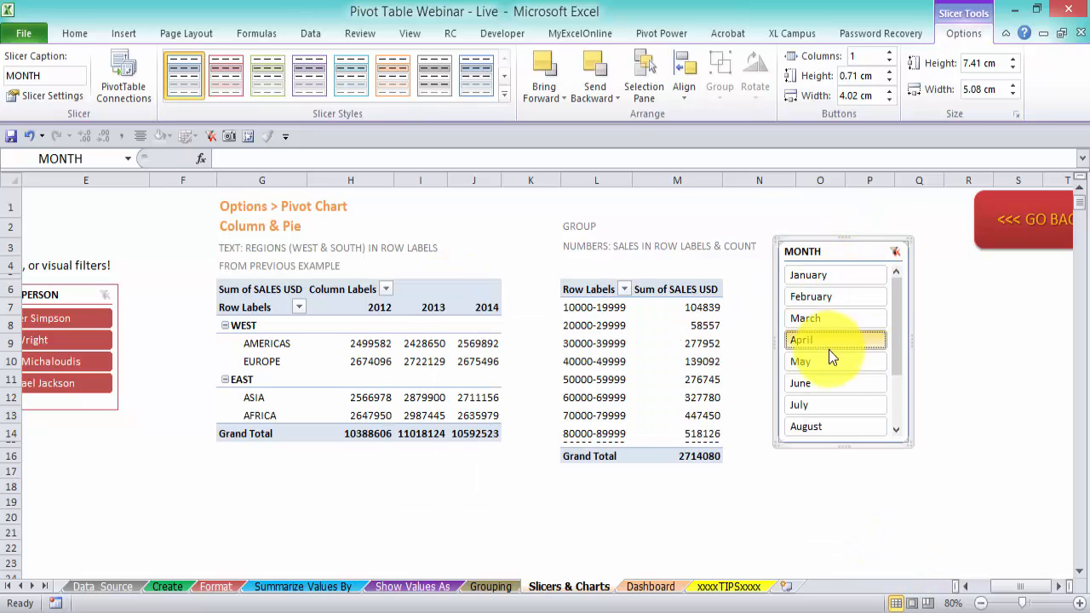
{"action": "left_click", "coordinate": [829, 342]}
{"action": "left_click", "coordinate": [840, 361]}
{"action": "left_click", "coordinate": [842, 340]}
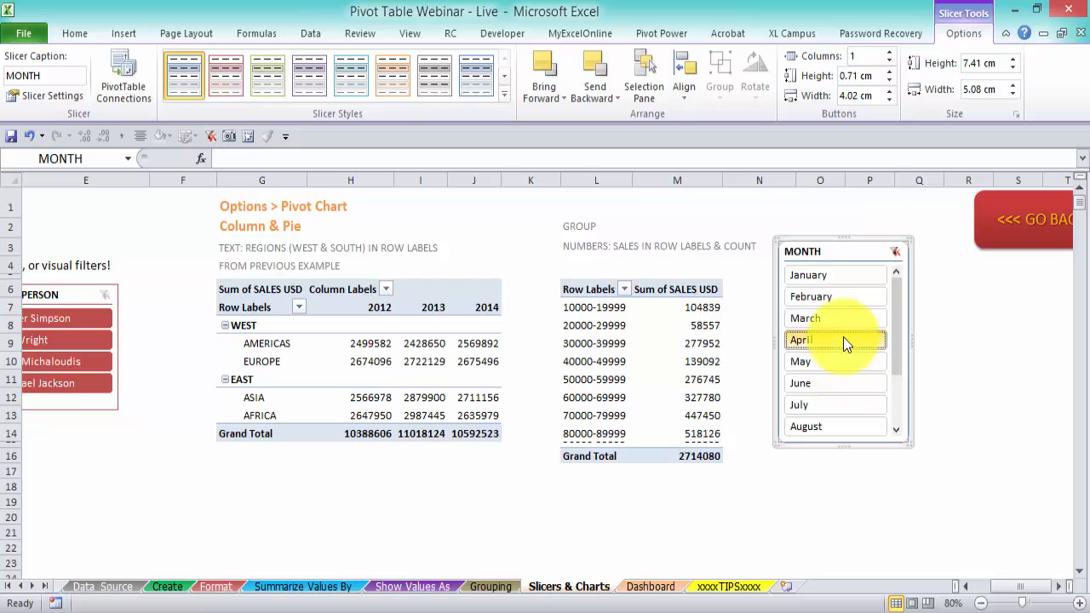
{"action": "left_click", "coordinate": [846, 317]}
{"action": "left_click", "coordinate": [846, 296]}
{"action": "left_click", "coordinate": [846, 278]}
{"action": "left_click", "coordinate": [846, 296]}
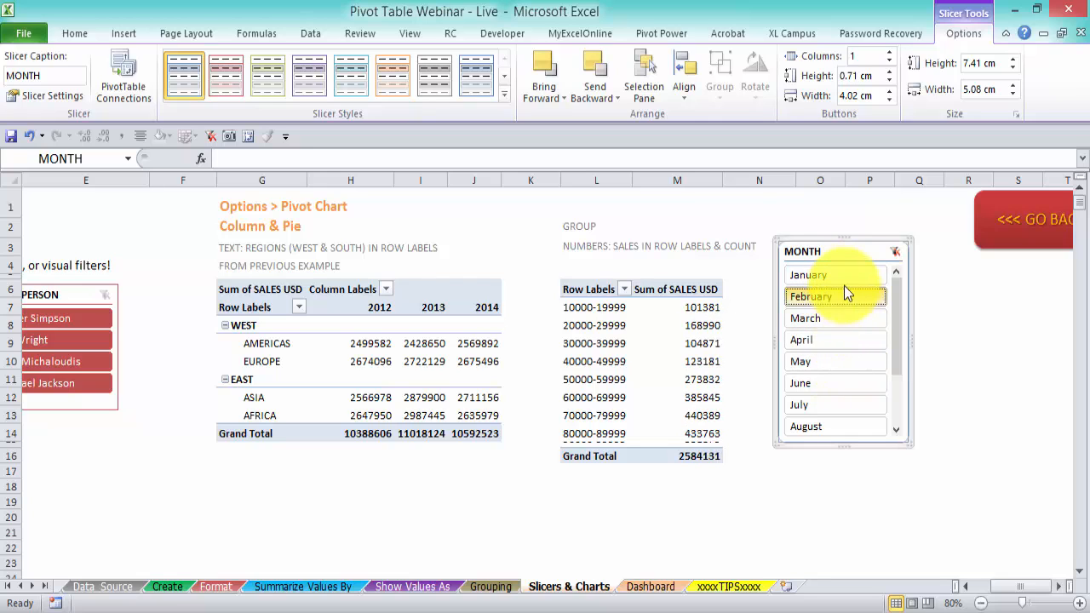
{"action": "left_click", "coordinate": [845, 278]}
Select January through April together in the MONTH slicer, add July, and remove April, March and February from the selection.
{"action": "left_click_drag", "start_coordinate": [845, 278], "coordinate": [847, 351]}
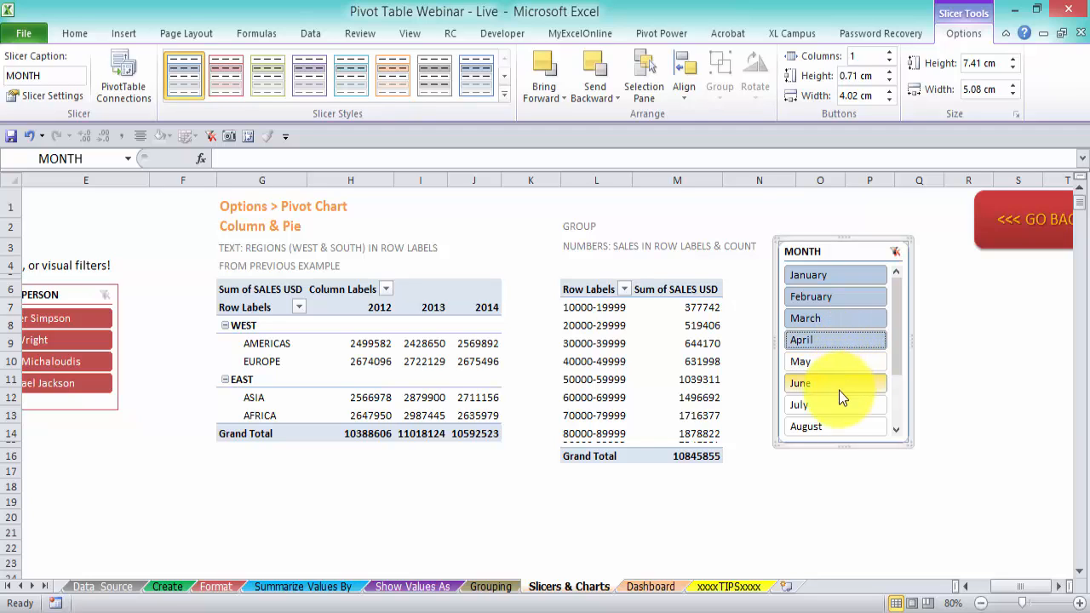
{"action": "left_click", "coordinate": [832, 403], "text": "ctrl"}
{"action": "left_click", "coordinate": [839, 341], "text": "ctrl"}
{"action": "left_click", "coordinate": [837, 318], "text": "ctrl"}
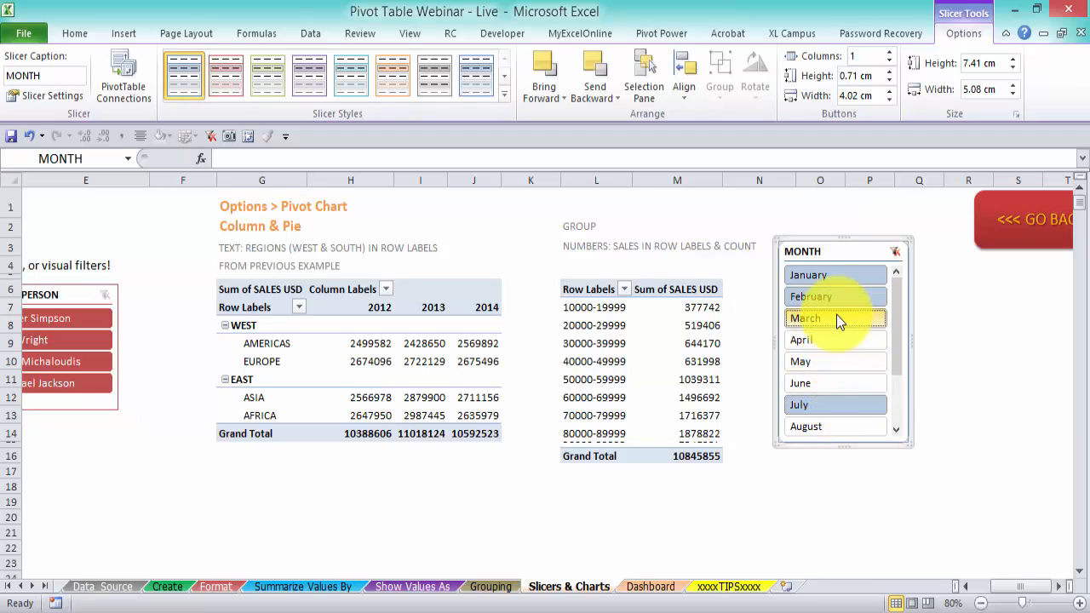
{"action": "left_click", "coordinate": [838, 299], "text": "ctrl"}
{"action": "left_click", "coordinate": [845, 275], "text": "ctrl"}
Filter the sales-range PivotTable to the consecutive months January through May with the MONTH slicer.
{"action": "left_click", "coordinate": [845, 274]}
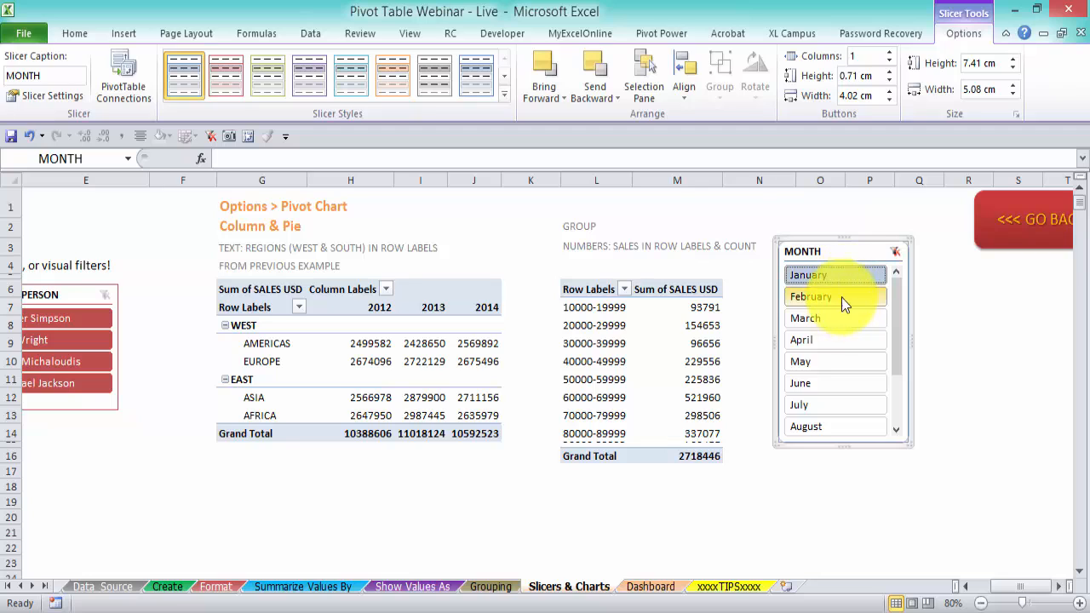
{"action": "left_click", "coordinate": [833, 361], "text": "shift"}
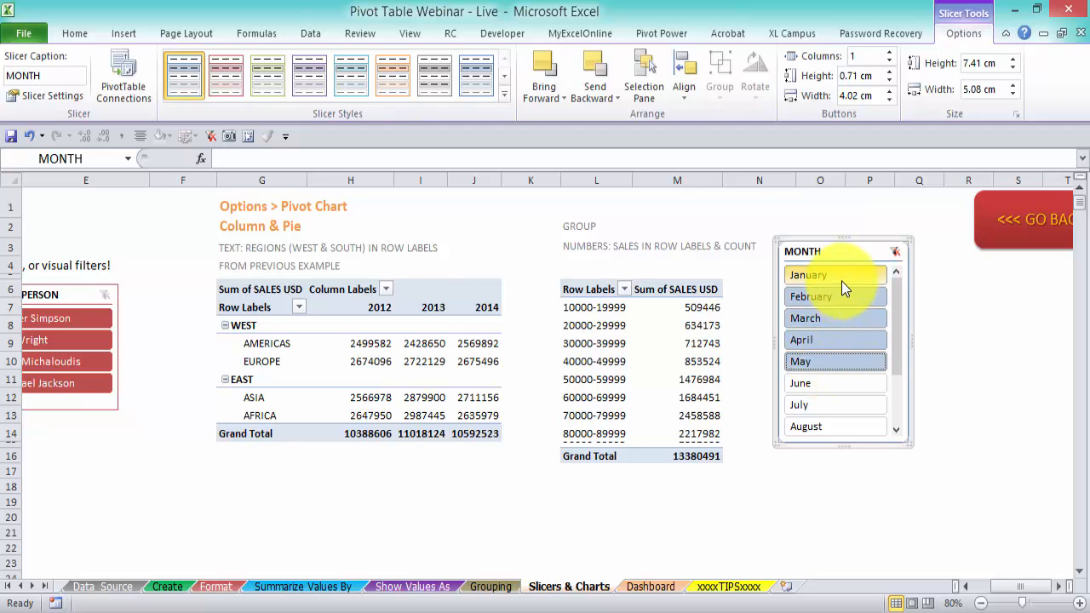
Move the SALES PERSON slicer up to columns E and F beside the region PivotTable and place the MONTH slicer beneath it.
{"action": "left_click", "coordinate": [971, 587]}
{"action": "left_click", "coordinate": [971, 588]}
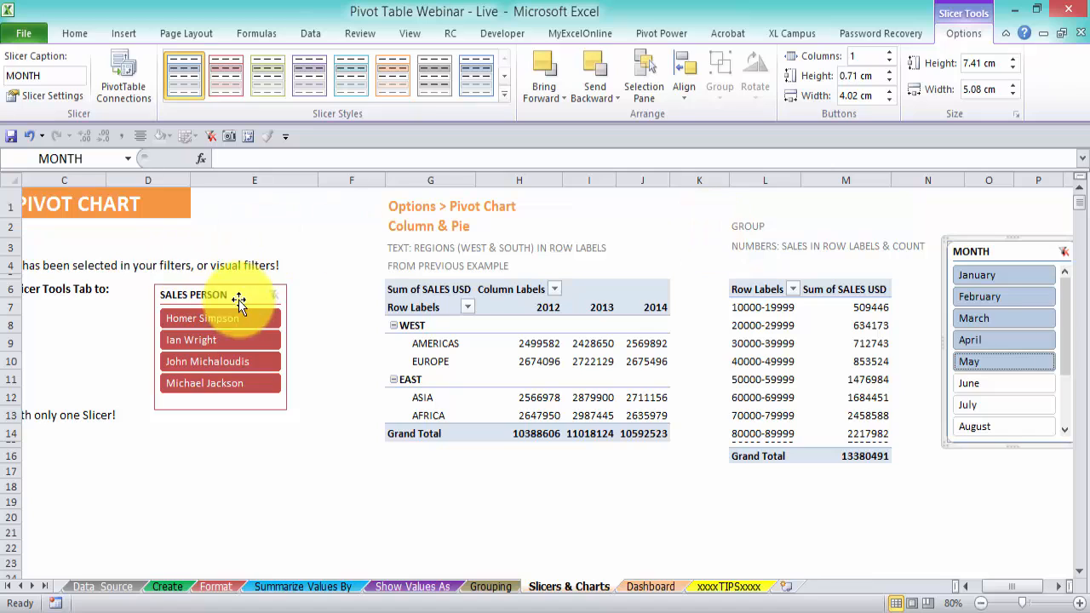
{"action": "left_click_drag", "start_coordinate": [241, 295], "coordinate": [304, 202]}
{"action": "left_click_drag", "start_coordinate": [982, 250], "coordinate": [267, 344]}
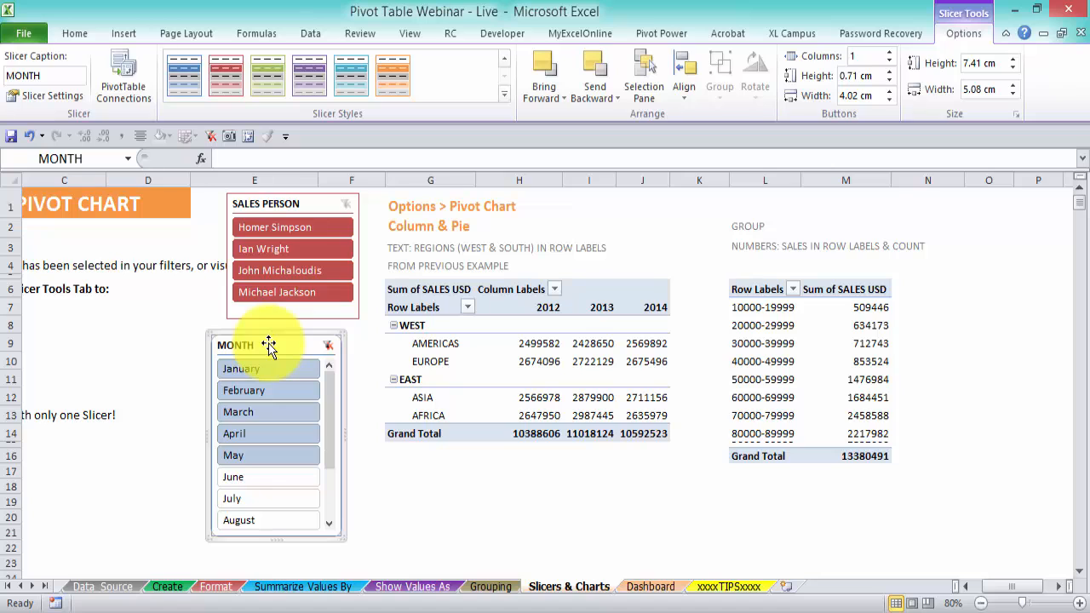
Arrange the MONTH slicer's buttons in 3 columns and resize the slicer to about 10.2 cm wide by 4.89 cm high.
{"action": "left_click", "coordinate": [889, 53]}
{"action": "left_click", "coordinate": [890, 53]}
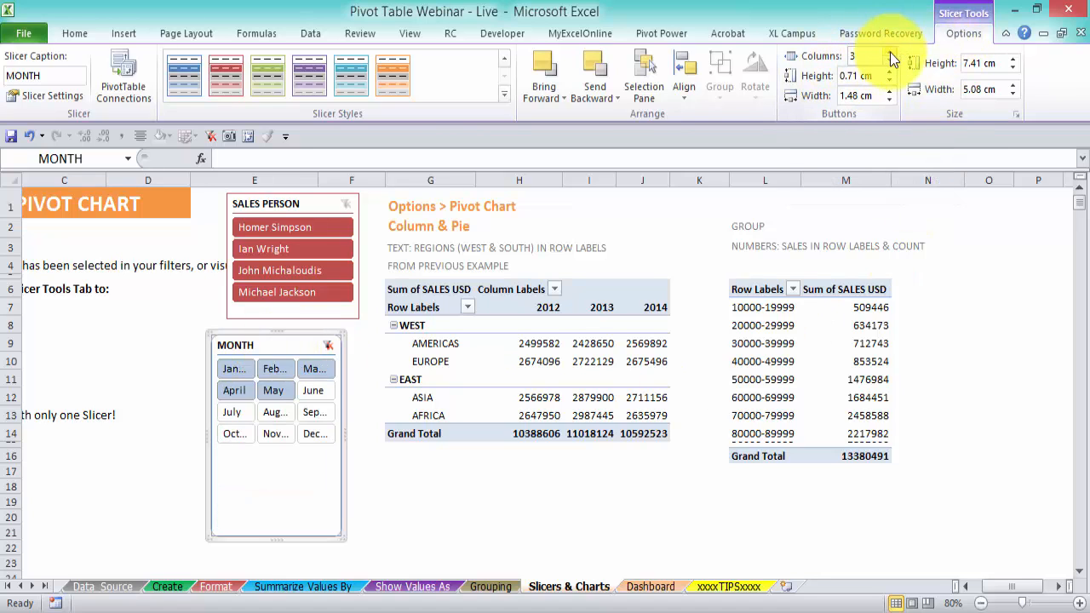
{"action": "left_click_drag", "start_coordinate": [340, 537], "coordinate": [471, 464]}
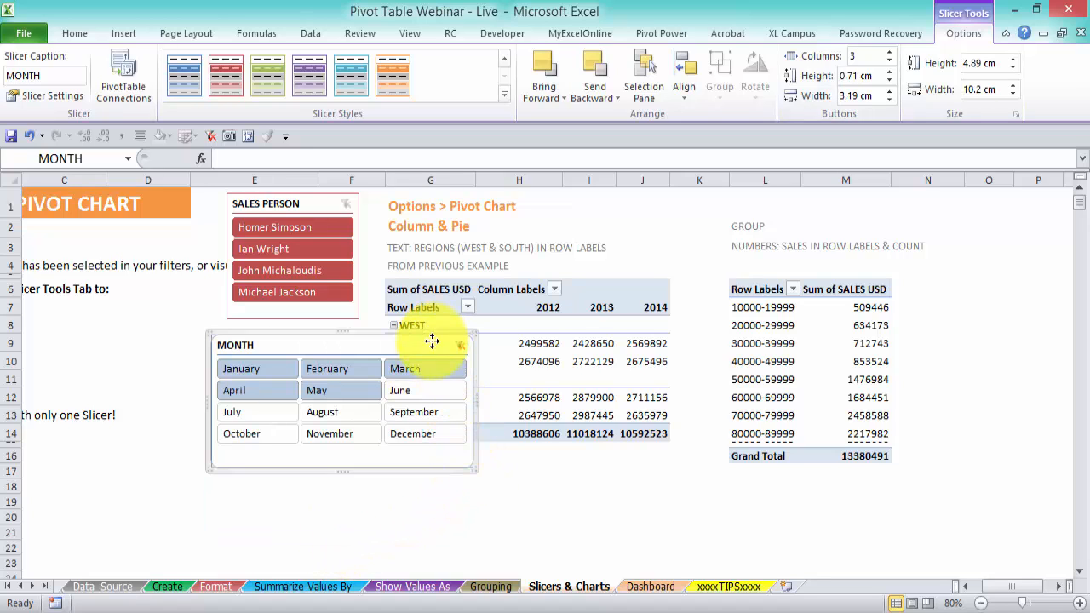
Move the MONTH slicer clear of the region PivotTable, below the SALES PERSON slicer, and apply the orange slicer style.
{"action": "left_click_drag", "start_coordinate": [432, 342], "coordinate": [299, 341]}
{"action": "left_click", "coordinate": [396, 76]}
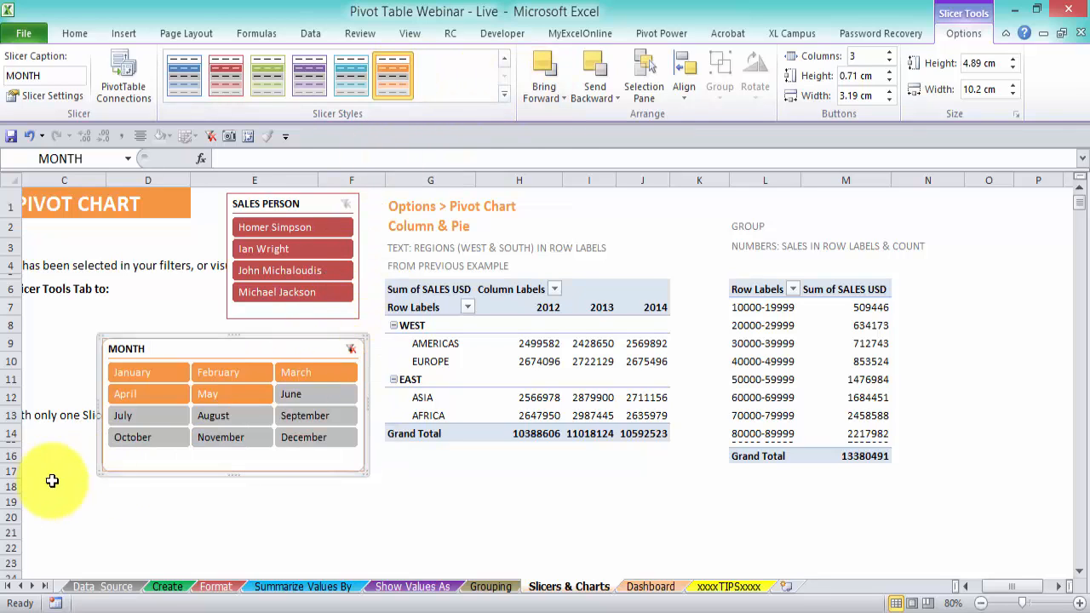
{"action": "left_click_drag", "start_coordinate": [316, 353], "coordinate": [308, 360]}
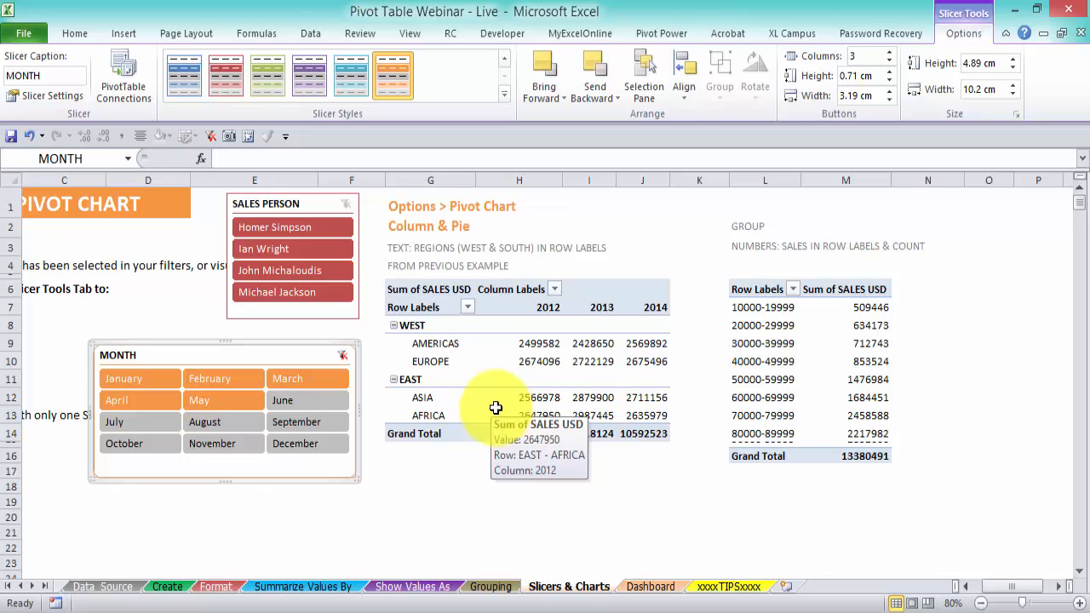
Select each slicer and the PivotTable it controls in turn, closing the PivotTable Field List.
{"action": "left_click", "coordinate": [322, 204]}
{"action": "left_click", "coordinate": [532, 300]}
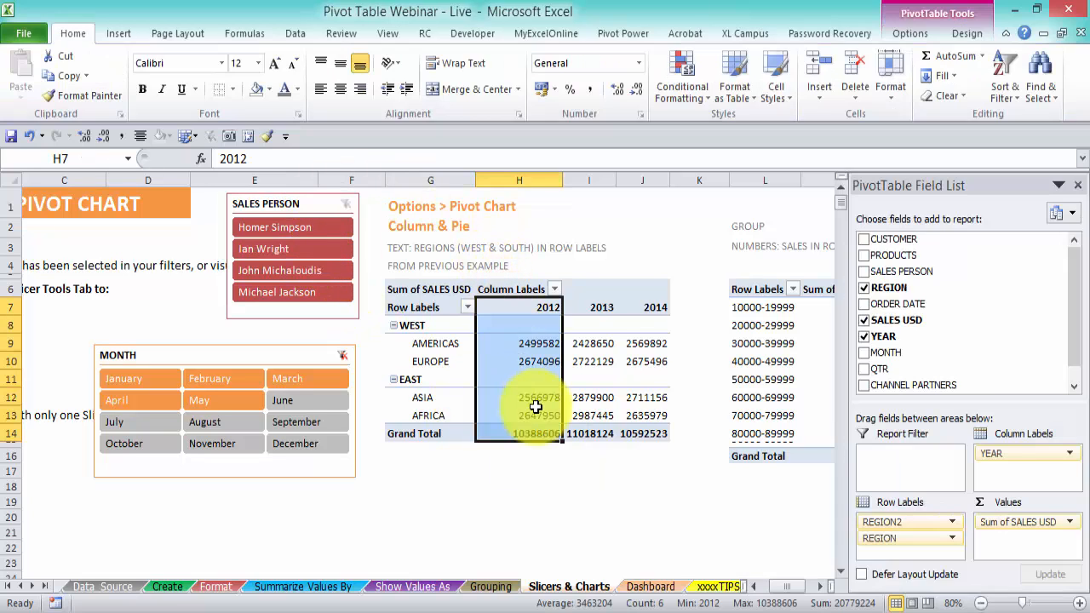
{"action": "left_click", "coordinate": [1077, 185]}
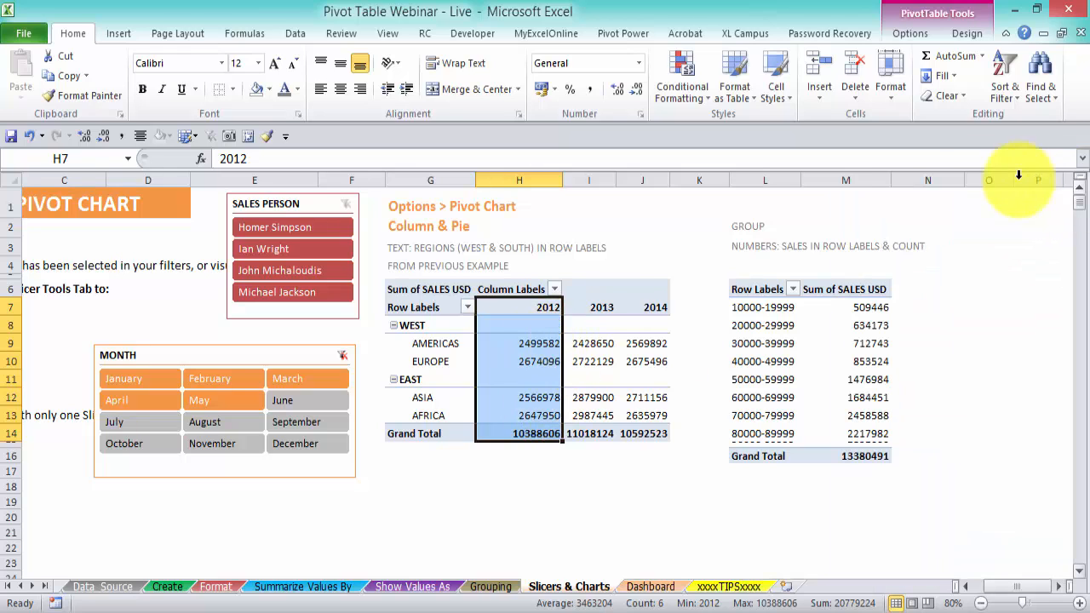
{"action": "left_click", "coordinate": [229, 357]}
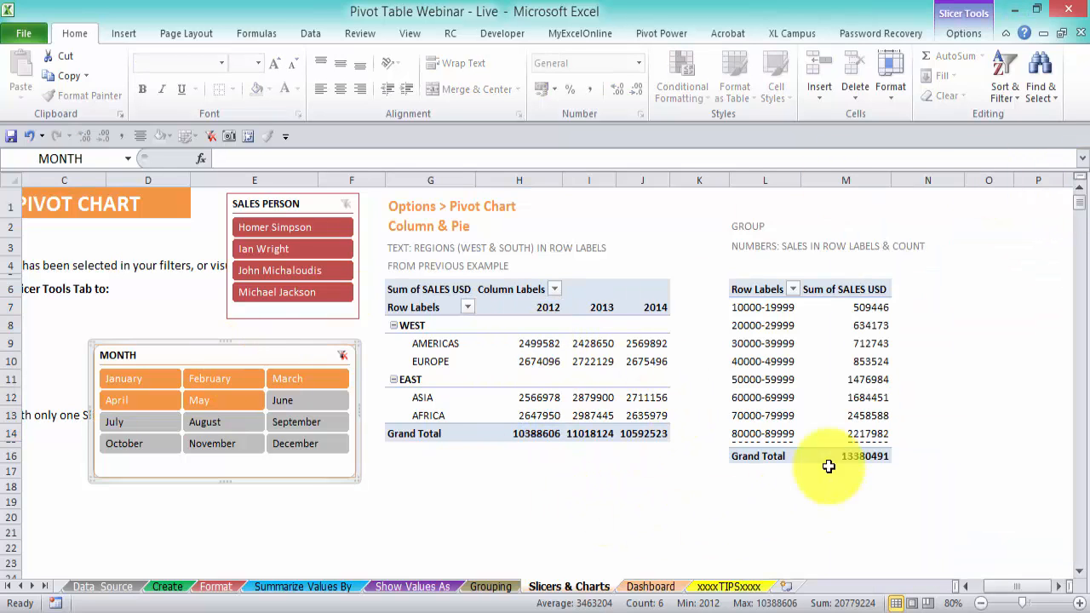
{"action": "left_click", "coordinate": [828, 322]}
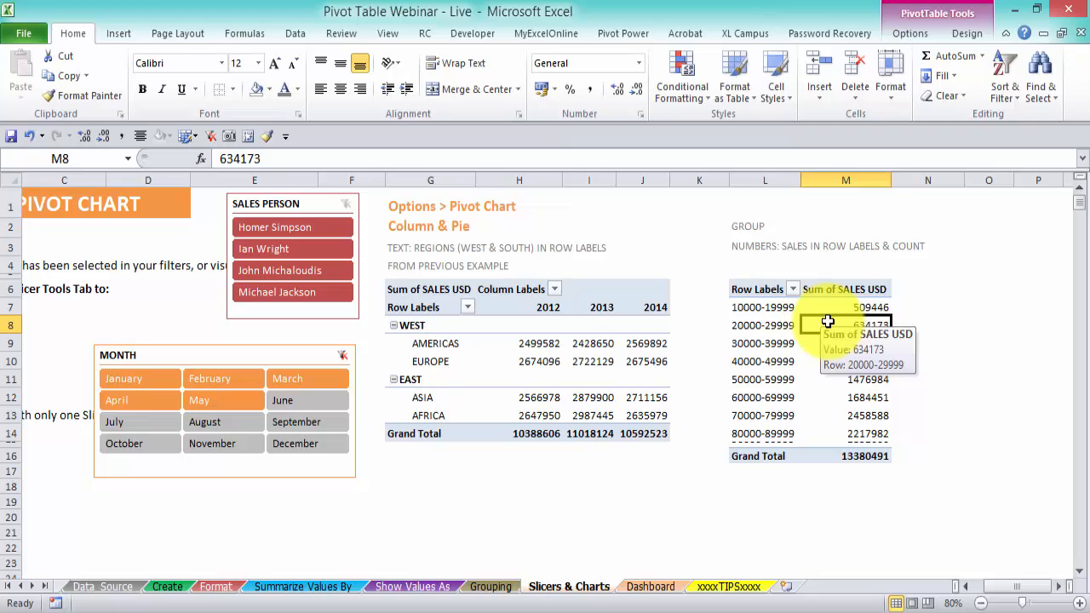
Insert a clustered column PivotChart based on the region PivotTable.
{"action": "left_click", "coordinate": [537, 344]}
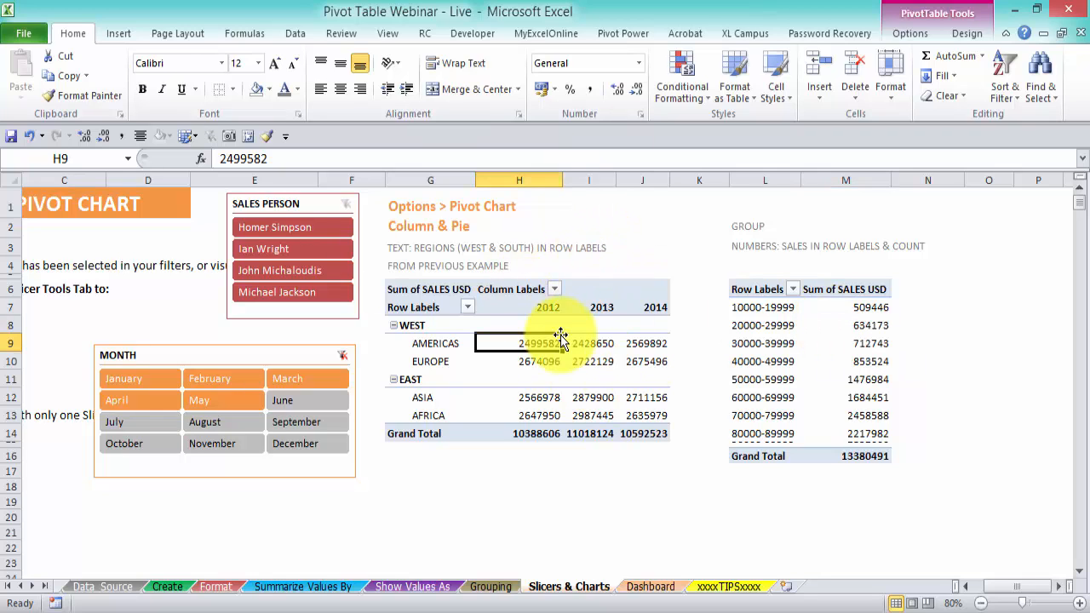
{"action": "mouse_move", "coordinate": [540, 338]}
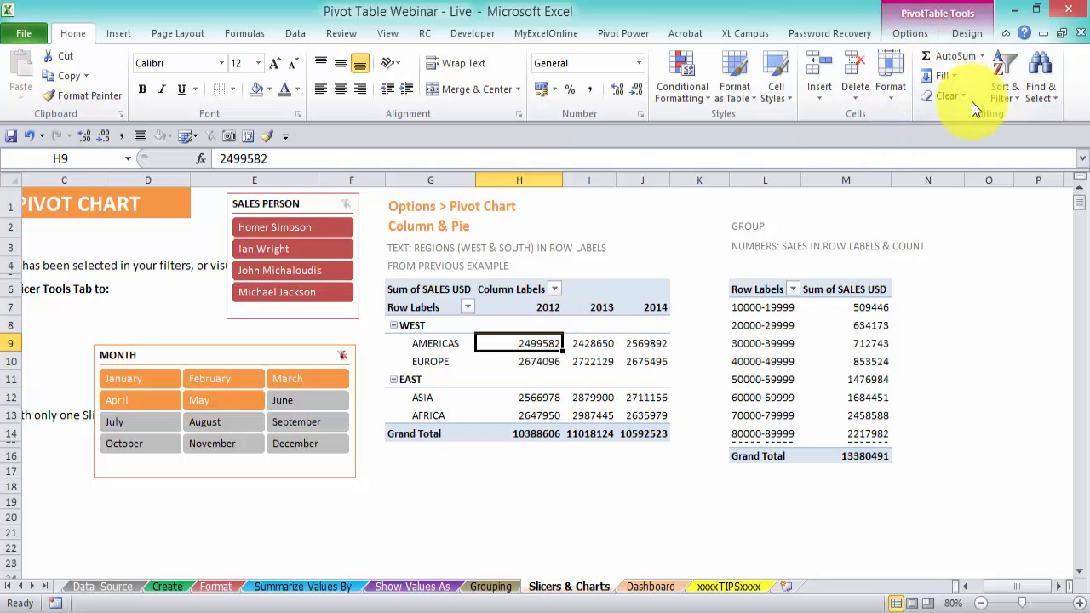
{"action": "left_click", "coordinate": [918, 33]}
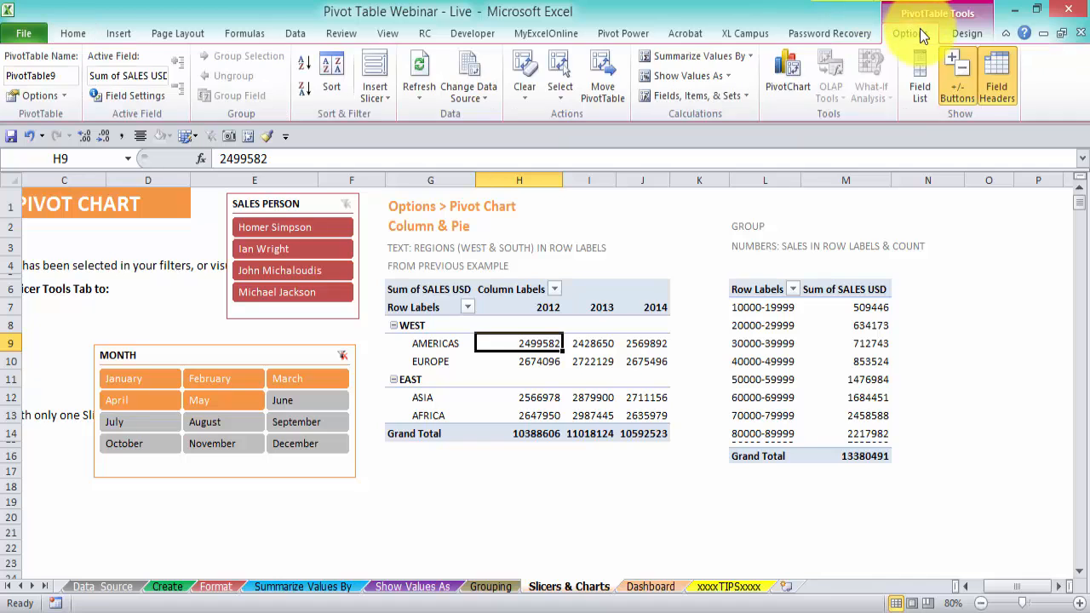
{"action": "left_click", "coordinate": [785, 69]}
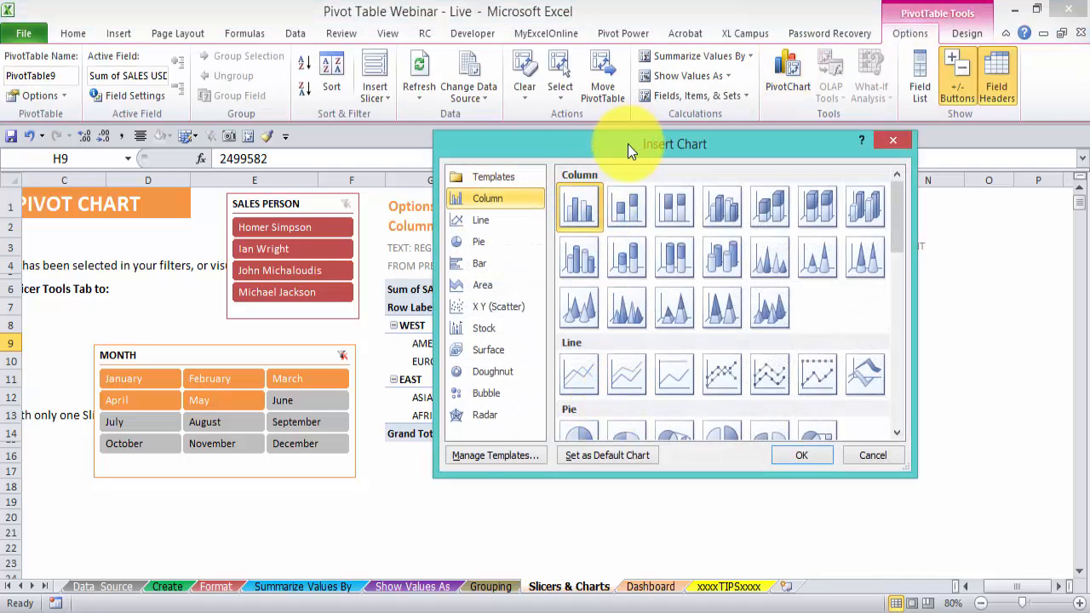
{"action": "mouse_move", "coordinate": [628, 144]}
{"action": "left_mouse_down"}
{"action": "mouse_move", "coordinate": [684, 183]}
{"action": "mouse_move", "coordinate": [647, 154]}
{"action": "left_mouse_up"}
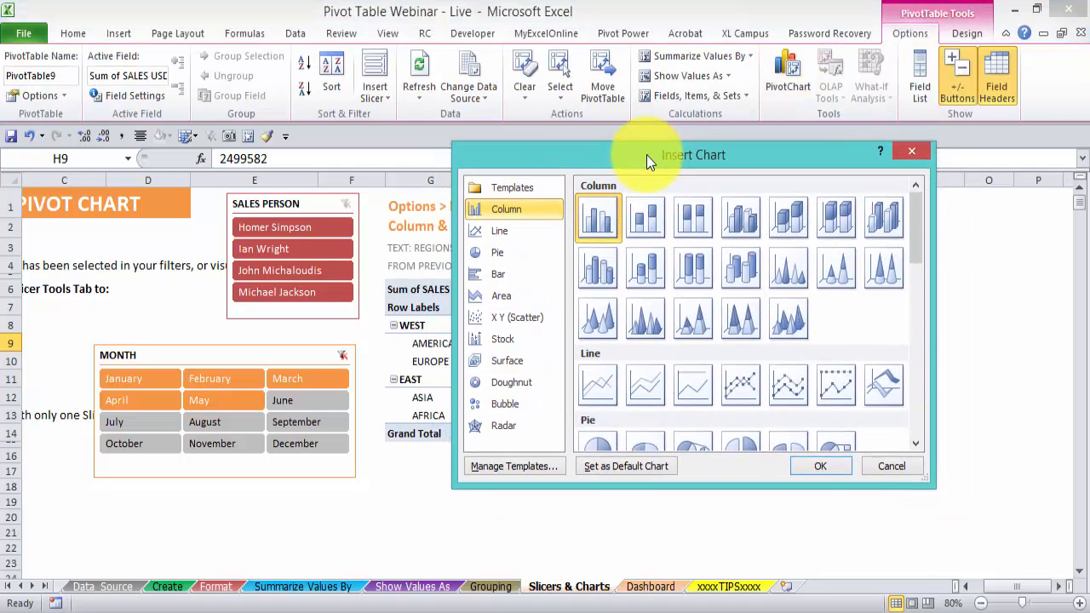
{"action": "left_click", "coordinate": [821, 466]}
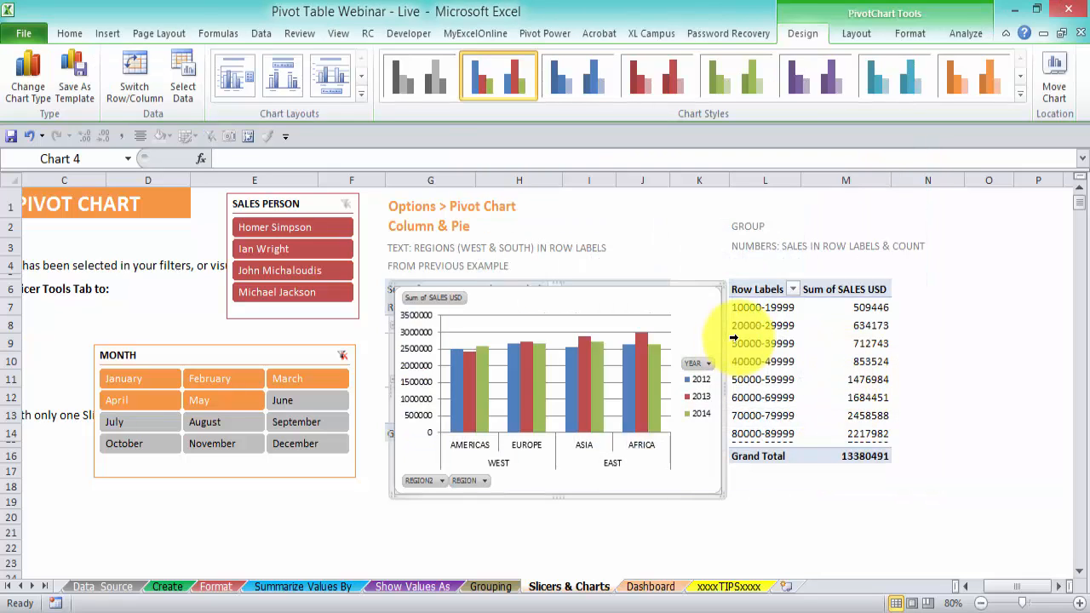
Hide all field buttons on the column PivotChart and move the chart beside the region PivotTable, over the sales-range PivotTable.
{"action": "left_click_drag", "start_coordinate": [615, 285], "coordinate": [630, 307]}
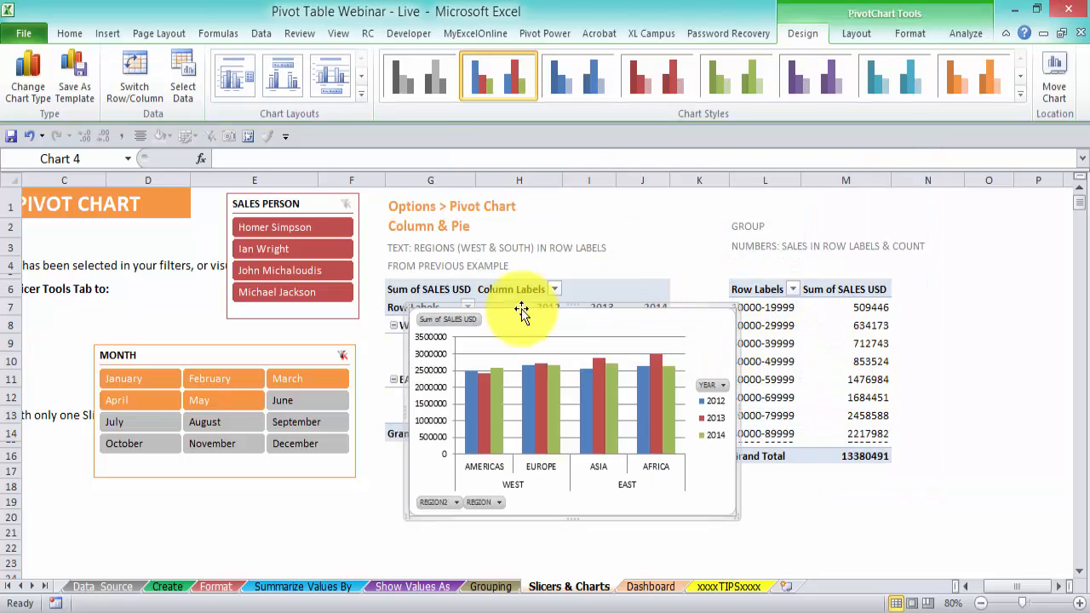
{"action": "right_click", "coordinate": [431, 319]}
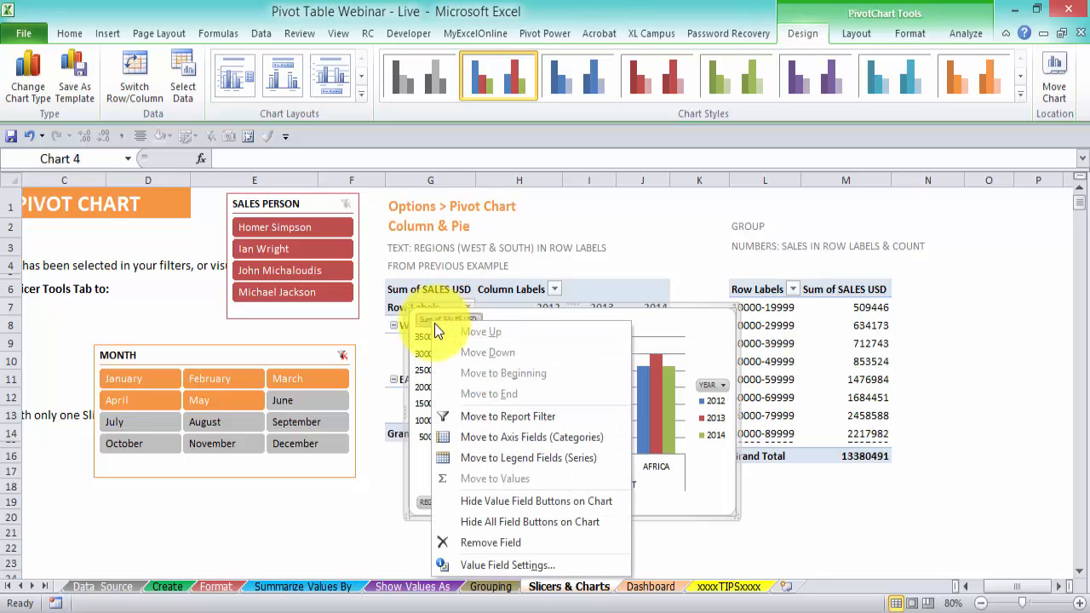
{"action": "left_click", "coordinate": [603, 521]}
{"action": "scroll", "coordinate": [809, 336], "scroll_direction": "down", "scroll_amount": 1}
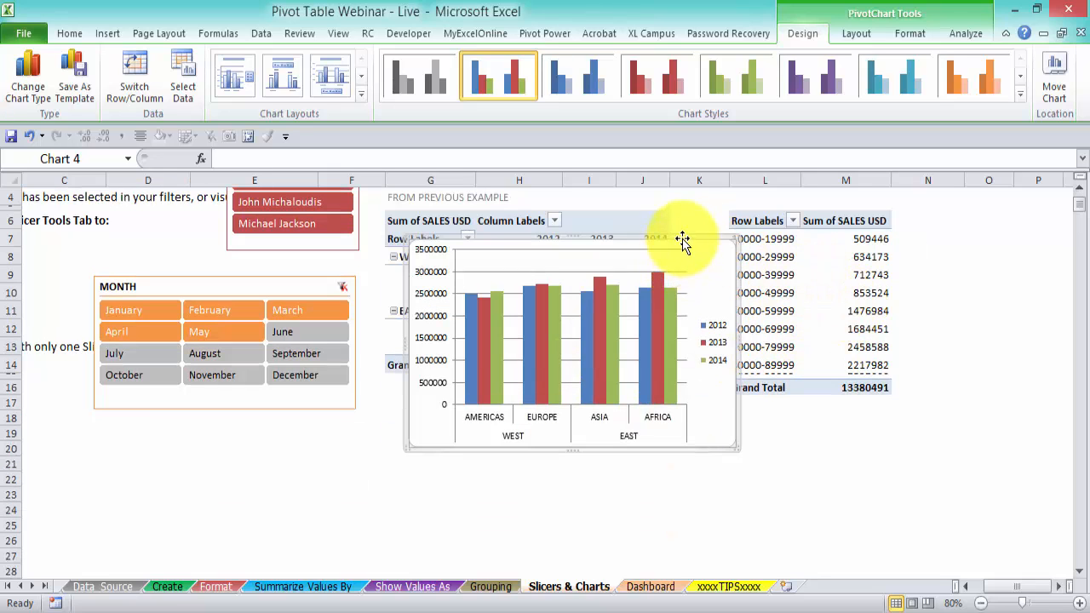
{"action": "left_click_drag", "start_coordinate": [683, 242], "coordinate": [652, 380]}
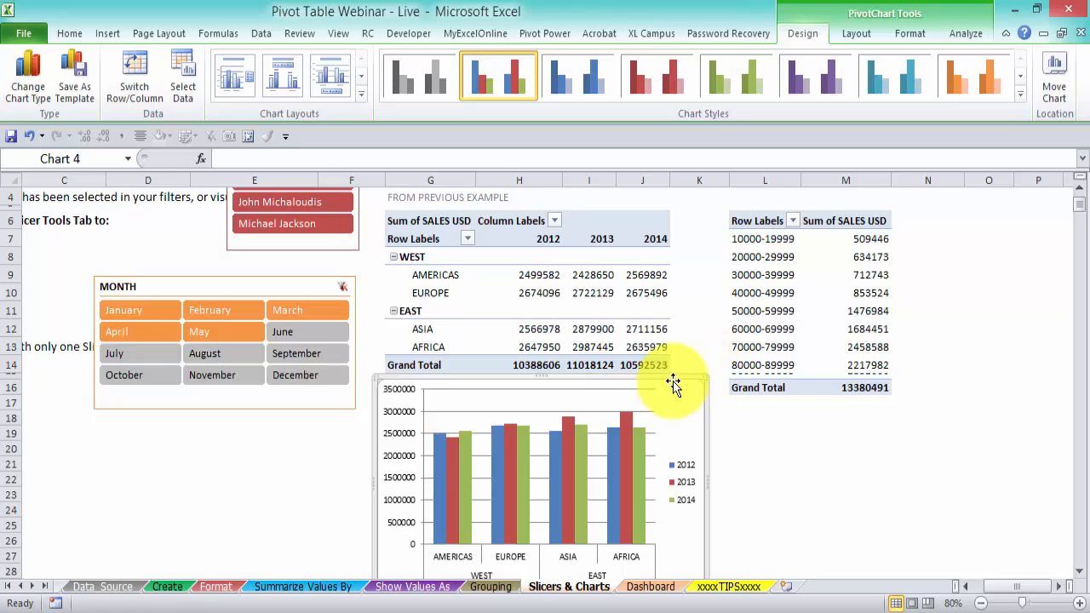
{"action": "scroll", "coordinate": [681, 378], "scroll_direction": "up", "scroll_amount": 1}
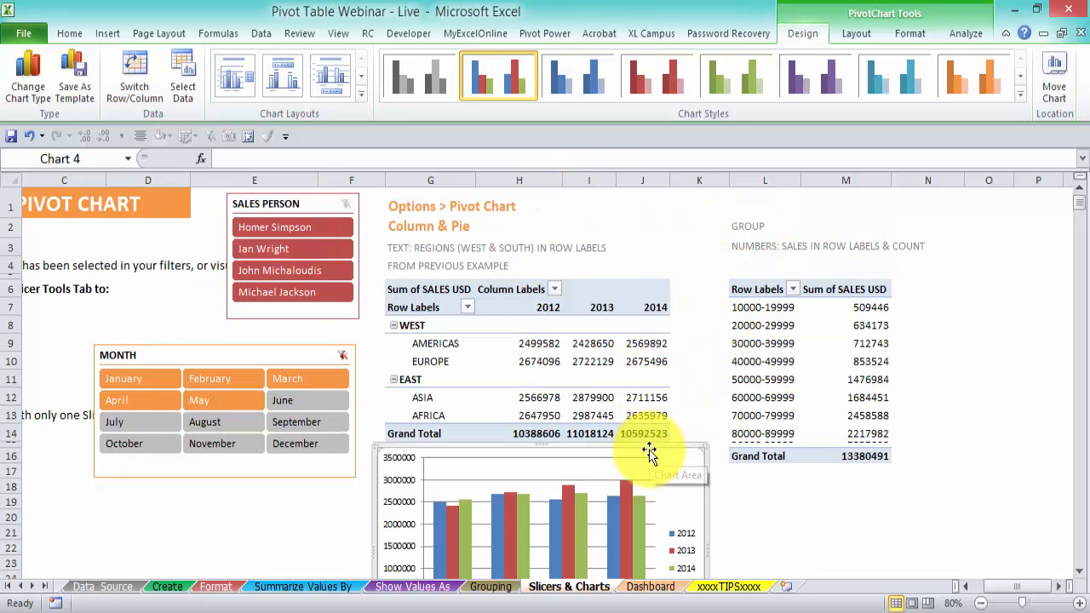
{"action": "left_click_drag", "start_coordinate": [648, 450], "coordinate": [974, 271]}
Filter the region PivotTable and its chart by each sales person in turn with the SALES PERSON slicer, and clear the filter.
{"action": "left_click", "coordinate": [280, 228]}
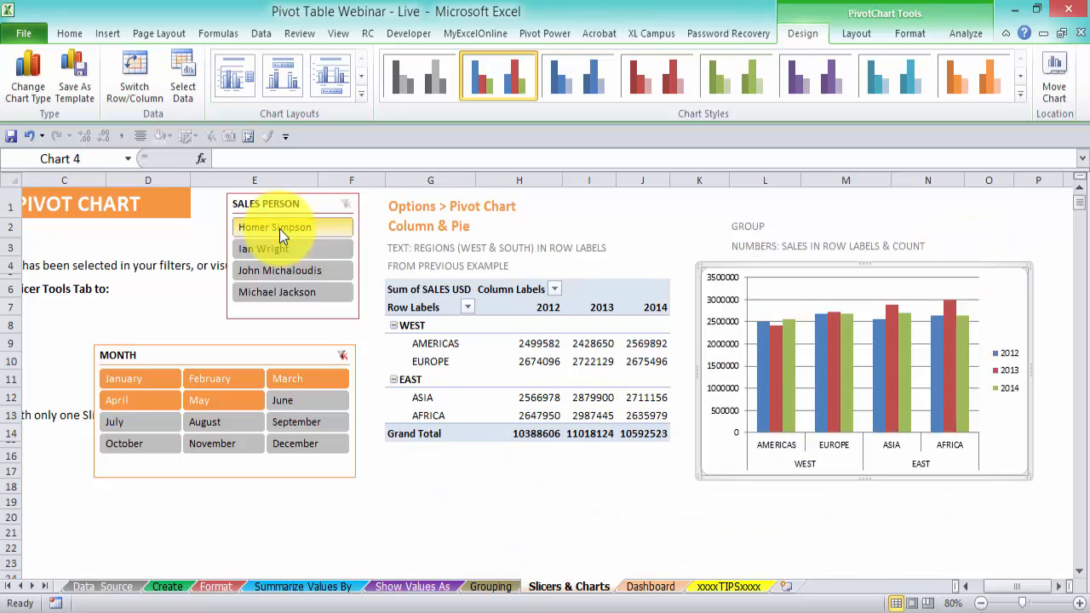
{"action": "left_click", "coordinate": [279, 247]}
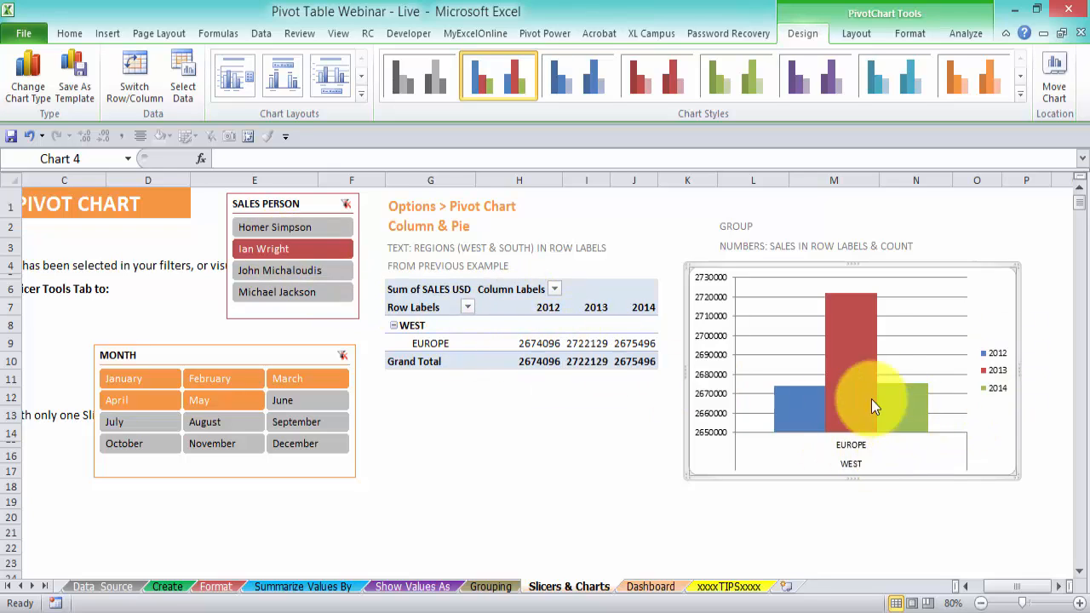
{"action": "left_click", "coordinate": [299, 270]}
{"action": "left_click", "coordinate": [303, 289]}
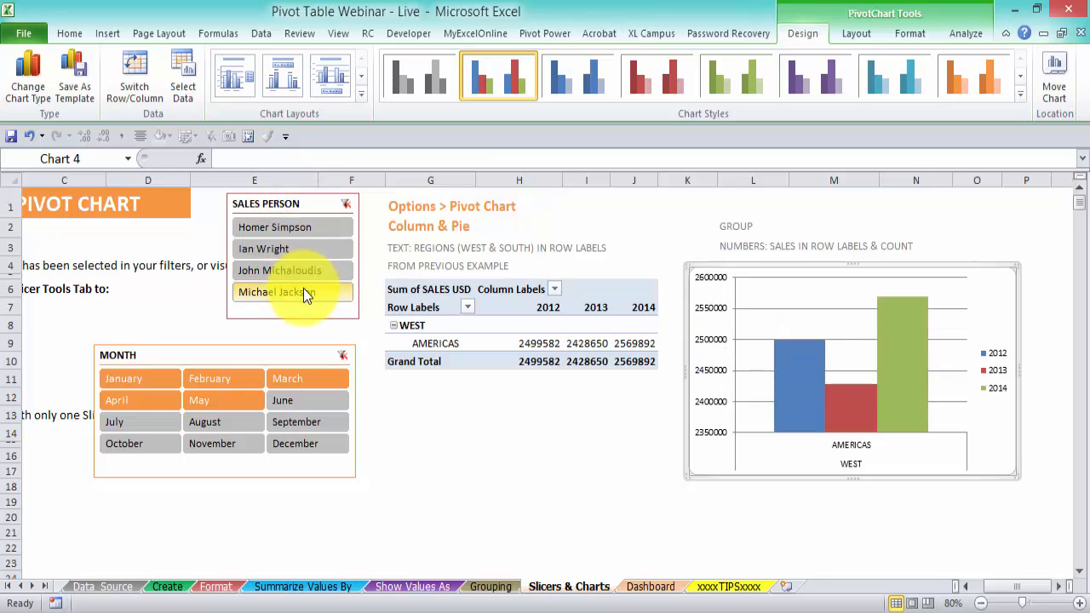
{"action": "left_click", "coordinate": [348, 203]}
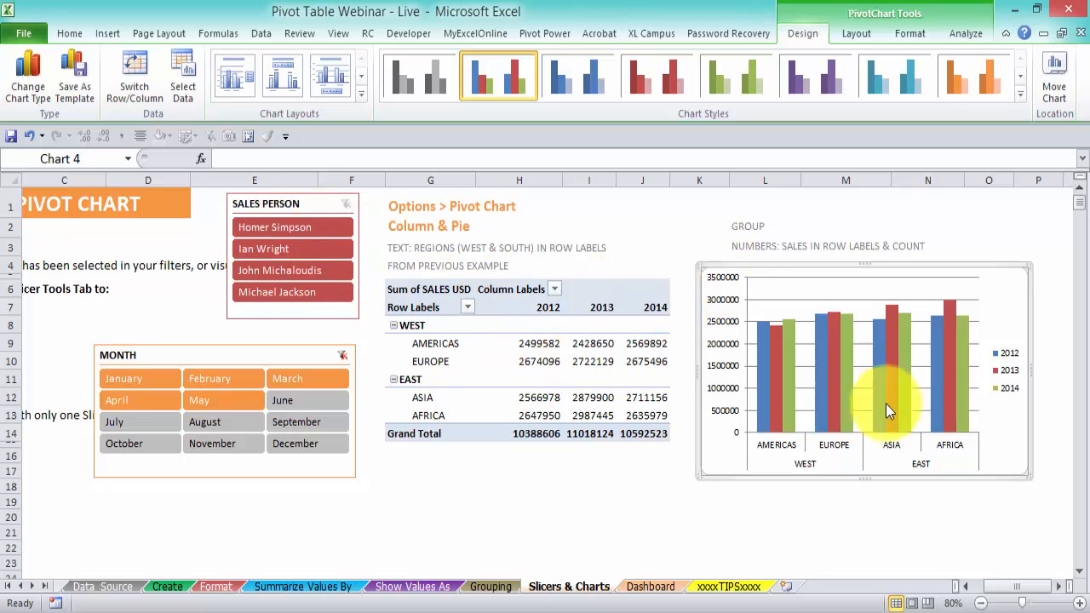
Move the column PivotChart below the region PivotTable and insert a clustered bar PivotChart from the sales-range PivotTable.
{"action": "left_click_drag", "start_coordinate": [952, 265], "coordinate": [628, 463]}
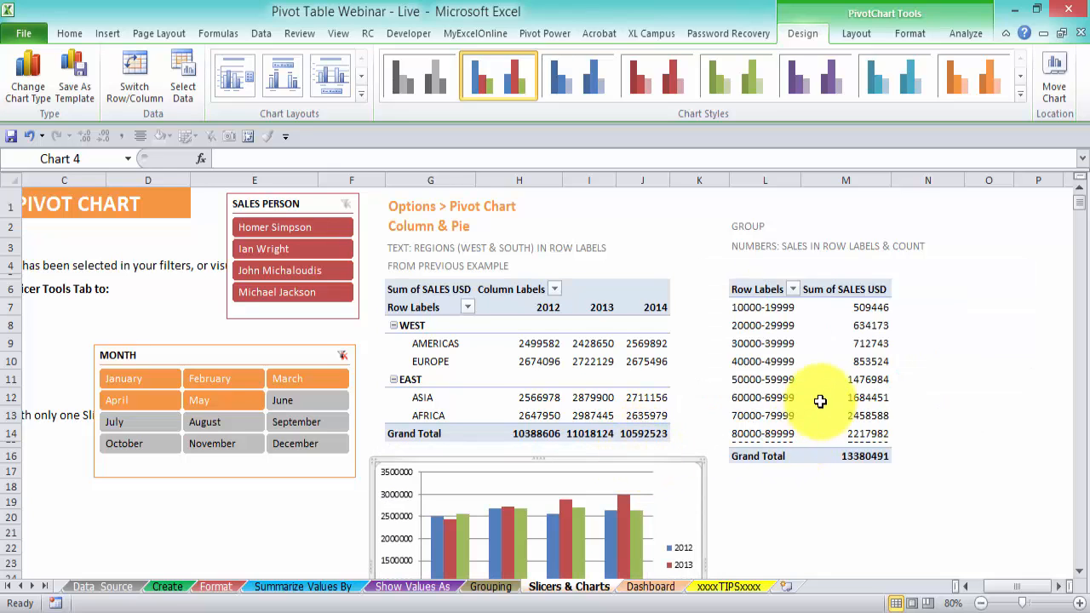
{"action": "left_click", "coordinate": [777, 326]}
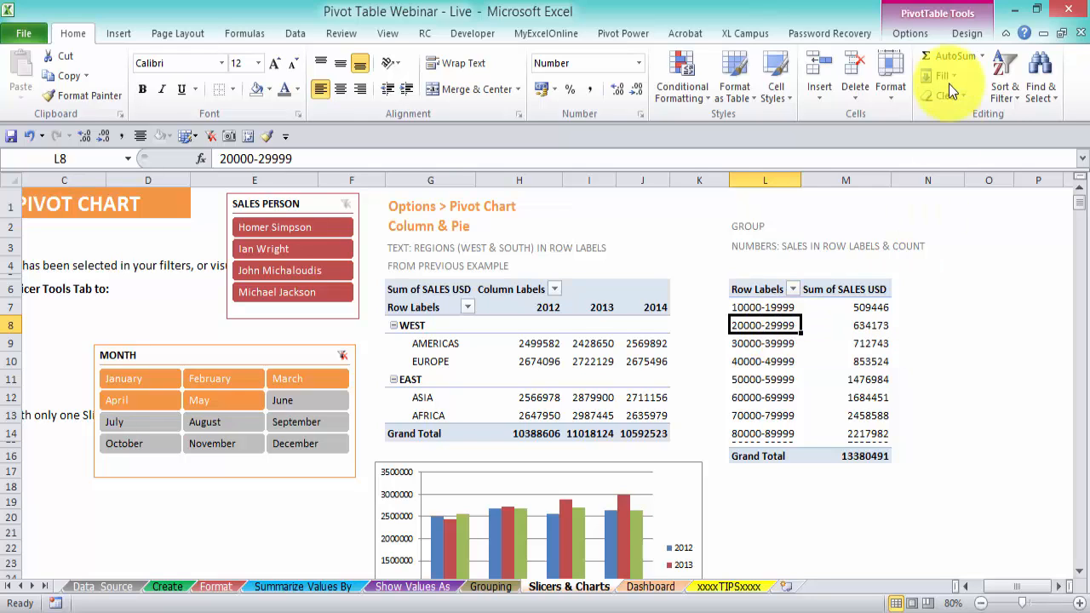
{"action": "left_click", "coordinate": [916, 32]}
{"action": "left_click", "coordinate": [799, 70]}
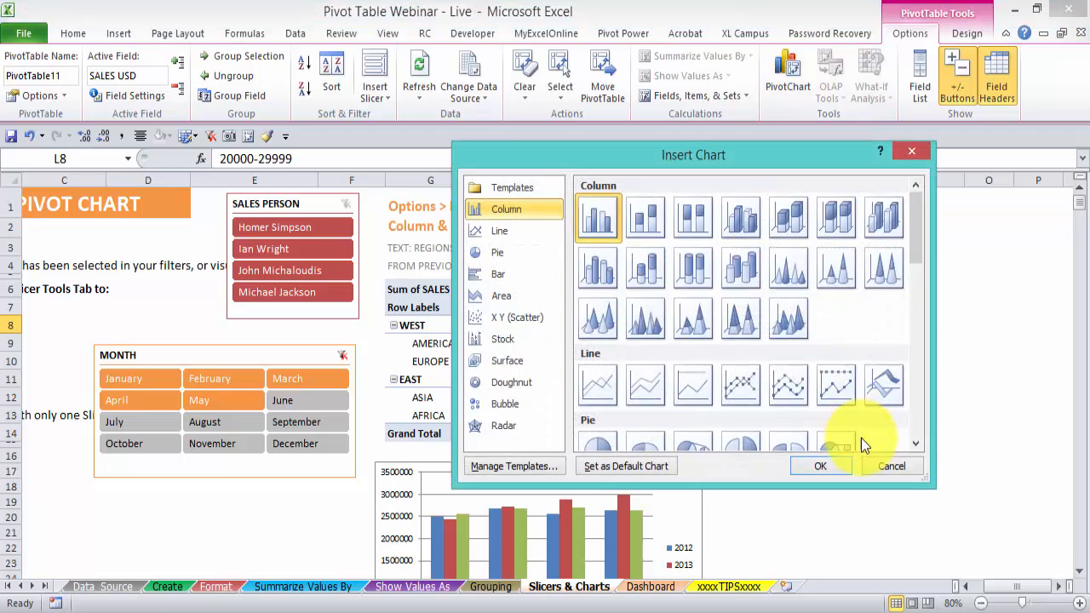
{"action": "scroll", "coordinate": [918, 441], "scroll_direction": "down", "scroll_amount": 2}
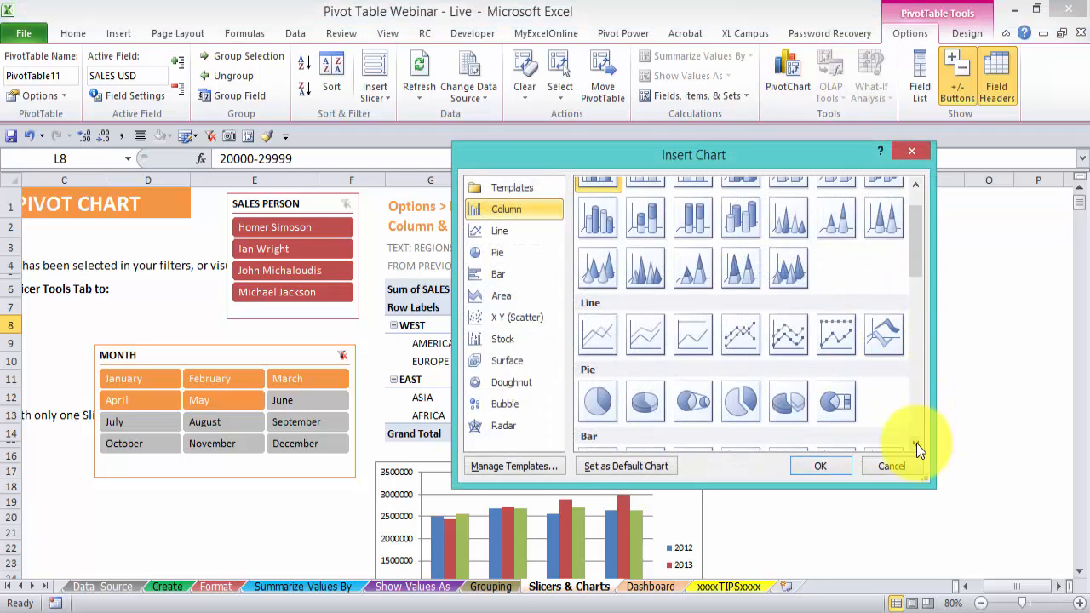
{"action": "left_click", "coordinate": [600, 317]}
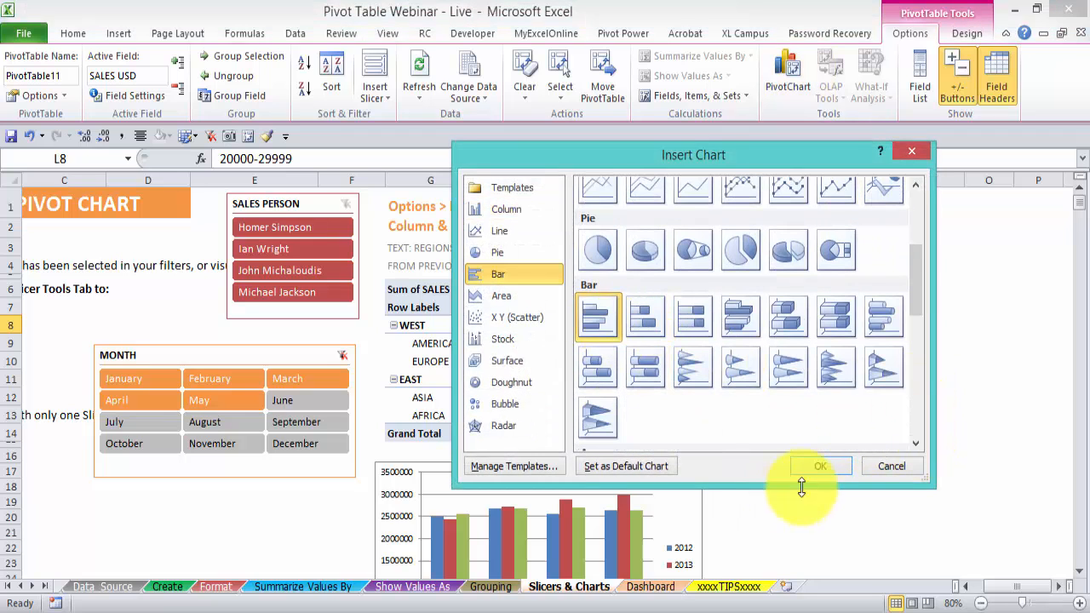
{"action": "left_click", "coordinate": [821, 466]}
Hide all field buttons on the bar PivotChart and delete its Total title.
{"action": "scroll", "coordinate": [909, 453], "scroll_direction": "down", "scroll_amount": 1}
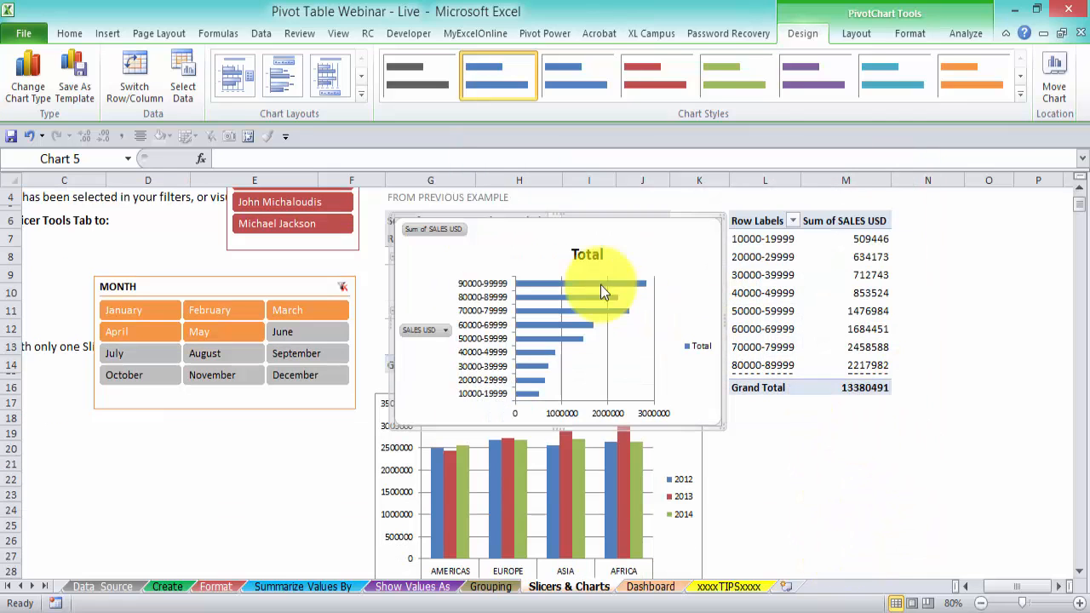
{"action": "right_click", "coordinate": [431, 229]}
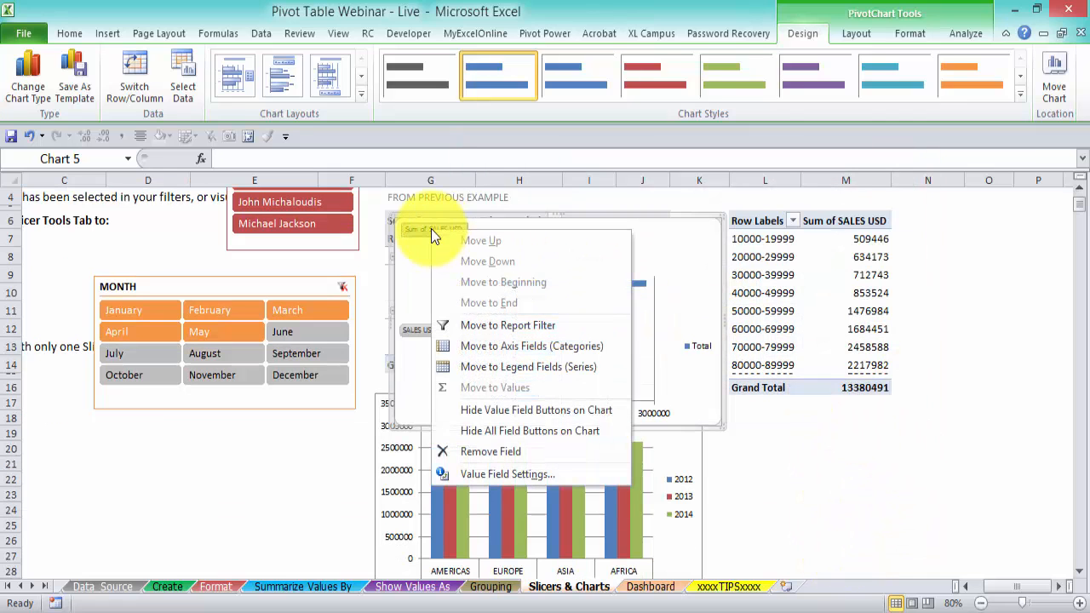
{"action": "left_click", "coordinate": [563, 431]}
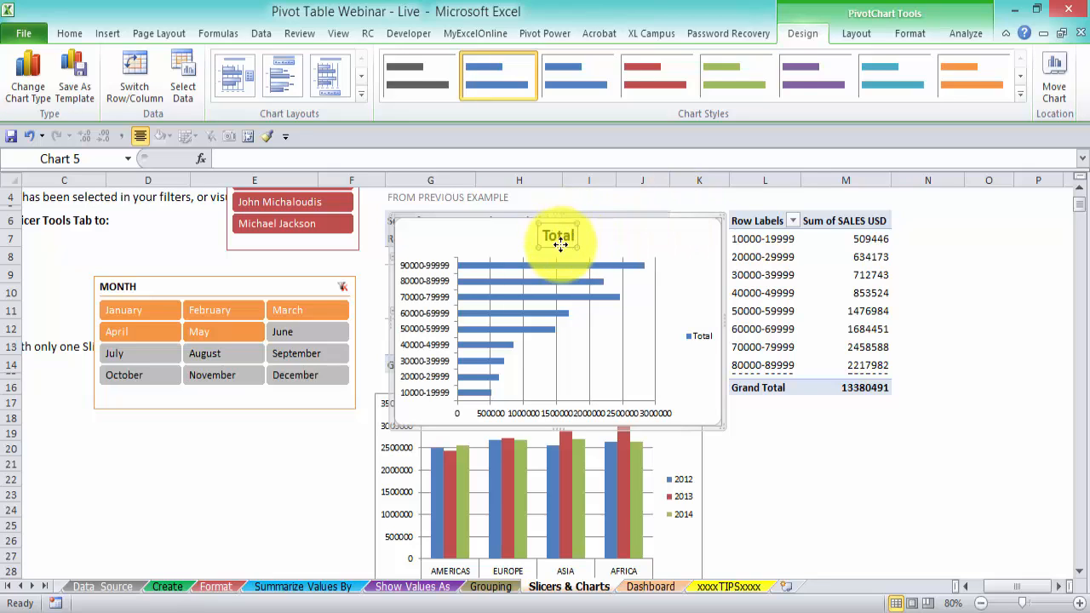
{"action": "key", "text": "Delete"}
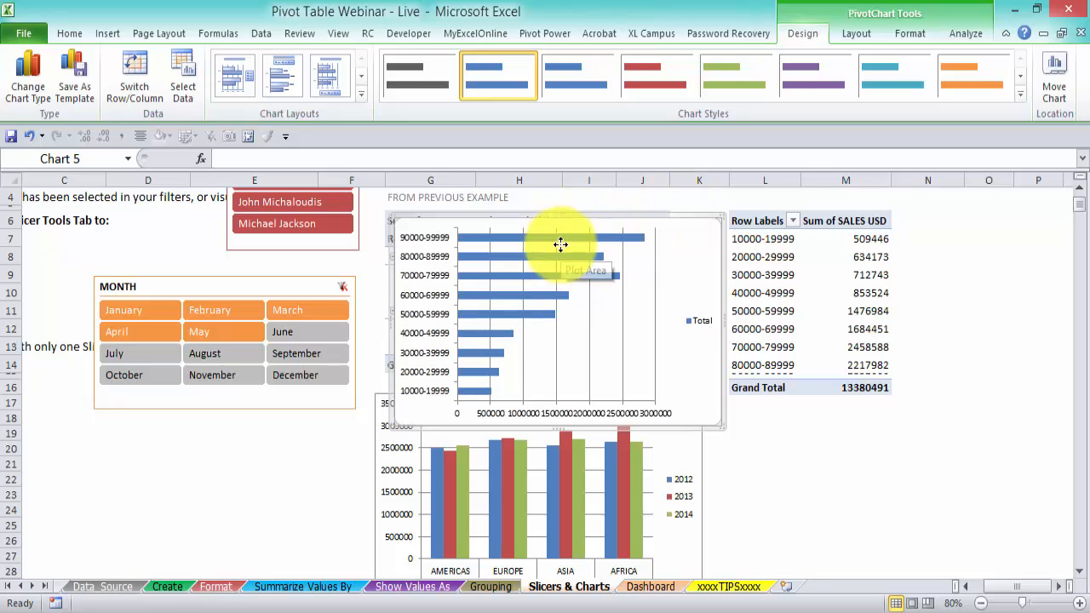
Move the bar PivotChart above the column chart and clear the MONTH slicer's filter so every month is selected.
{"action": "left_click_drag", "start_coordinate": [614, 218], "coordinate": [588, 226]}
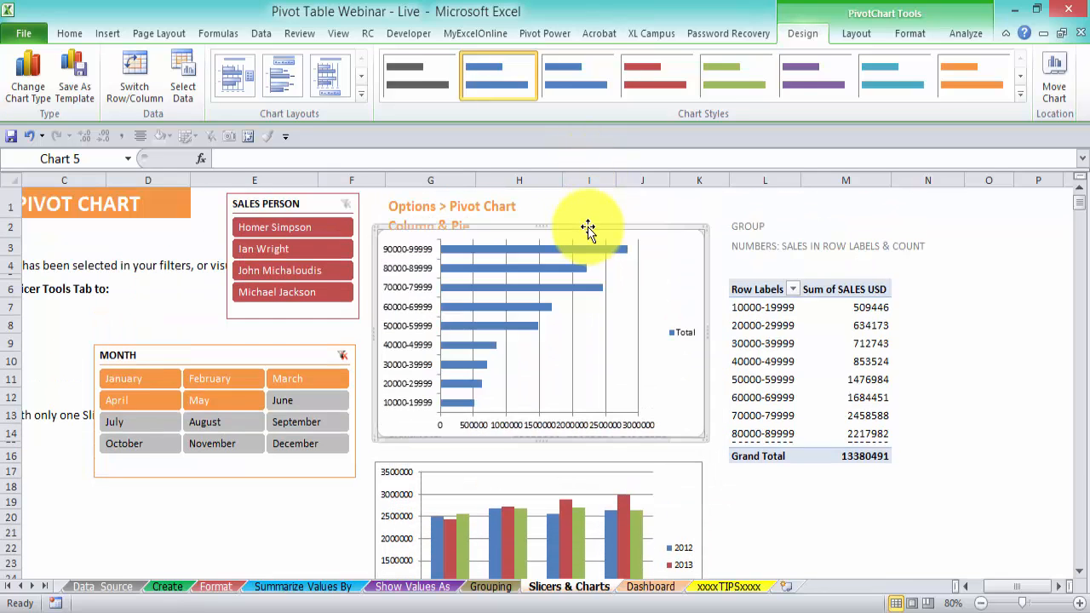
{"action": "left_click", "coordinate": [141, 402], "text": "ctrl"}
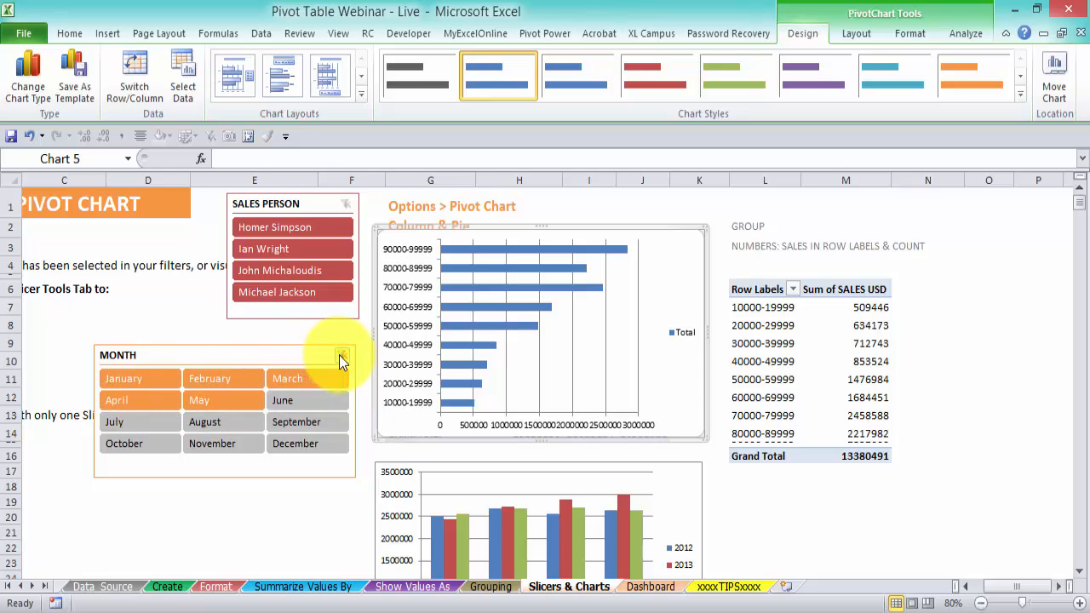
{"action": "left_click", "coordinate": [342, 355]}
{"action": "left_click", "coordinate": [230, 360]}
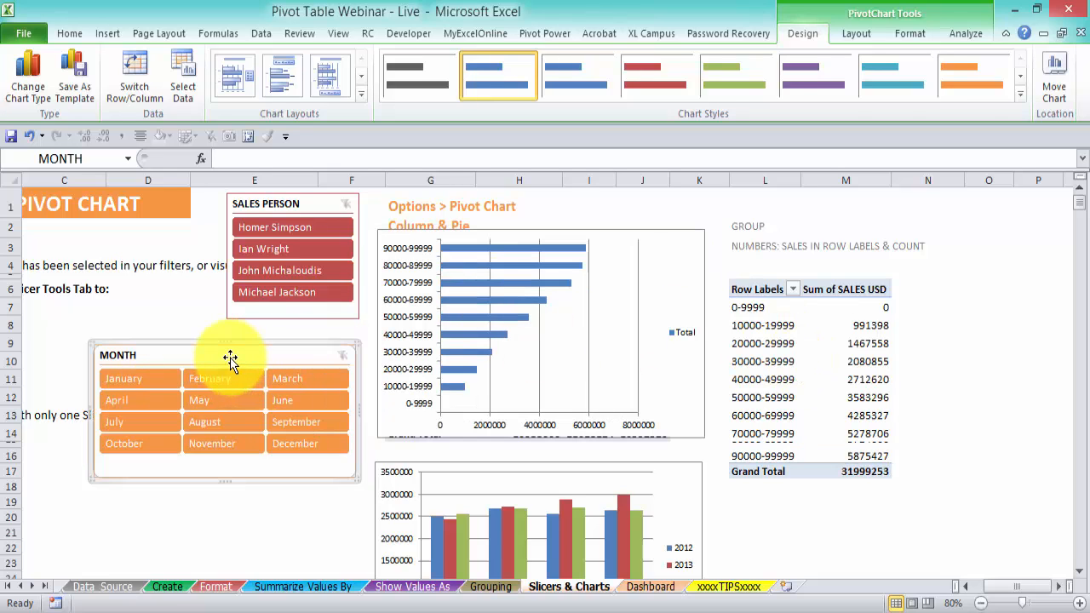
{"action": "left_click", "coordinate": [749, 327]}
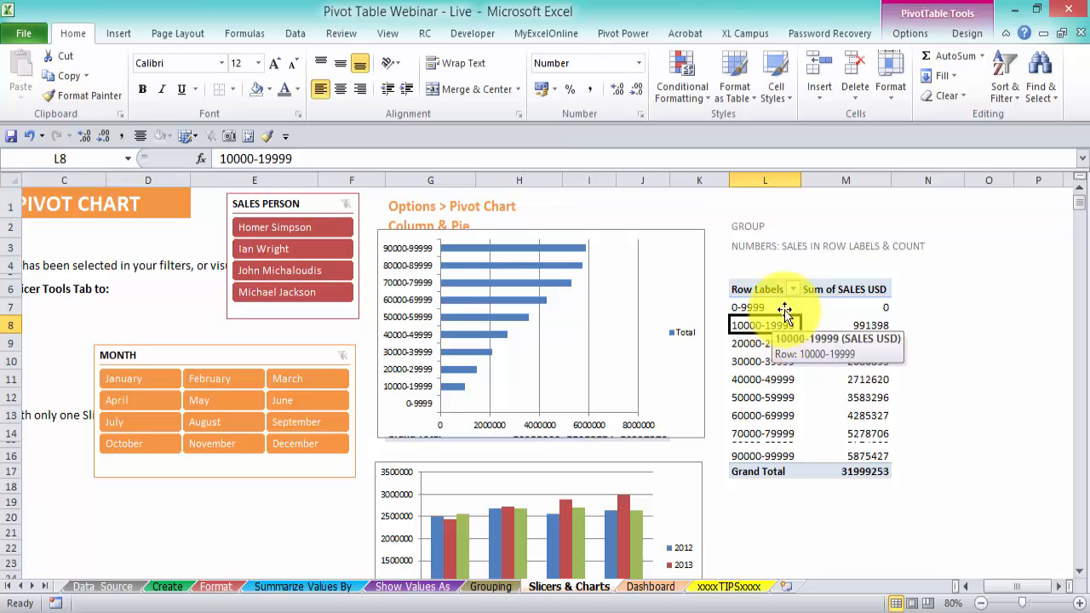
Move the MONTH slicer next to the sales-range PivotTable, starting at column N, and adjust its height to fit the four button rows.
{"action": "left_click_drag", "start_coordinate": [233, 360], "coordinate": [869, 205]}
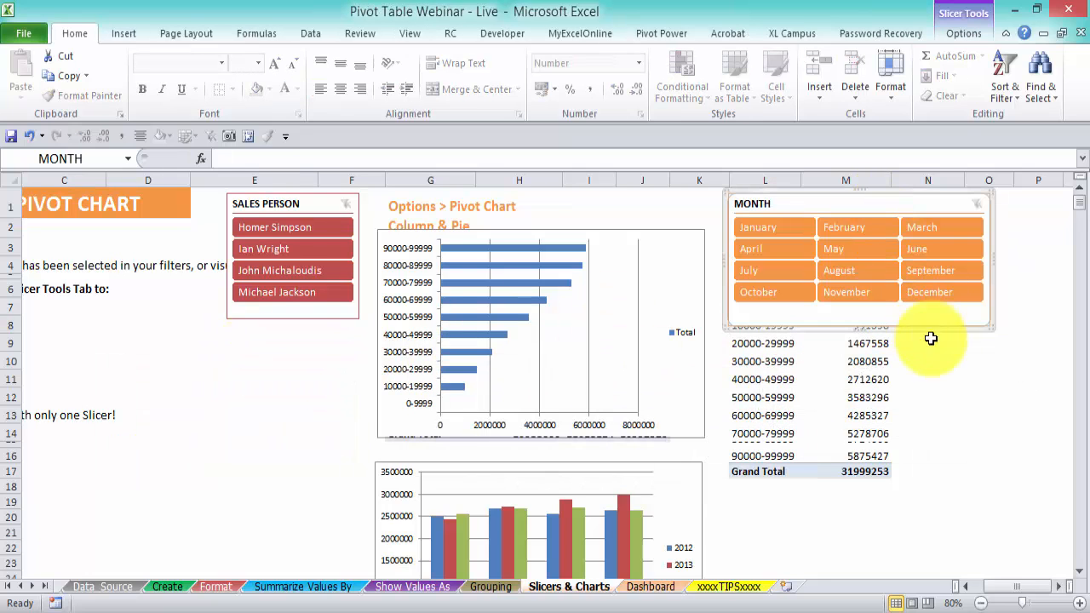
{"action": "left_click_drag", "start_coordinate": [859, 324], "coordinate": [867, 295]}
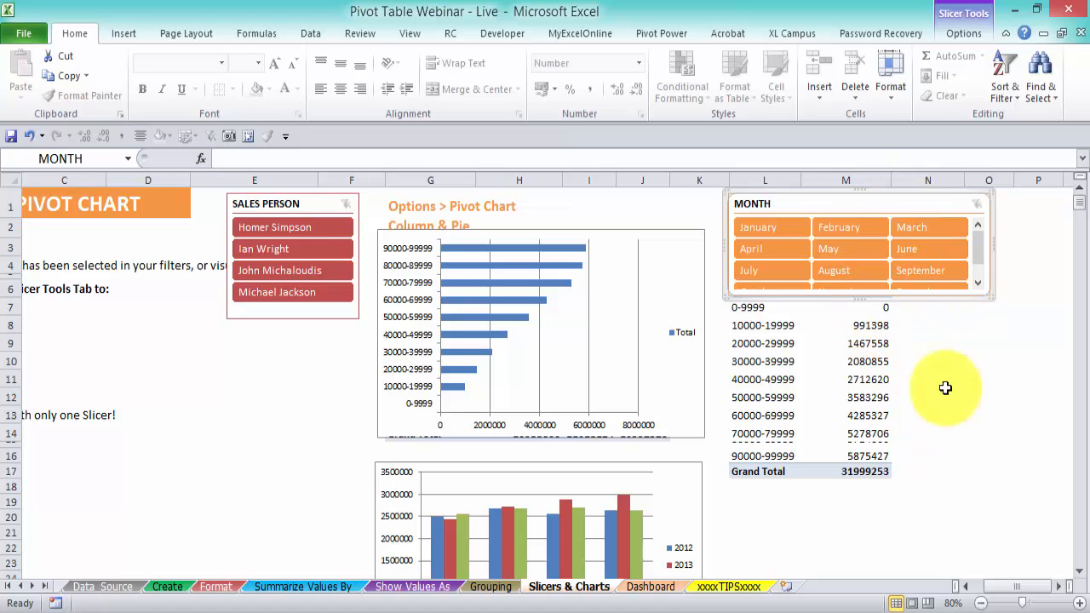
{"action": "left_click", "coordinate": [1059, 586]}
{"action": "left_click", "coordinate": [1059, 586]}
{"action": "left_click", "coordinate": [1059, 586]}
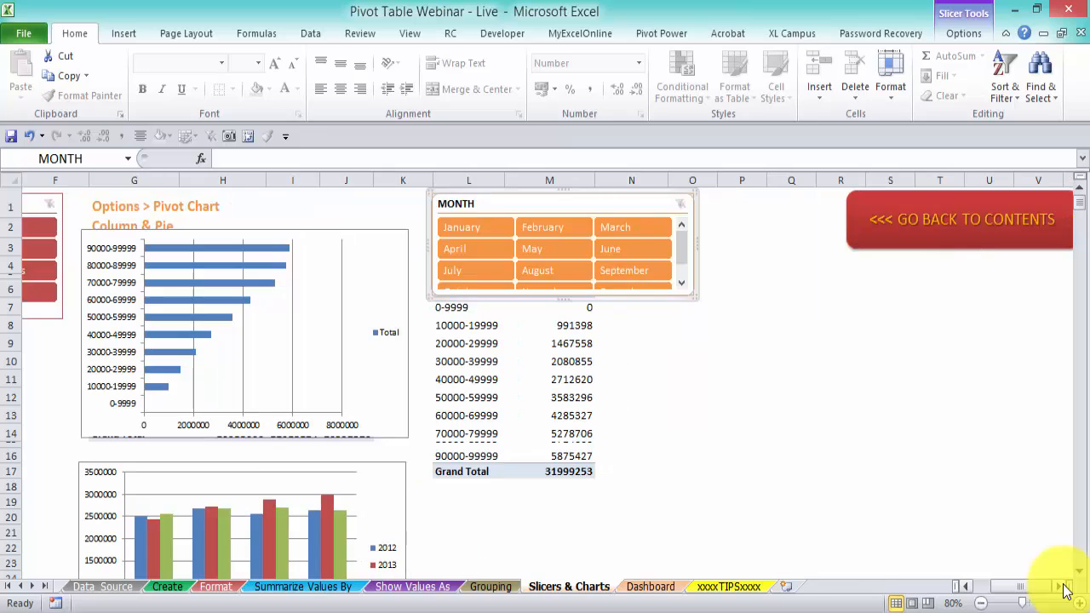
{"action": "left_click_drag", "start_coordinate": [560, 213], "coordinate": [764, 294]}
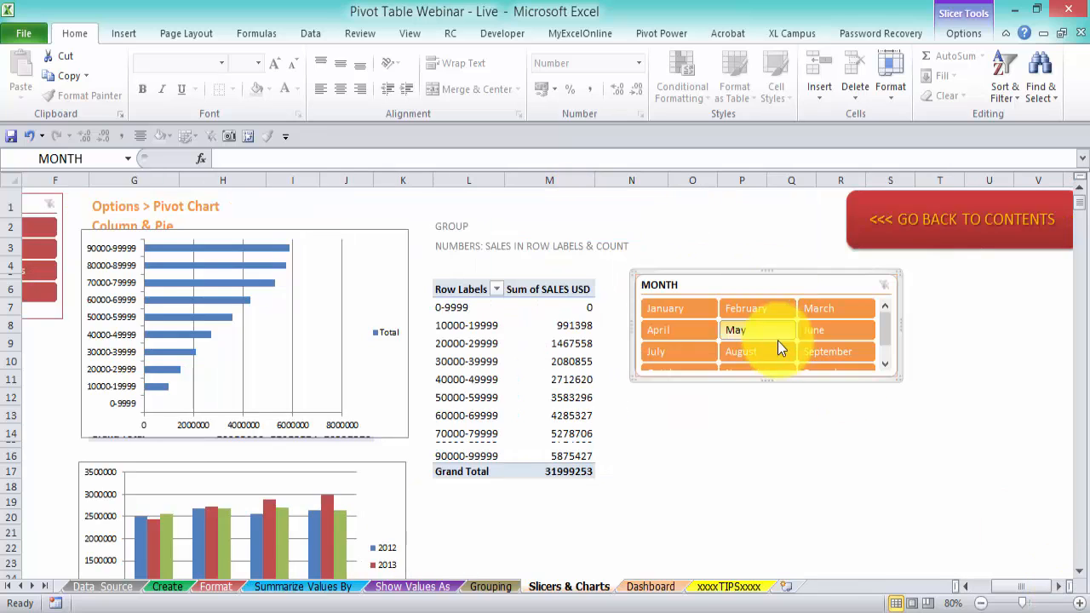
{"action": "left_click_drag", "start_coordinate": [770, 377], "coordinate": [777, 450]}
{"action": "left_click_drag", "start_coordinate": [742, 276], "coordinate": [722, 195]}
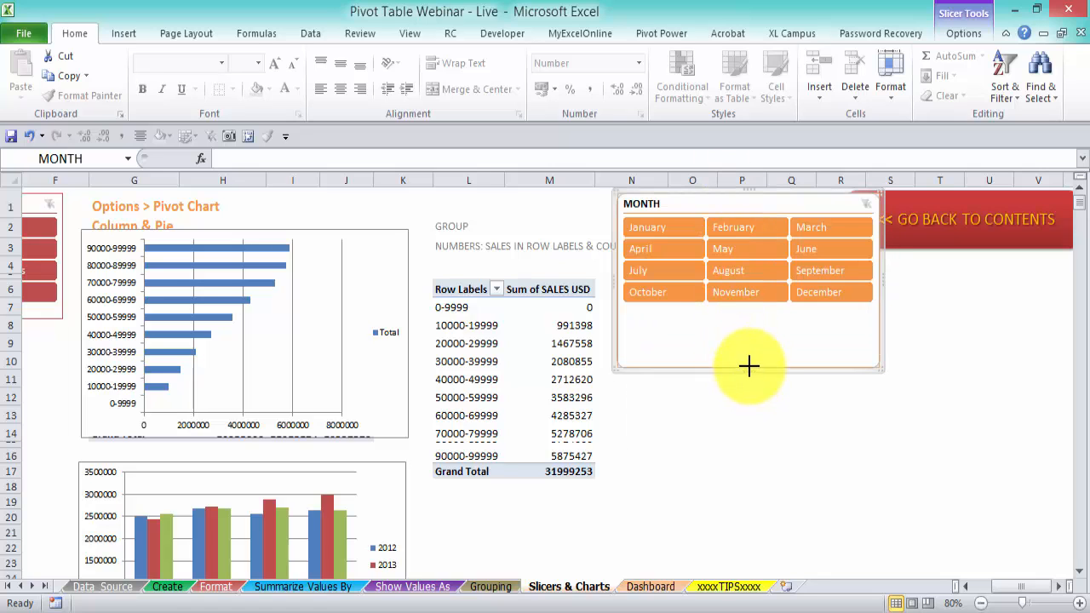
{"action": "left_click_drag", "start_coordinate": [749, 365], "coordinate": [748, 312]}
Move the bar PivotChart directly below the MONTH slicer and line up its edge with the slicer.
{"action": "left_click_drag", "start_coordinate": [334, 280], "coordinate": [718, 322]}
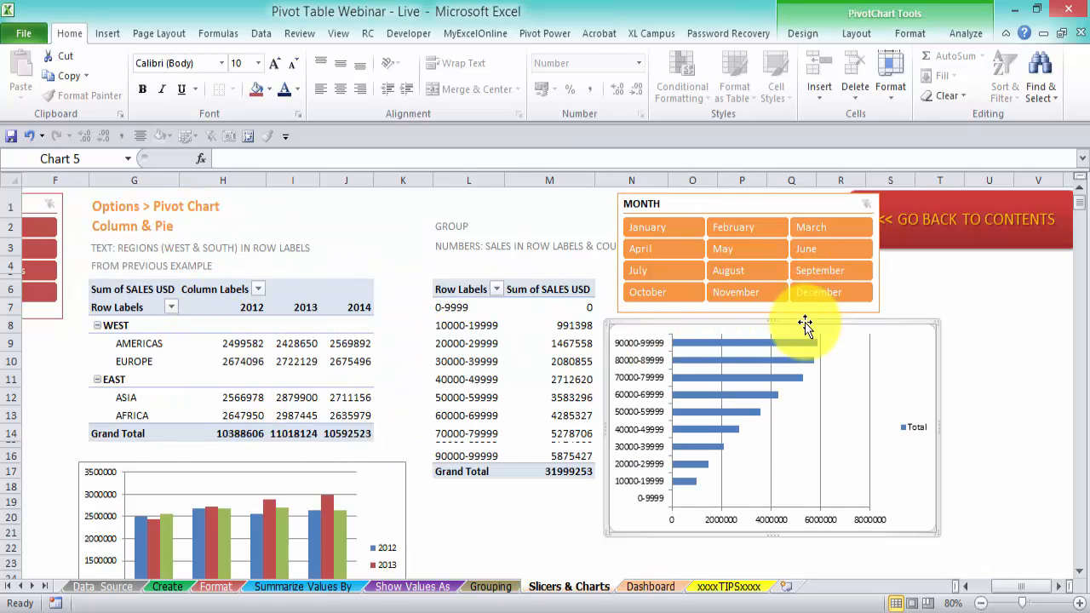
{"action": "left_click_drag", "start_coordinate": [803, 324], "coordinate": [816, 326]}
{"action": "left_click_drag", "start_coordinate": [418, 177], "coordinate": [591, 178]}
{"action": "left_click_drag", "start_coordinate": [486, 189], "coordinate": [458, 191]}
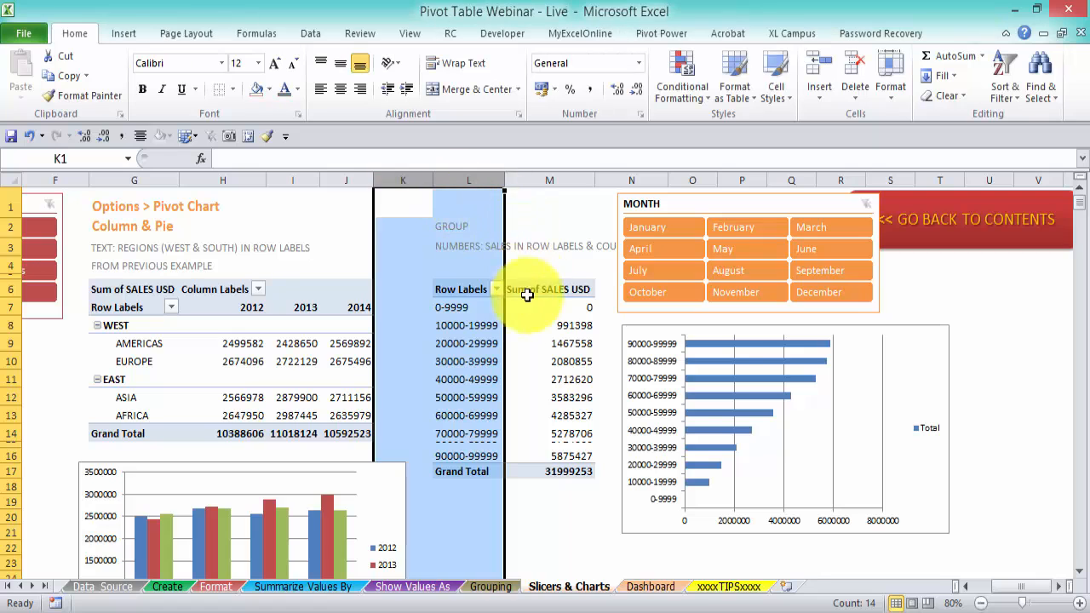
Filter the sales-range PivotTable by January, April, July, October, November and August in turn, and finally by January through March together.
{"action": "left_click", "coordinate": [494, 371]}
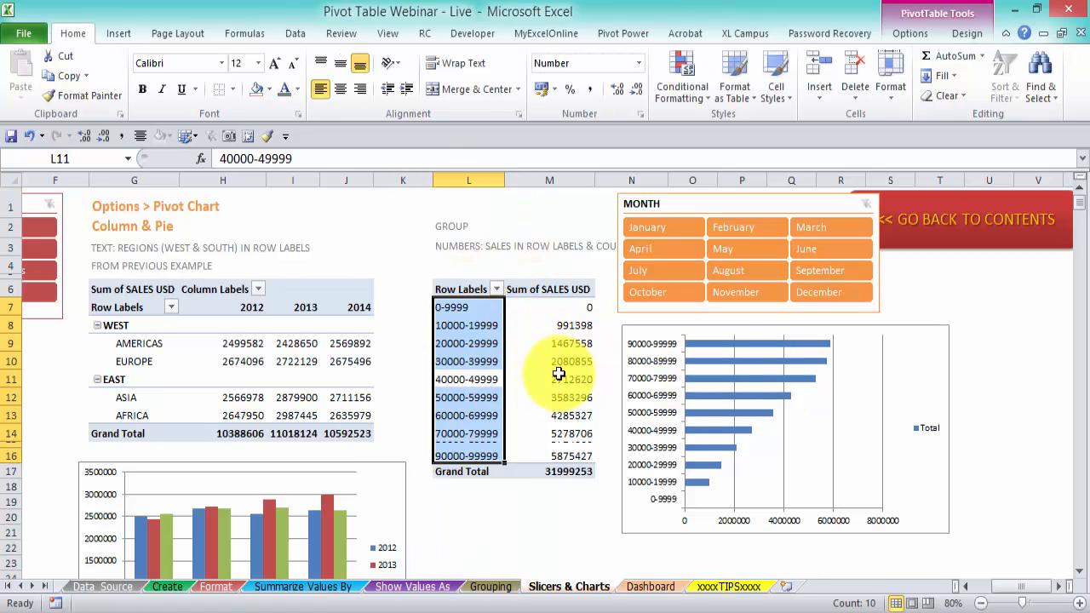
{"action": "left_click", "coordinate": [677, 226]}
{"action": "left_click", "coordinate": [675, 247]}
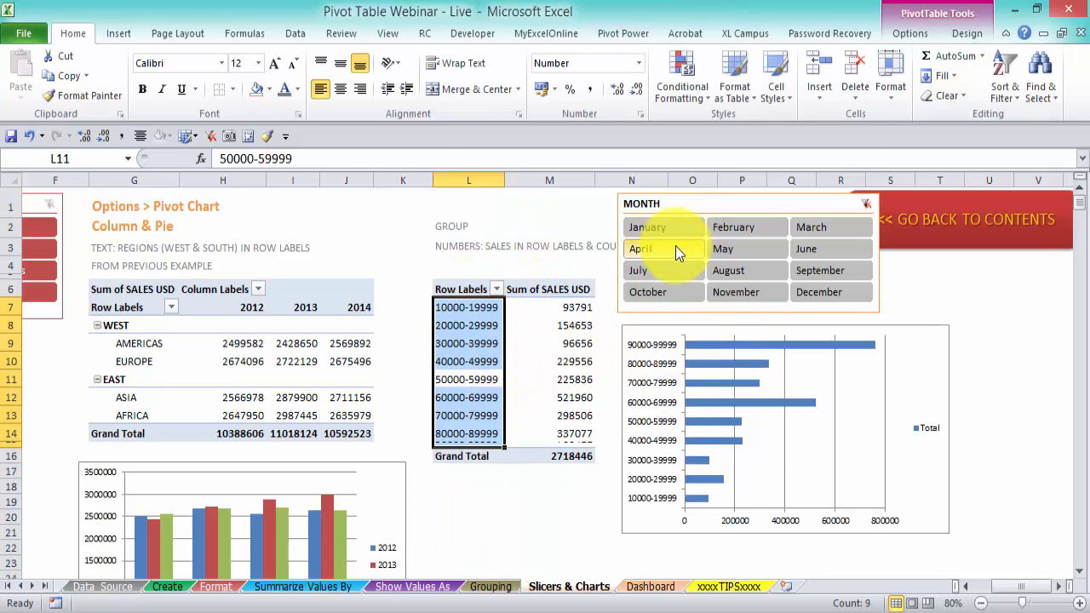
{"action": "left_click", "coordinate": [671, 271]}
{"action": "left_click", "coordinate": [672, 289]}
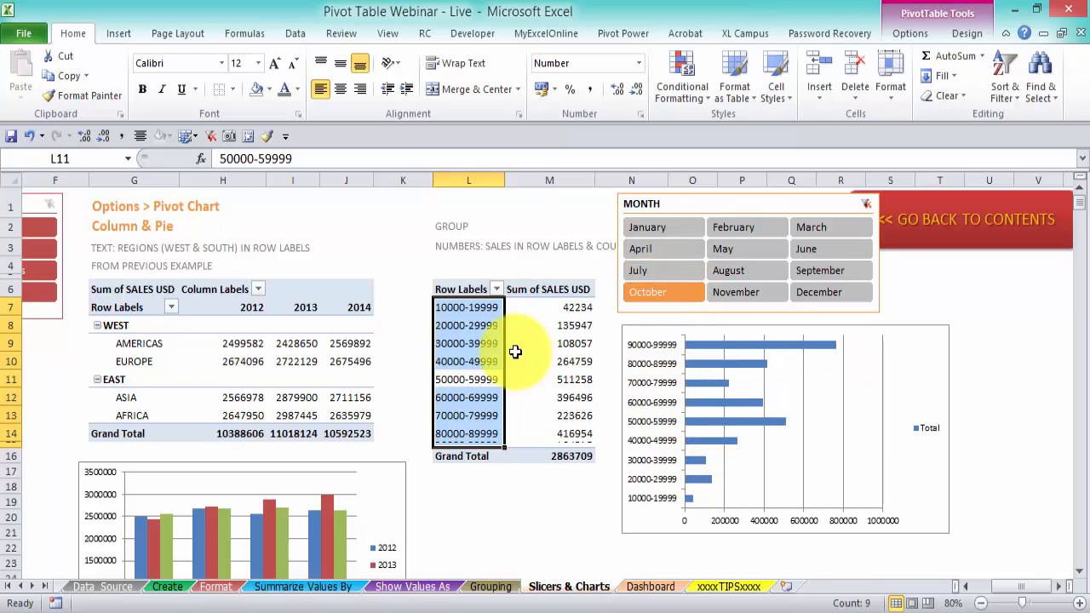
{"action": "left_click", "coordinate": [723, 292]}
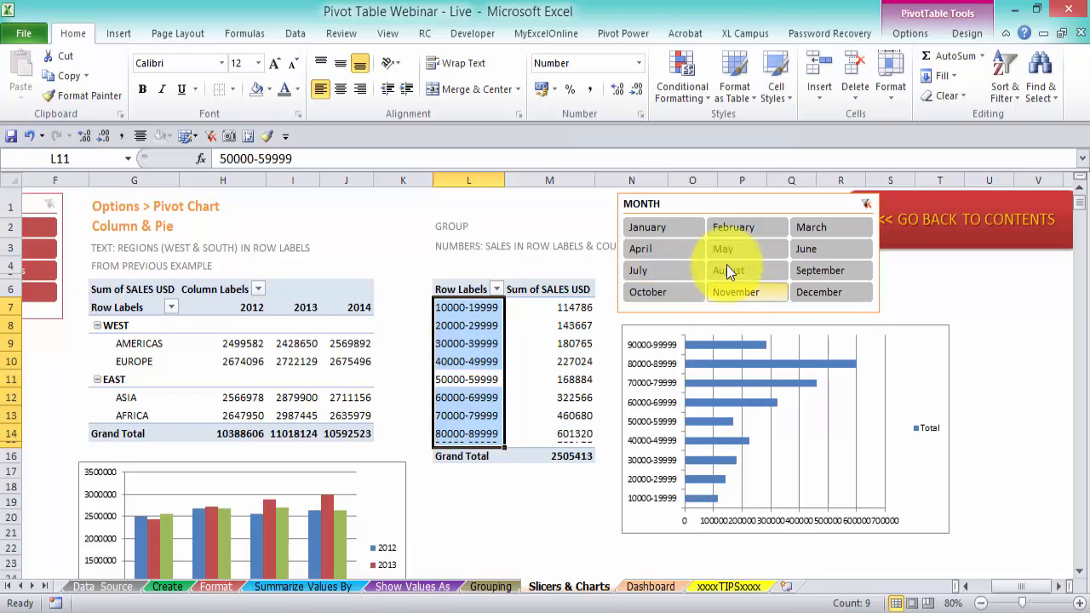
{"action": "left_click", "coordinate": [729, 268]}
{"action": "left_click_drag", "start_coordinate": [663, 228], "coordinate": [829, 225]}
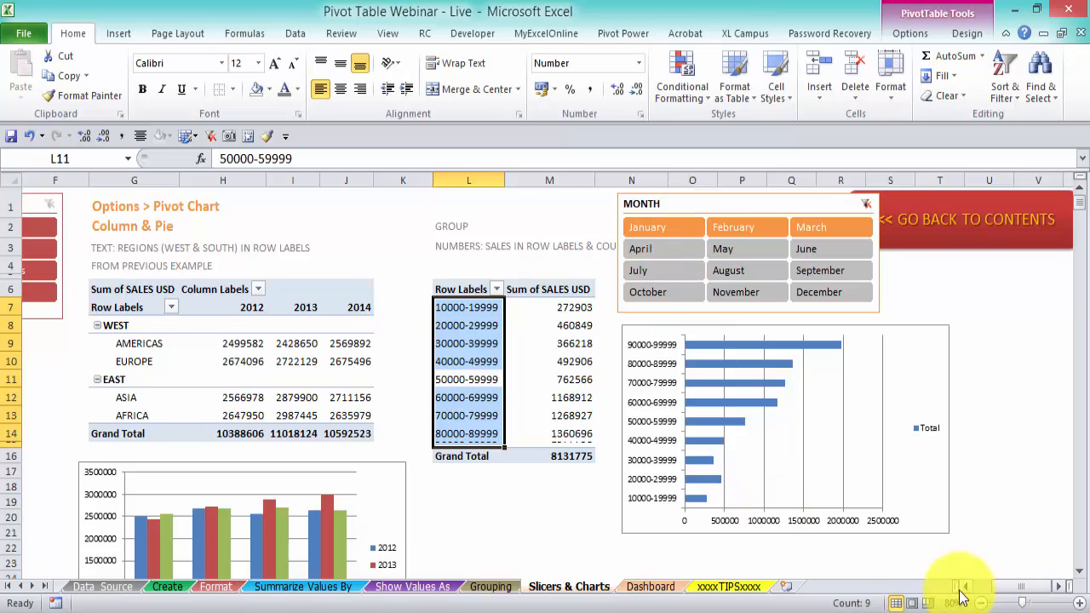
Move the SALES PERSON slicer beside the region PivotTable over columns E and F, and place the column PivotChart beneath it.
{"action": "left_click", "coordinate": [678, 201]}
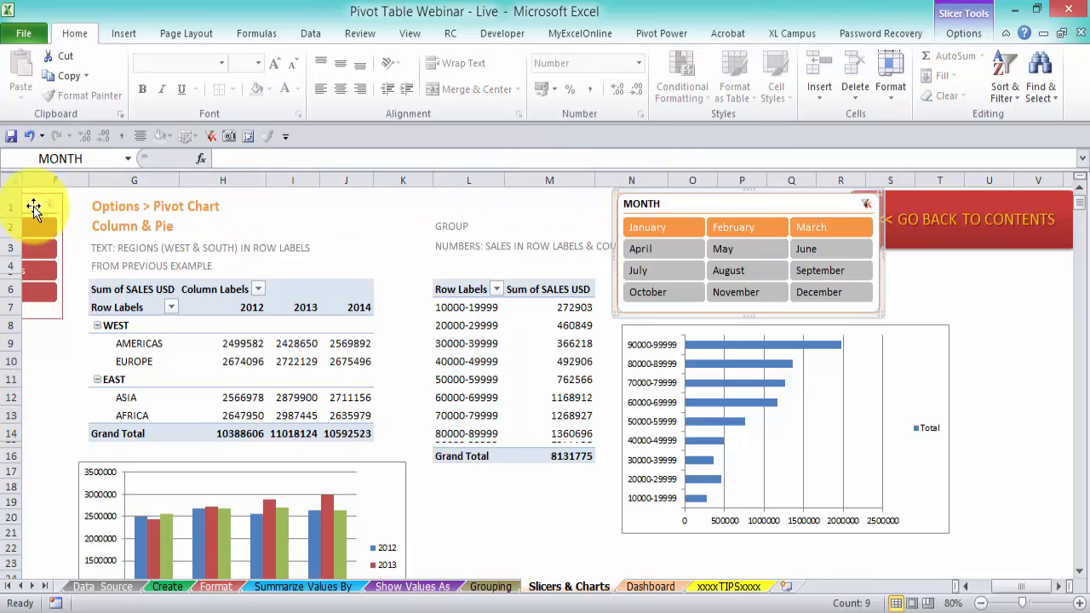
{"action": "left_click_drag", "start_coordinate": [34, 205], "coordinate": [135, 201]}
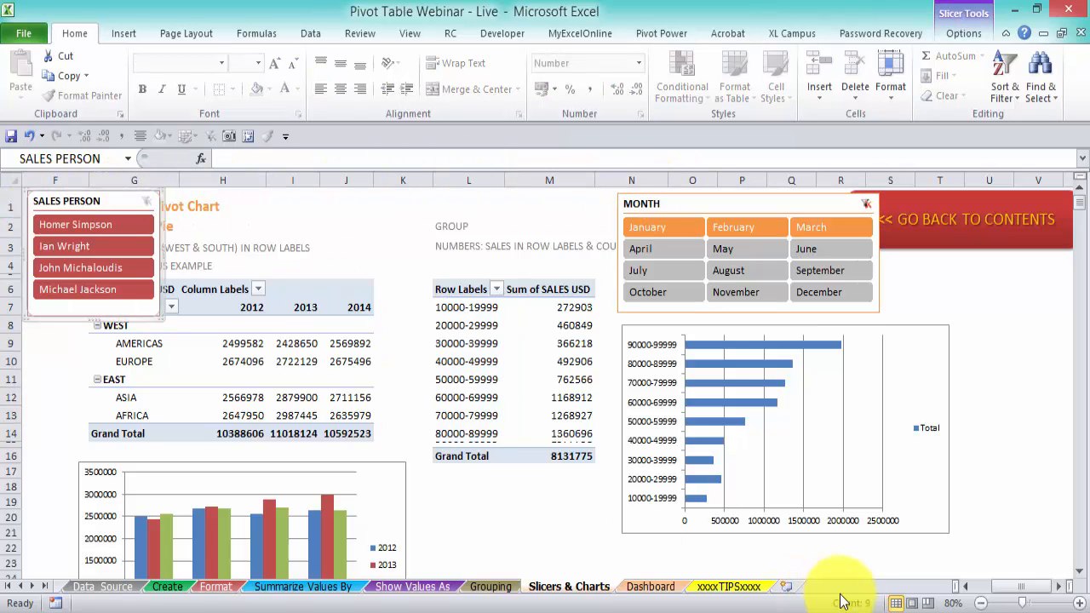
{"action": "left_click", "coordinate": [966, 587]}
{"action": "left_click_drag", "start_coordinate": [243, 200], "coordinate": [159, 202]}
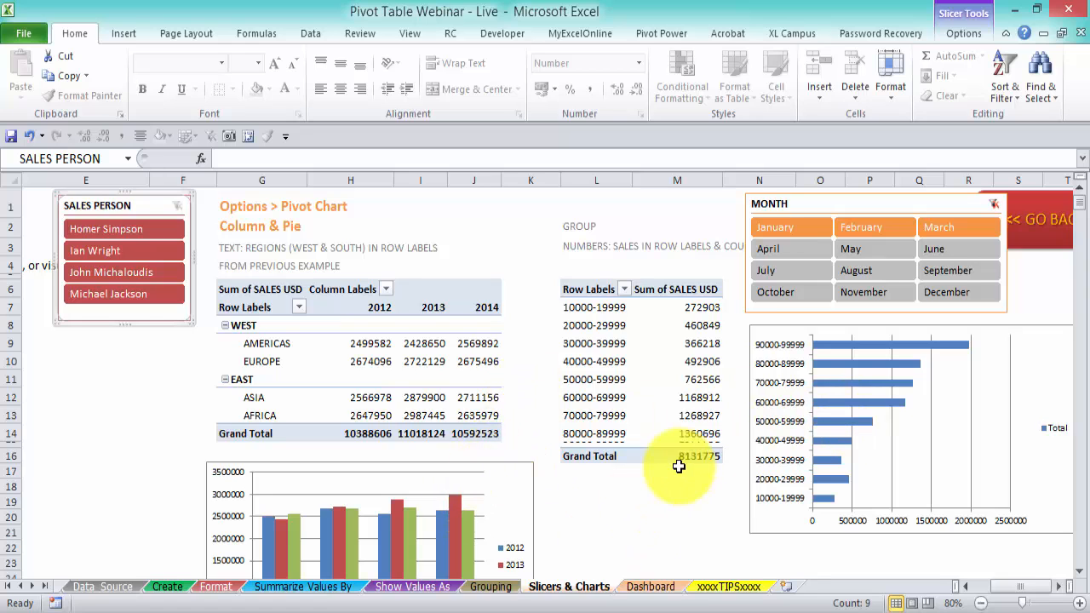
{"action": "left_click_drag", "start_coordinate": [469, 466], "coordinate": [322, 364]}
{"action": "left_click_drag", "start_coordinate": [322, 366], "coordinate": [306, 356]}
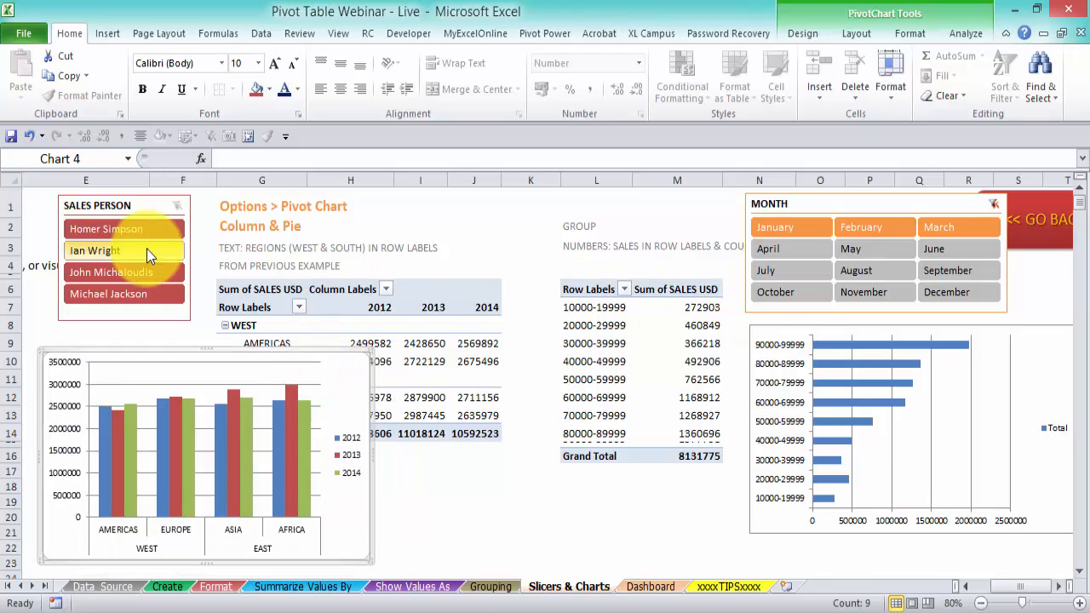
Examine which PivotTables the SALES PERSON slicer is connected to, and close its PivotTable Connections without changing anything.
{"action": "left_click", "coordinate": [133, 201]}
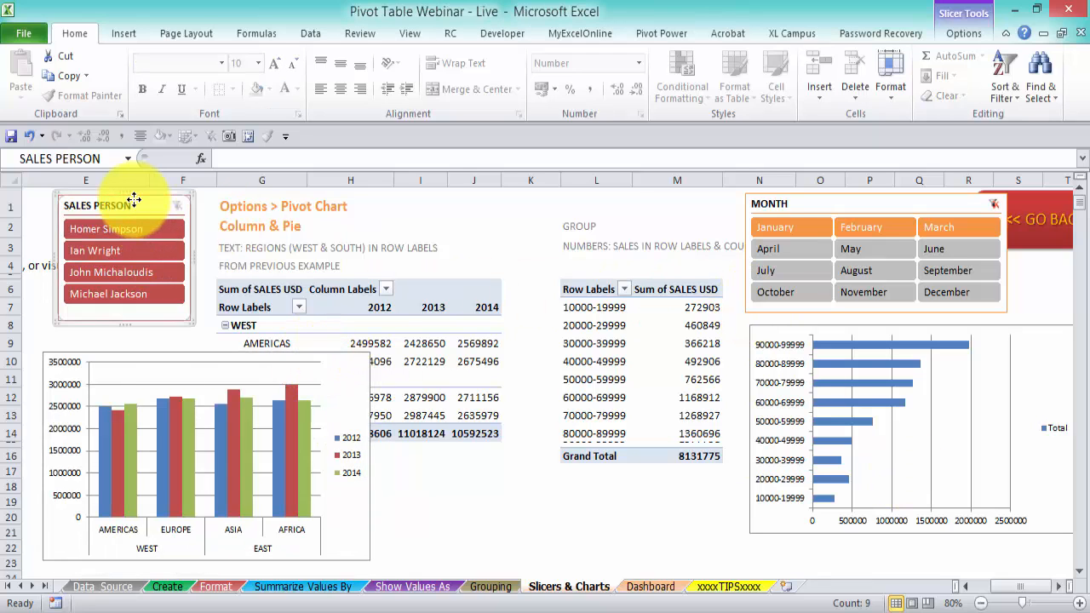
{"action": "right_click", "coordinate": [134, 200]}
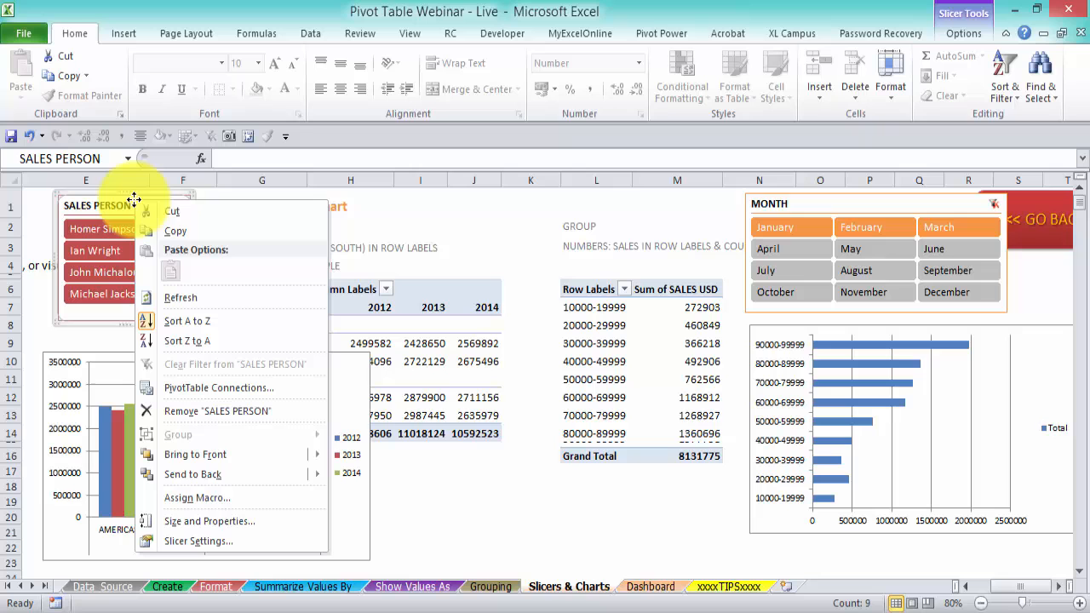
{"action": "left_click", "coordinate": [269, 388]}
{"action": "left_click_drag", "start_coordinate": [905, 349], "coordinate": [643, 201]}
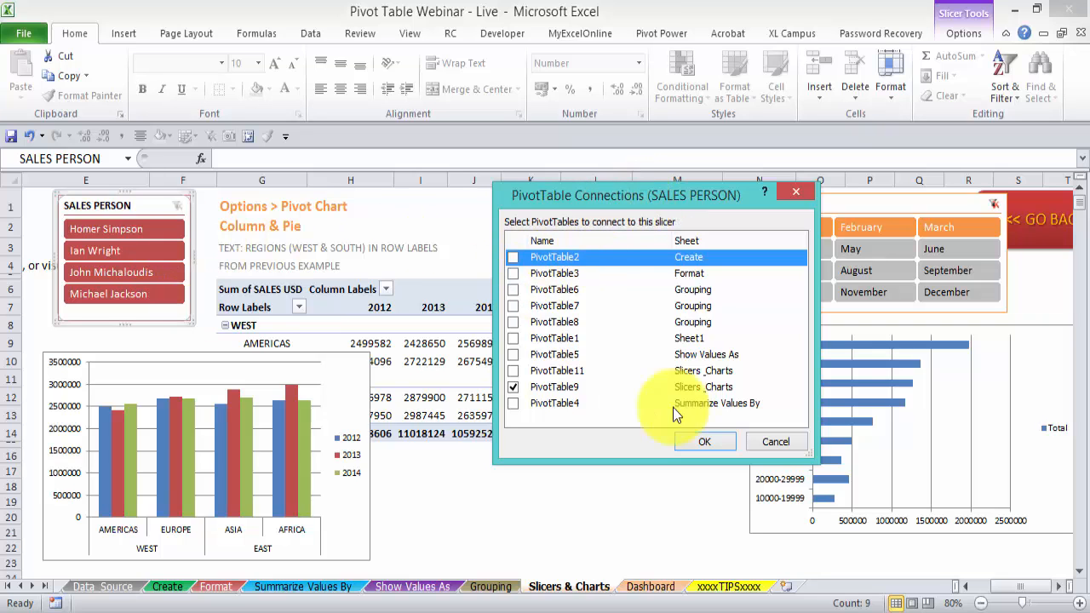
{"action": "left_click", "coordinate": [776, 441]}
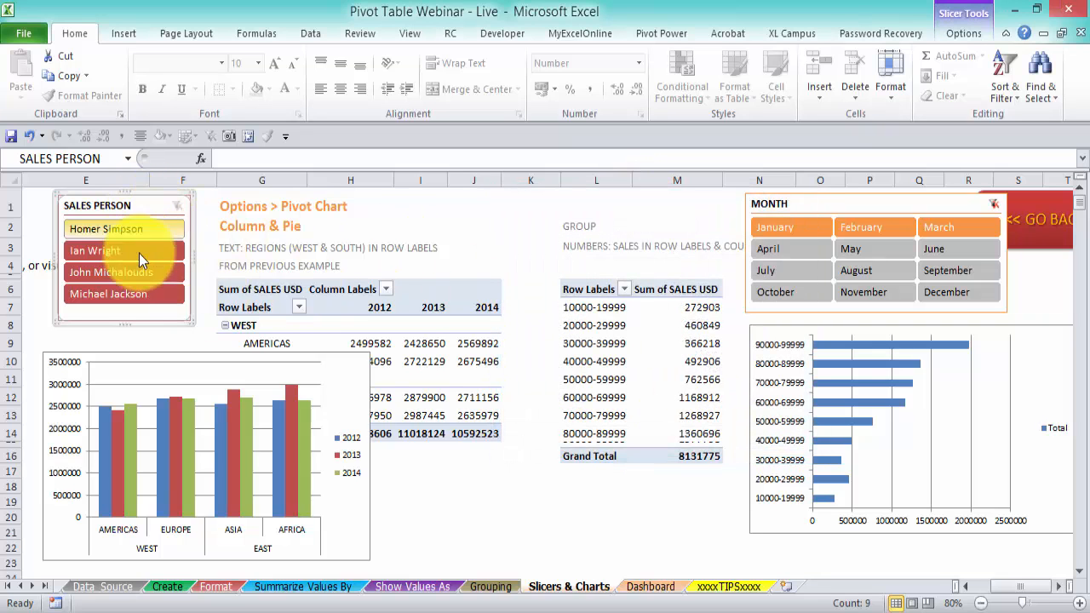
{"action": "left_click", "coordinate": [858, 203]}
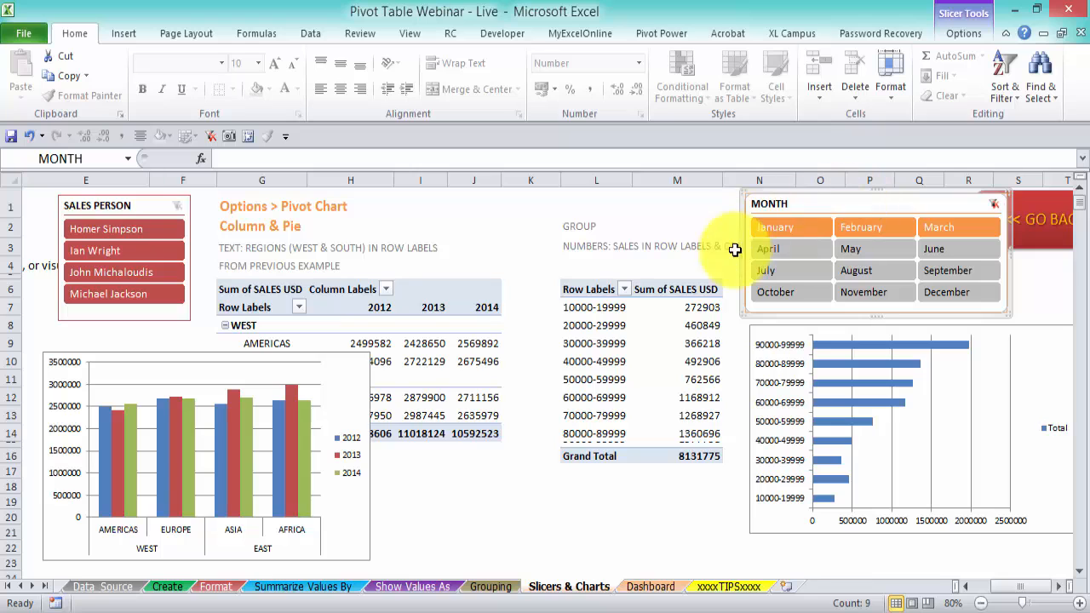
{"action": "left_click", "coordinate": [144, 207]}
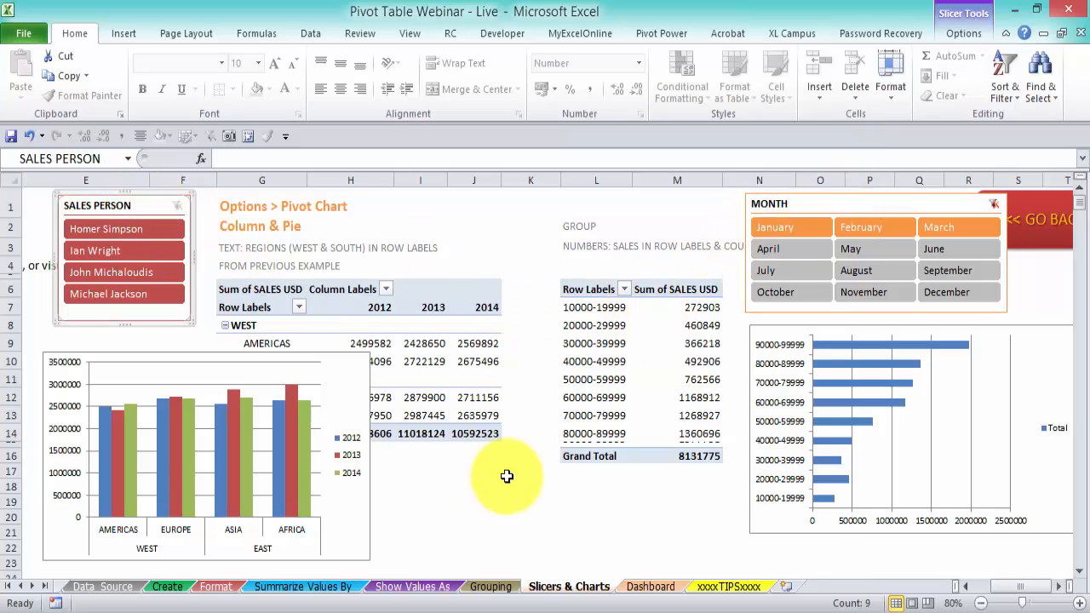
Look up the PivotTable names of the sales-range PivotTable and the region PivotTable.
{"action": "left_click", "coordinate": [613, 307]}
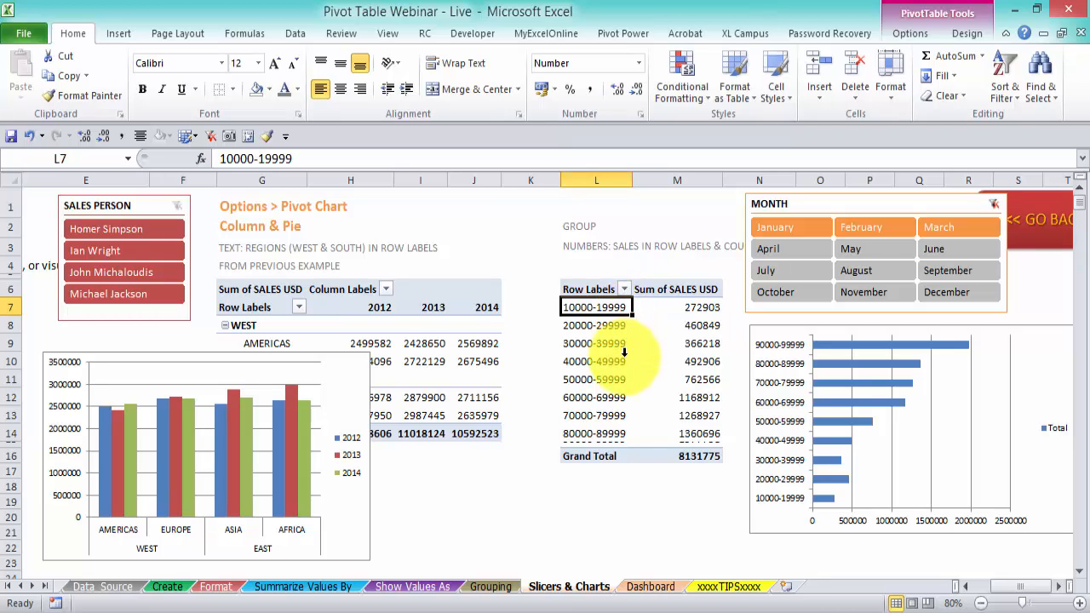
{"action": "left_click", "coordinate": [910, 33]}
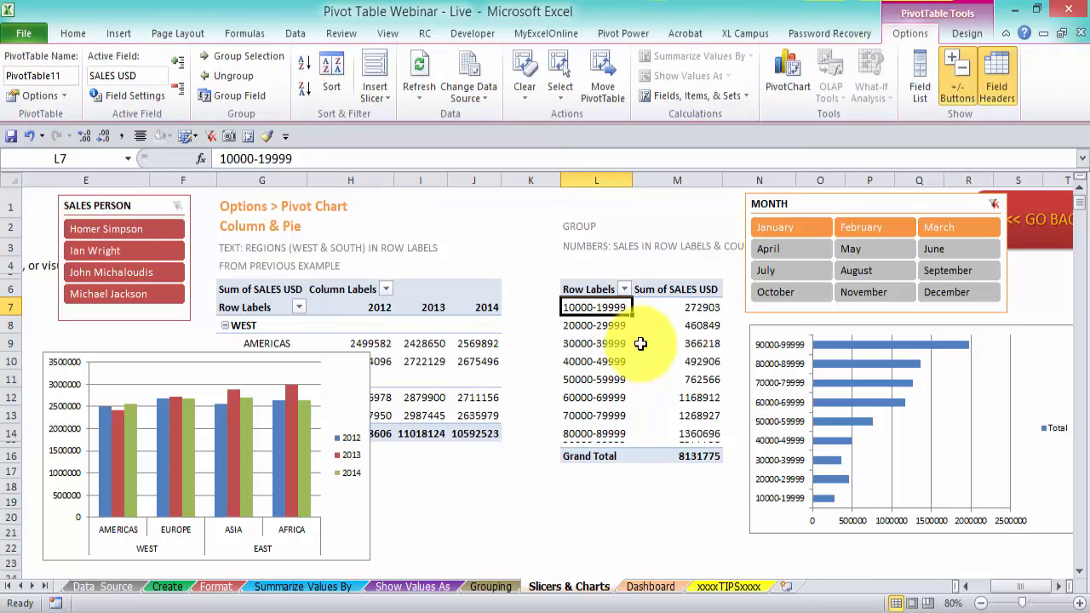
{"action": "left_click", "coordinate": [430, 343]}
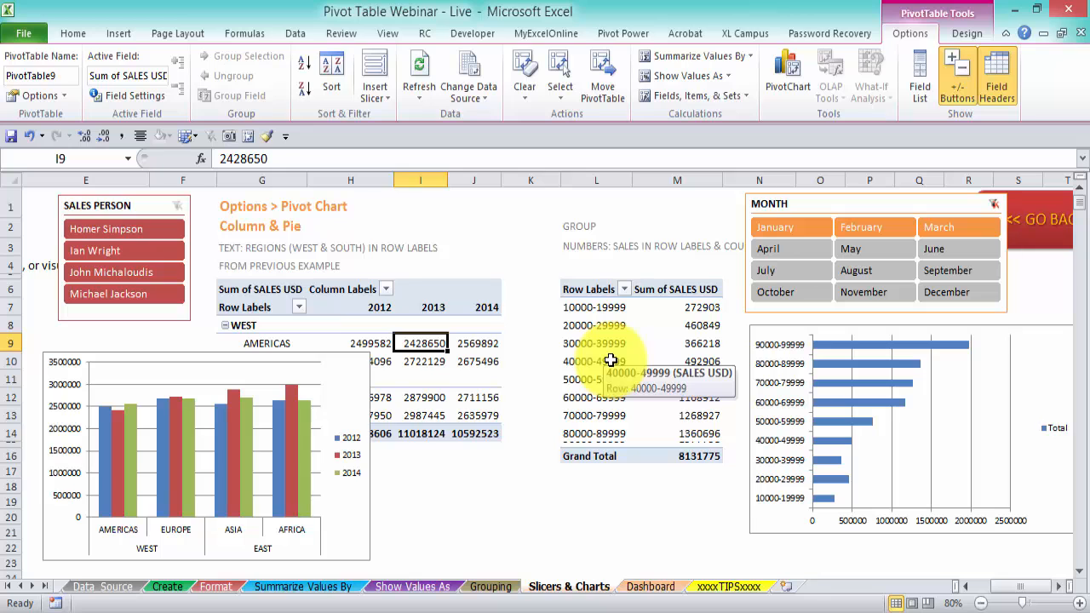
{"action": "left_click", "coordinate": [611, 361]}
Connect the SALES PERSON slicer to PivotTable11 in addition to PivotTable9.
{"action": "left_click", "coordinate": [129, 204]}
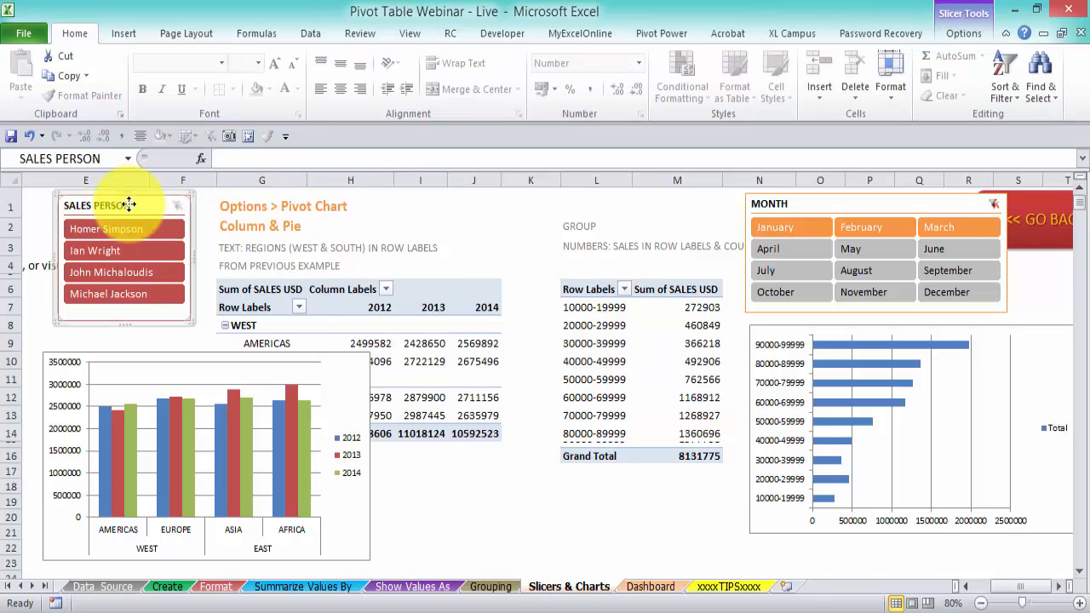
{"action": "right_click", "coordinate": [129, 205]}
{"action": "left_click", "coordinate": [260, 394]}
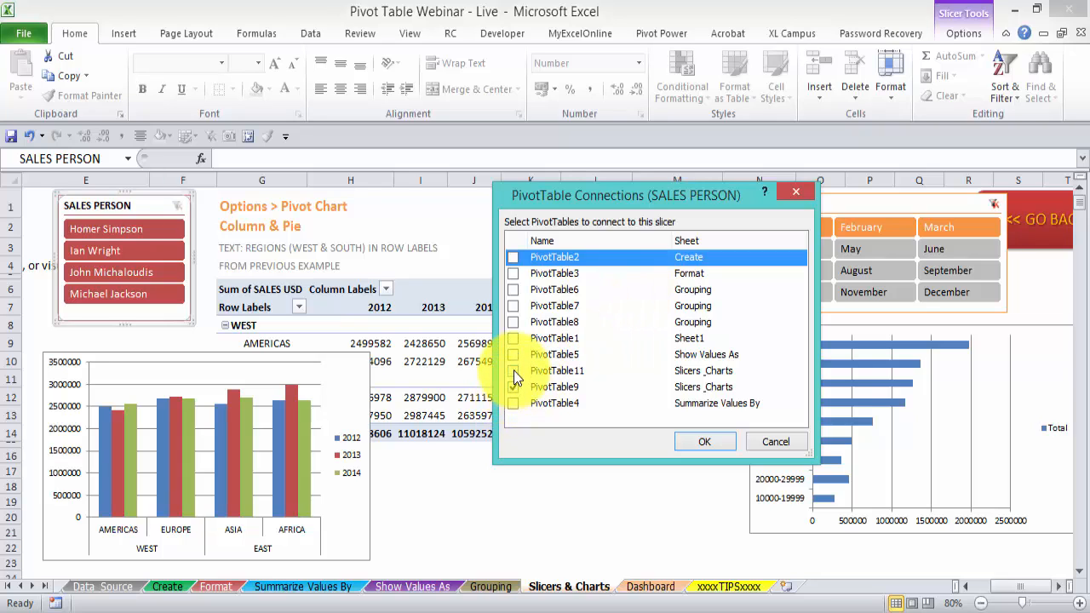
{"action": "left_click", "coordinate": [513, 370]}
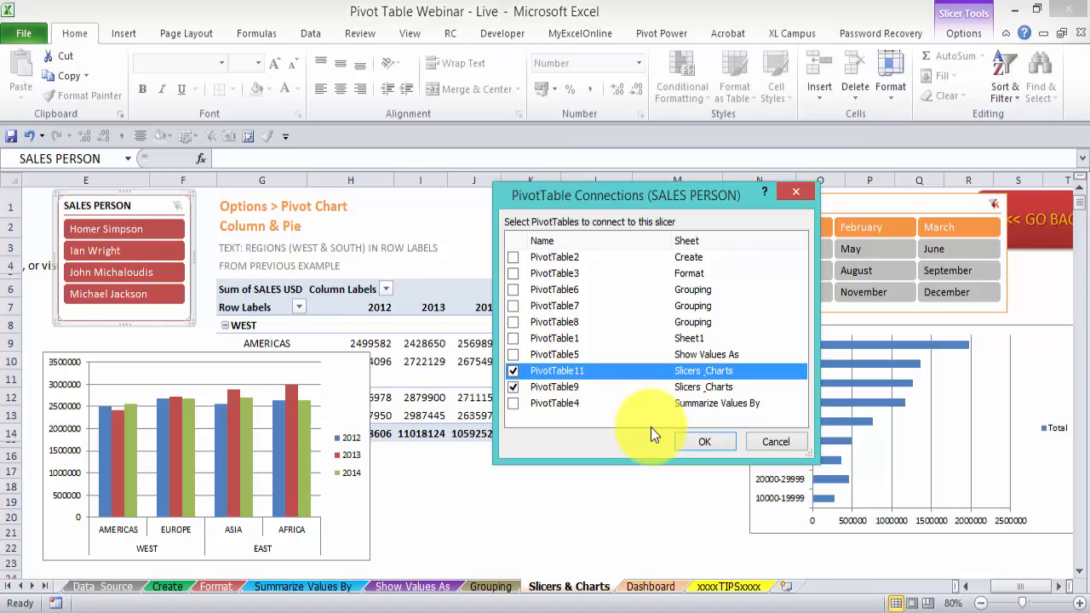
{"action": "left_click", "coordinate": [704, 442]}
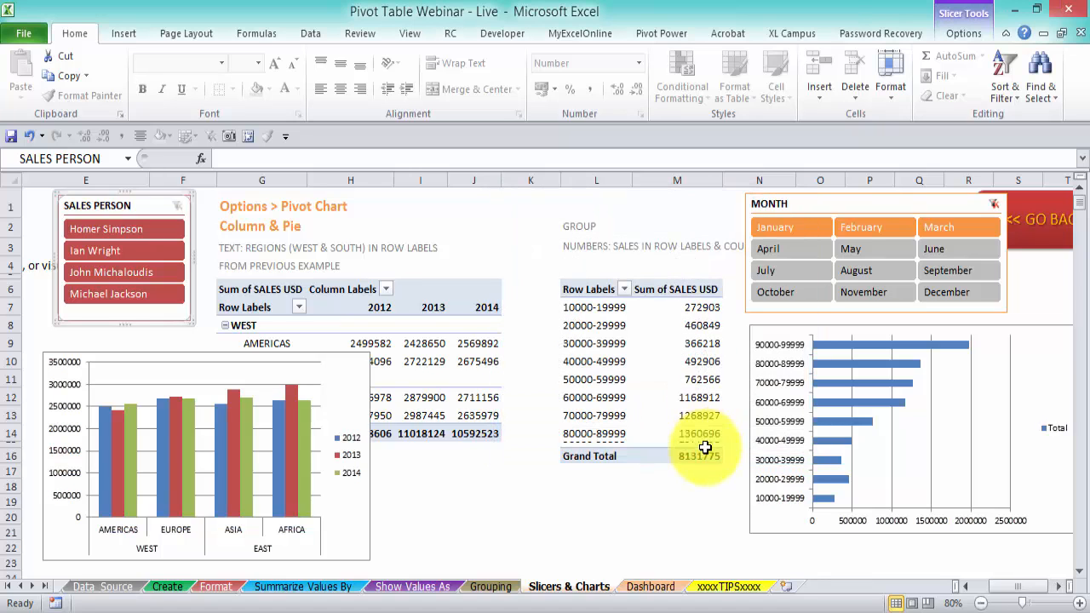
Connect the MONTH slicer to PivotTable9 in addition to PivotTable11.
{"action": "left_click", "coordinate": [932, 207]}
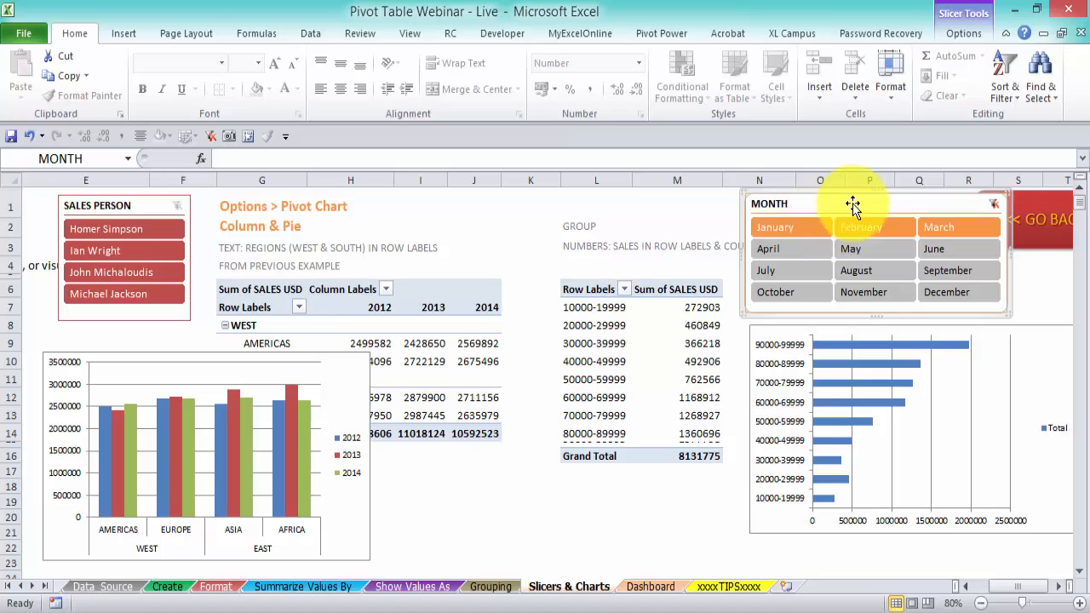
{"action": "right_click", "coordinate": [853, 203]}
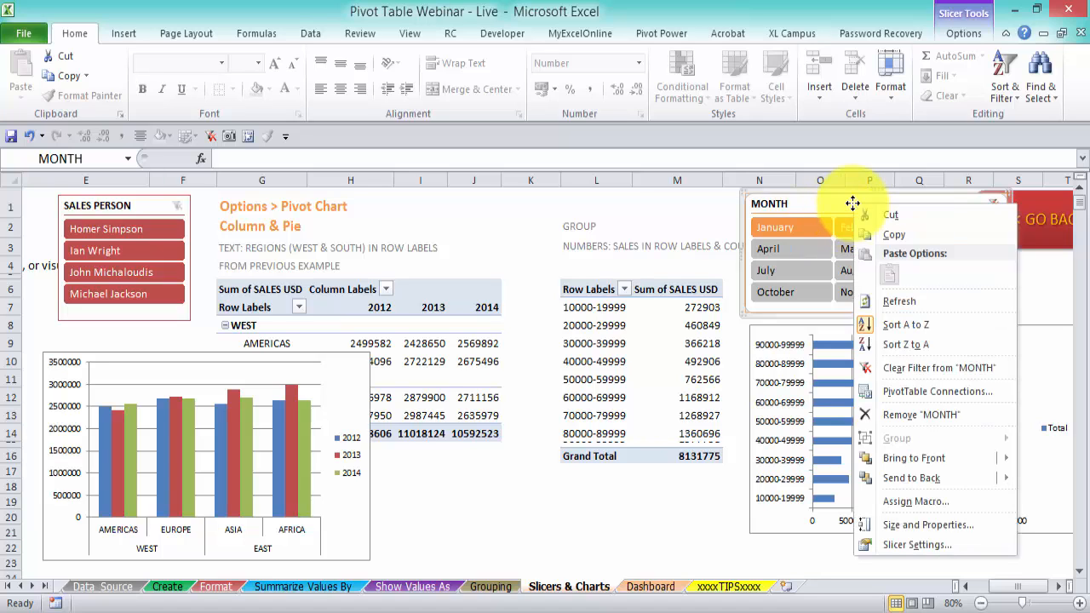
{"action": "left_click", "coordinate": [959, 391]}
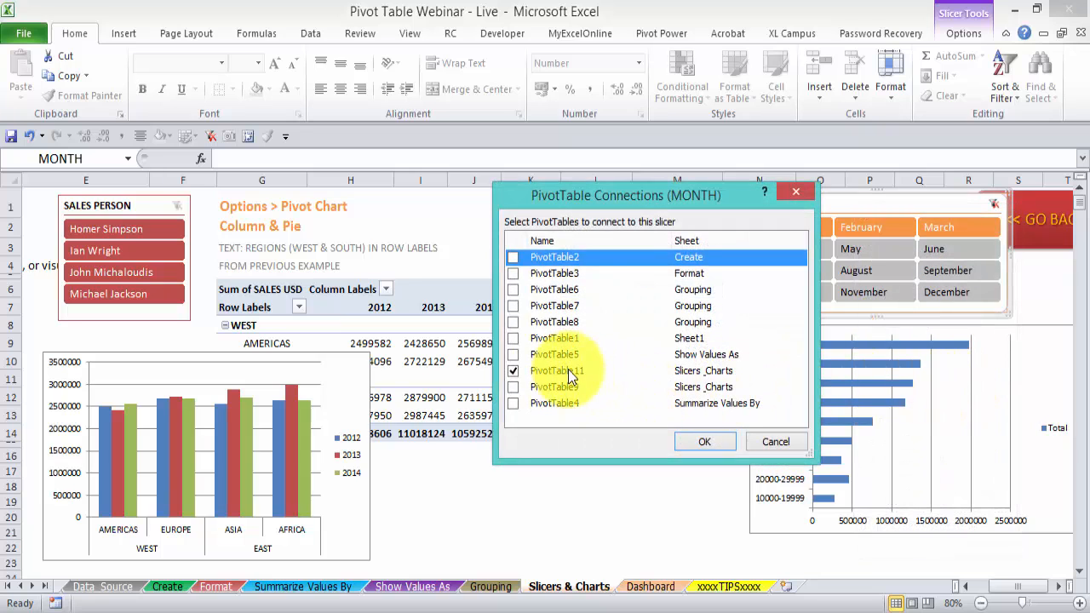
{"action": "left_click", "coordinate": [513, 387]}
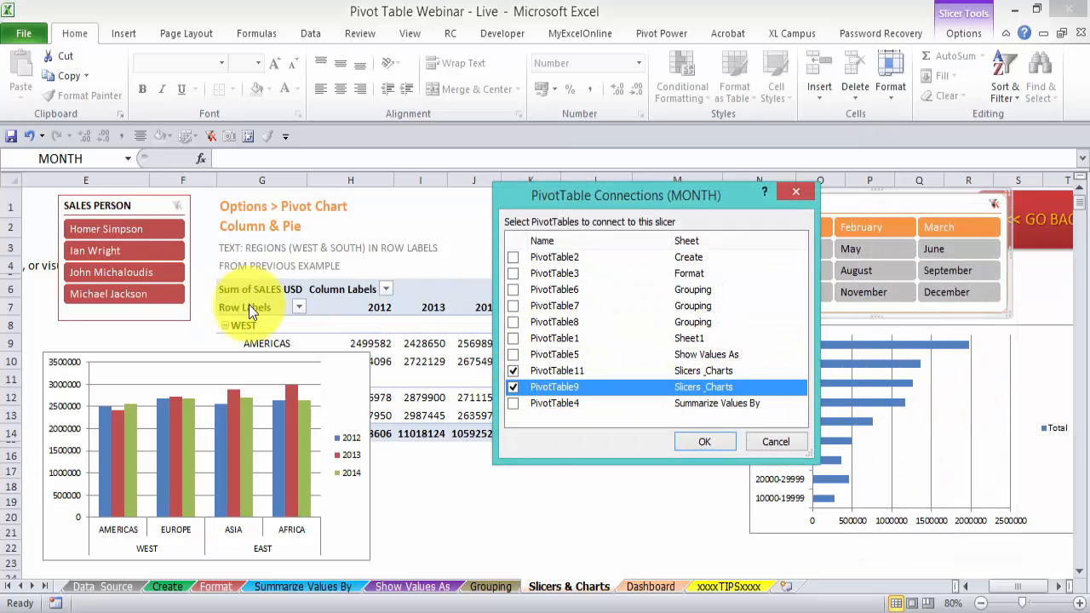
{"action": "left_click", "coordinate": [704, 441]}
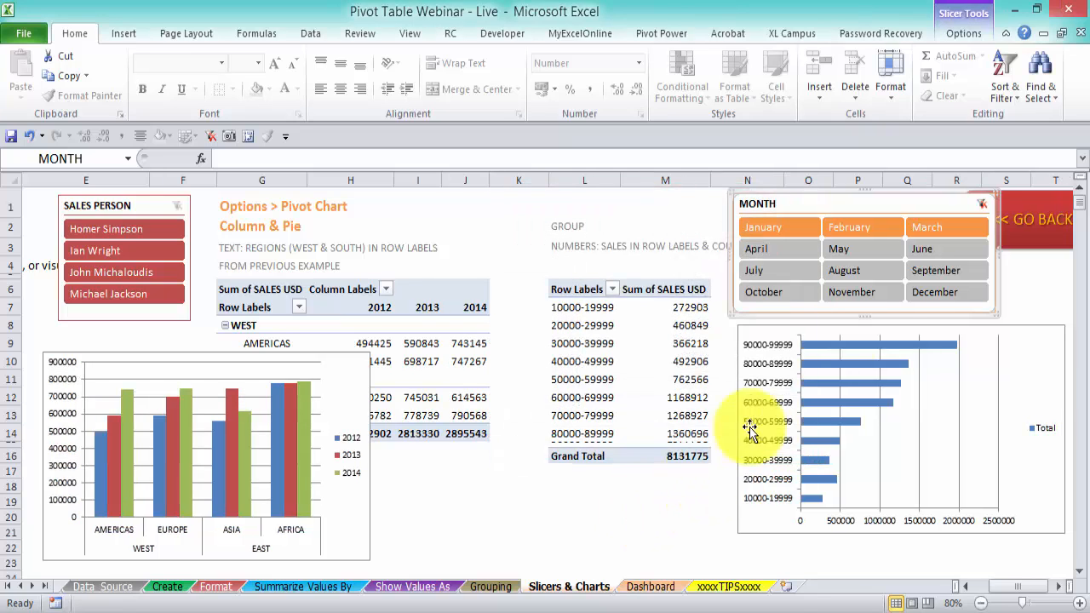
Clear the MONTH filter, filter both PivotTables by January, April, July, October and November in turn, and select every month again.
{"action": "left_click", "coordinate": [984, 203]}
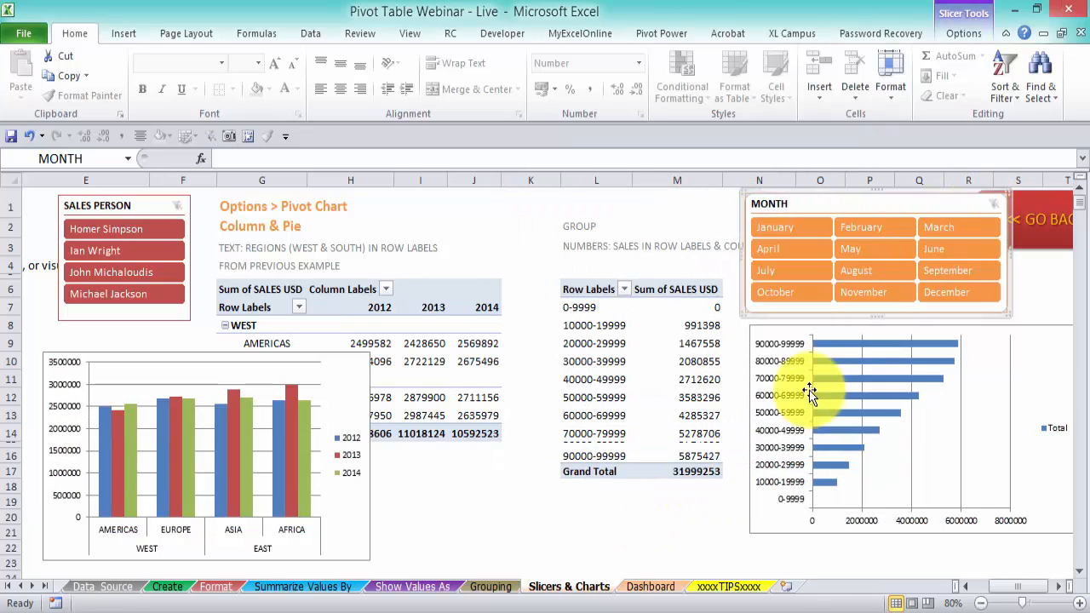
{"action": "left_click", "coordinate": [780, 228]}
{"action": "left_click", "coordinate": [810, 247]}
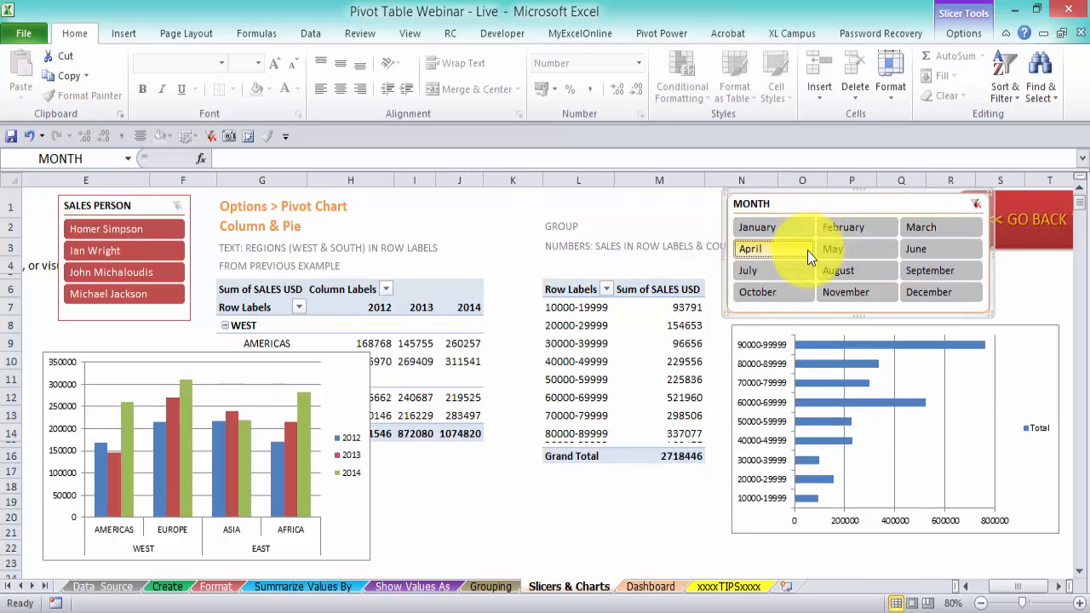
{"action": "left_click", "coordinate": [802, 270]}
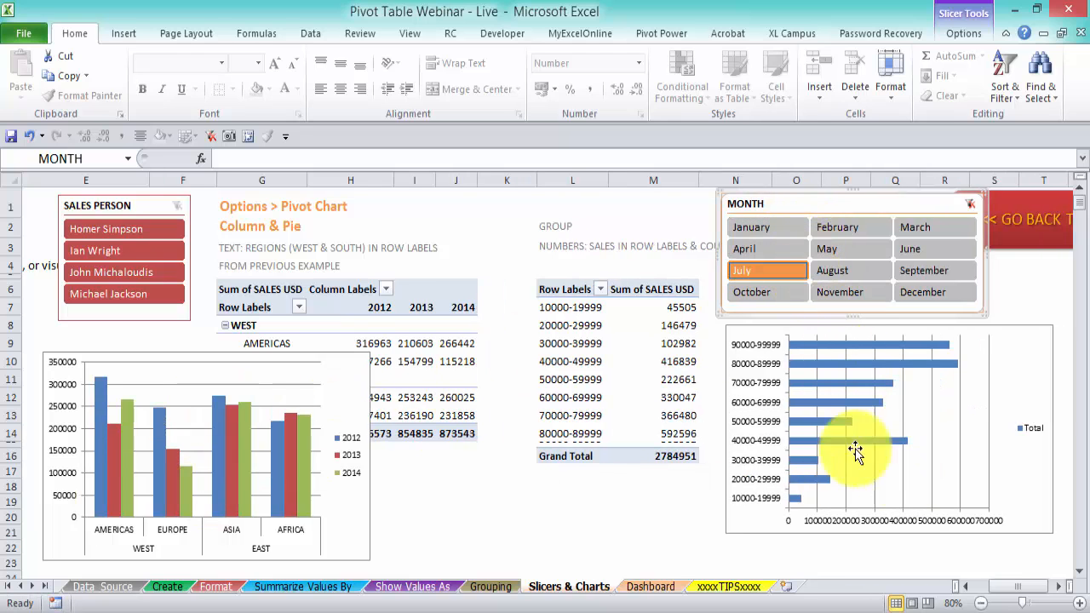
{"action": "mouse_move", "coordinate": [247, 460]}
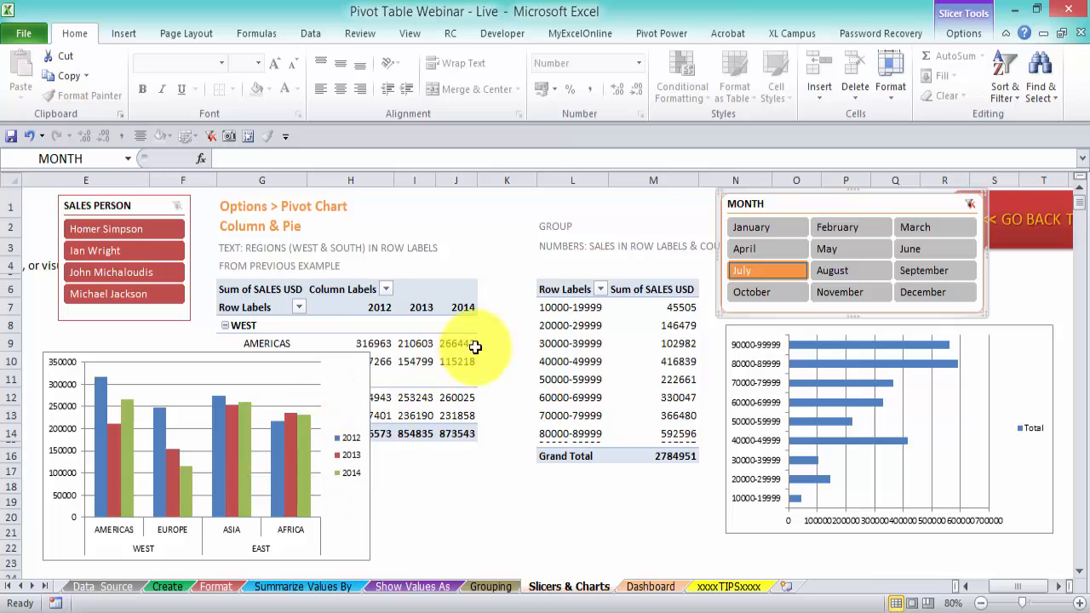
{"action": "left_click", "coordinate": [788, 298]}
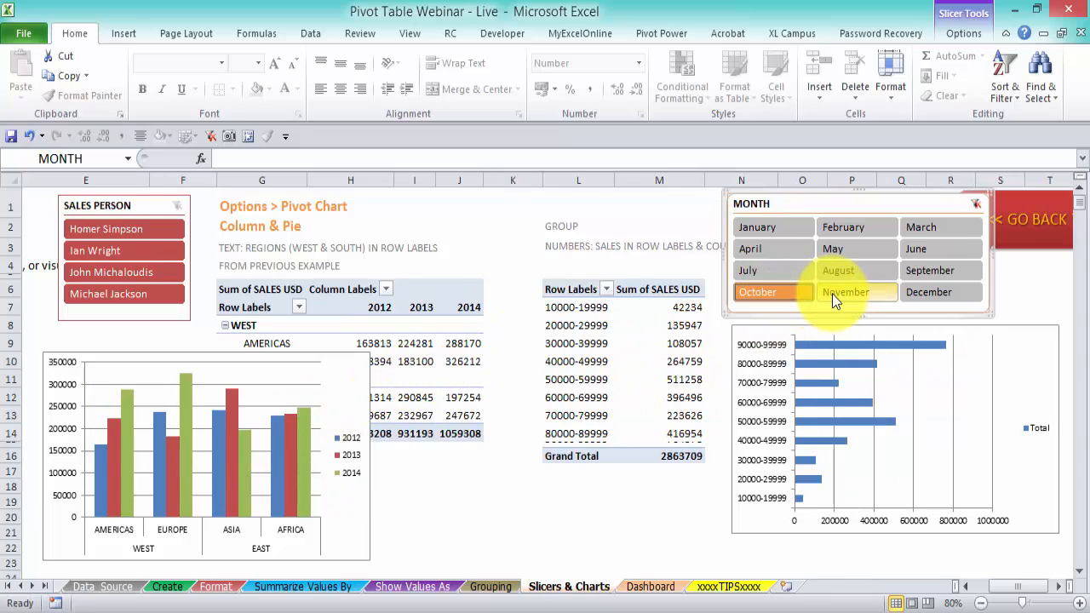
{"action": "left_click", "coordinate": [839, 294]}
{"action": "left_click", "coordinate": [971, 204]}
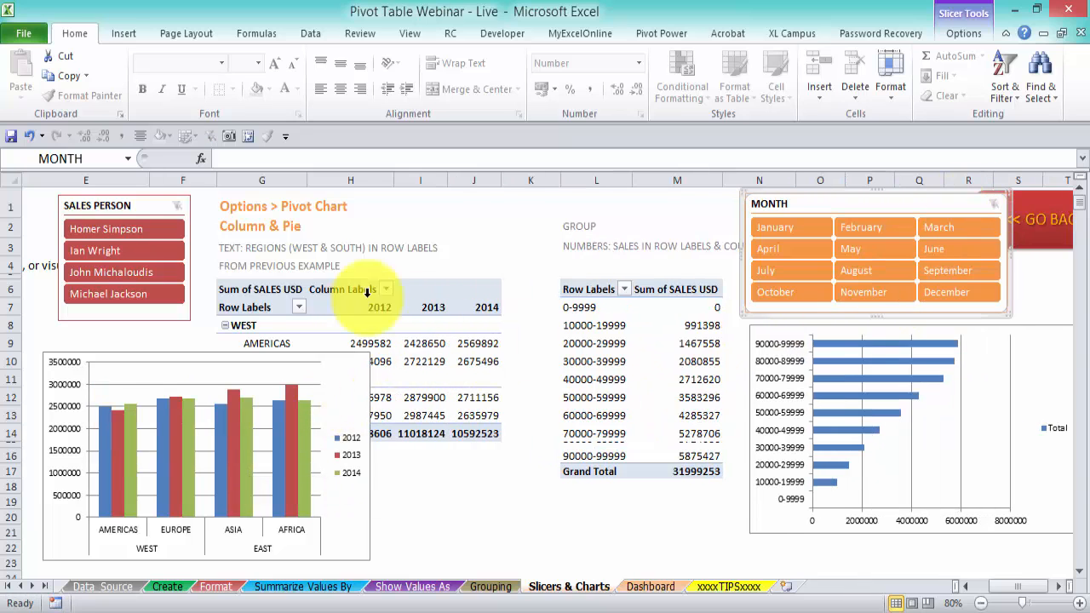
Filter both PivotTables and charts by each sales person in turn, and clear the SALES PERSON filter.
{"action": "left_click", "coordinate": [157, 230]}
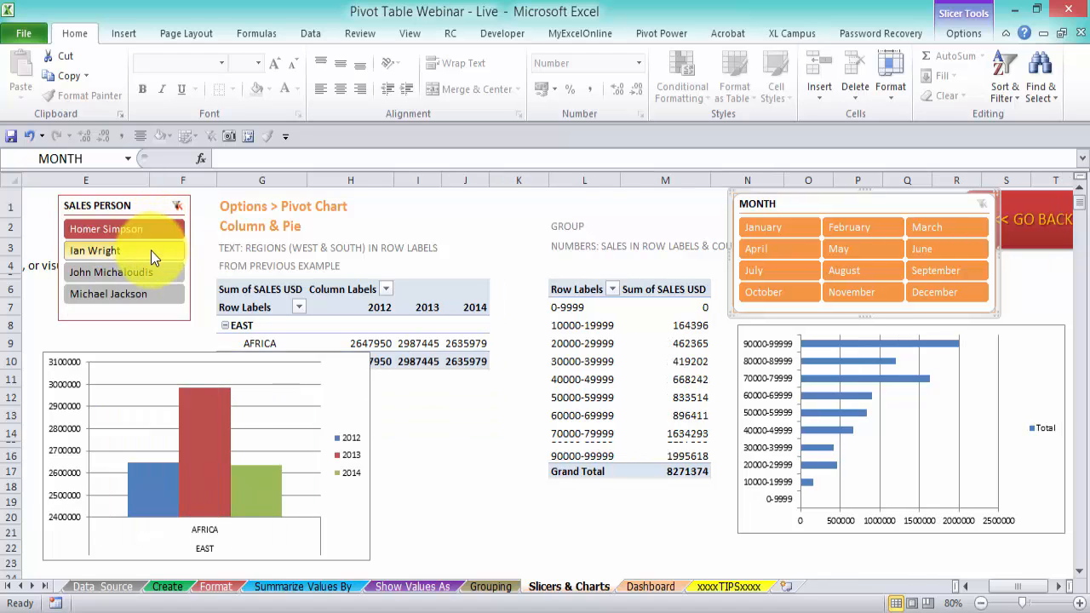
{"action": "left_click", "coordinate": [151, 251]}
{"action": "left_click", "coordinate": [143, 270]}
{"action": "left_click", "coordinate": [139, 297]}
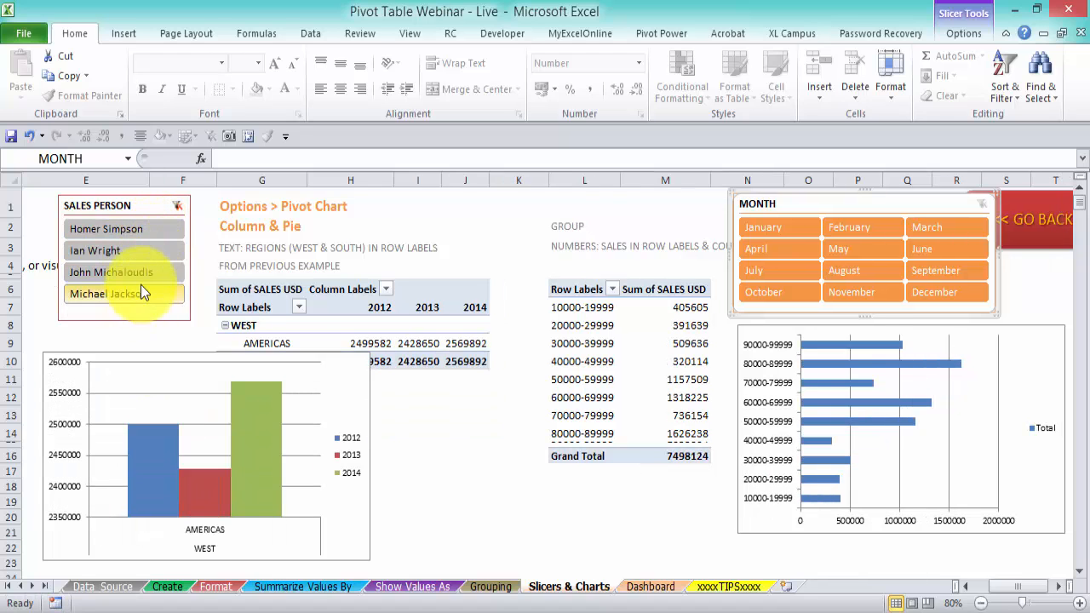
{"action": "left_click", "coordinate": [145, 270]}
{"action": "left_click", "coordinate": [146, 256]}
{"action": "left_click", "coordinate": [177, 206]}
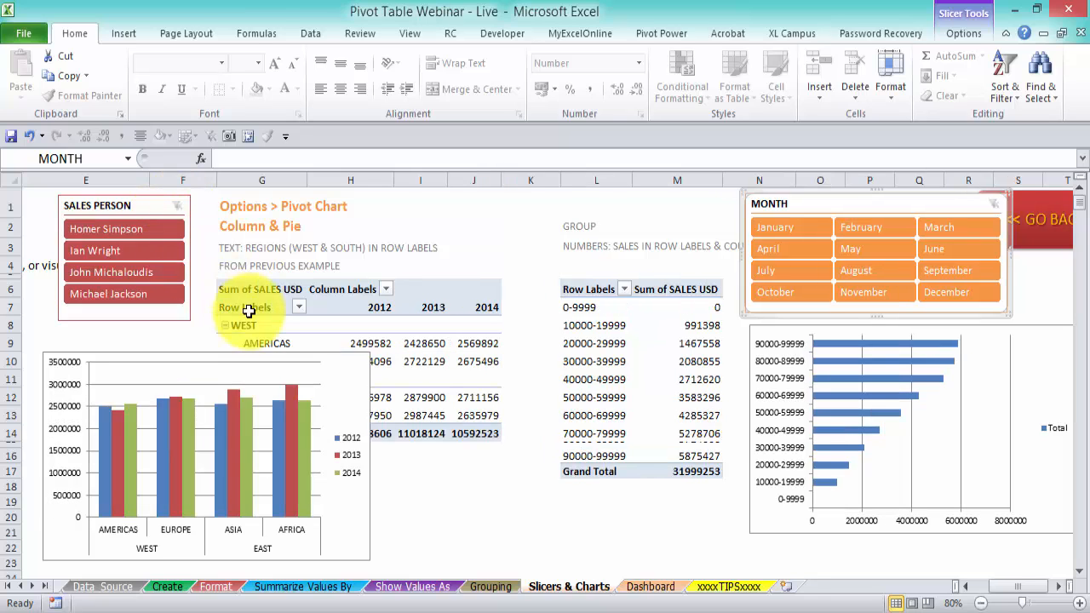
Cut both slicers and both PivotCharts from the Slicers & Charts sheet and paste them at cell B3 of the Dashboard sheet.
{"action": "left_click", "coordinate": [157, 201]}
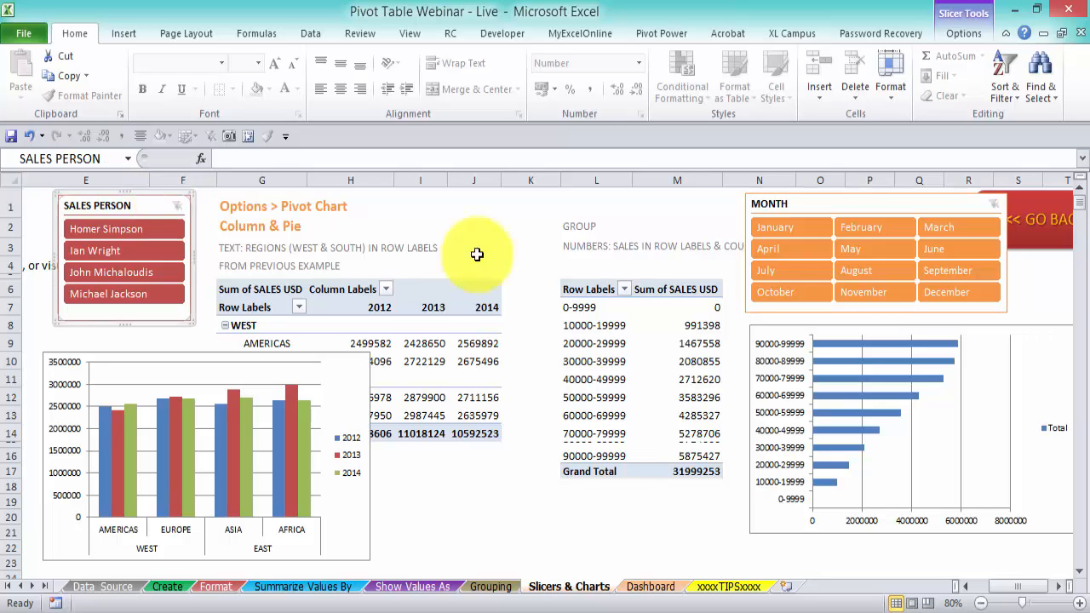
{"action": "left_click", "coordinate": [835, 207]}
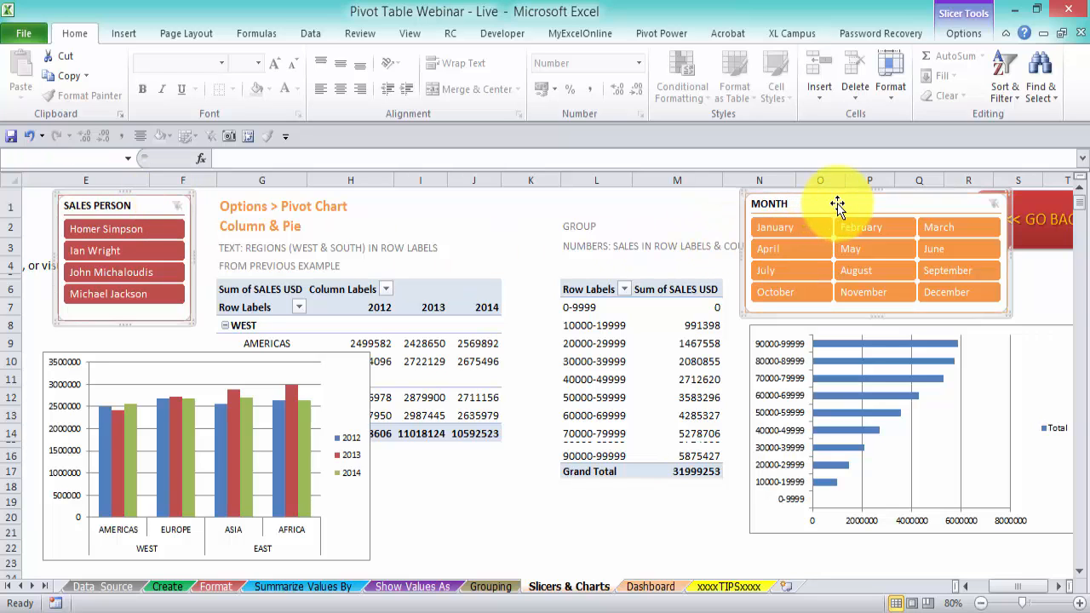
{"action": "left_click", "coordinate": [989, 331], "text": "ctrl"}
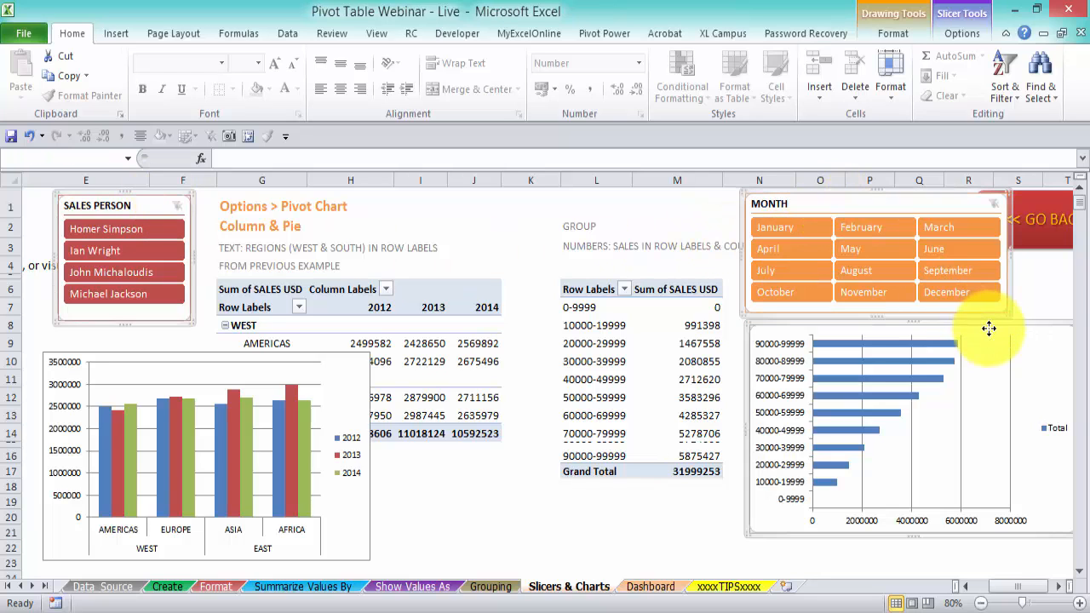
{"action": "left_click", "coordinate": [348, 356], "text": "ctrl"}
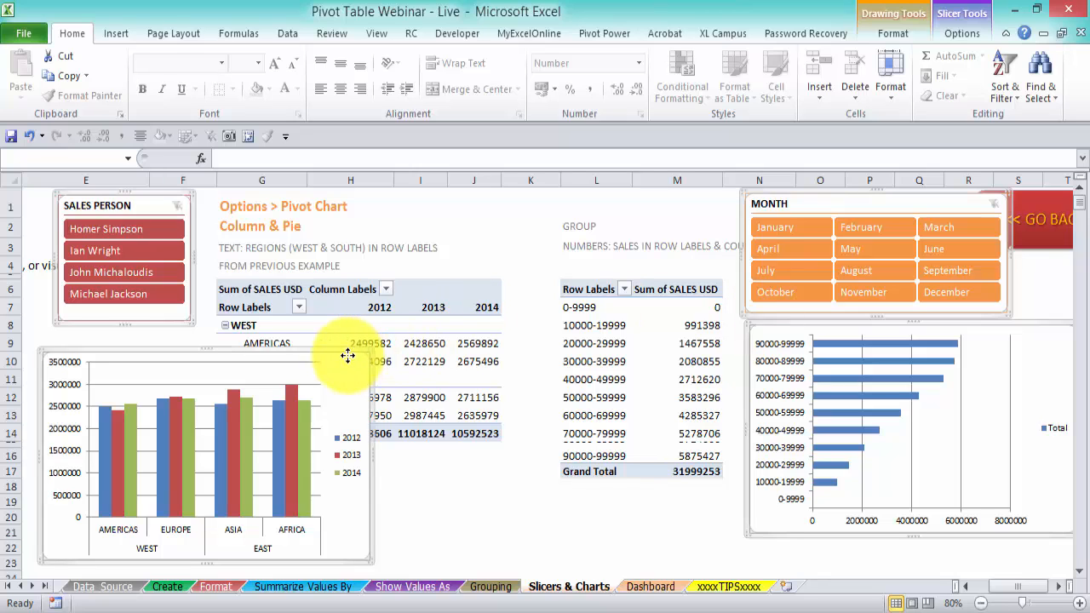
{"action": "key", "text": "Delete"}
{"action": "left_click", "coordinate": [651, 586]}
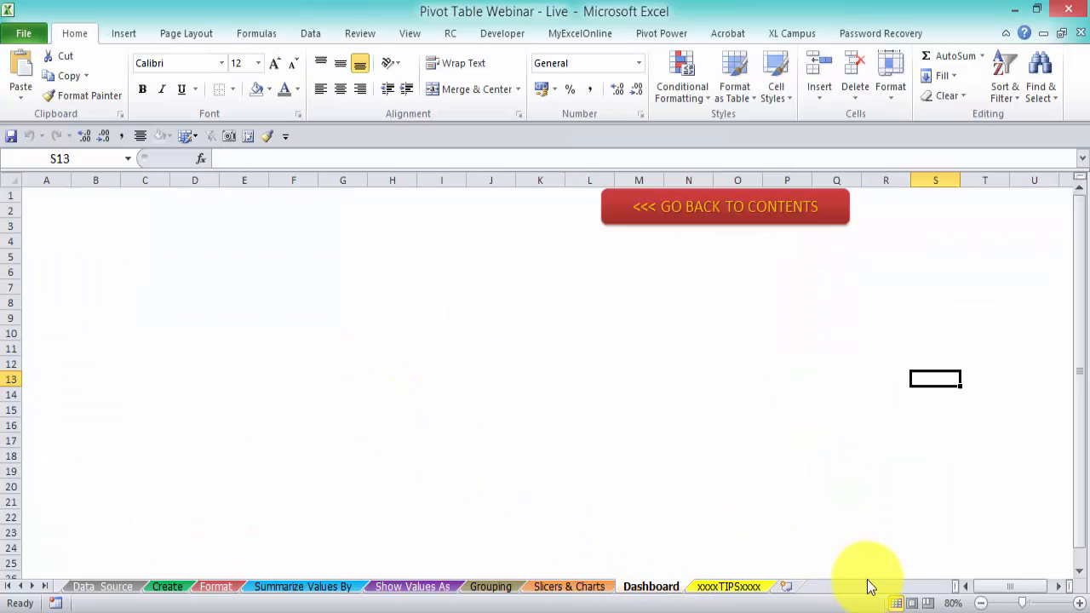
{"action": "left_click", "coordinate": [106, 221]}
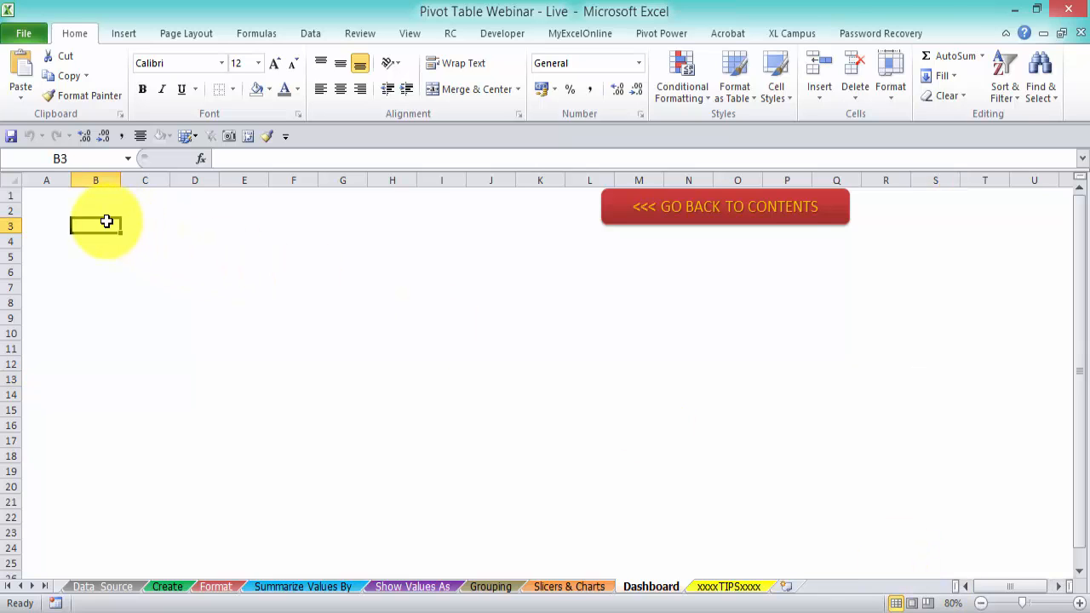
{"action": "key", "text": "ctrl+v"}
{"action": "key", "text": "Escape"}
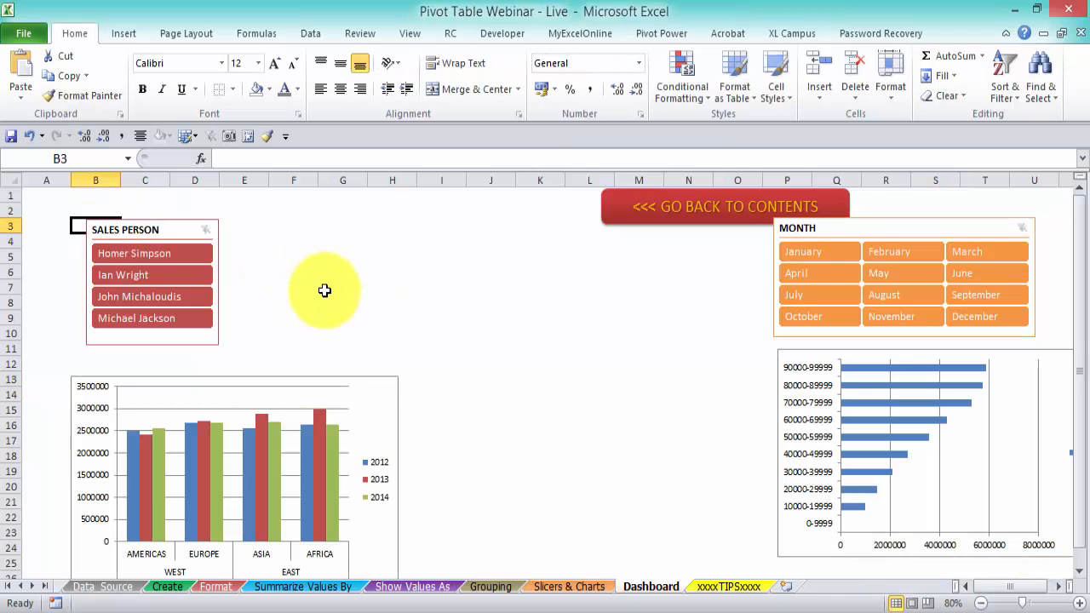
Arrange the Dashboard with the region and sales-range charts side by side and the SALES PERSON and MONTH slicers in a row above them.
{"action": "left_click_drag", "start_coordinate": [175, 224], "coordinate": [122, 192]}
{"action": "left_click_drag", "start_coordinate": [973, 229], "coordinate": [378, 199]}
{"action": "left_click_drag", "start_coordinate": [331, 380], "coordinate": [292, 340]}
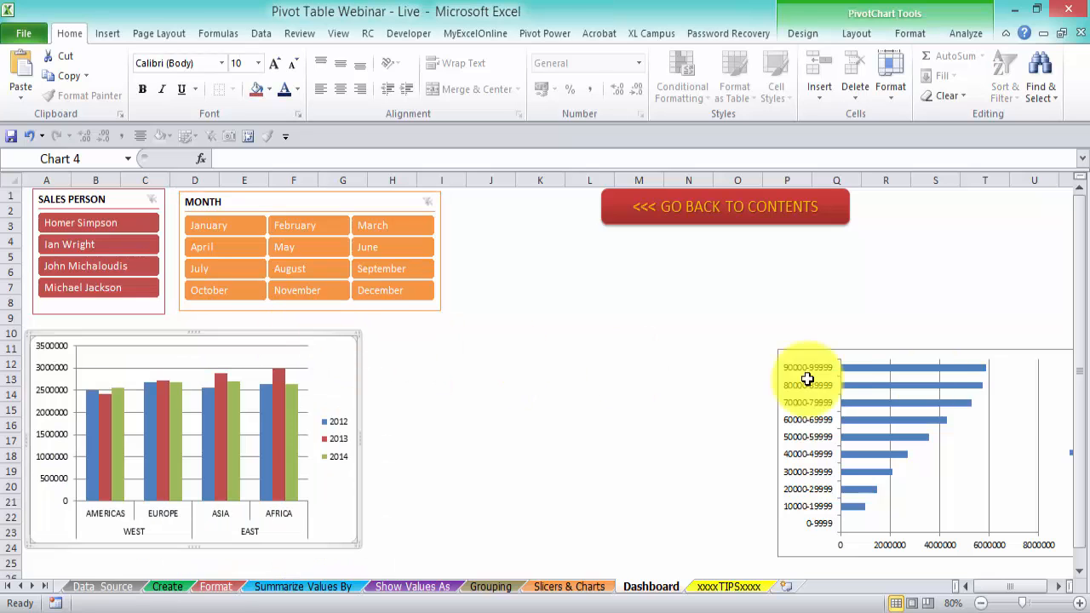
{"action": "left_click_drag", "start_coordinate": [995, 350], "coordinate": [597, 339]}
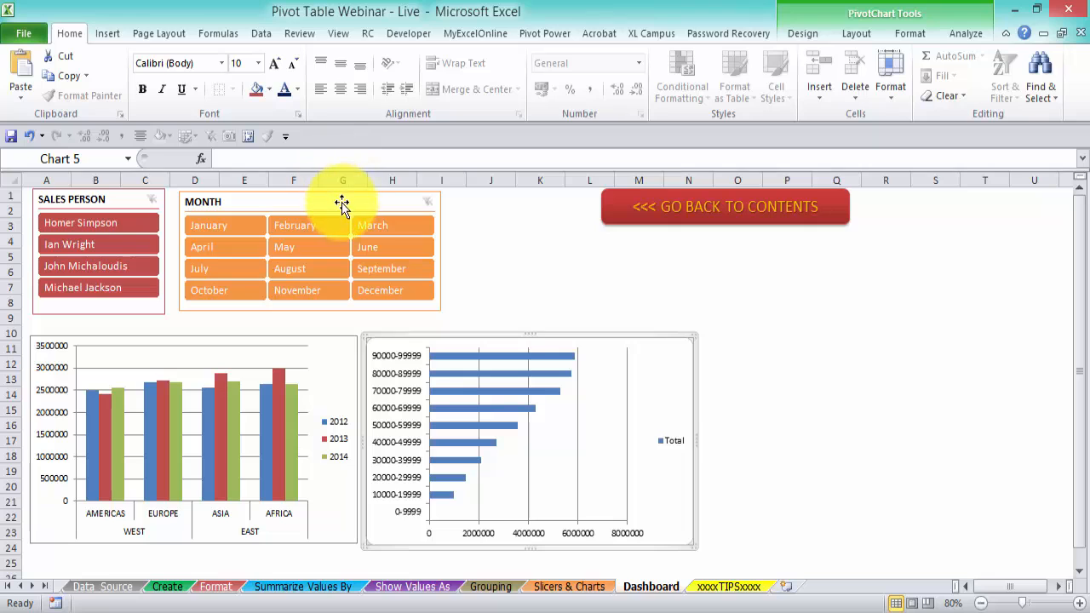
{"action": "left_click_drag", "start_coordinate": [343, 203], "coordinate": [460, 203]}
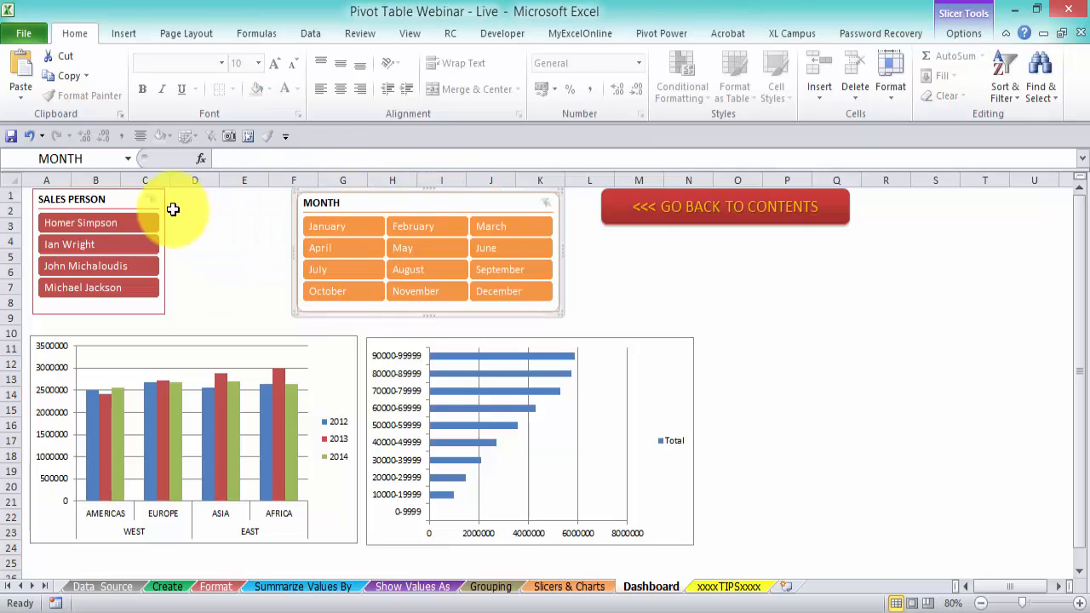
{"action": "left_click_drag", "start_coordinate": [144, 204], "coordinate": [231, 204]}
{"action": "left_click", "coordinate": [906, 397]}
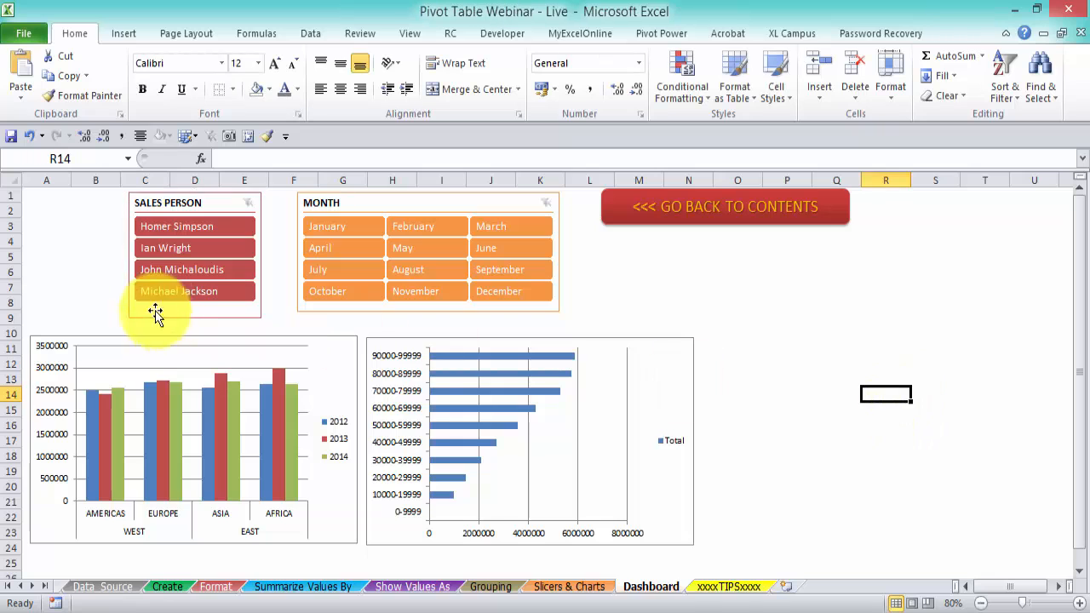
Filter the Dashboard charts by January, April, July, October, August and May in turn.
{"action": "left_click", "coordinate": [369, 231]}
{"action": "left_click", "coordinate": [366, 249]}
{"action": "left_click", "coordinate": [364, 270]}
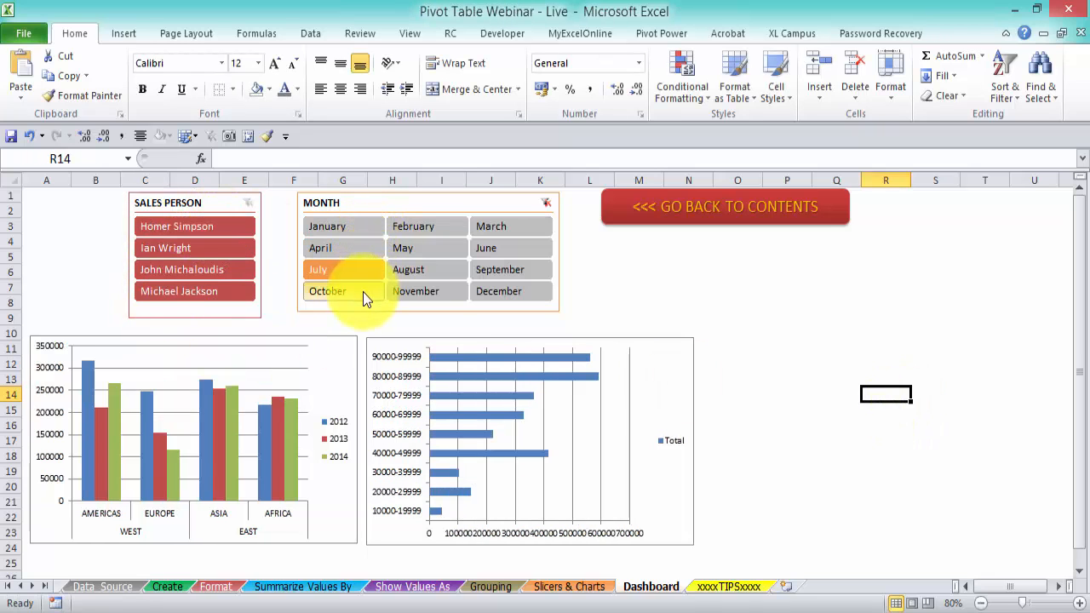
{"action": "left_click", "coordinate": [363, 291]}
{"action": "left_click", "coordinate": [418, 272]}
{"action": "left_click", "coordinate": [420, 256]}
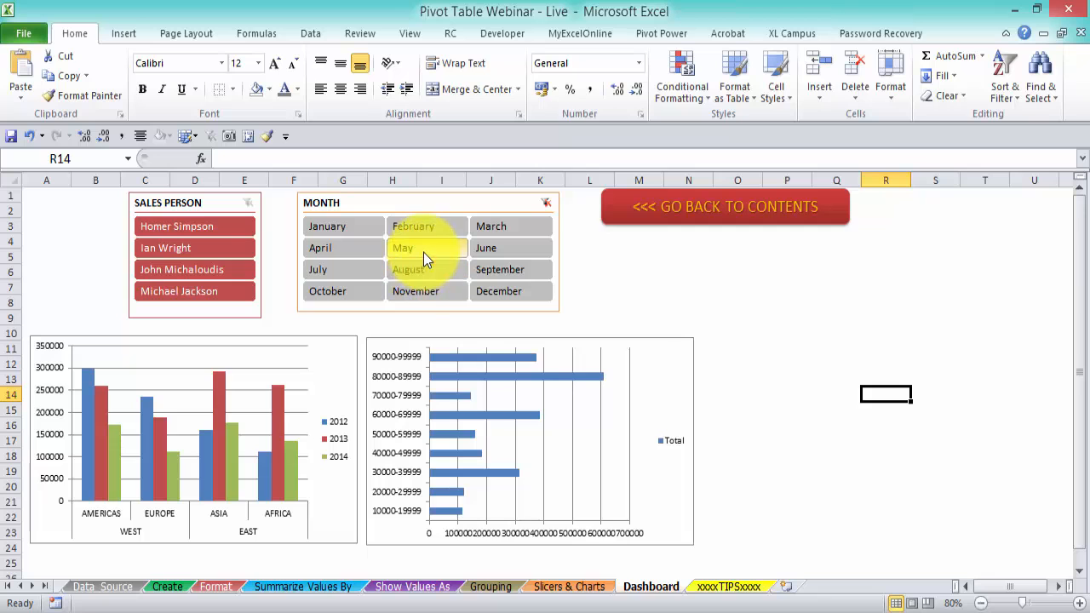
Filter the May charts by the first two sales persons in turn, and clear the SALES PERSON and MONTH filters.
{"action": "left_click", "coordinate": [190, 227]}
{"action": "left_click", "coordinate": [191, 249]}
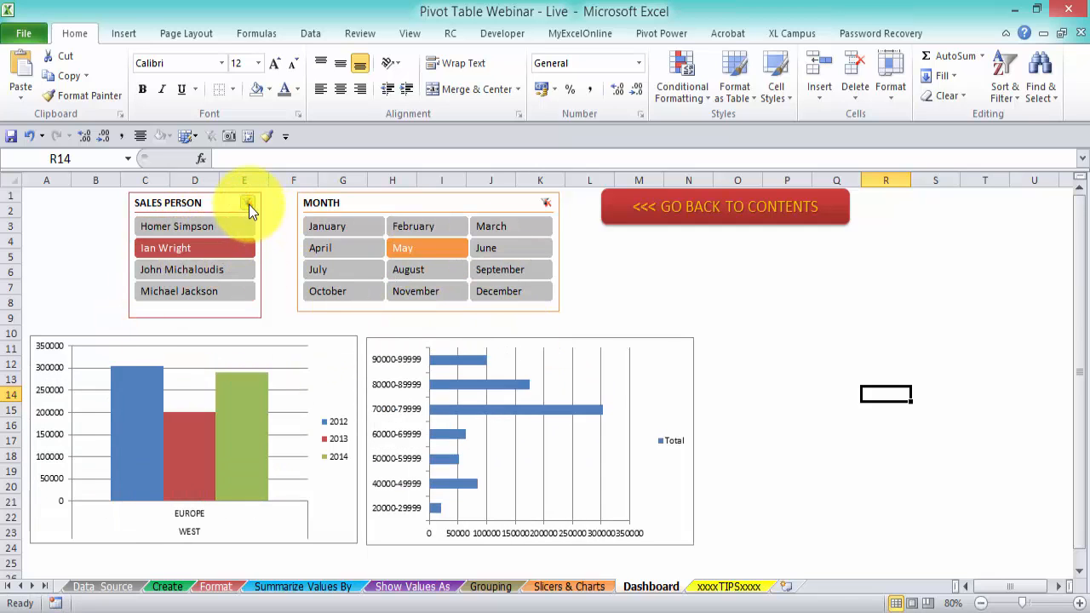
{"action": "left_click", "coordinate": [247, 204]}
{"action": "left_click", "coordinate": [546, 205]}
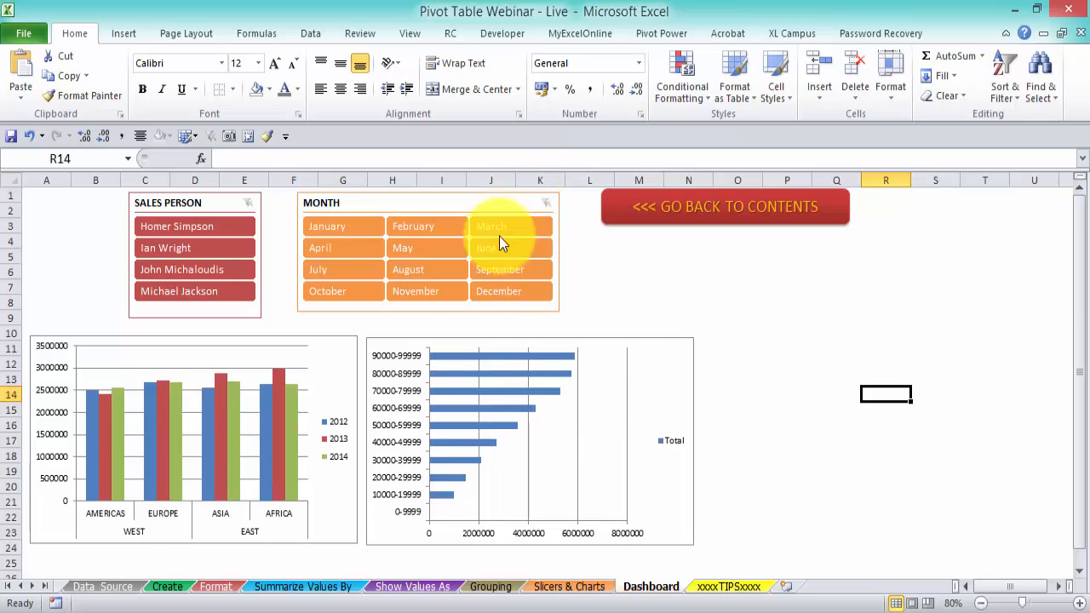
Insert a YEAR slicer from the sales-range bar chart.
{"action": "left_click", "coordinate": [483, 342]}
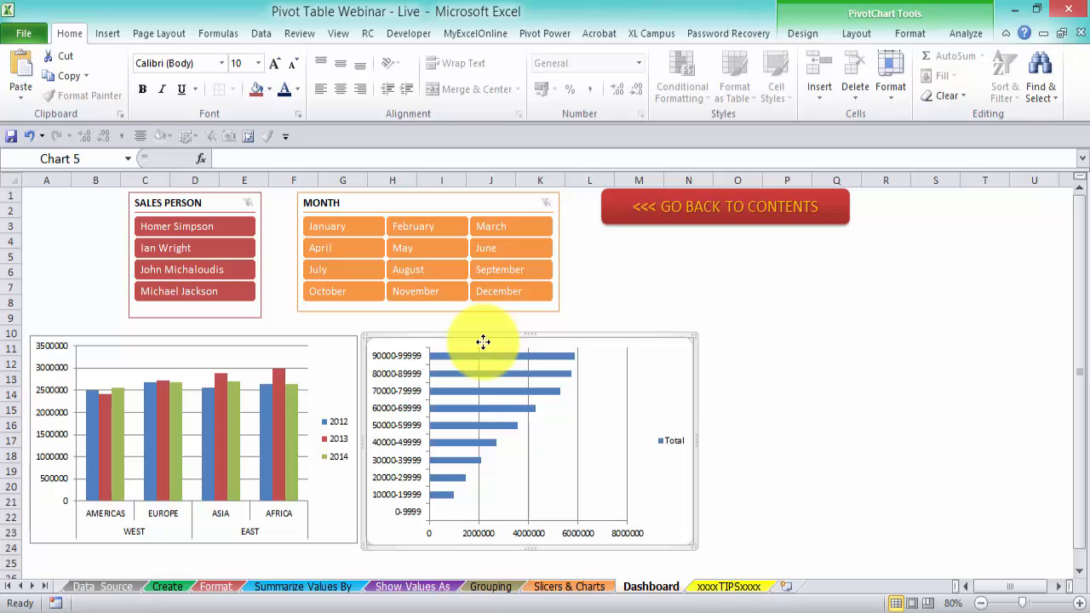
{"action": "left_click", "coordinate": [965, 34]}
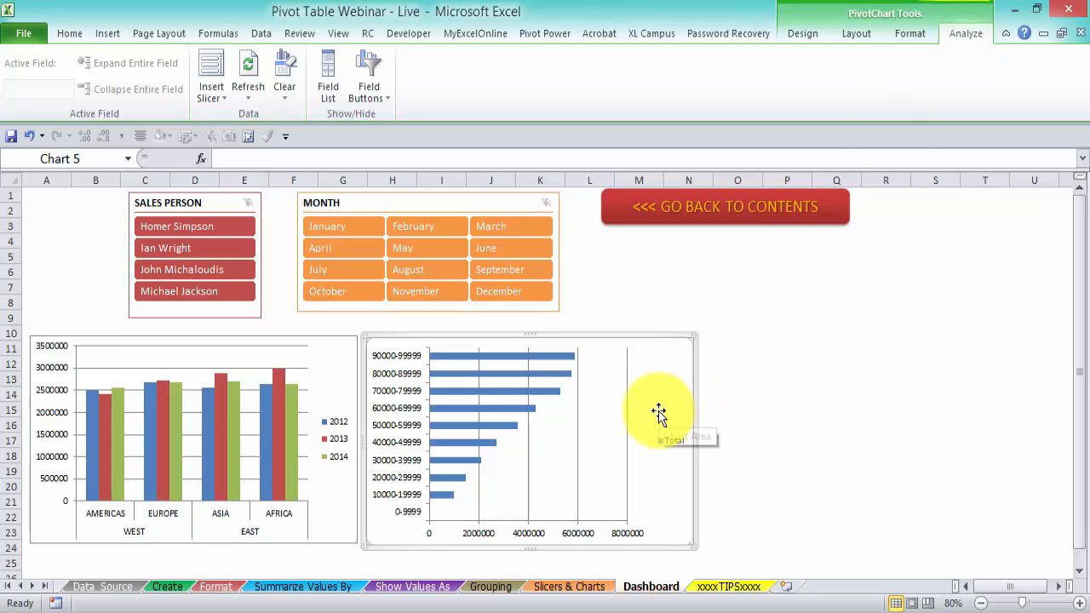
{"action": "left_click", "coordinate": [209, 68]}
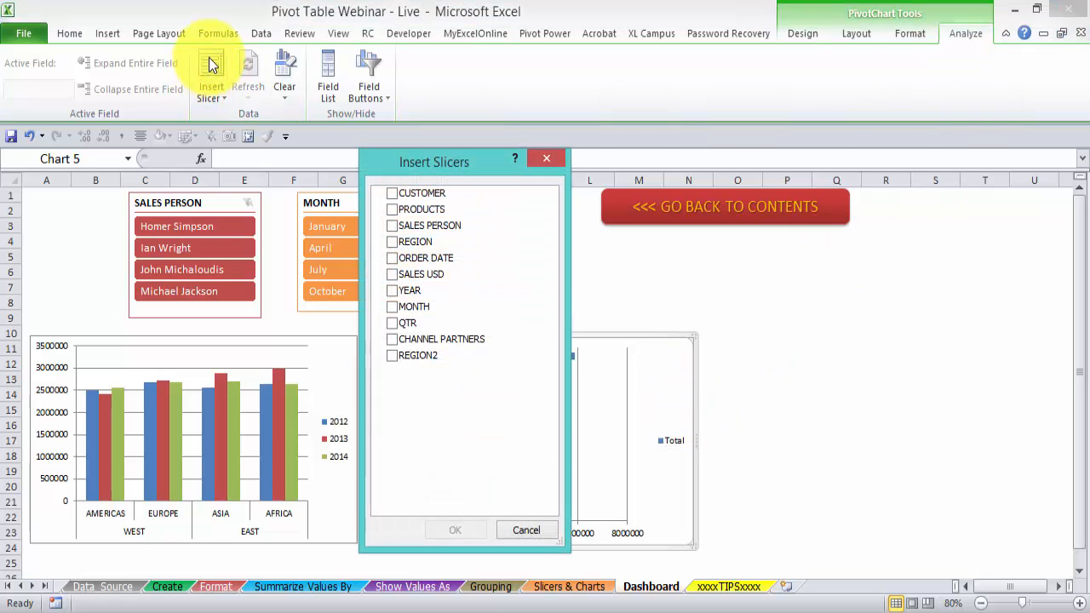
{"action": "left_click", "coordinate": [393, 292]}
{"action": "left_click", "coordinate": [454, 530]}
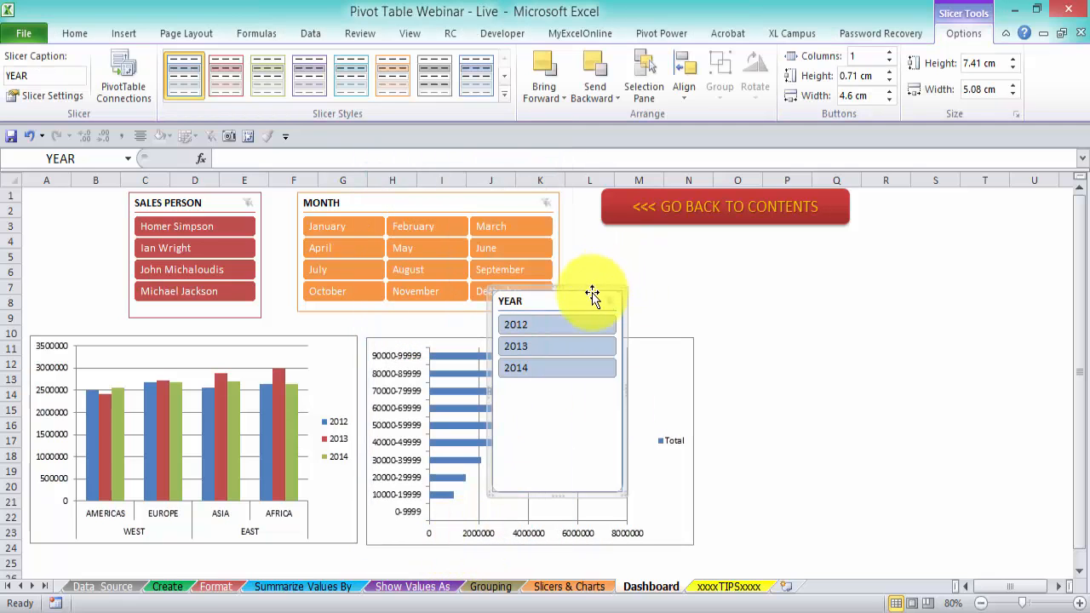
Move the YEAR slicer clear of the charts, shorten it to about 3.63 cm high and apply the green slicer style.
{"action": "left_click_drag", "start_coordinate": [648, 290], "coordinate": [906, 311]}
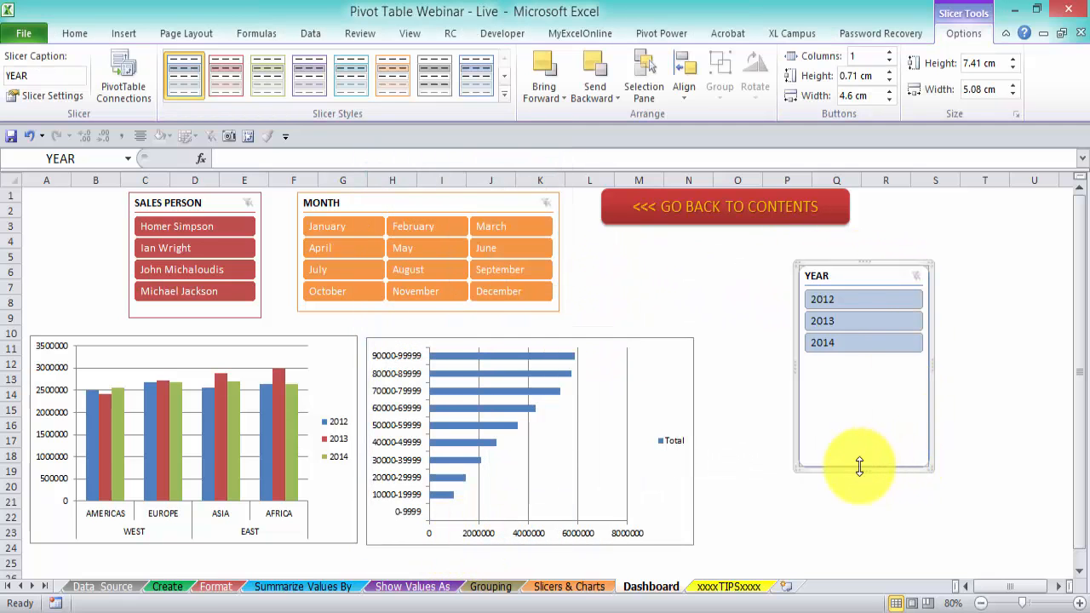
{"action": "left_click_drag", "start_coordinate": [864, 468], "coordinate": [876, 367]}
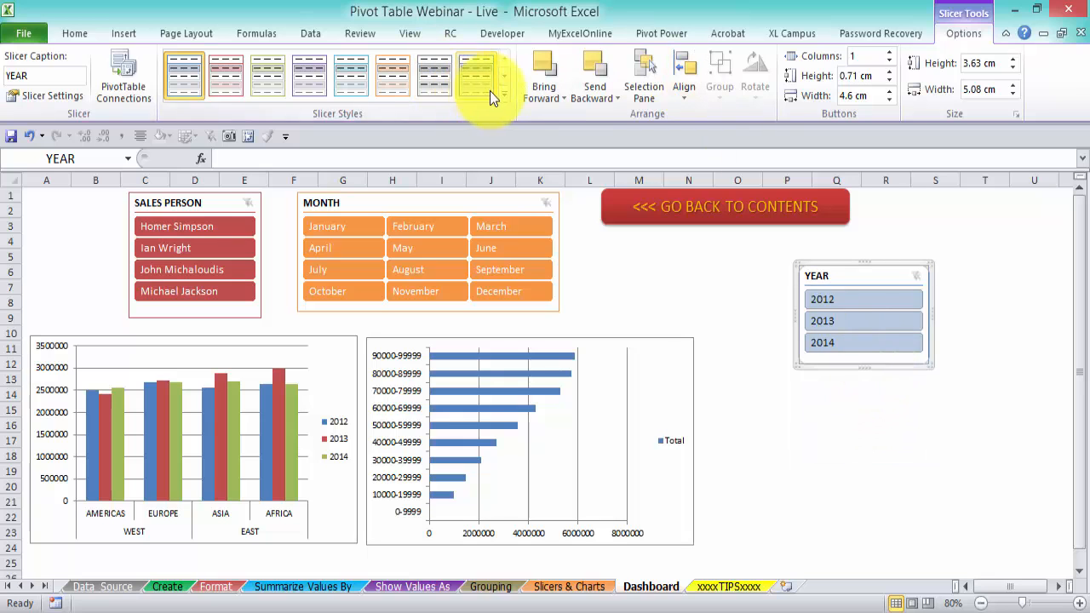
{"action": "left_click", "coordinate": [504, 93]}
{"action": "left_click", "coordinate": [267, 154]}
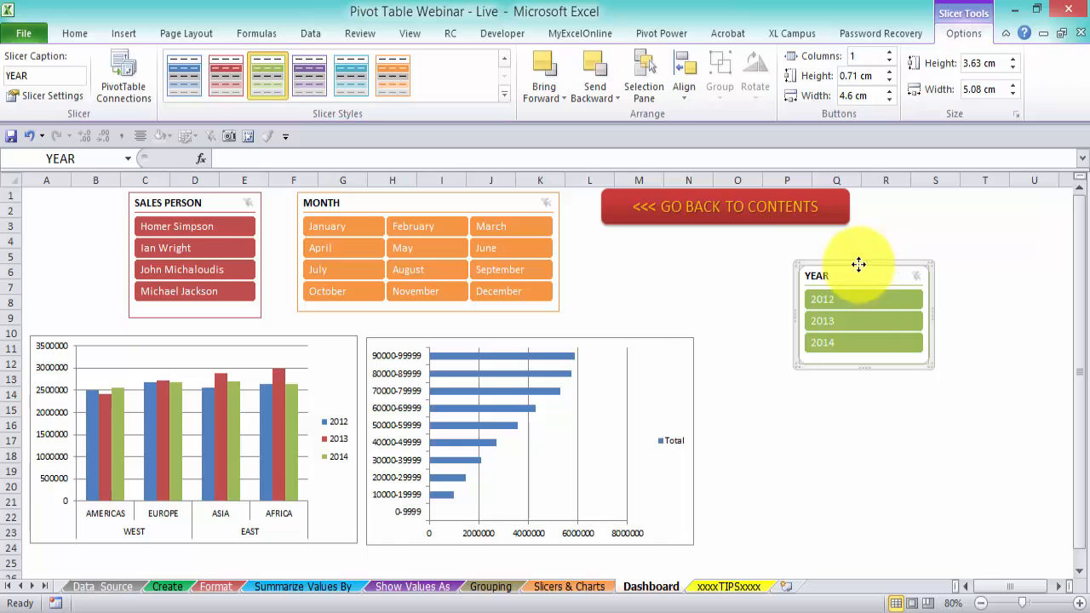
Line up the YEAR, SALES PERSON and MONTH slicers in that order in one row above the charts without overlaps.
{"action": "left_click_drag", "start_coordinate": [182, 197], "coordinate": [76, 197]}
{"action": "left_click_drag", "start_coordinate": [312, 204], "coordinate": [345, 201]}
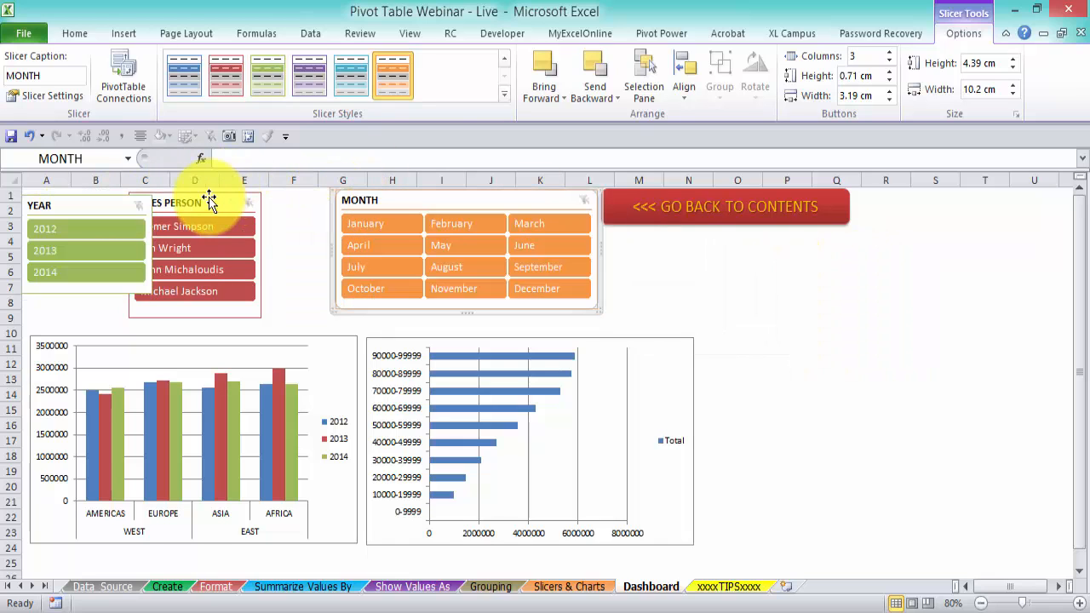
{"action": "left_click_drag", "start_coordinate": [208, 201], "coordinate": [256, 201]}
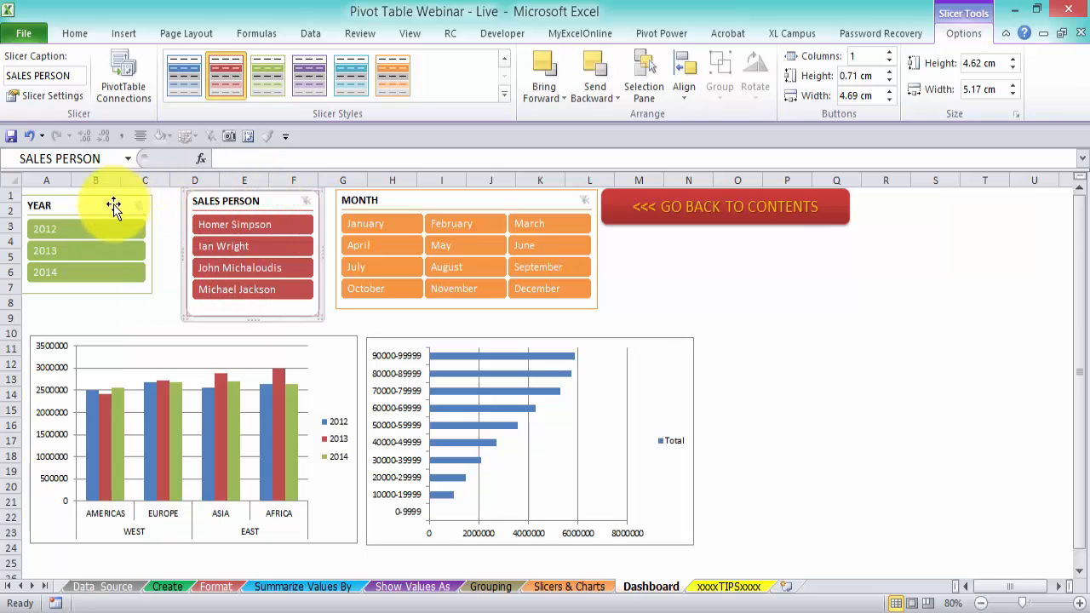
{"action": "left_click_drag", "start_coordinate": [113, 207], "coordinate": [123, 206]}
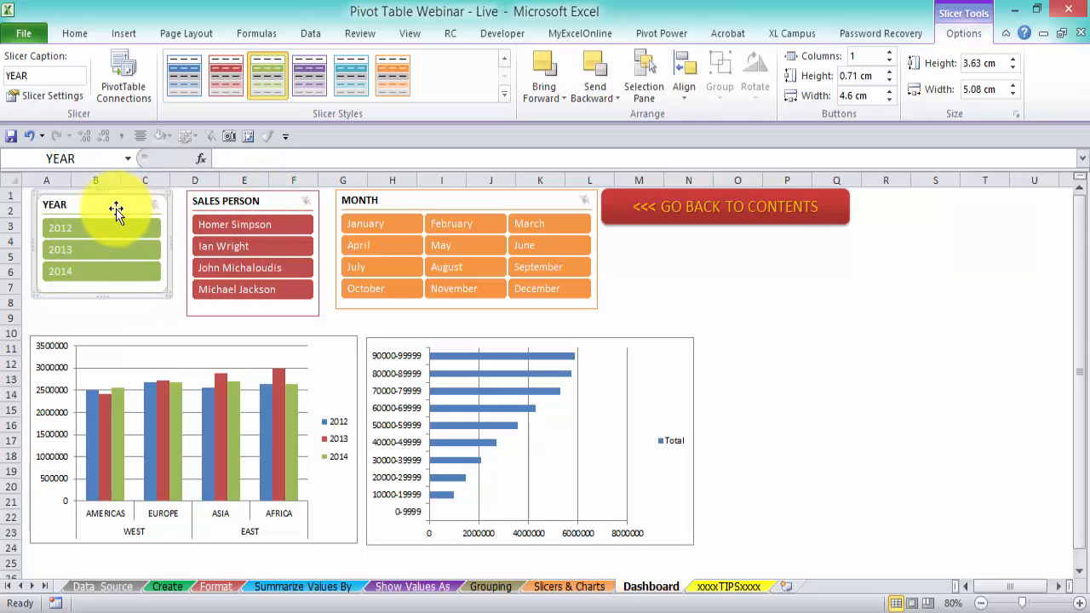
Connect the YEAR slicer to PivotTable9 in addition to PivotTable11.
{"action": "right_click", "coordinate": [116, 211]}
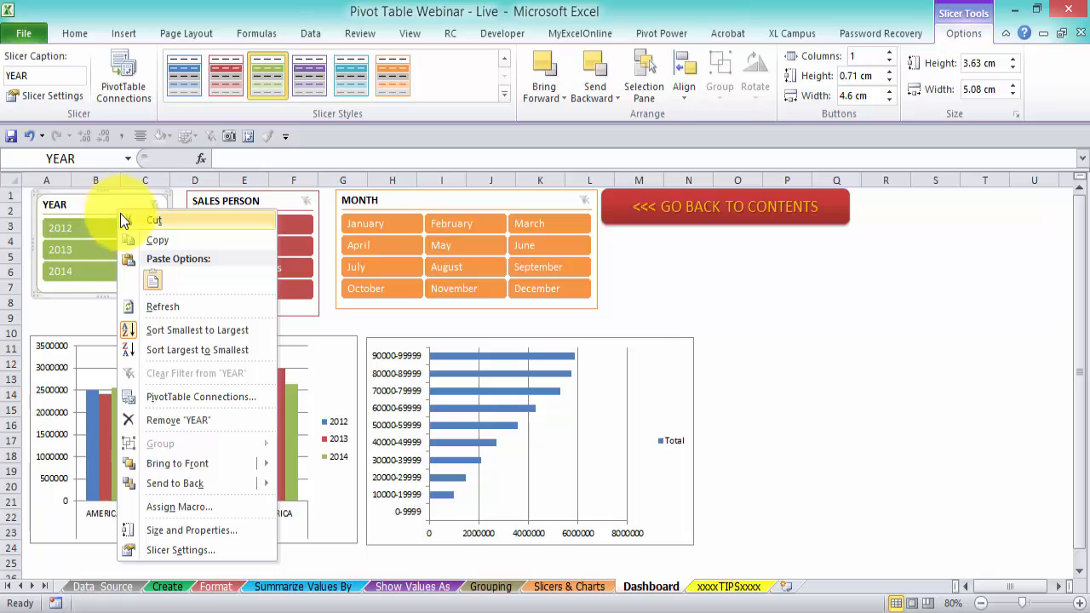
{"action": "left_click", "coordinate": [202, 397]}
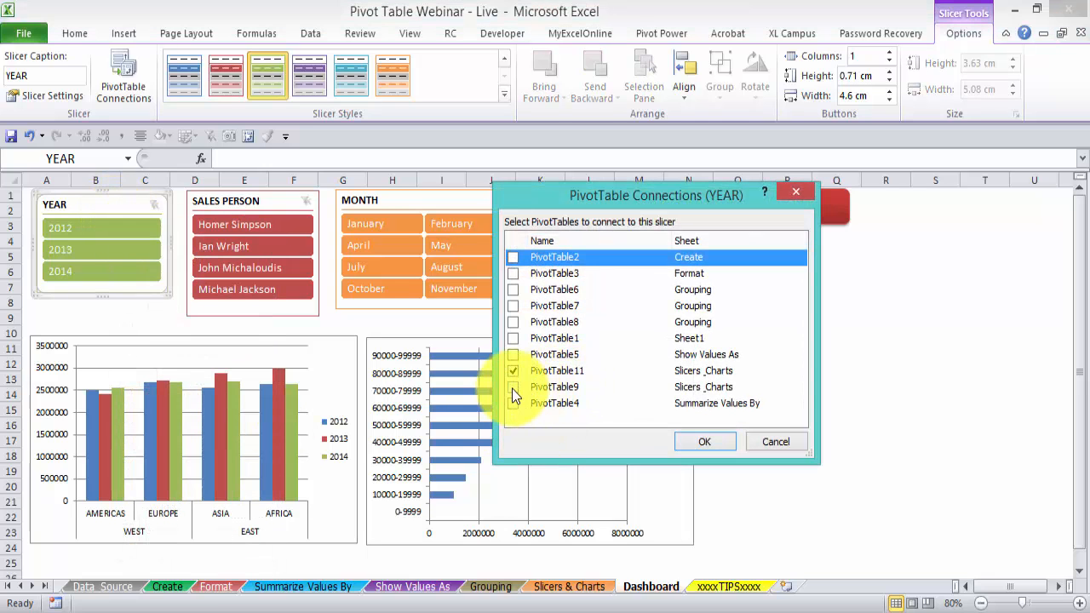
{"action": "left_click", "coordinate": [513, 387]}
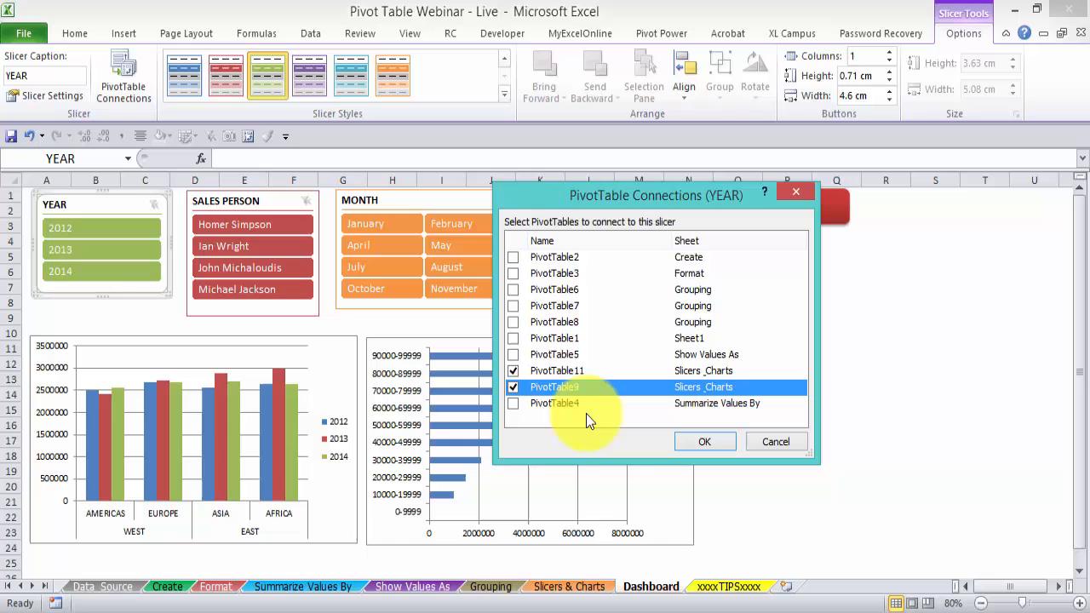
{"action": "left_click", "coordinate": [709, 443]}
Filter both Dashboard charts by 2012, 2013 and 2014 in turn, and clear the YEAR filter.
{"action": "left_click", "coordinate": [129, 228]}
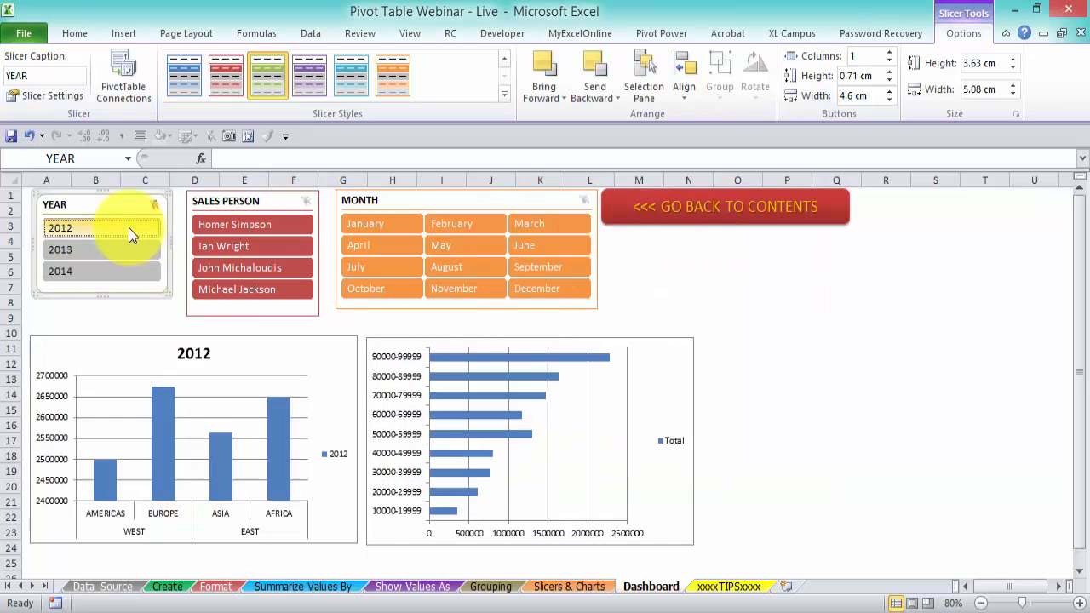
{"action": "left_click", "coordinate": [126, 248]}
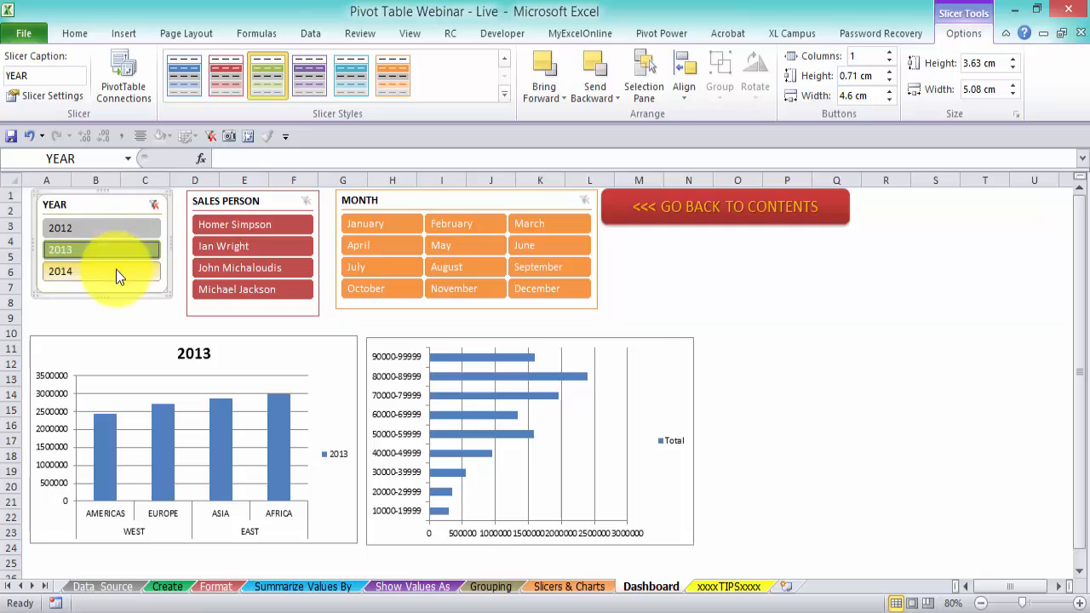
{"action": "left_click", "coordinate": [123, 233]}
{"action": "left_click", "coordinate": [121, 249]}
{"action": "left_click", "coordinate": [119, 273]}
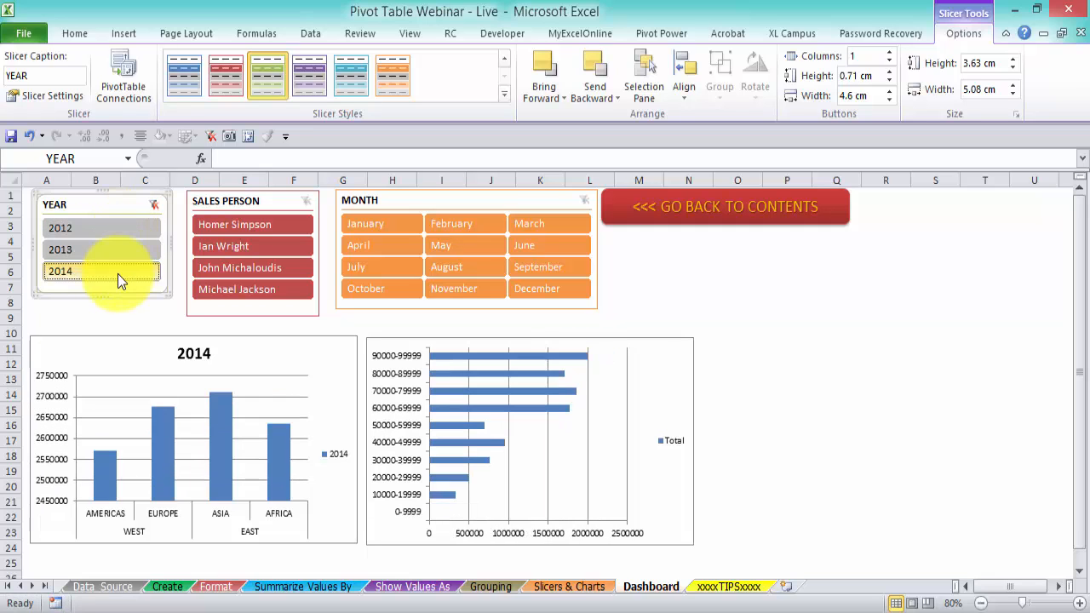
{"action": "left_click", "coordinate": [155, 206]}
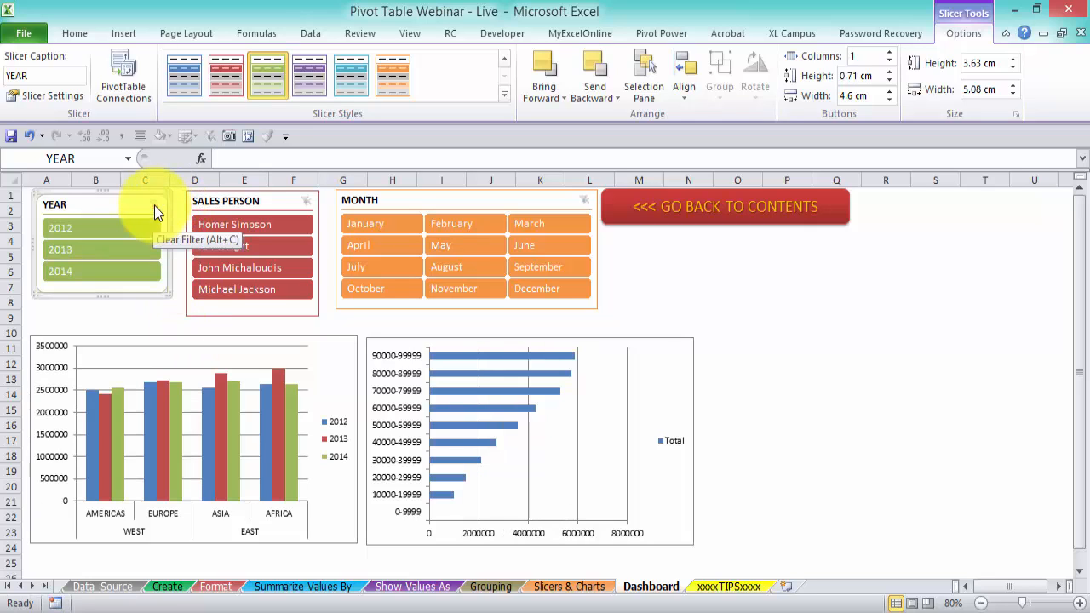
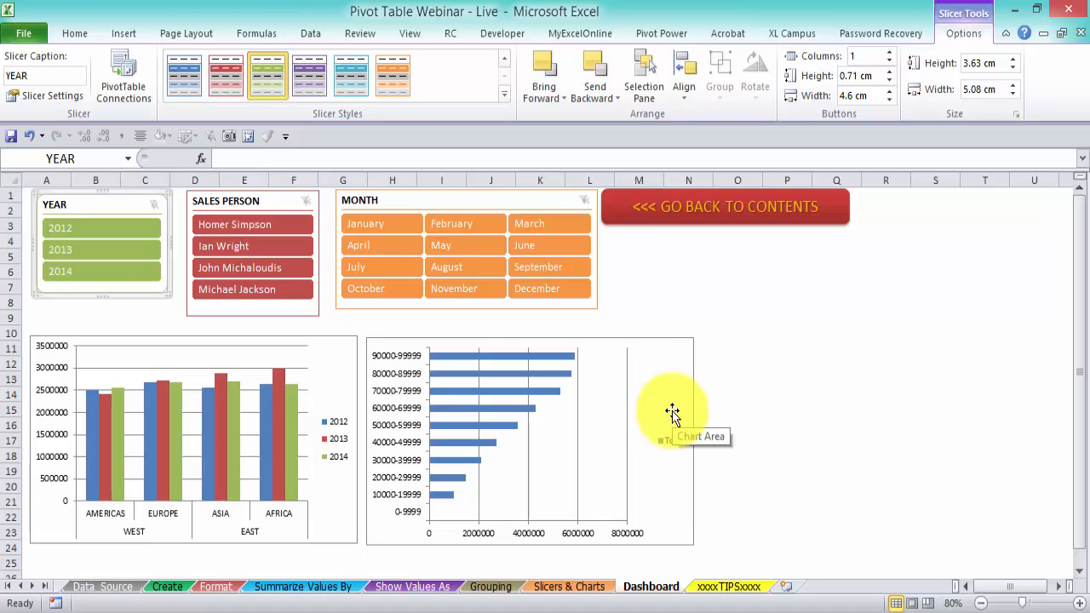
{"action": "mouse_move", "coordinate": [523, 397]}
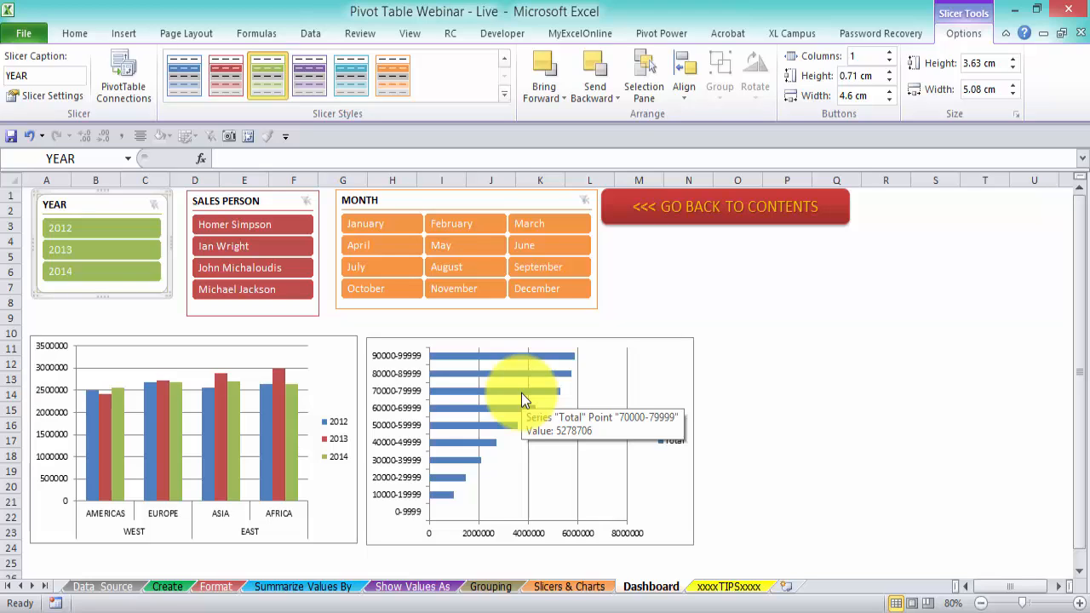
{"action": "left_click", "coordinate": [729, 586]}
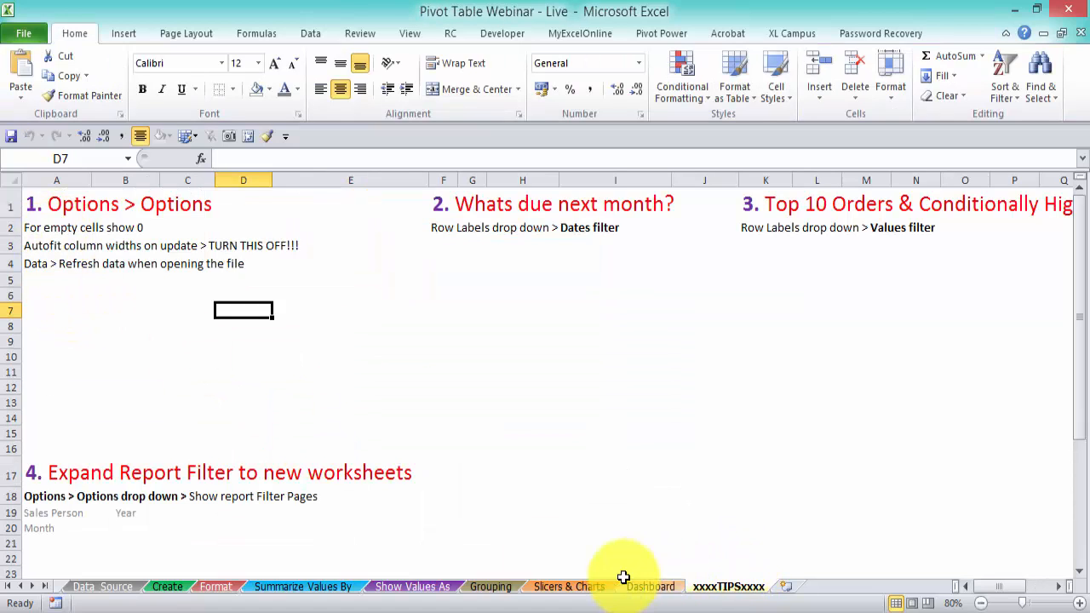
{"action": "left_click", "coordinate": [493, 587]}
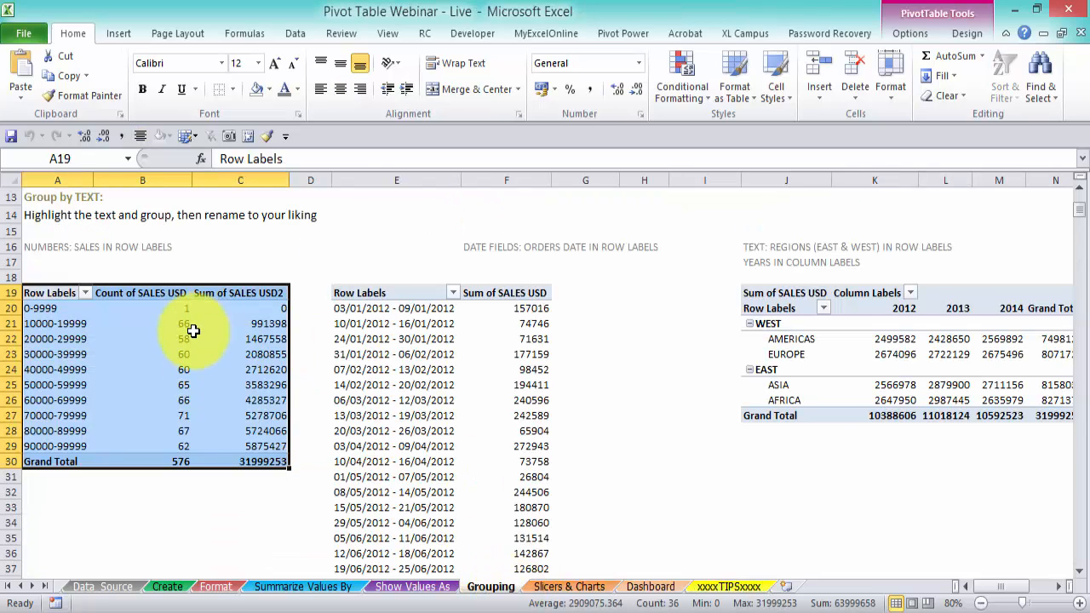
{"action": "key", "text": "ctrl+c"}
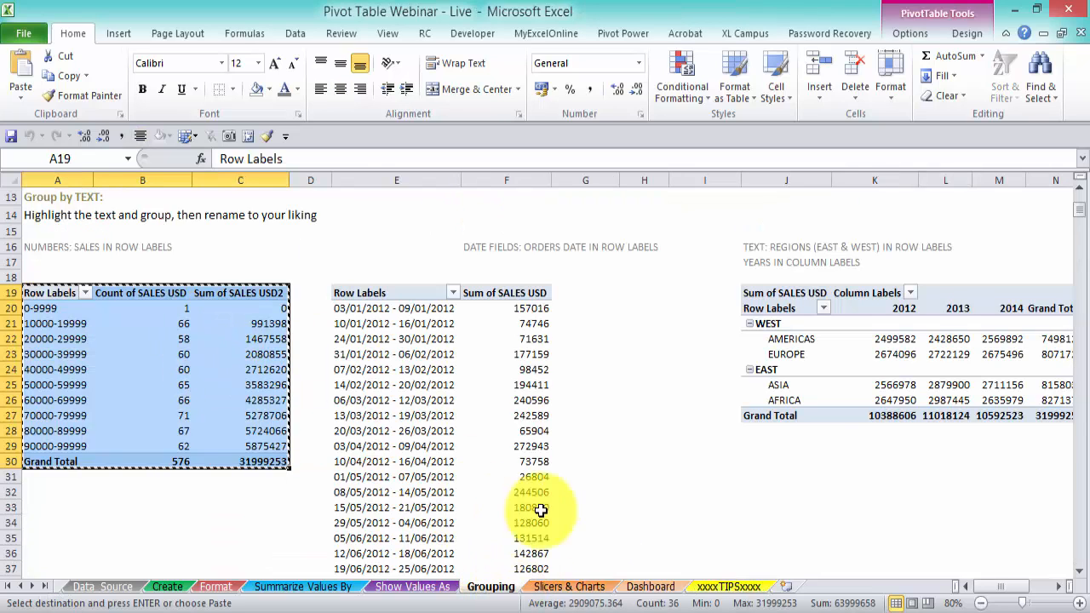
{"action": "left_click", "coordinate": [710, 588]}
{"action": "left_click", "coordinate": [73, 294]}
{"action": "key", "text": "ctrl+v"}
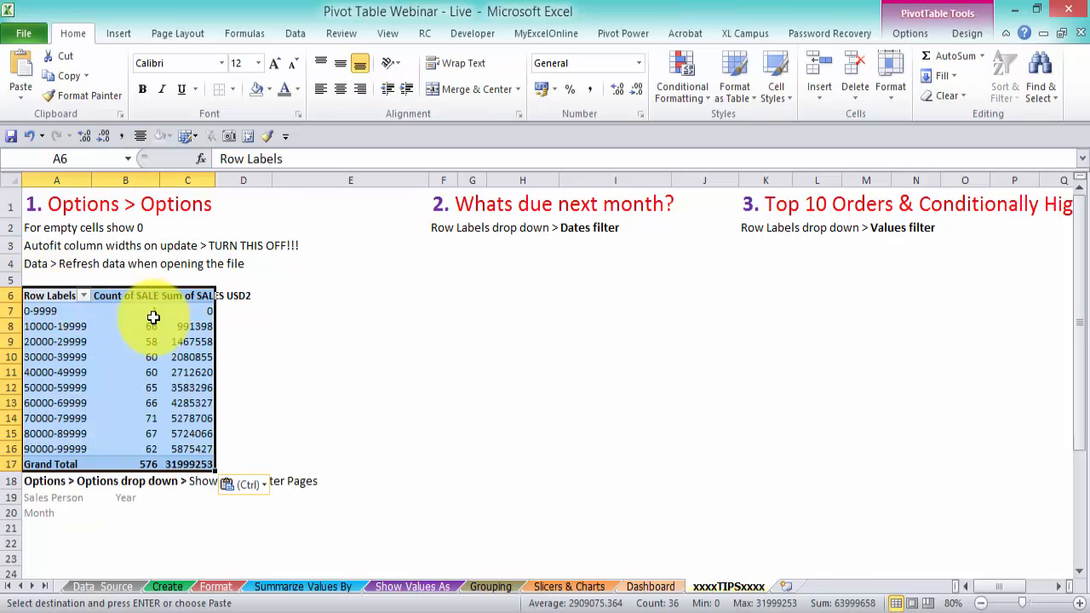
{"action": "key", "text": "ctrl+z"}
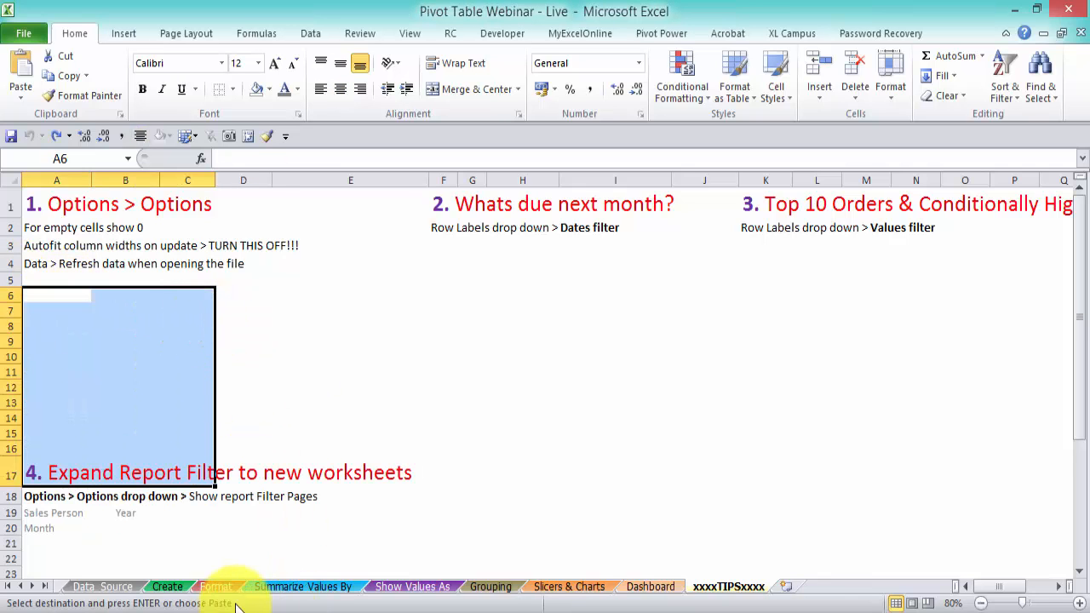
Copy the regions-by-year PivotTable from the Grouping sheet and paste it at cell A6 of the xxxxTIPSxxxx sheet.
{"action": "left_click", "coordinate": [490, 587]}
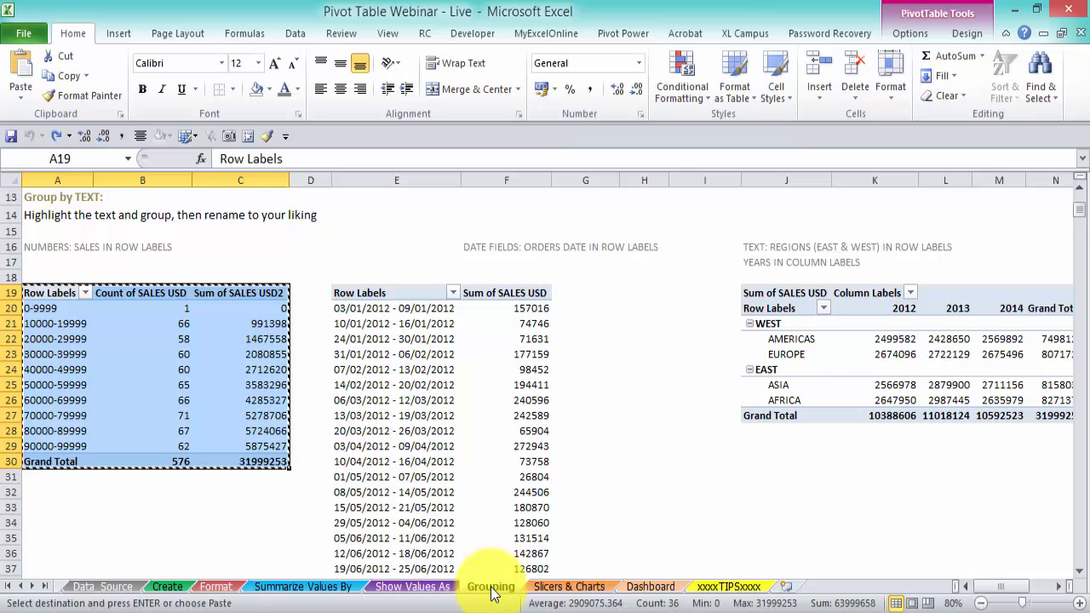
{"action": "left_click_drag", "start_coordinate": [778, 292], "coordinate": [1051, 415]}
{"action": "key", "text": "ctrl+c"}
{"action": "left_click", "coordinate": [729, 588]}
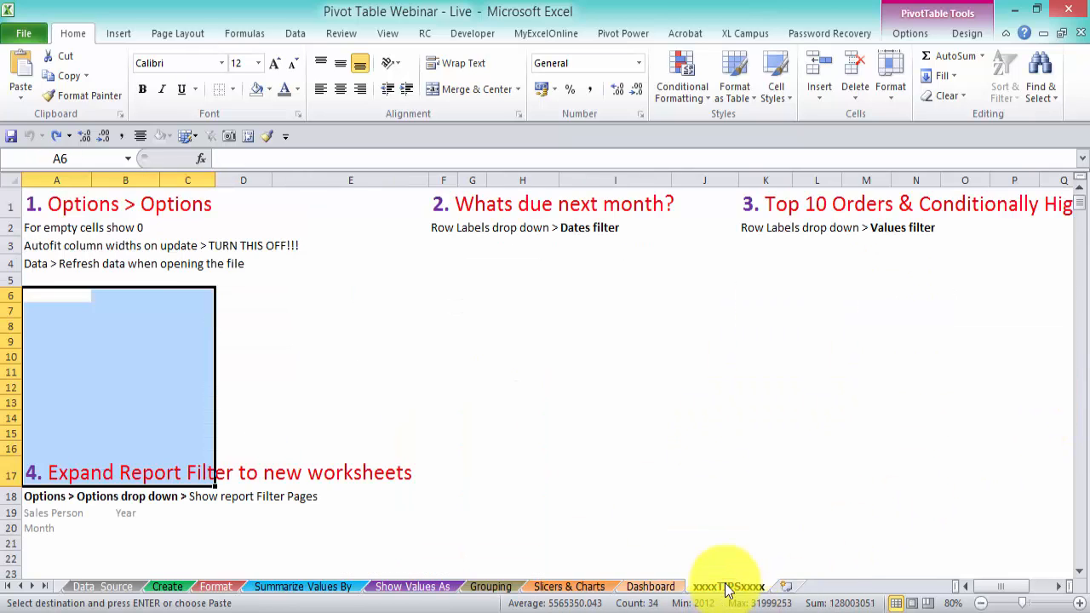
{"action": "left_click", "coordinate": [41, 294]}
{"action": "key", "text": "ctrl+v"}
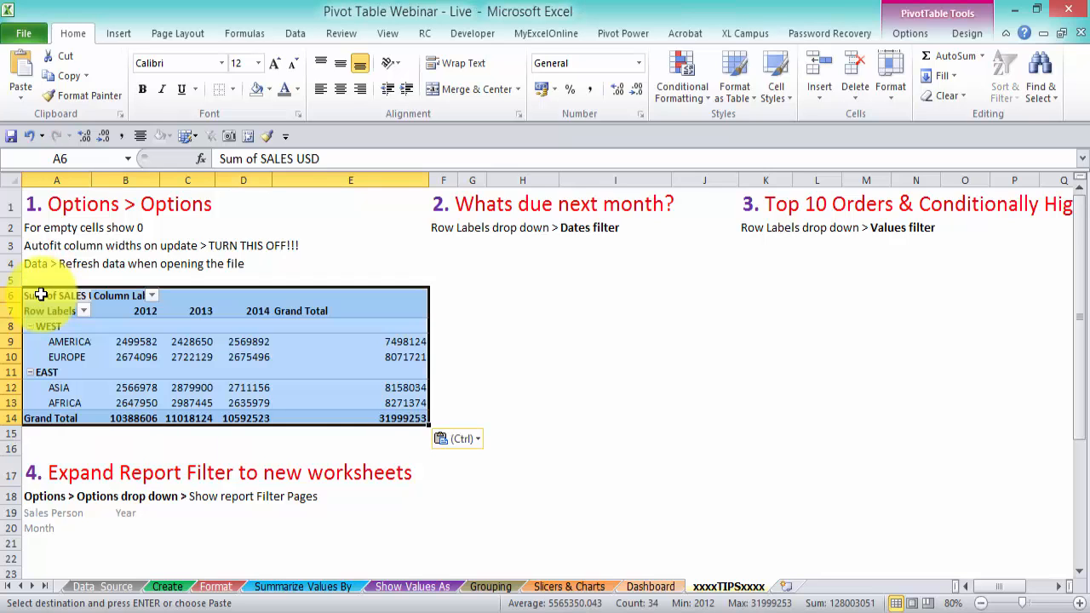
Remove the Grand Total column from the pasted PivotTable.
{"action": "right_click", "coordinate": [338, 311]}
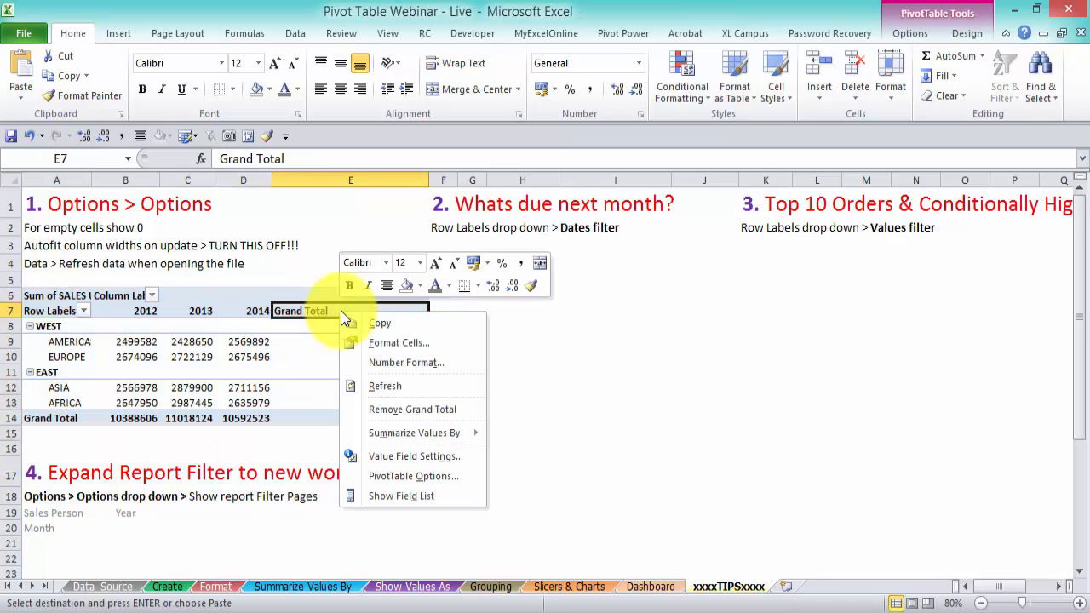
{"action": "left_click", "coordinate": [459, 411]}
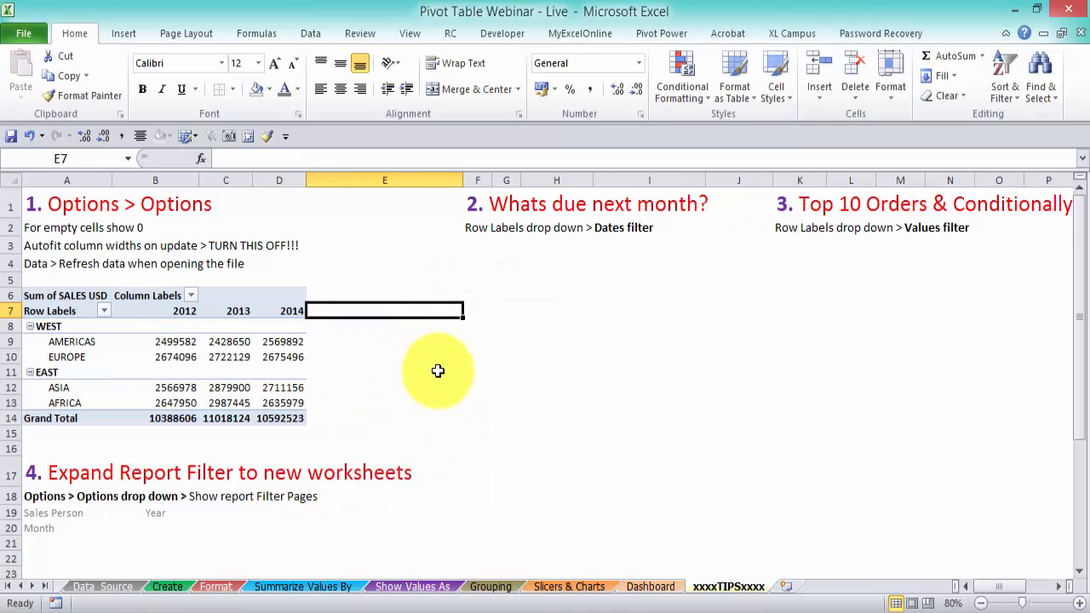
{"action": "left_click", "coordinate": [461, 390]}
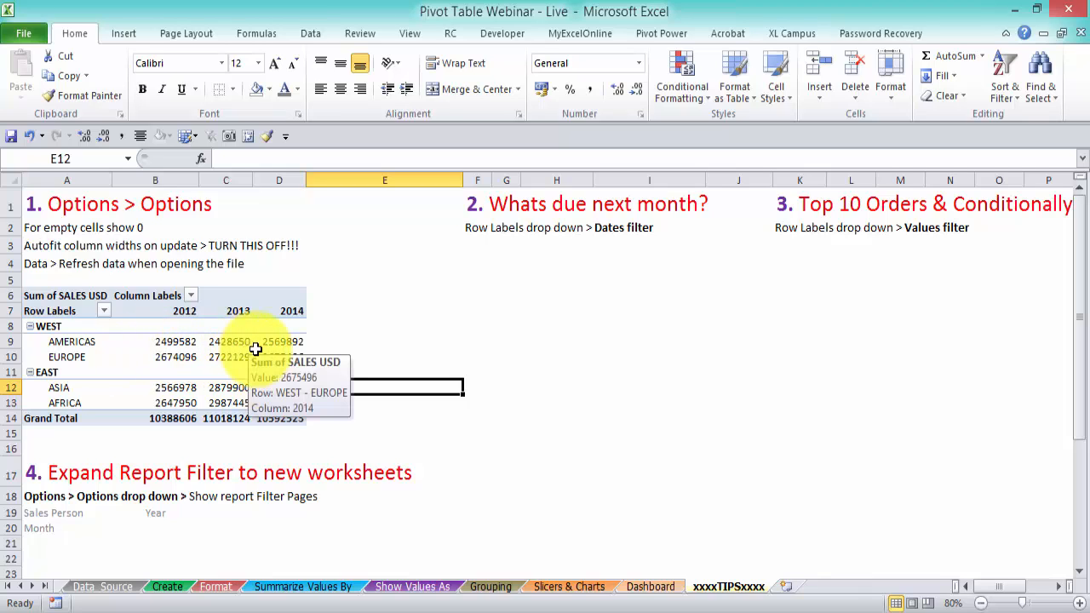
Set the PivotTable's options to show 0 for empty cells.
{"action": "left_click", "coordinate": [228, 342]}
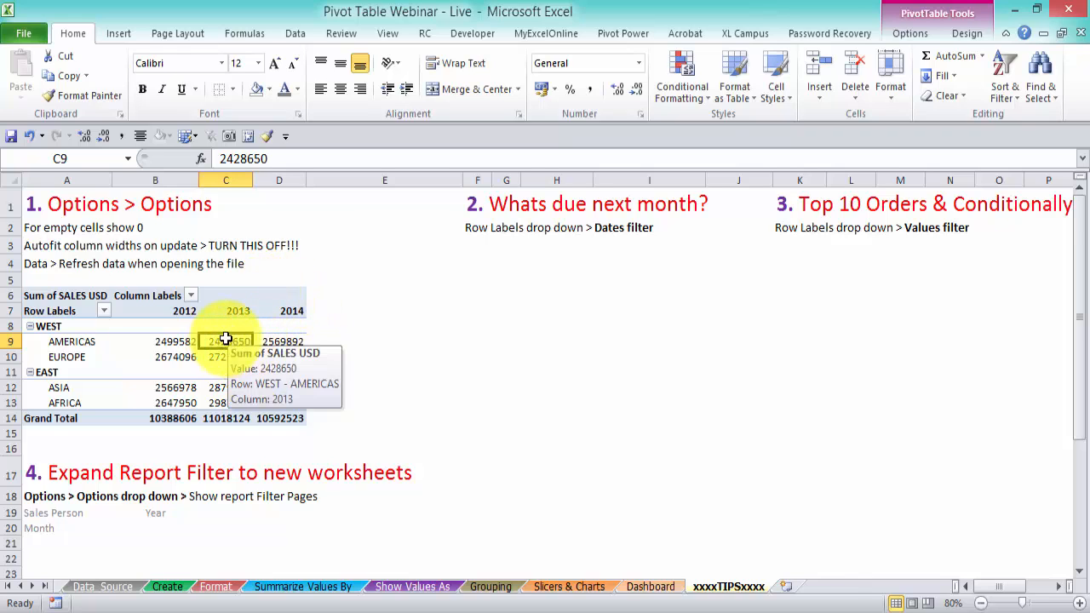
{"action": "left_click", "coordinate": [910, 33]}
{"action": "left_click", "coordinate": [38, 94]}
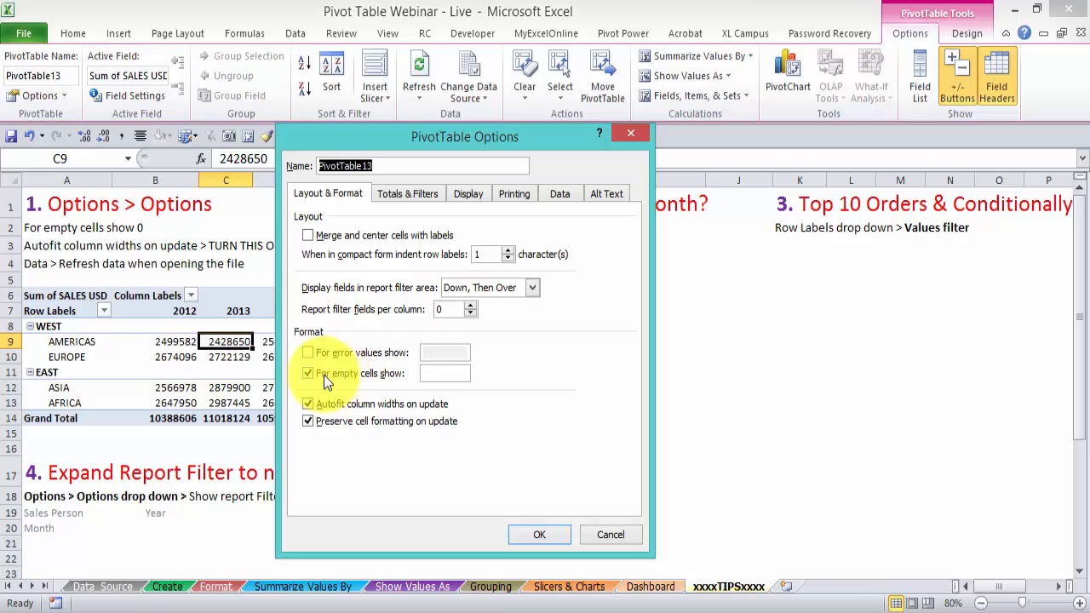
{"action": "left_click", "coordinate": [452, 374]}
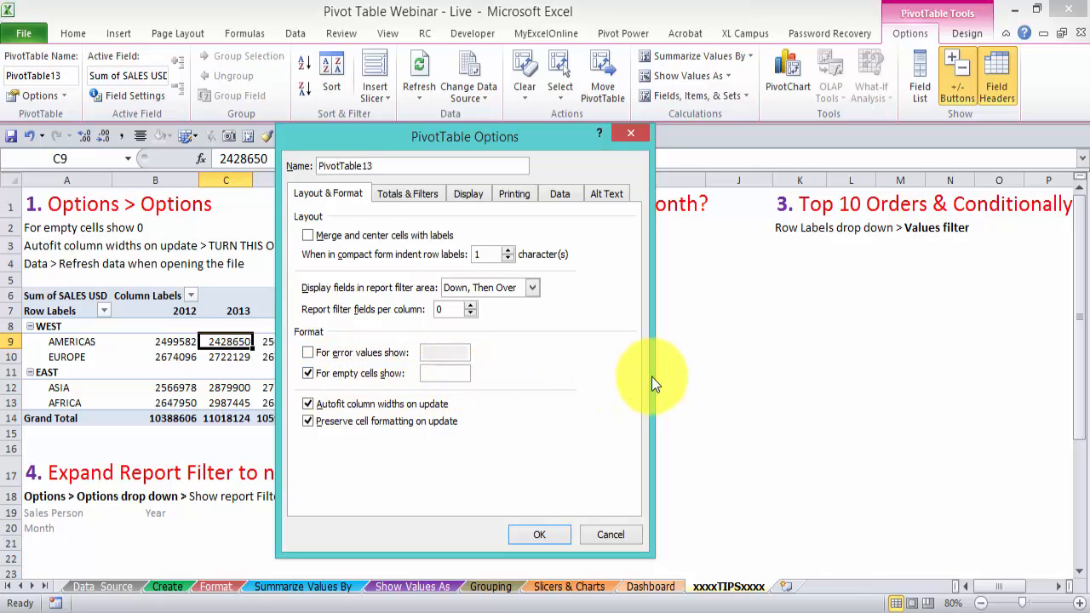
{"action": "type", "text": "0"}
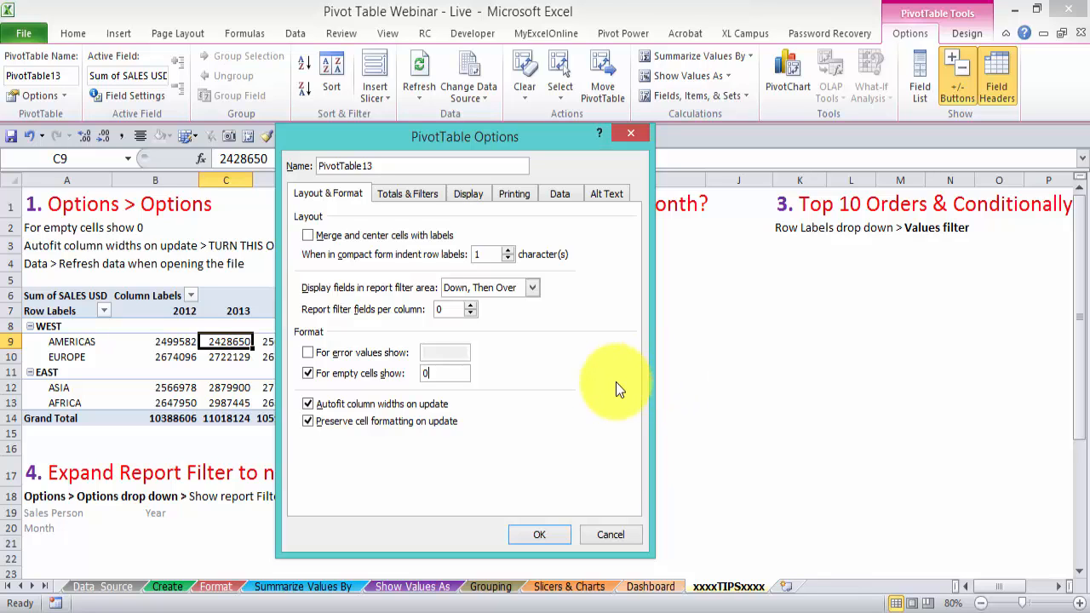
{"action": "left_click_drag", "start_coordinate": [514, 141], "coordinate": [616, 125]}
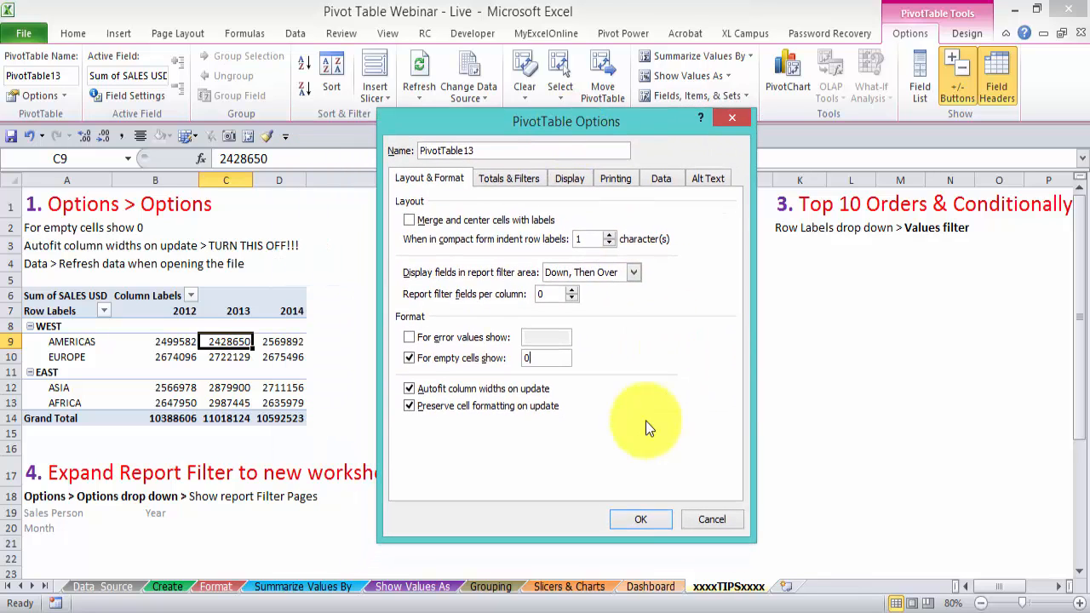
{"action": "left_click", "coordinate": [640, 519]}
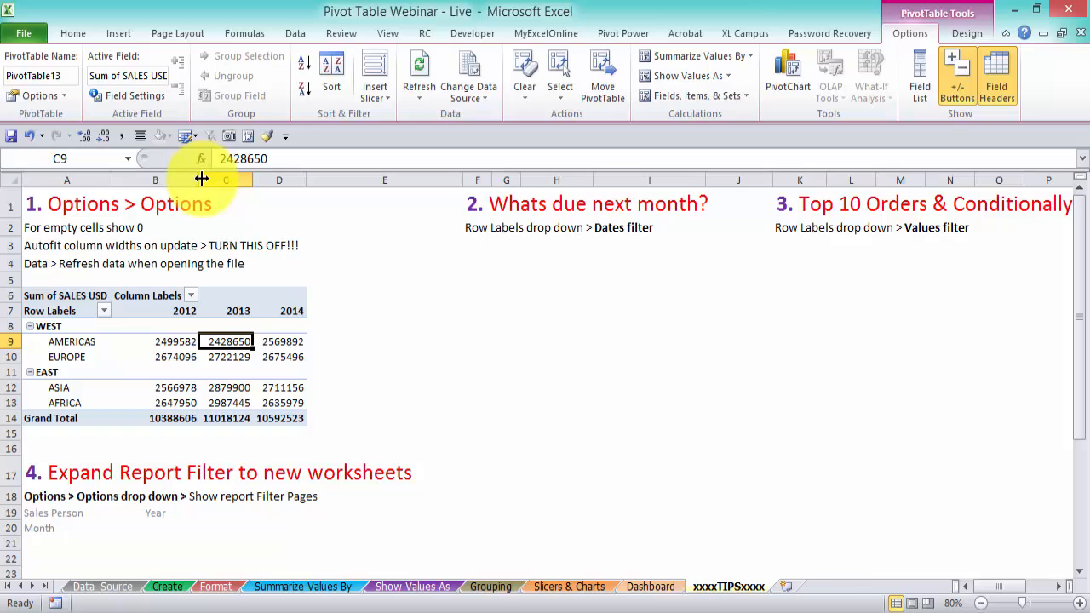
Widen columns B to D and centre their contents, and refresh the PivotTable.
{"action": "left_click_drag", "start_coordinate": [194, 179], "coordinate": [279, 178]}
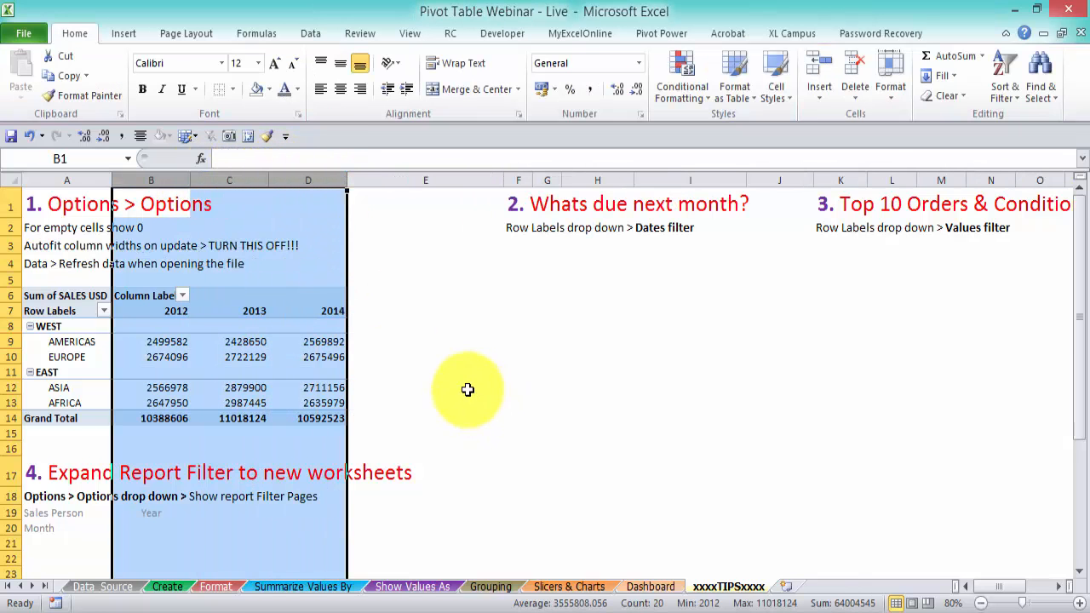
{"action": "left_click", "coordinate": [339, 88]}
{"action": "left_click", "coordinate": [366, 310]}
{"action": "right_click", "coordinate": [316, 312]}
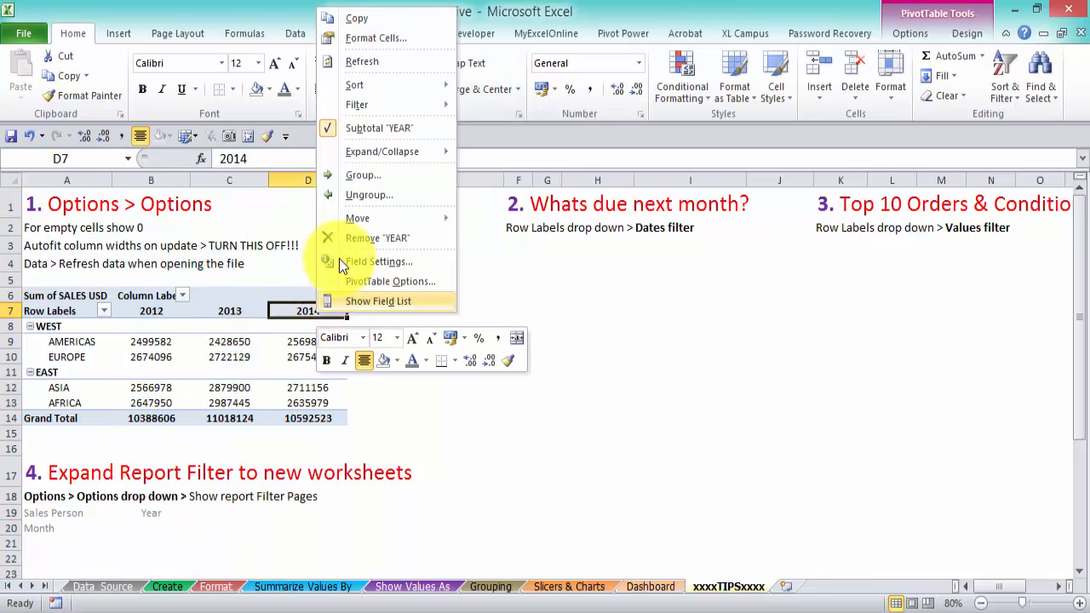
{"action": "left_click", "coordinate": [366, 63]}
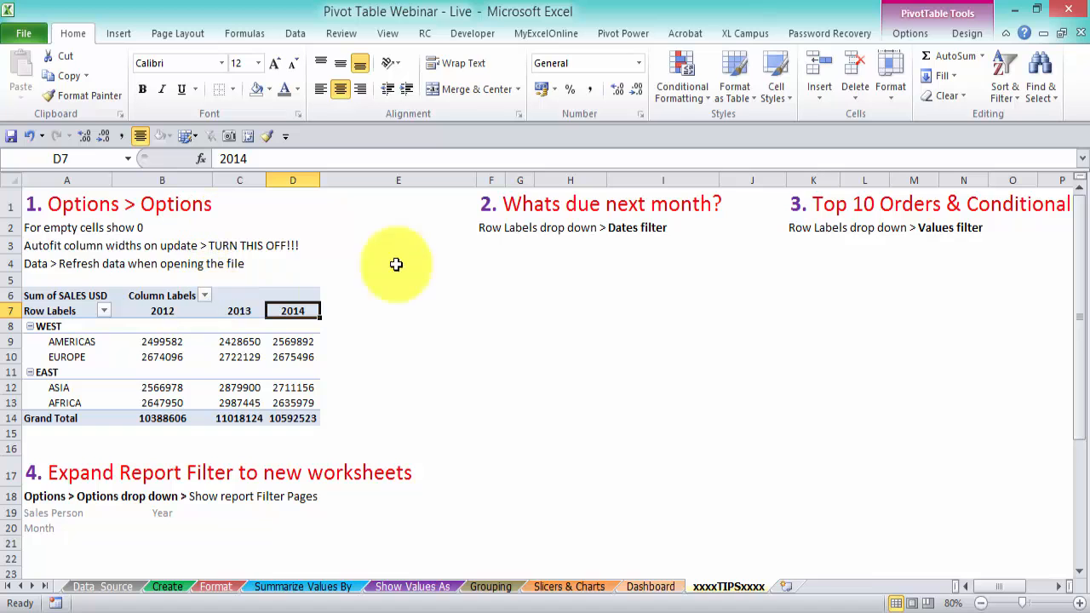
Turn off autofitting of column widths on update in the PivotTable's options.
{"action": "left_click", "coordinate": [910, 33]}
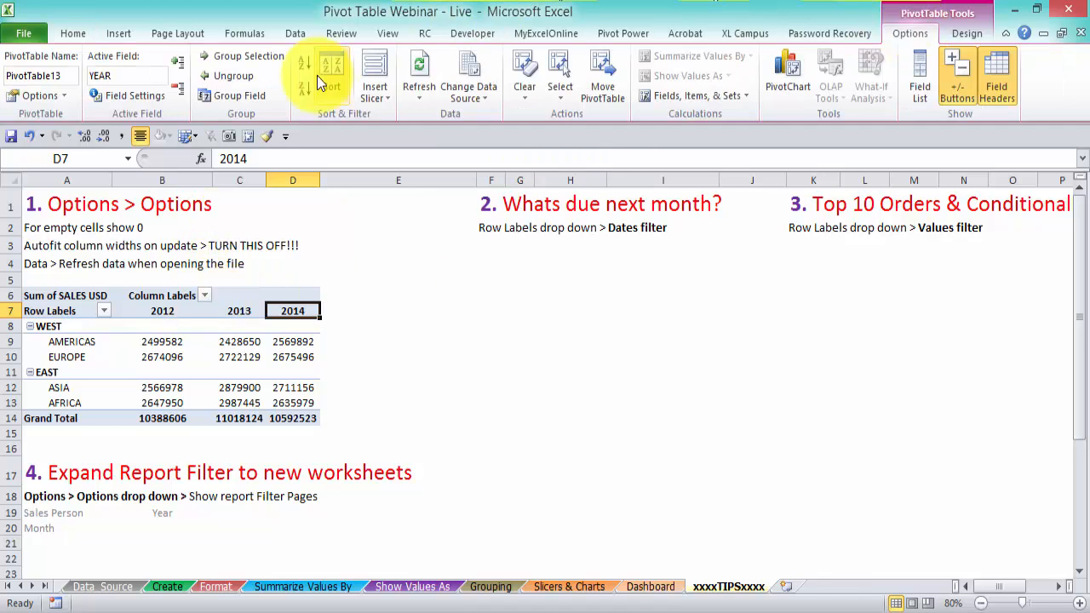
{"action": "left_click", "coordinate": [43, 95]}
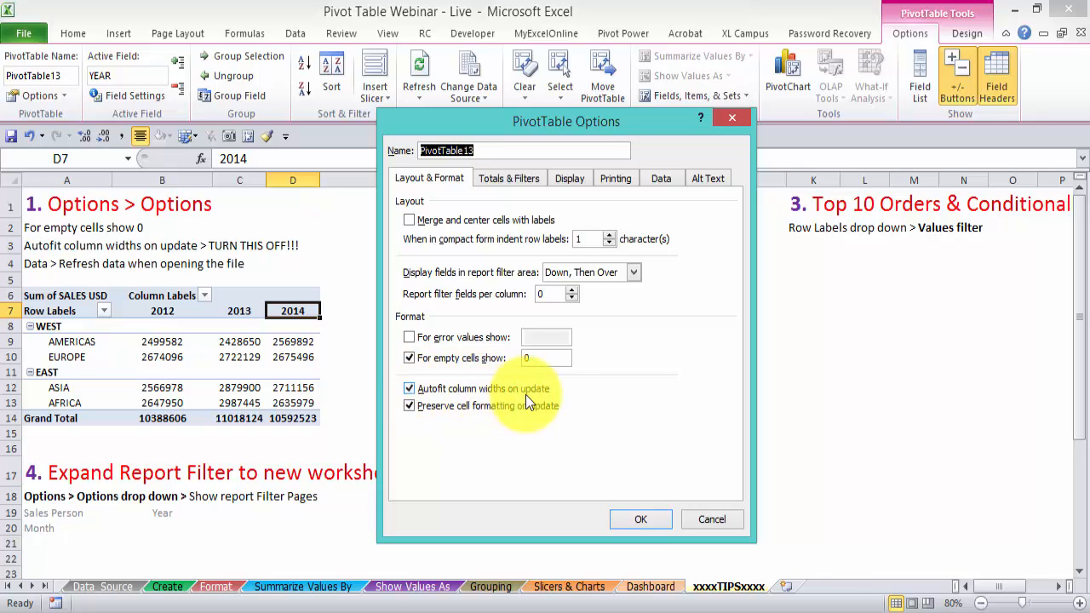
{"action": "left_click", "coordinate": [409, 388]}
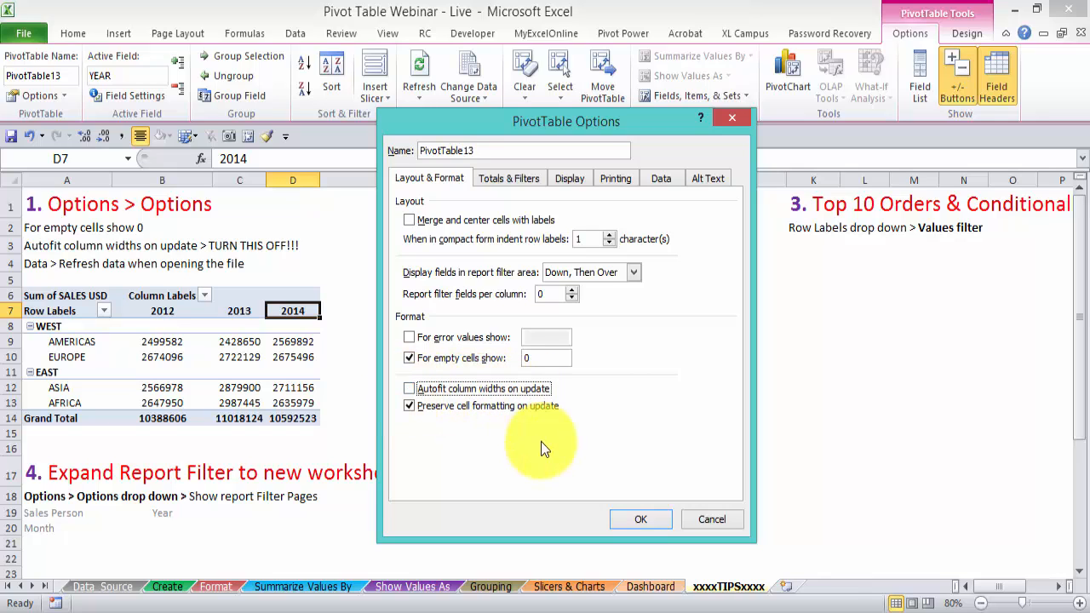
{"action": "left_click", "coordinate": [635, 516]}
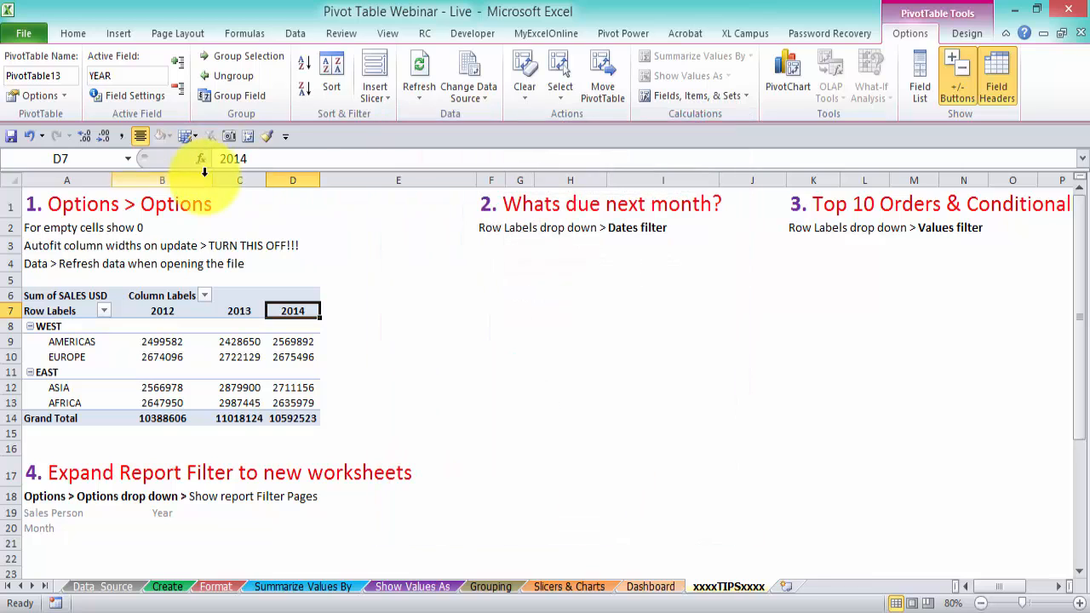
Widen the 2012, 2013 and 2014 columns again and refresh the PivotTable to test the width setting.
{"action": "left_click_drag", "start_coordinate": [212, 180], "coordinate": [378, 179]}
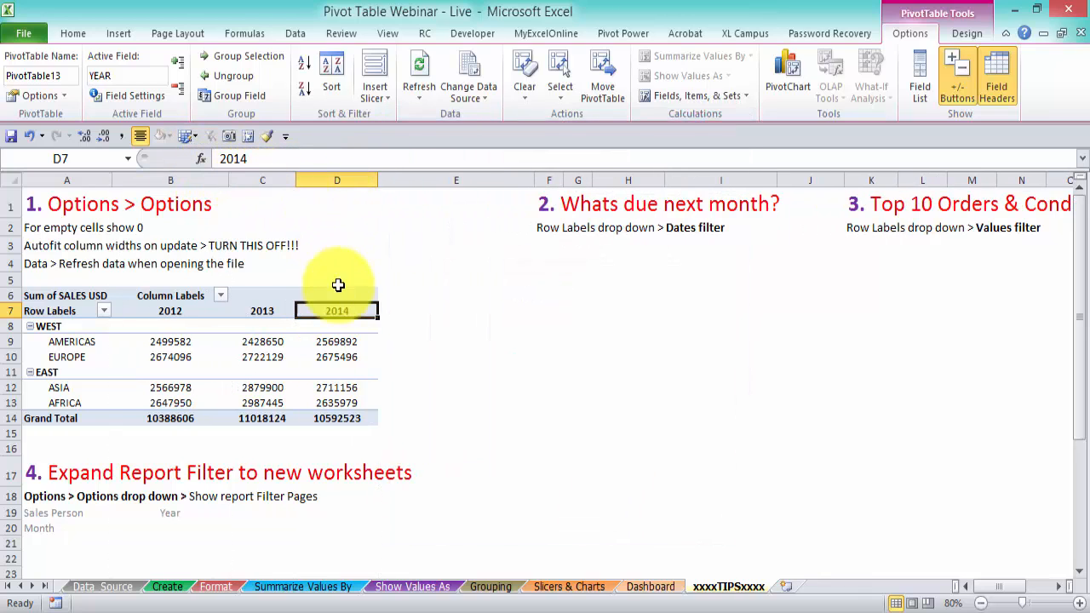
{"action": "right_click", "coordinate": [343, 311]}
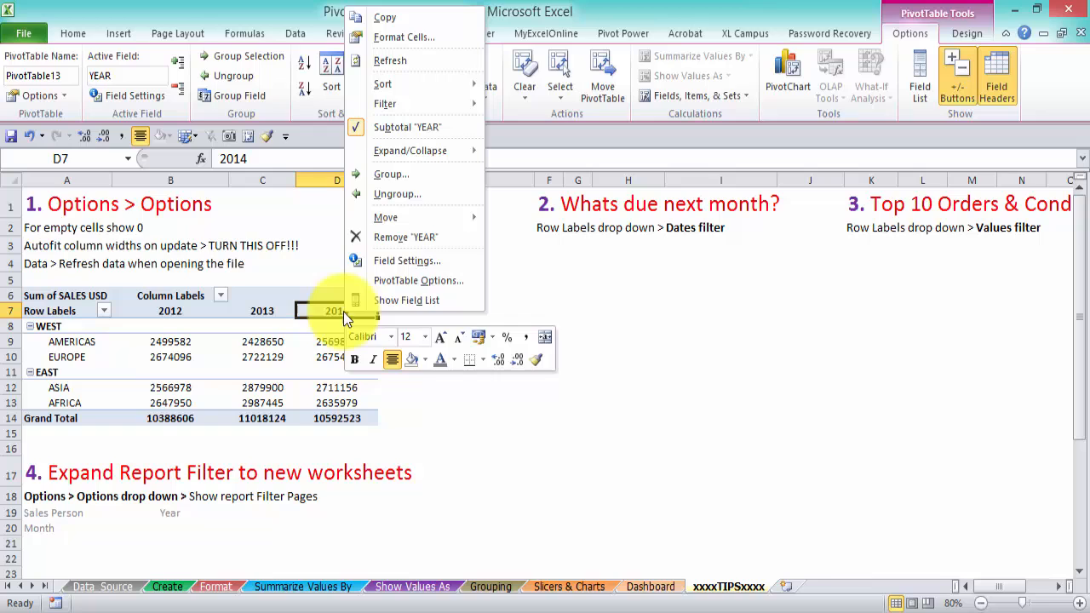
{"action": "left_click", "coordinate": [417, 67]}
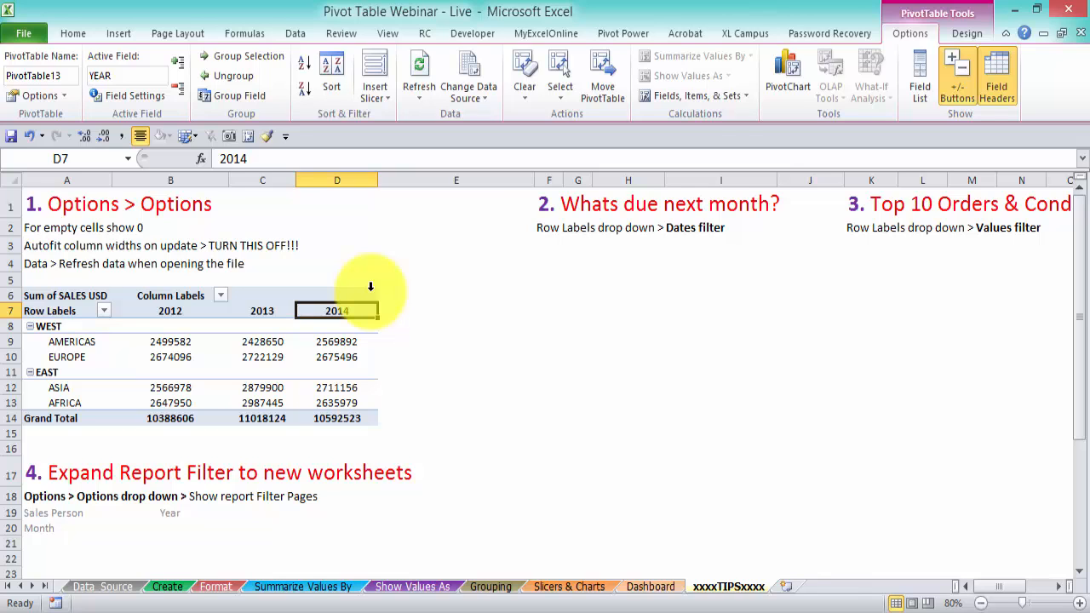
Examine the last records and total row of the Data_Source table, and return to the xxxxTIPSxxxx sheet.
{"action": "left_click", "coordinate": [104, 586]}
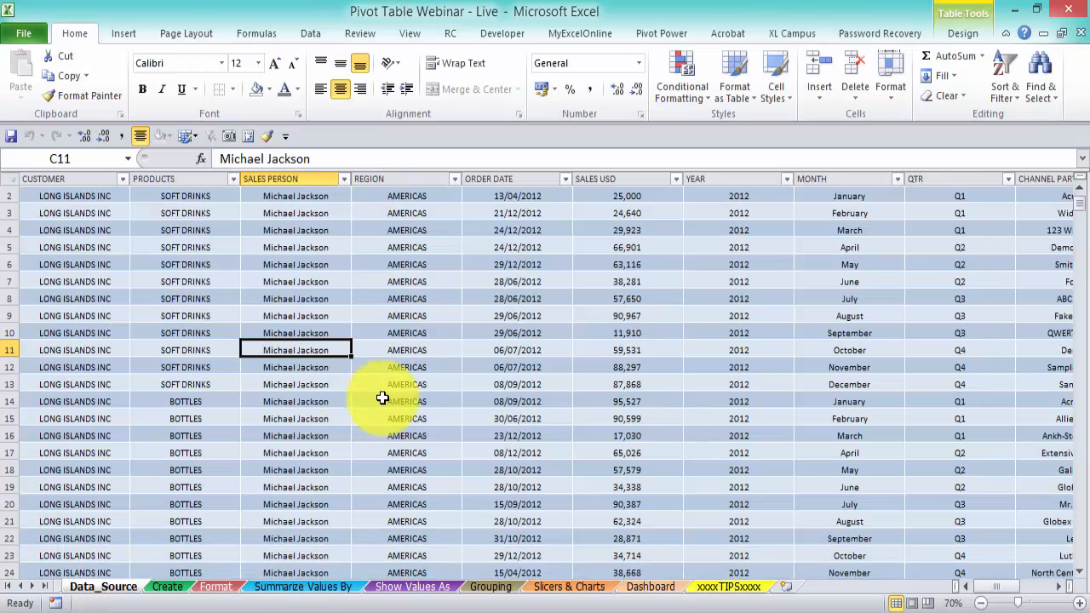
{"action": "key", "text": "ctrl+Down"}
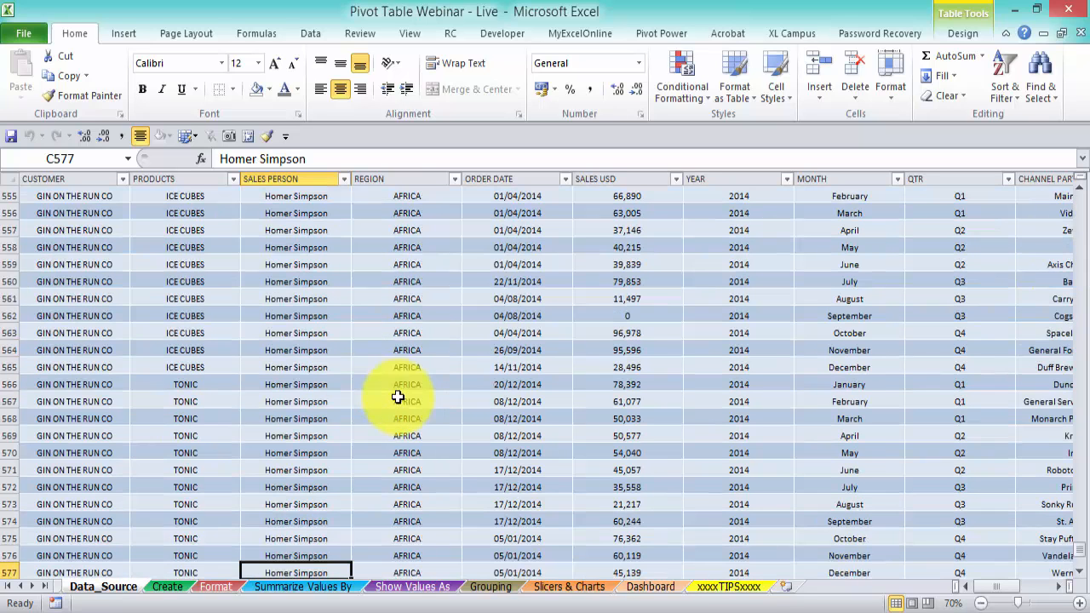
{"action": "scroll", "coordinate": [397, 400], "scroll_direction": "down", "scroll_amount": 2}
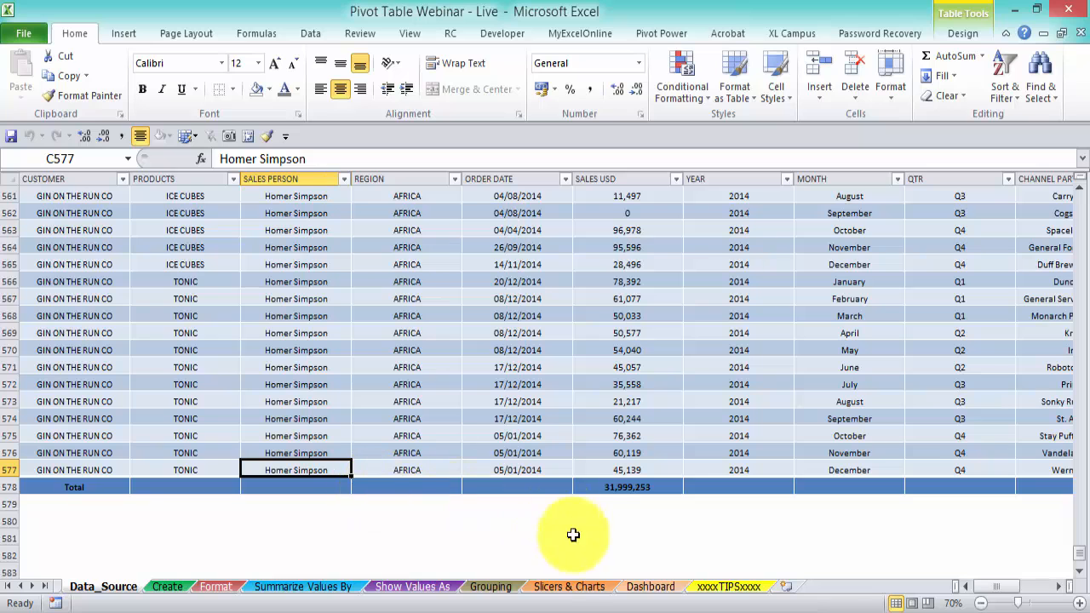
{"action": "left_click", "coordinate": [572, 587]}
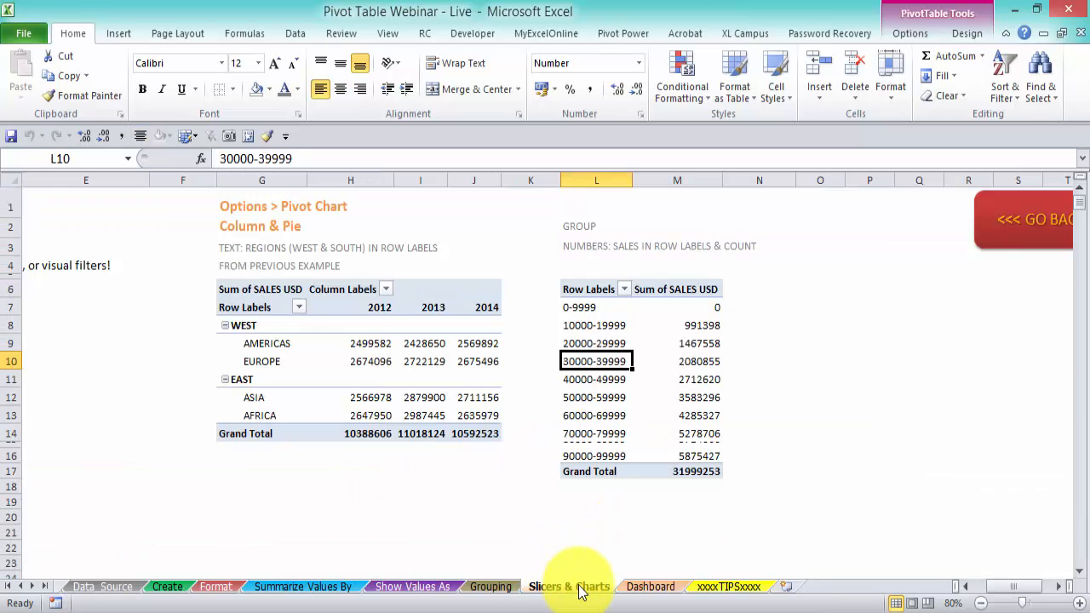
{"action": "left_click", "coordinate": [649, 587]}
{"action": "left_click", "coordinate": [722, 587]}
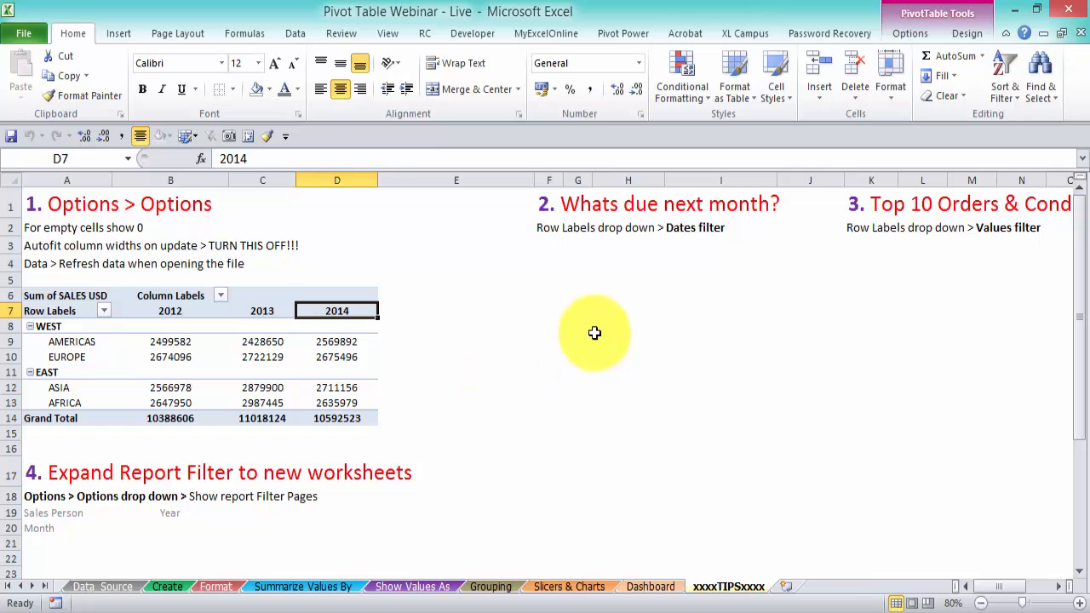
Set the sales-by-region PivotTable to refresh its data when the file is opened, and acknowledge the notice.
{"action": "left_click", "coordinate": [910, 33]}
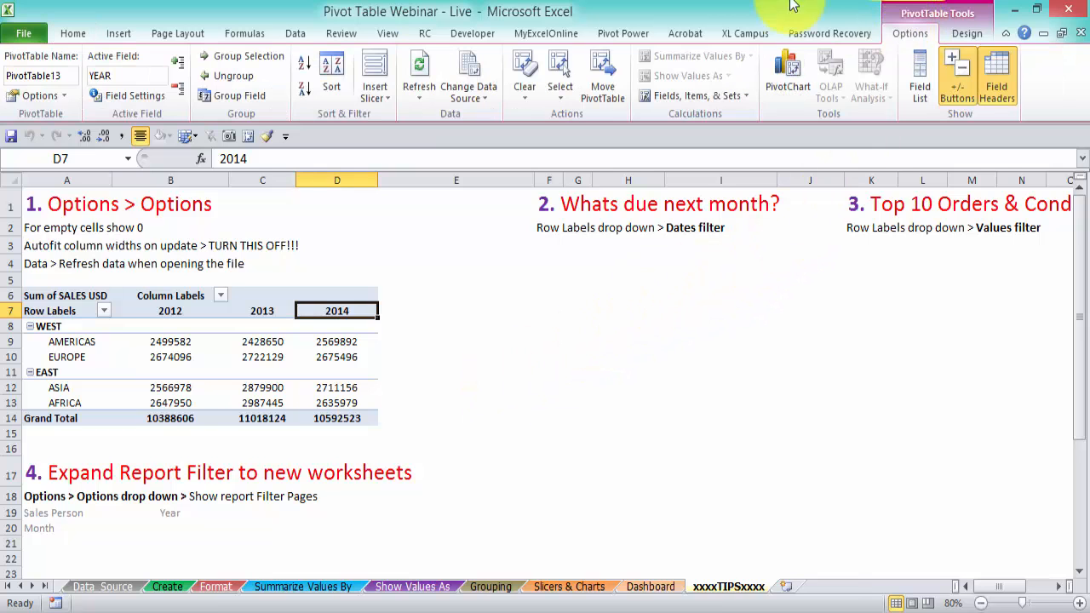
{"action": "left_click", "coordinate": [31, 94]}
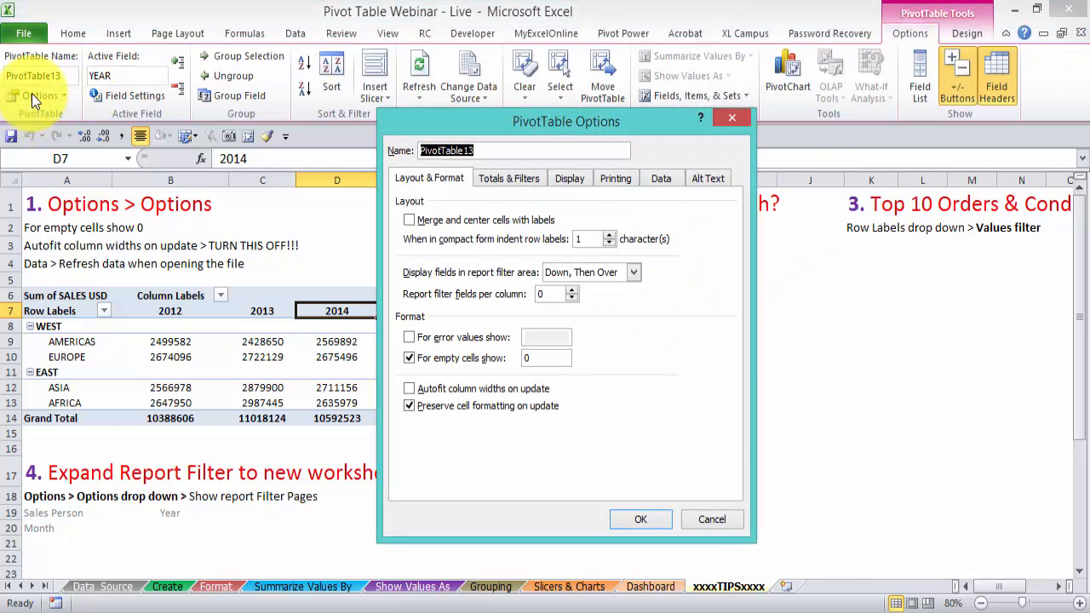
{"action": "left_click", "coordinate": [664, 176]}
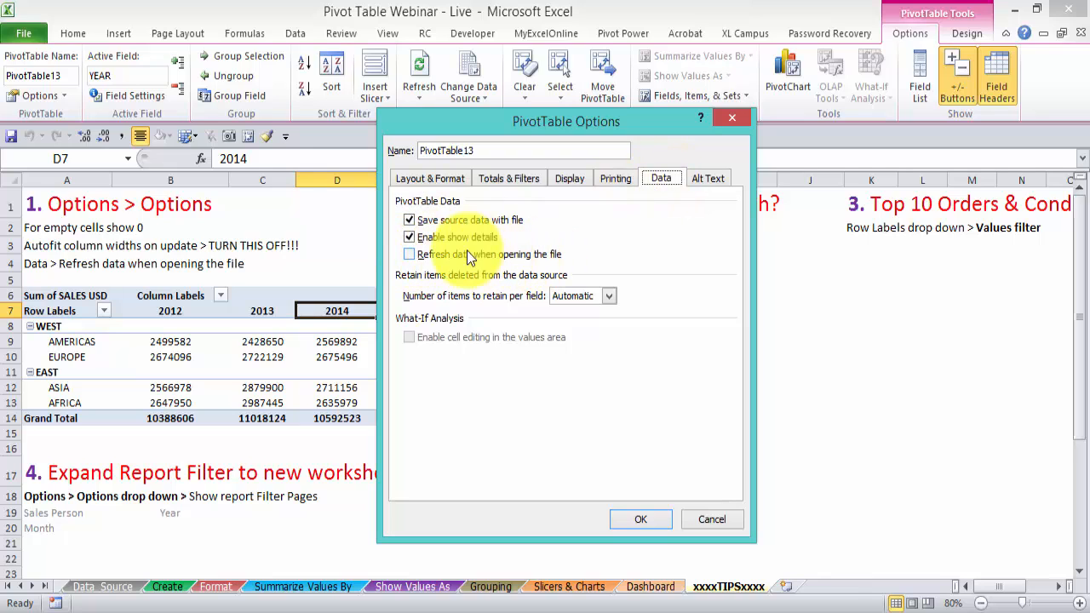
{"action": "left_click", "coordinate": [409, 254]}
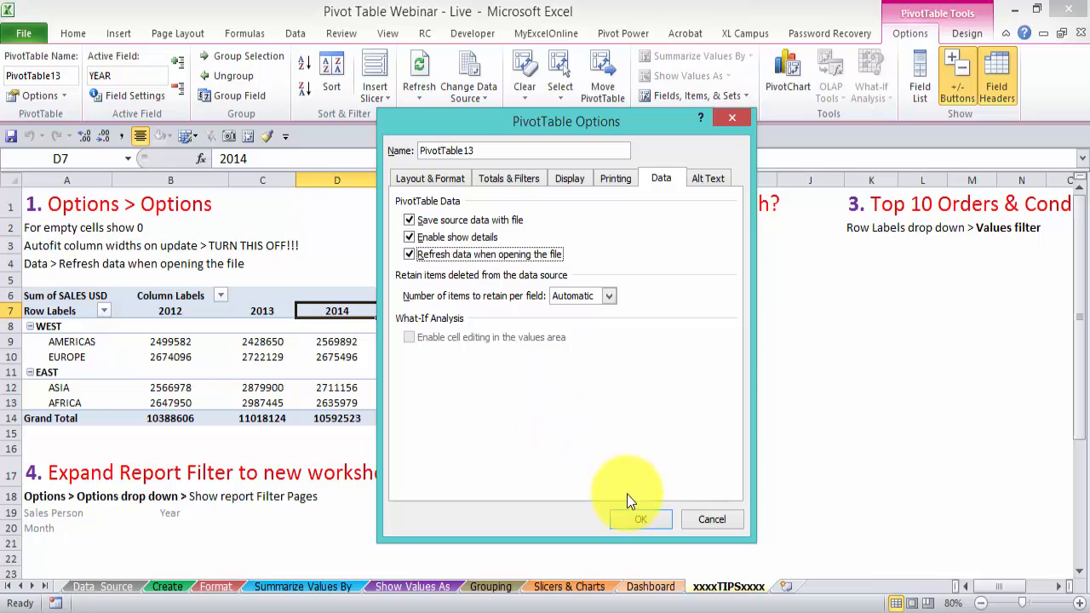
{"action": "left_click", "coordinate": [632, 518]}
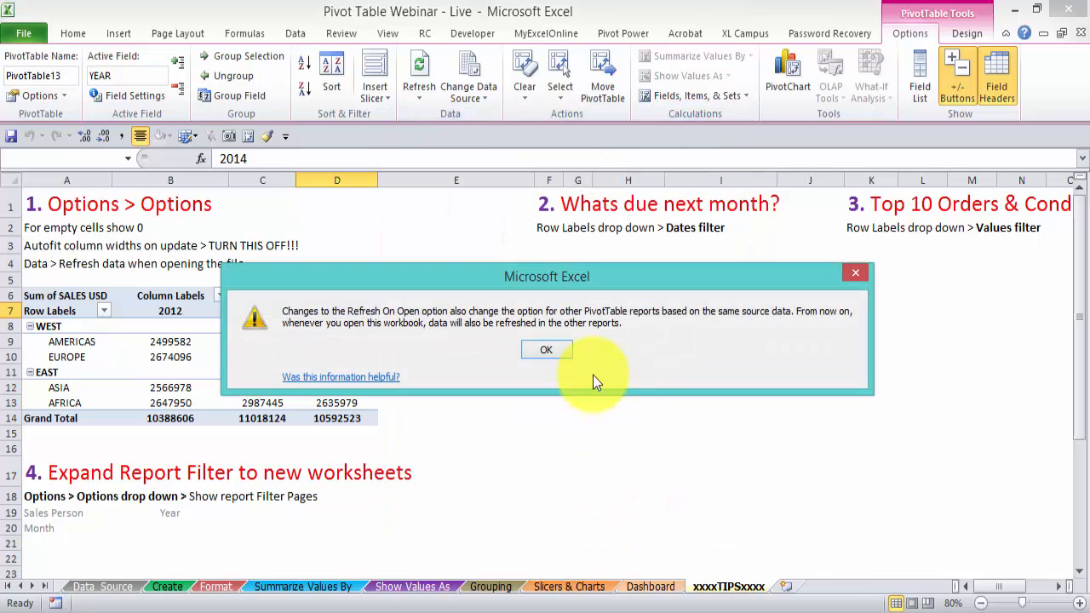
{"action": "left_click", "coordinate": [550, 350]}
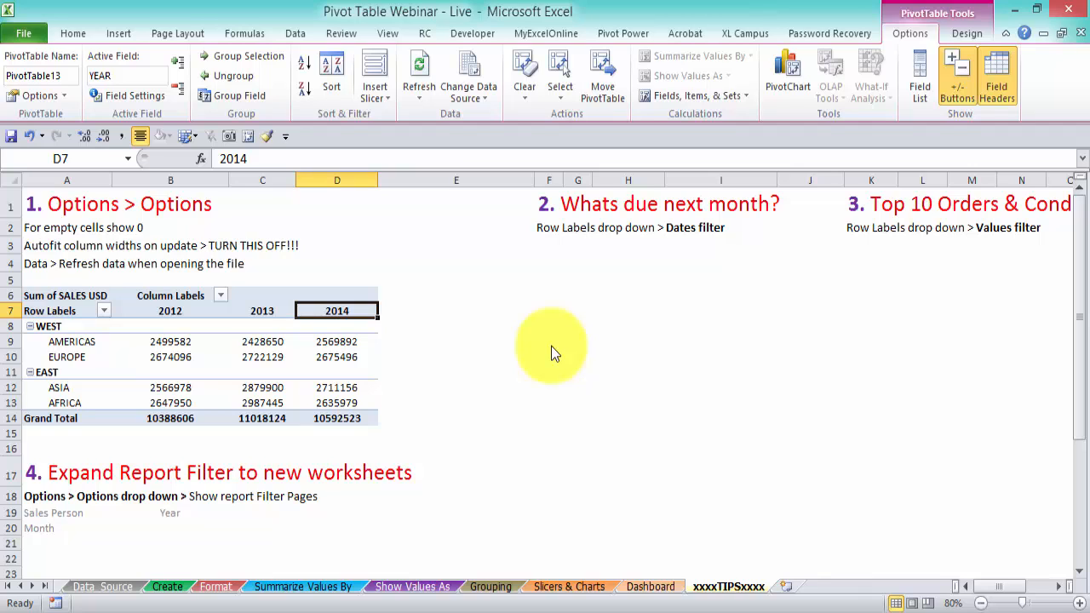
Copy the entire order-date PivotTable from the Grouping sheet and paste it at cell F4 of the xxxxTIPSxxxx sheet.
{"action": "left_click", "coordinate": [577, 206]}
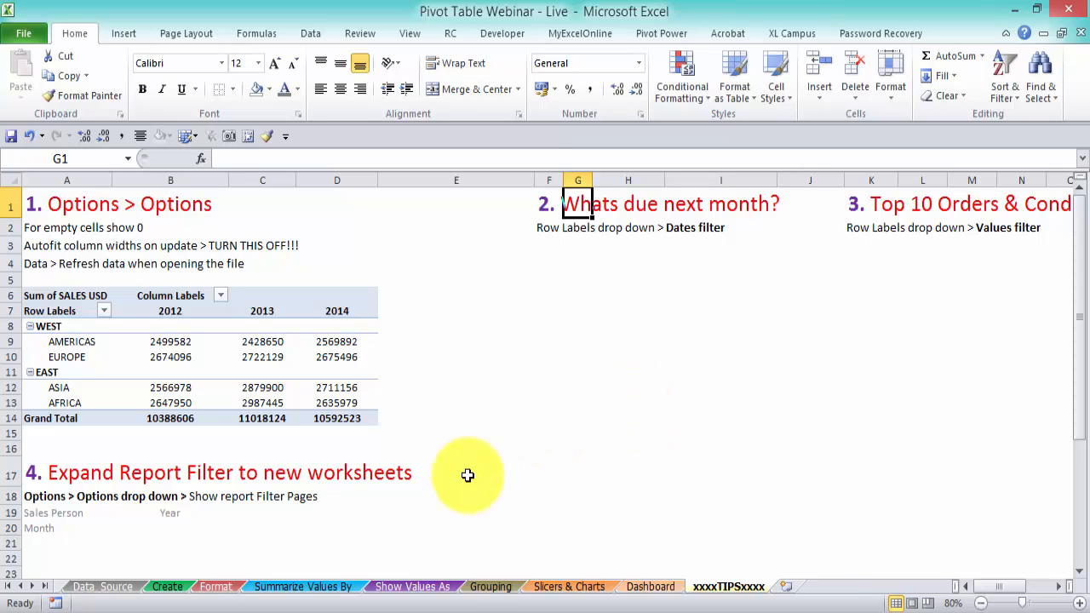
{"action": "left_click", "coordinate": [496, 588]}
{"action": "left_click_drag", "start_coordinate": [388, 295], "coordinate": [475, 294]}
{"action": "left_click", "coordinate": [559, 92]}
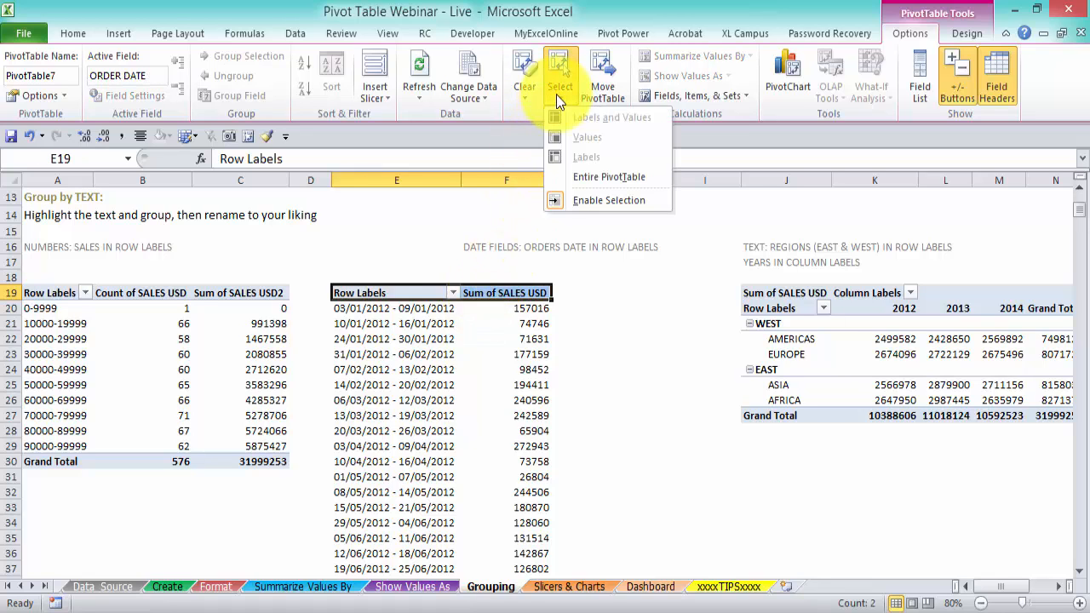
{"action": "left_click", "coordinate": [588, 175]}
{"action": "key", "text": "ctrl+c"}
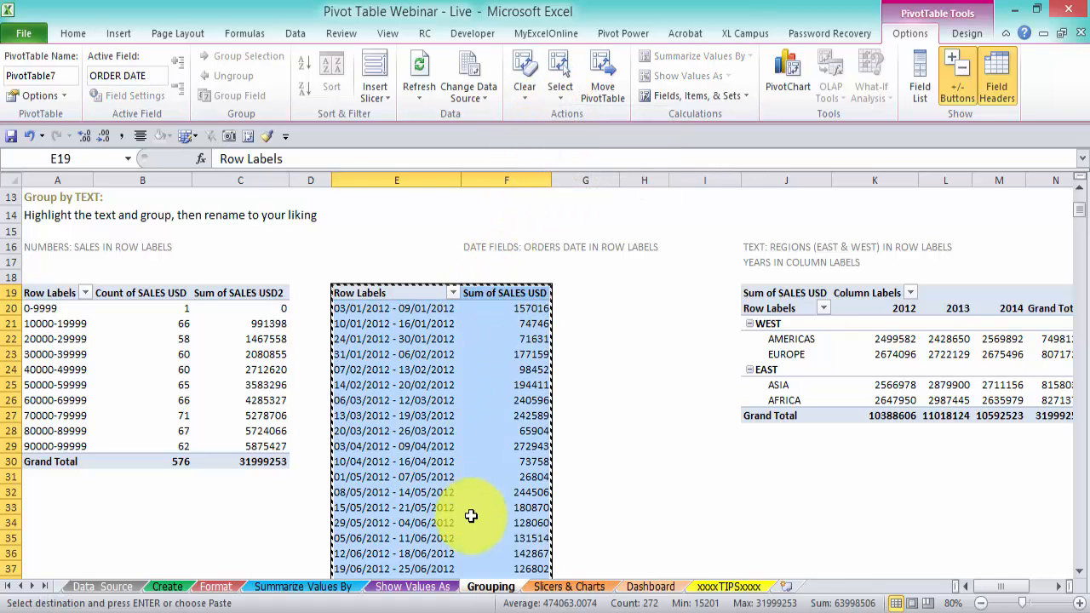
{"action": "left_click", "coordinate": [730, 586]}
{"action": "left_click", "coordinate": [530, 259]}
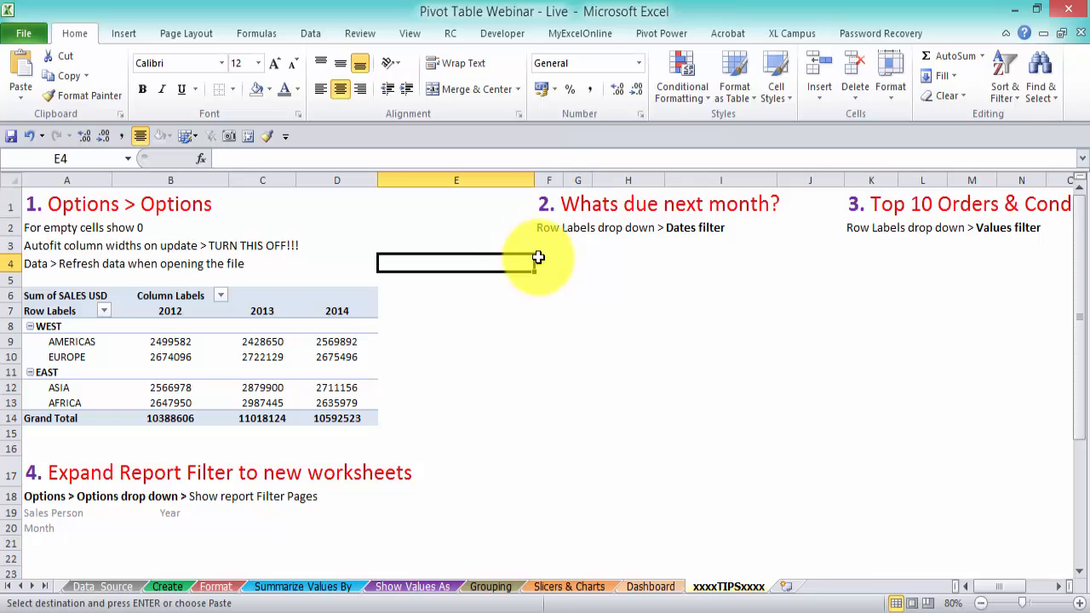
{"action": "left_click", "coordinate": [549, 259]}
{"action": "key", "text": "ctrl+v"}
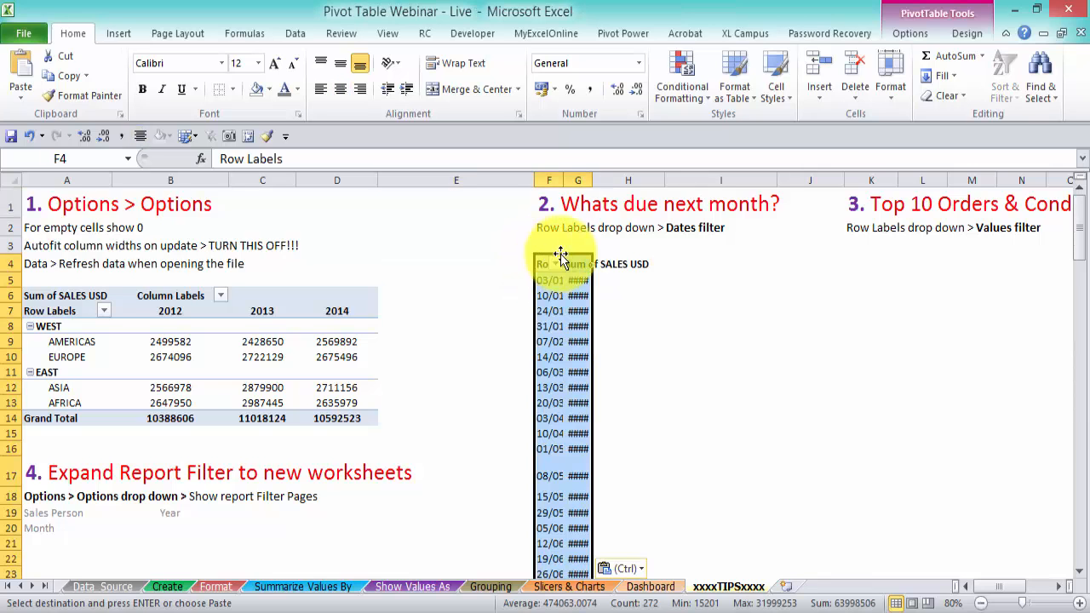
Widen columns F and G so the pasted dates and sales values fit, and narrow the empty column E.
{"action": "double_click", "coordinate": [564, 180]}
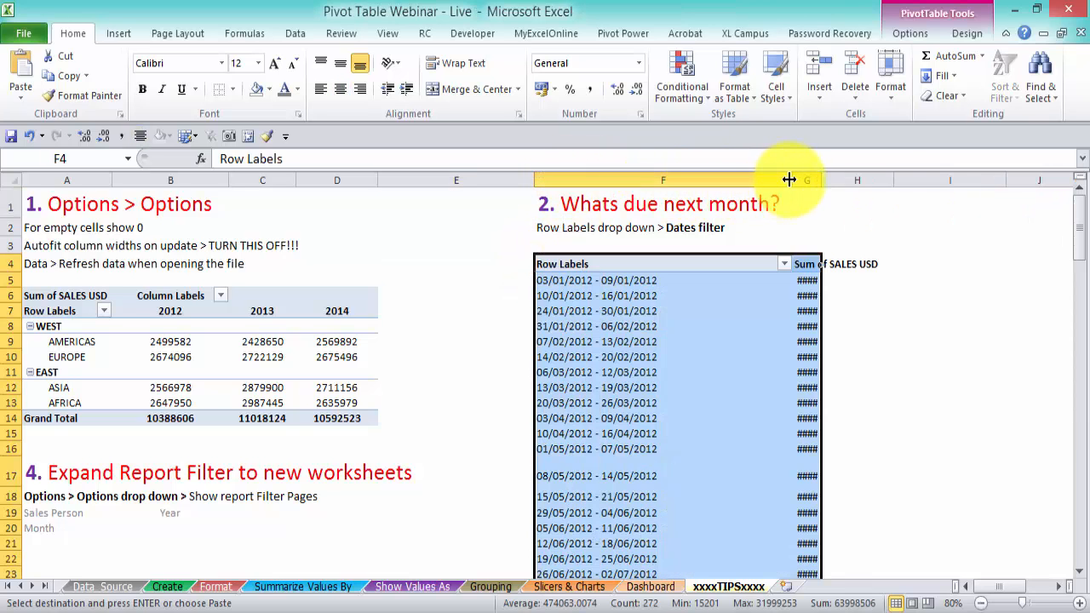
{"action": "left_click_drag", "start_coordinate": [792, 179], "coordinate": [682, 198]}
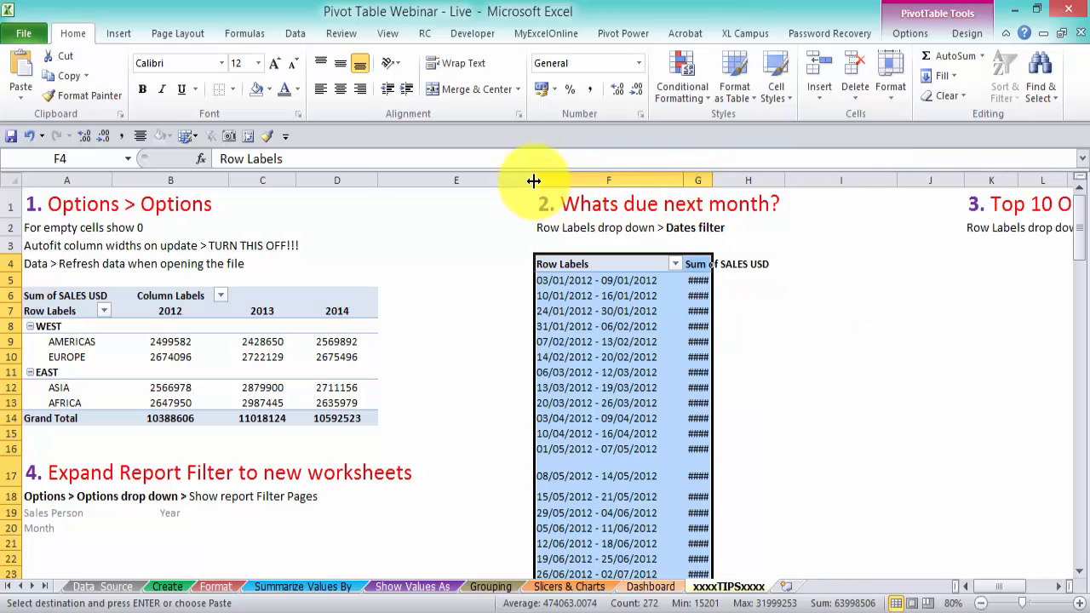
{"action": "left_click_drag", "start_coordinate": [533, 180], "coordinate": [428, 205]}
{"action": "left_click_drag", "start_coordinate": [604, 180], "coordinate": [657, 174]}
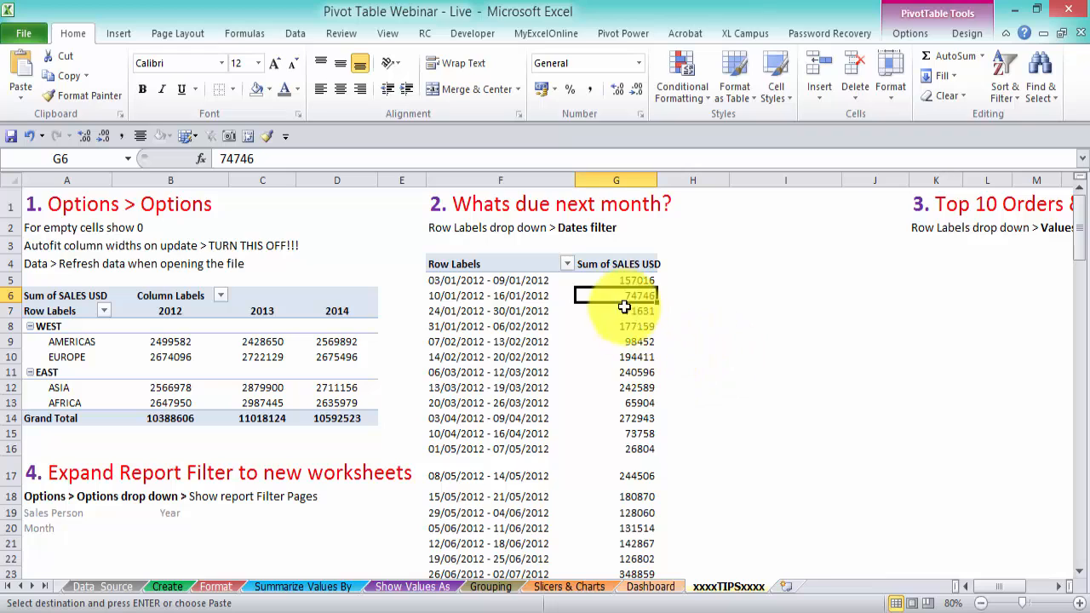
Ungroup the weekly date ranges in the pasted PivotTable into individual order dates.
{"action": "mouse_move", "coordinate": [611, 334]}
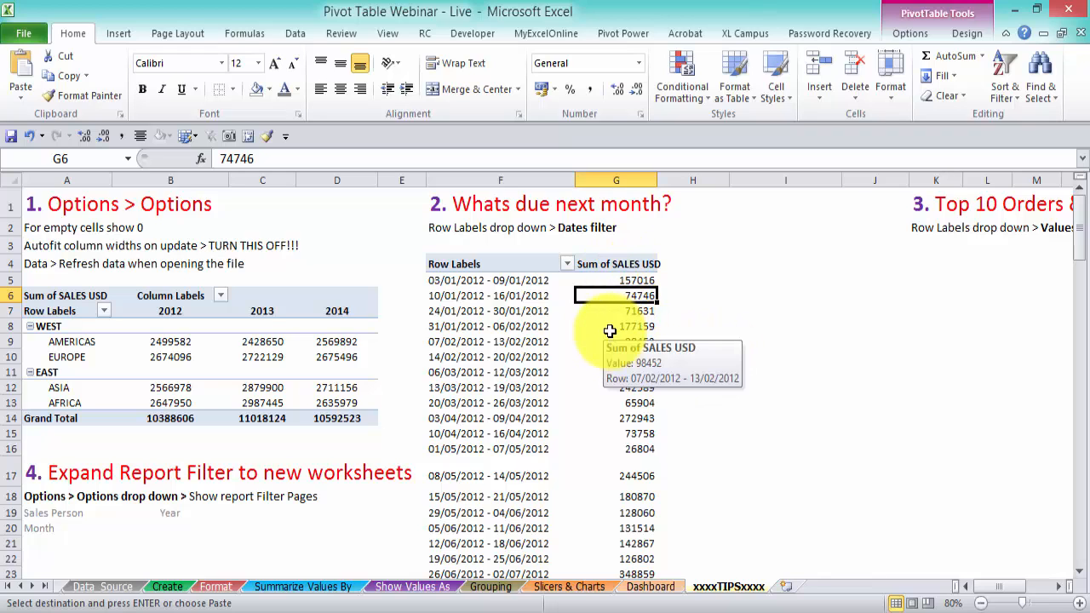
{"action": "left_click", "coordinate": [527, 280]}
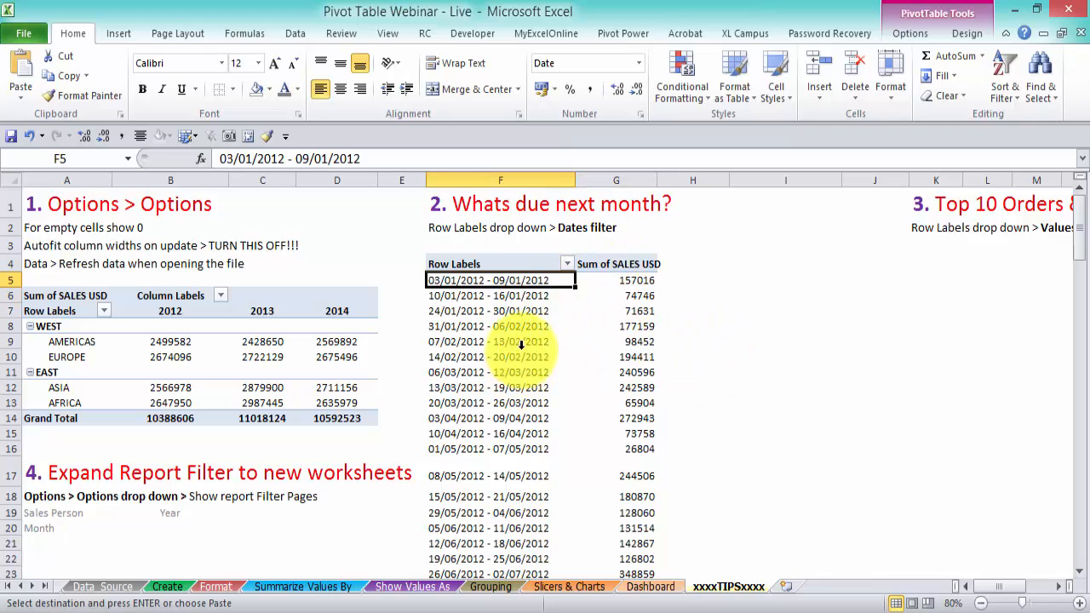
{"action": "right_click", "coordinate": [522, 281]}
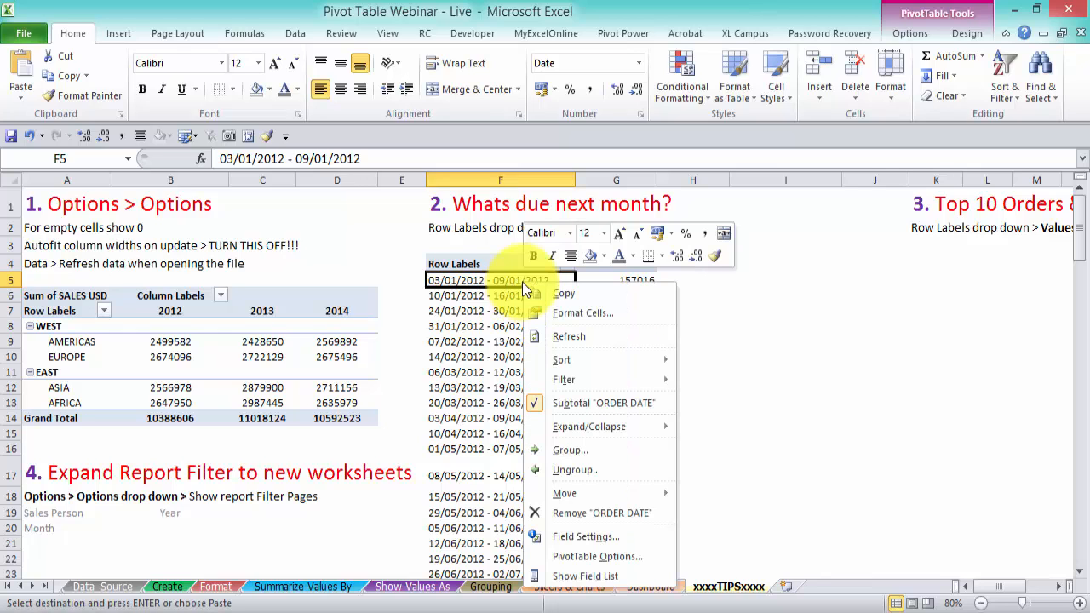
{"action": "left_click", "coordinate": [586, 470]}
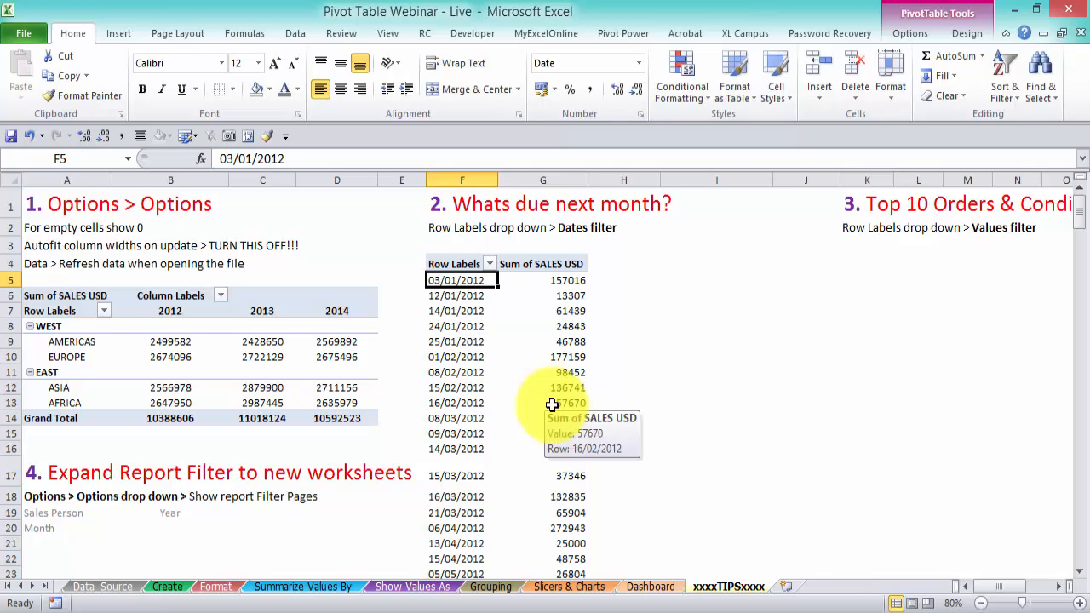
Filter the PivotTable's order dates to Next Month, and review the other available date filters without changing the selection.
{"action": "left_click", "coordinate": [491, 265]}
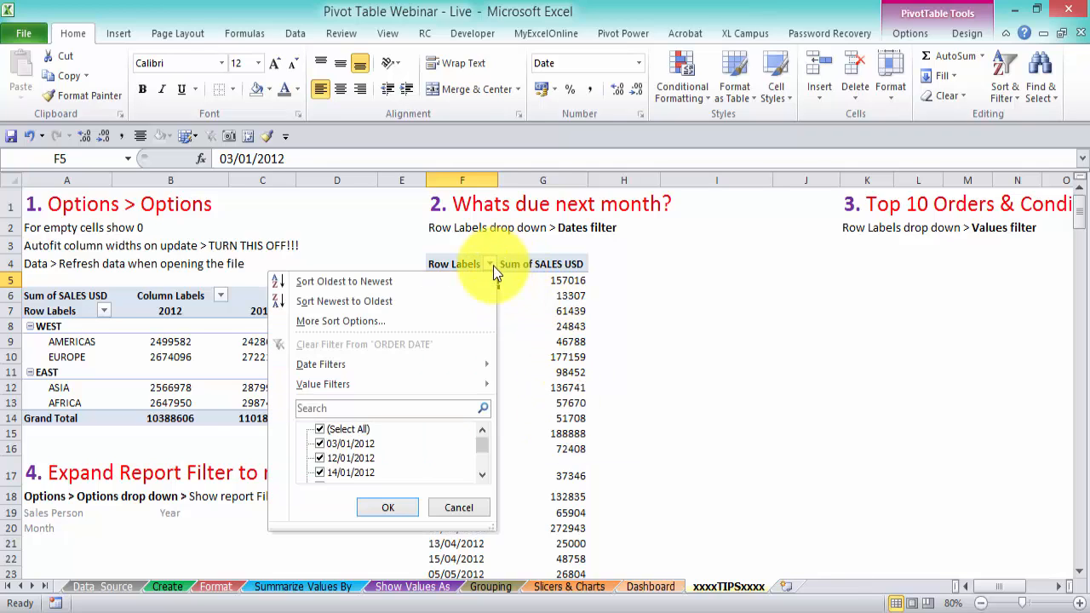
{"action": "mouse_move", "coordinate": [446, 368]}
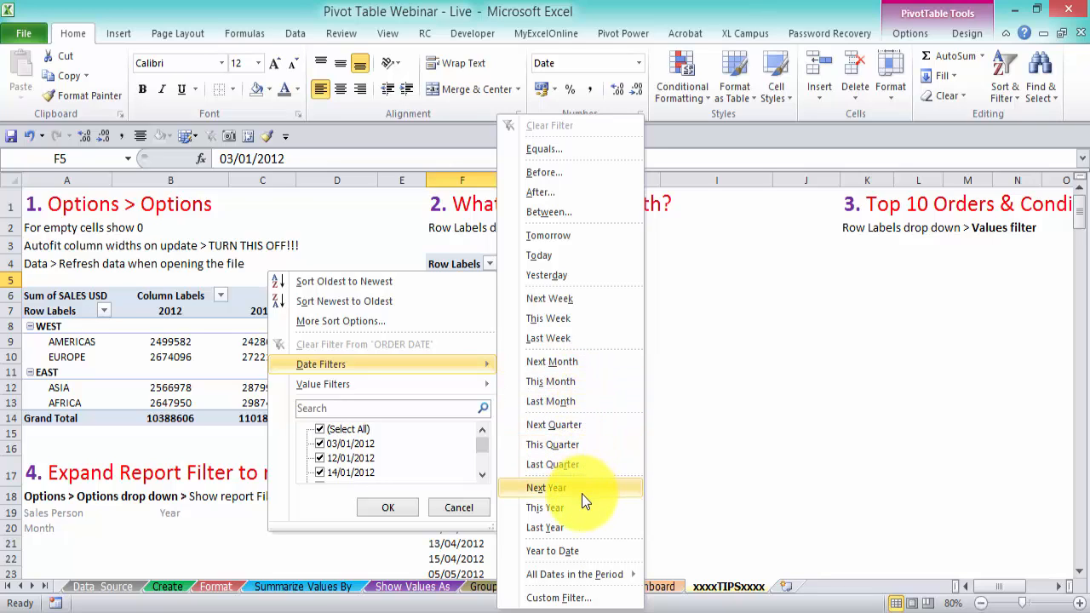
{"action": "left_click", "coordinate": [595, 362]}
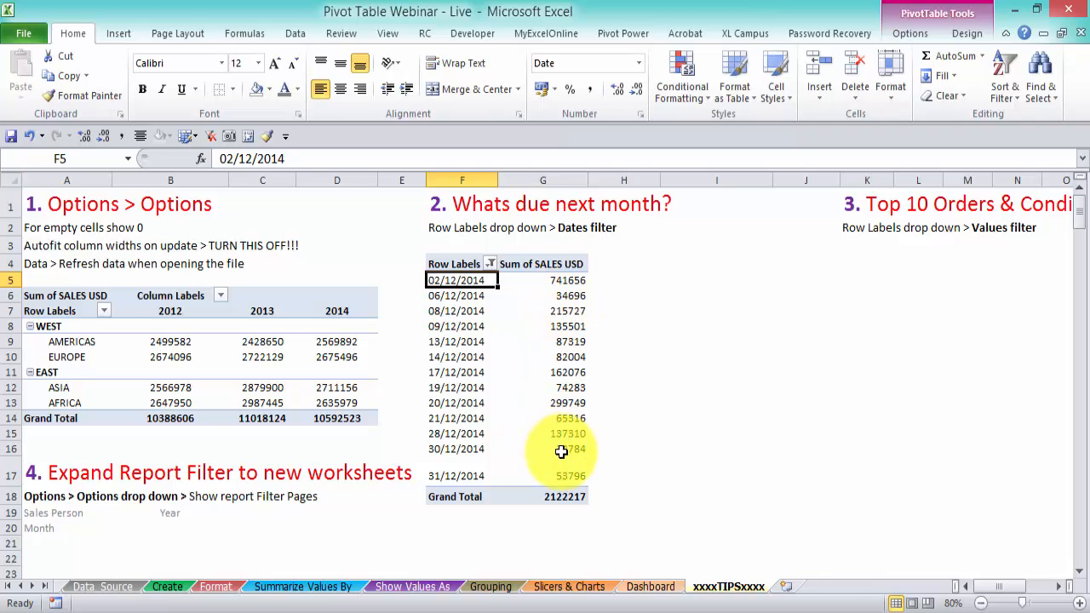
{"action": "mouse_move", "coordinate": [561, 451]}
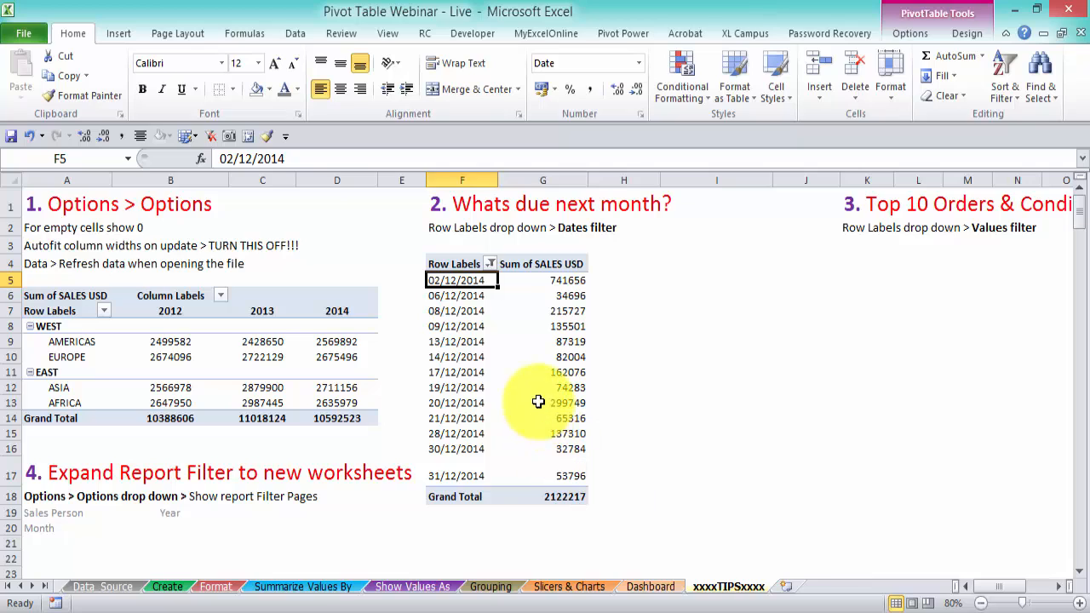
{"action": "mouse_move", "coordinate": [570, 486]}
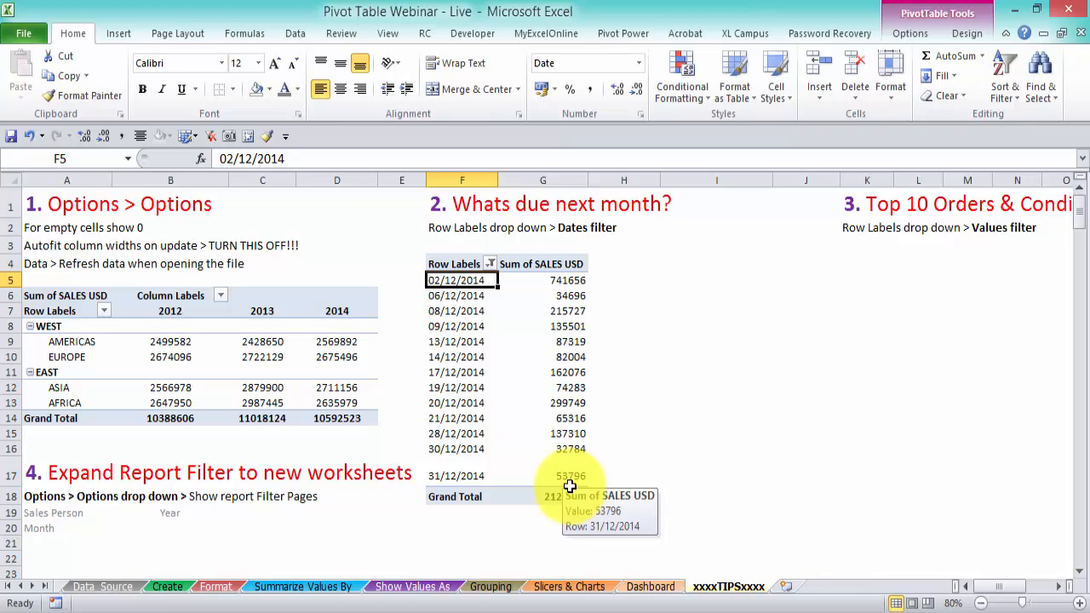
{"action": "mouse_move", "coordinate": [535, 359]}
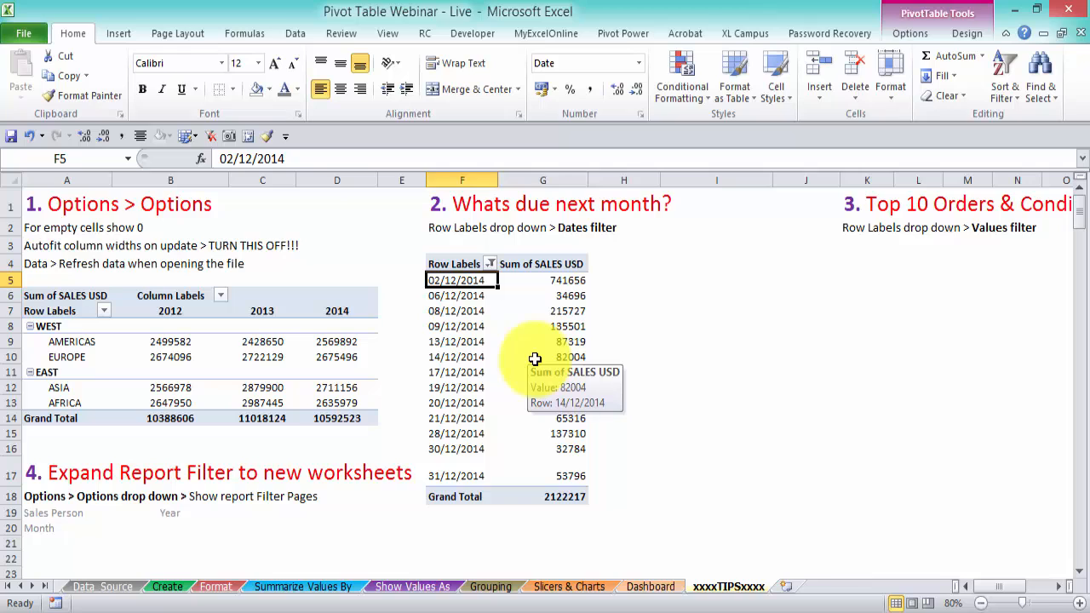
{"action": "left_click", "coordinate": [490, 262]}
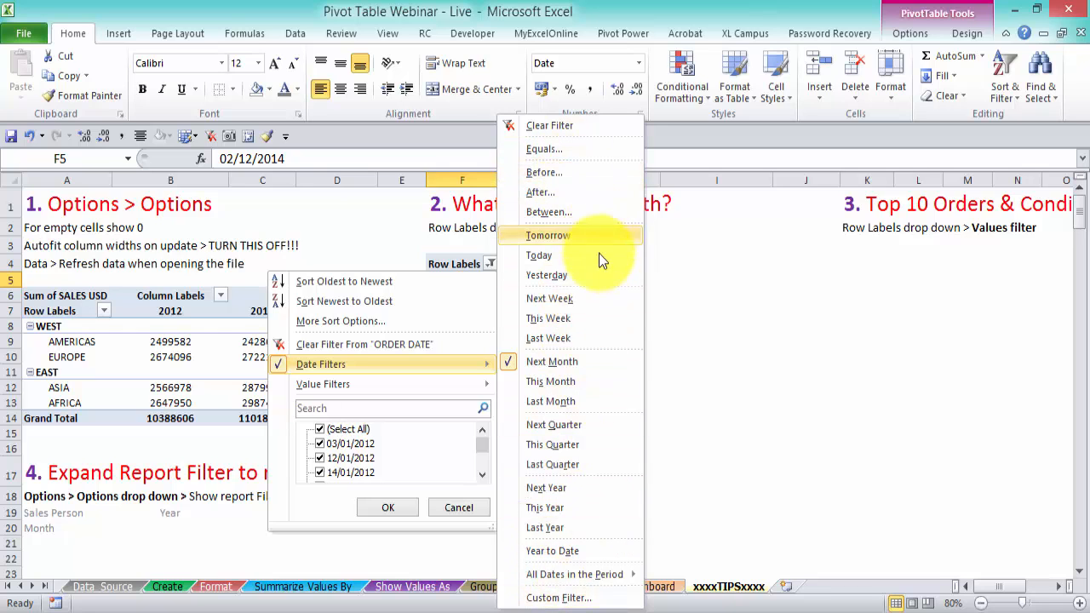
{"action": "left_click", "coordinate": [707, 378]}
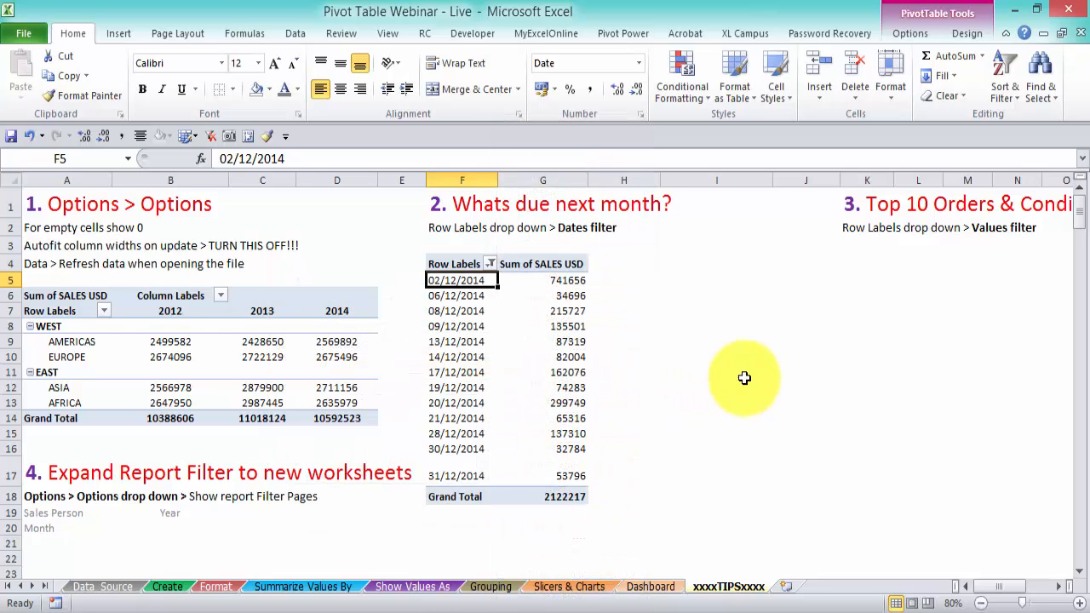
Copy the filtered order-date PivotTable to cell I4 and fit column J to its contents.
{"action": "left_click_drag", "start_coordinate": [838, 176], "coordinate": [786, 184]}
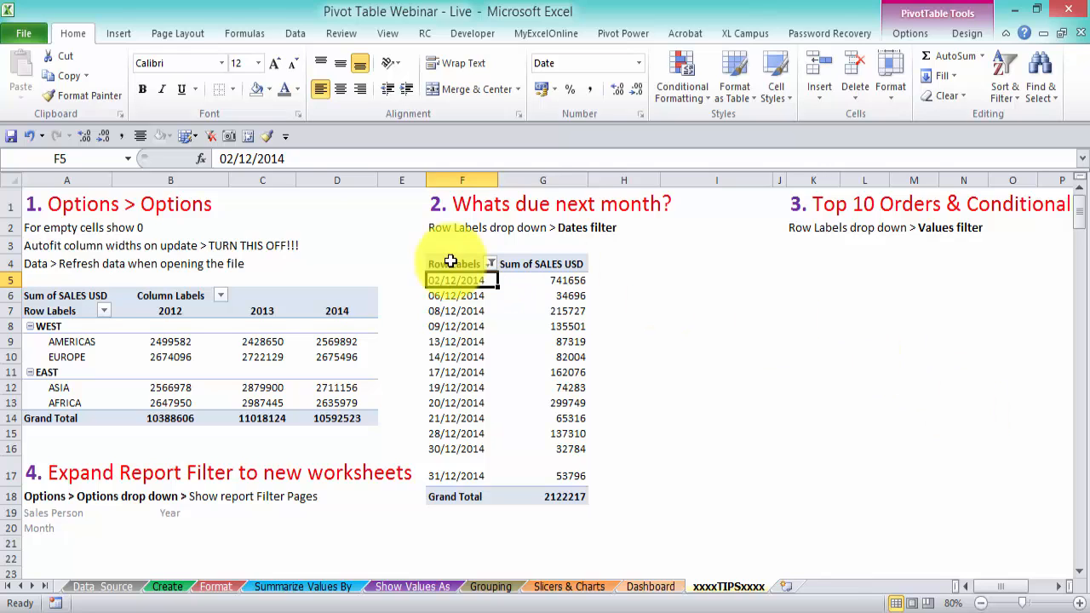
{"action": "left_click_drag", "start_coordinate": [452, 259], "coordinate": [561, 498]}
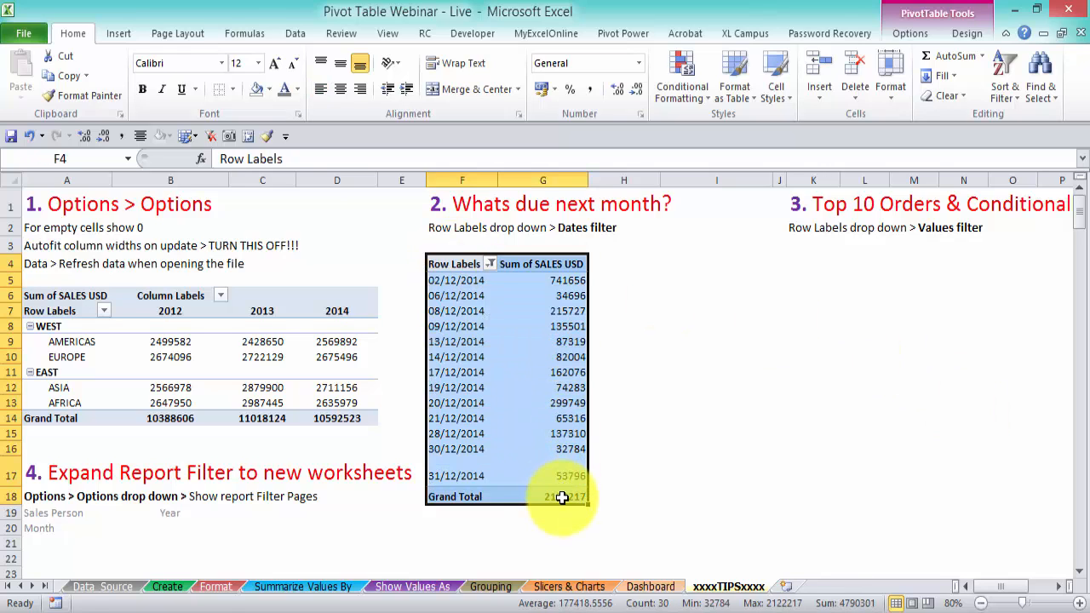
{"action": "key", "text": "ctrl+c"}
{"action": "left_click", "coordinate": [816, 248]}
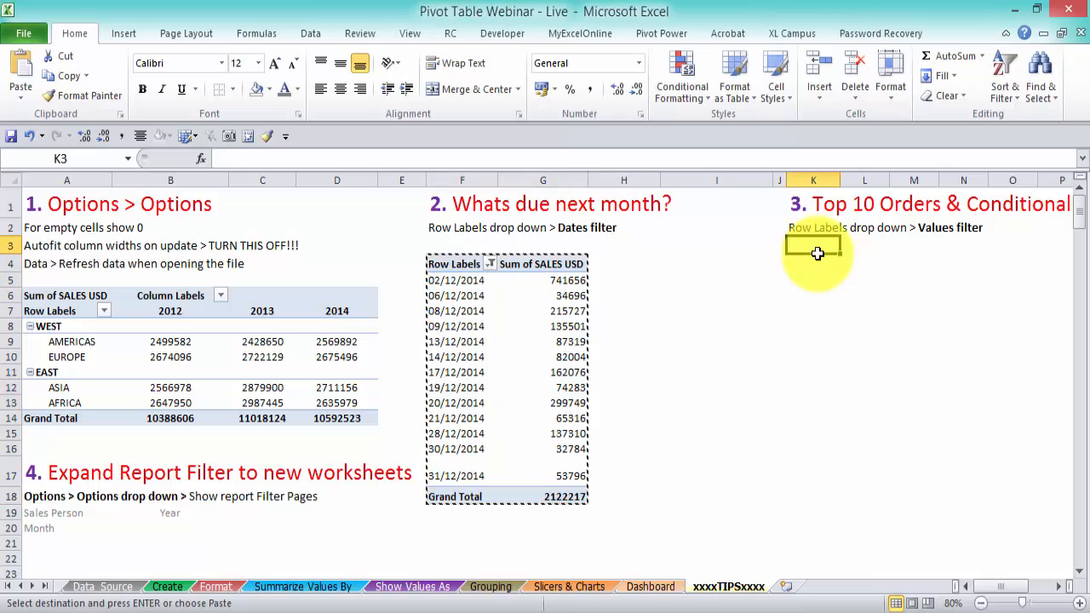
{"action": "left_click", "coordinate": [734, 249]}
{"action": "left_click", "coordinate": [738, 265]}
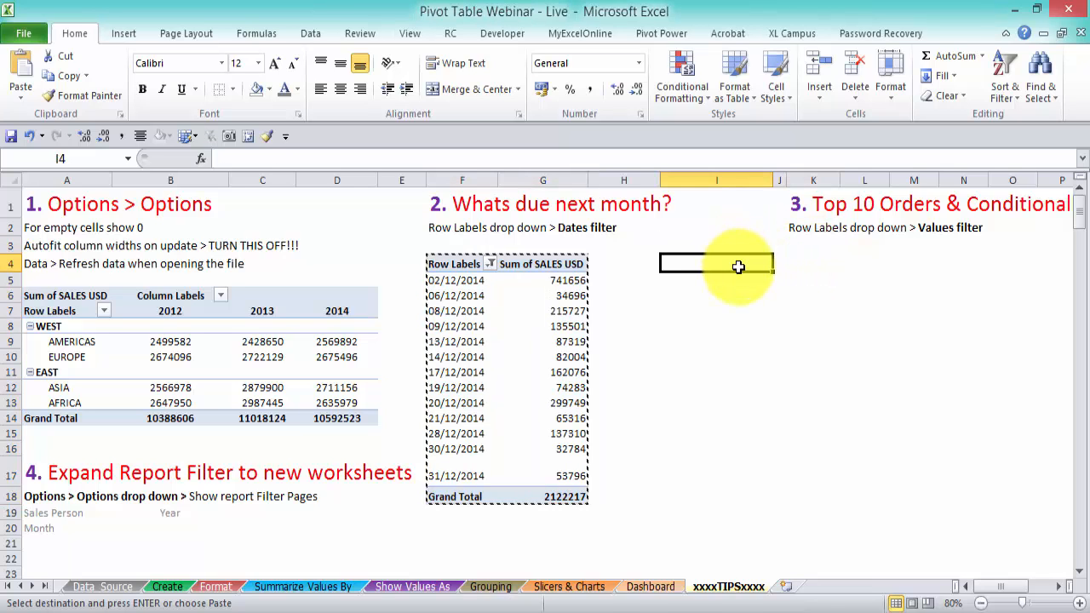
{"action": "key", "text": "ctrl+v"}
{"action": "double_click", "coordinate": [785, 179]}
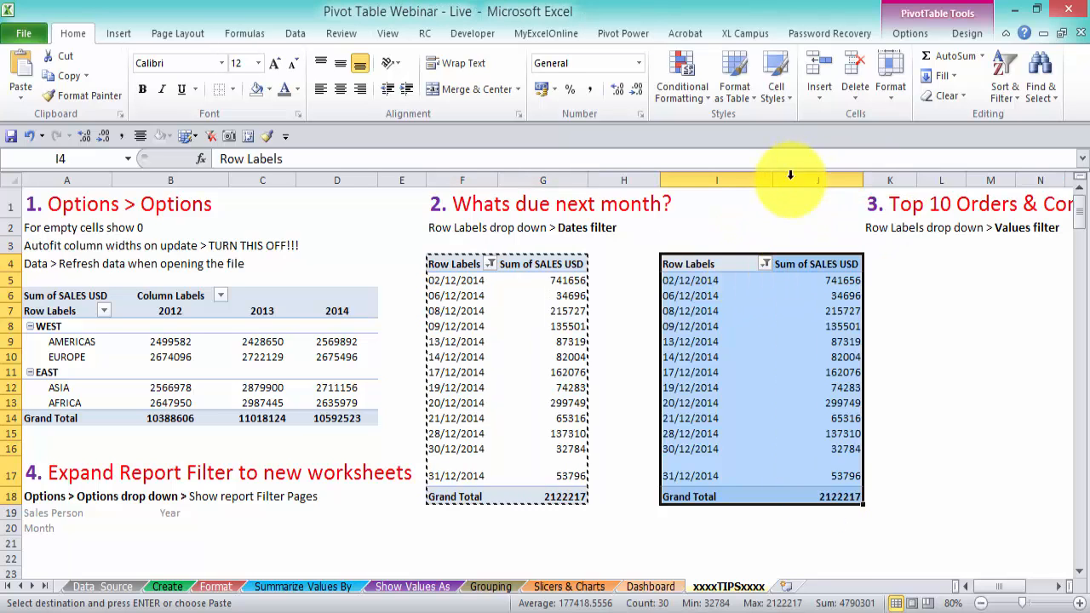
Replace ORDER DATE with CHANNEL PARTNERS in the row labels of the copied PivotTable at I4.
{"action": "left_click", "coordinate": [817, 295]}
{"action": "left_click", "coordinate": [680, 280]}
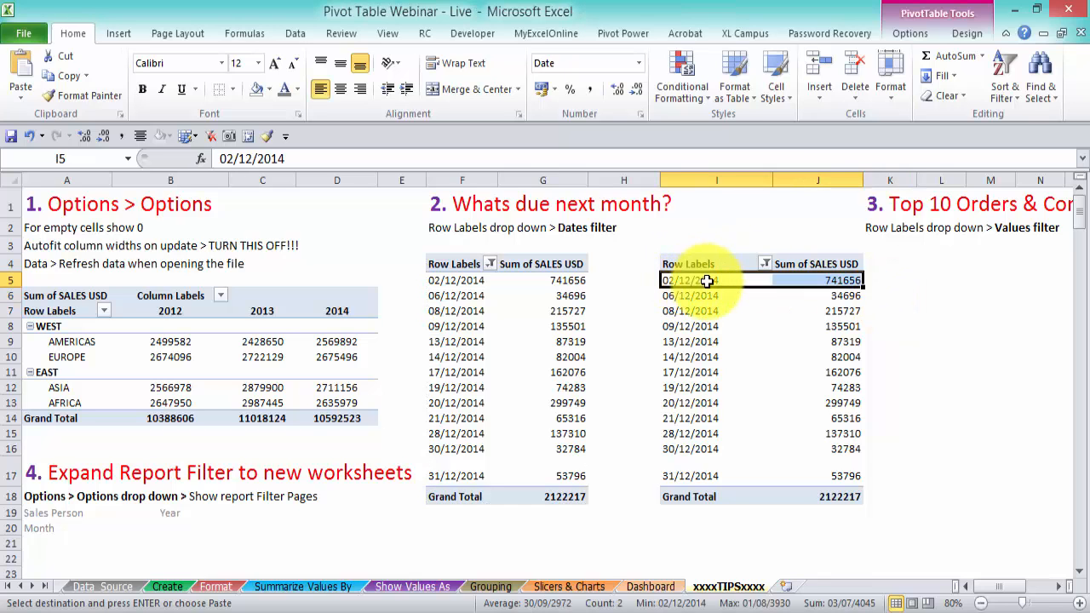
{"action": "left_click", "coordinate": [706, 280]}
{"action": "right_click", "coordinate": [704, 282]}
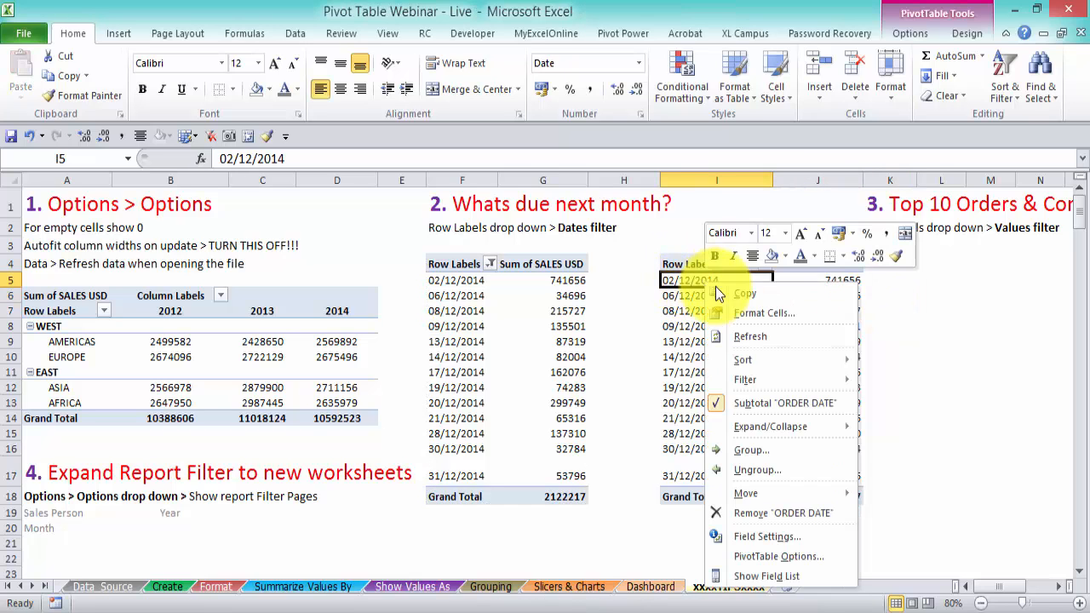
{"action": "left_click", "coordinate": [784, 577]}
{"action": "left_click_drag", "start_coordinate": [937, 520], "coordinate": [988, 324]}
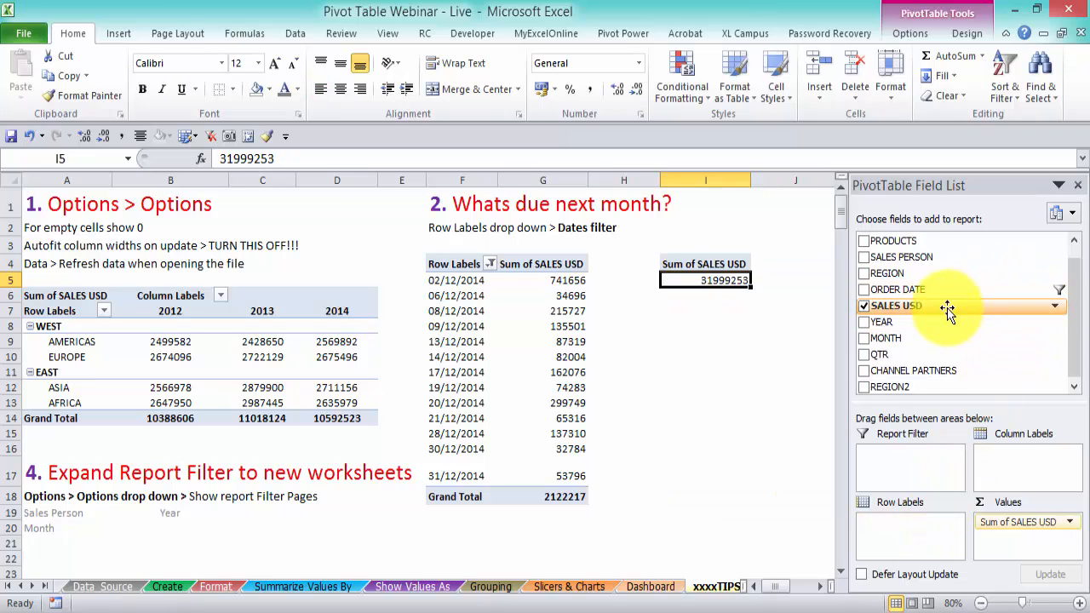
{"action": "left_click_drag", "start_coordinate": [949, 371], "coordinate": [917, 540]}
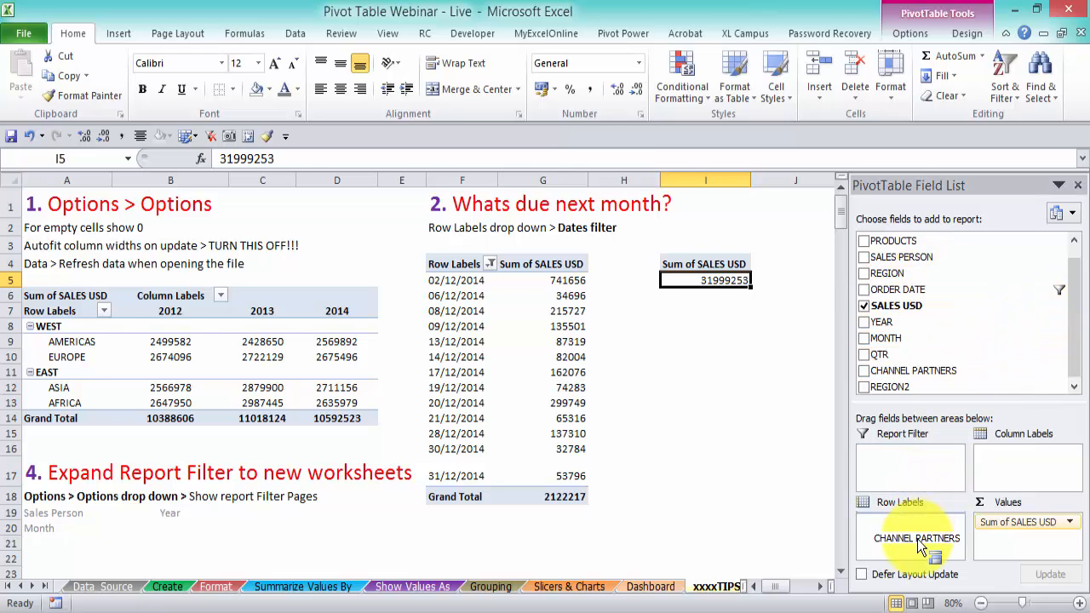
Close the field list and filter the channel partner PivotTable to the Top 10 Items by Sum of SALES USD.
{"action": "left_click", "coordinate": [1078, 185]}
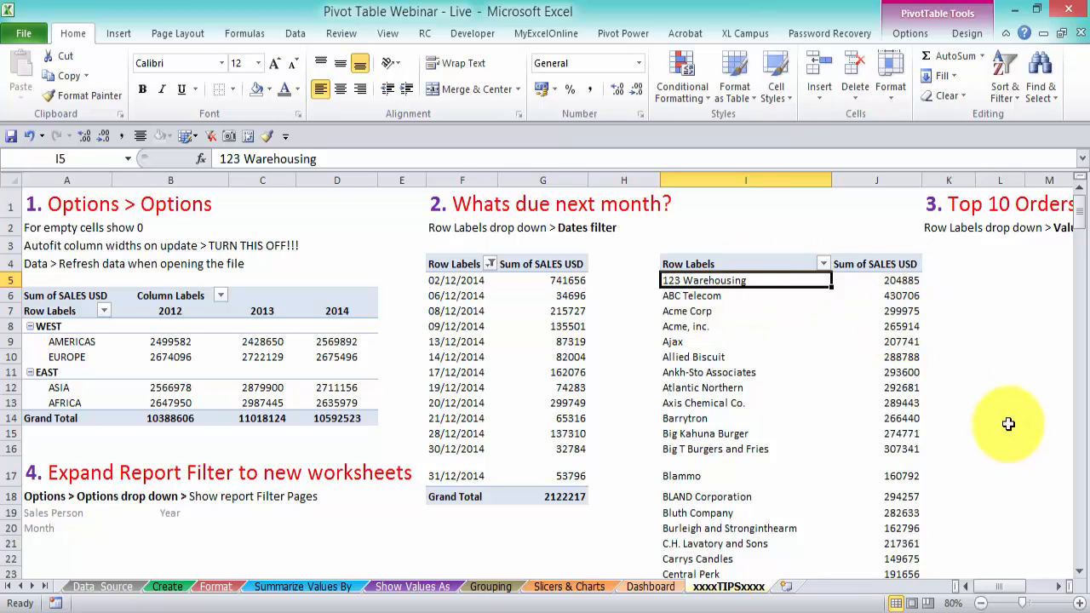
{"action": "left_click", "coordinate": [826, 265]}
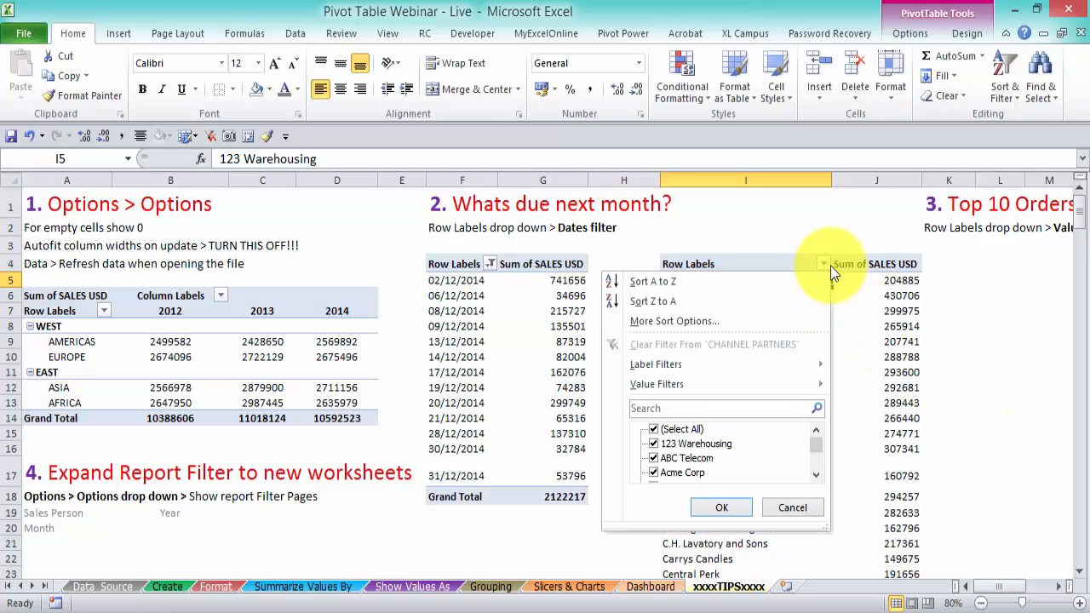
{"action": "left_click", "coordinate": [831, 264]}
{"action": "left_click", "coordinate": [830, 264]}
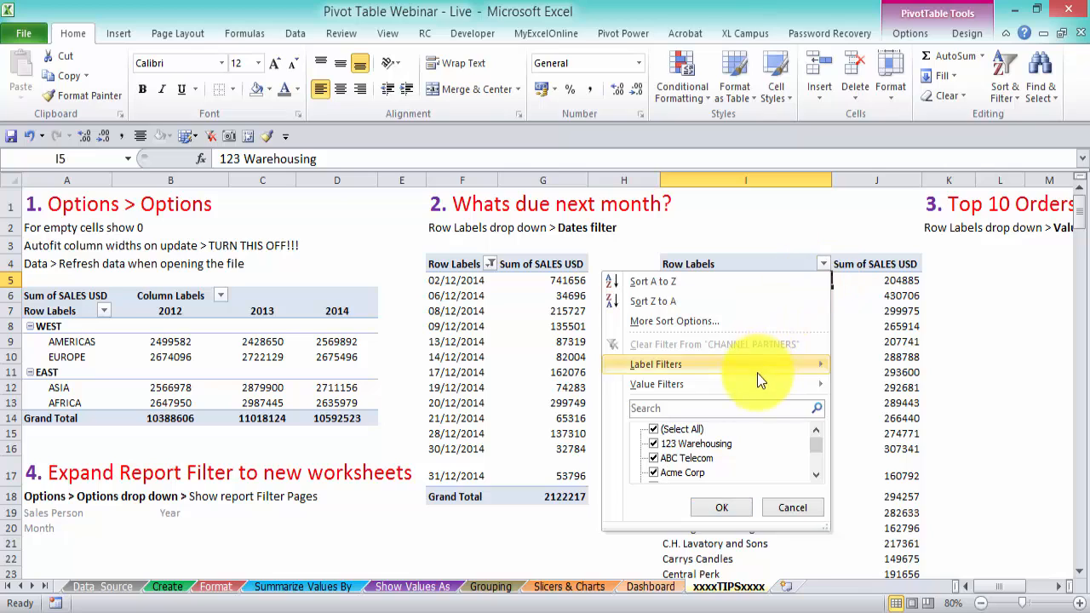
{"action": "mouse_move", "coordinate": [755, 381]}
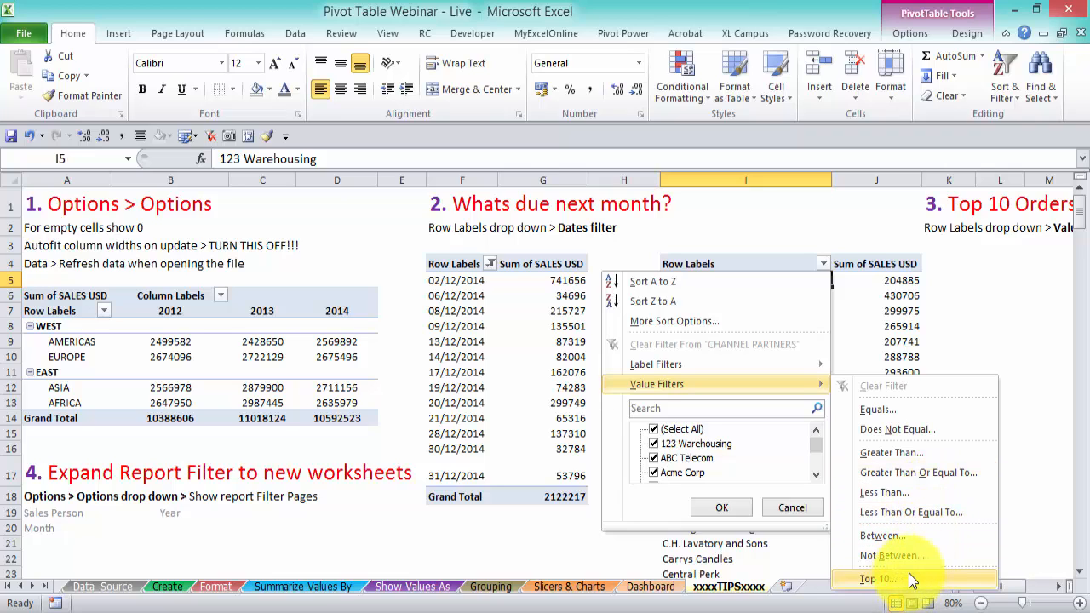
{"action": "left_click", "coordinate": [880, 583]}
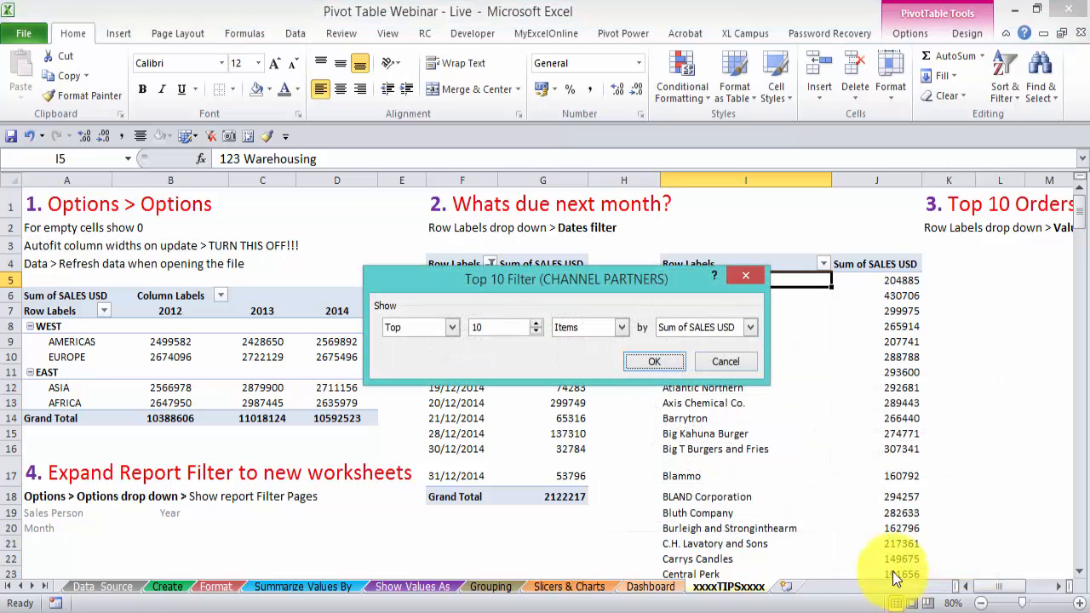
{"action": "left_click_drag", "start_coordinate": [670, 274], "coordinate": [815, 241]}
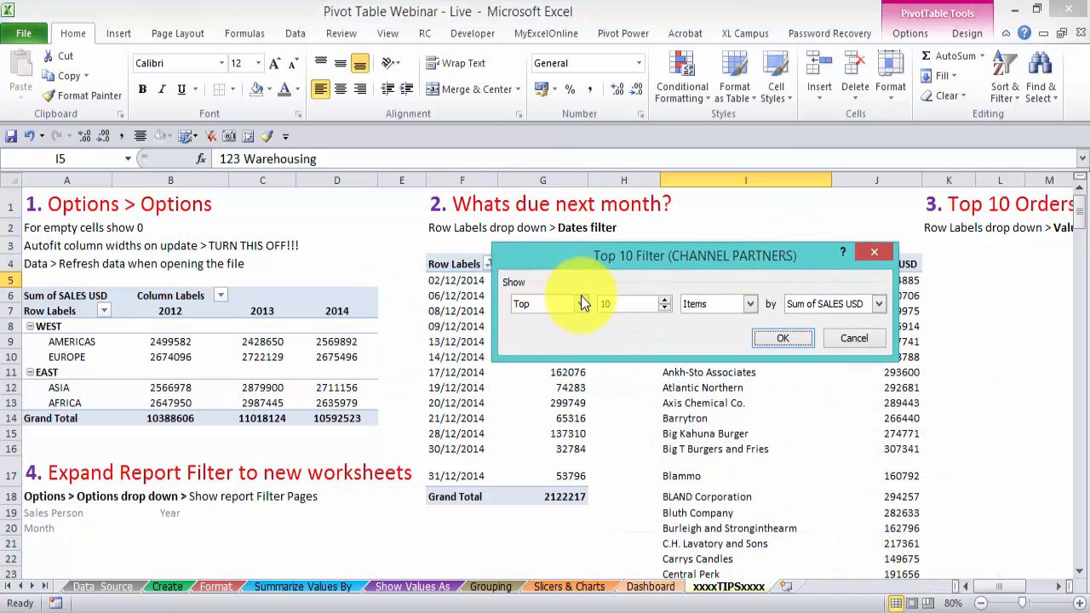
{"action": "left_click", "coordinate": [581, 303]}
{"action": "left_click", "coordinate": [581, 303]}
{"action": "left_click", "coordinate": [666, 300]}
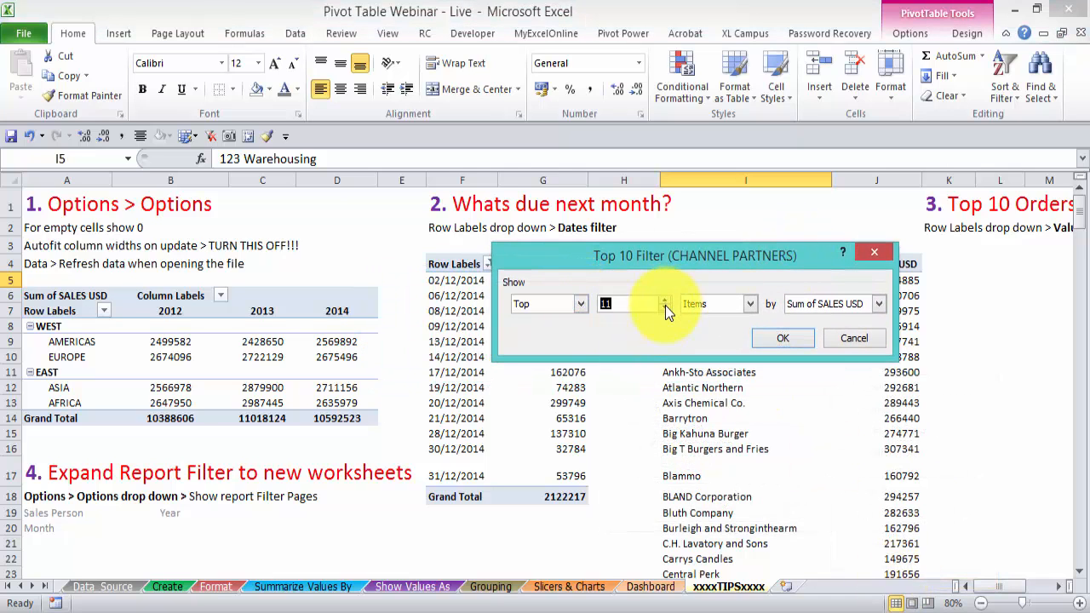
{"action": "left_click", "coordinate": [665, 307]}
{"action": "left_click", "coordinate": [664, 308]}
{"action": "type", "text": "10"}
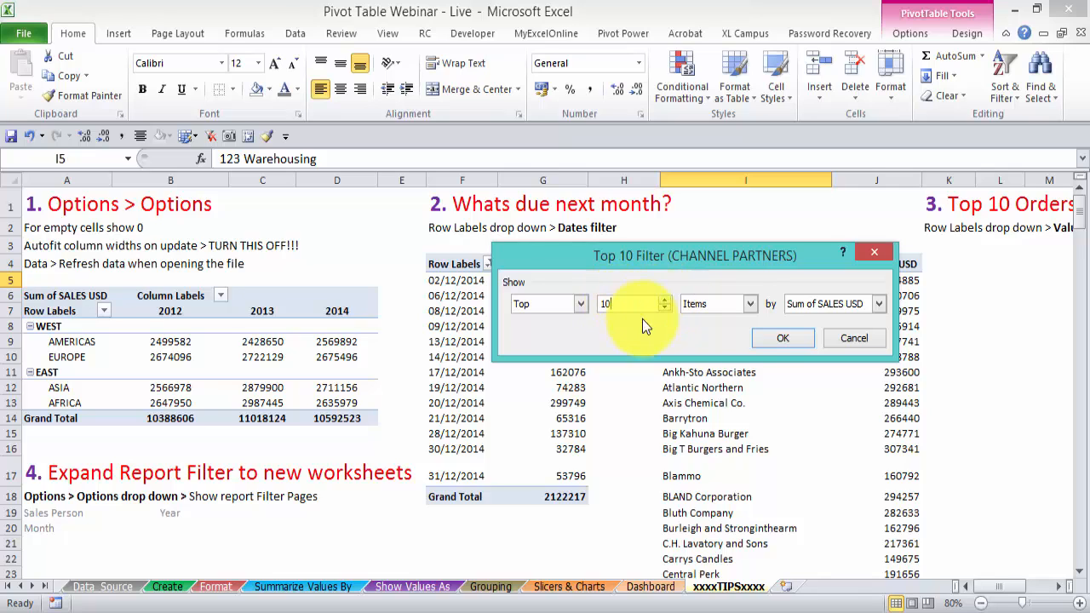
{"action": "left_click", "coordinate": [752, 305]}
{"action": "left_click", "coordinate": [754, 305]}
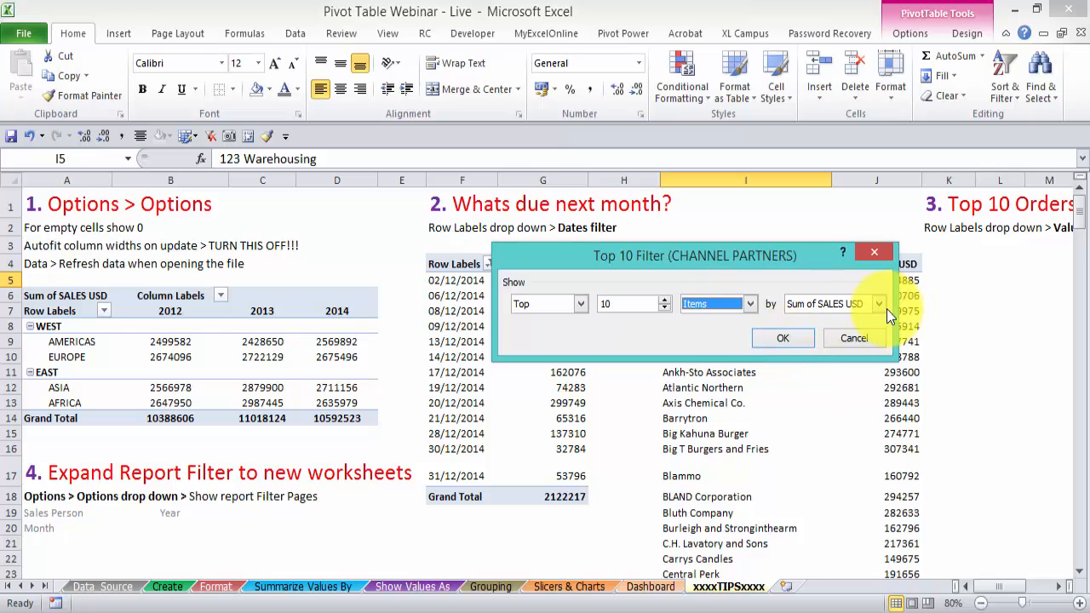
{"action": "left_click", "coordinate": [790, 339]}
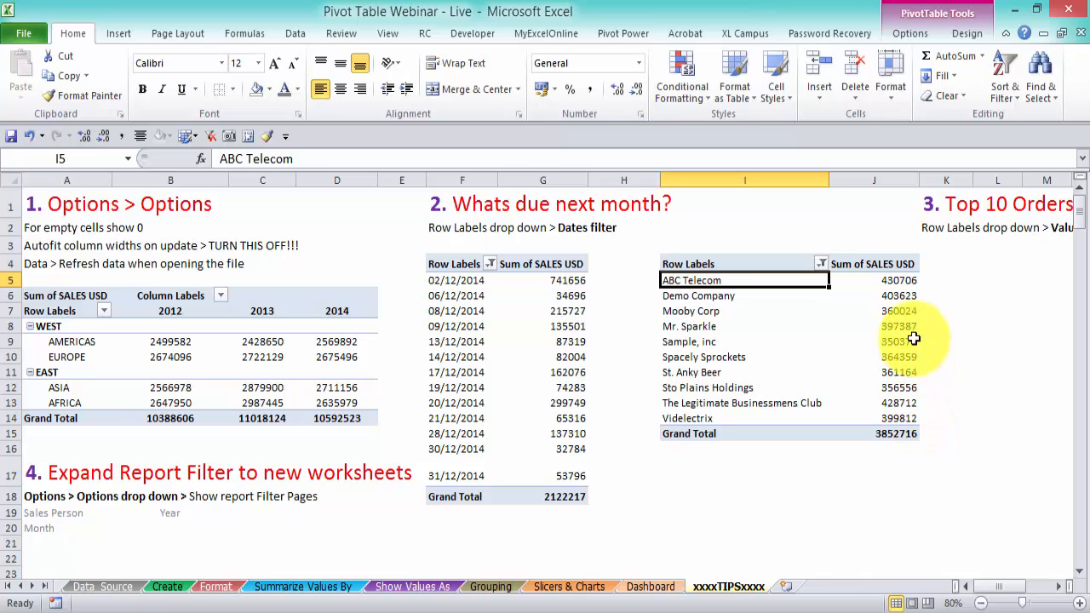
Sort the top 10 channel partners by Sum of SALES USD from largest to smallest.
{"action": "right_click", "coordinate": [899, 283]}
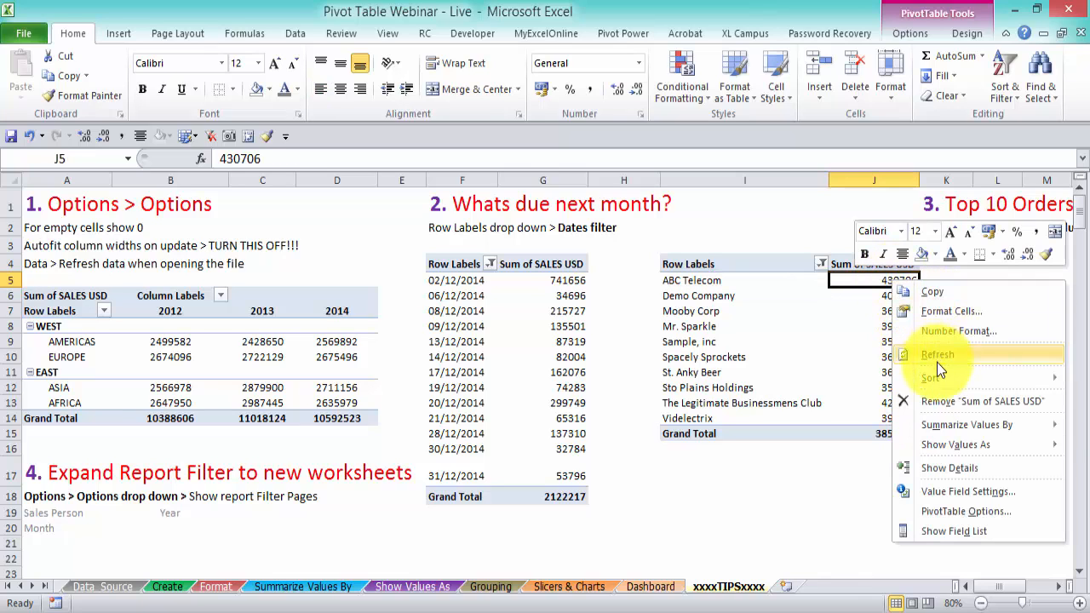
{"action": "mouse_move", "coordinate": [935, 372]}
{"action": "left_click", "coordinate": [881, 394]}
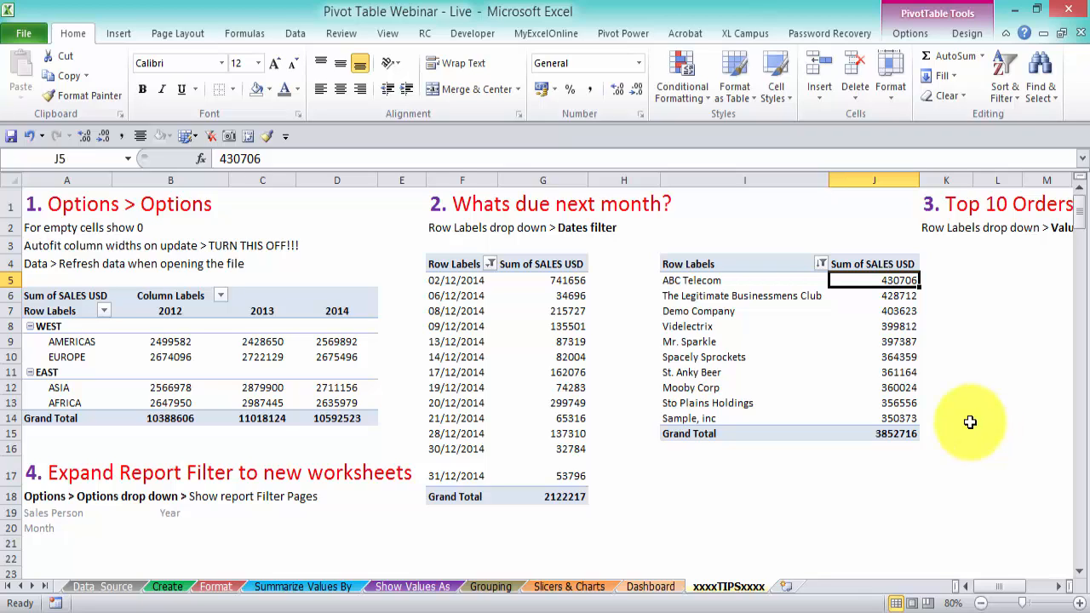
Apply a green-yellow-red color scale from J5 to all cells showing Sum of SALES USD values for CHANNEL PARTNERS.
{"action": "left_click", "coordinate": [684, 91]}
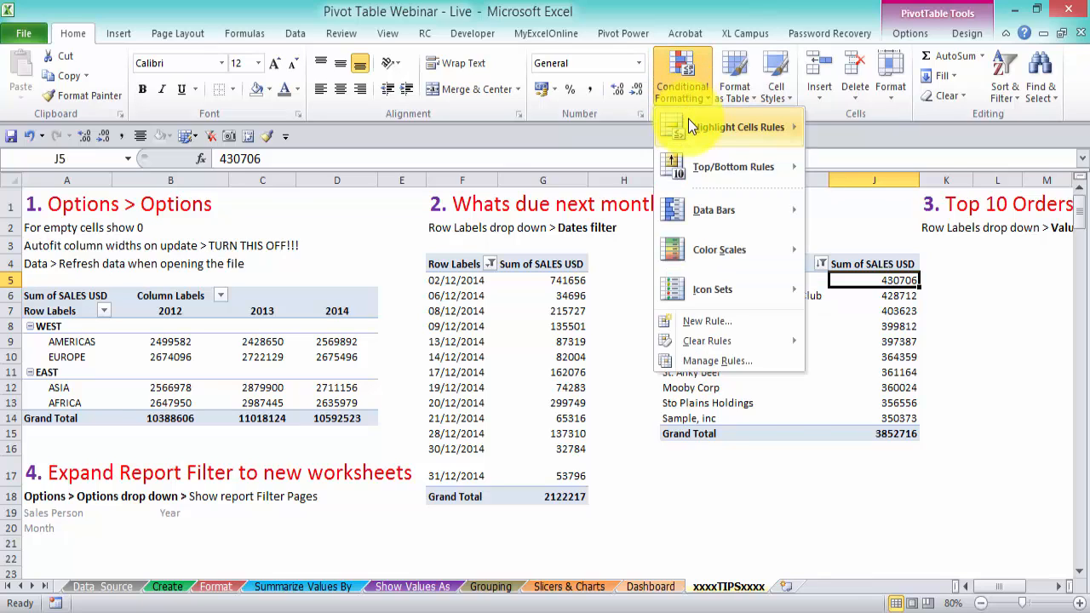
{"action": "mouse_move", "coordinate": [693, 209]}
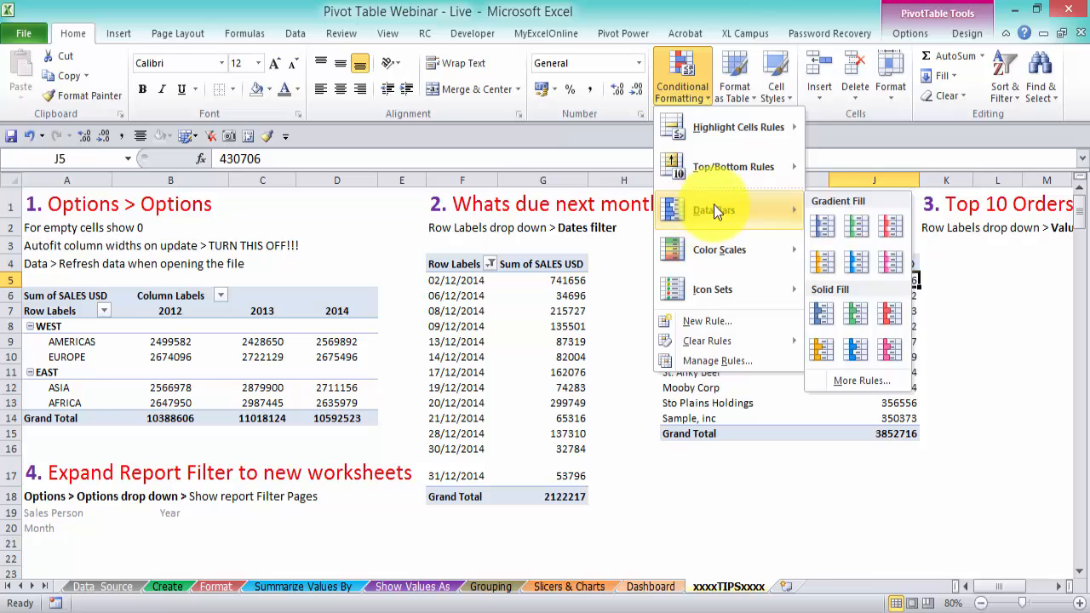
{"action": "mouse_move", "coordinate": [735, 255]}
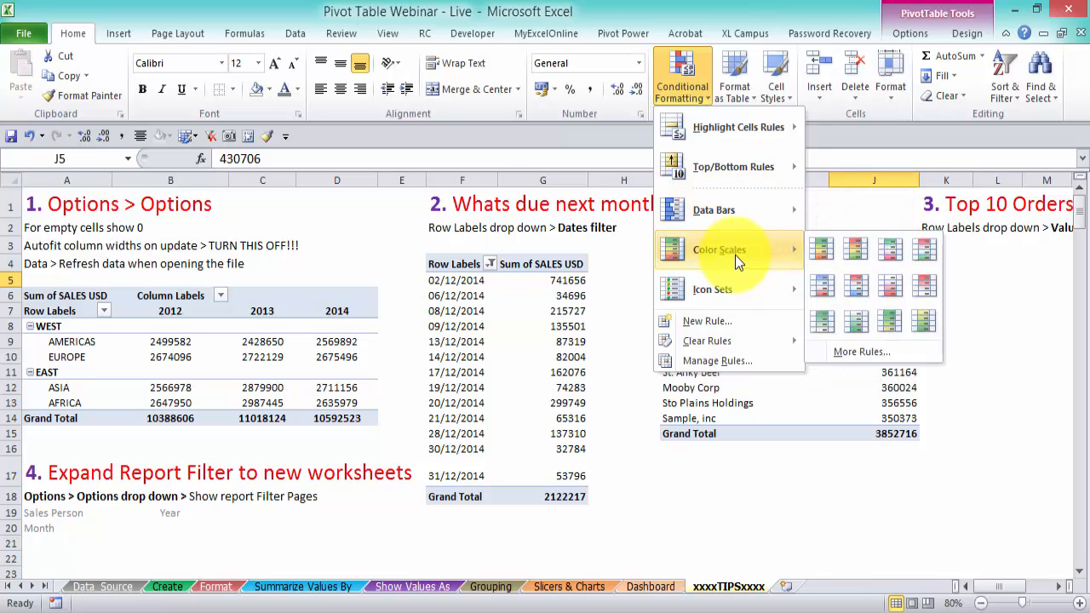
{"action": "left_click", "coordinate": [822, 249]}
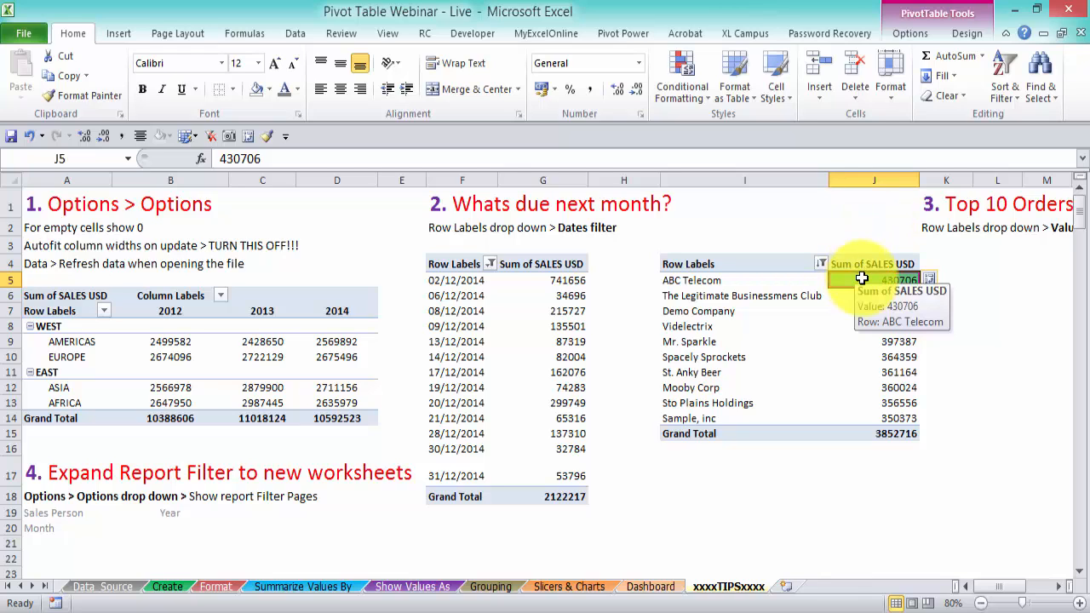
{"action": "left_click", "coordinate": [940, 279]}
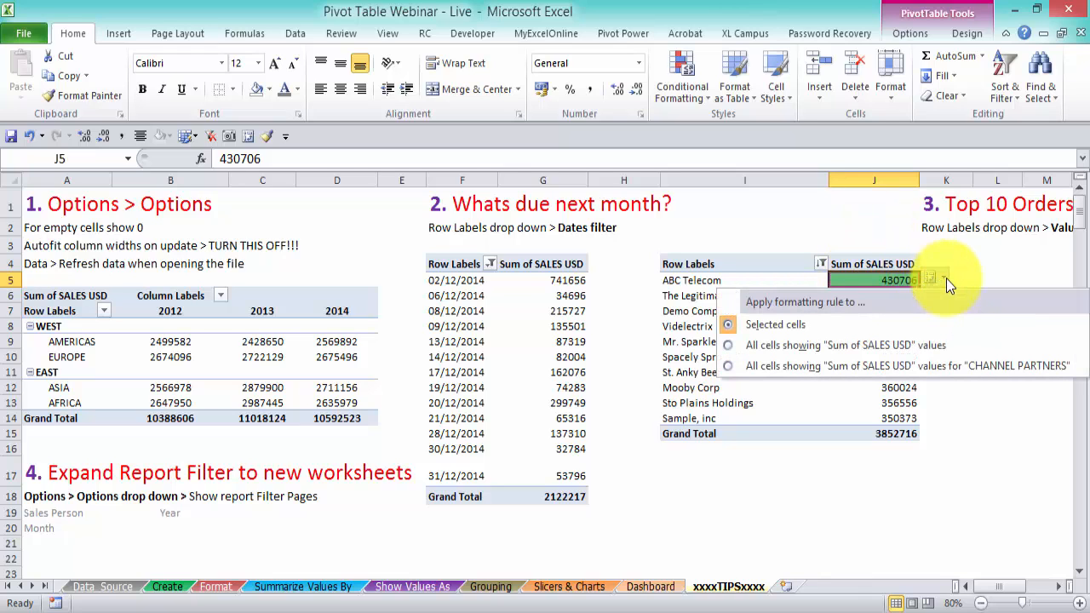
{"action": "left_click", "coordinate": [728, 368]}
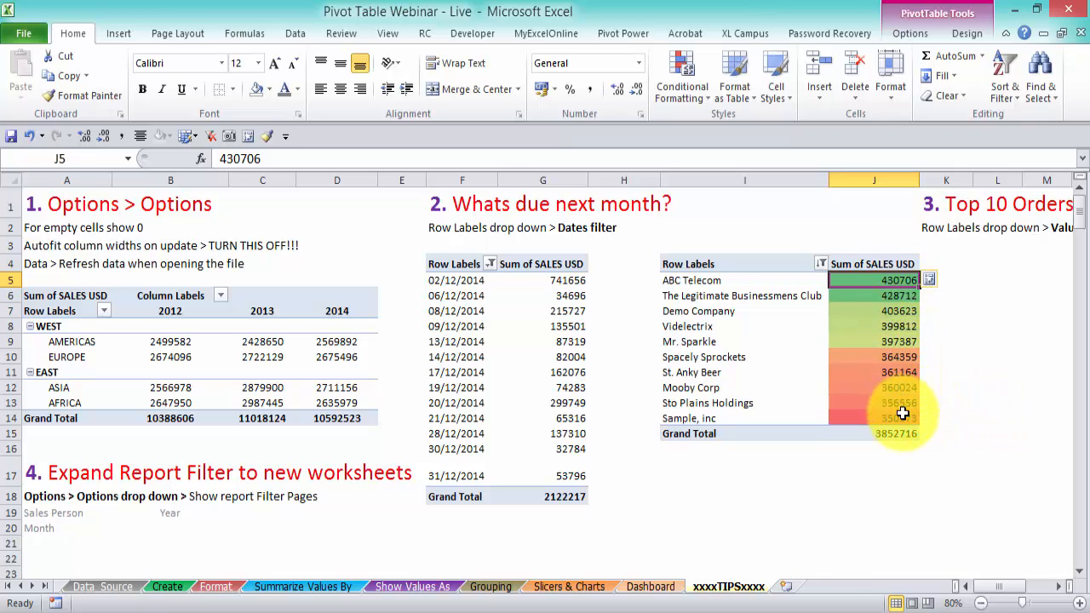
{"action": "mouse_move", "coordinate": [901, 417]}
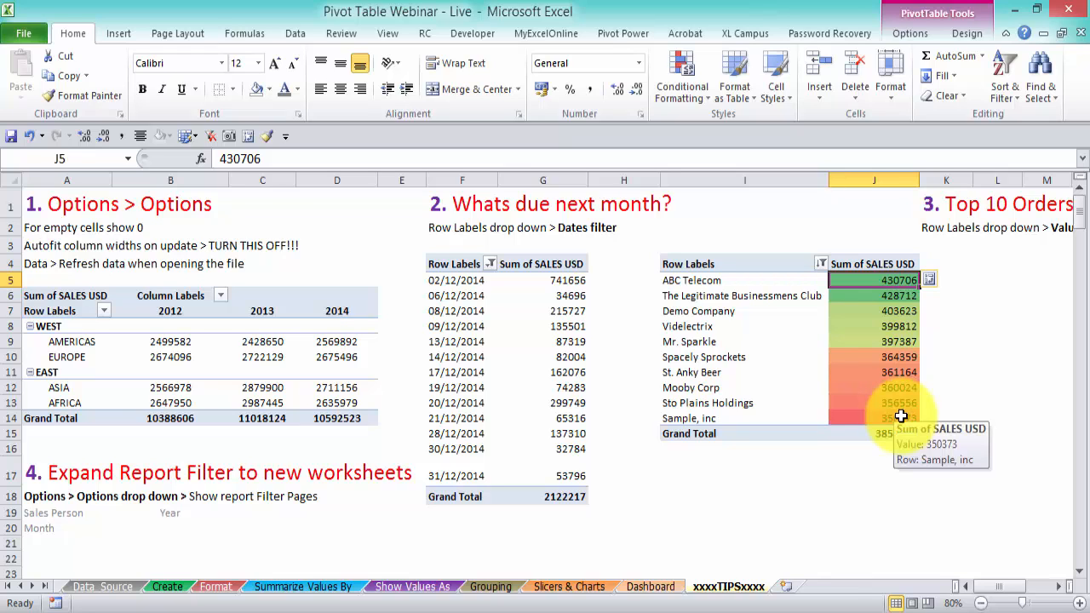
Apply a red-yellow-green color scale from J5 to all cells showing Sum of SALES USD values for CHANNEL PARTNERS.
{"action": "left_click", "coordinate": [681, 69]}
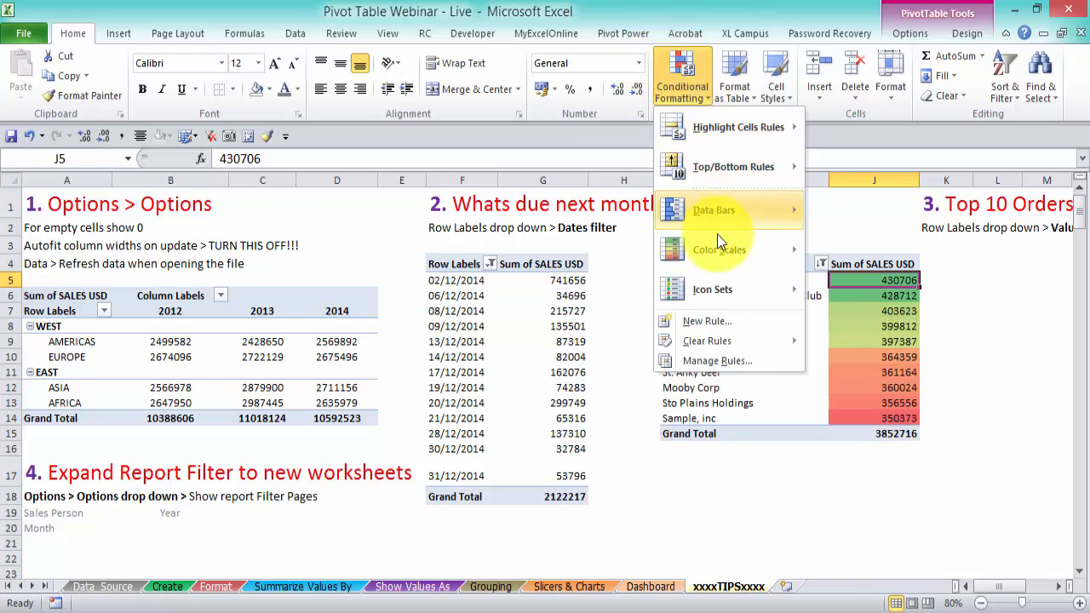
{"action": "mouse_move", "coordinate": [718, 244]}
{"action": "left_click", "coordinate": [853, 246]}
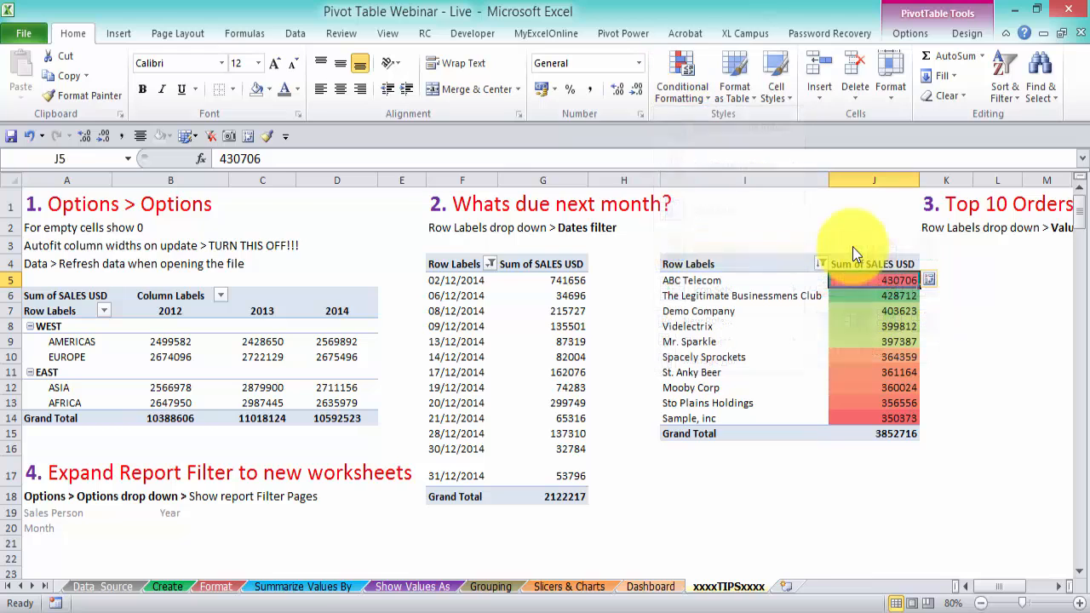
{"action": "left_click", "coordinate": [930, 279]}
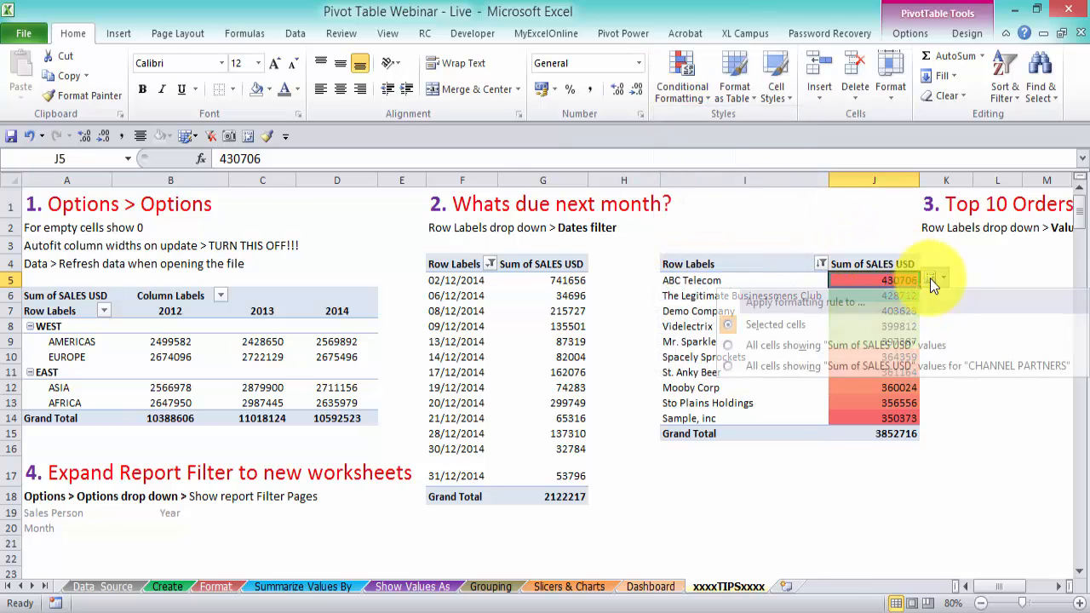
{"action": "left_click", "coordinate": [753, 369]}
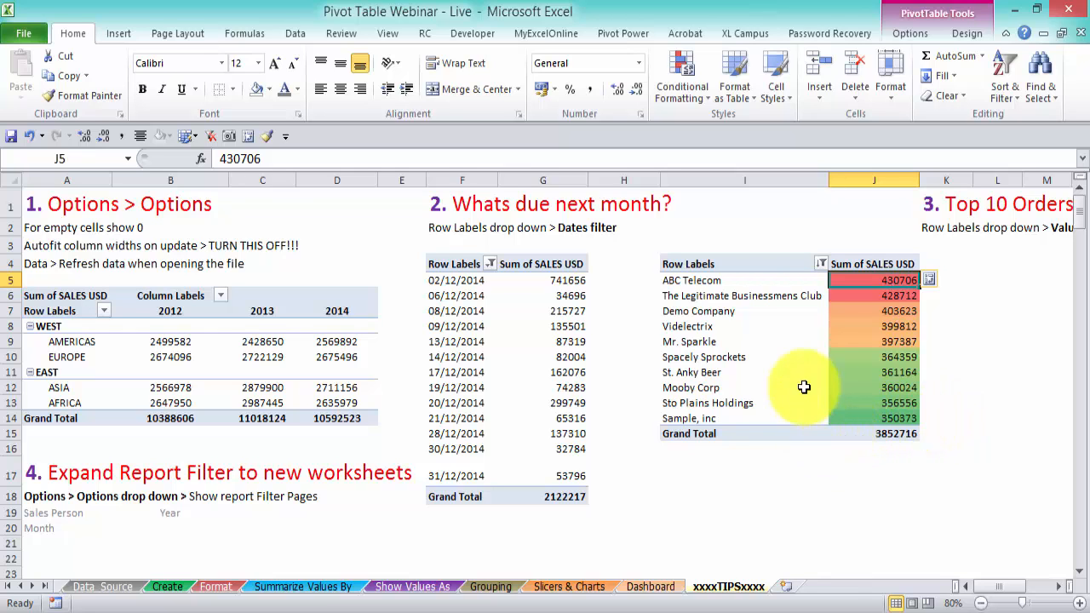
Create a PivotTable from Table2 on the Data_Source sheet, placed at cell A22 of the existing xxxxTIPSxxxx sheet.
{"action": "scroll", "coordinate": [805, 371], "scroll_direction": "down", "scroll_amount": 3}
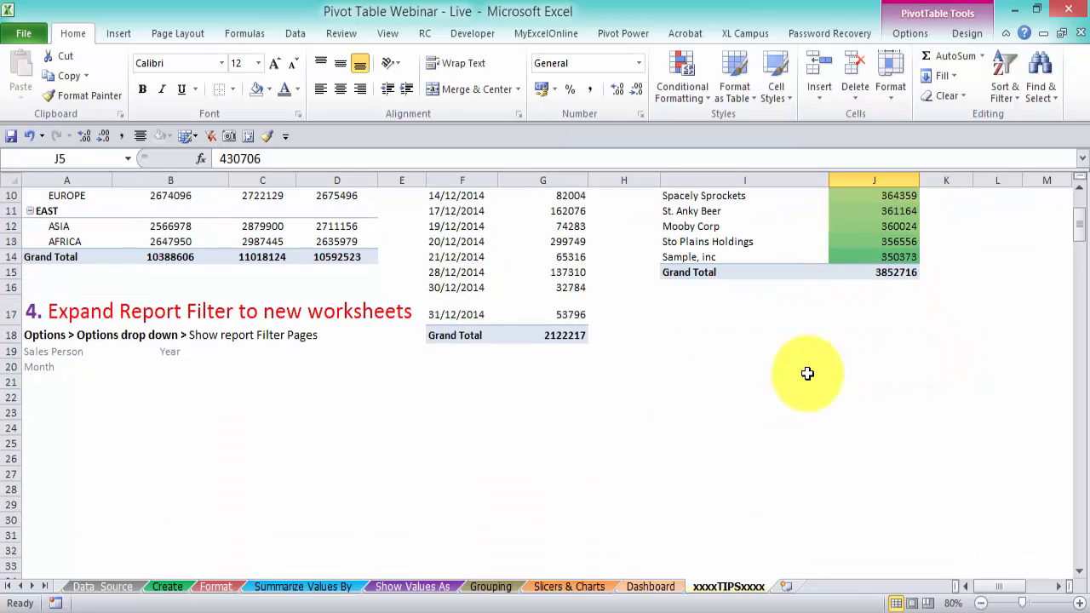
{"action": "left_click_drag", "start_coordinate": [947, 585], "coordinate": [832, 586]}
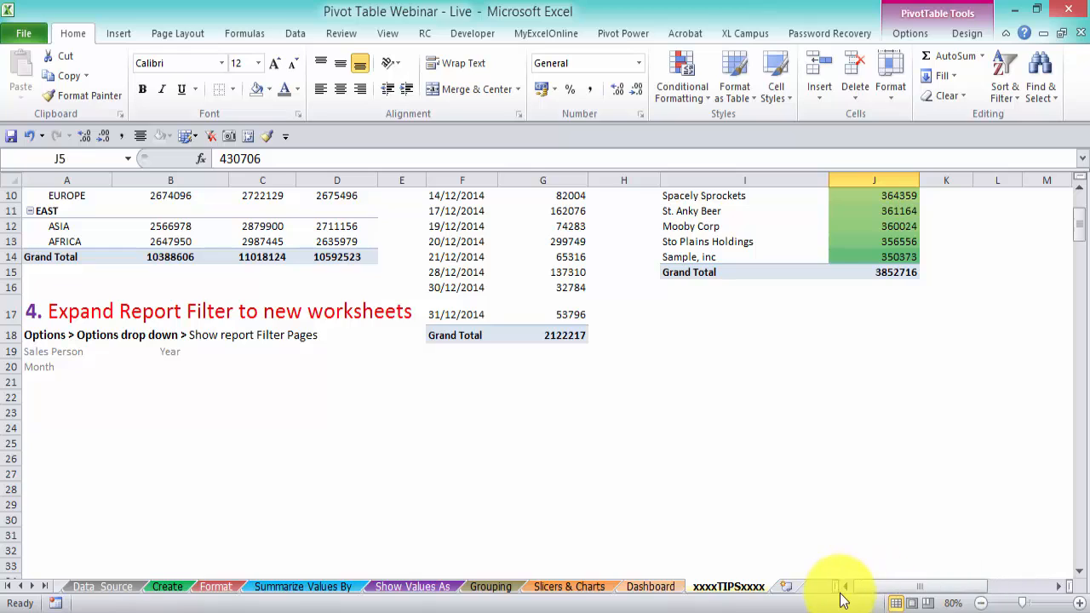
{"action": "scroll", "coordinate": [281, 427], "scroll_direction": "down", "scroll_amount": 1}
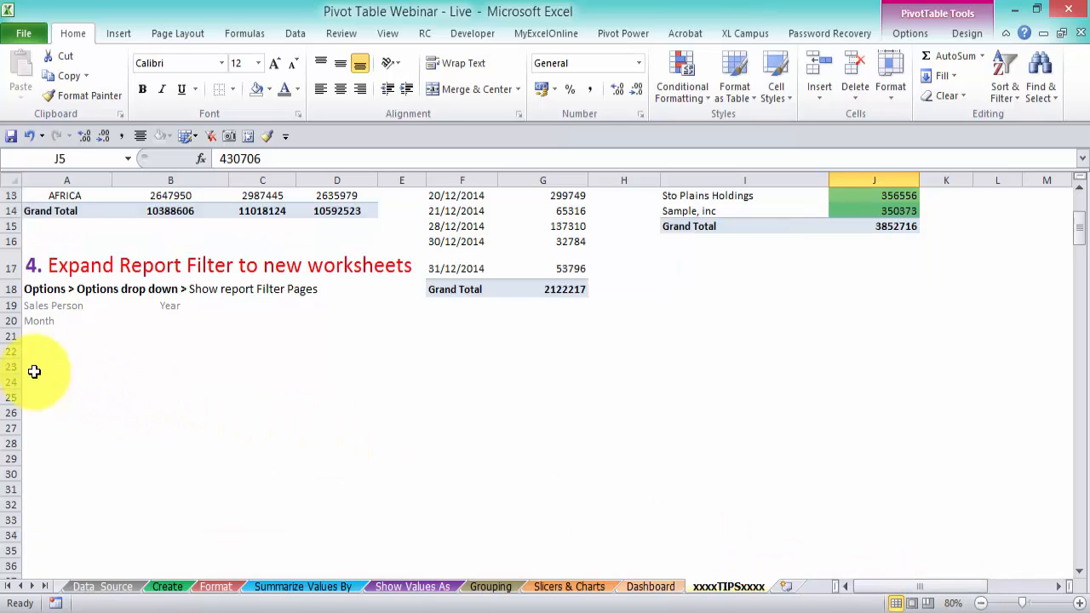
{"action": "left_click", "coordinate": [59, 352]}
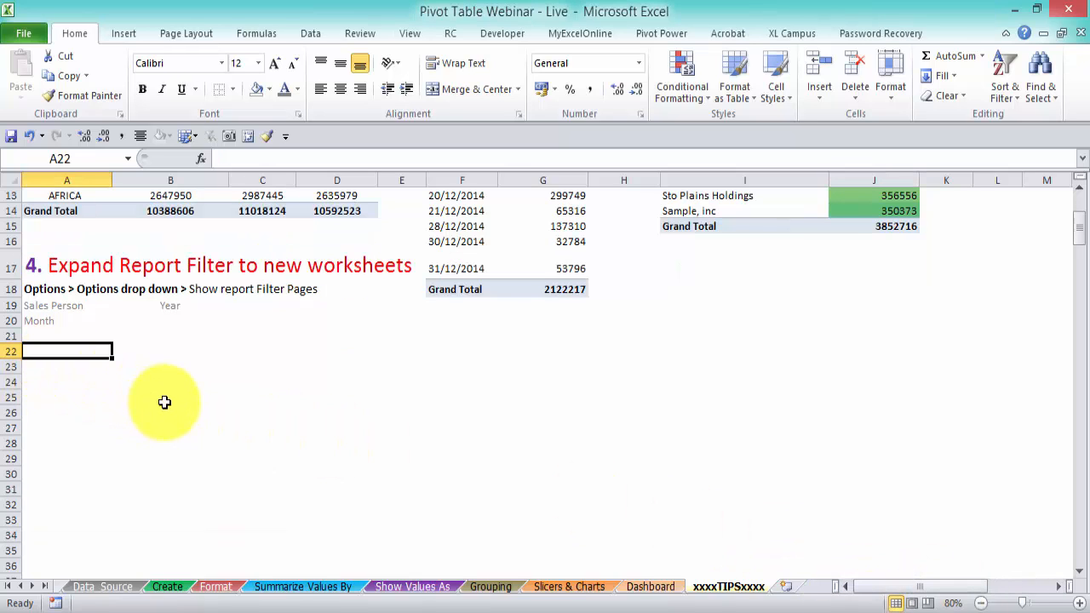
{"action": "left_click", "coordinate": [124, 588]}
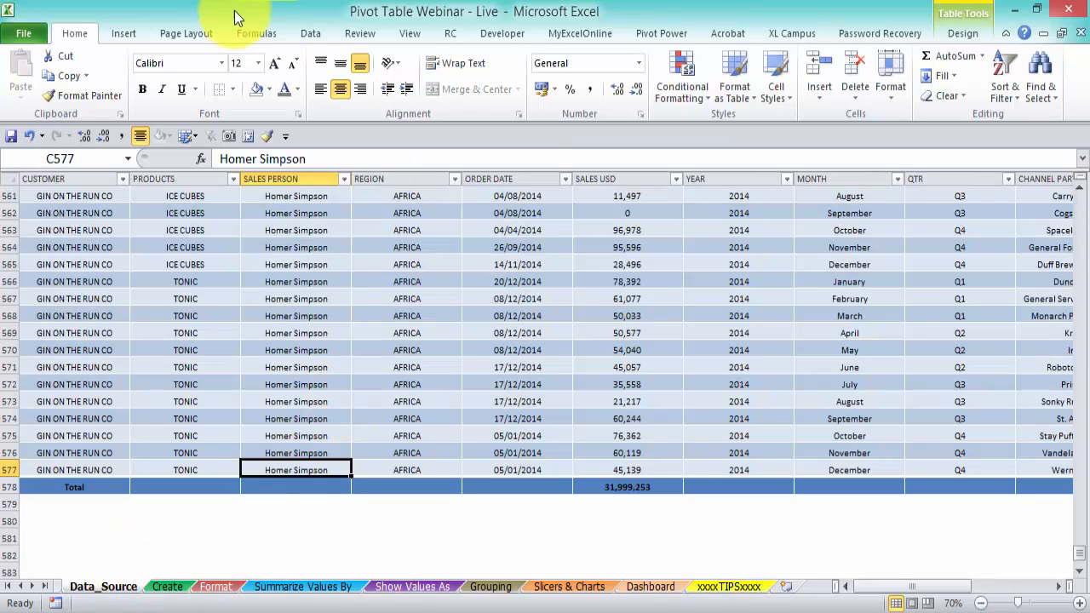
{"action": "left_click", "coordinate": [125, 32]}
{"action": "left_click", "coordinate": [34, 69]}
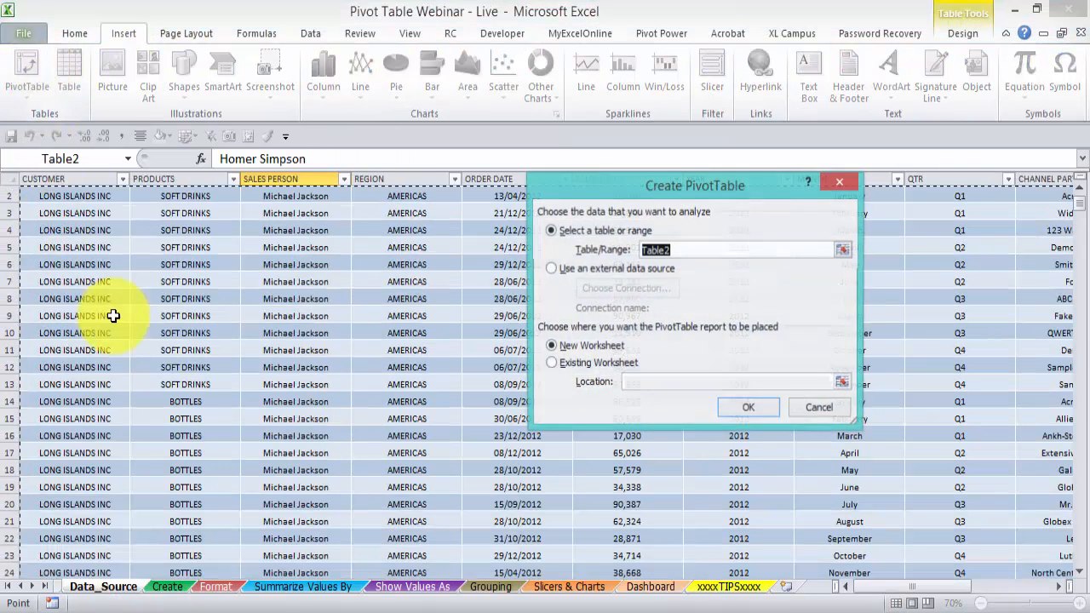
{"action": "left_click", "coordinate": [647, 383]}
{"action": "left_click", "coordinate": [740, 587]}
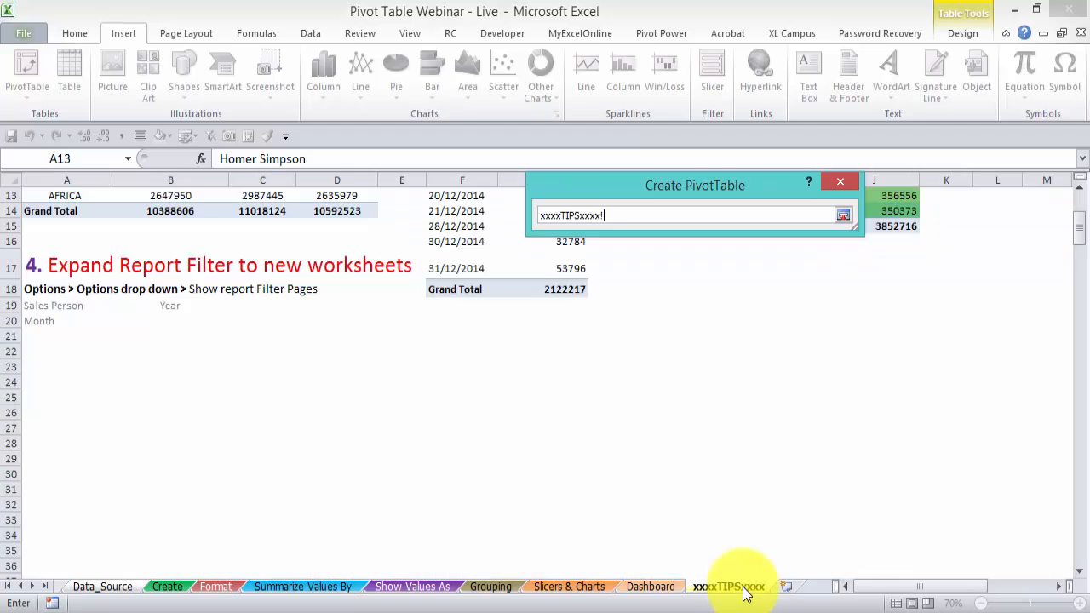
{"action": "left_click", "coordinate": [68, 351]}
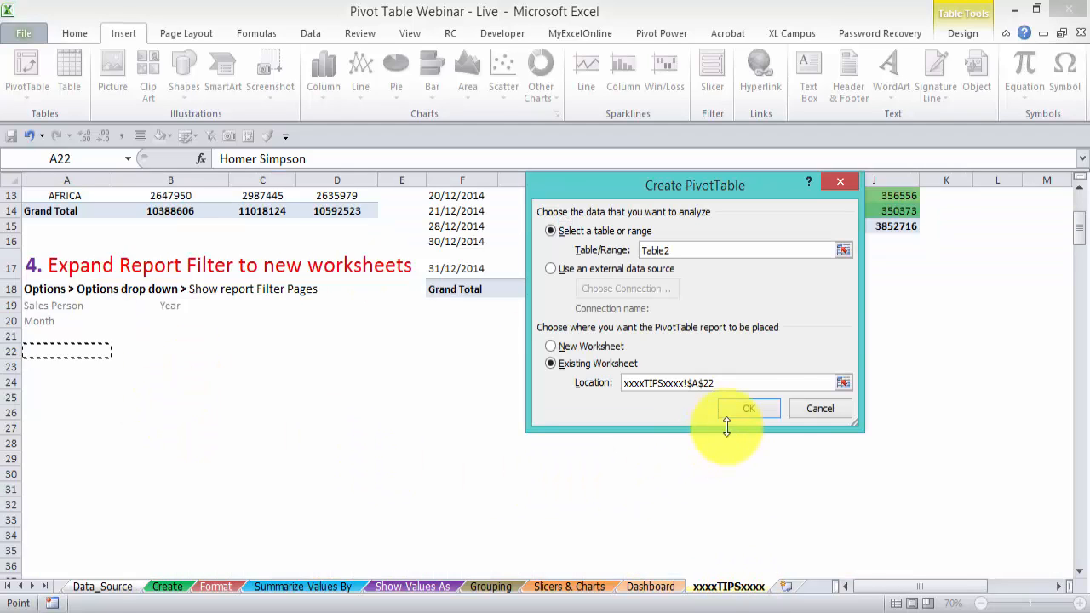
{"action": "left_click", "coordinate": [748, 409]}
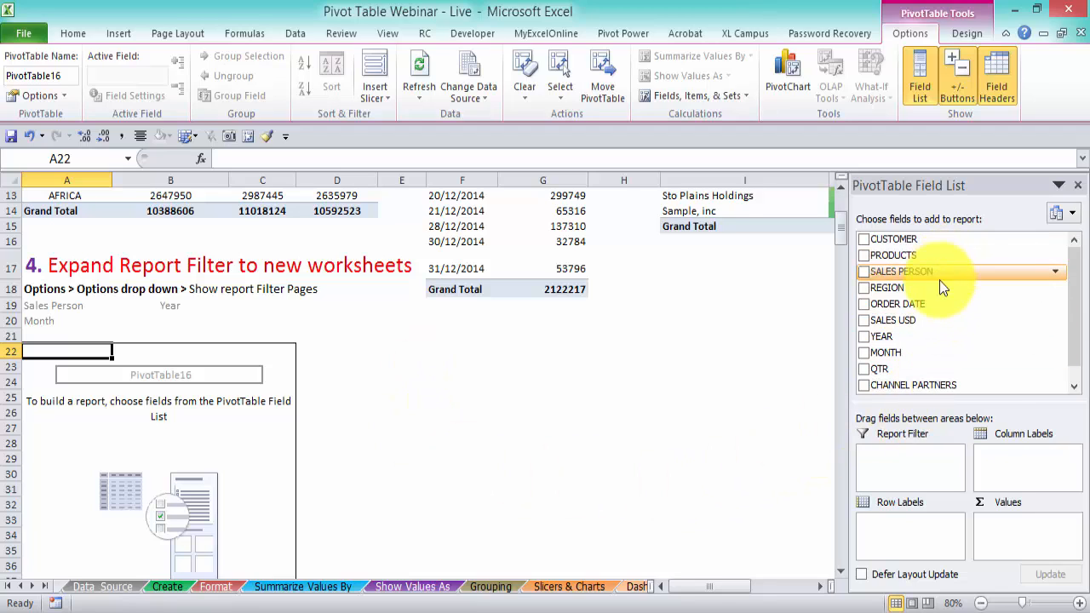
Make SALES PERSON the report filter of the new PivotTable, replacing the contents of the destination cells.
{"action": "left_click_drag", "start_coordinate": [939, 280], "coordinate": [933, 461]}
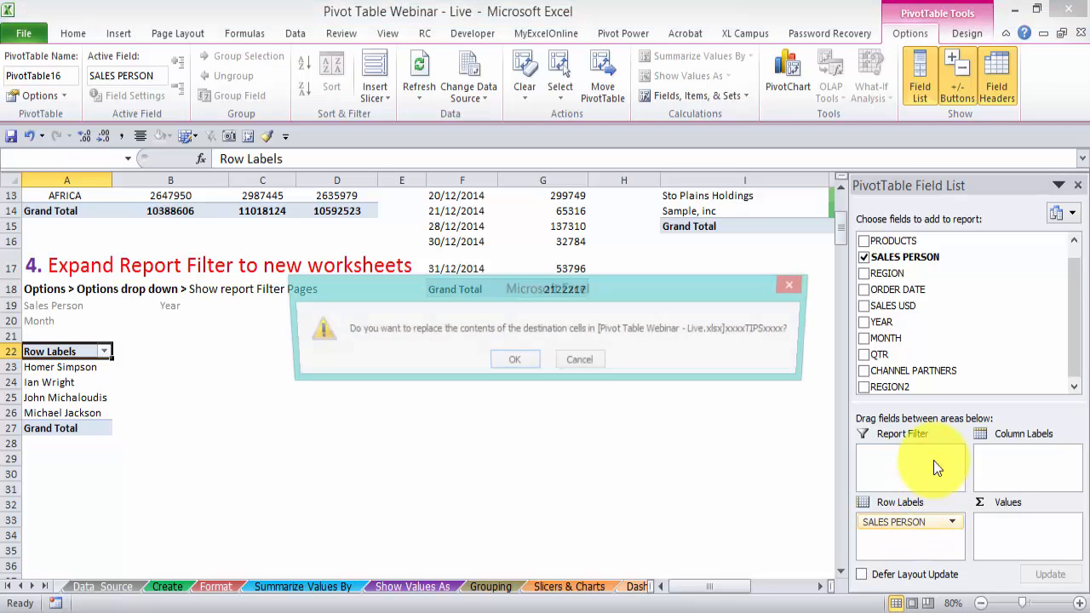
{"action": "left_click", "coordinate": [579, 362]}
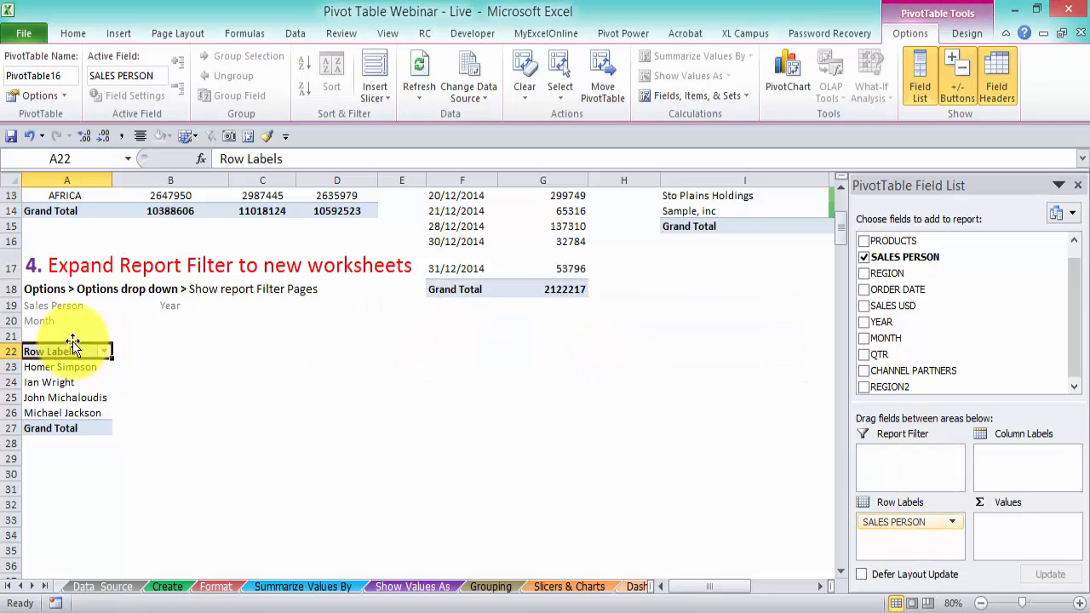
{"action": "left_click_drag", "start_coordinate": [74, 357], "coordinate": [161, 352]}
{"action": "key", "text": "Return"}
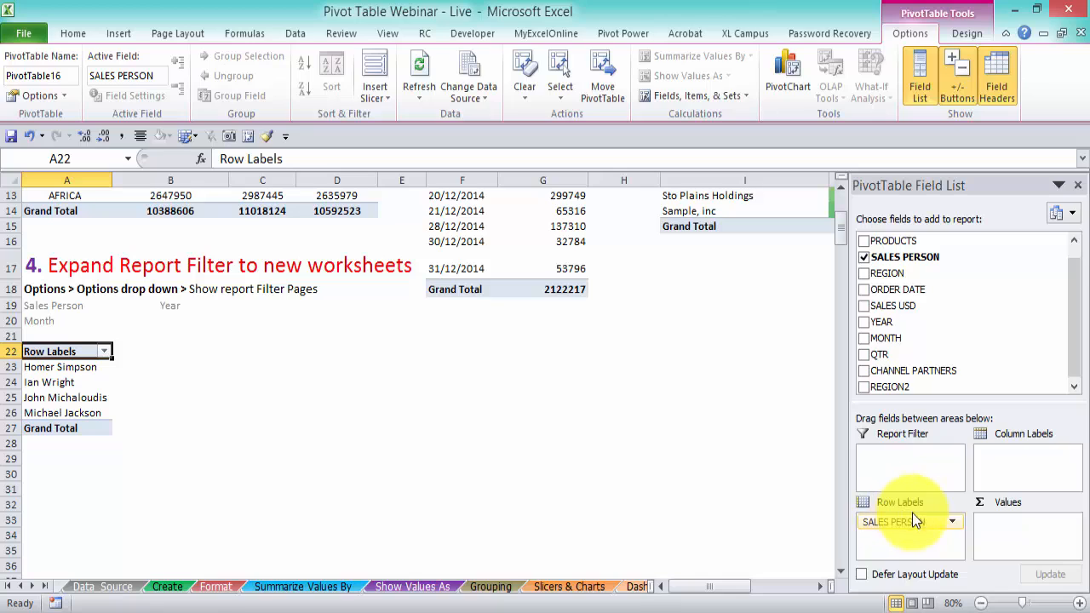
{"action": "left_click_drag", "start_coordinate": [912, 516], "coordinate": [923, 469]}
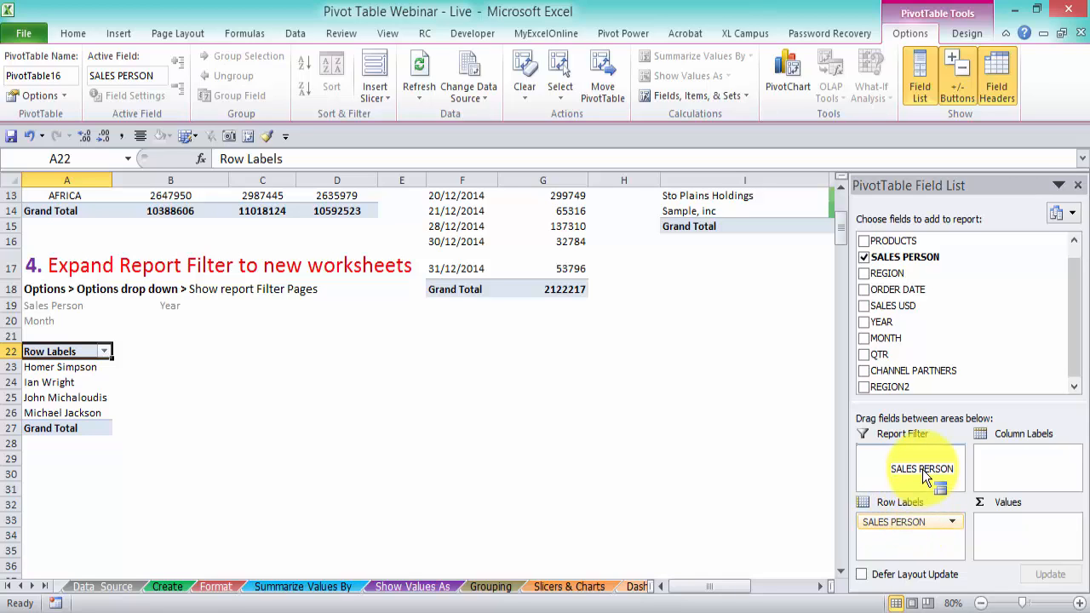
{"action": "left_click_drag", "start_coordinate": [923, 469], "coordinate": [922, 470]}
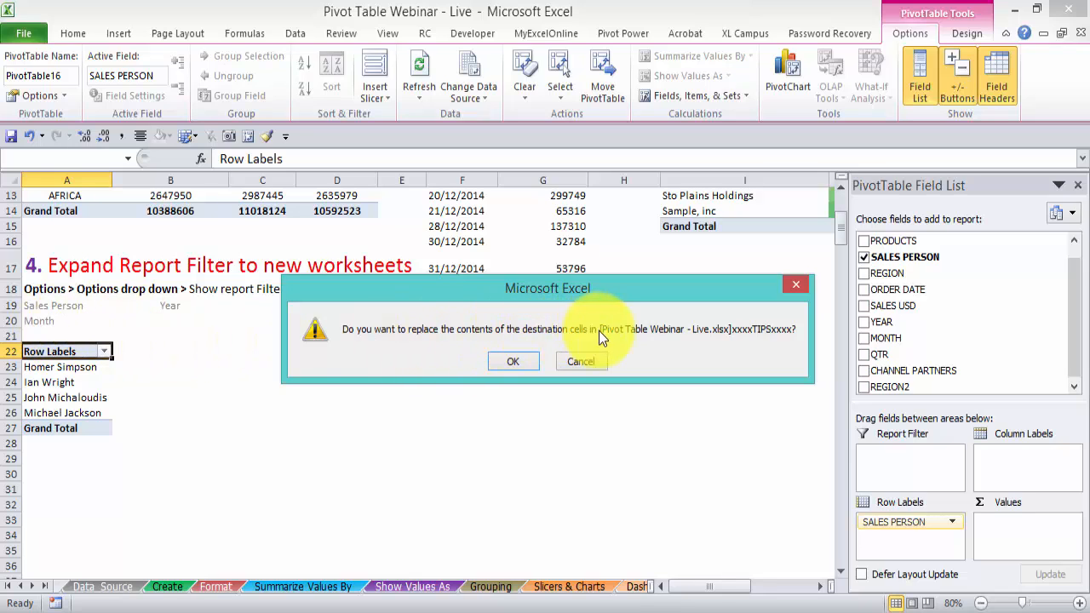
{"action": "left_click", "coordinate": [513, 359]}
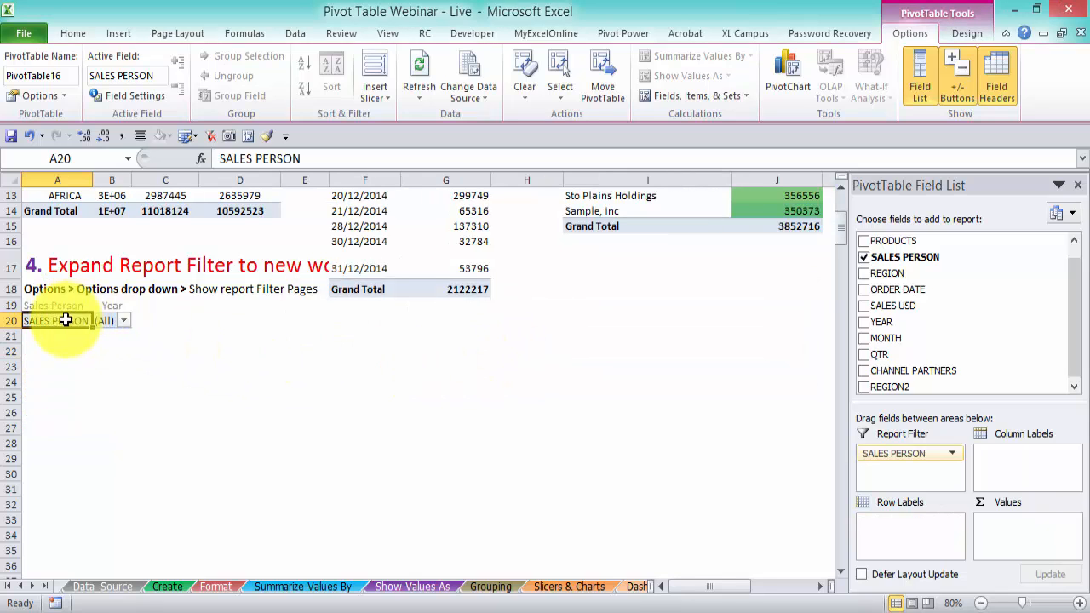
Lay out the PivotTable with MONTH as row labels, SALES USD summarized by Sum as values, and YEAR as column labels.
{"action": "left_click_drag", "start_coordinate": [886, 339], "coordinate": [907, 543]}
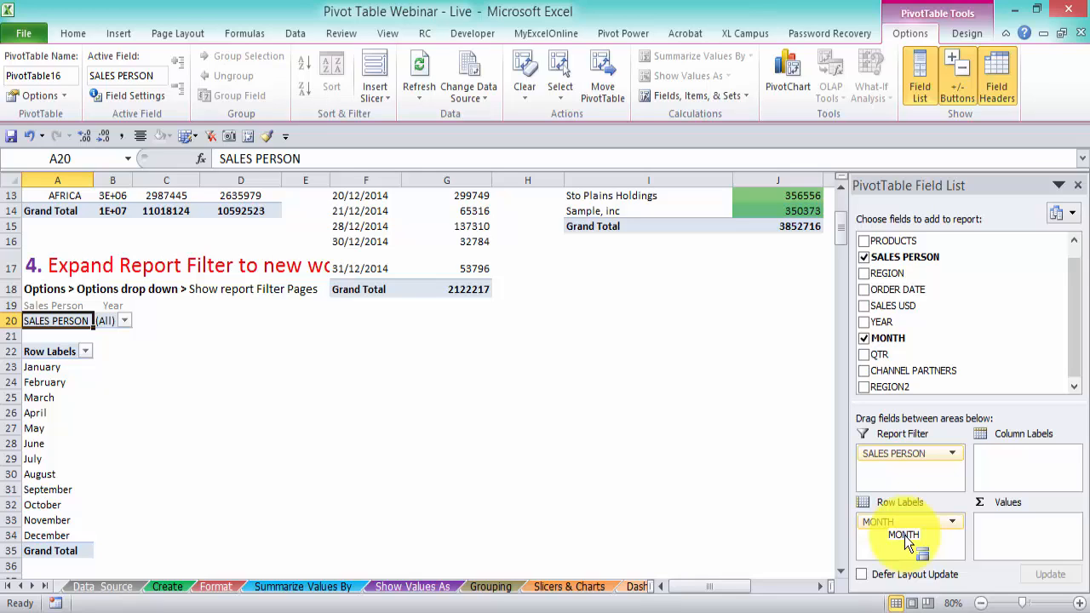
{"action": "left_click_drag", "start_coordinate": [916, 309], "coordinate": [1039, 531]}
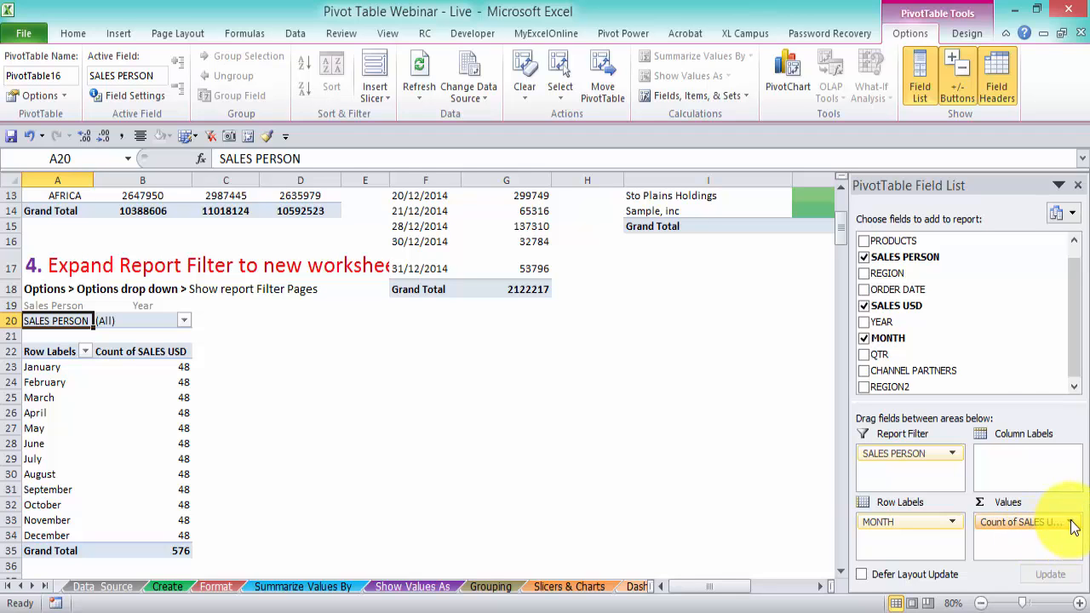
{"action": "left_click", "coordinate": [1070, 523]}
{"action": "left_click", "coordinate": [1026, 567]}
{"action": "double_click", "coordinate": [583, 316]}
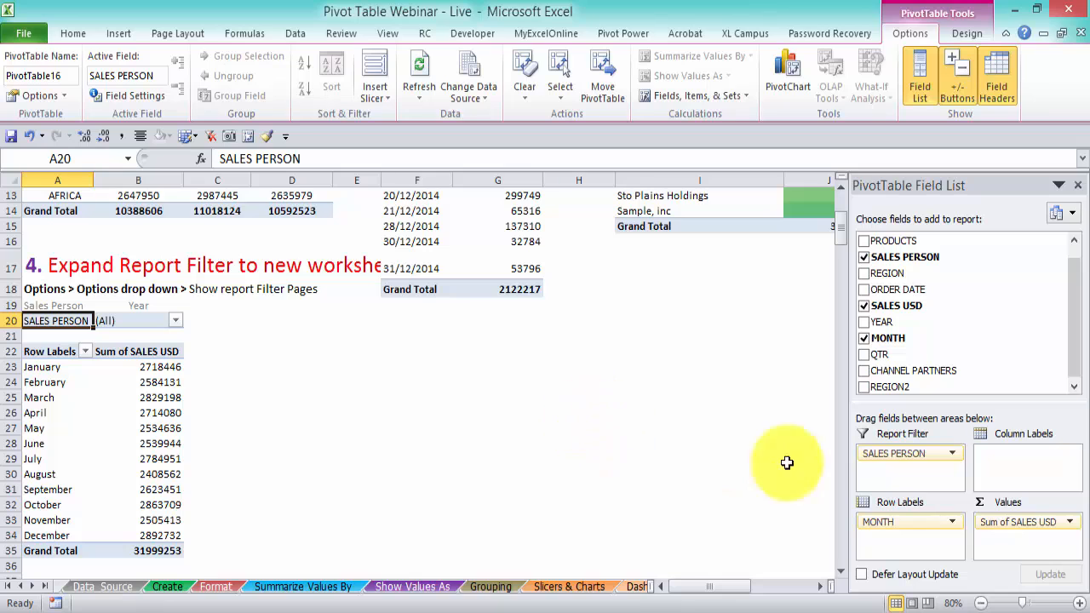
{"action": "left_click_drag", "start_coordinate": [882, 321], "coordinate": [1027, 457]}
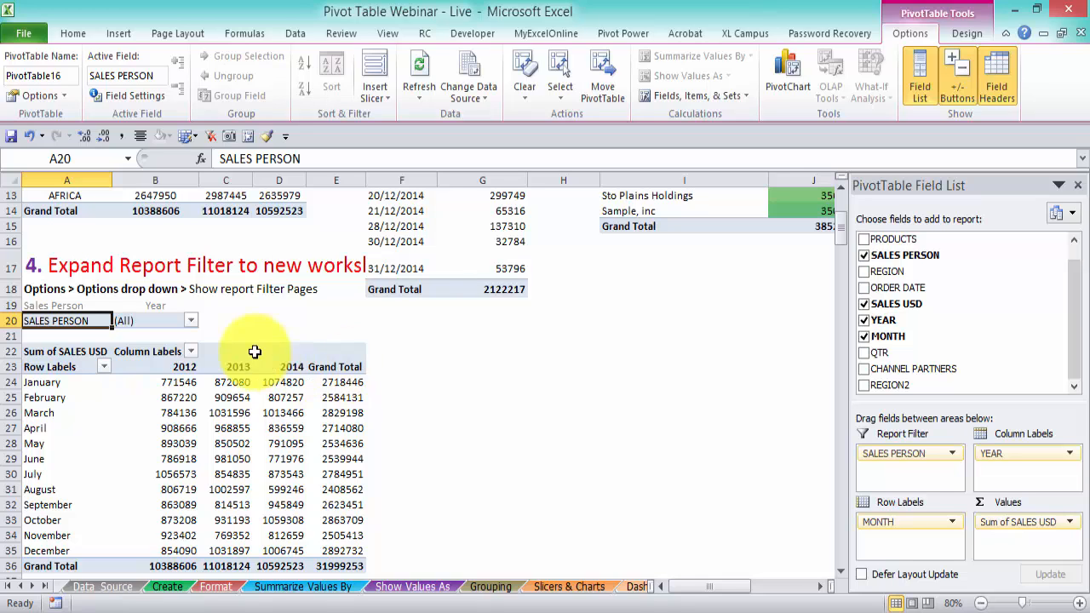
Examine the items in the SALES PERSON report filter and the monthly sales figures by year.
{"action": "left_click", "coordinate": [175, 320]}
{"action": "left_click", "coordinate": [192, 320]}
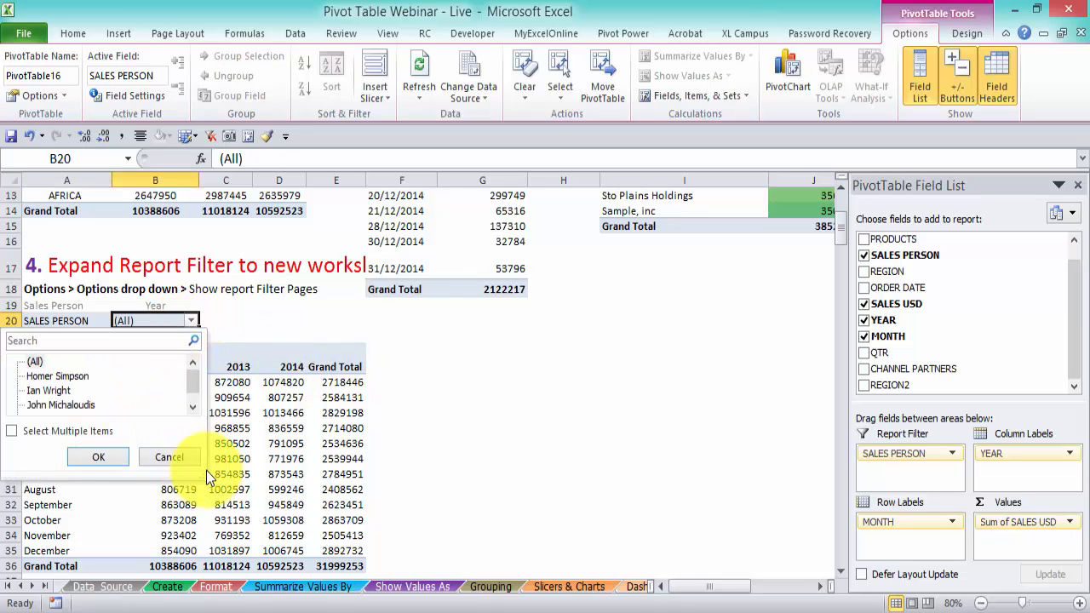
{"action": "left_click_drag", "start_coordinate": [206, 470], "coordinate": [206, 500]}
{"action": "left_click", "coordinate": [190, 488]}
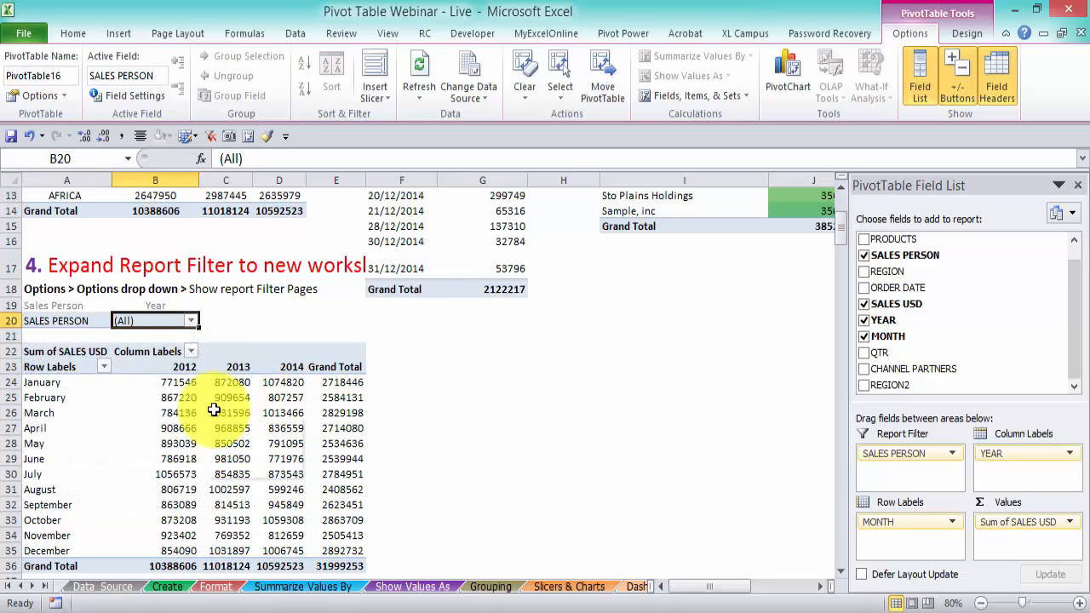
{"action": "mouse_move", "coordinate": [213, 411]}
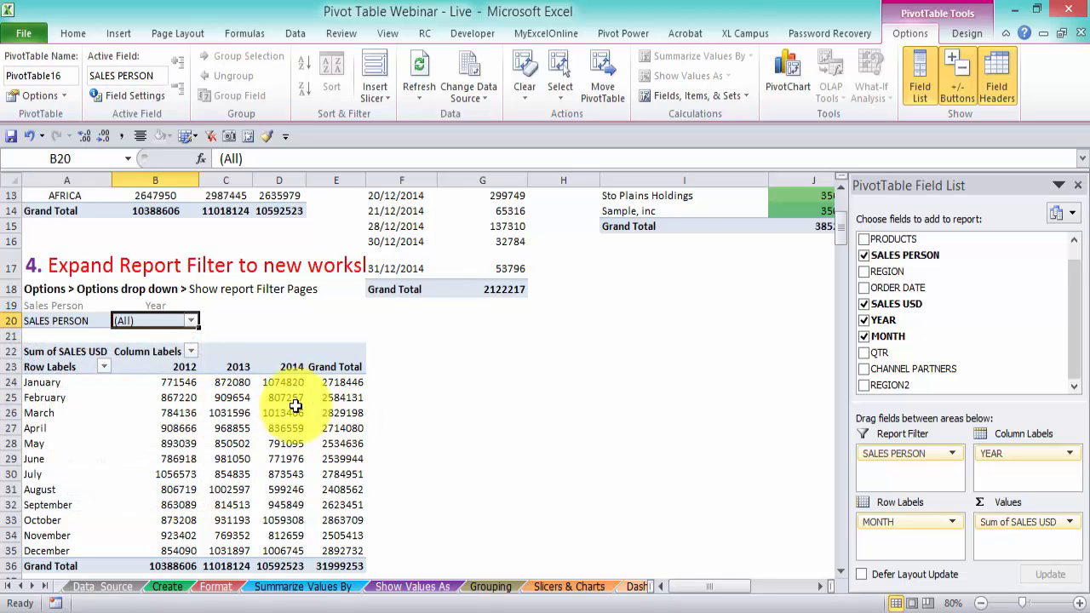
{"action": "mouse_move", "coordinate": [278, 404]}
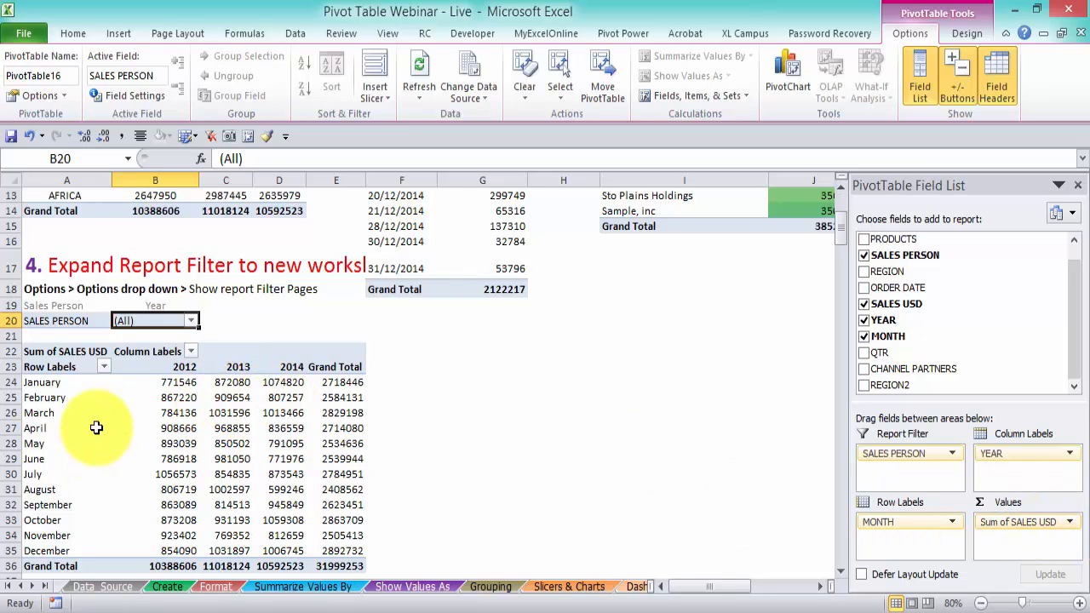
{"action": "mouse_move", "coordinate": [96, 427]}
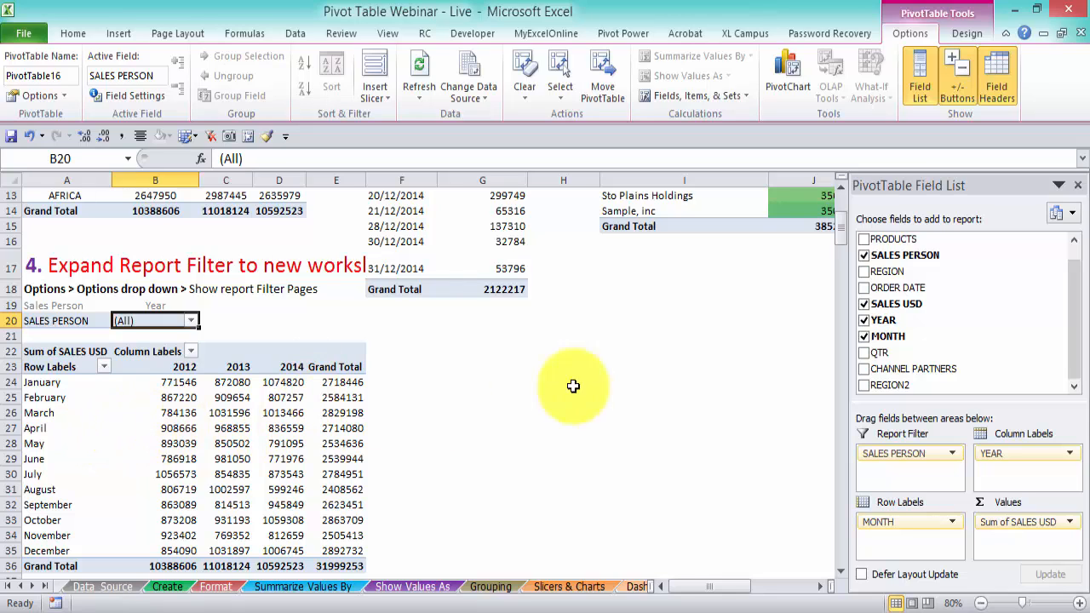
Expand the SALES PERSON report filter to separate worksheets with Show Report Filter Pages.
{"action": "left_click", "coordinate": [63, 98]}
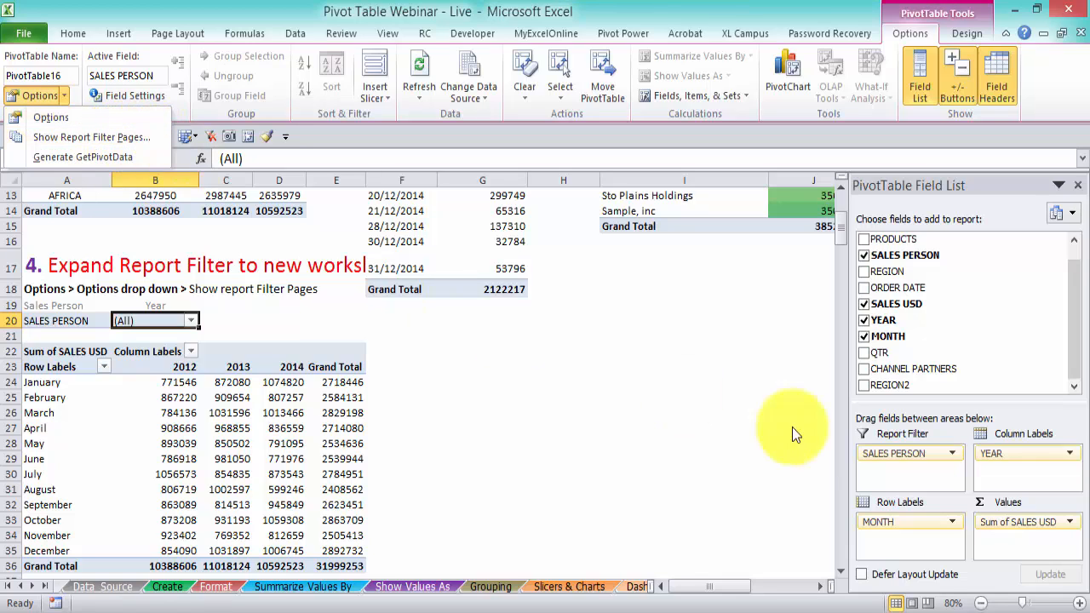
{"action": "left_click", "coordinate": [155, 147]}
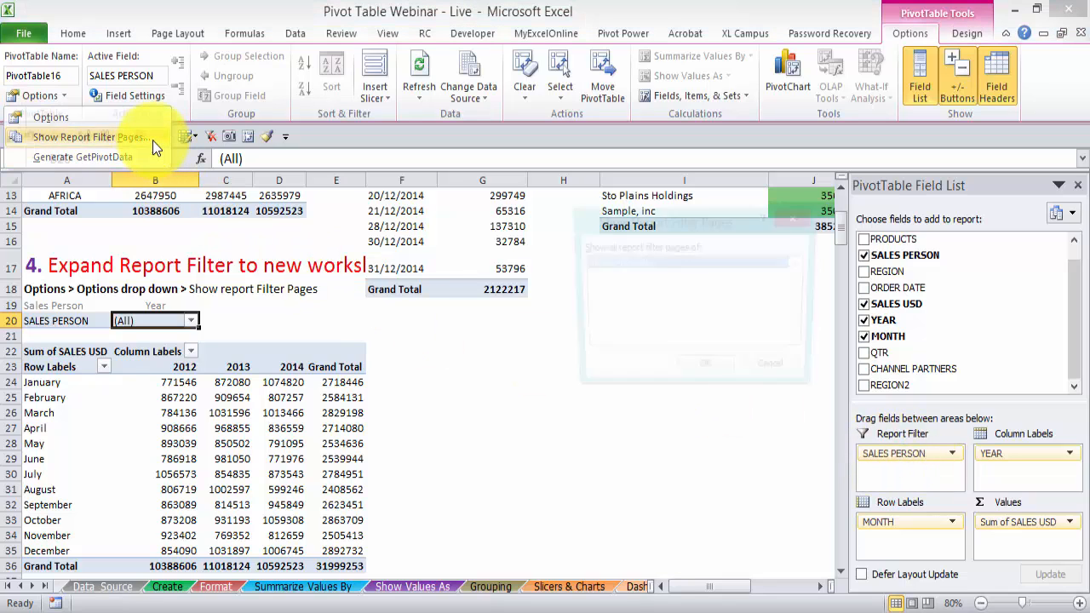
{"action": "left_click_drag", "start_coordinate": [641, 227], "coordinate": [616, 248]}
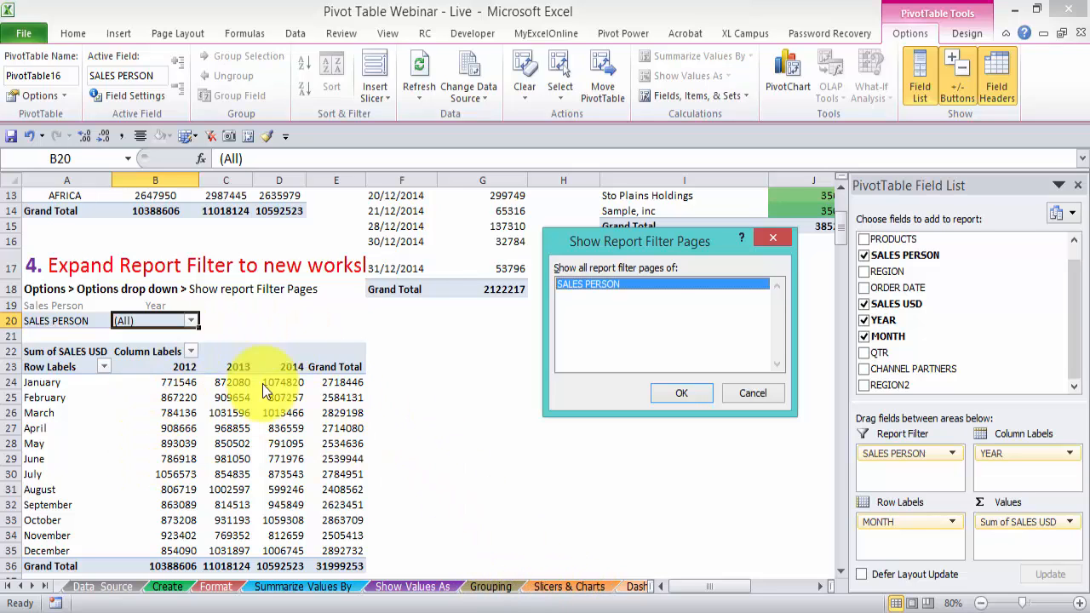
{"action": "left_click", "coordinate": [692, 392]}
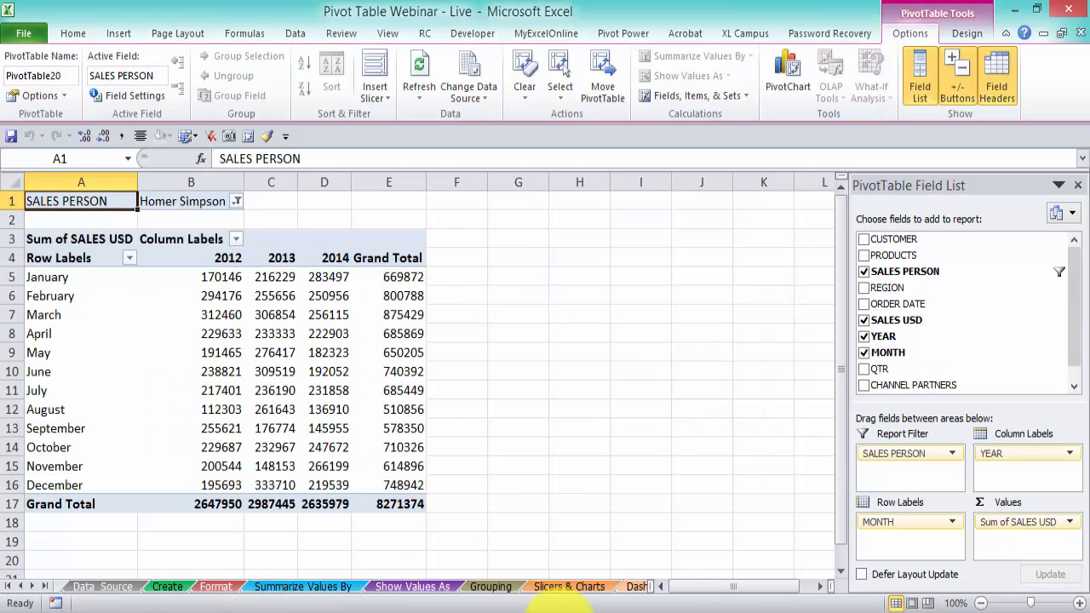
Examine the generated worksheet of each sales person and its monthly sales PivotTable.
{"action": "left_click", "coordinate": [9, 587]}
{"action": "left_click", "coordinate": [44, 587]}
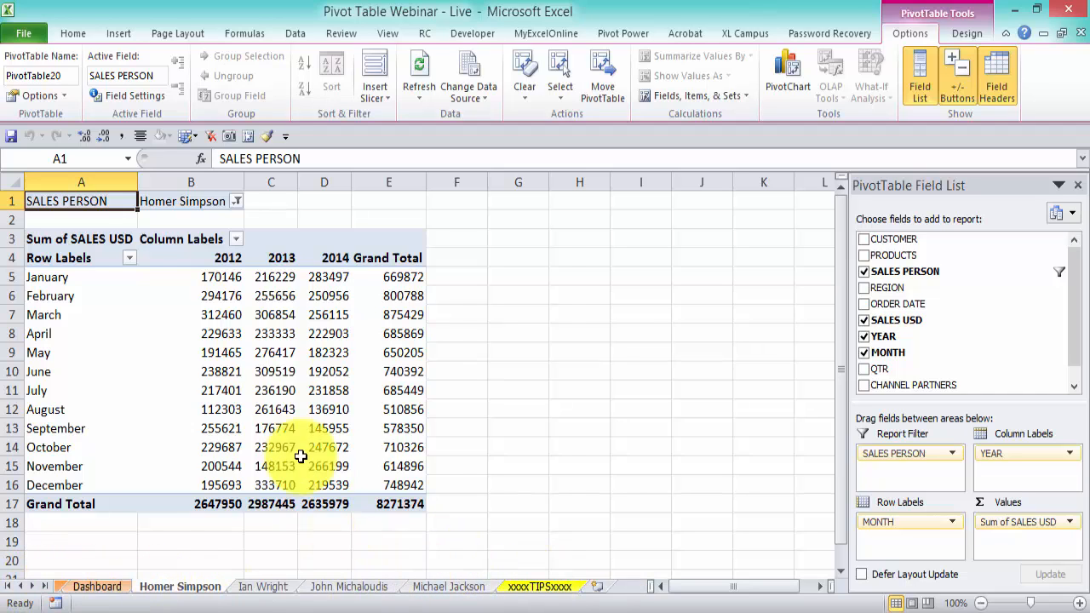
{"action": "left_click", "coordinate": [256, 587]}
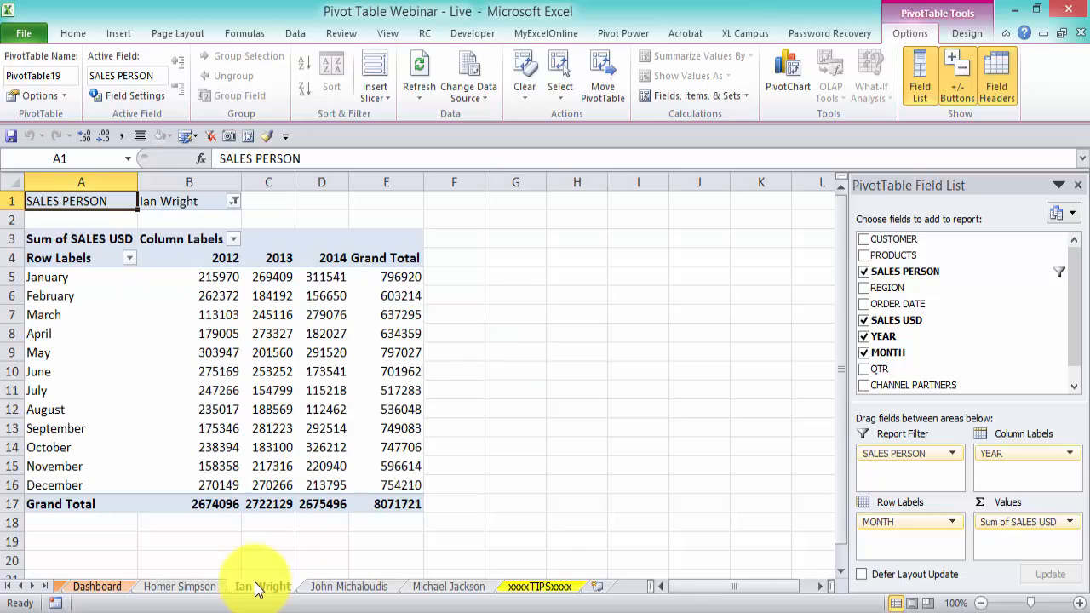
{"action": "left_click", "coordinate": [322, 587]}
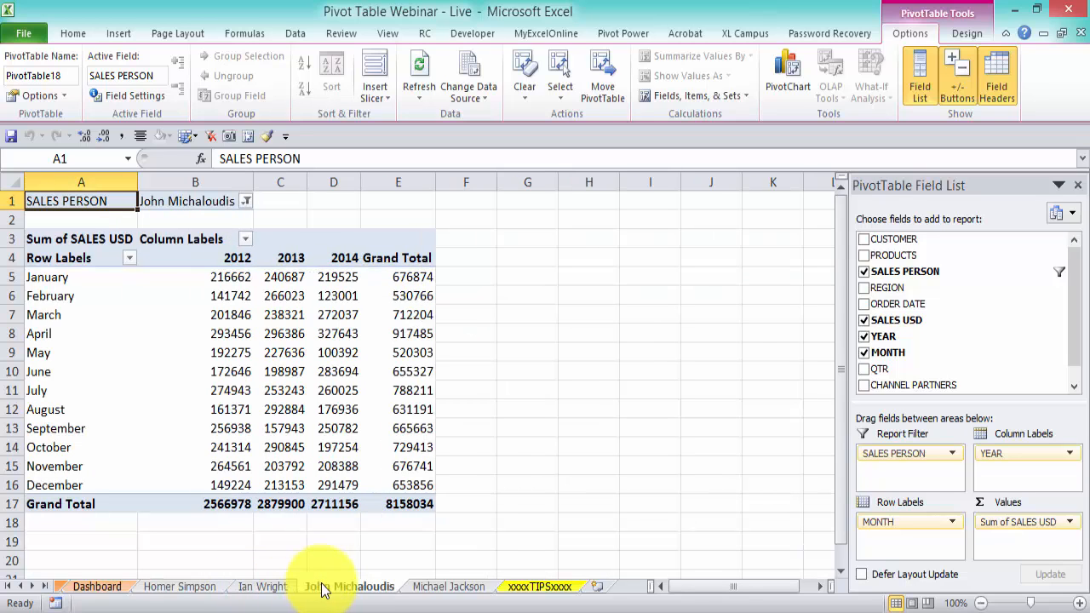
{"action": "left_click", "coordinate": [443, 588]}
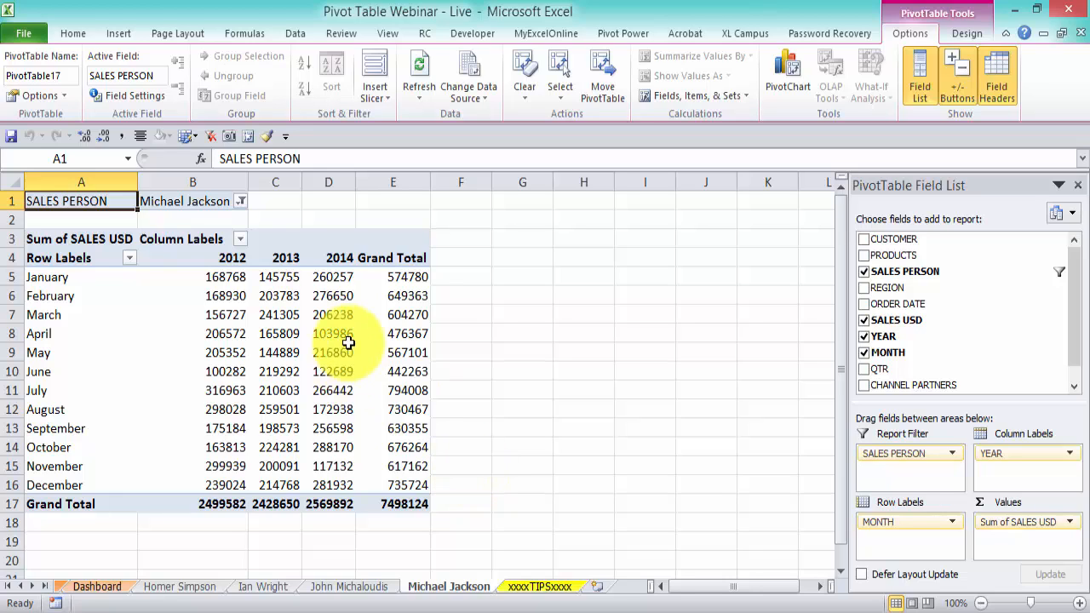
{"action": "mouse_move", "coordinate": [348, 343]}
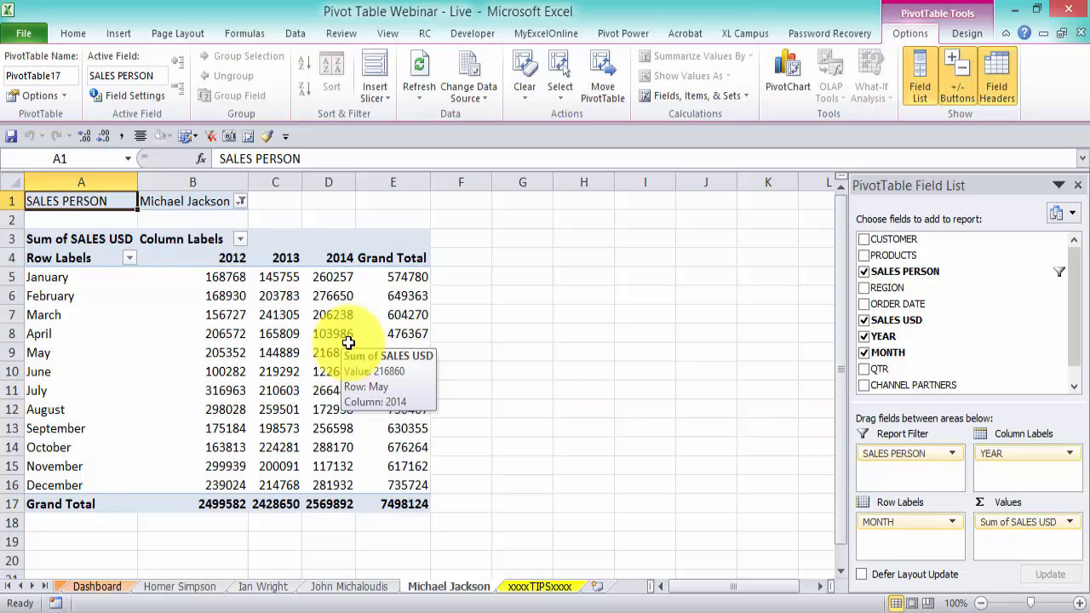
{"action": "mouse_move", "coordinate": [231, 292]}
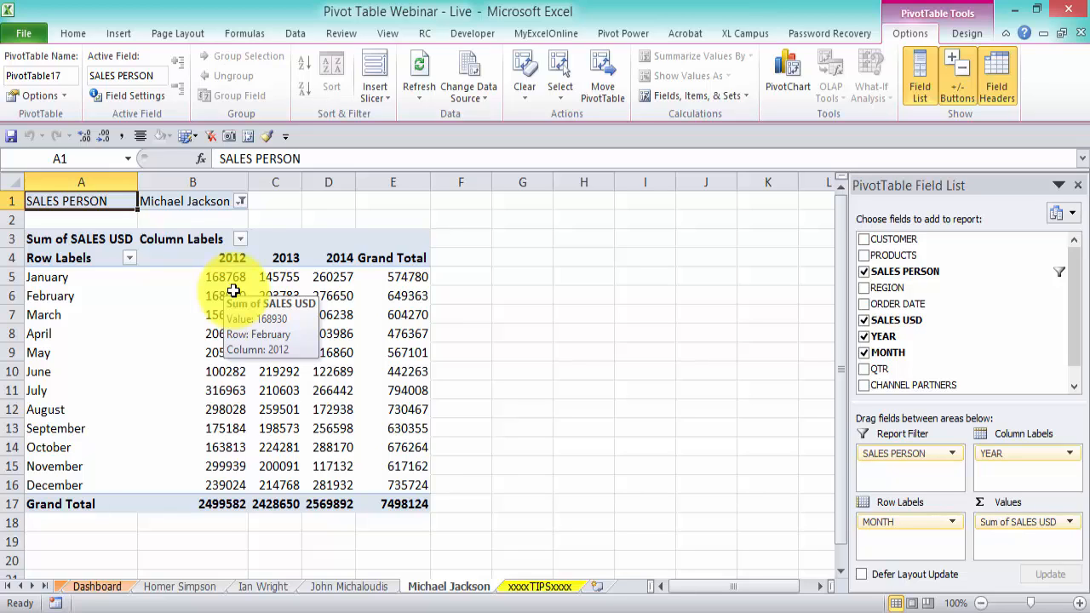
{"action": "mouse_move", "coordinate": [288, 316]}
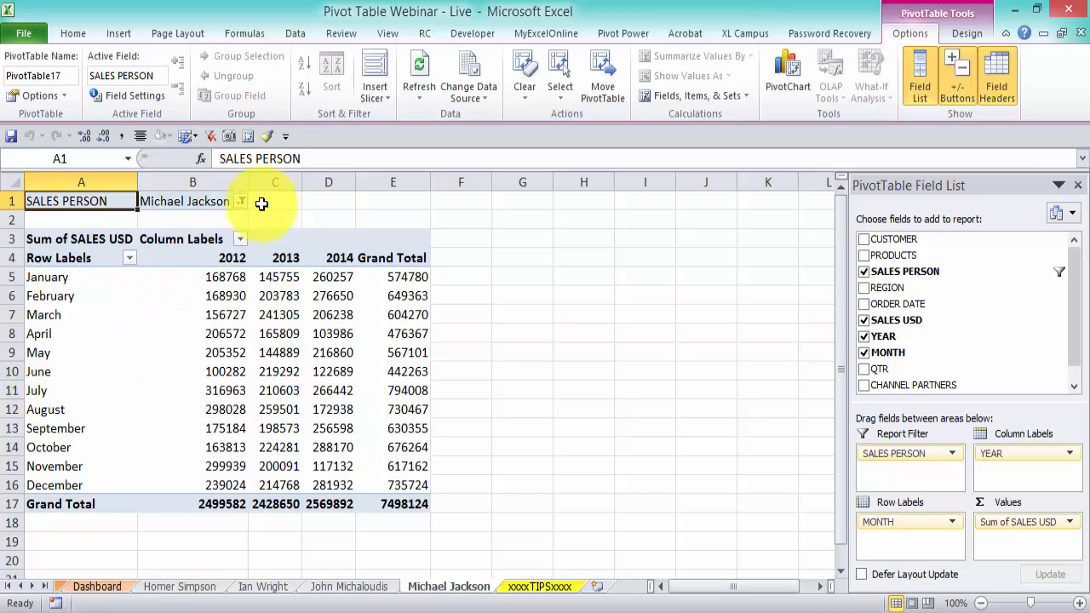
Switch to the browser and review the INTRODUCTION and 1 - Arranging Your Data Set lessons in the Xtreme Pivot Tables syllabus.
{"action": "mouse_move", "coordinate": [374, 470]}
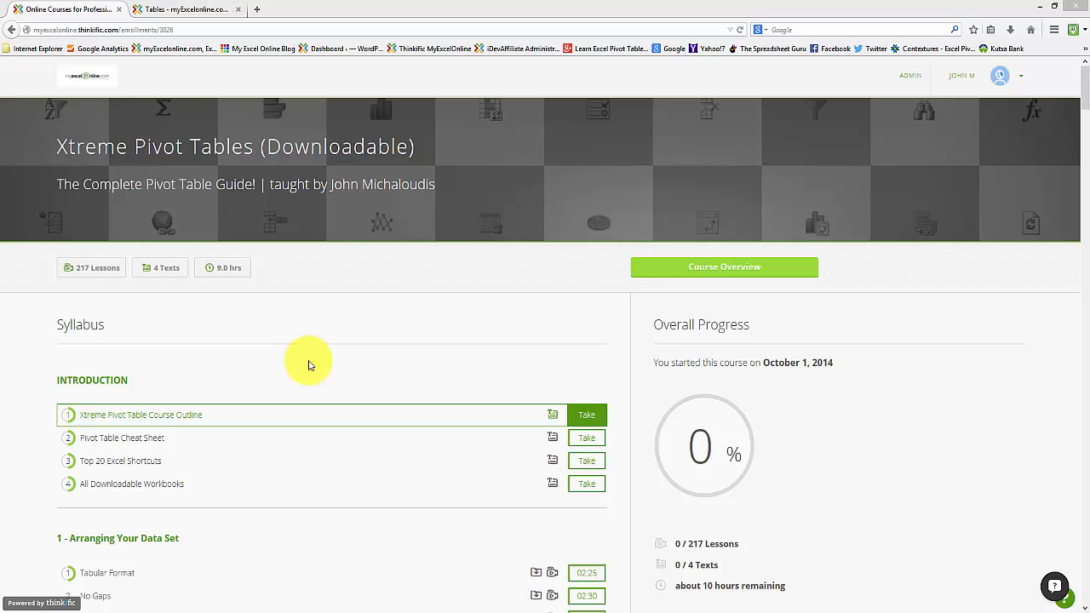
{"action": "left_click", "coordinate": [401, 324]}
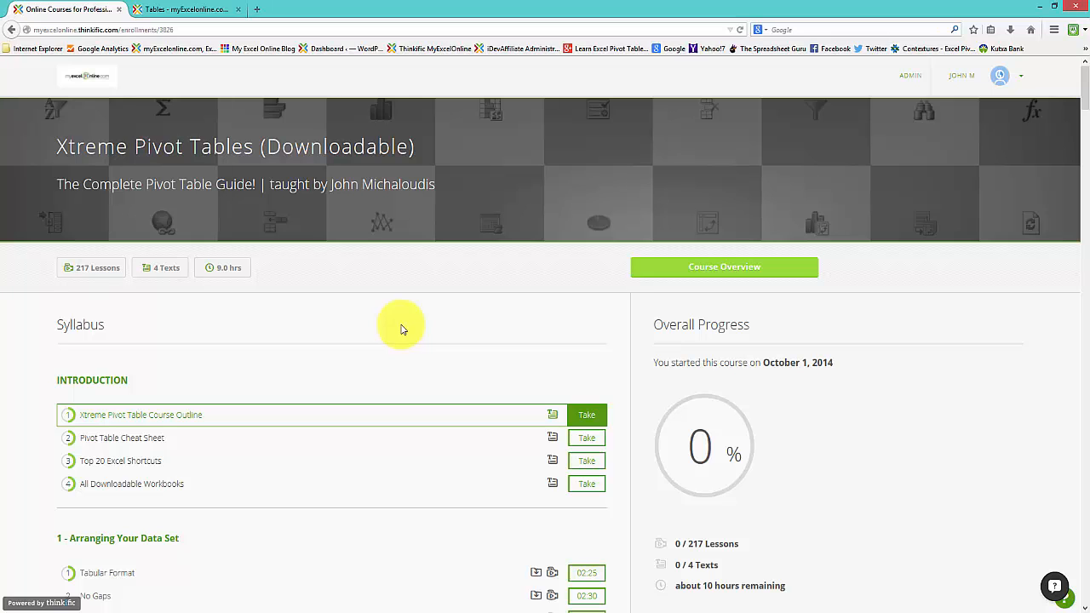
{"action": "scroll", "coordinate": [402, 330], "scroll_direction": "down", "scroll_amount": 1}
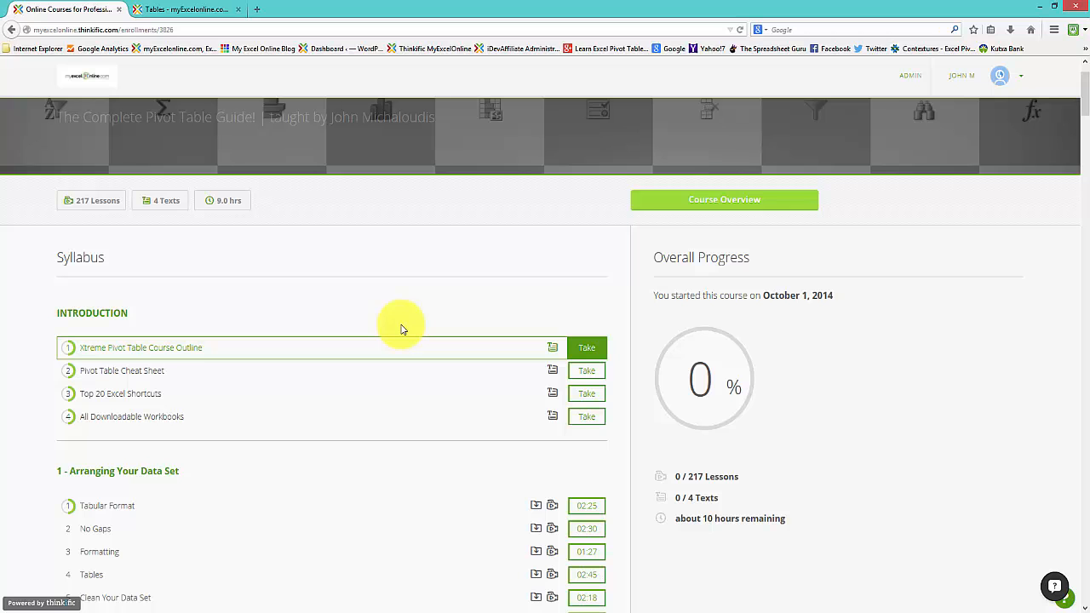
{"action": "scroll", "coordinate": [402, 330], "scroll_direction": "down", "scroll_amount": 1}
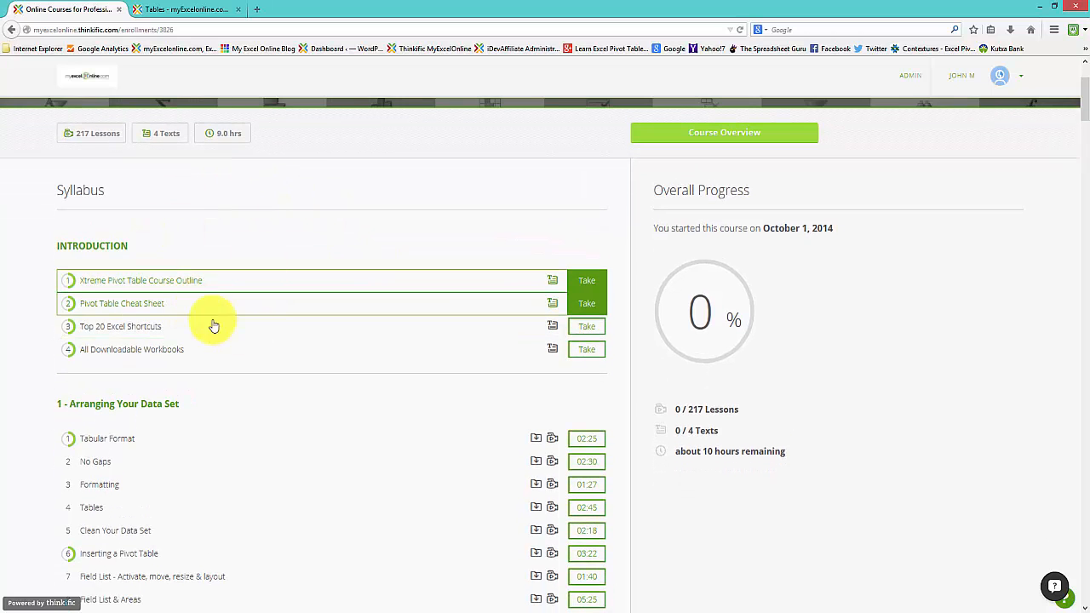
{"action": "scroll", "coordinate": [214, 326], "scroll_direction": "down", "scroll_amount": 1}
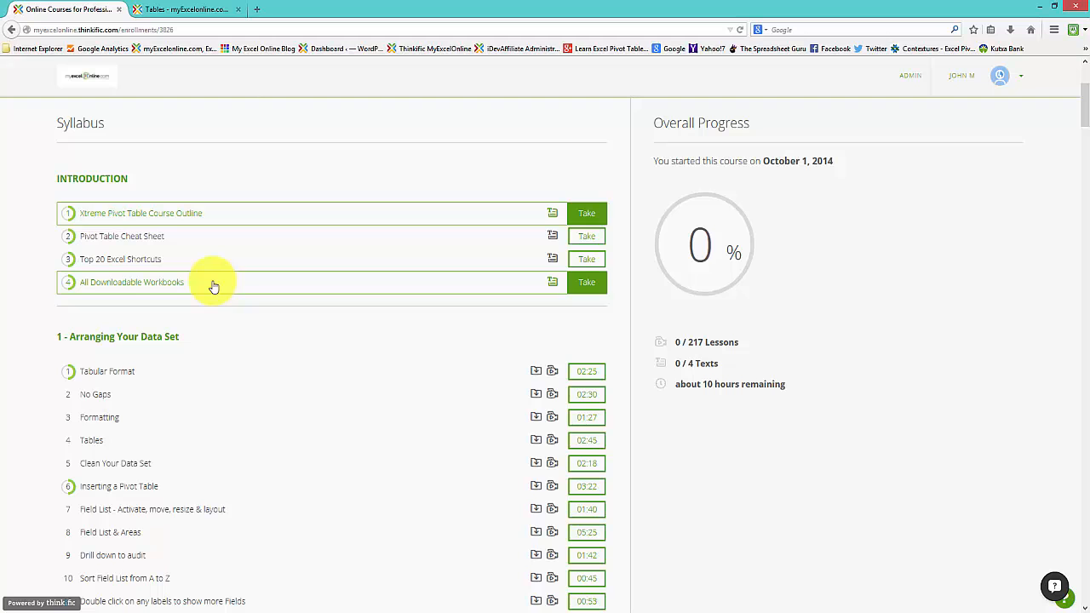
{"action": "scroll", "coordinate": [213, 286], "scroll_direction": "down", "scroll_amount": 3}
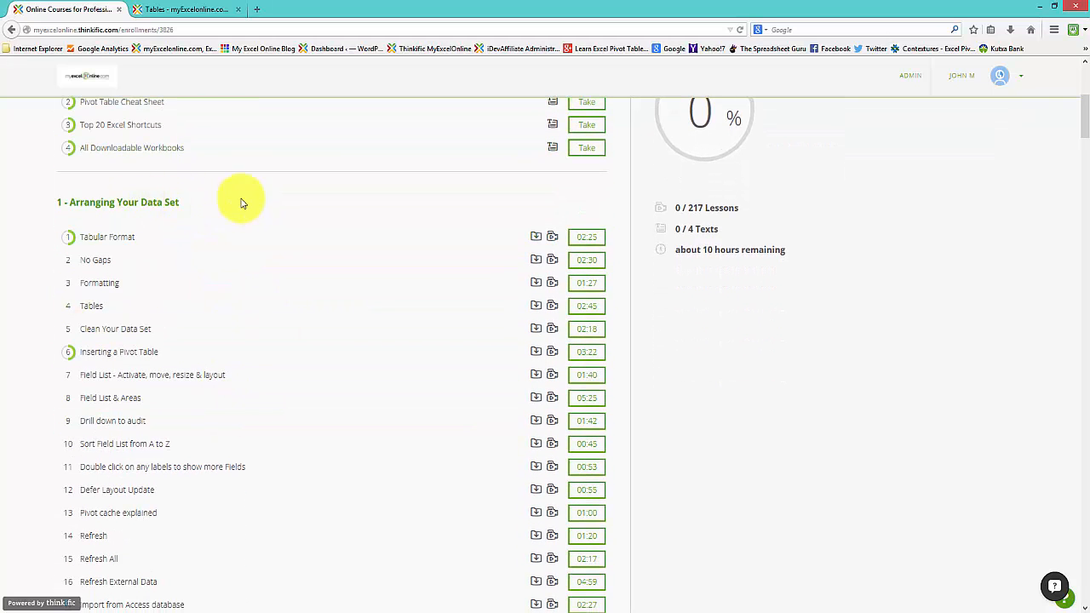
{"action": "scroll", "coordinate": [214, 297], "scroll_direction": "down", "scroll_amount": 1}
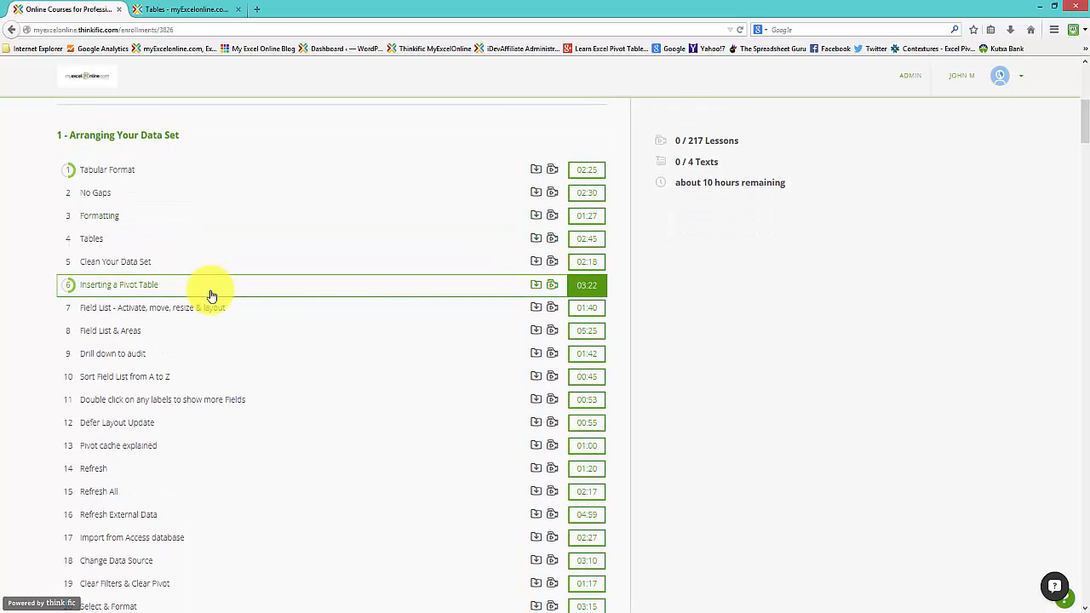
{"action": "scroll", "coordinate": [212, 296], "scroll_direction": "down", "scroll_amount": 3}
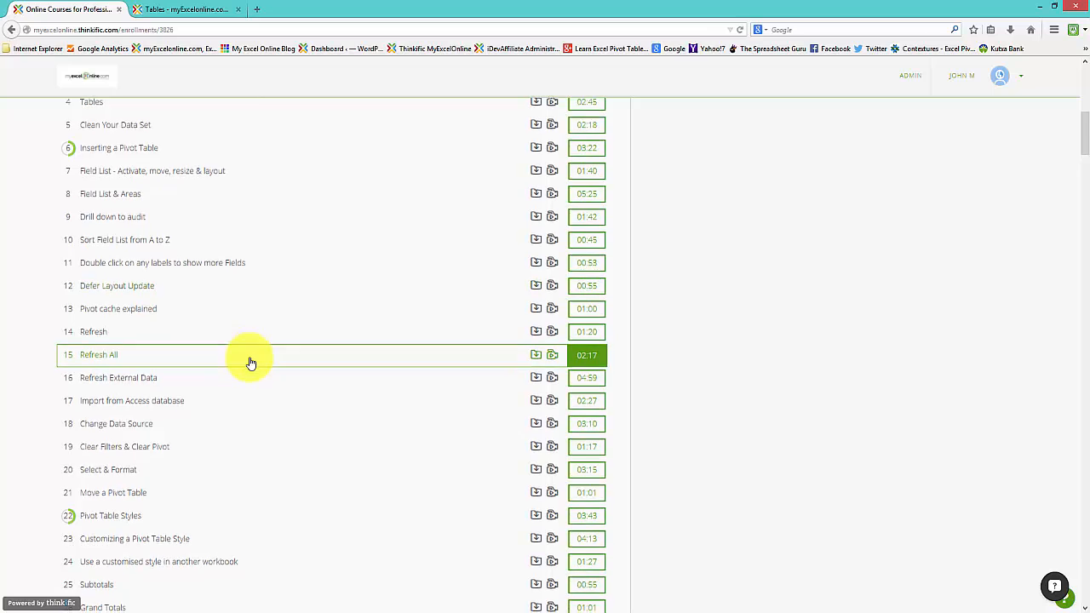
{"action": "scroll", "coordinate": [251, 363], "scroll_direction": "down", "scroll_amount": 3}
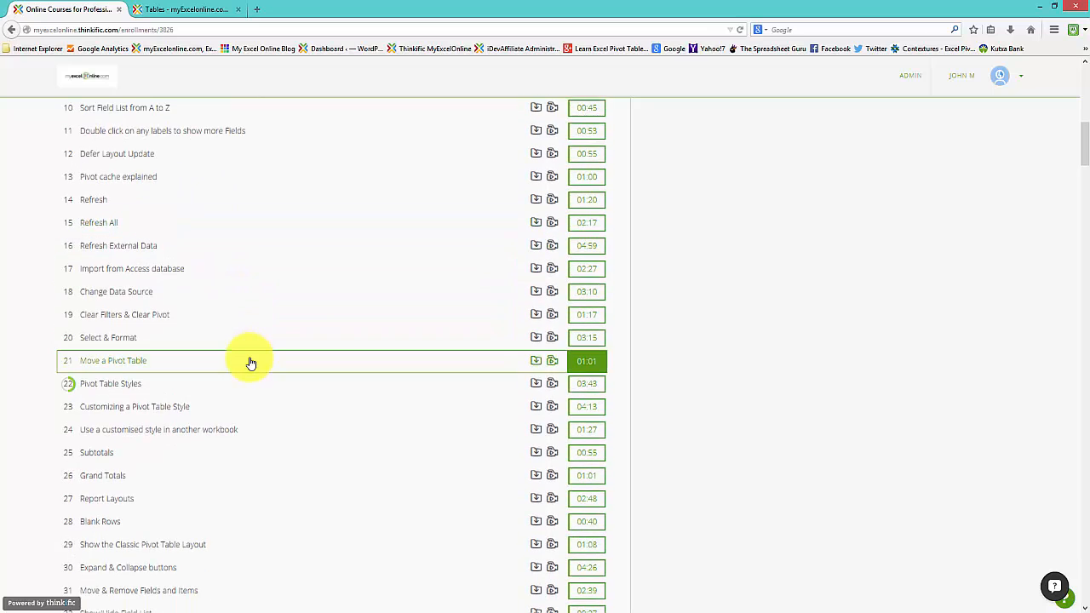
{"action": "scroll", "coordinate": [250, 362], "scroll_direction": "down", "scroll_amount": 6}
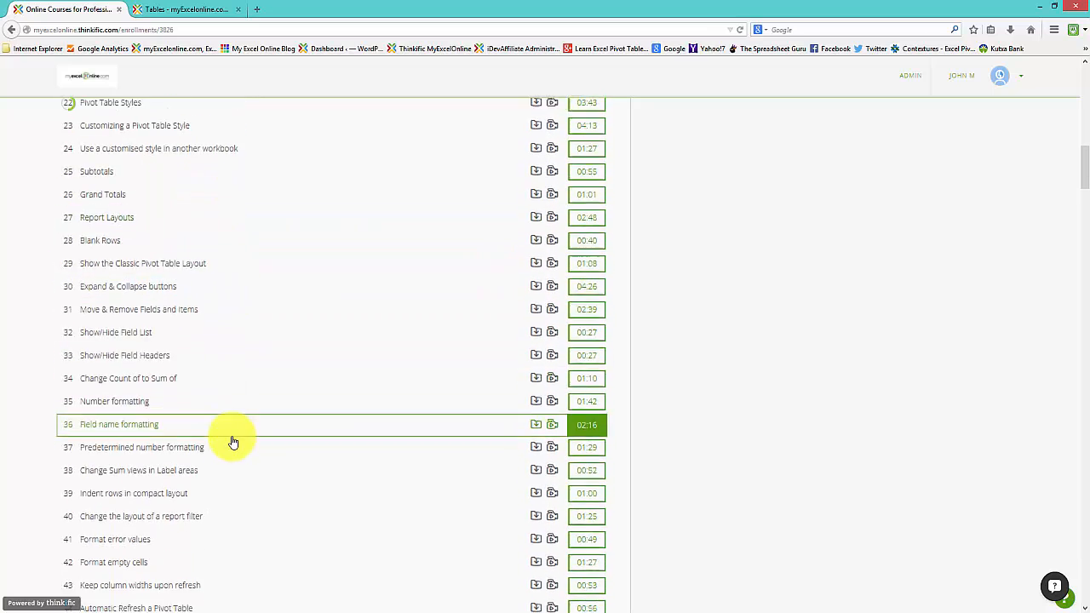
Review the syllabus chapters on Summarize Values By, Show Values As and Grouping.
{"action": "scroll", "coordinate": [233, 442], "scroll_direction": "down", "scroll_amount": 10}
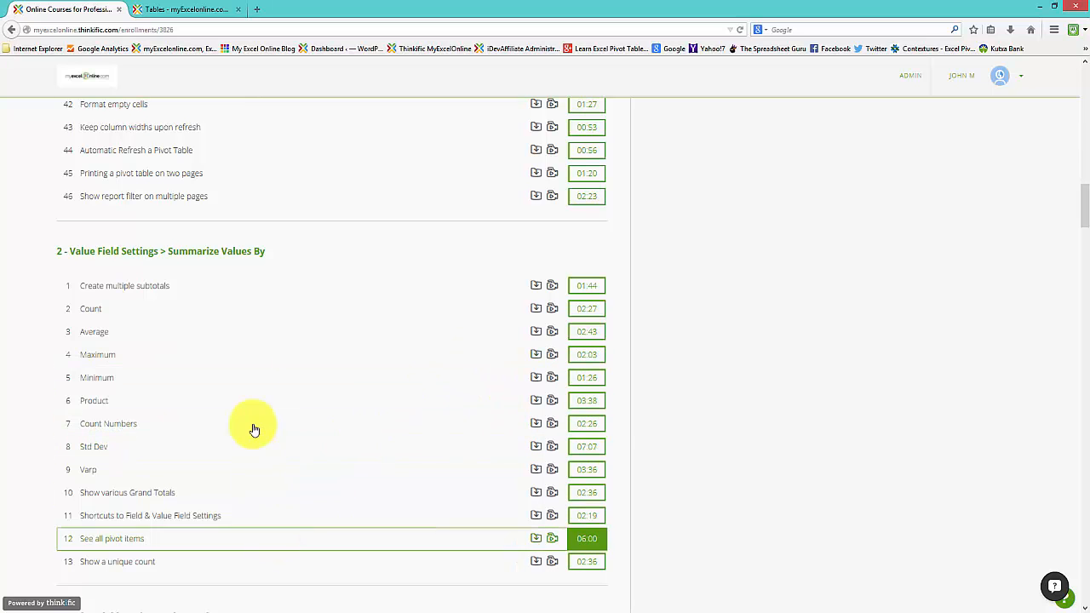
{"action": "scroll", "coordinate": [247, 439], "scroll_direction": "down", "scroll_amount": 3}
{"action": "scroll", "coordinate": [259, 419], "scroll_direction": "down", "scroll_amount": 6}
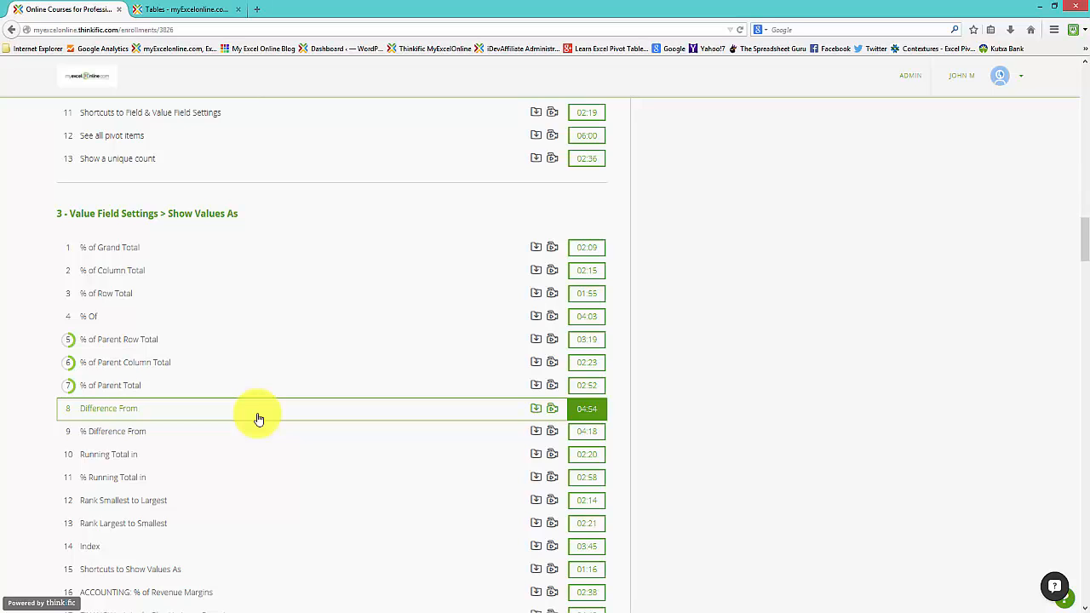
{"action": "scroll", "coordinate": [246, 433], "scroll_direction": "down", "scroll_amount": 1}
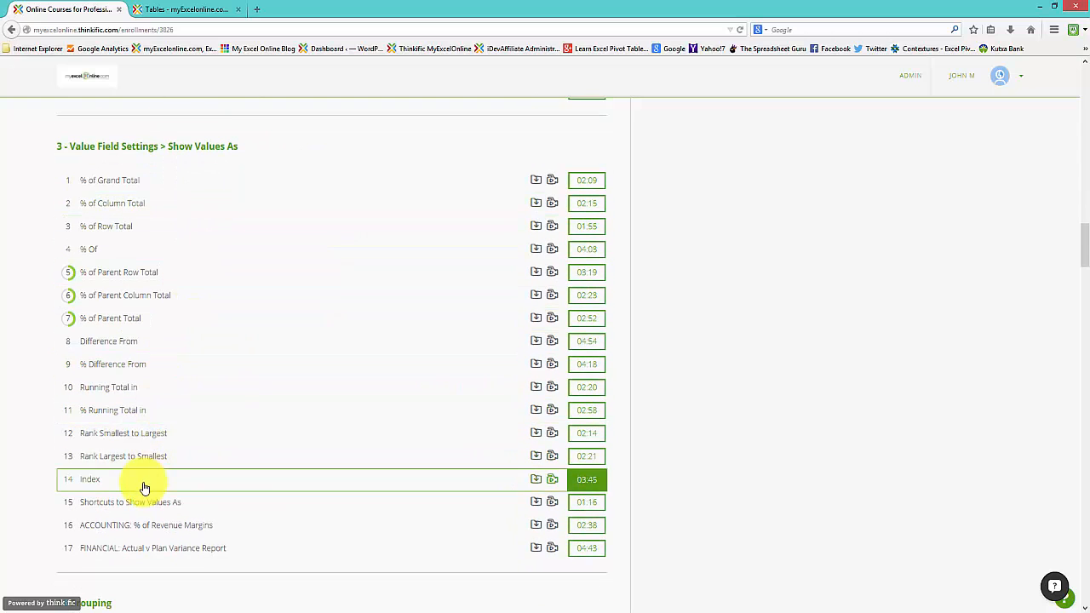
{"action": "scroll", "coordinate": [170, 422], "scroll_direction": "down", "scroll_amount": 2}
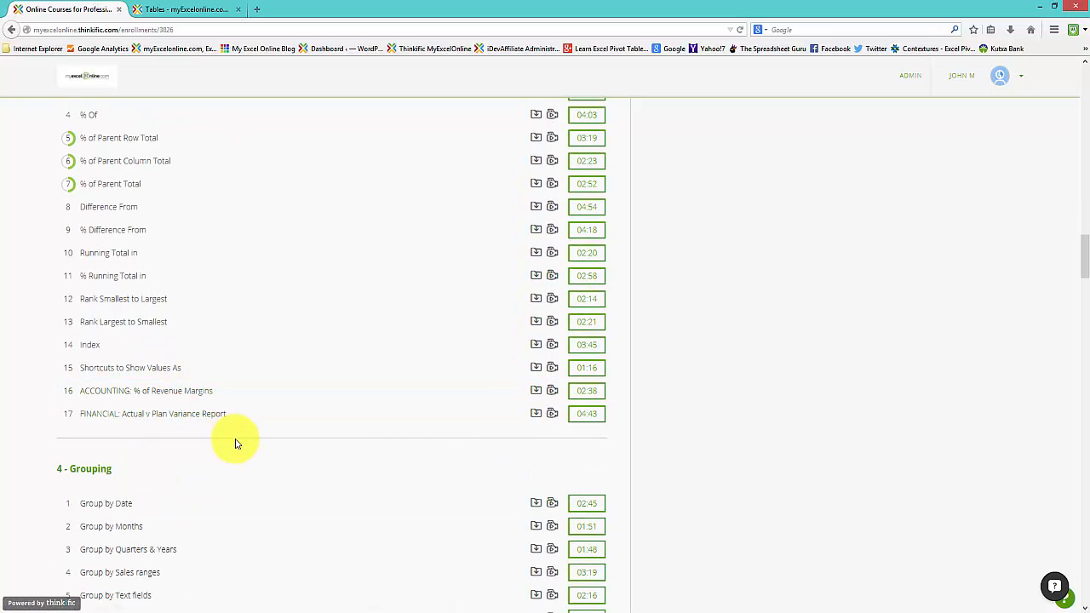
{"action": "scroll", "coordinate": [275, 414], "scroll_direction": "down", "scroll_amount": 4}
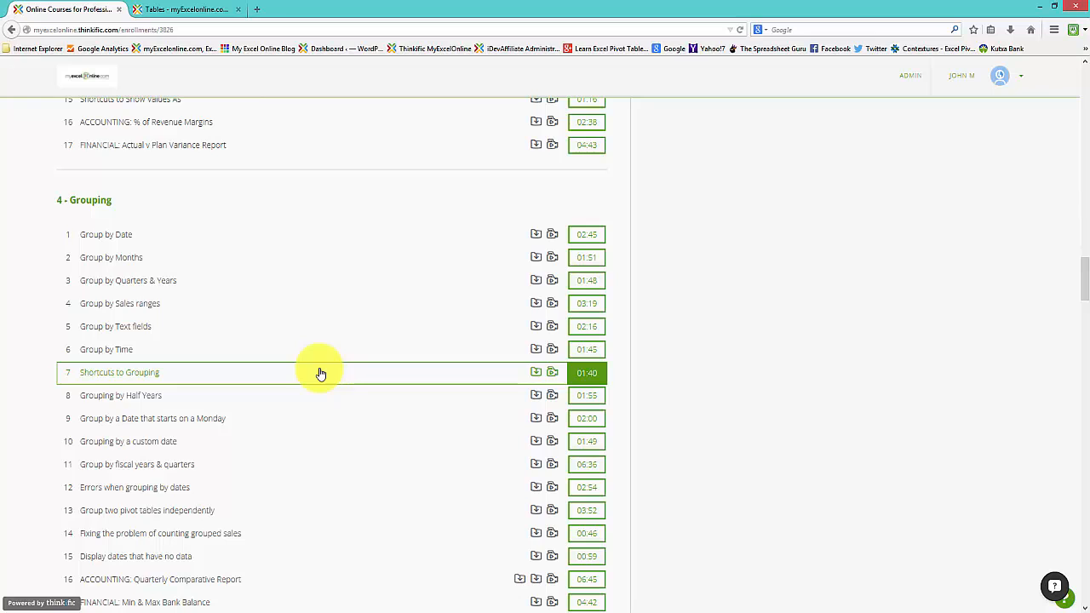
{"action": "scroll", "coordinate": [320, 373], "scroll_direction": "down", "scroll_amount": 1}
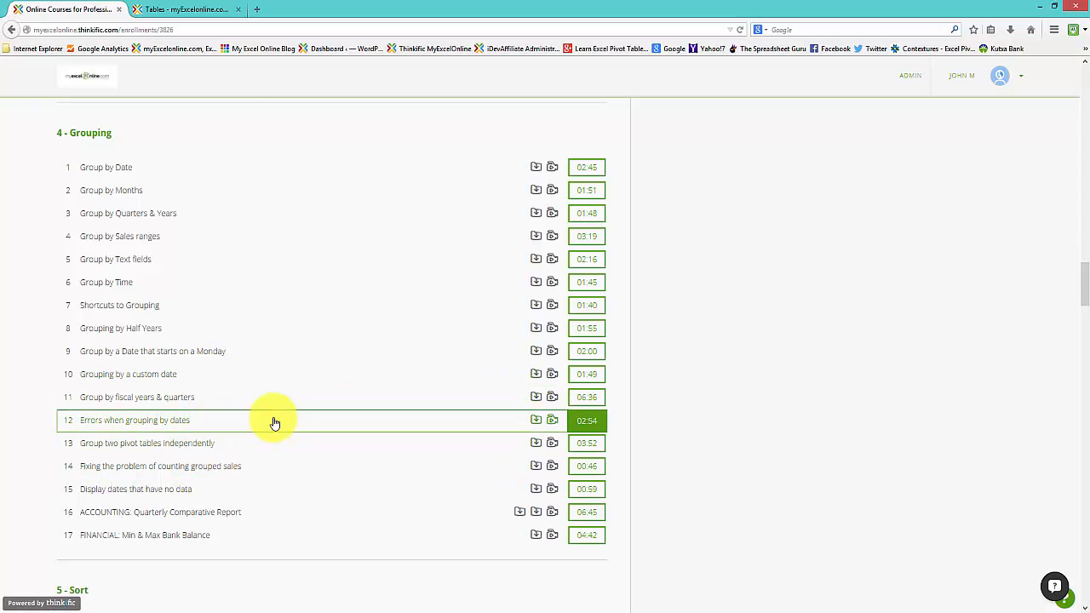
Review the syllabus chapters on Sort, Filter, Slicers, and Calculated Fields & Items.
{"action": "scroll", "coordinate": [273, 420], "scroll_direction": "down", "scroll_amount": 6}
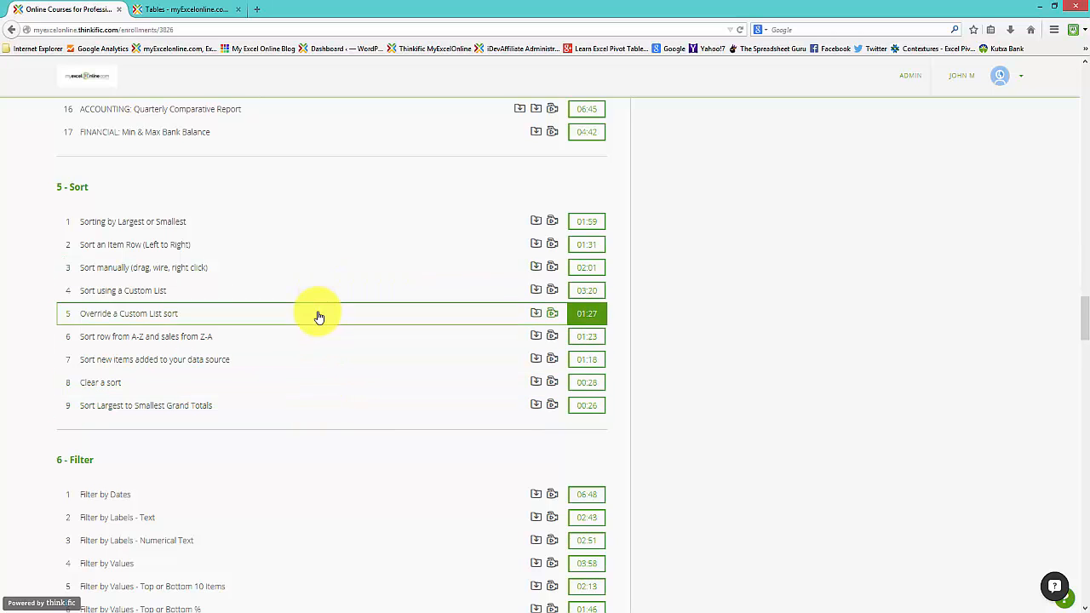
{"action": "scroll", "coordinate": [316, 316], "scroll_direction": "down", "scroll_amount": 3}
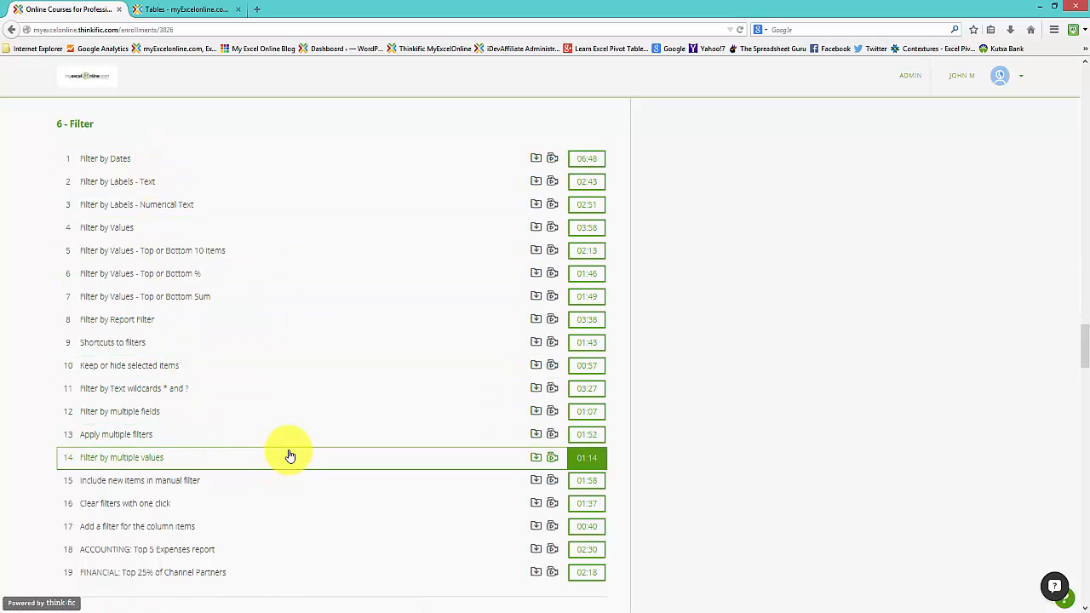
{"action": "scroll", "coordinate": [290, 456], "scroll_direction": "down", "scroll_amount": 5}
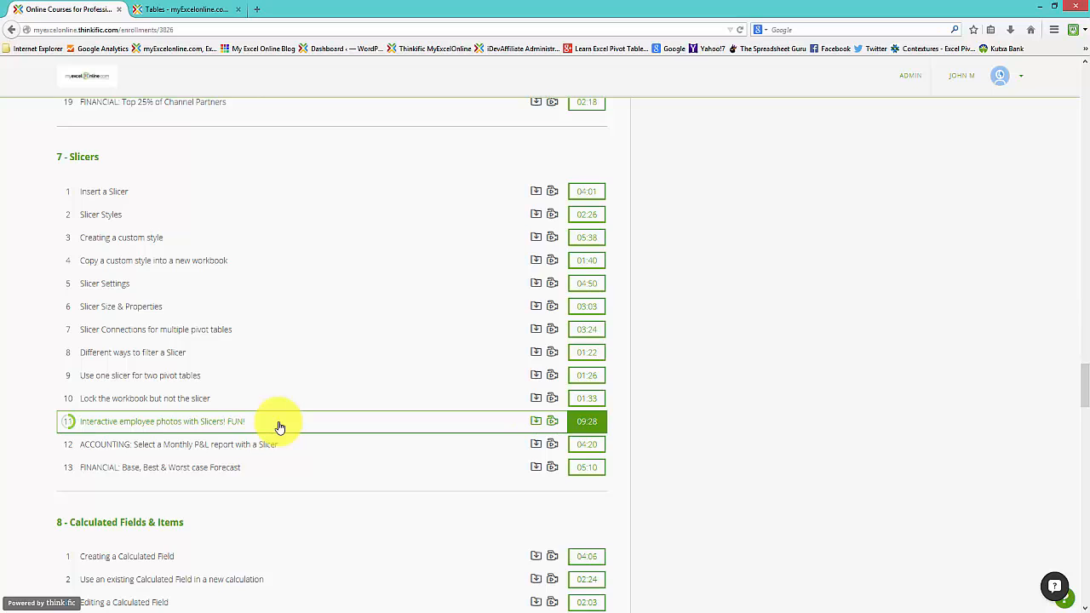
{"action": "scroll", "coordinate": [281, 427], "scroll_direction": "down", "scroll_amount": 4}
{"action": "scroll", "coordinate": [280, 426], "scroll_direction": "down", "scroll_amount": 3}
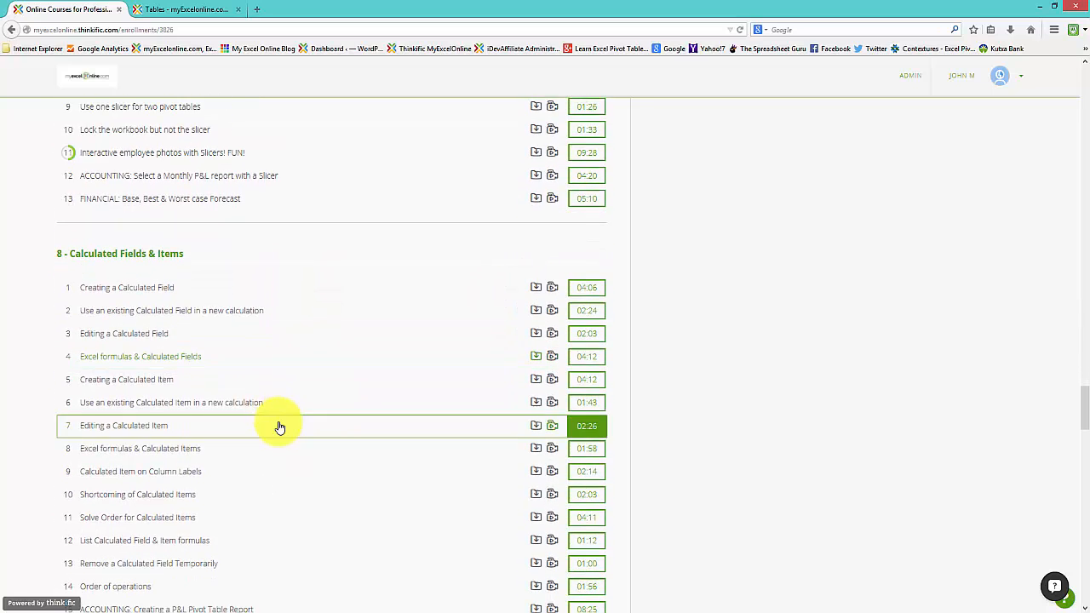
{"action": "scroll", "coordinate": [280, 427], "scroll_direction": "down", "scroll_amount": 1}
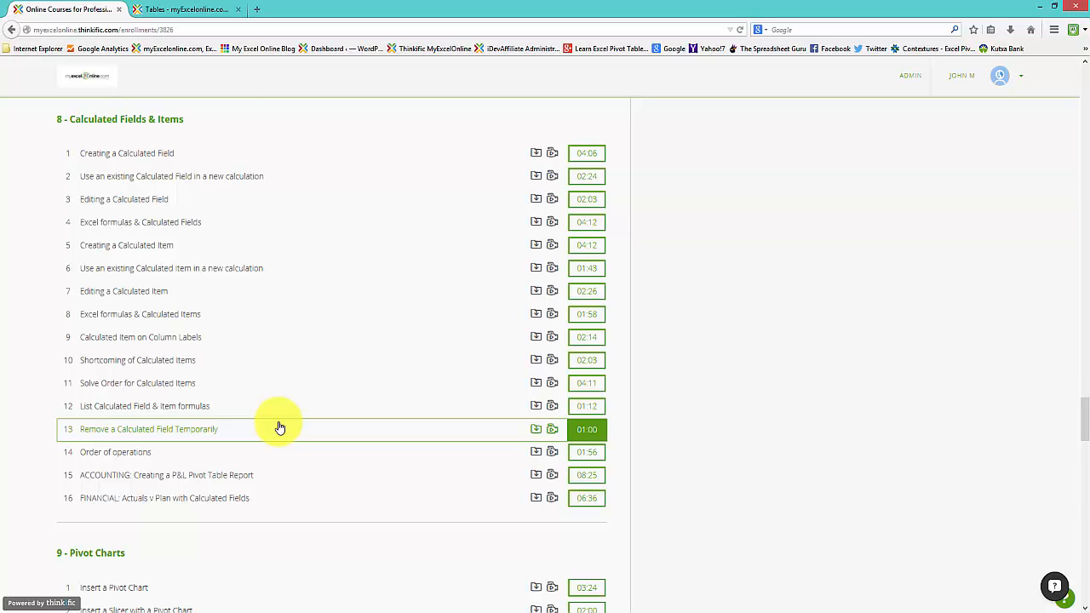
Review the remaining syllabus chapters, from 9 - Pivot Charts through 14 - Bonus Videos.
{"action": "scroll", "coordinate": [277, 426], "scroll_direction": "down", "scroll_amount": 5}
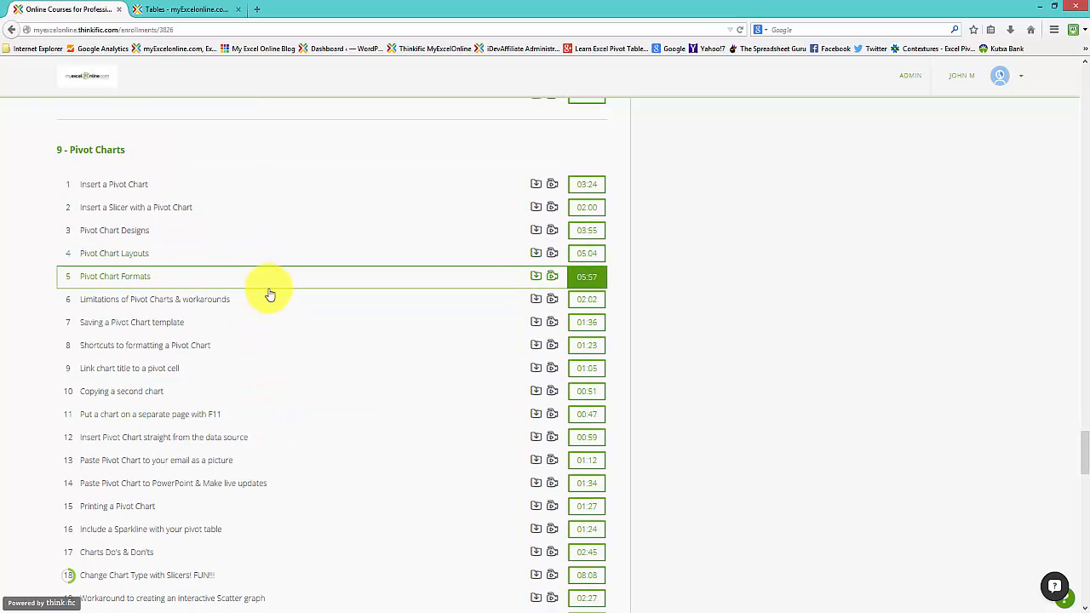
{"action": "scroll", "coordinate": [265, 293], "scroll_direction": "down", "scroll_amount": 1}
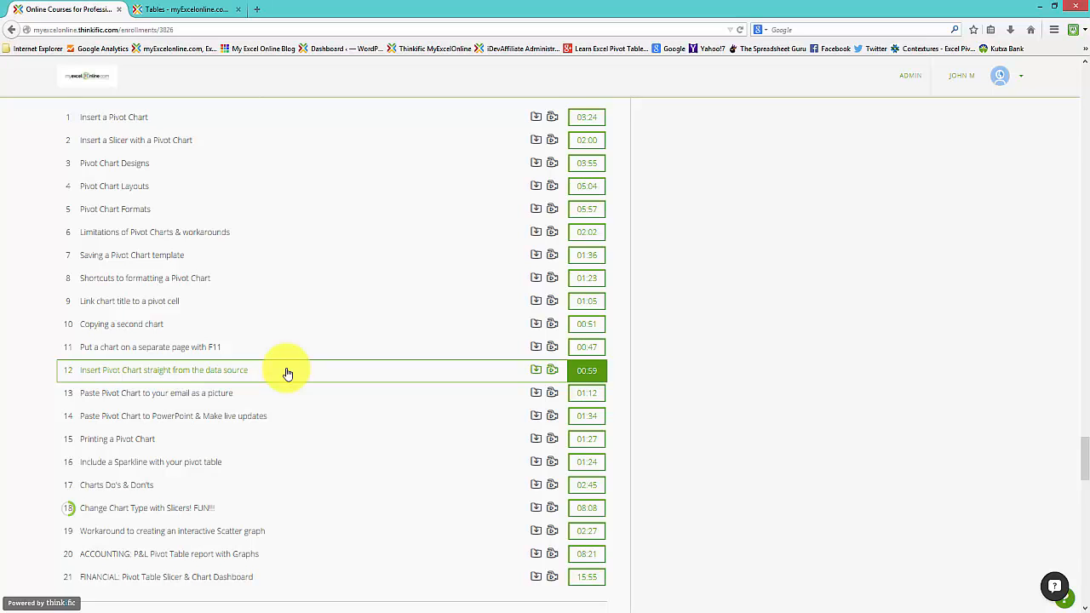
{"action": "scroll", "coordinate": [287, 374], "scroll_direction": "down", "scroll_amount": 4}
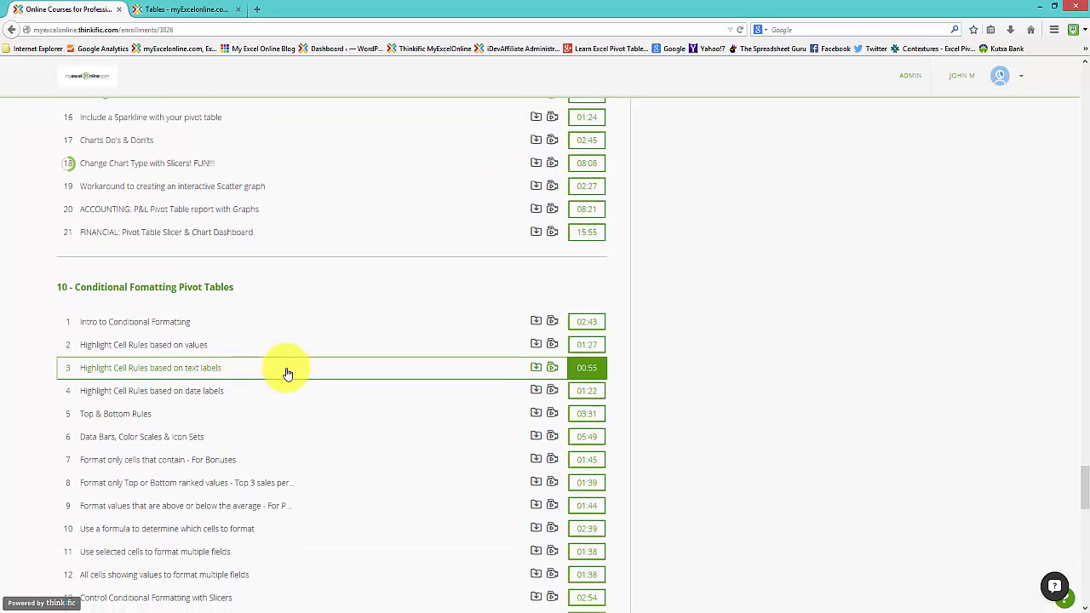
{"action": "scroll", "coordinate": [287, 374], "scroll_direction": "down", "scroll_amount": 2}
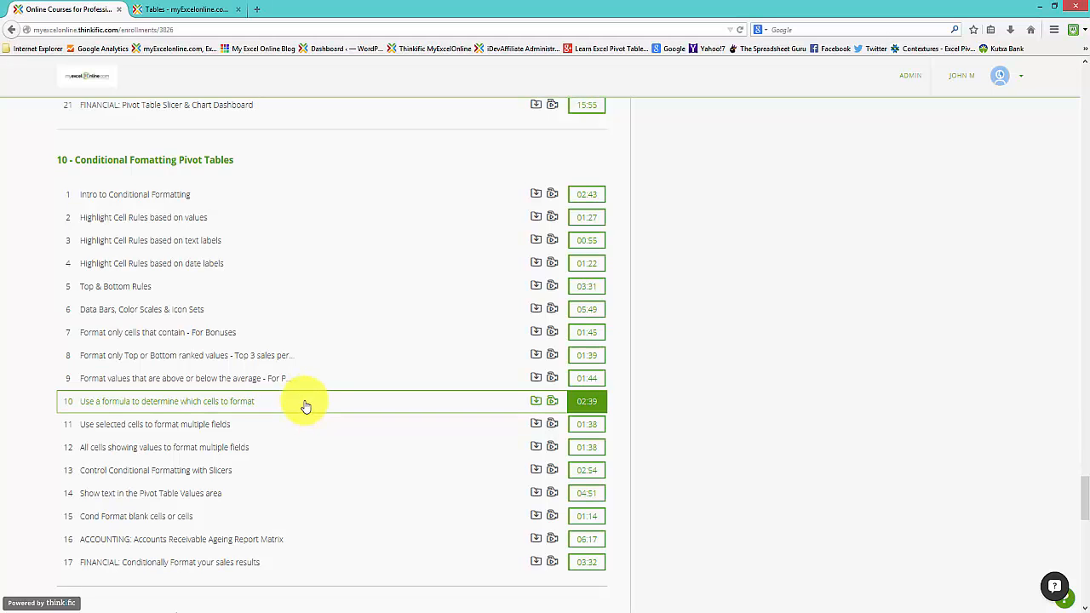
{"action": "scroll", "coordinate": [303, 410], "scroll_direction": "down", "scroll_amount": 5}
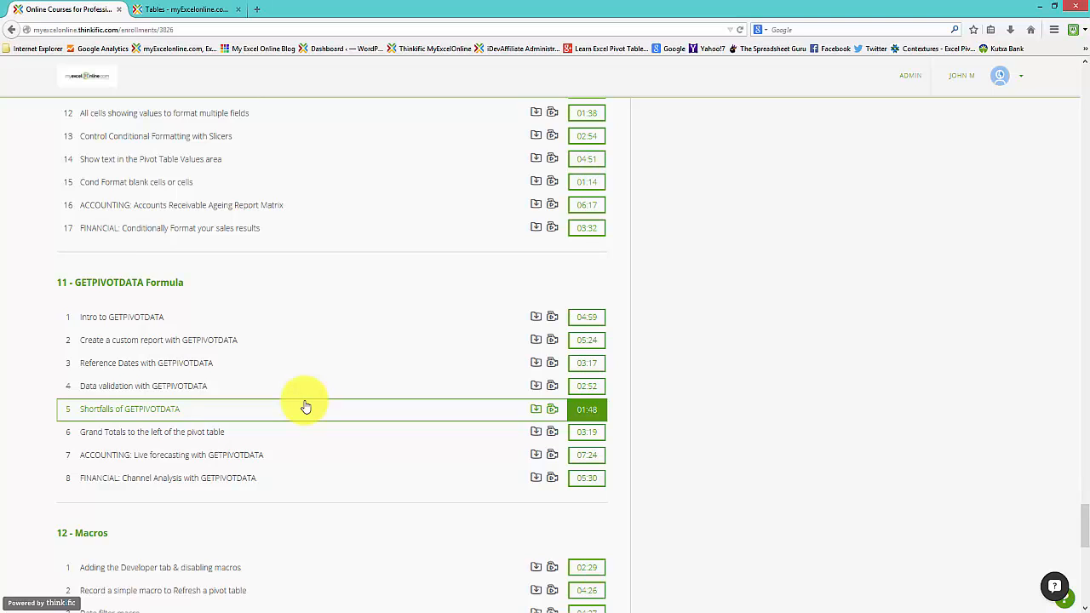
{"action": "scroll", "coordinate": [324, 384], "scroll_direction": "down", "scroll_amount": 3}
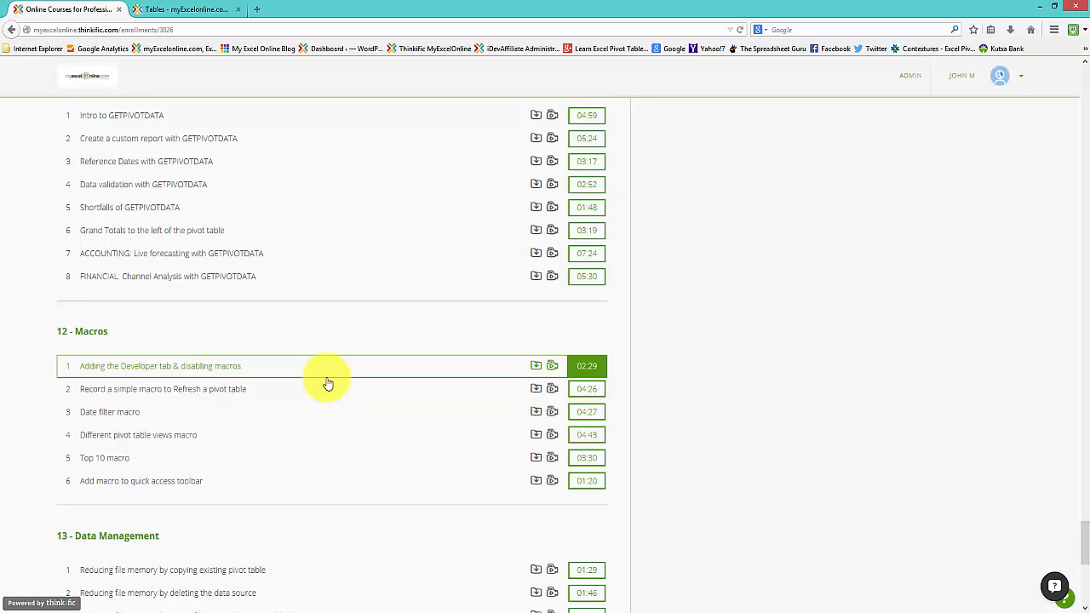
{"action": "scroll", "coordinate": [328, 384], "scroll_direction": "down", "scroll_amount": 4}
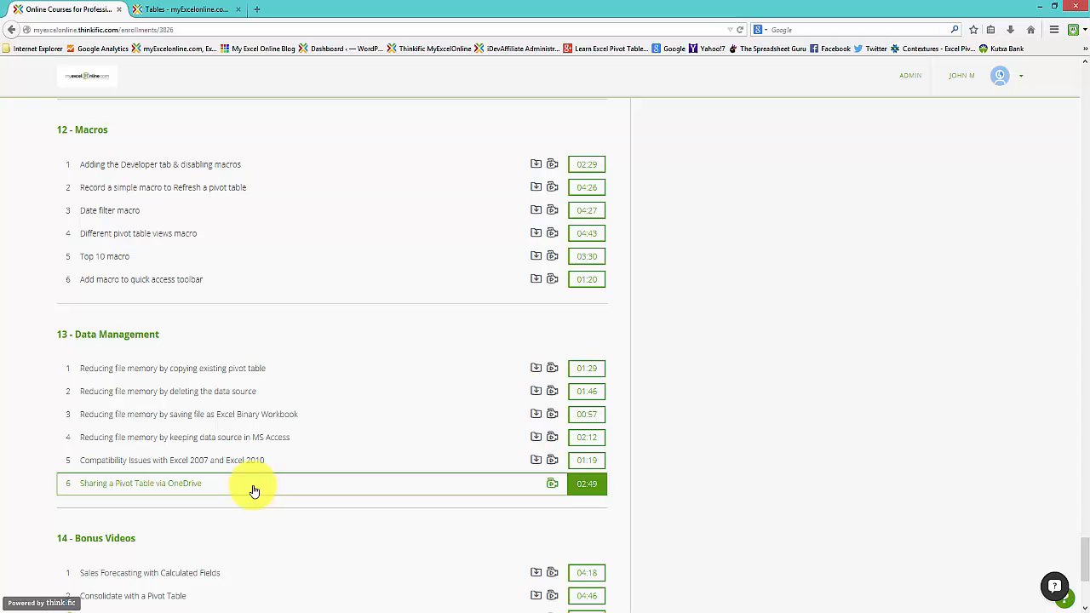
{"action": "scroll", "coordinate": [310, 465], "scroll_direction": "down", "scroll_amount": 3}
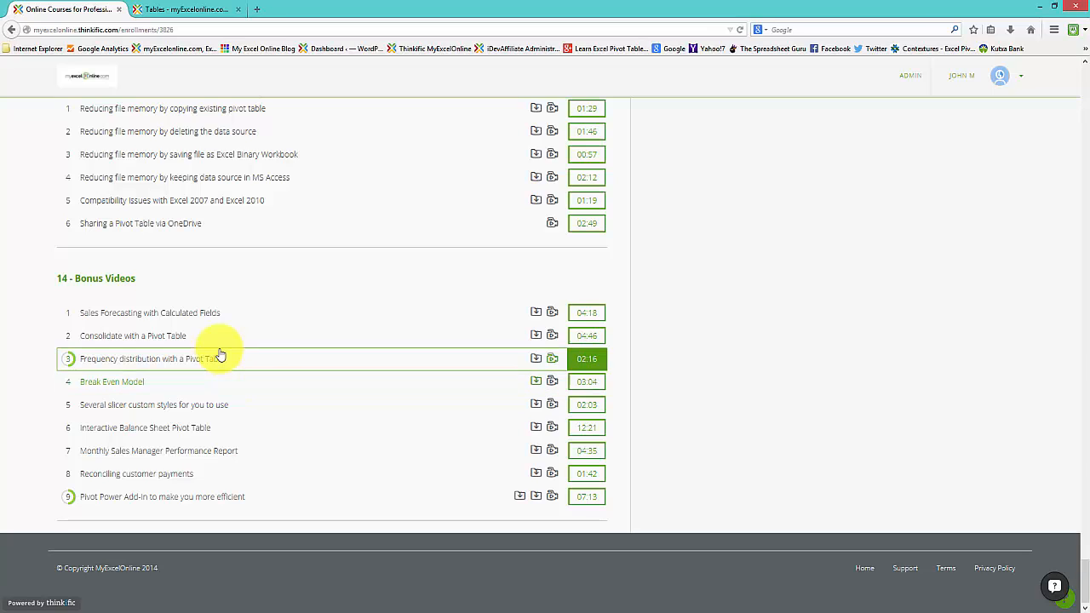
Open the Sales Forecasting with Calculated Fields bonus lesson, look through its chapter list, and expand the video player.
{"action": "left_click", "coordinate": [206, 322]}
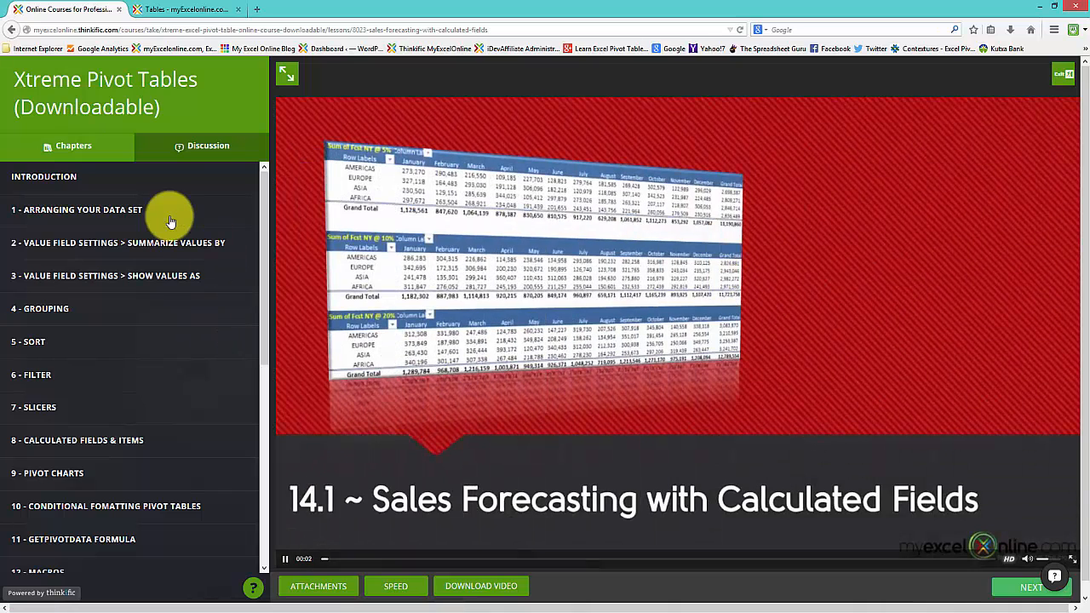
{"action": "left_click_drag", "start_coordinate": [261, 224], "coordinate": [261, 432]}
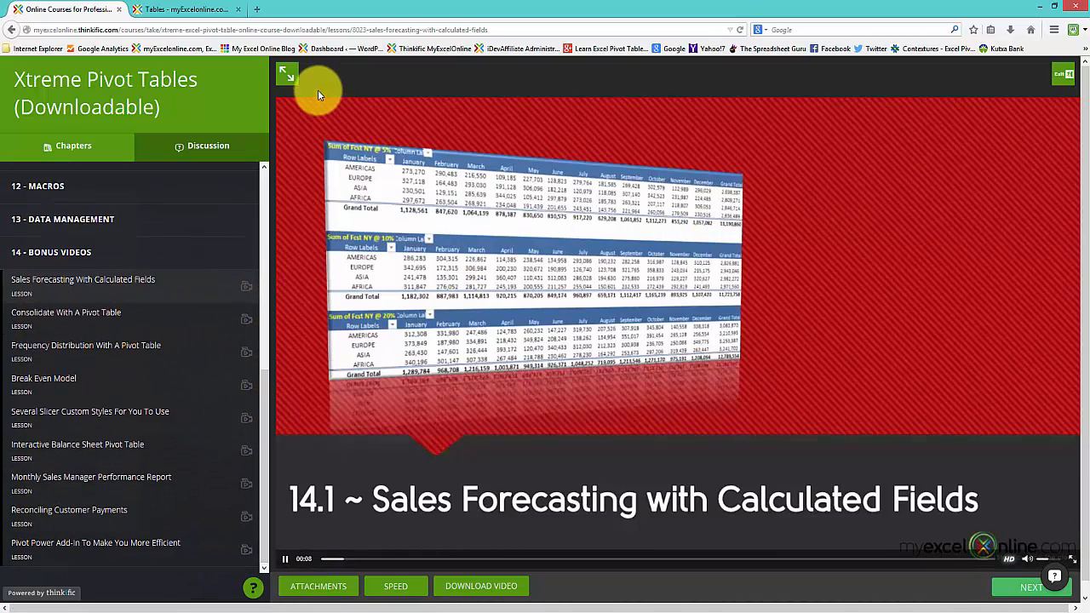
{"action": "left_click", "coordinate": [288, 74]}
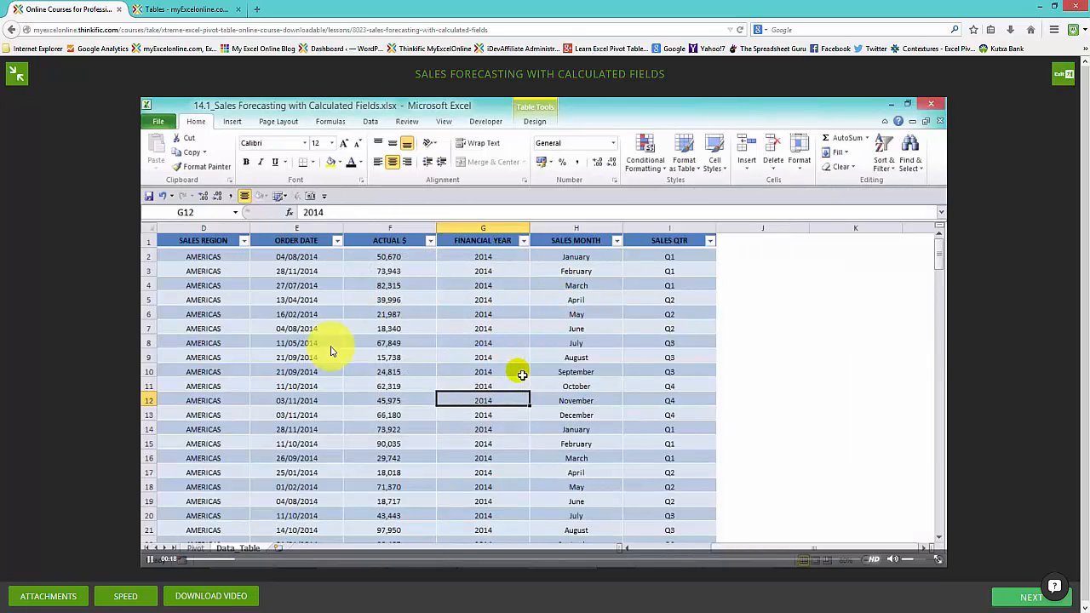
Check the lesson video's download options without downloading it, and open the attached 14.1 Sales Forecasting workbook in Excel.
{"action": "left_click", "coordinate": [229, 597]}
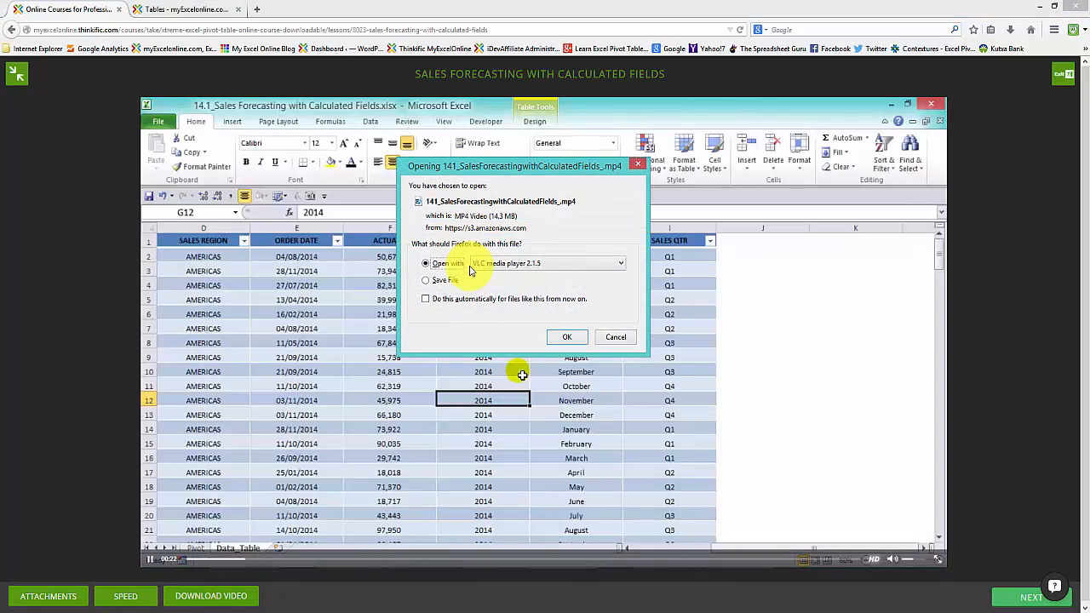
{"action": "left_click", "coordinate": [611, 338]}
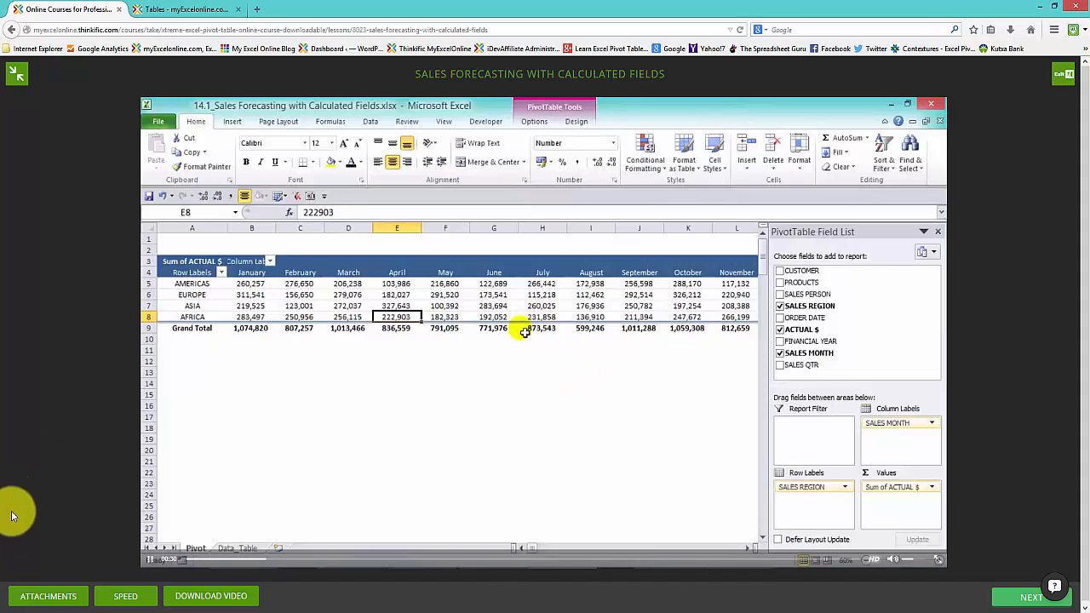
{"action": "left_click", "coordinate": [38, 602]}
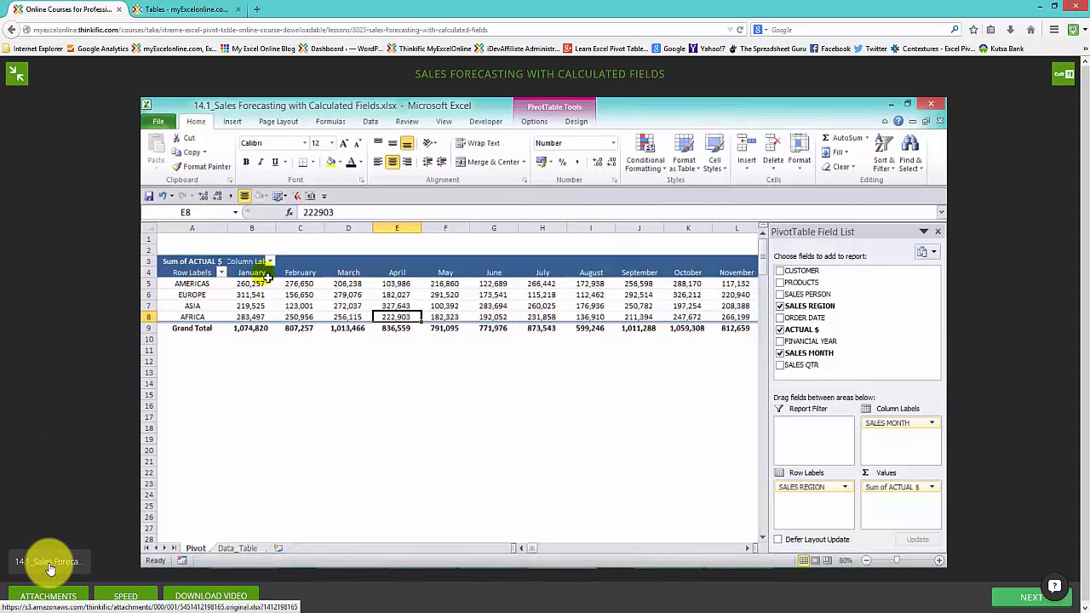
{"action": "left_click", "coordinate": [52, 562]}
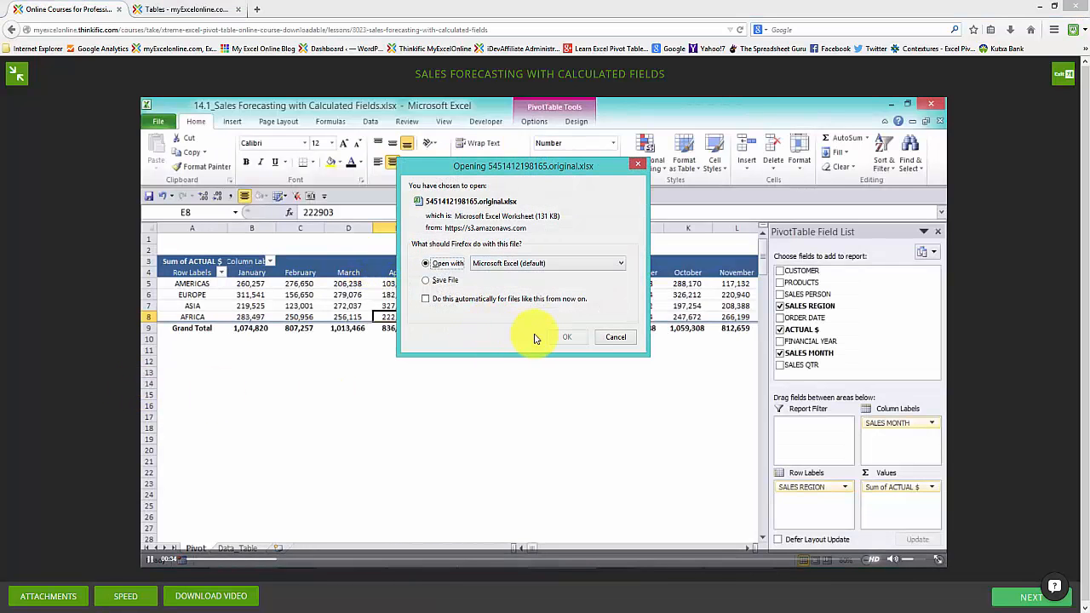
{"action": "left_click", "coordinate": [564, 335]}
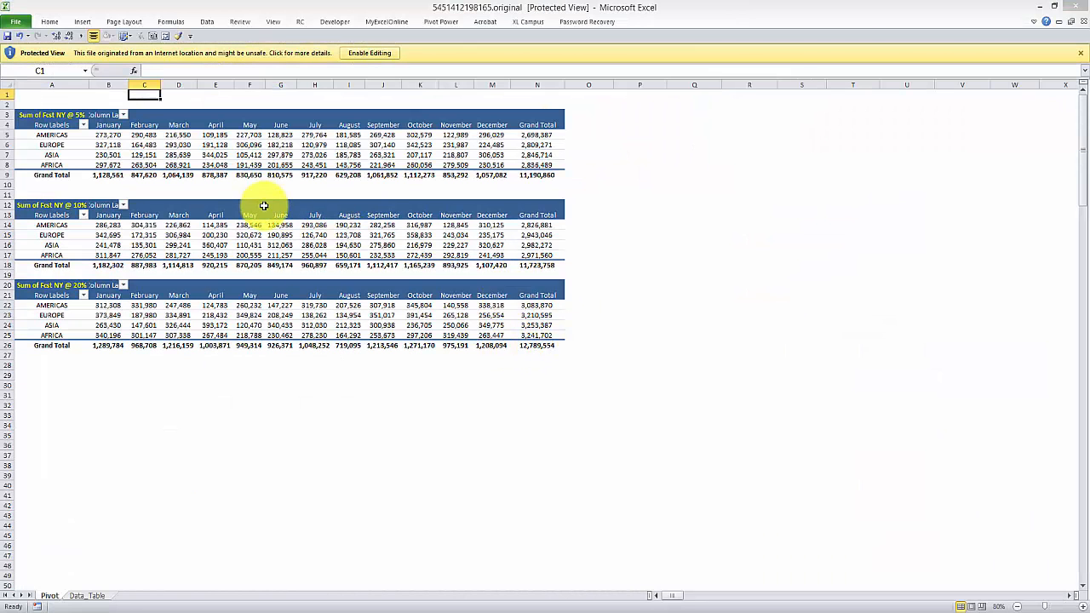
Switch back to Firefox and leave the expanded lesson player for the Xtreme Pivot Tables course's syllabus page.
{"action": "key", "text": "alt+Tab"}
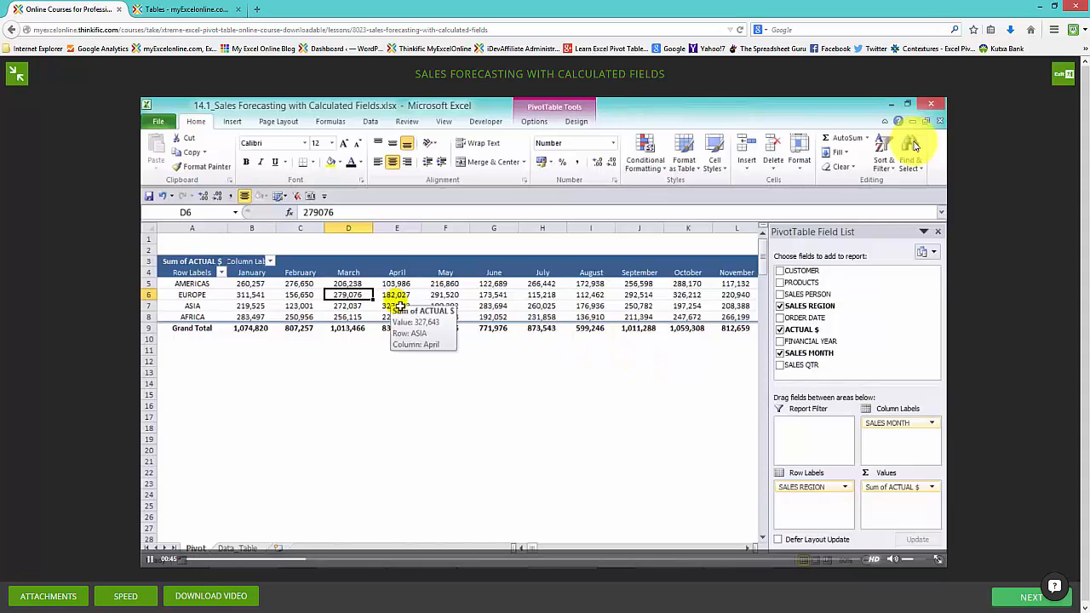
{"action": "left_click", "coordinate": [17, 73]}
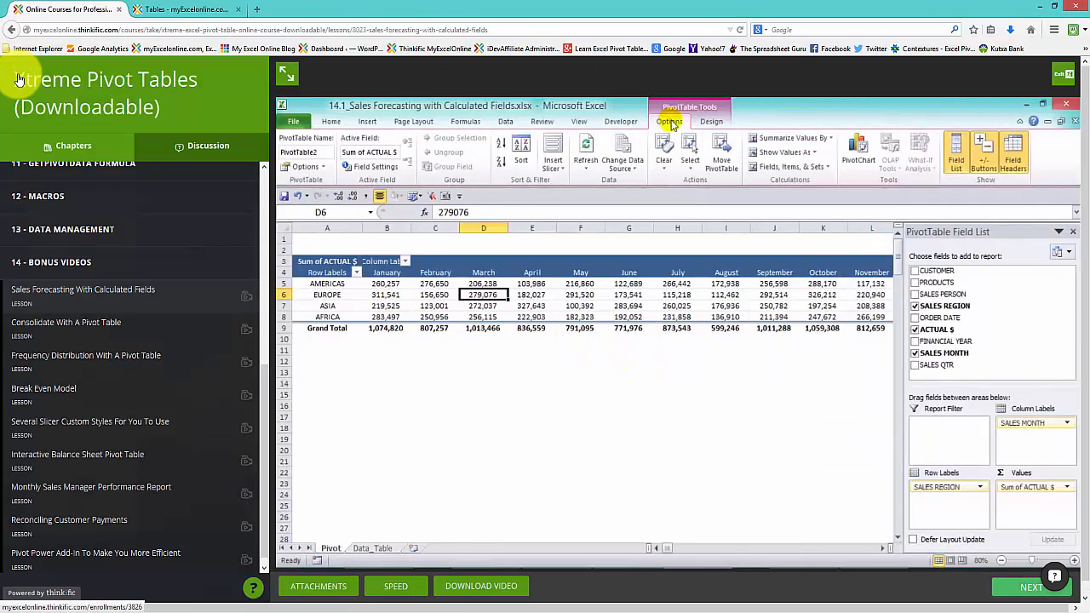
{"action": "key", "text": "alt+Left"}
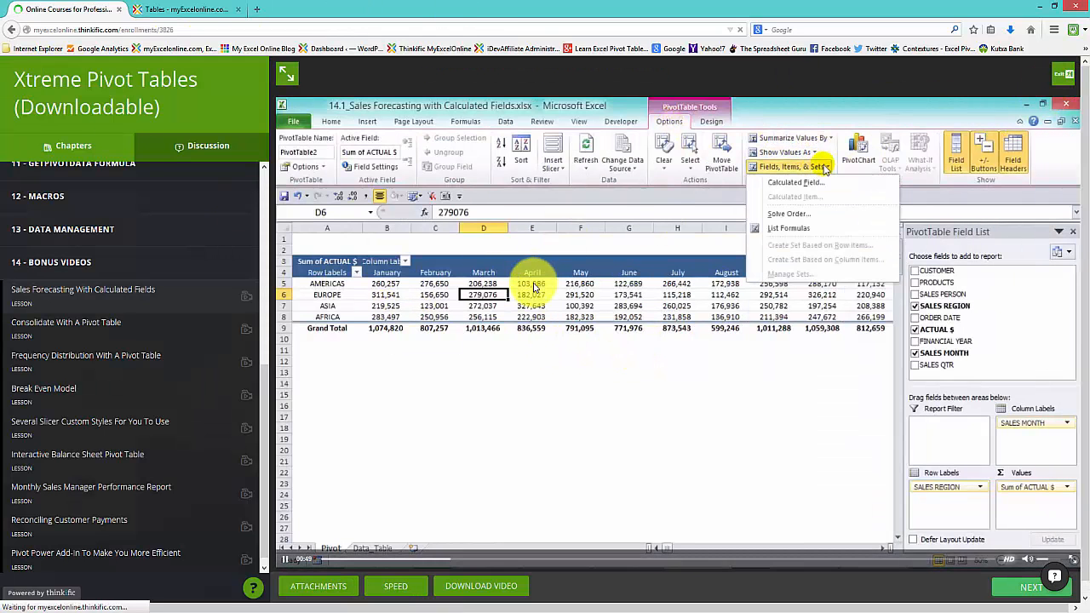
{"action": "scroll", "coordinate": [418, 358], "scroll_direction": "down", "scroll_amount": 1}
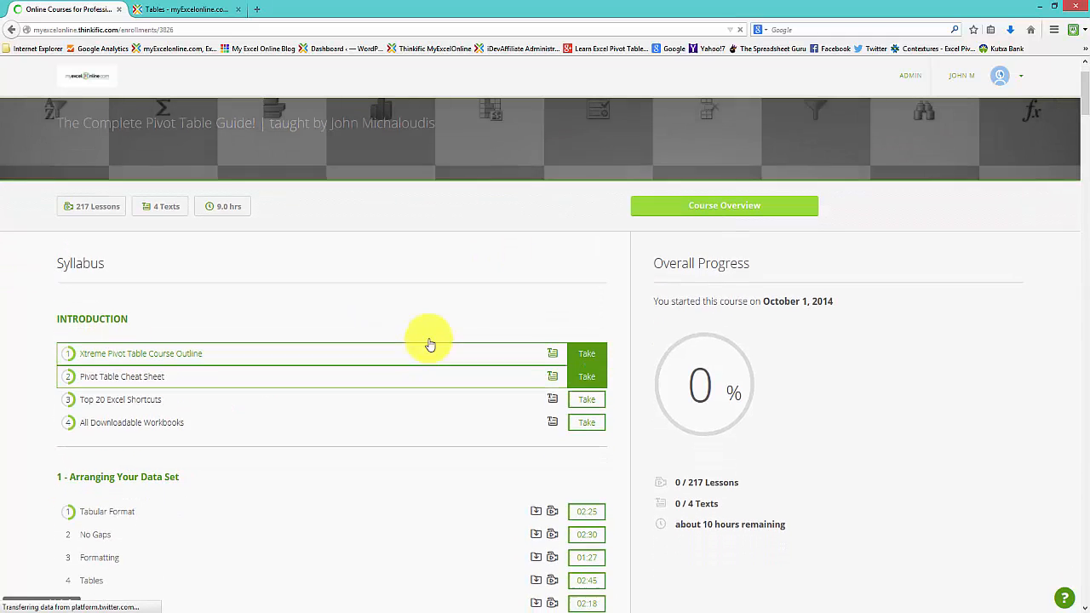